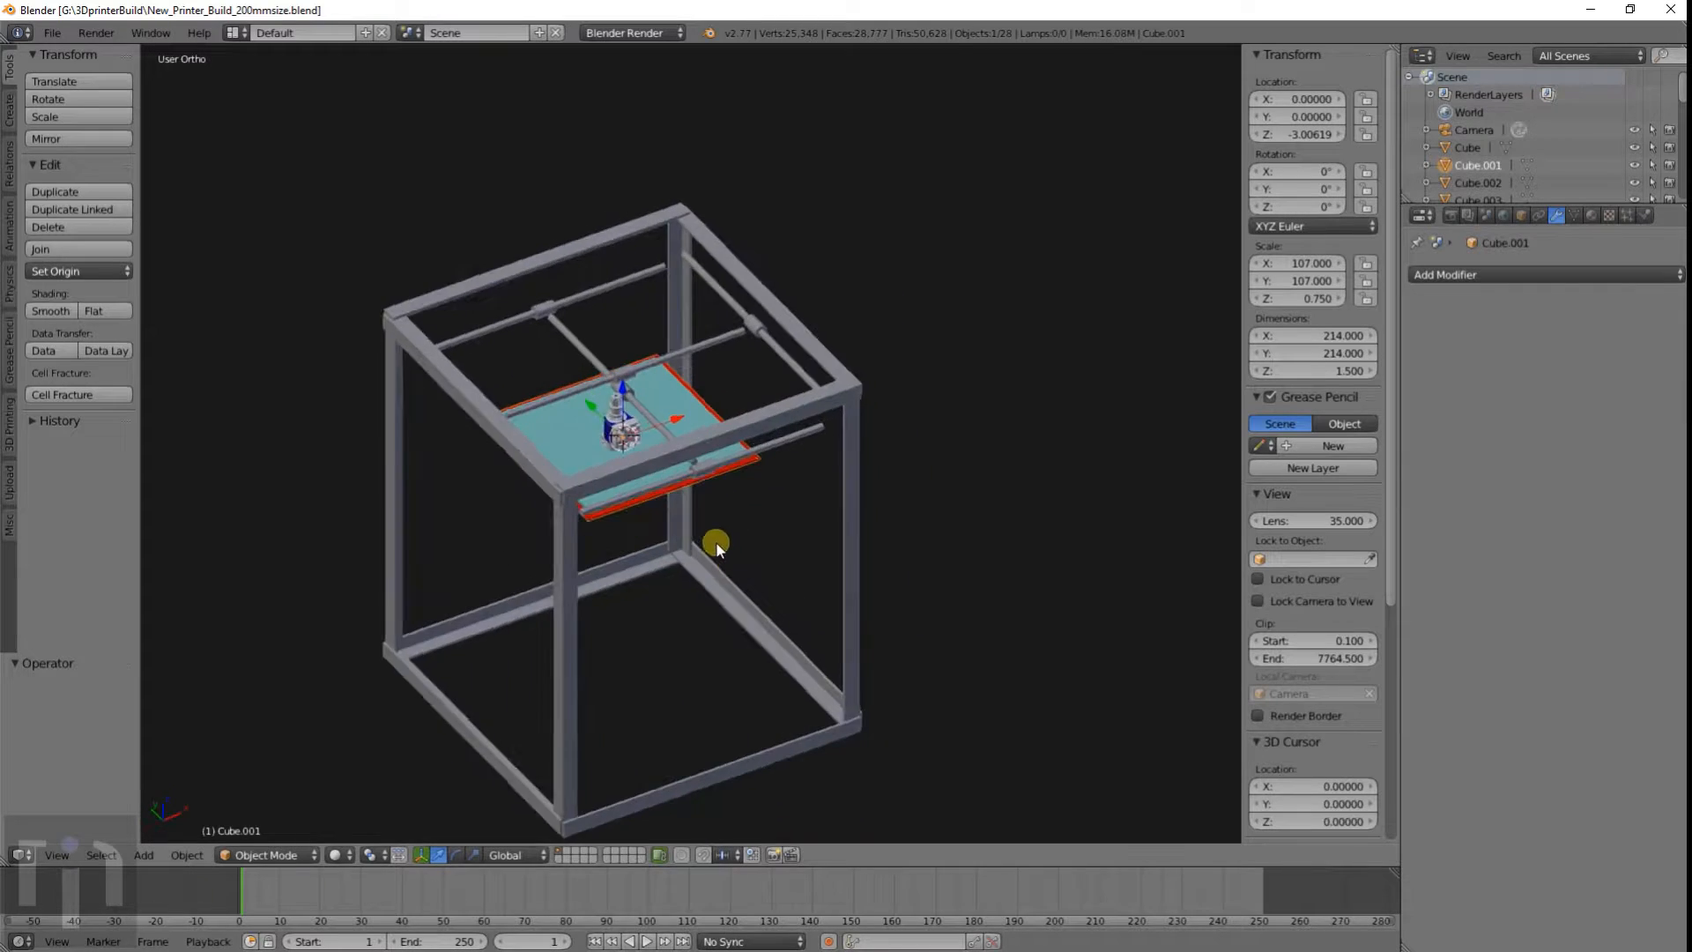
scroll(715, 541, "up", 5)
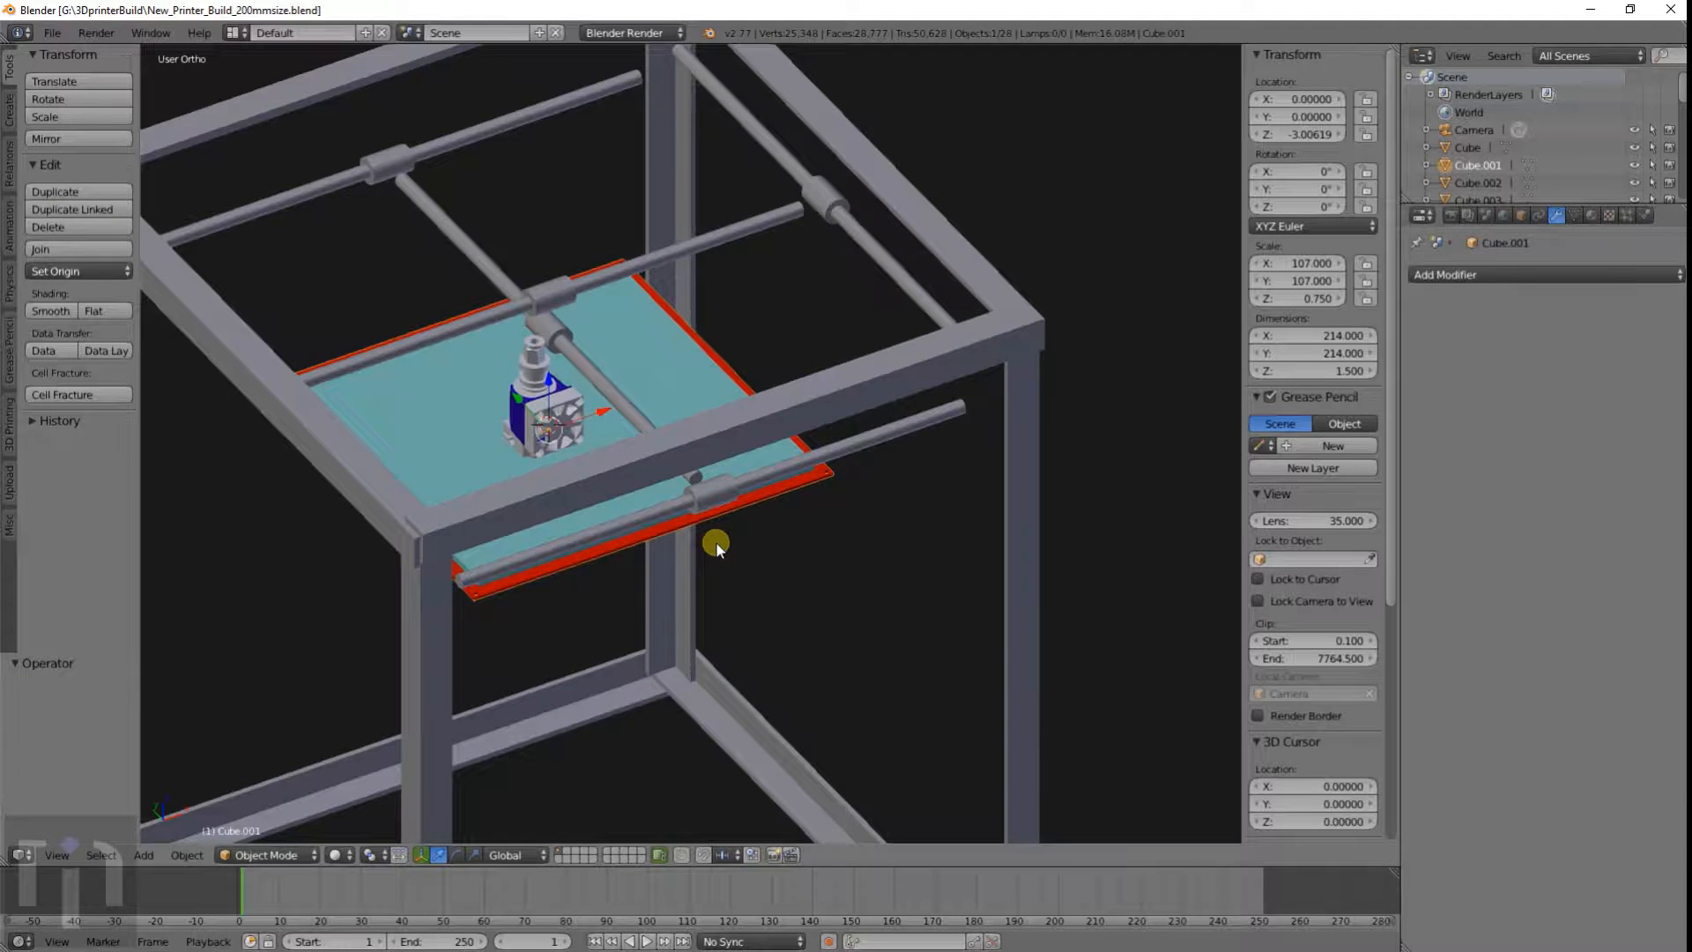
middle_click_drag(715, 541, 799, 515)
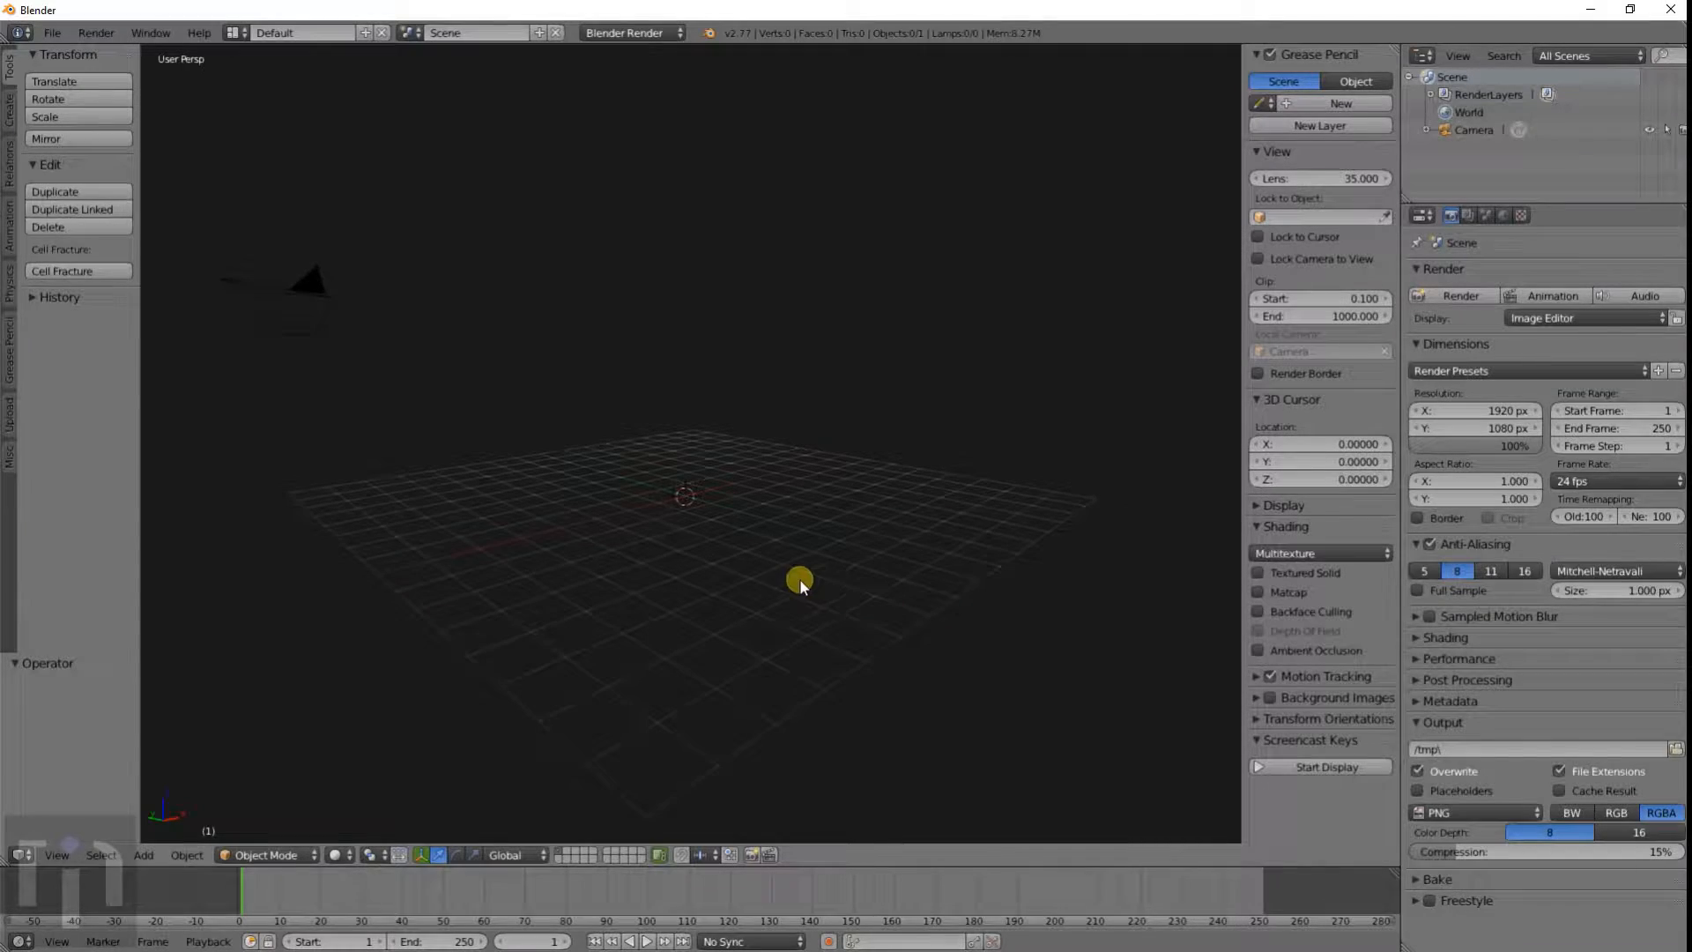
Step: Add a cube mesh at the origin of the empty scene
middle_click_drag(773, 569, 731, 611)
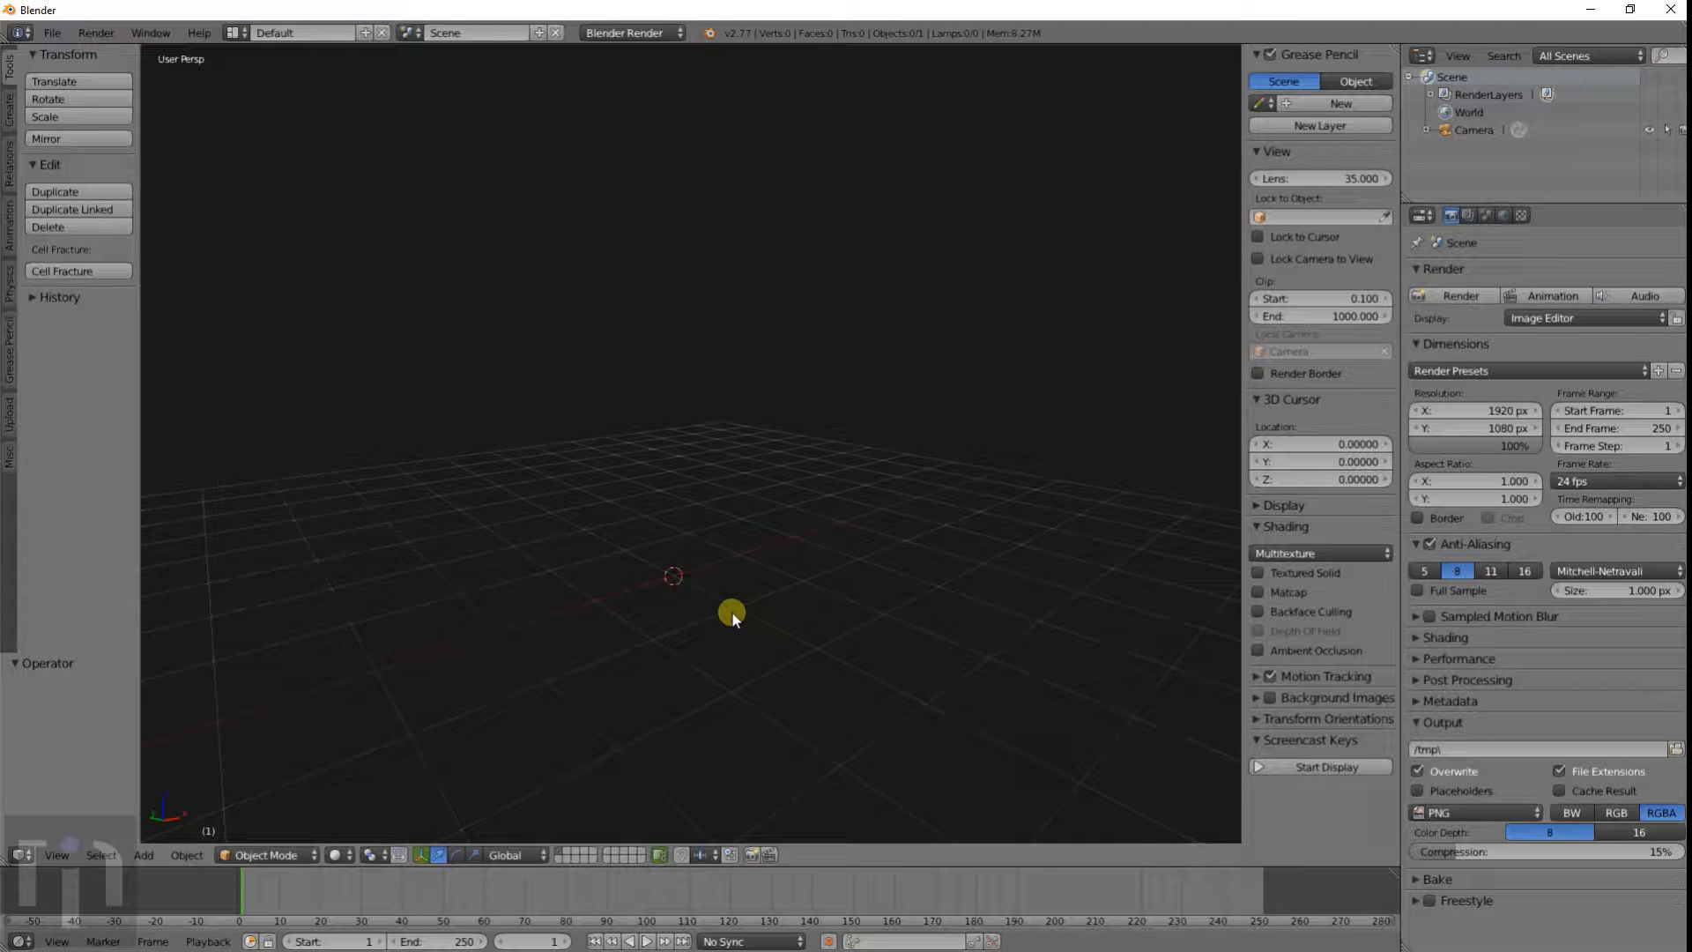
middle_click_drag(732, 610, 733, 612)
key("shift+a")
mouse_move(733, 614)
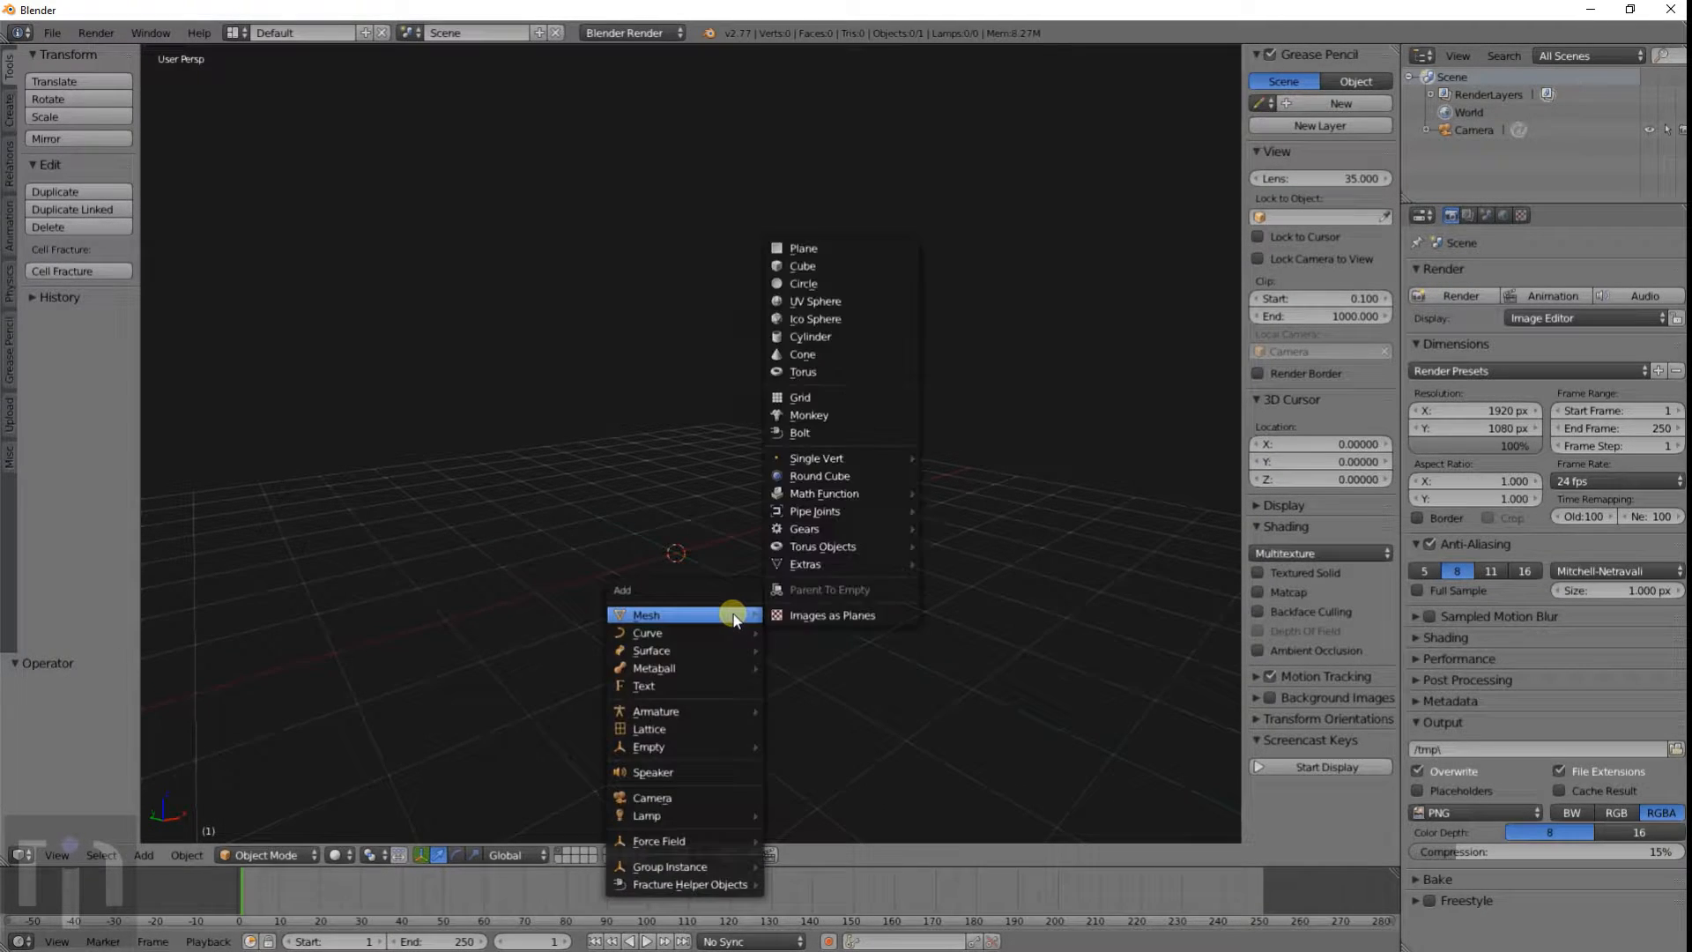
left_click(842, 266)
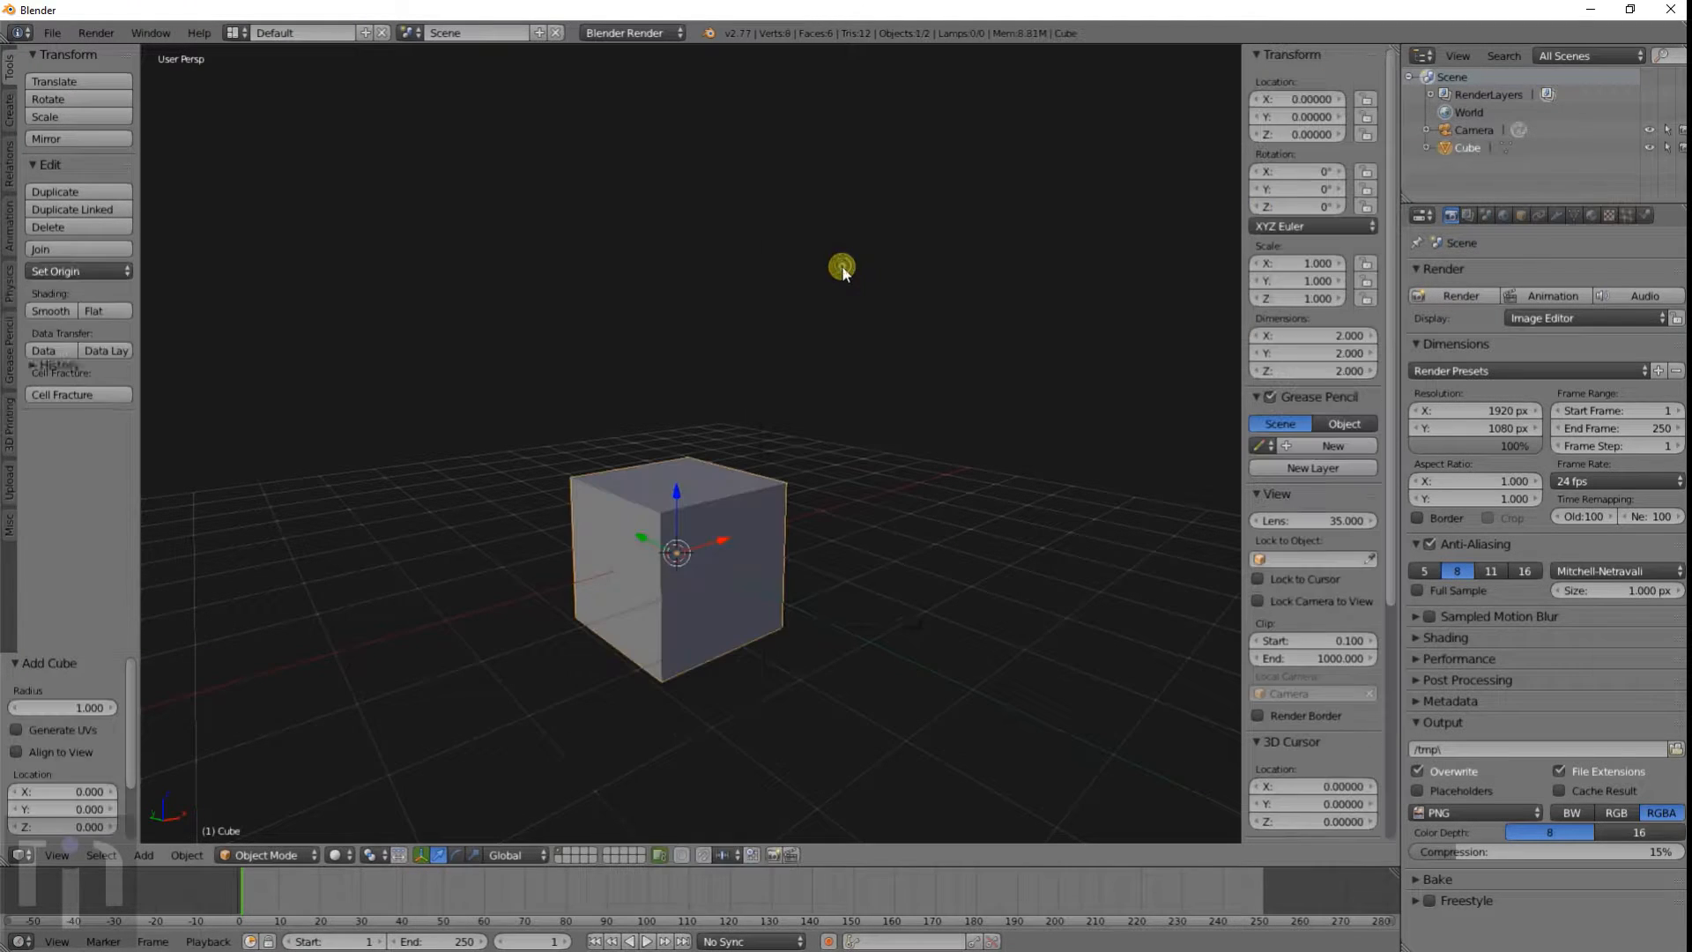
Step: Resize the cube into a flat plate with dimensions X 200, Y 200 and Z 4
scroll(775, 681, "up", 4)
scroll(775, 680, "down", 4)
left_click(1337, 335)
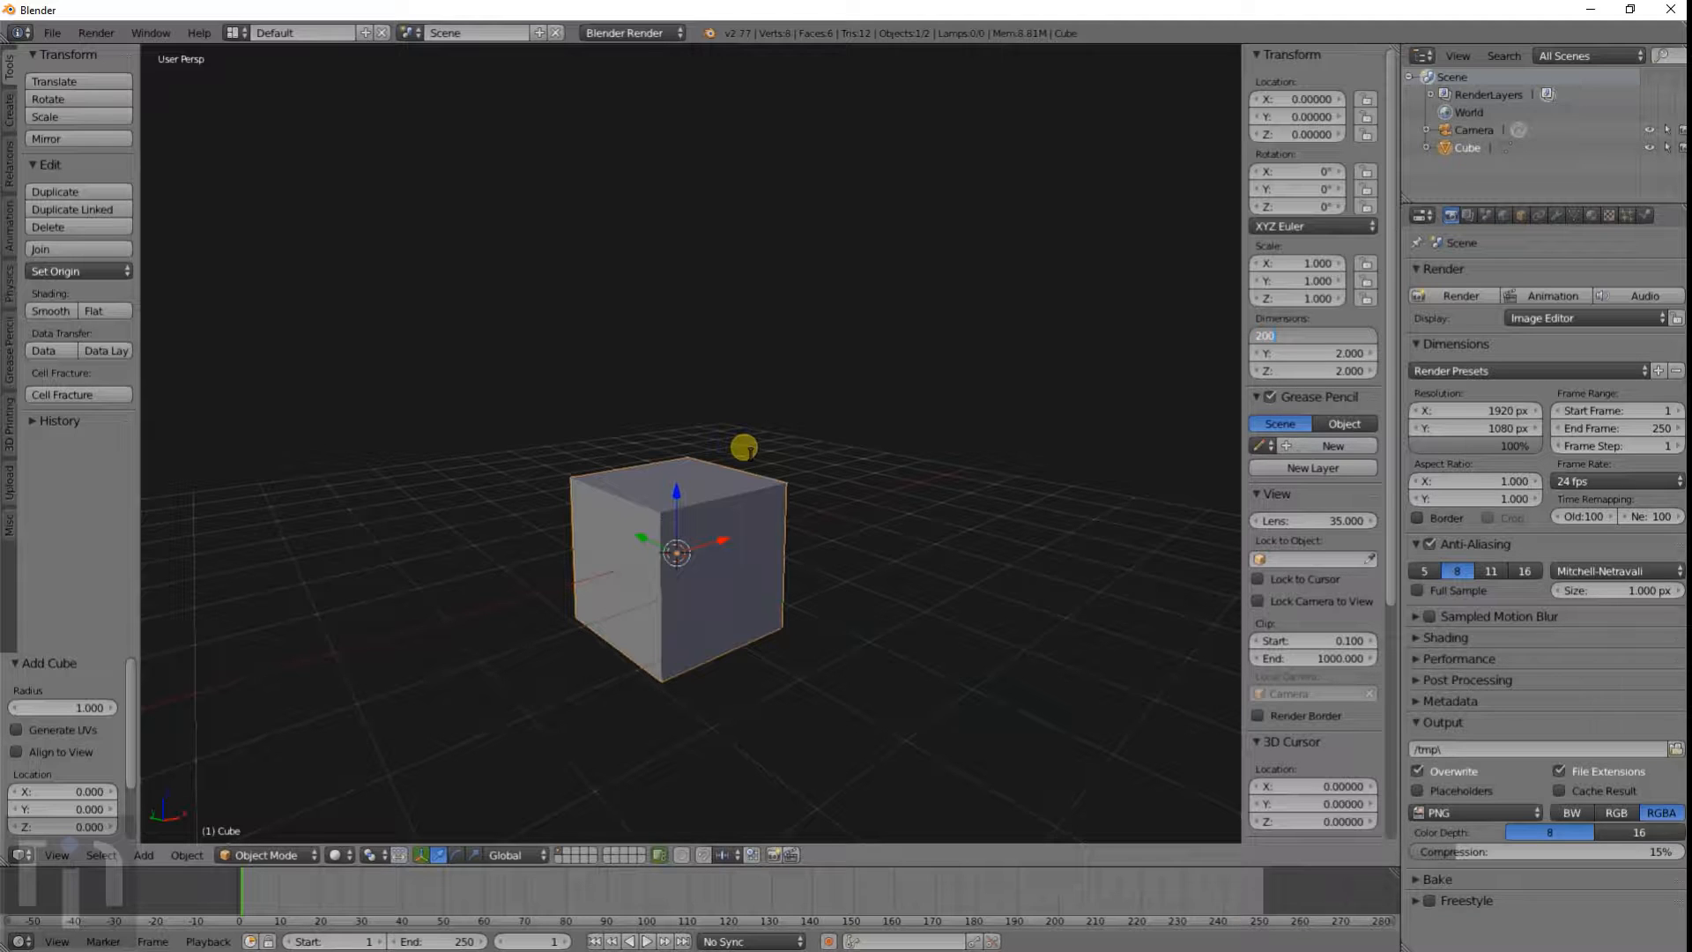
key("Tab")
type("200")
key("Return")
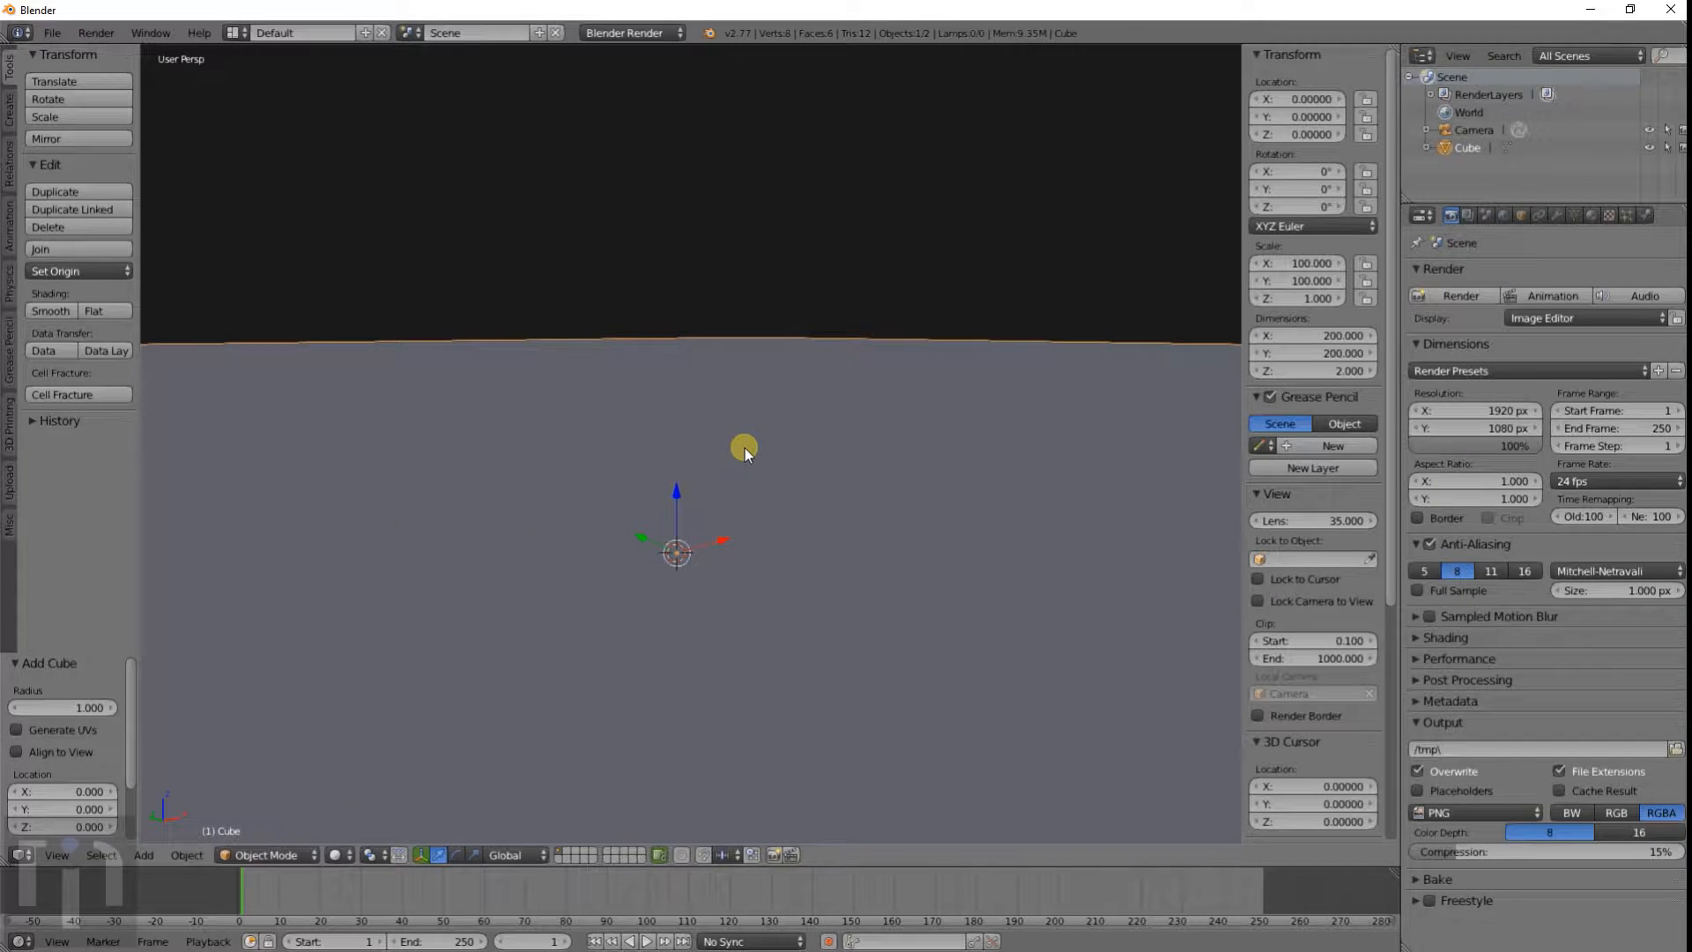
scroll(744, 448, "down", 6)
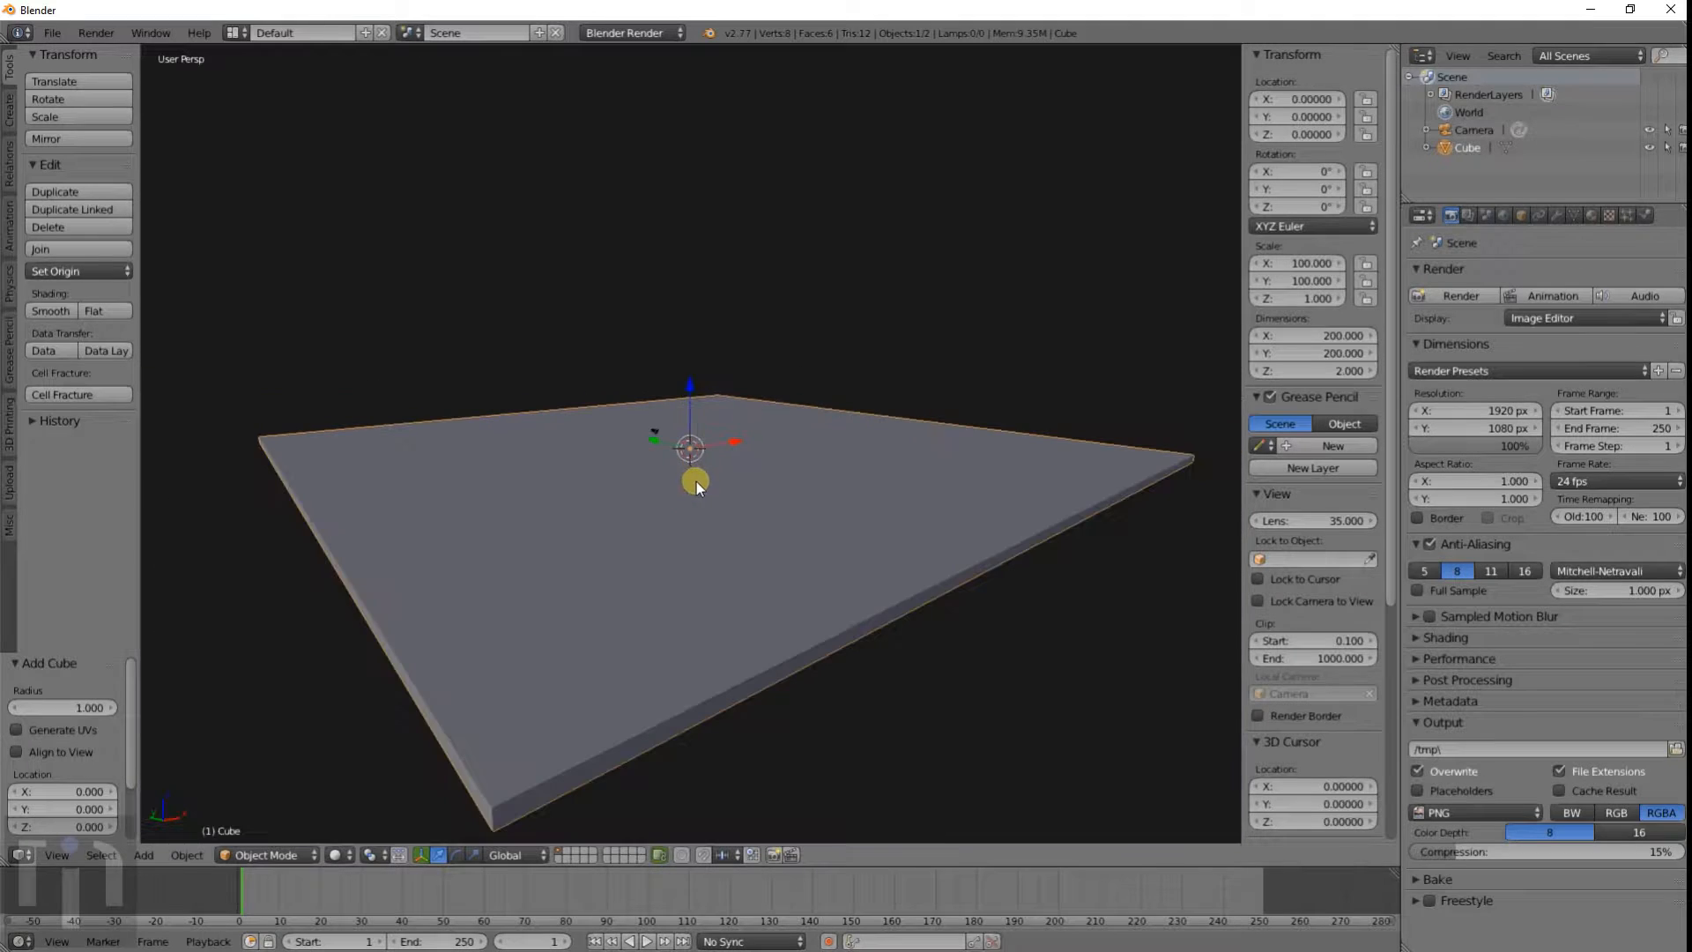
middle_click_drag(811, 527, 979, 428)
left_click(1304, 370)
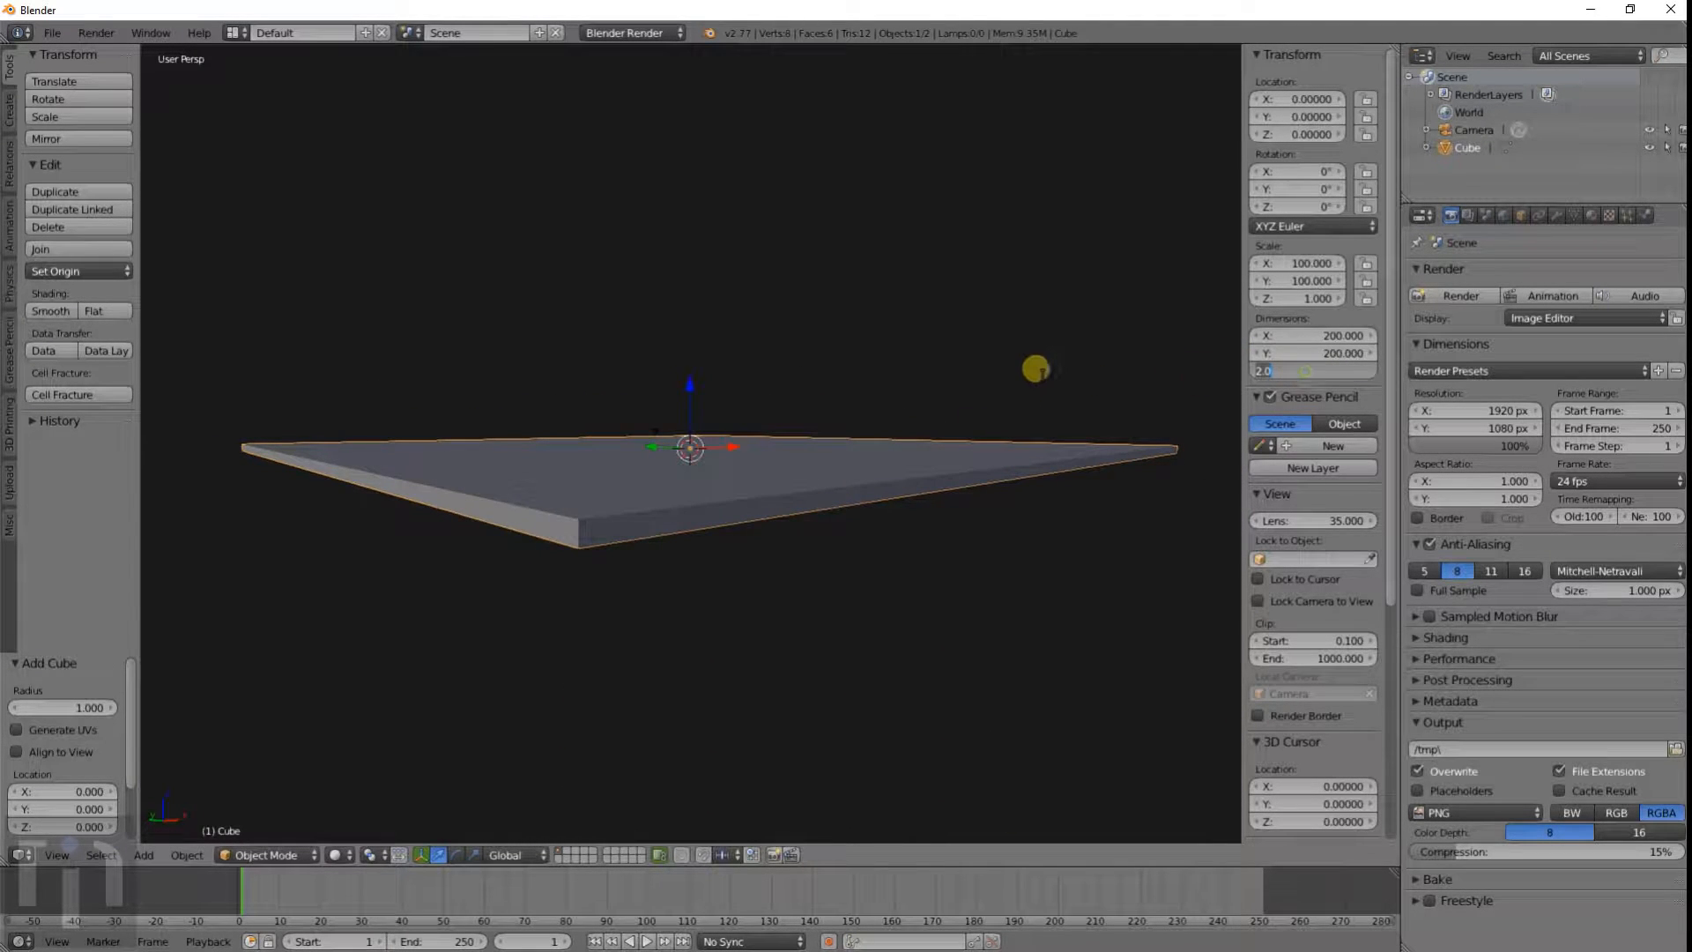
key("Return")
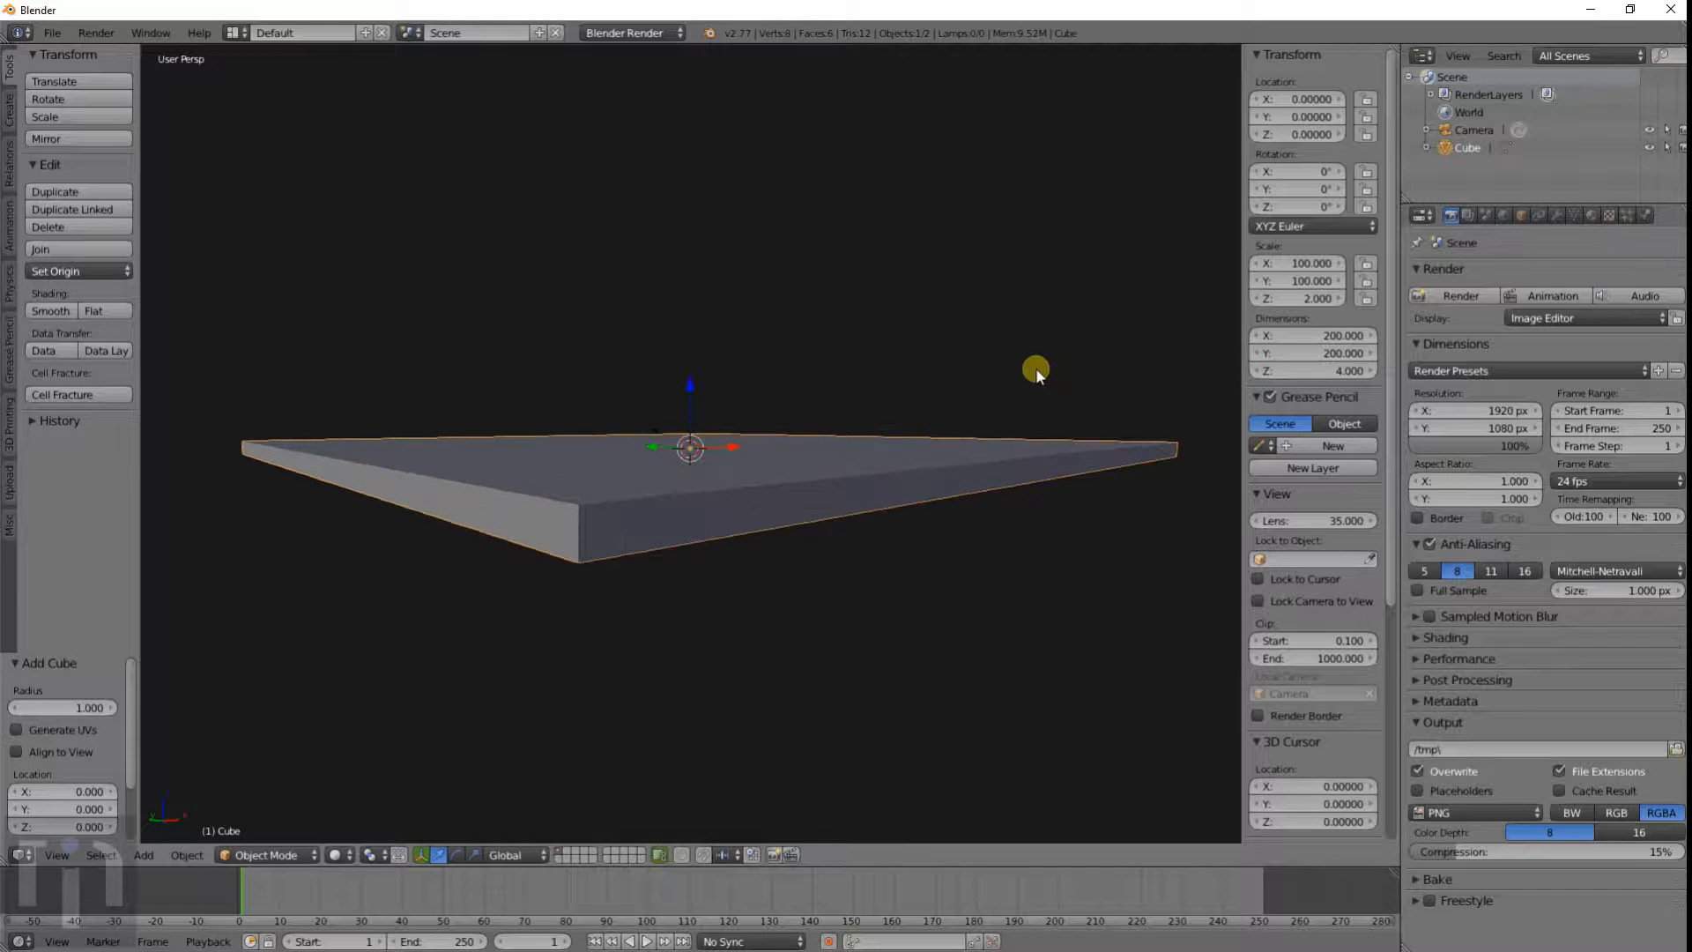
Step: Give the plate a new material with a light teal diffuse colour
middle_click_drag(1035, 368, 831, 501)
scroll(831, 502, "up", 4)
scroll(831, 501, "down", 3)
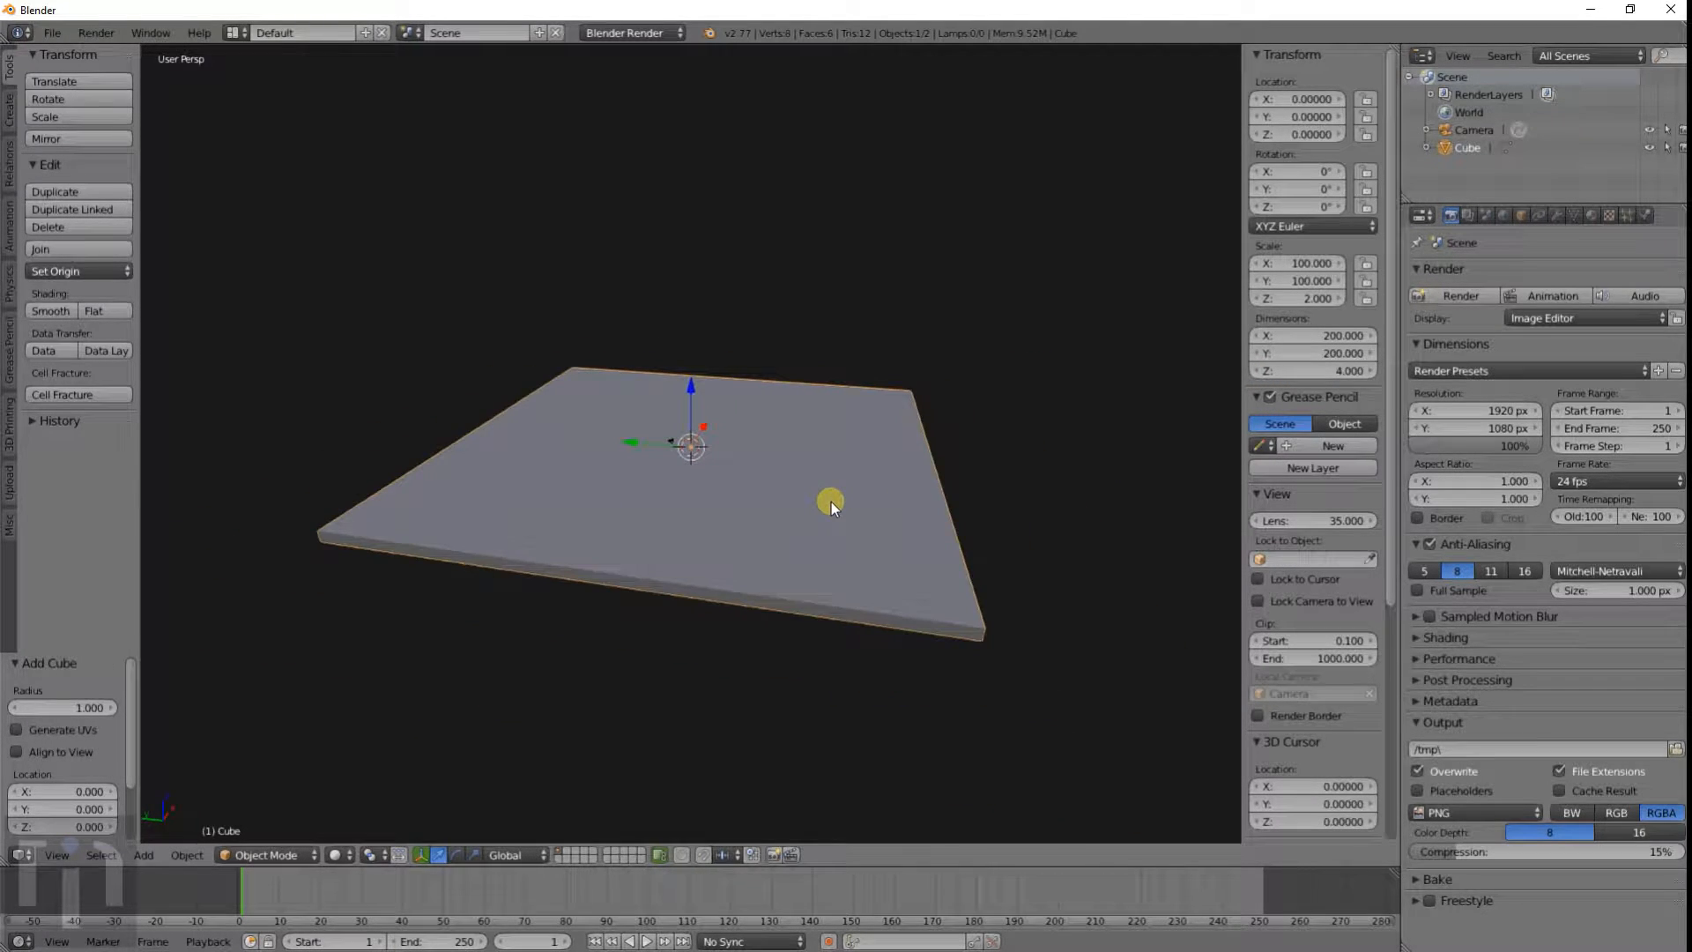
left_click(1591, 215)
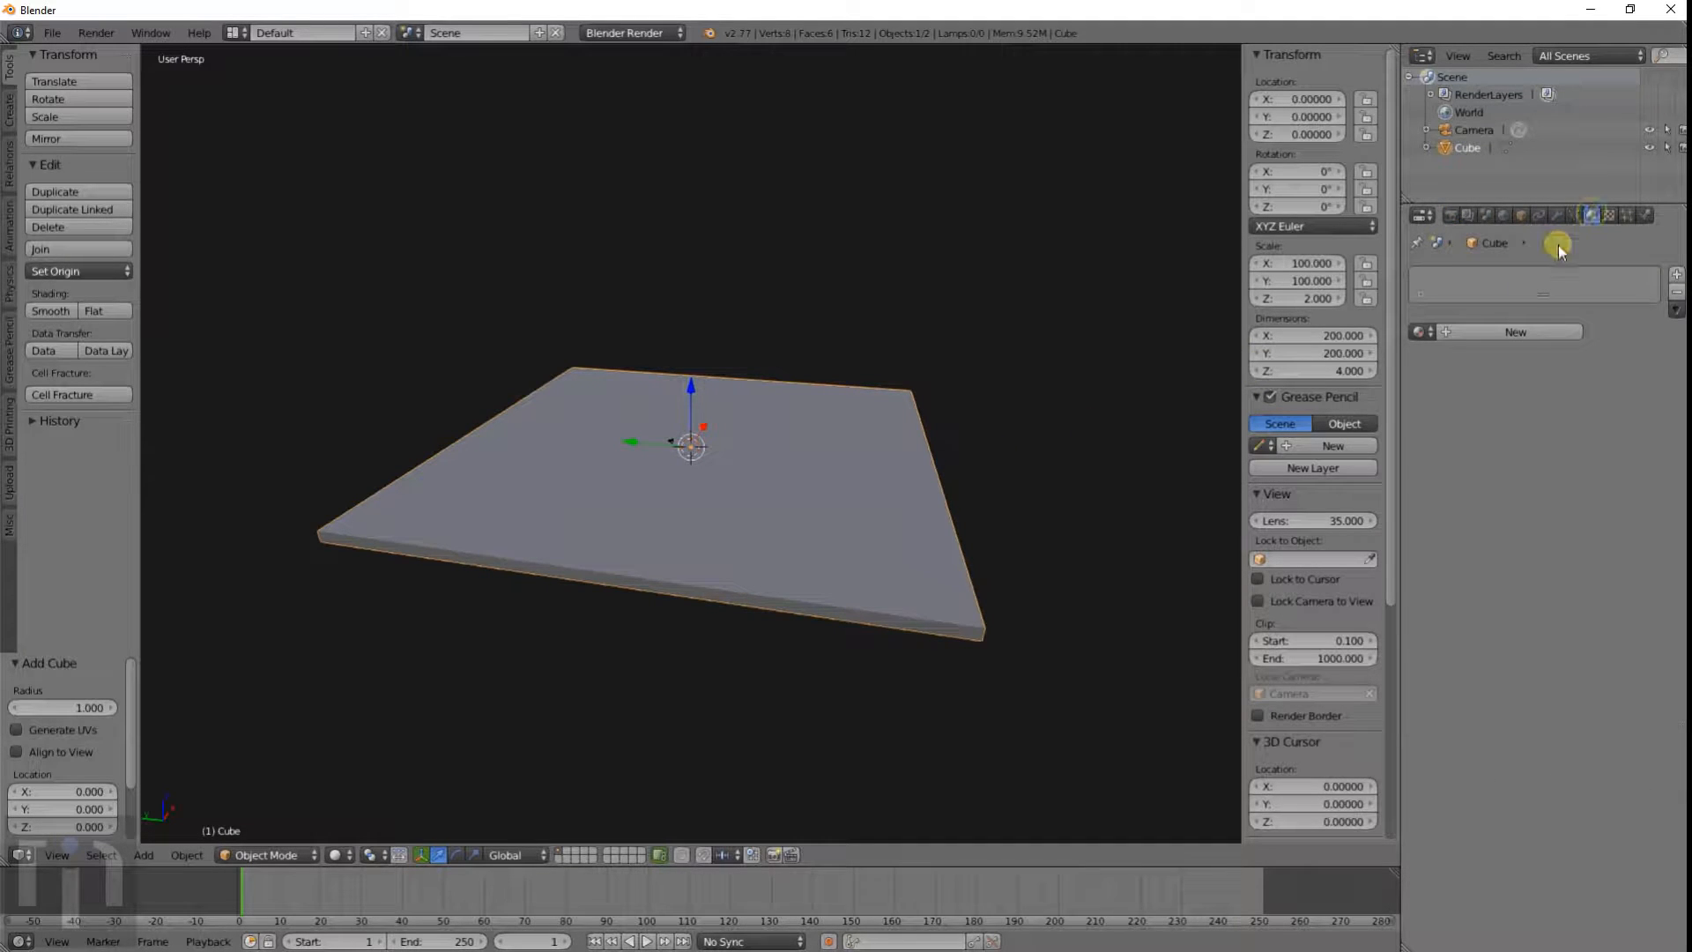
left_click(1448, 333)
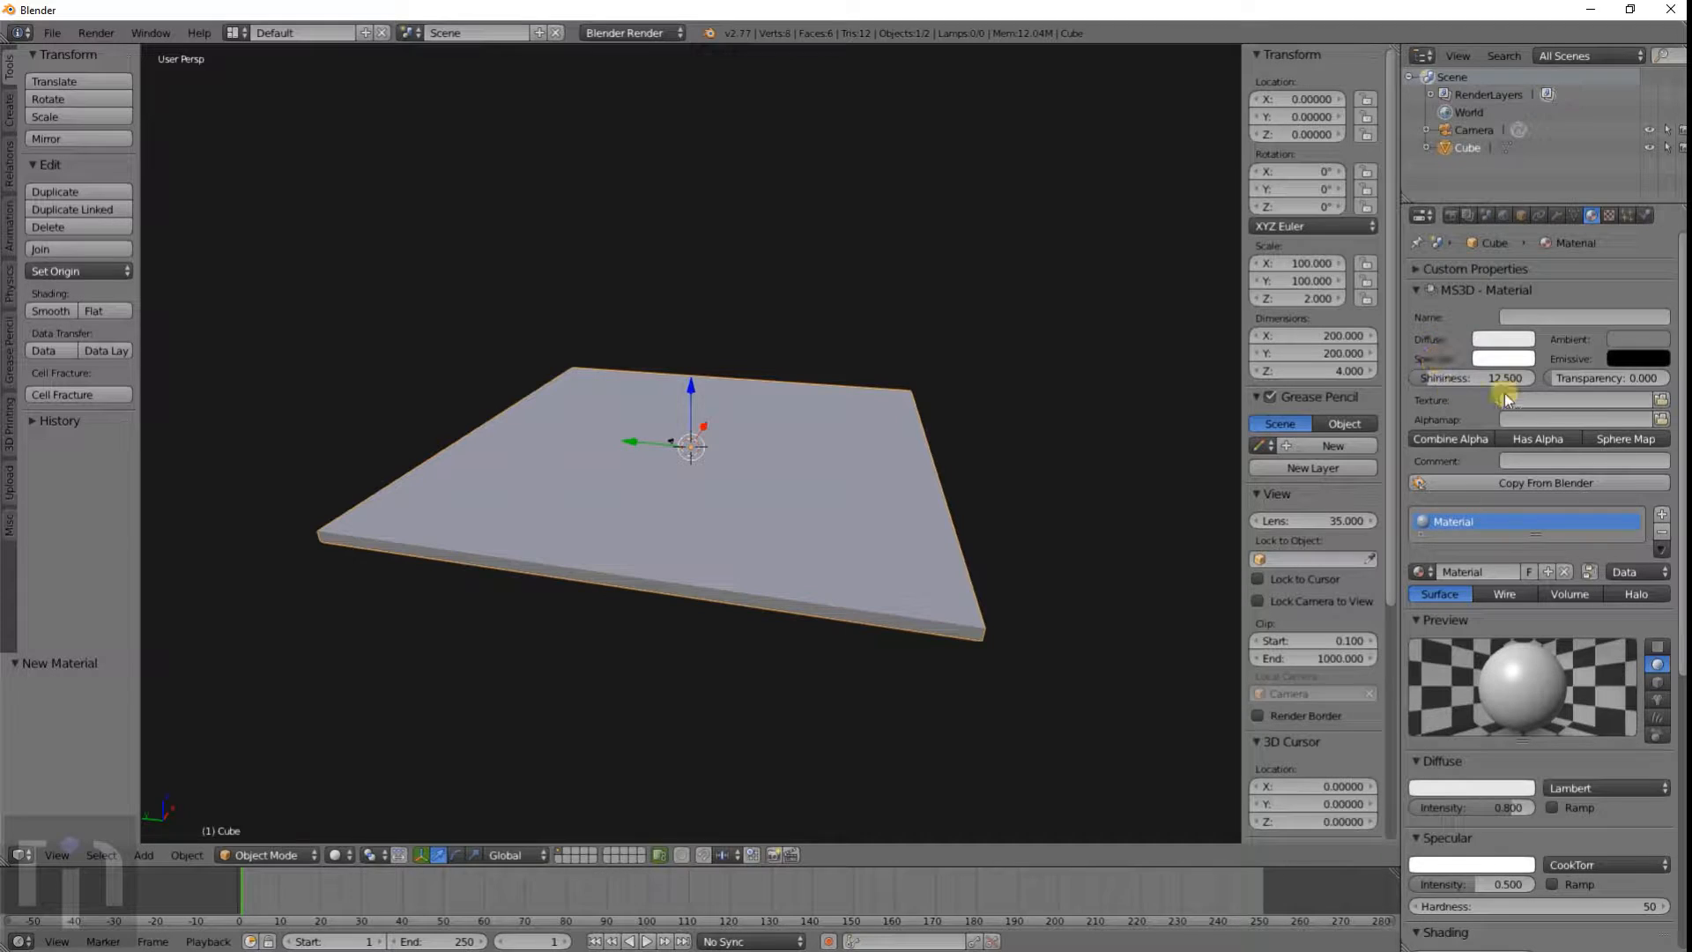
left_click(1424, 290)
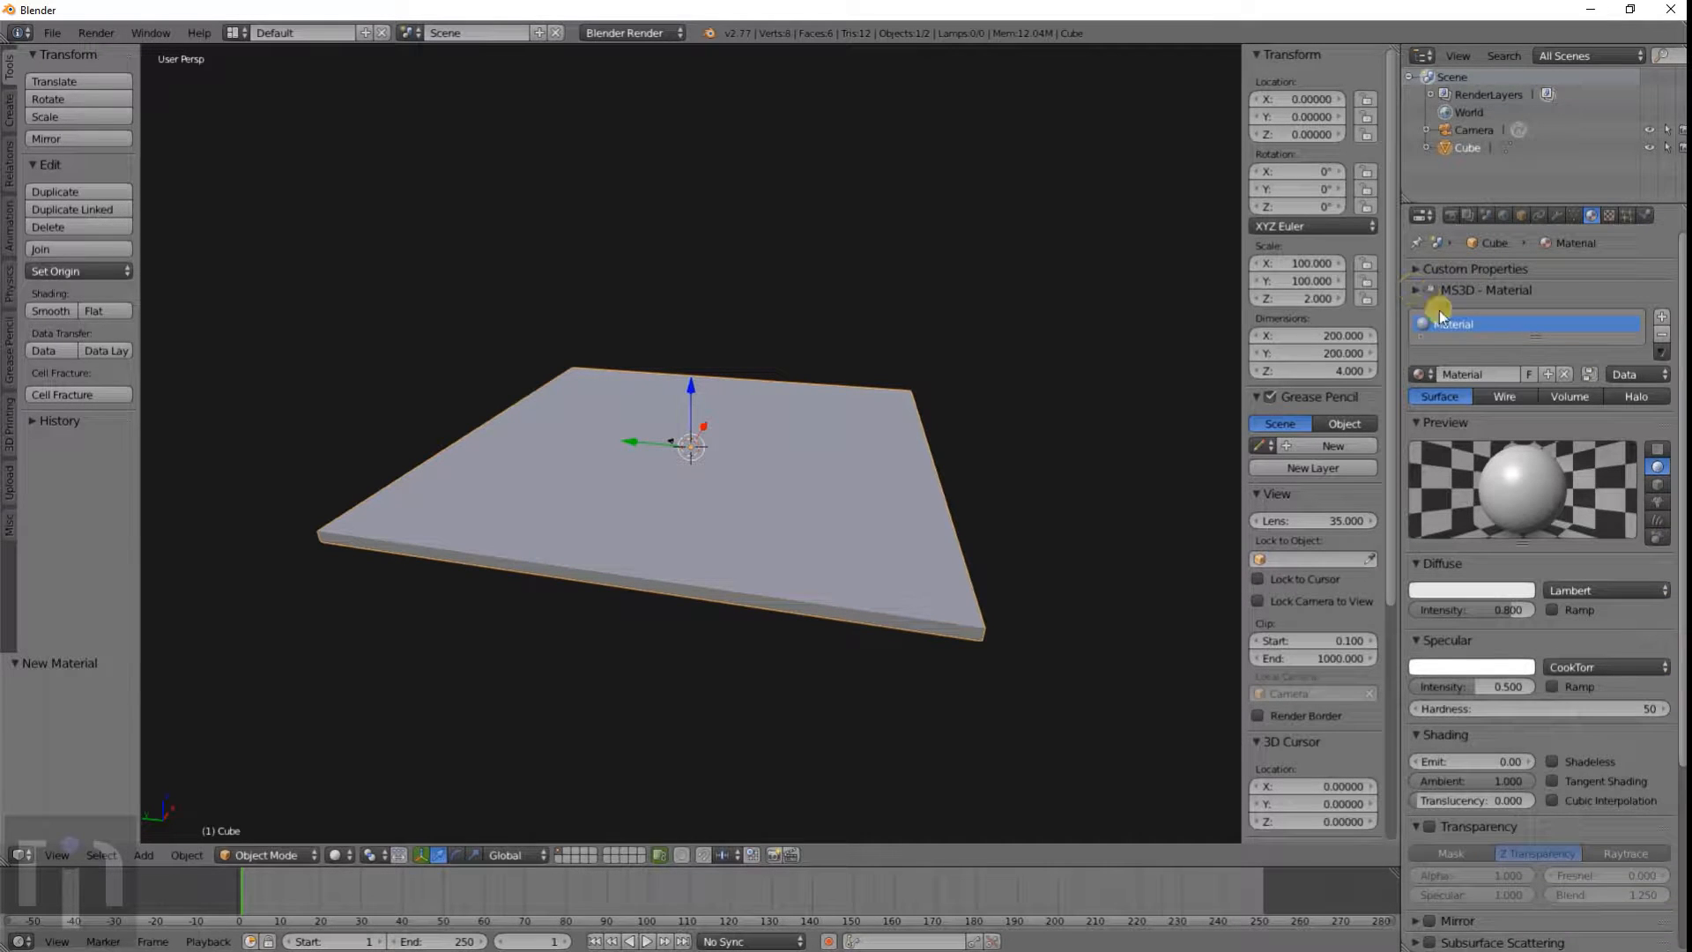
left_click(1471, 589)
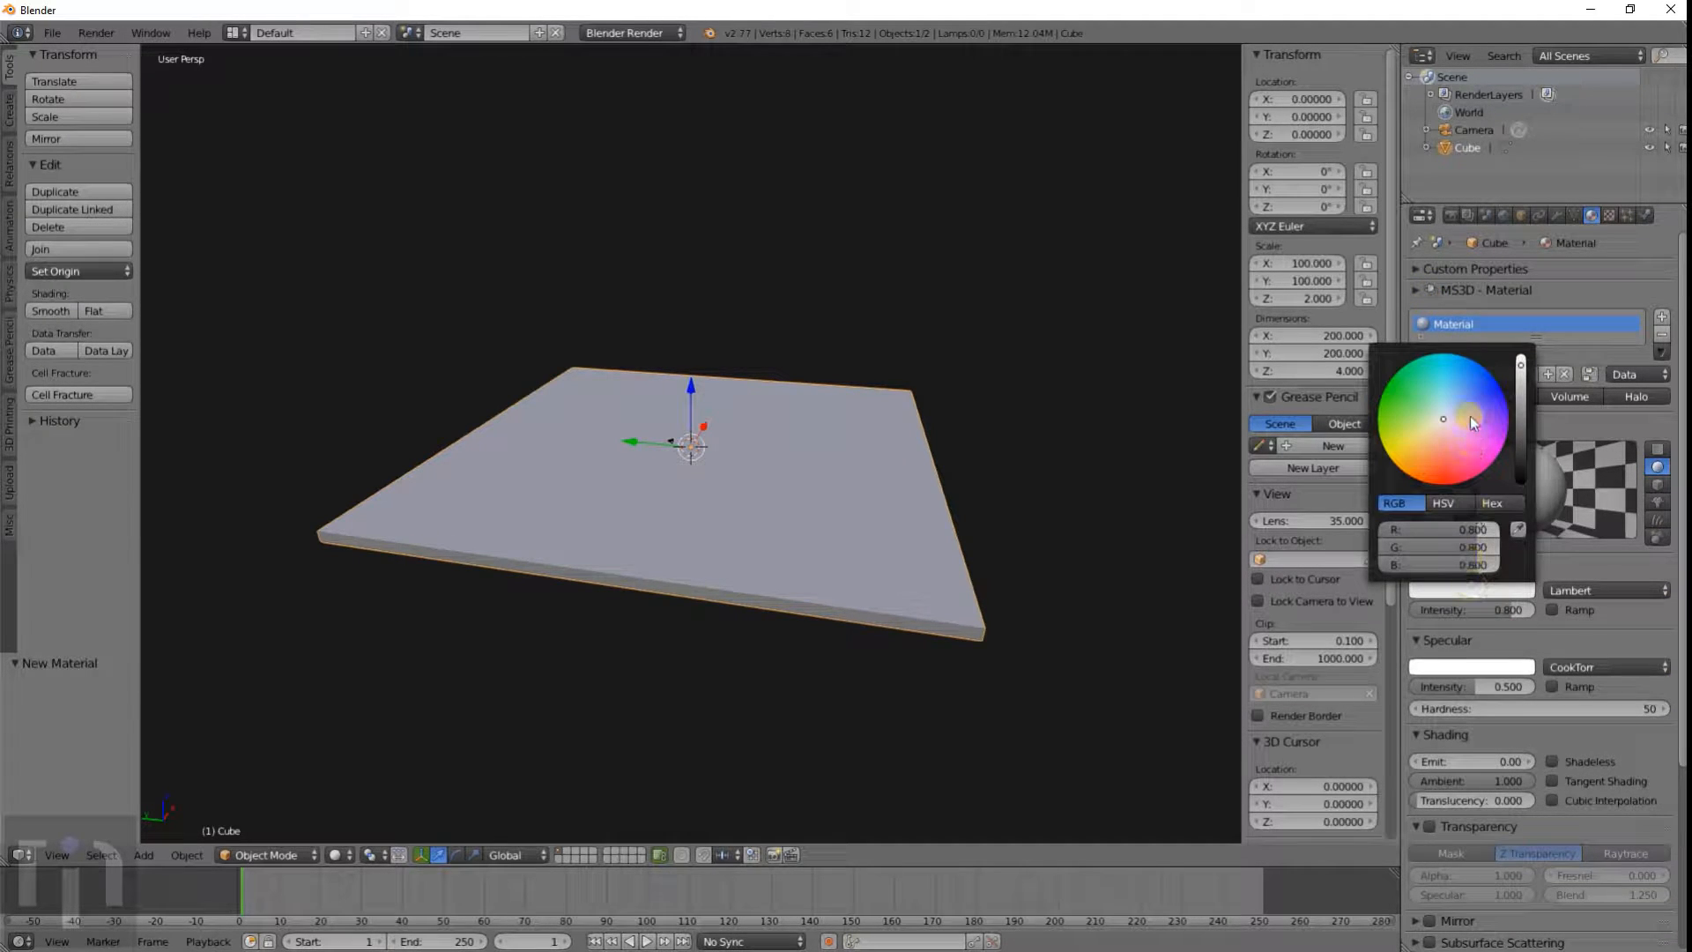
left_click(1450, 370)
mouse_move(1450, 370)
left_mouse_down()
mouse_move(1442, 356)
mouse_move(1436, 398)
left_mouse_up()
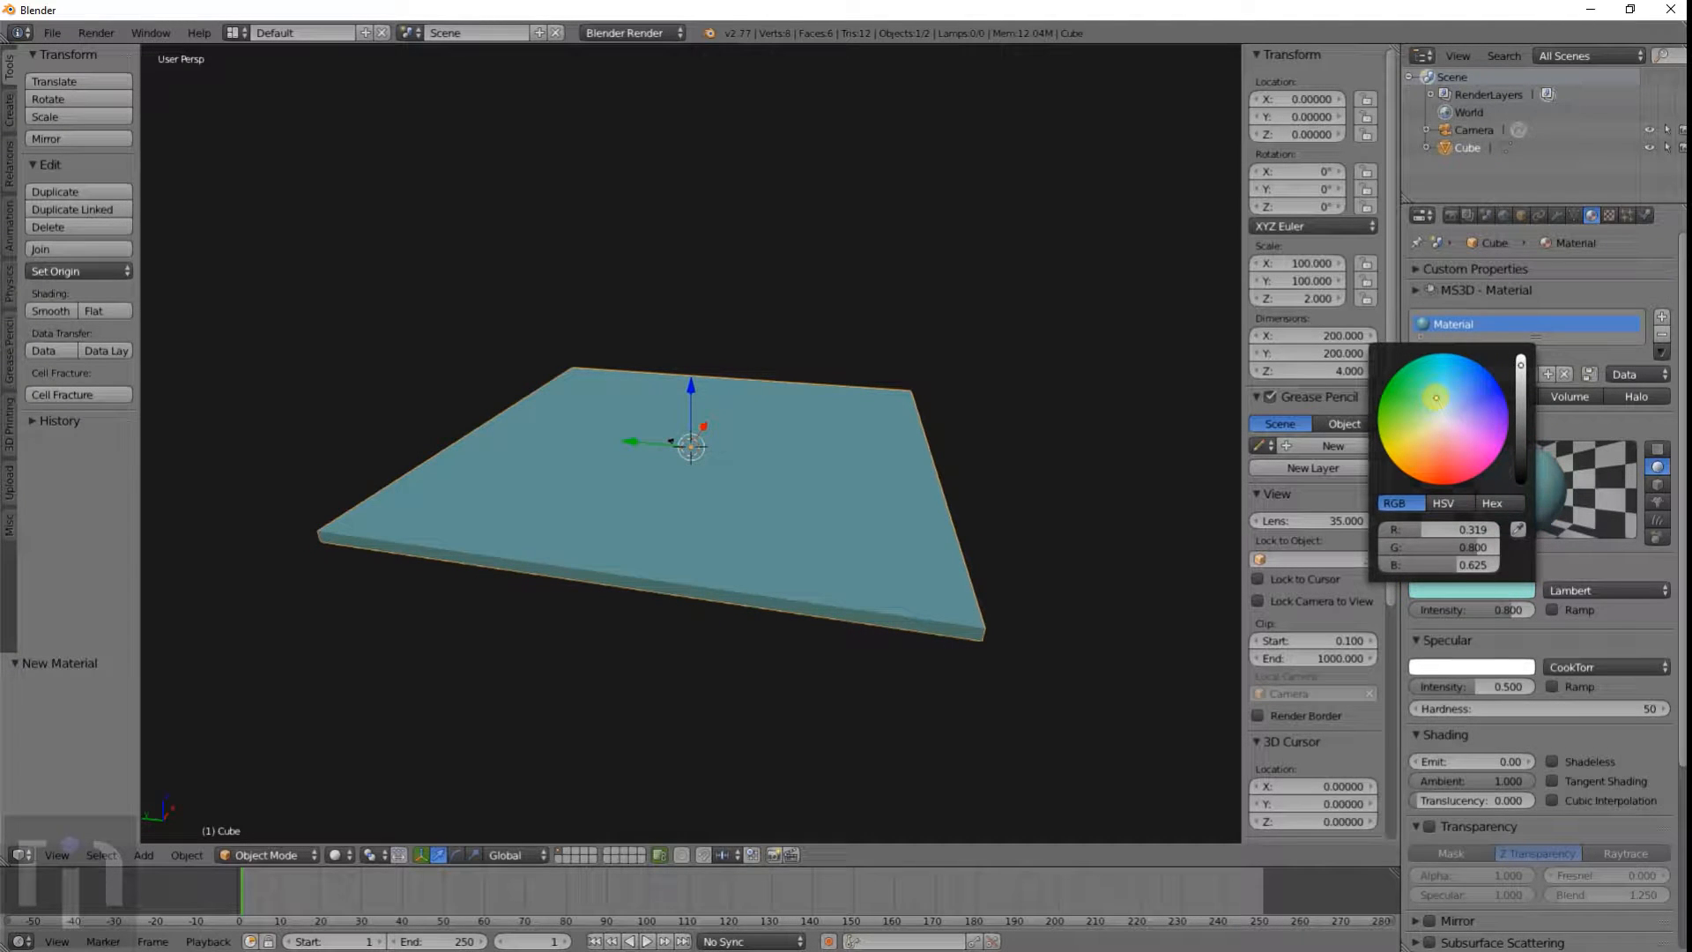
Step: Duplicate the teal plate and place the copy about 4.6 units below it along the Z axis
scroll(858, 440, "down", 3)
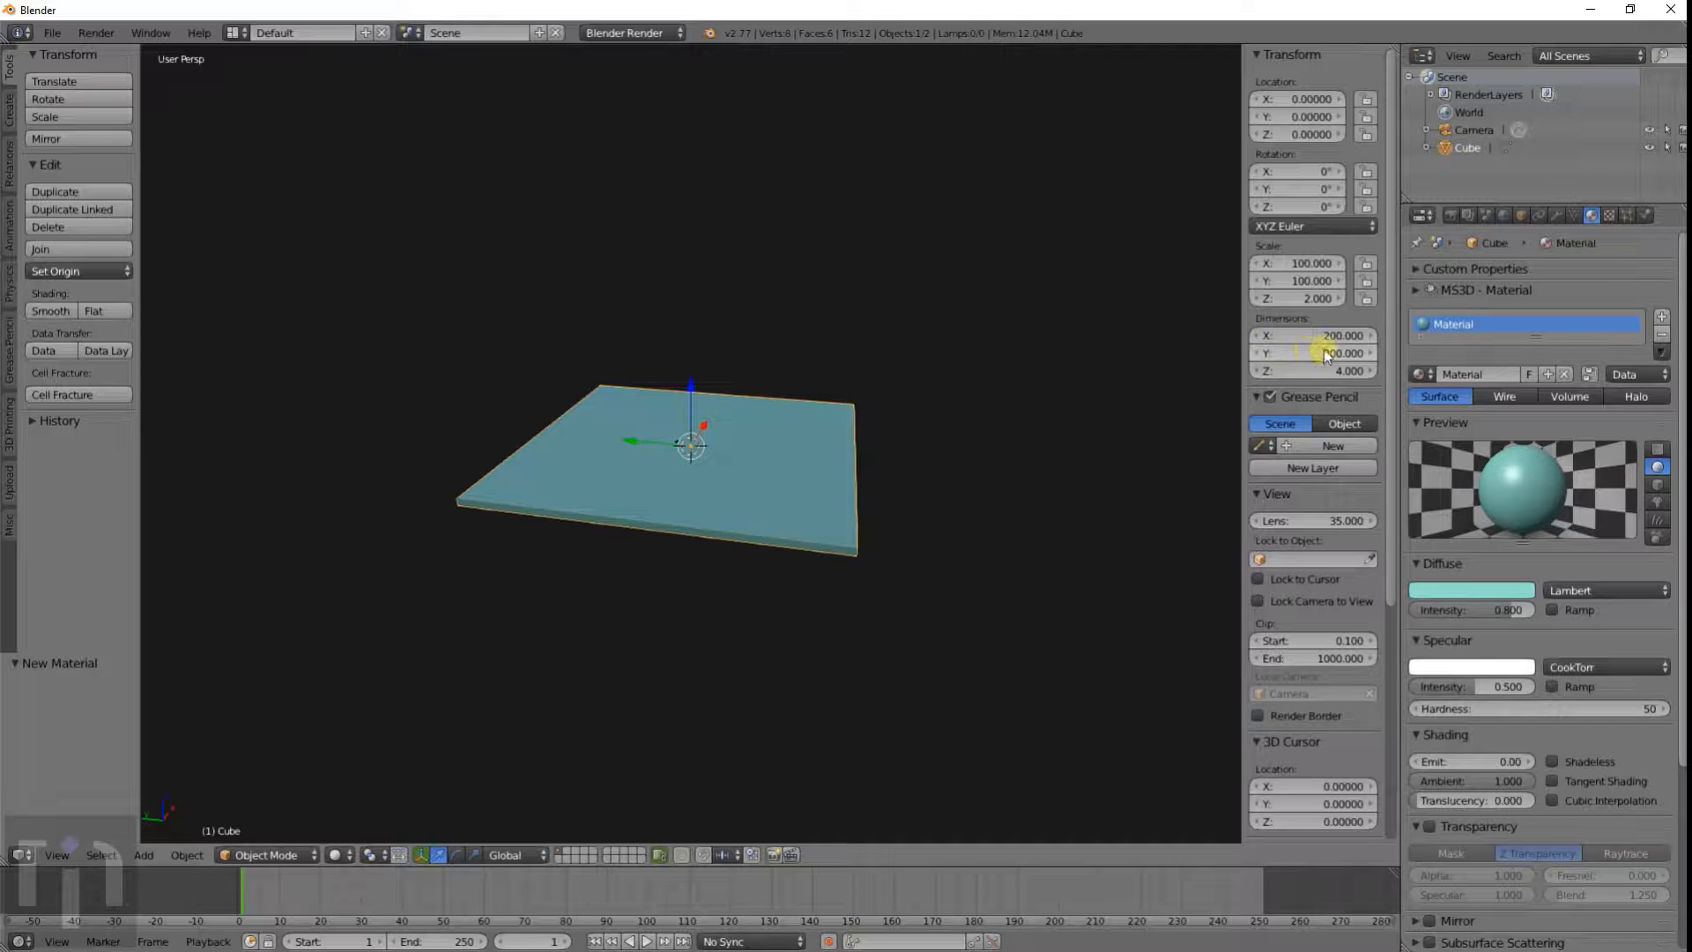
mouse_move(796, 479)
middle_mouse_down()
mouse_move(821, 434)
mouse_move(793, 473)
middle_mouse_up()
scroll(821, 441, "up", 4)
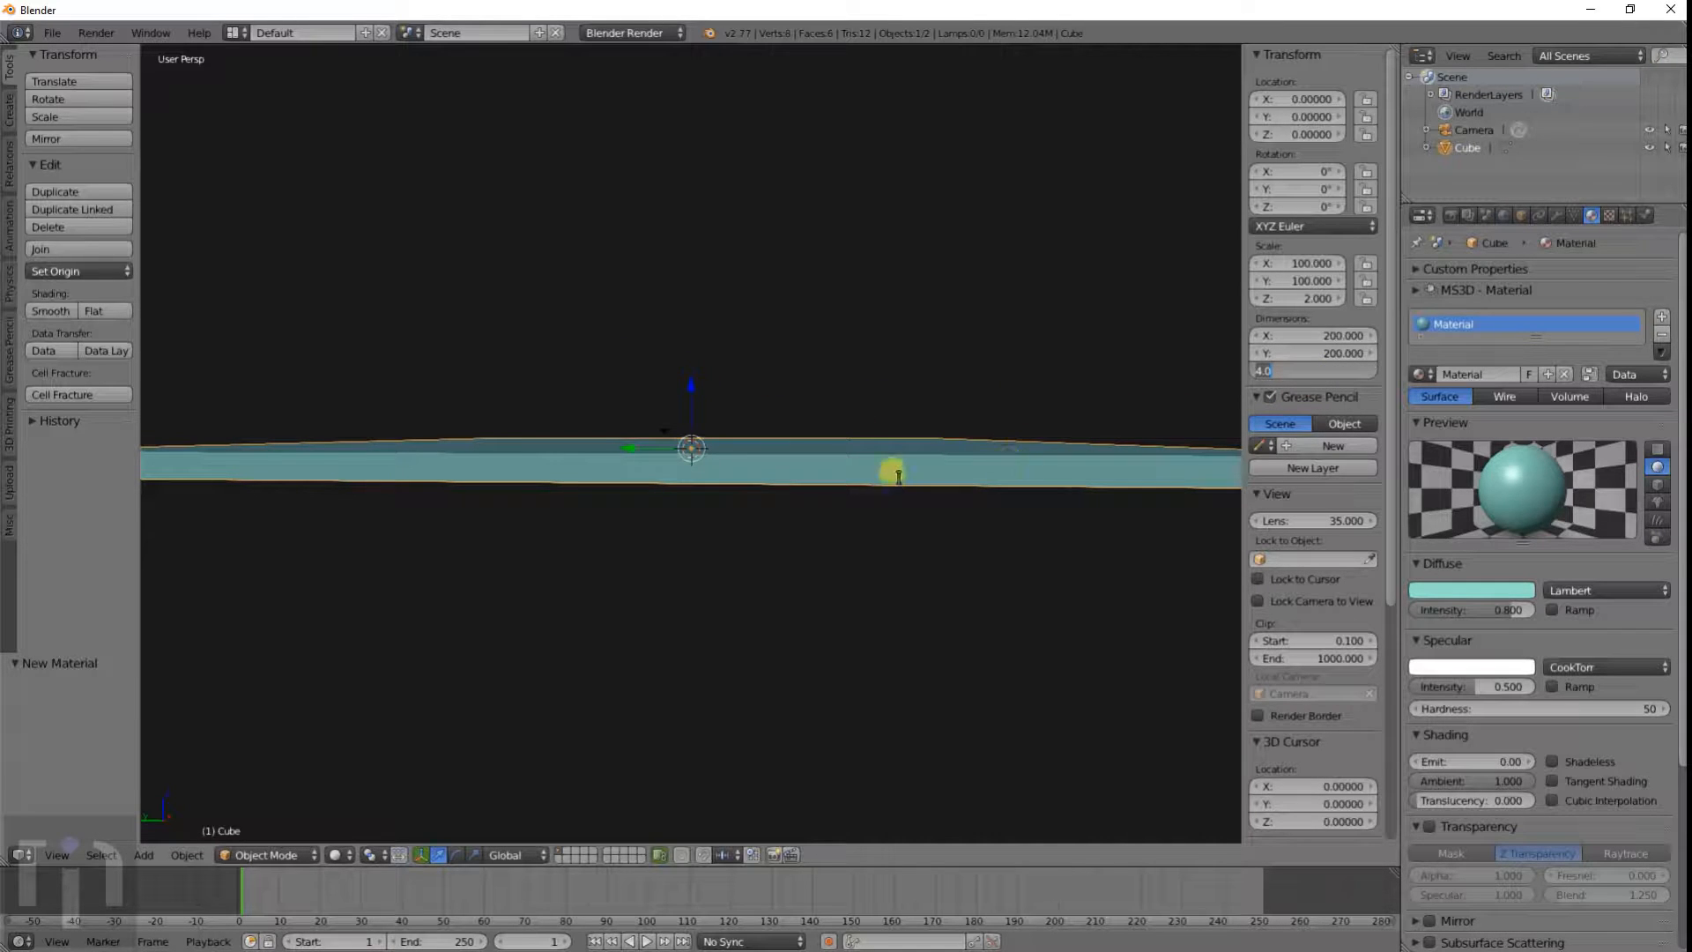
key("Return")
scroll(851, 419, "down", 4)
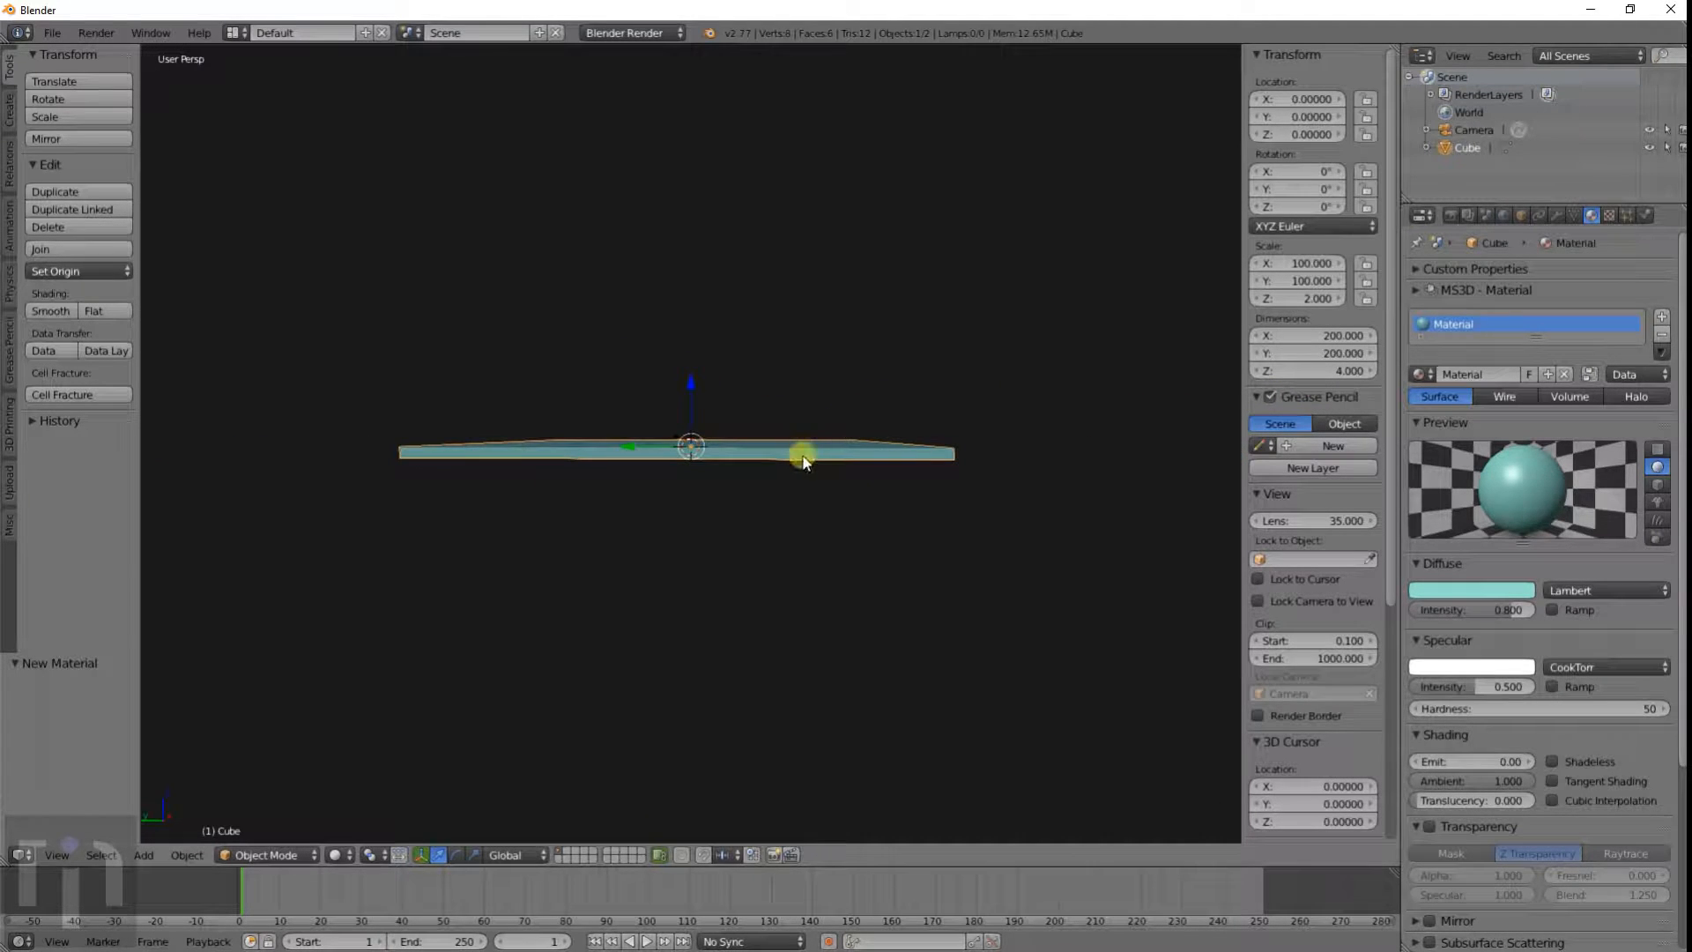
key("shift+d")
key("z")
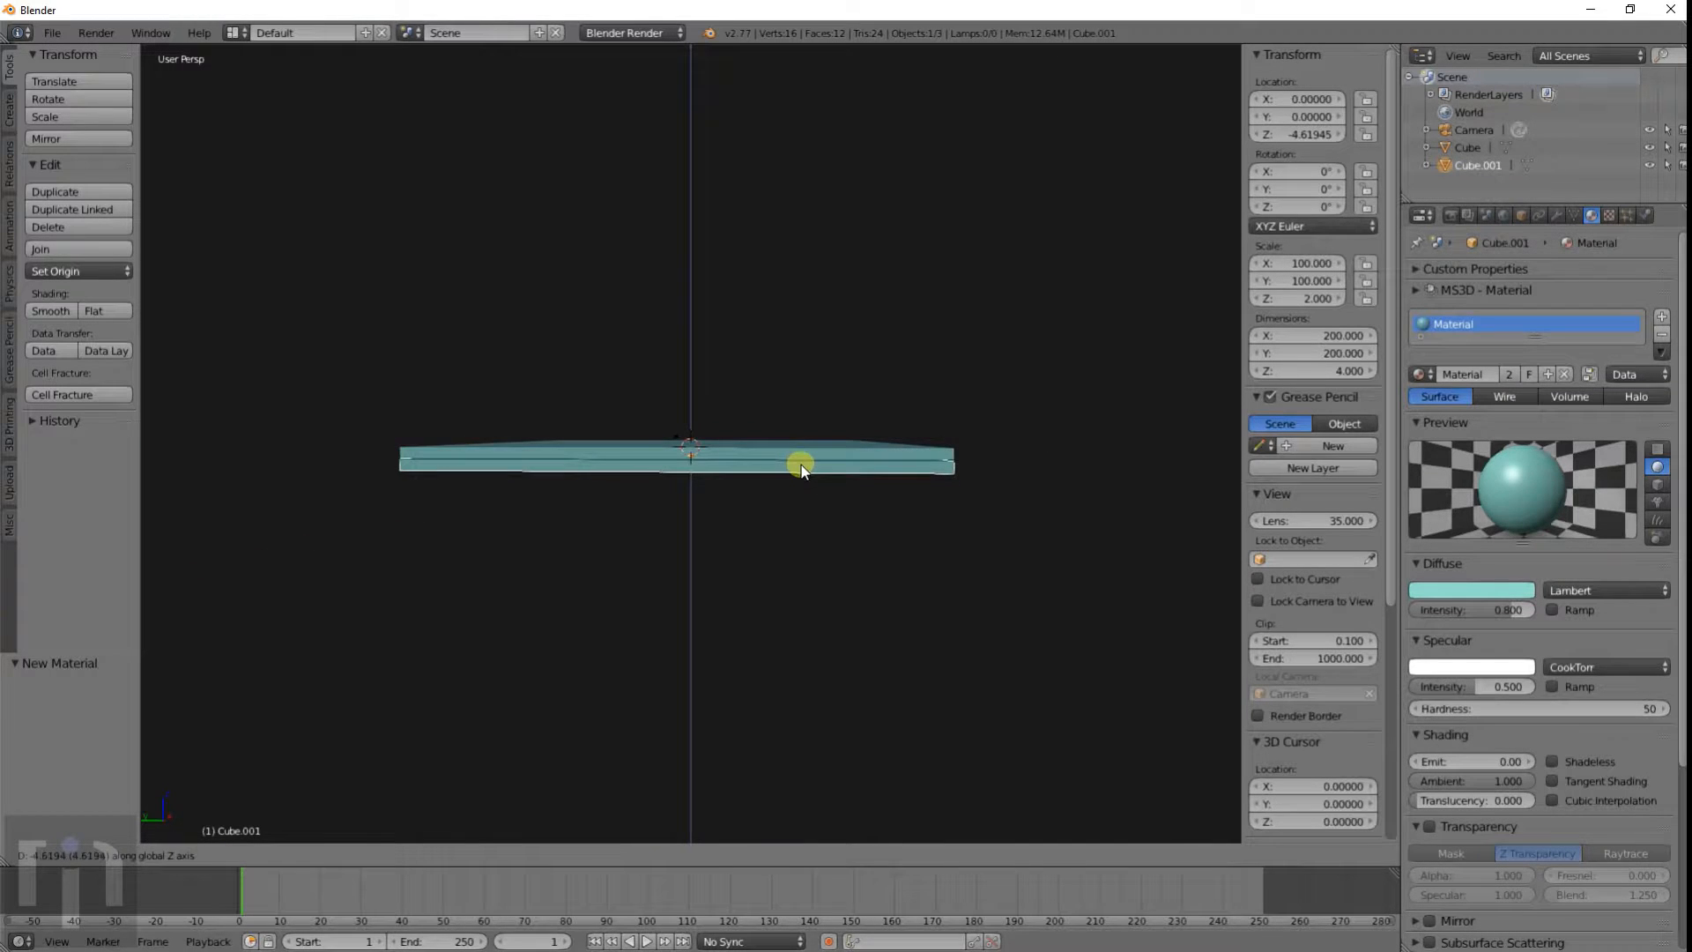
left_click(802, 464)
Step: Set the lower plate's dimensions to X 214, Y 214 and Z 1.5
left_click(1269, 335)
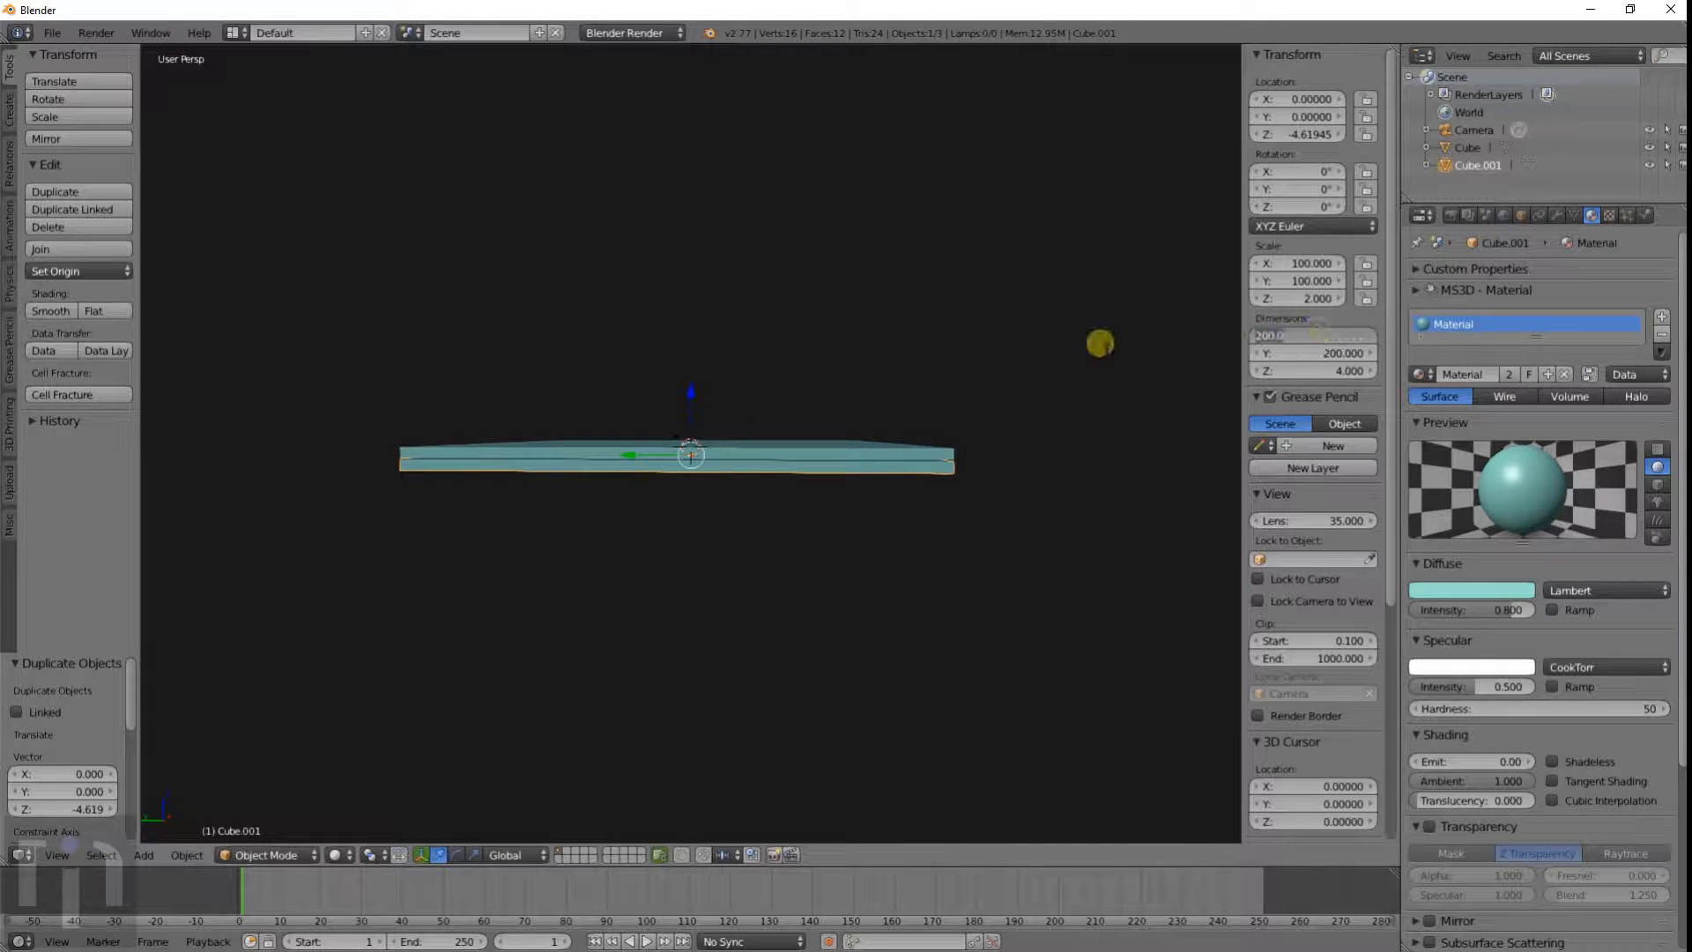
type("214")
key("Tab")
type("214")
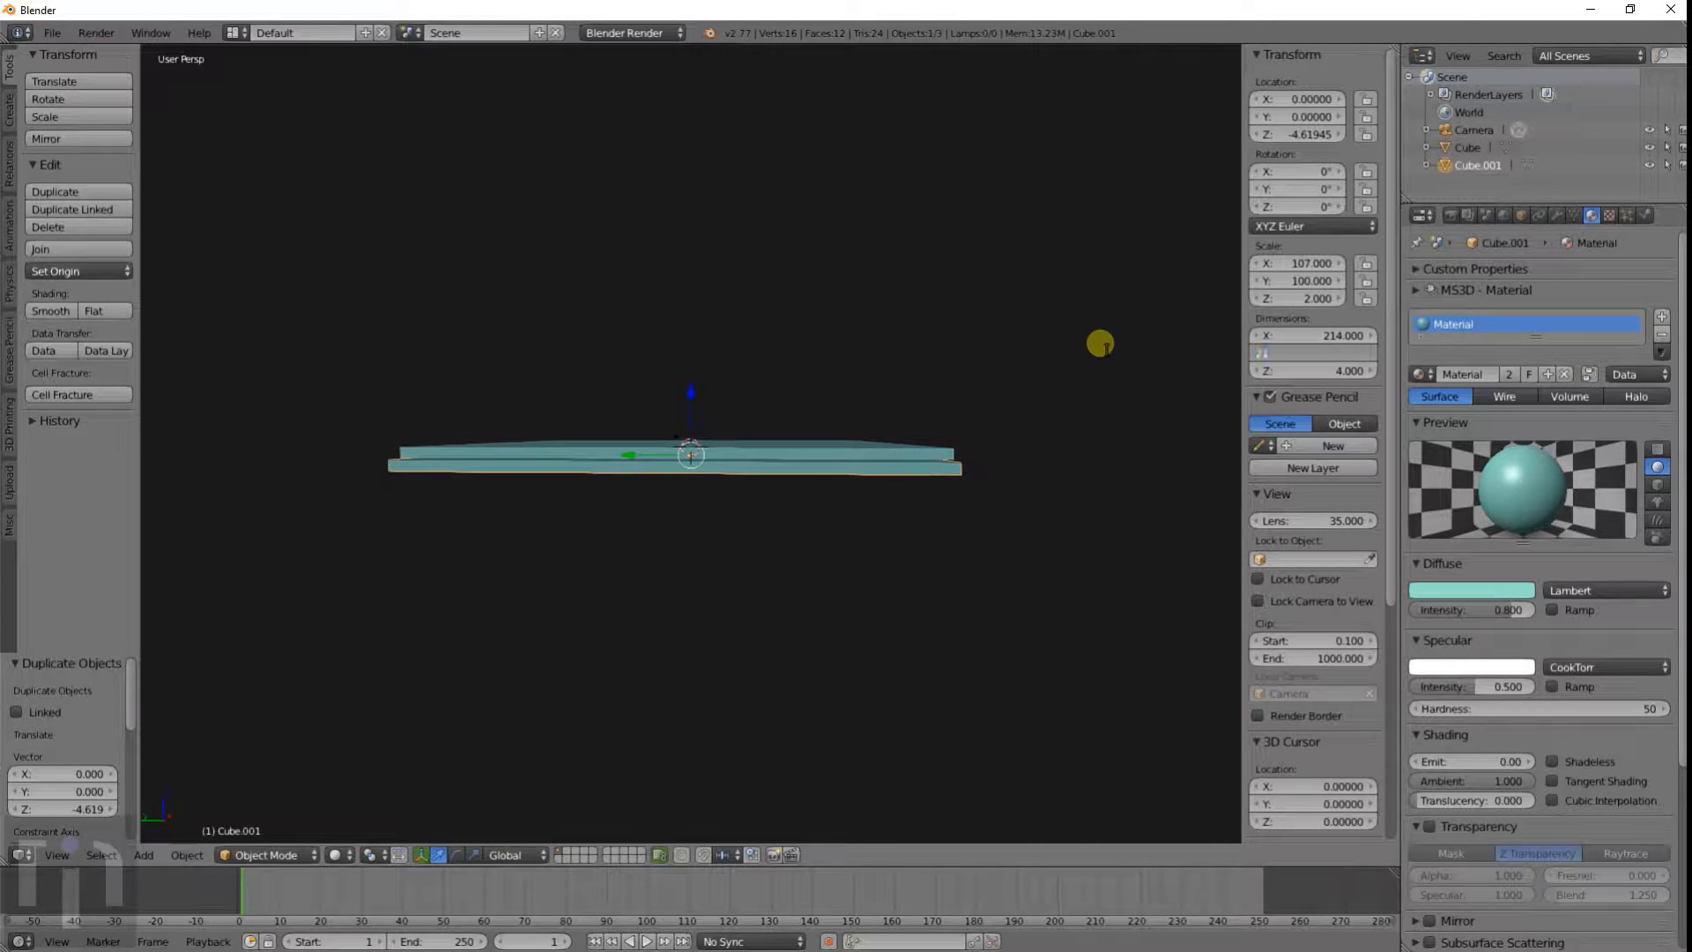
key("Return")
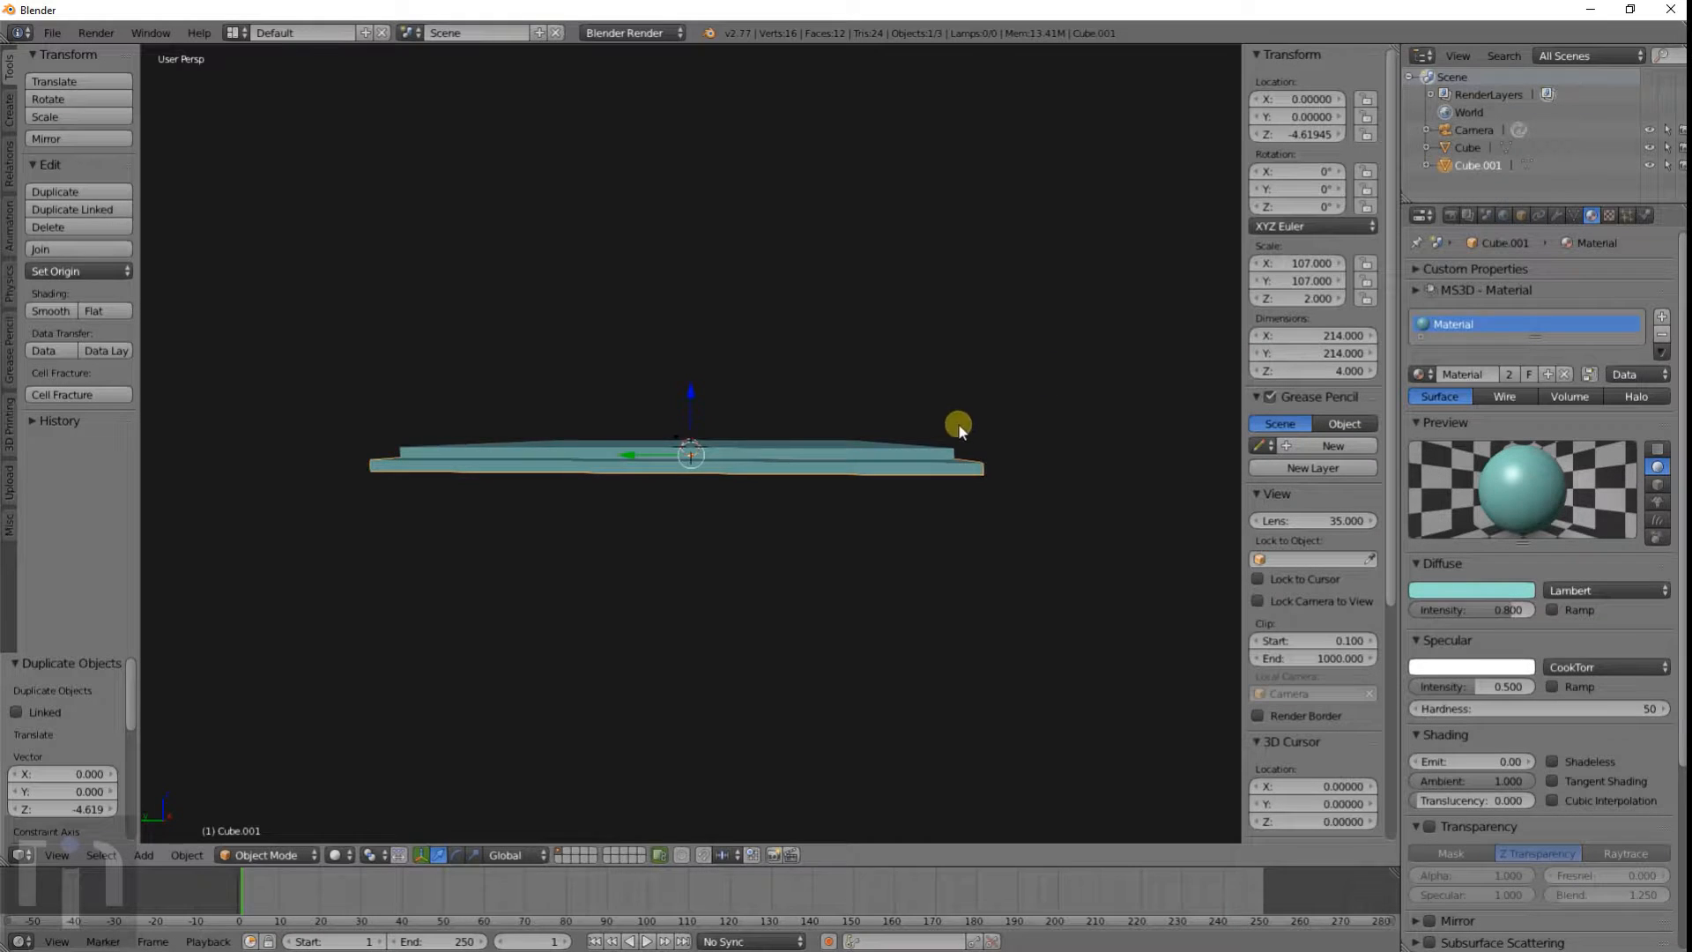
middle_click_drag(959, 423, 917, 489)
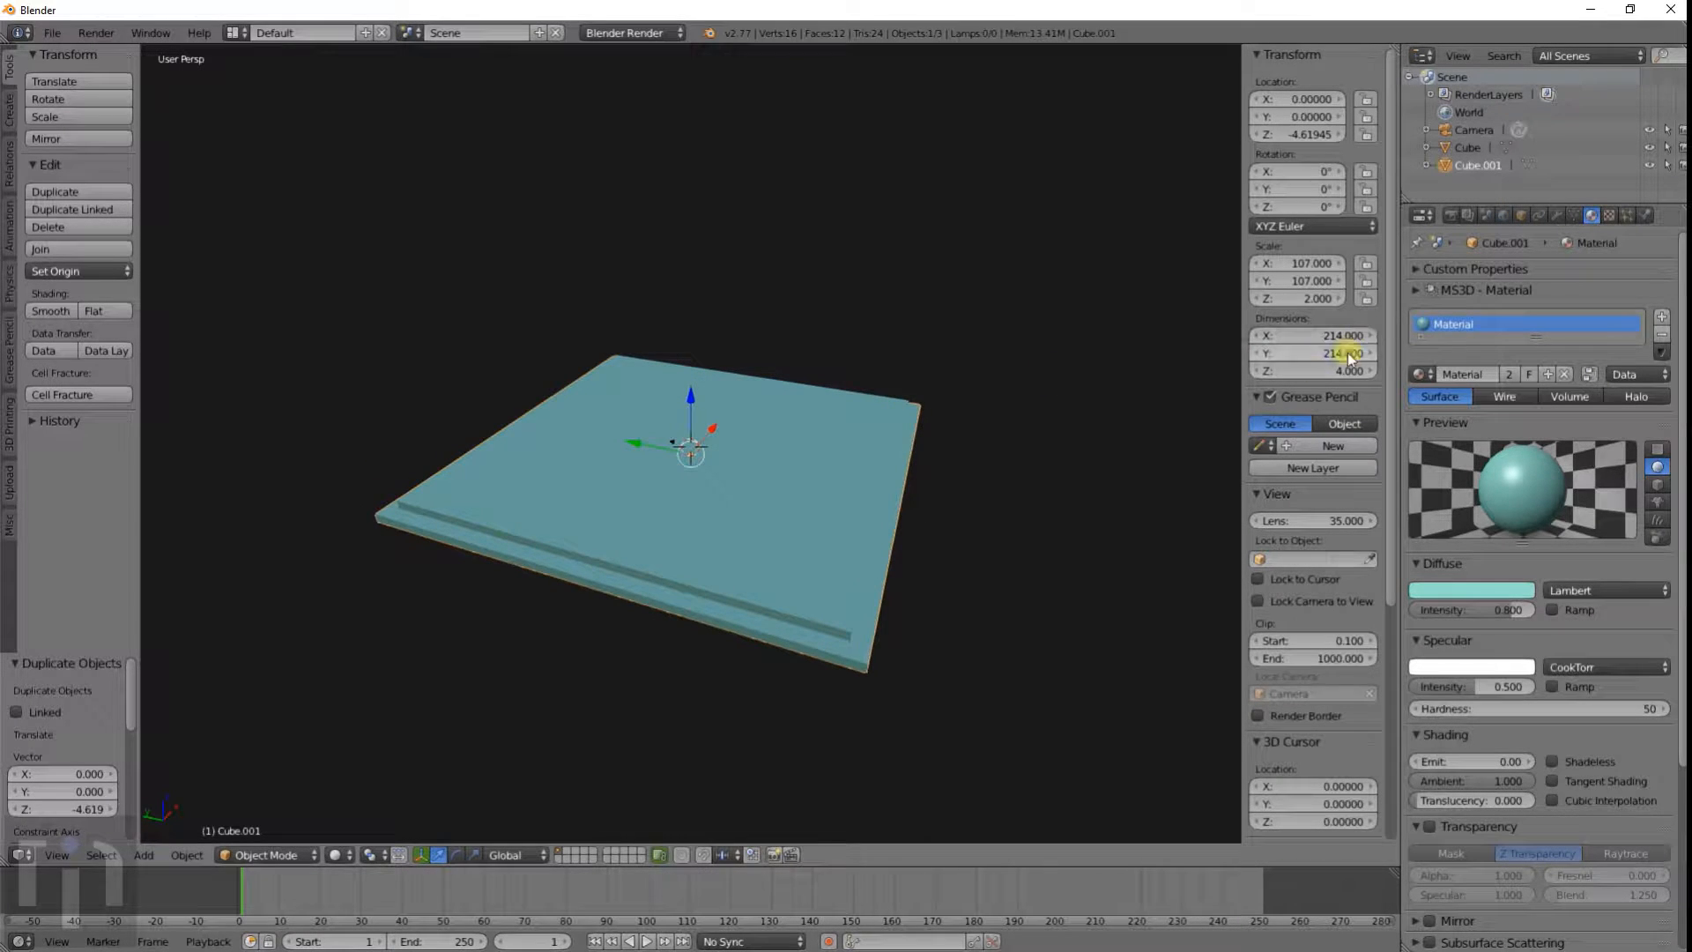
left_click(1310, 374)
type("1.5")
key("Return")
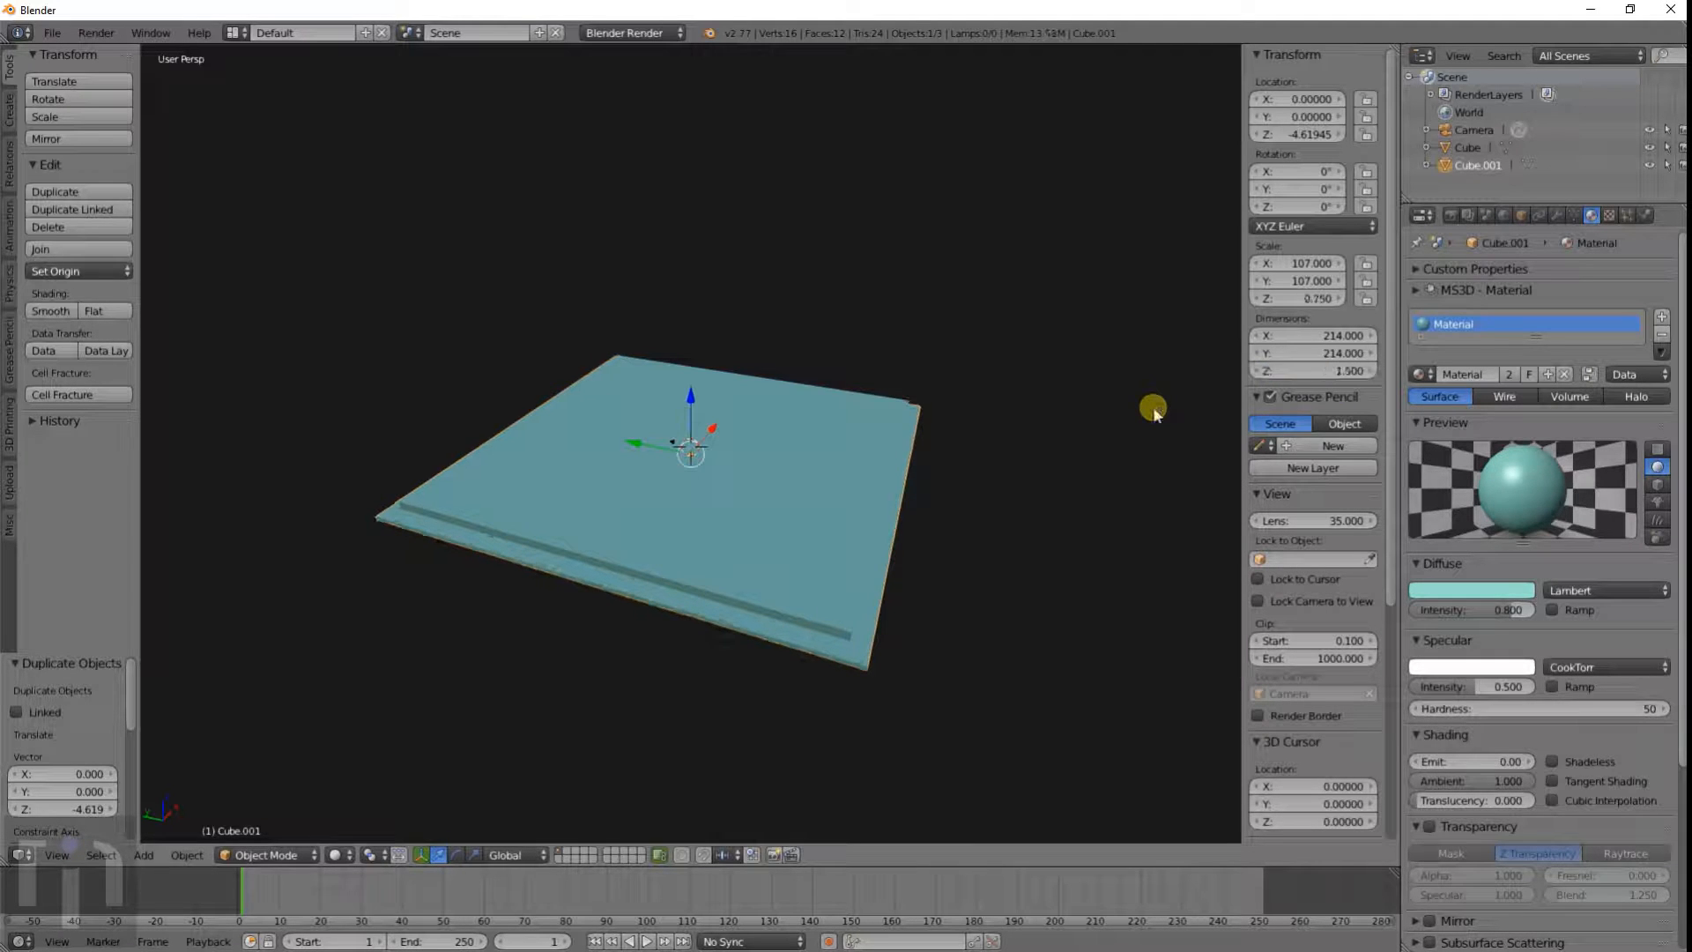
Step: Replace the lower plate's shared material with a new one that has a red diffuse colour
left_click(1660, 334)
left_click(1512, 331)
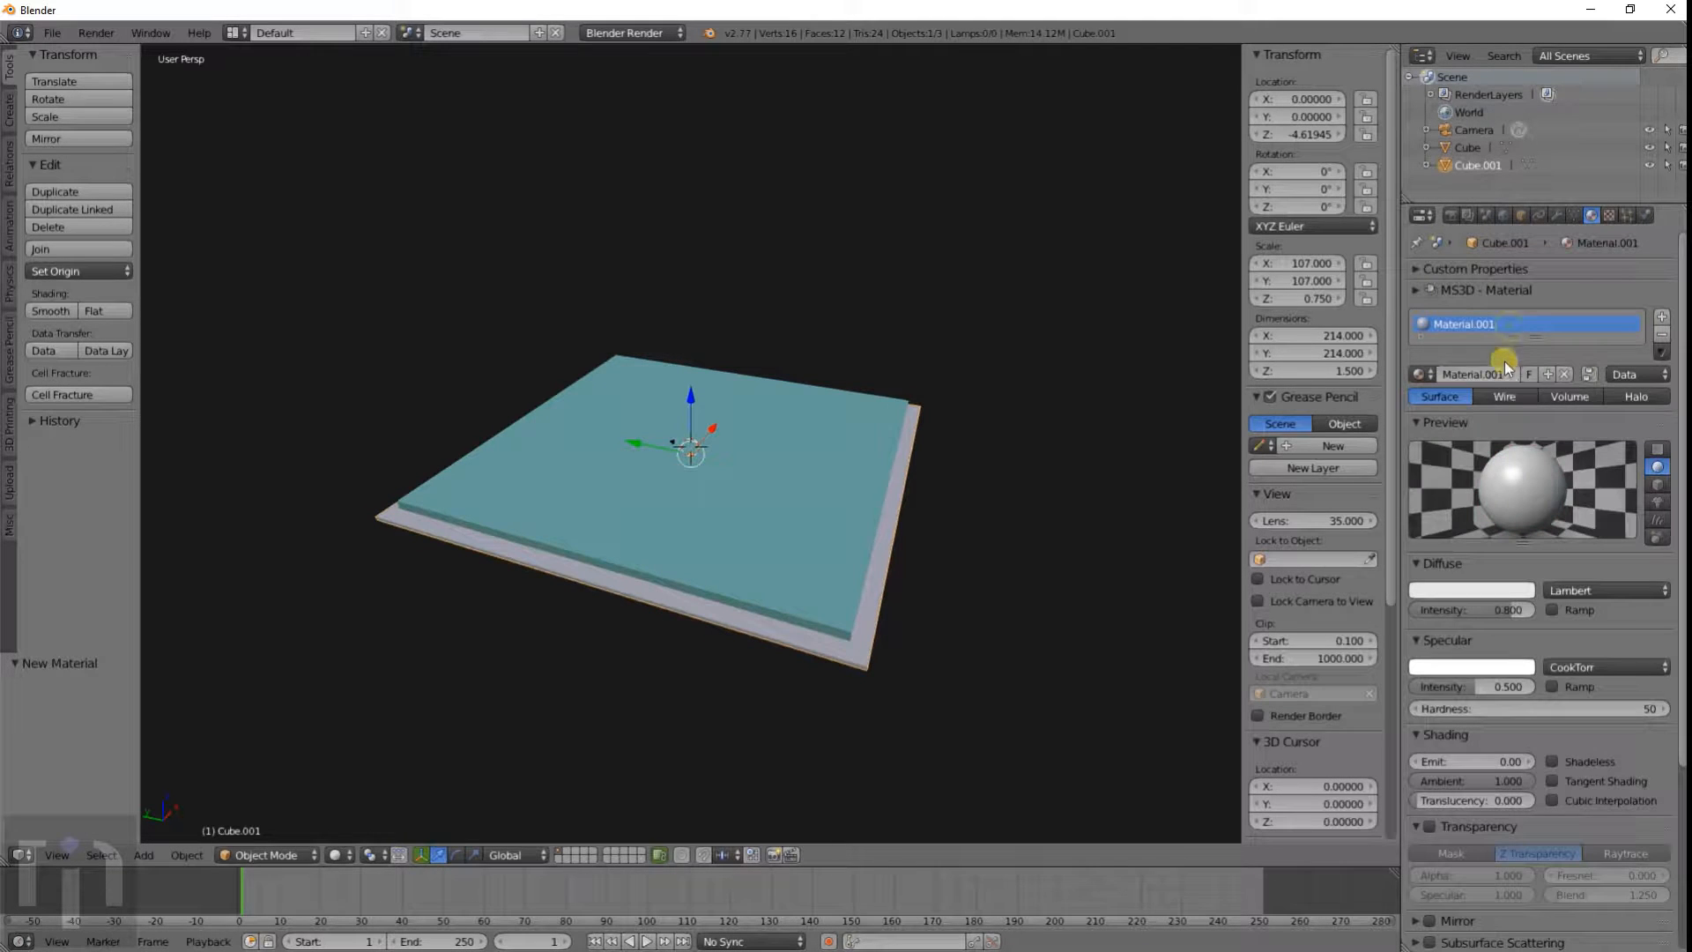
left_click(1450, 583)
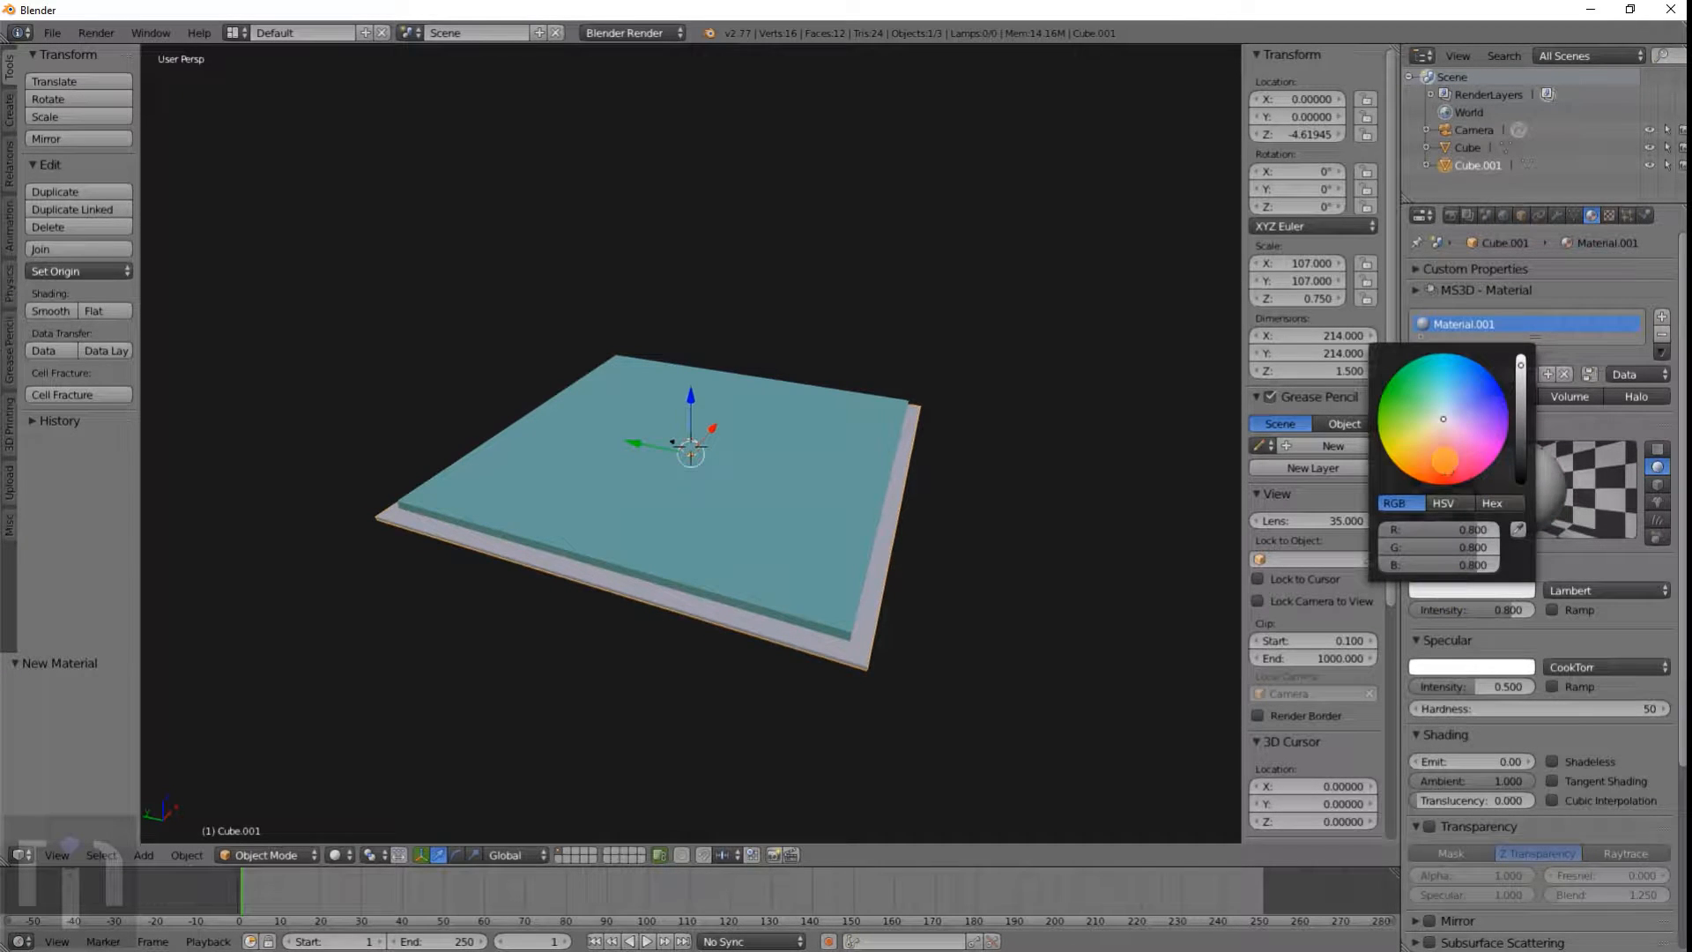
left_click(1445, 484)
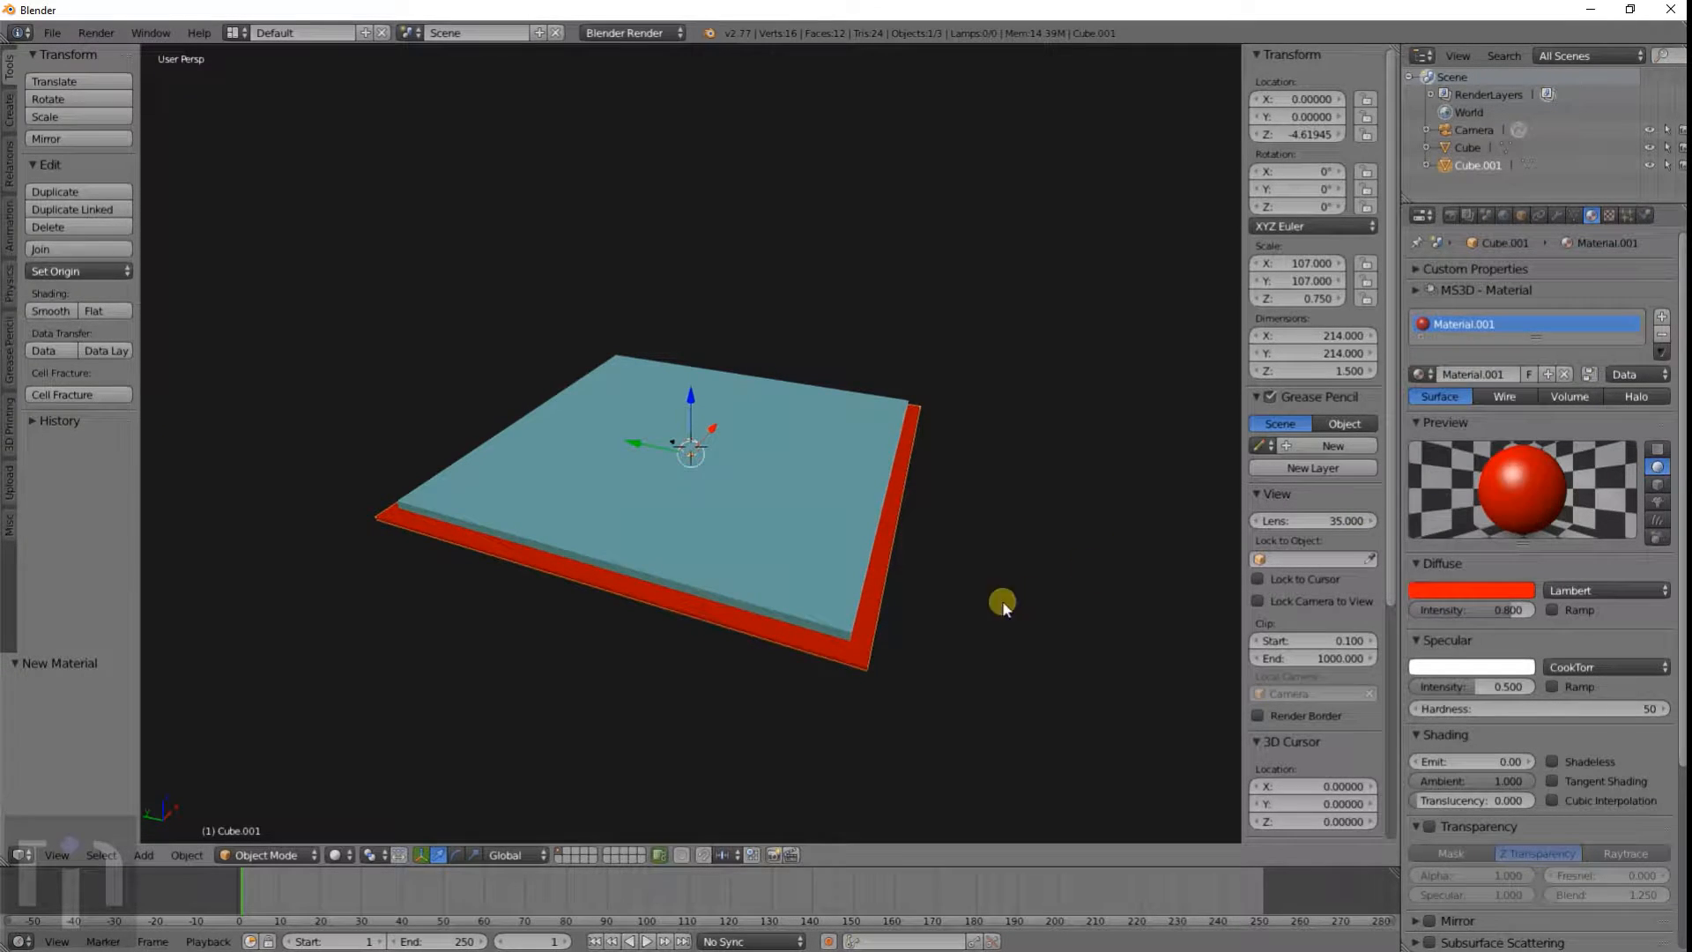
Step: Add a cylinder mesh at the plates' centre, working in top view with wireframe display
key("KP_7")
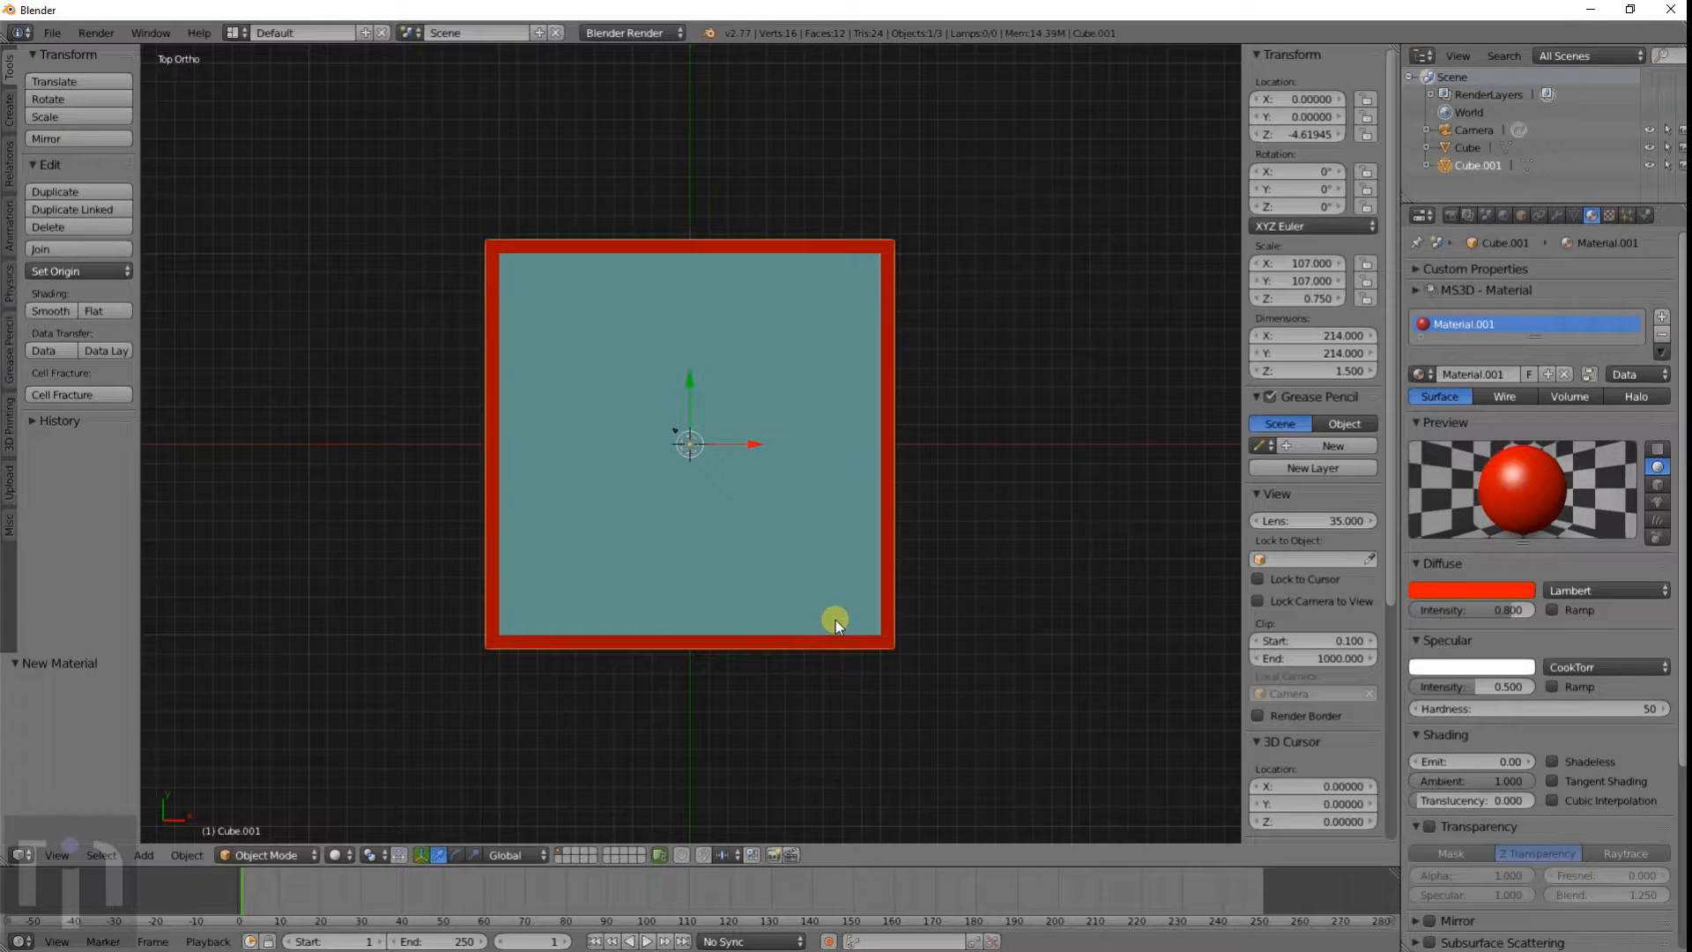
key("z")
key("shift+a")
mouse_move(794, 293)
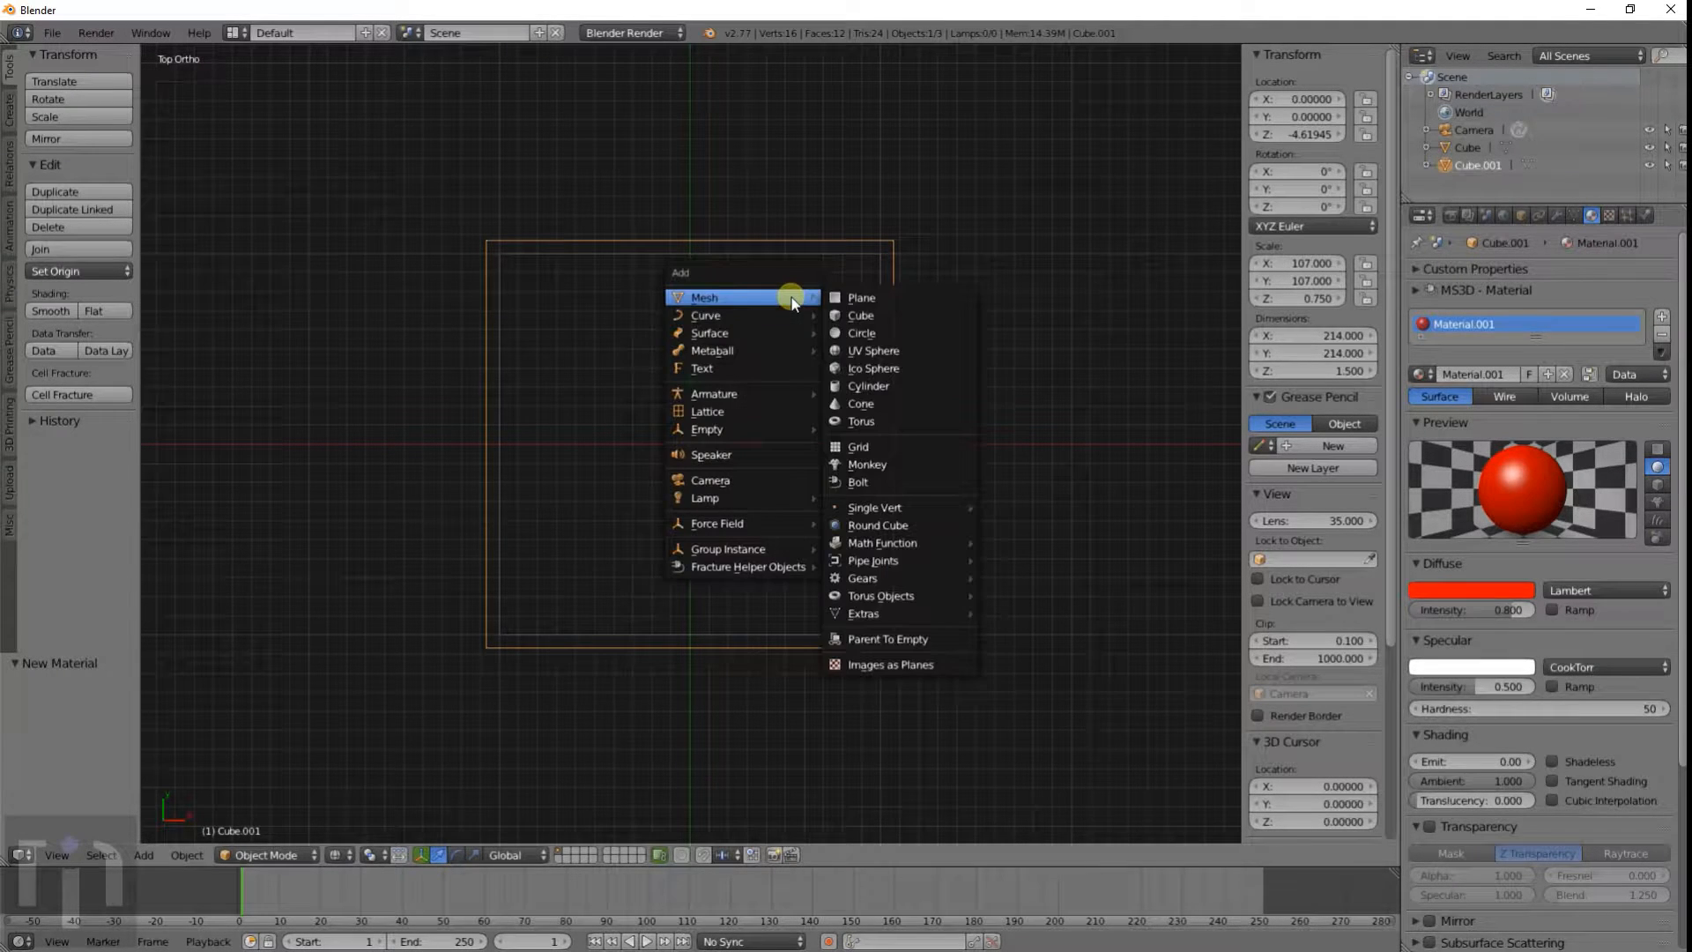
left_click(865, 385)
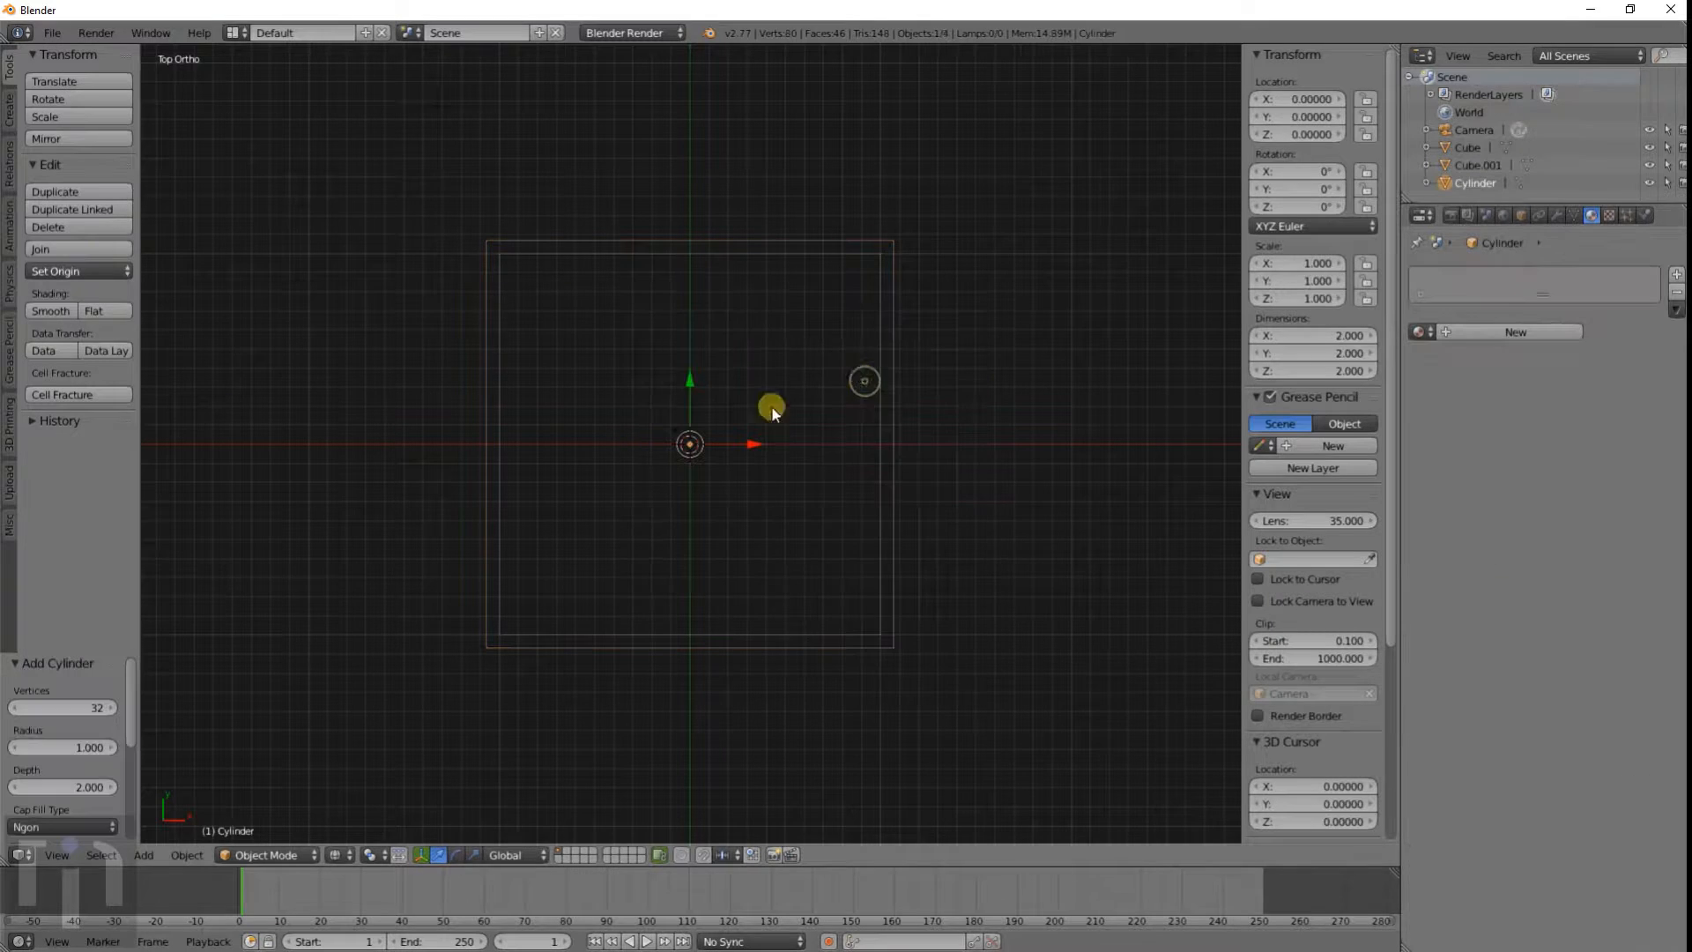
Step: Set the cylinder's dimensions to X 3, Y 3 and Z 10
left_click(1326, 336)
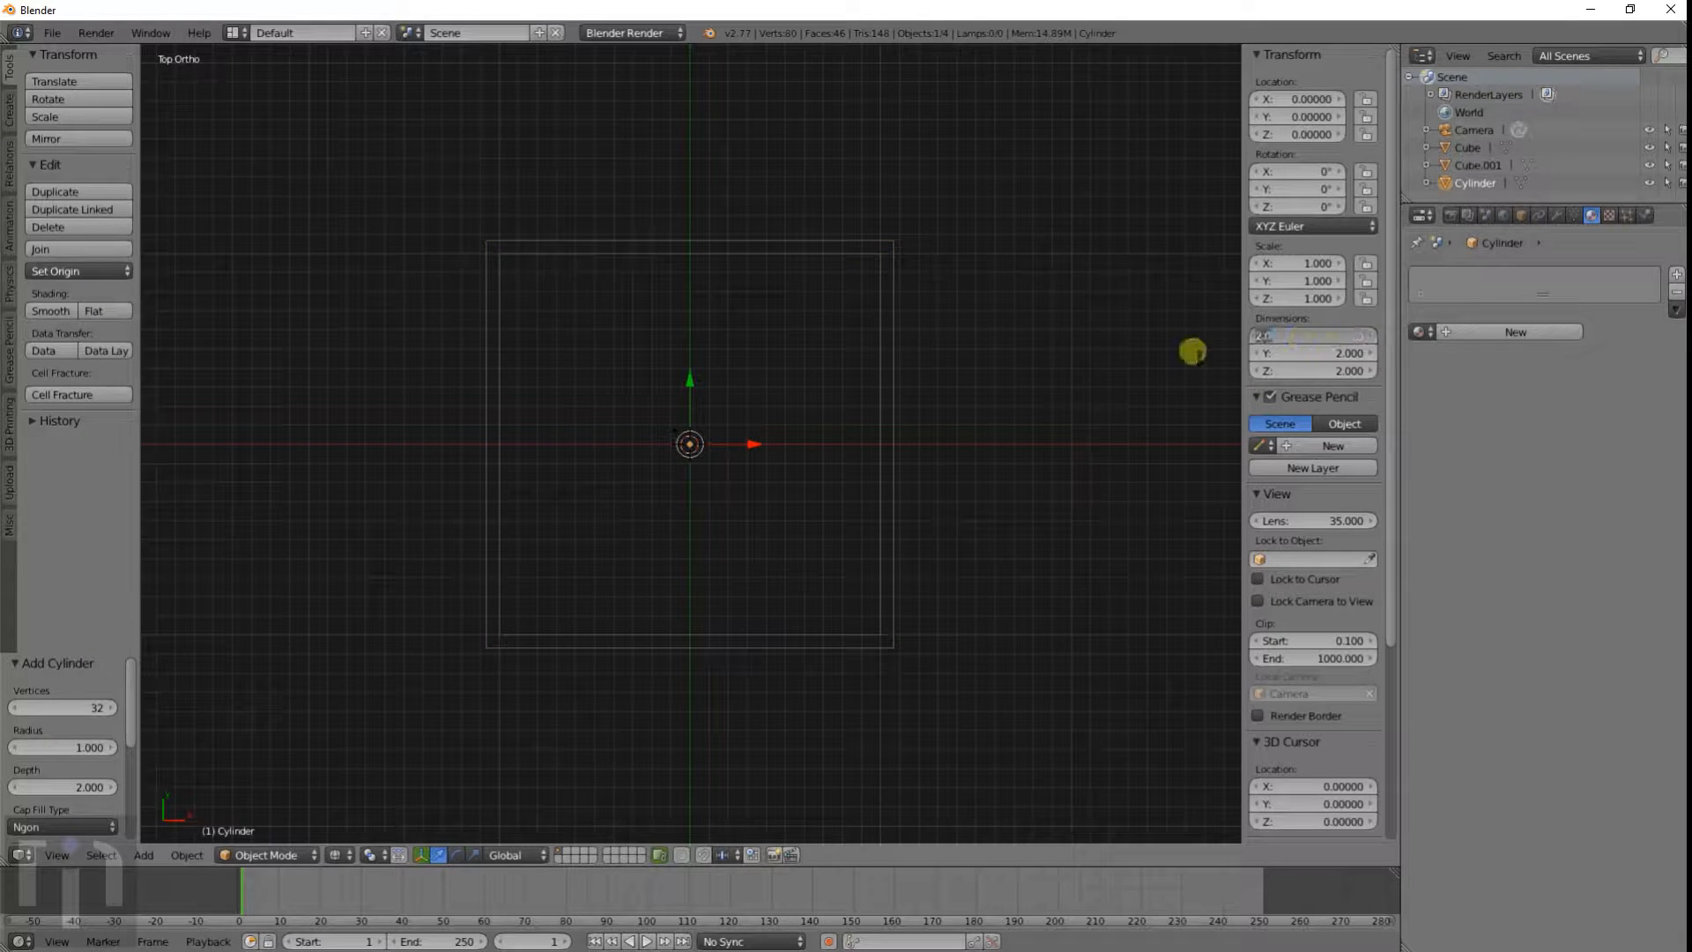
type("3")
key("Tab")
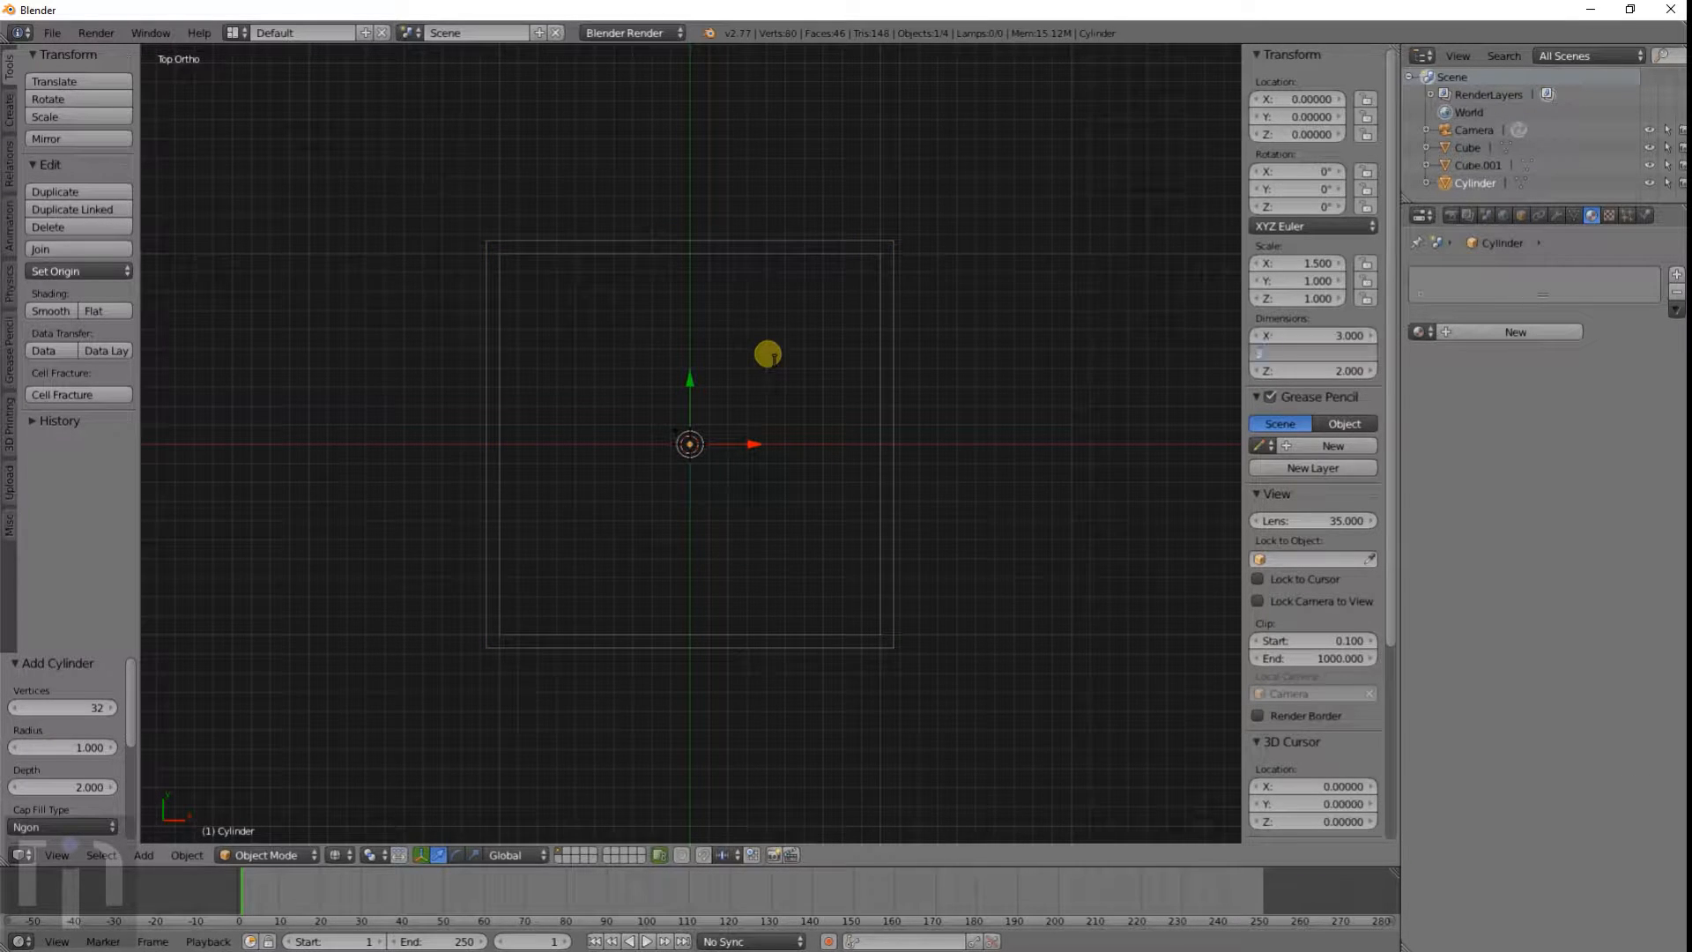
type("3")
key("Tab")
type("10")
key("Return")
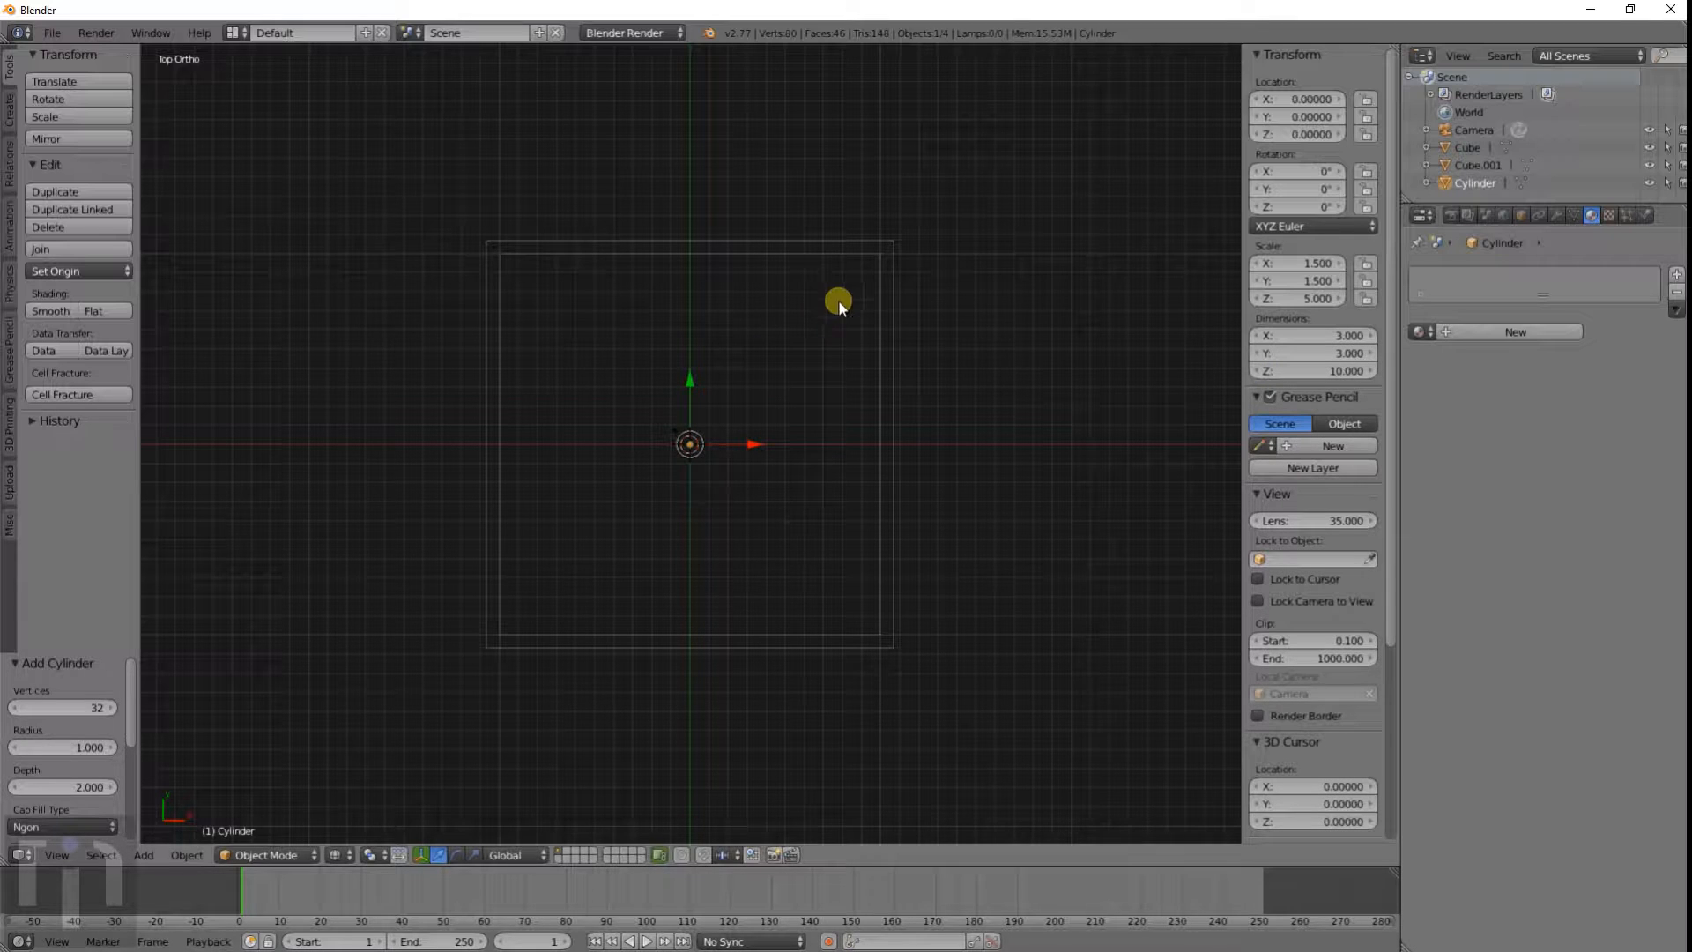
Step: Set the cylinder's location to X 104.5 and Y 104.5 at the lower plate's corner
left_click(1271, 98)
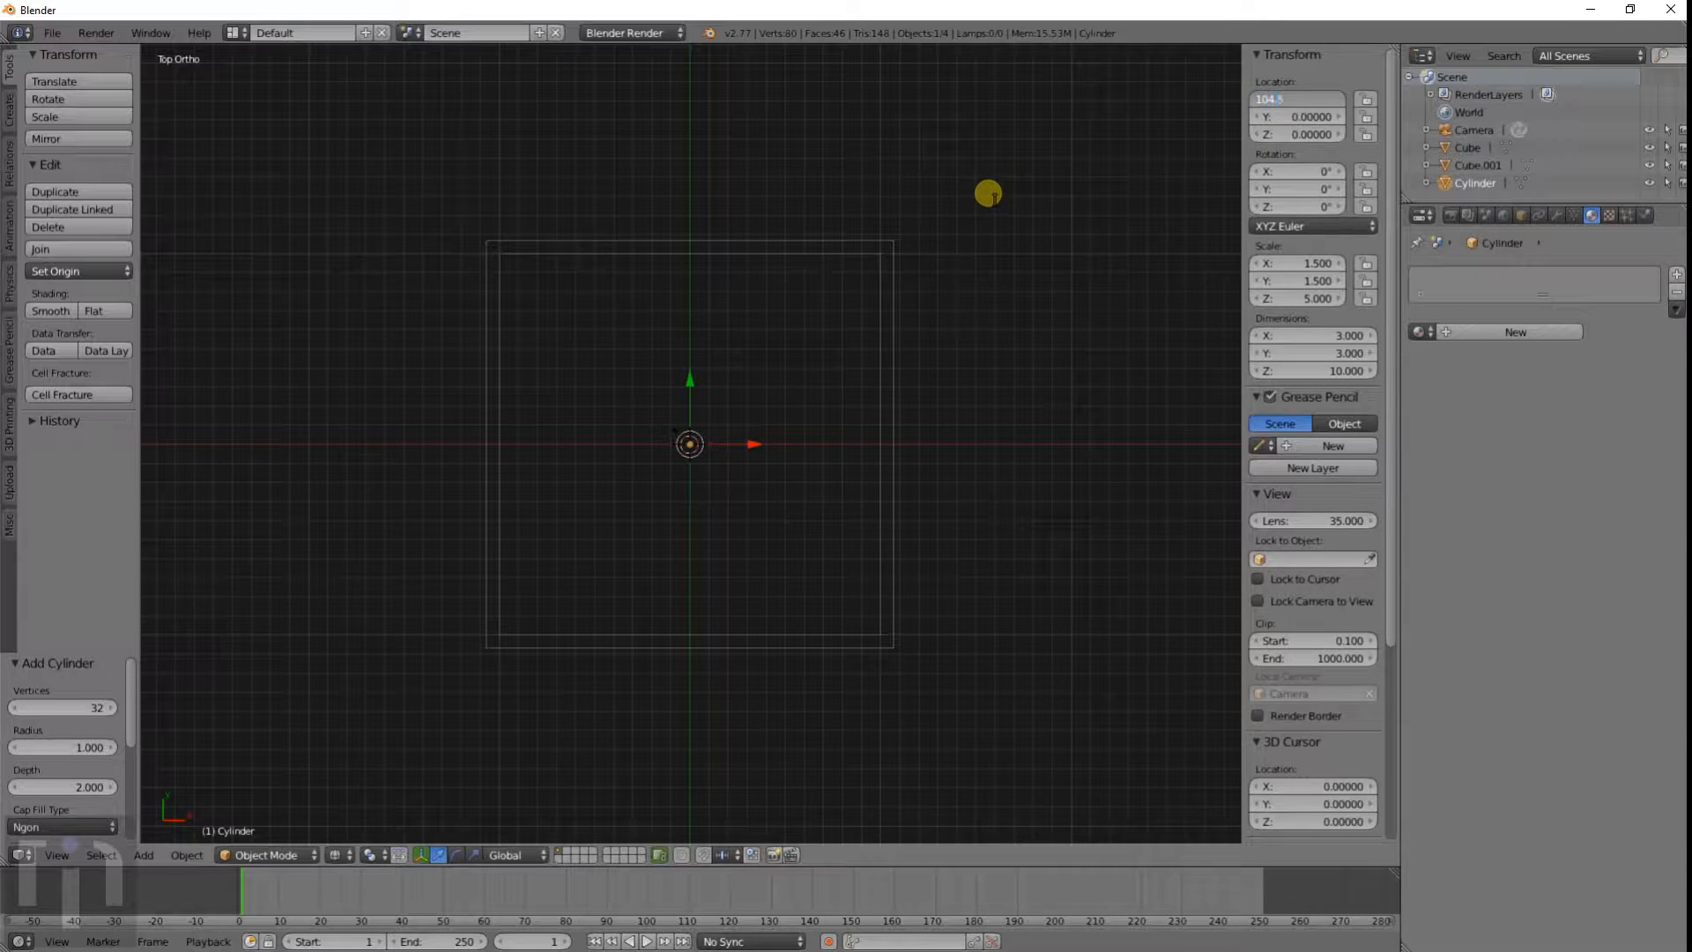
key("Tab")
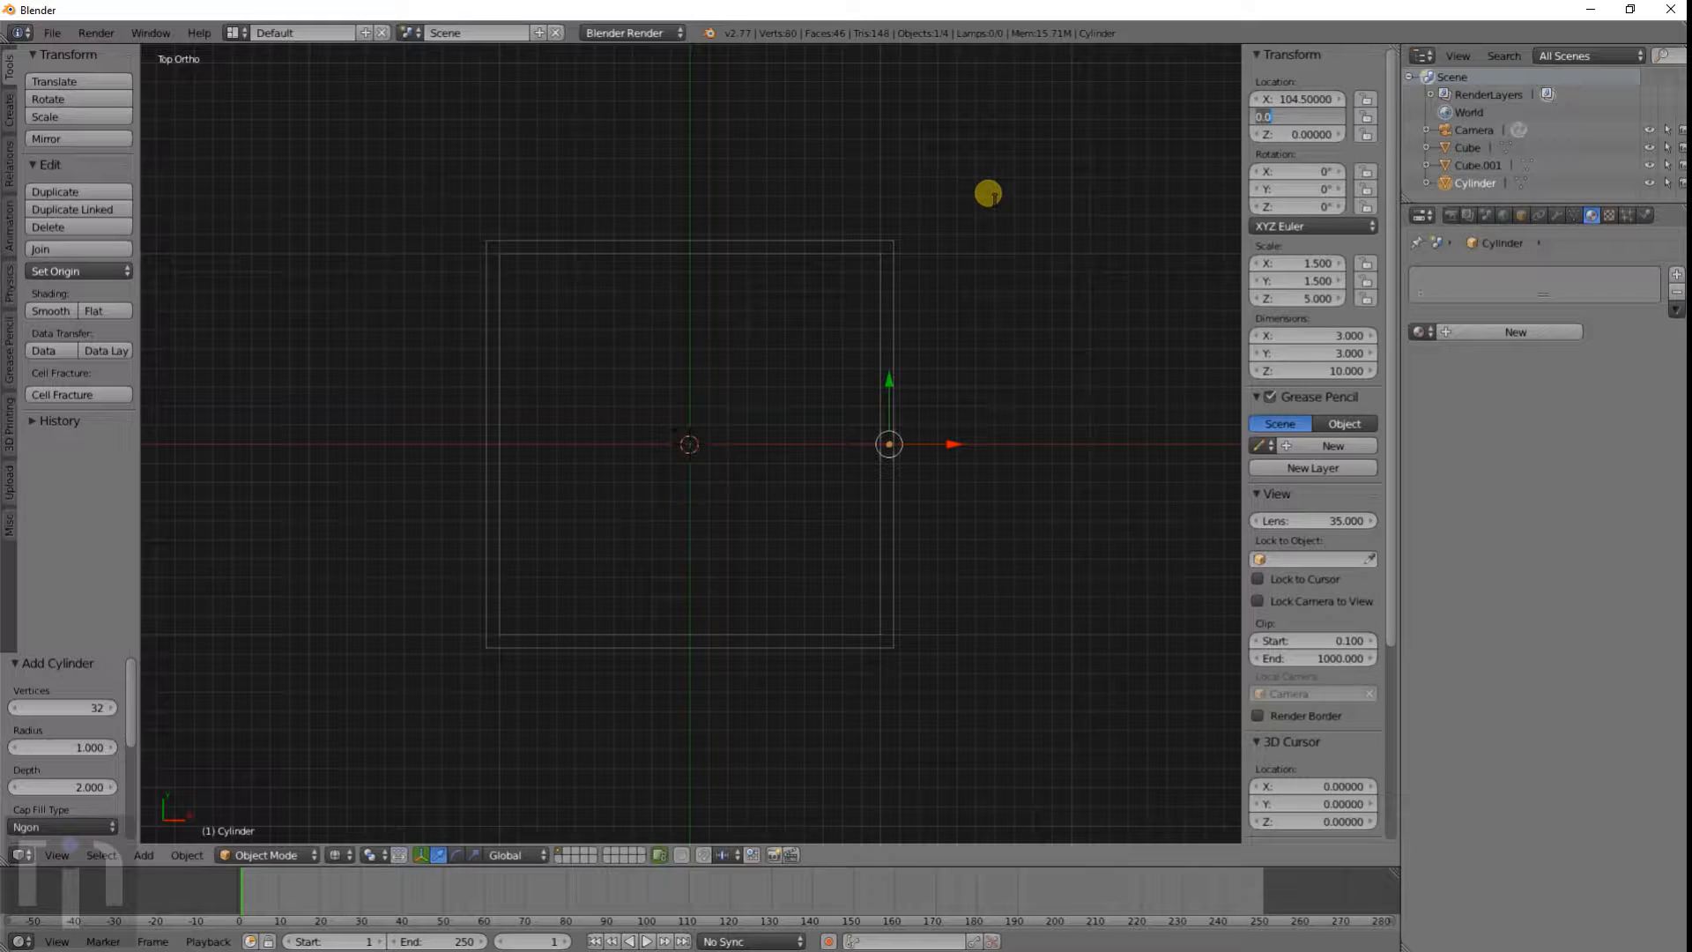
key("Return")
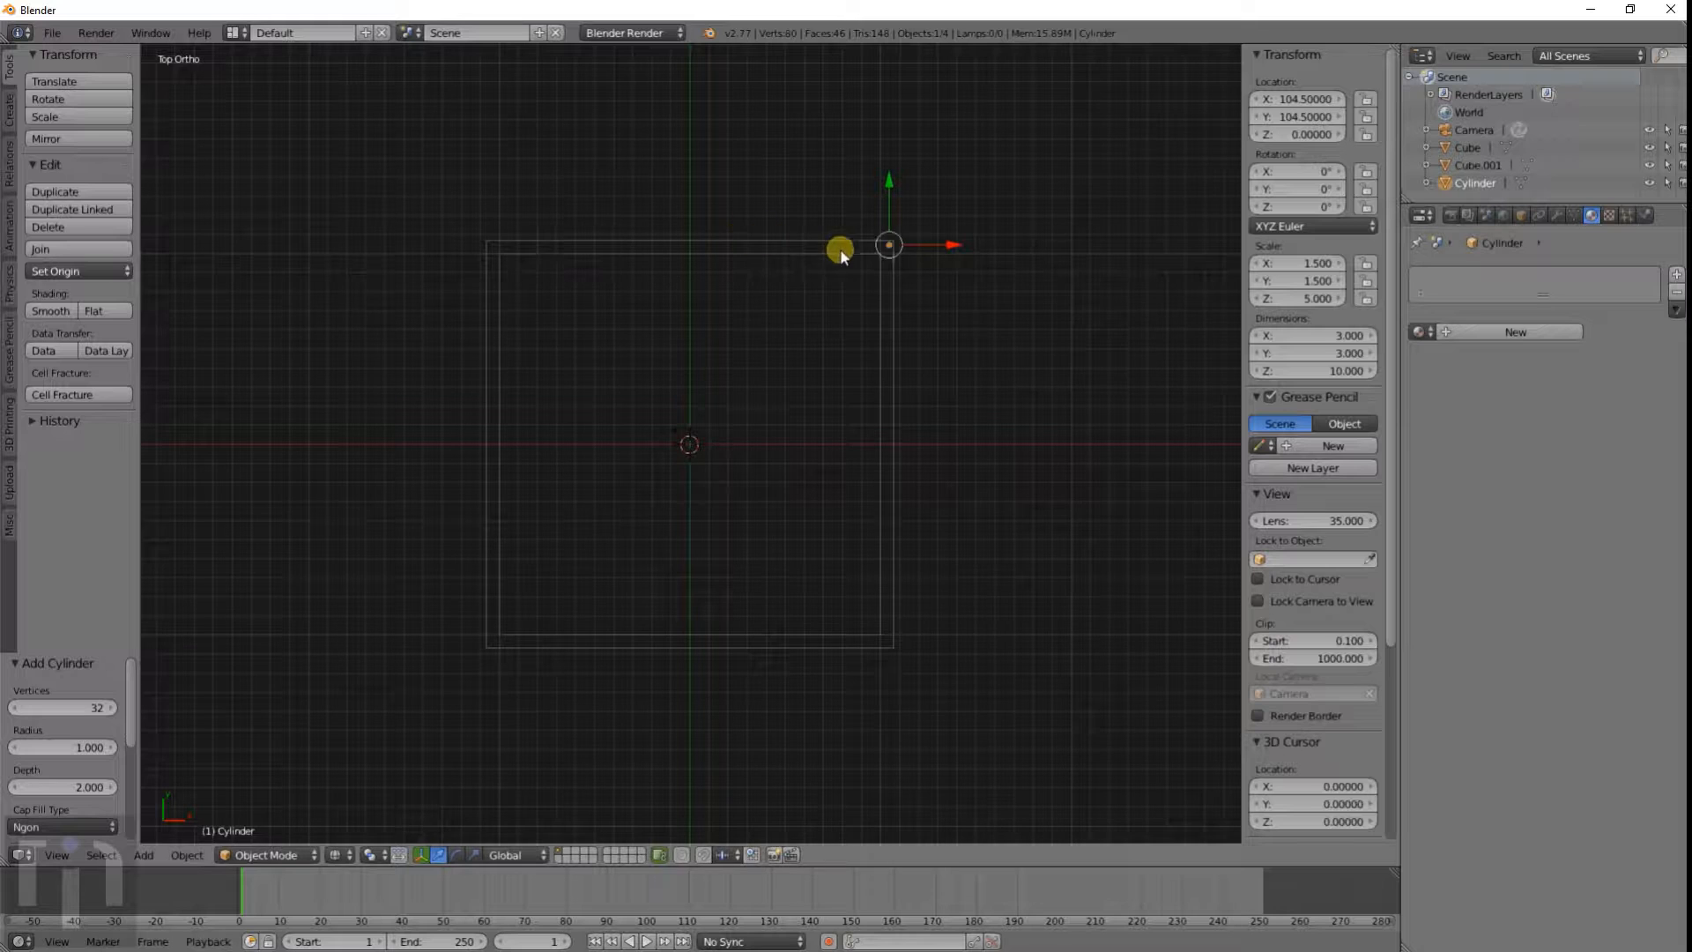
key("g")
left_click(859, 370)
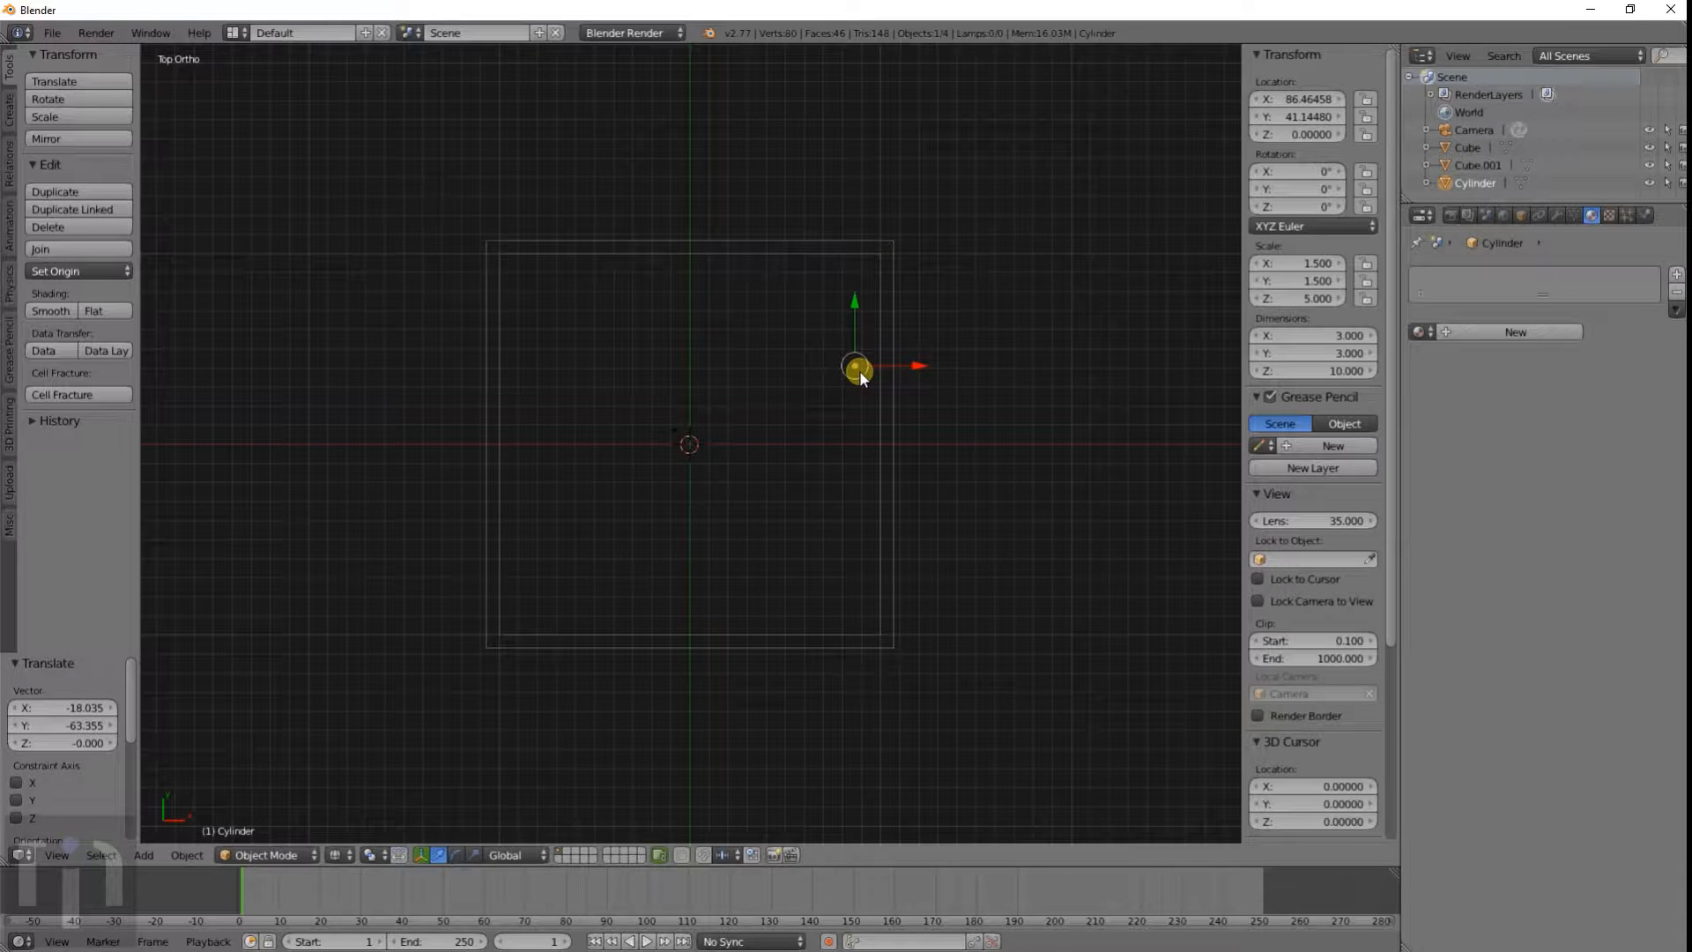
key("ctrl+z")
Step: Duplicate the corner cylinder in place and set the copy's X location to -104.5
scroll(929, 262, "up", 6)
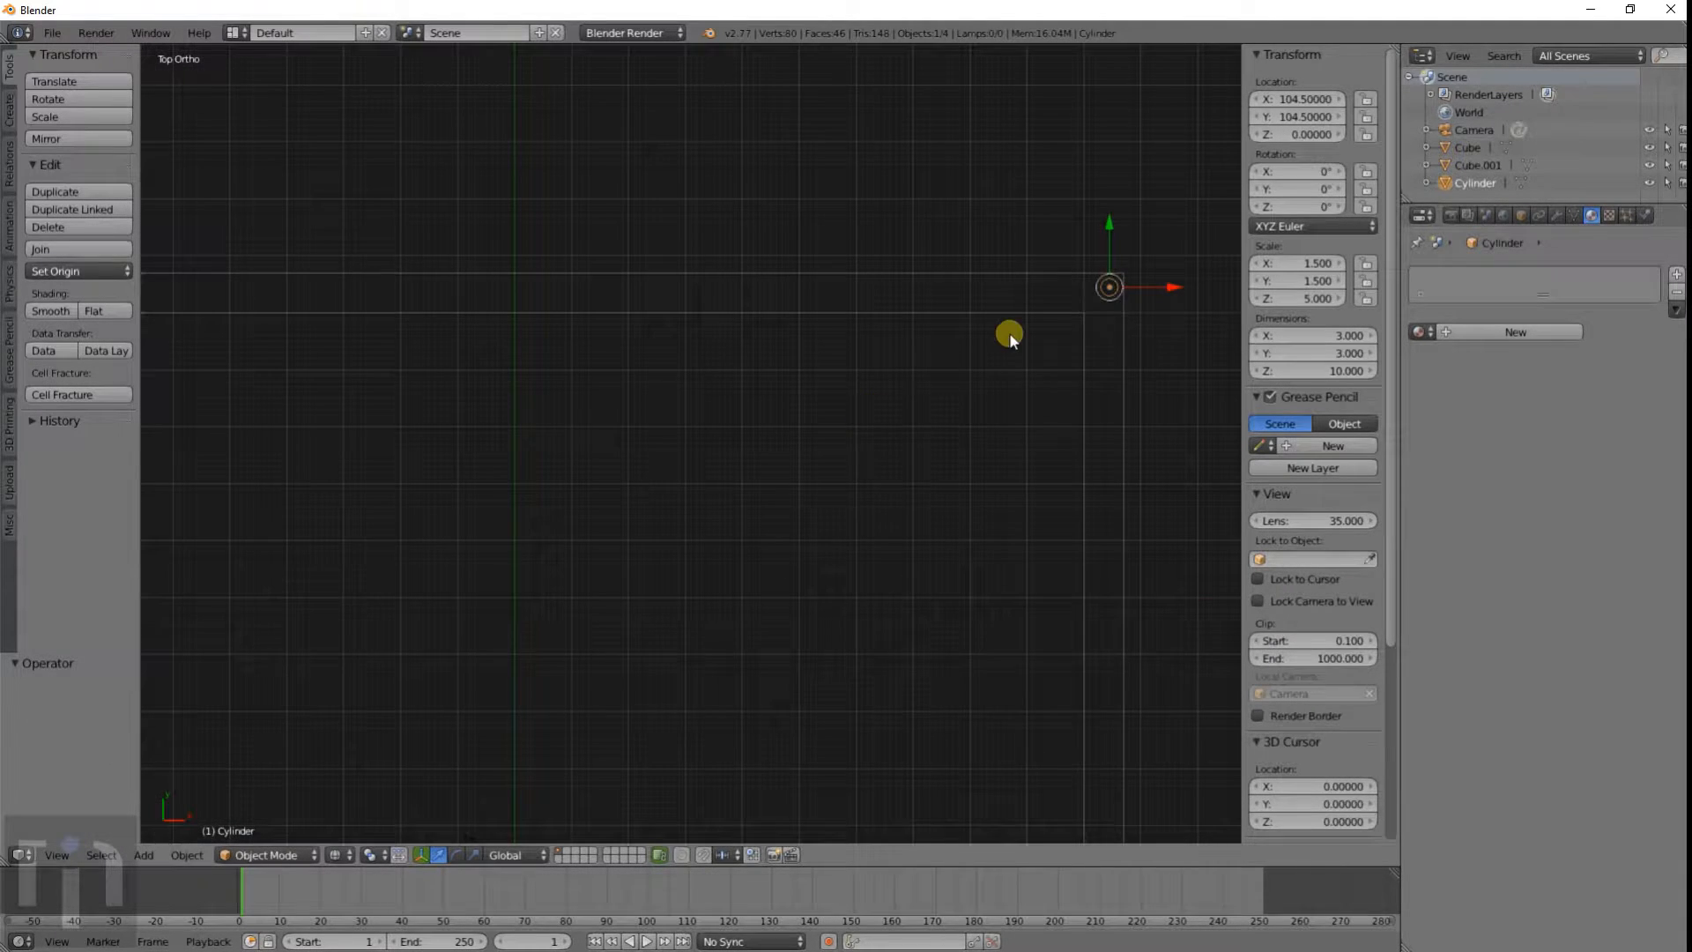
middle_click_drag(1002, 385, 866, 436, "shift")
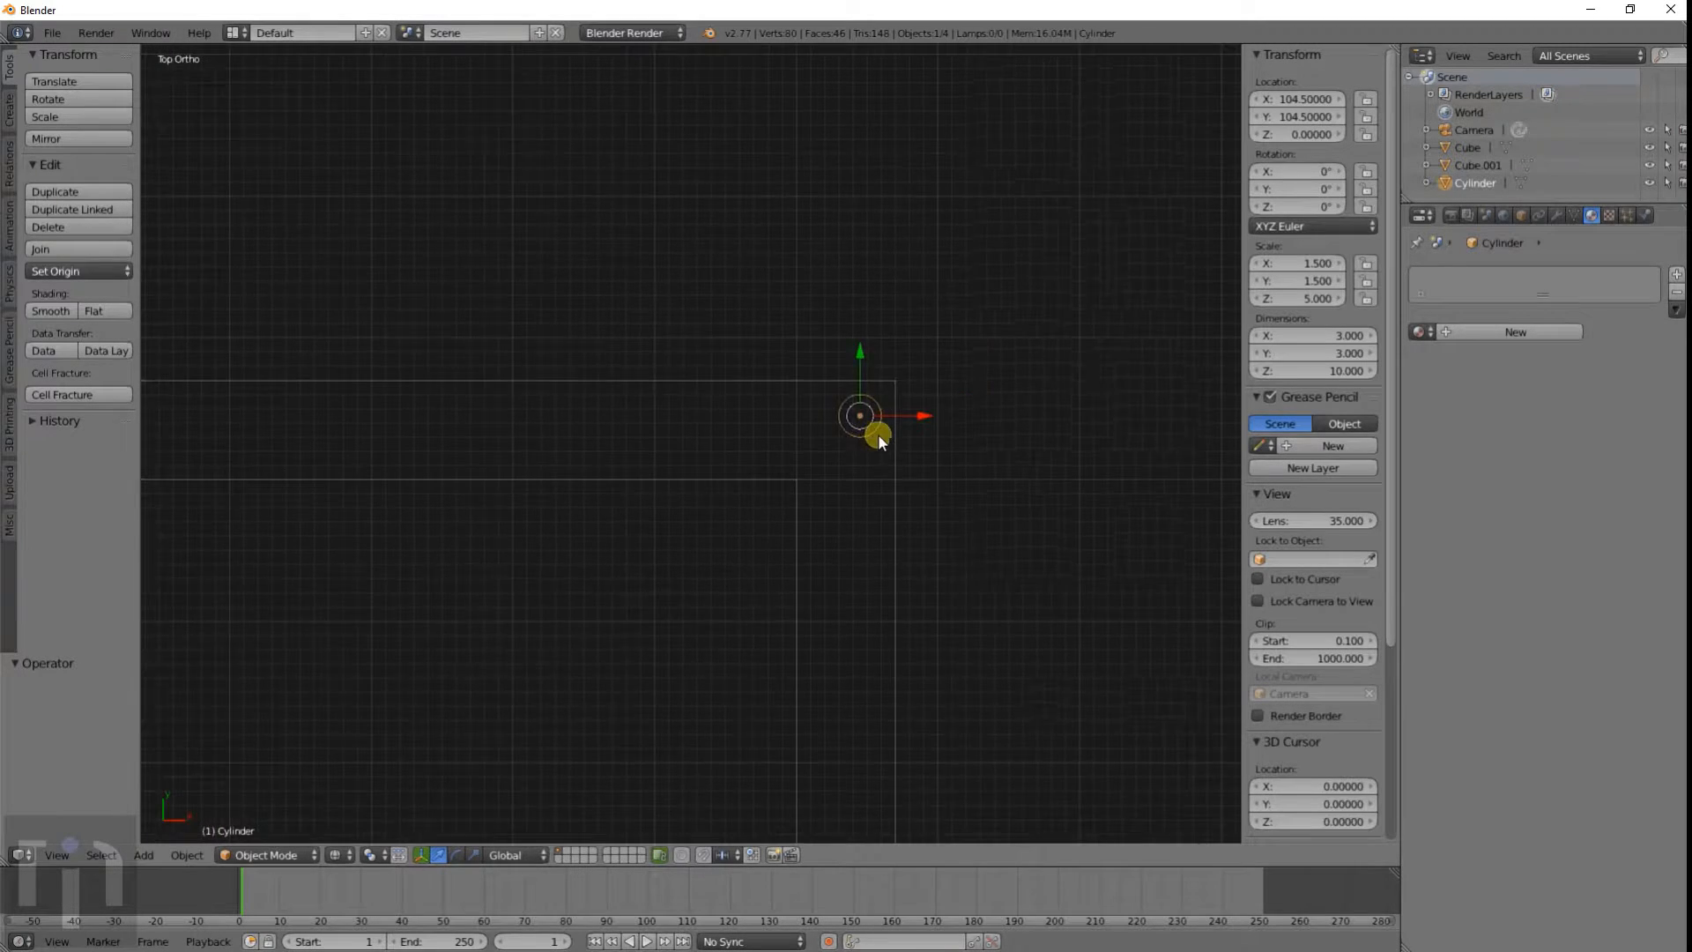
scroll(859, 442, "down", 2)
scroll(859, 451, "up", 5)
scroll(904, 447, "down", 16)
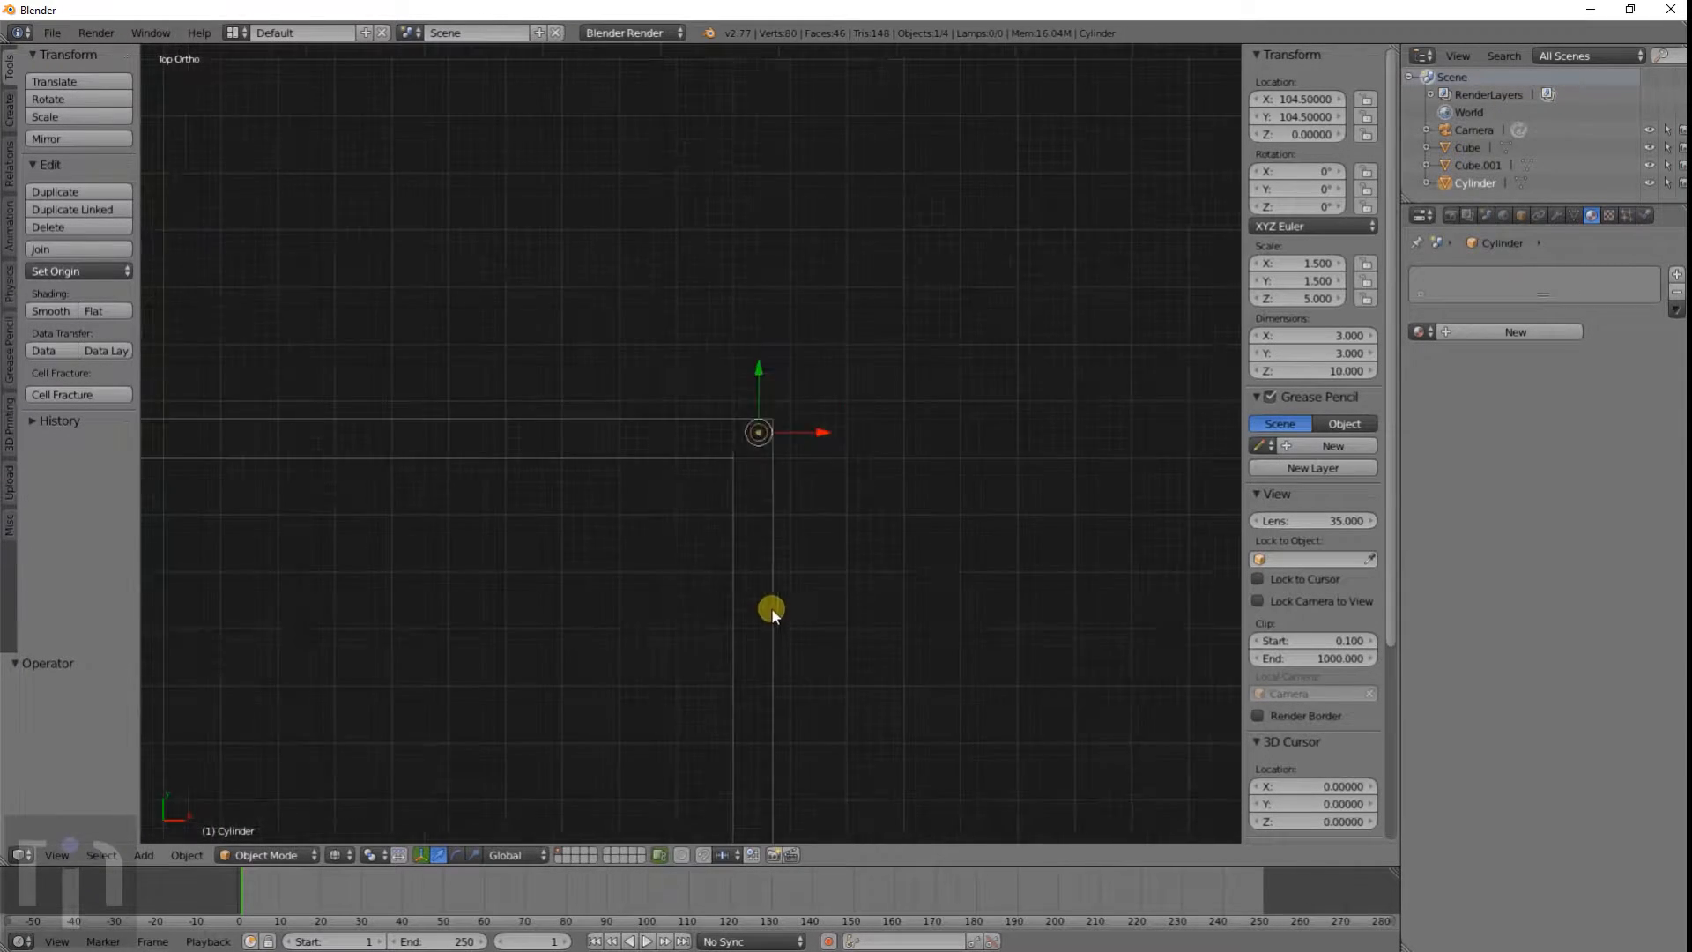
middle_click_drag(582, 631, 712, 551, "shift")
key("shift+d")
right_click(753, 516)
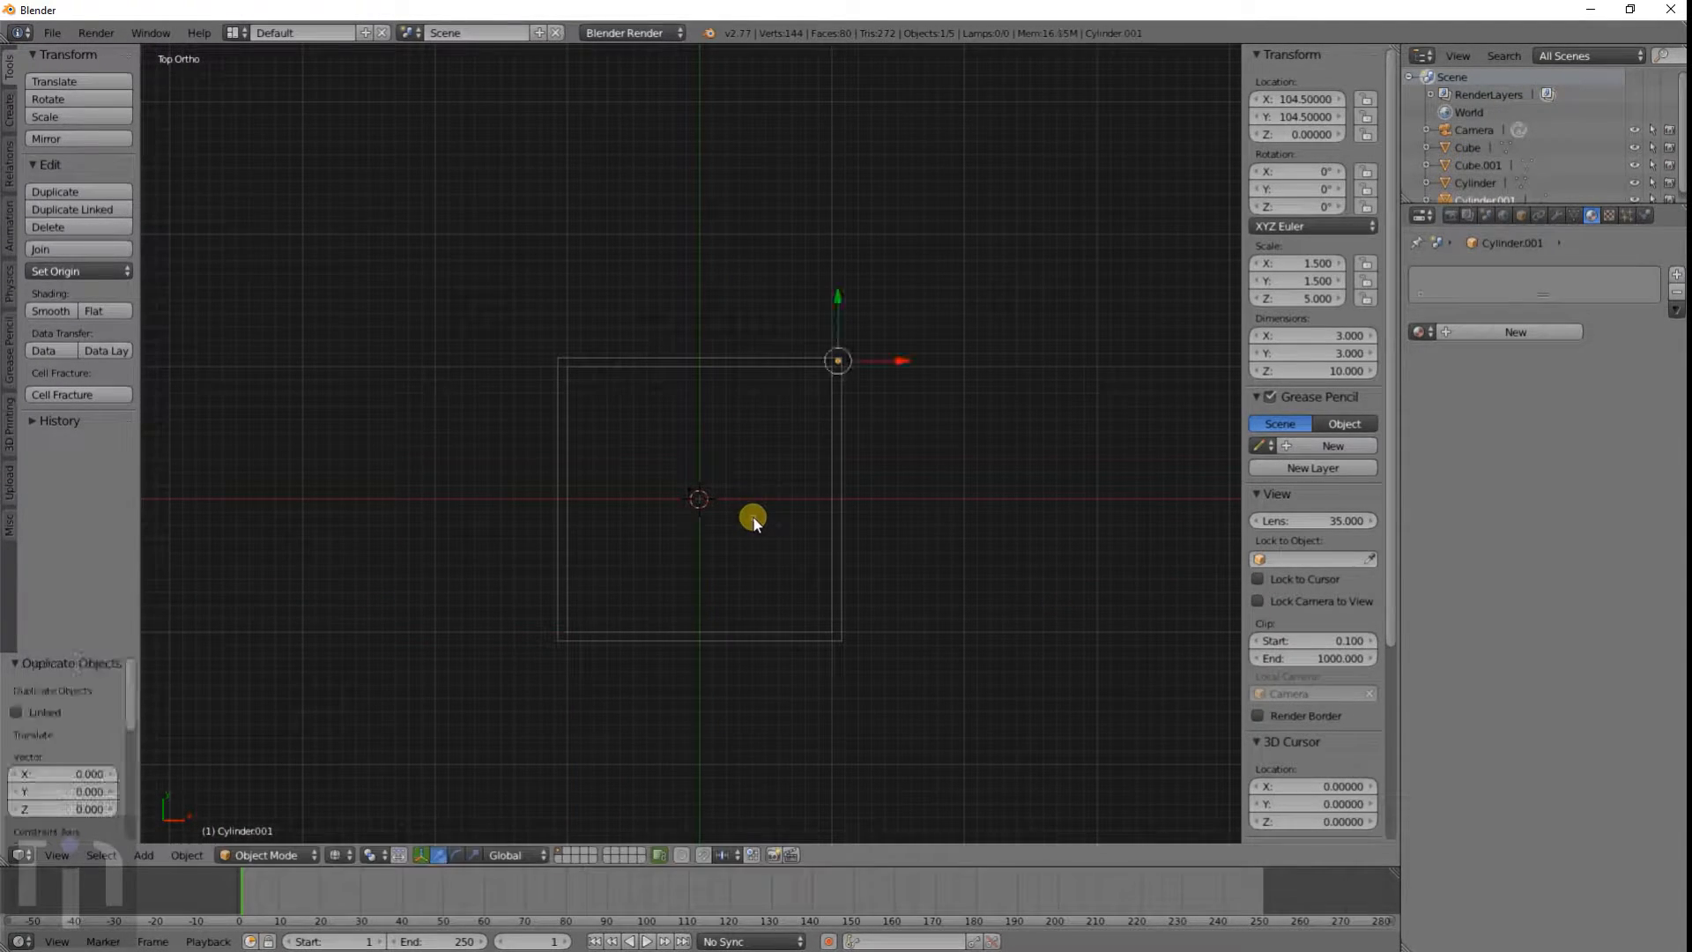
left_click(1292, 101)
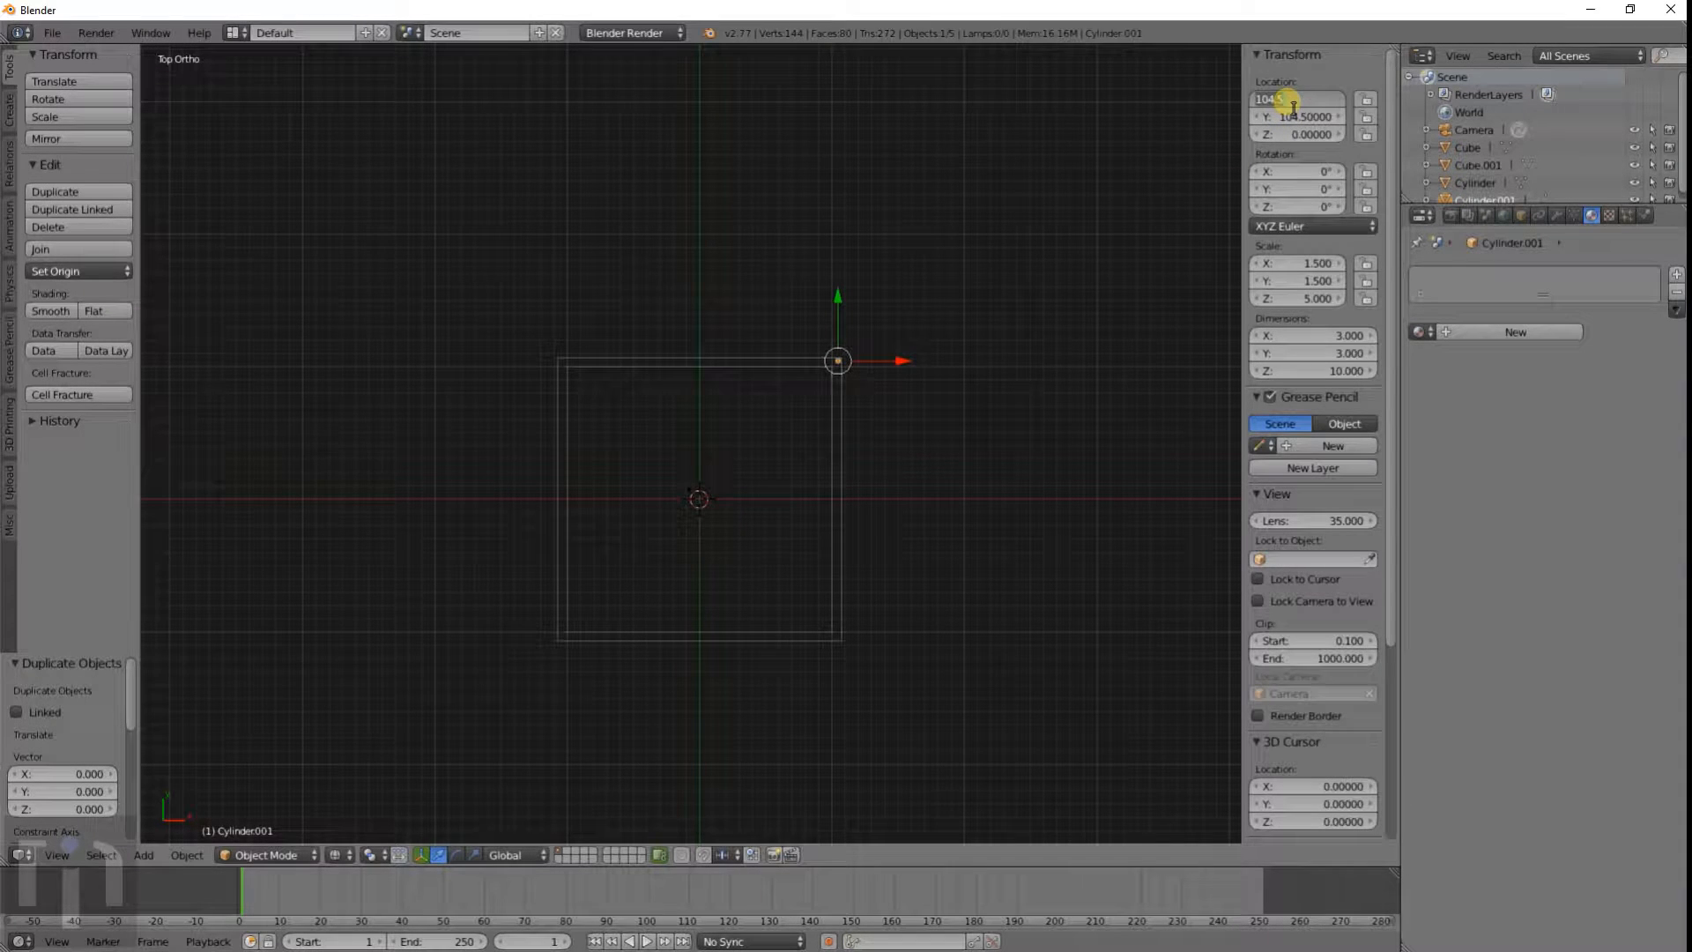
type("-104.5")
key("Return")
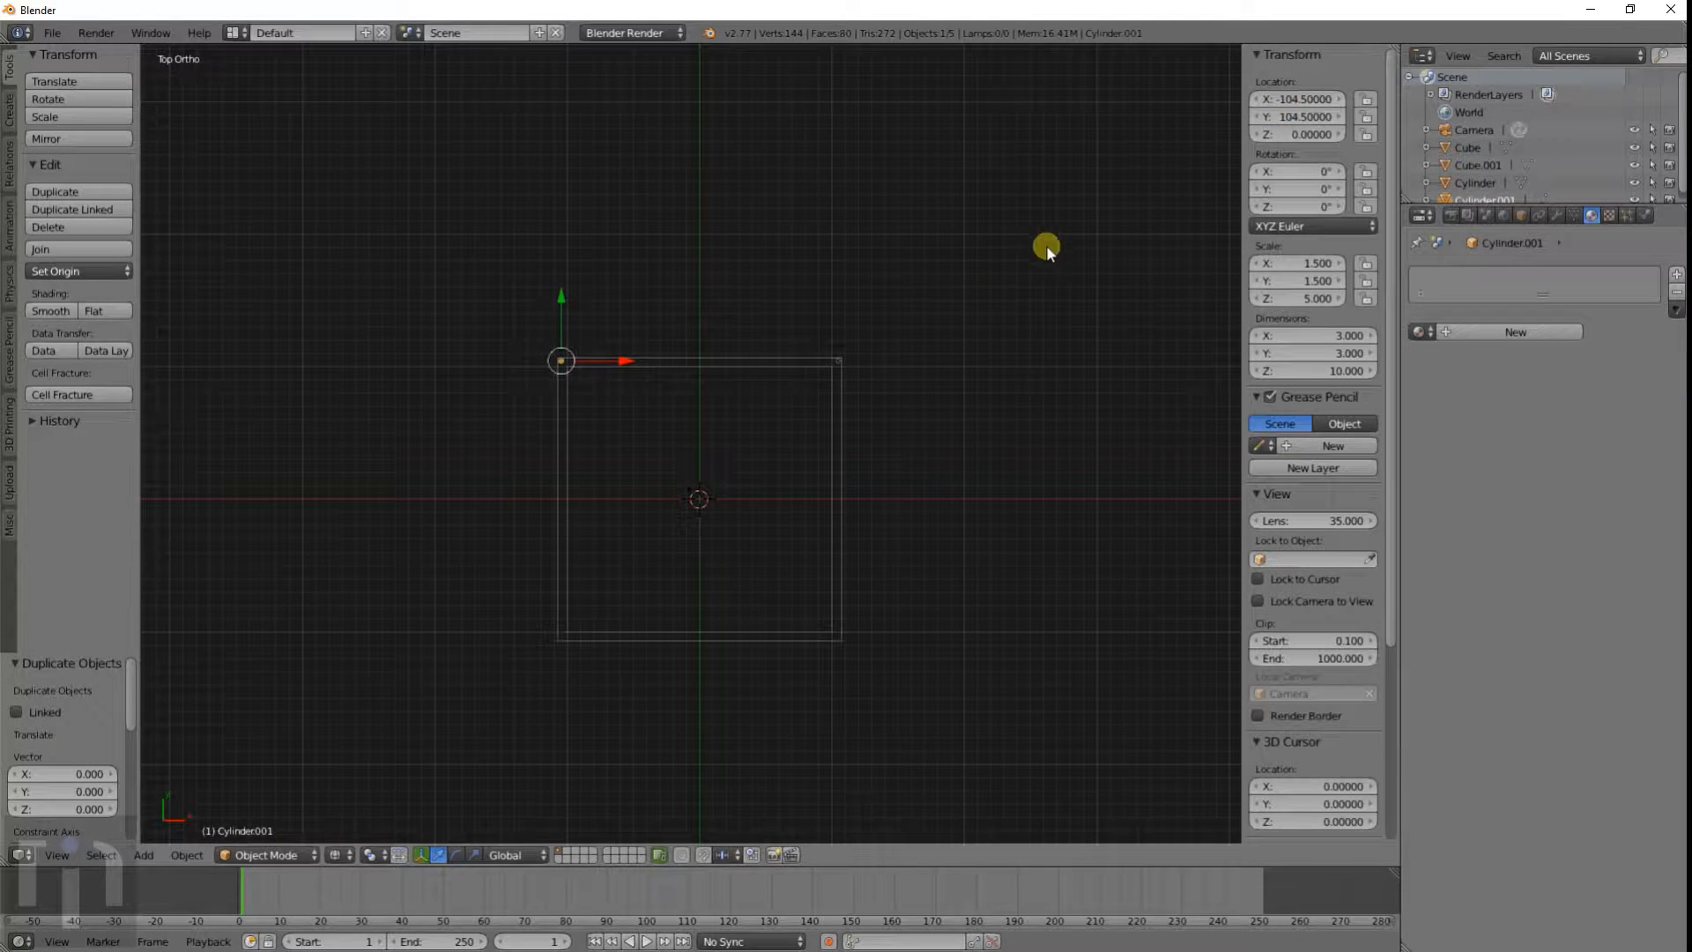
Step: Duplicate the second corner cylinder in place and set the copy's Y location to -104.5
key("shift+d")
right_click(871, 363)
left_click(1270, 118)
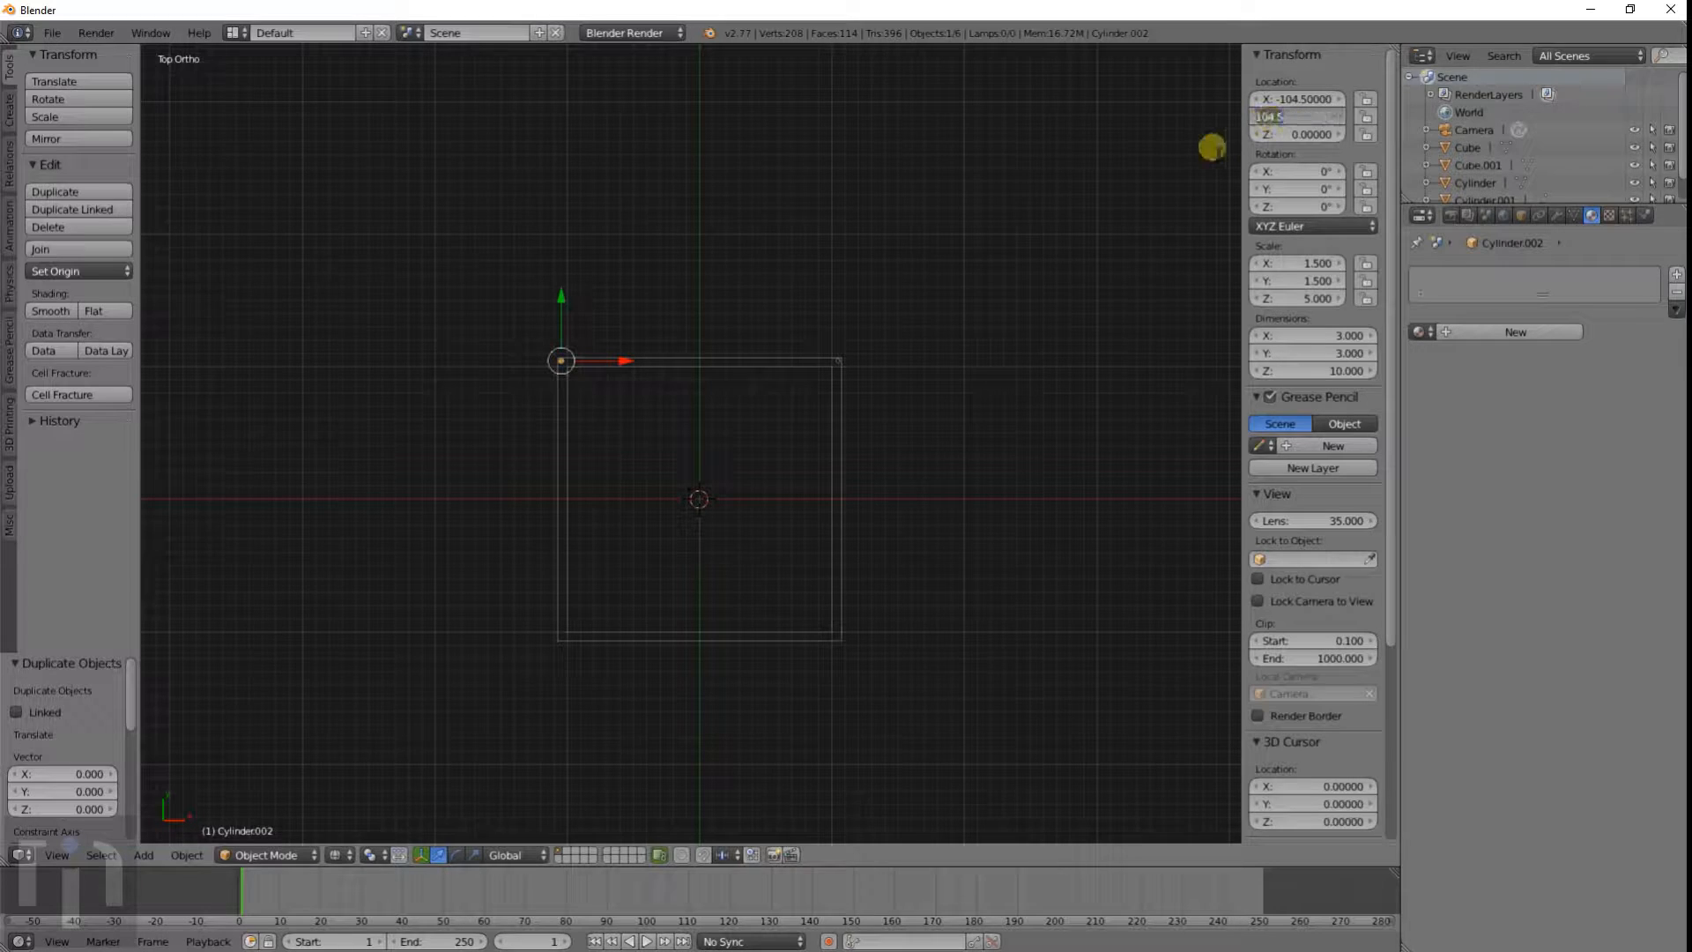
type("-104.5")
key("Return")
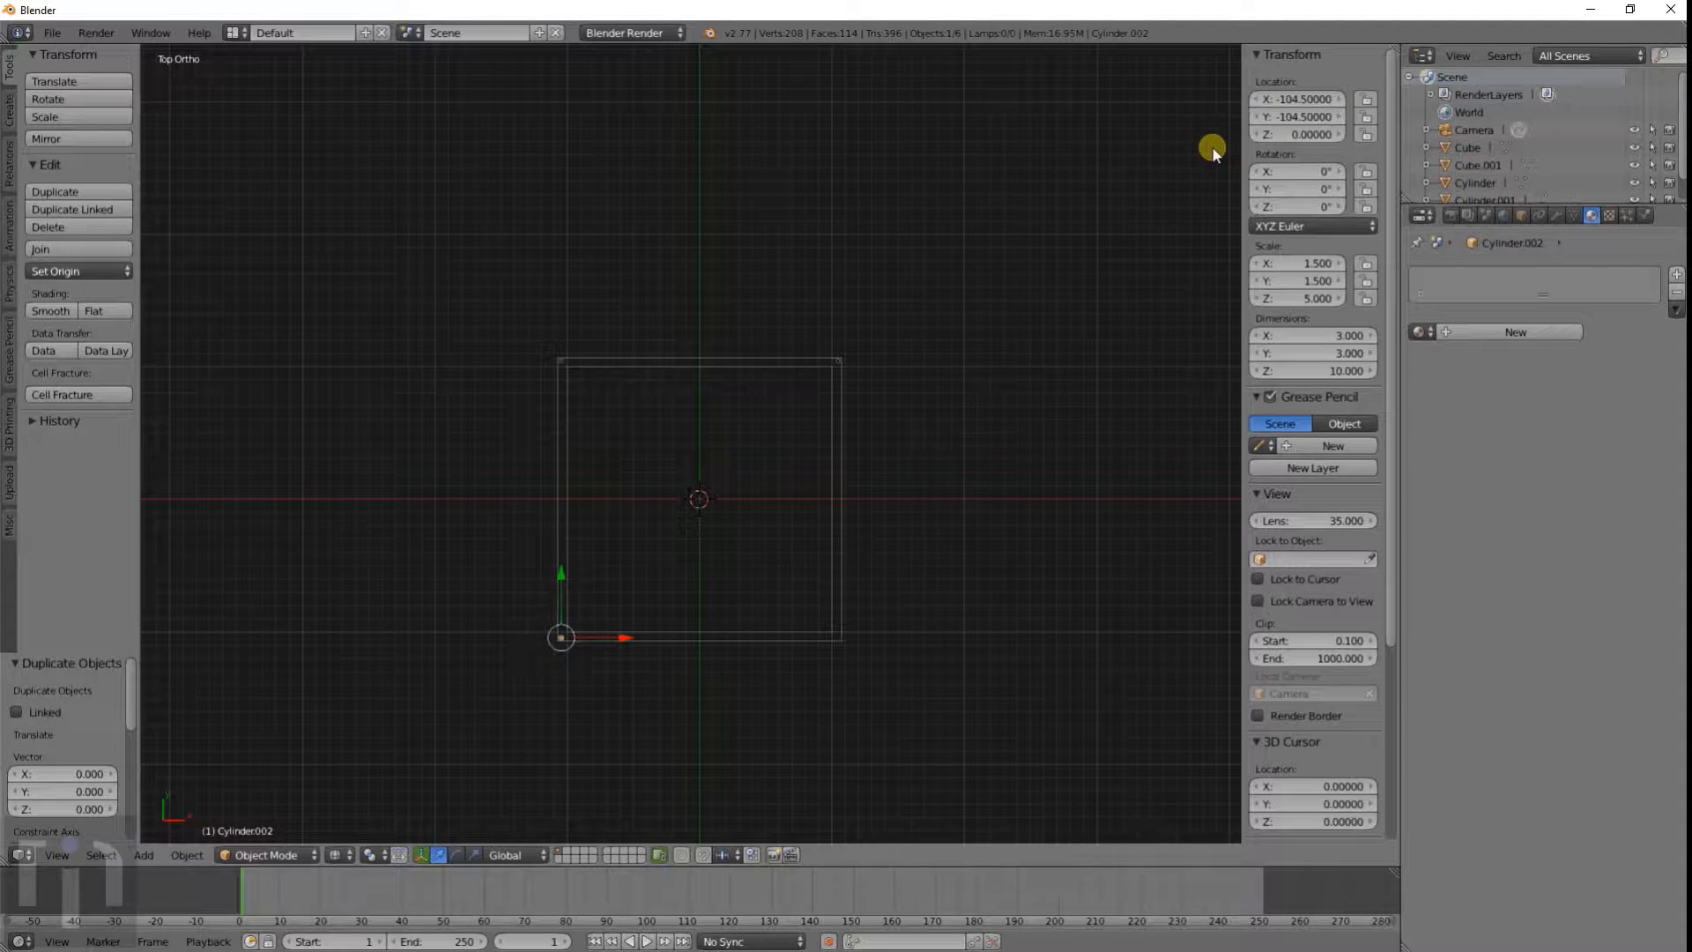
Step: Duplicate the third corner cylinder in place and set the copy's X location to 104.5
key("shift+d")
right_click(948, 351)
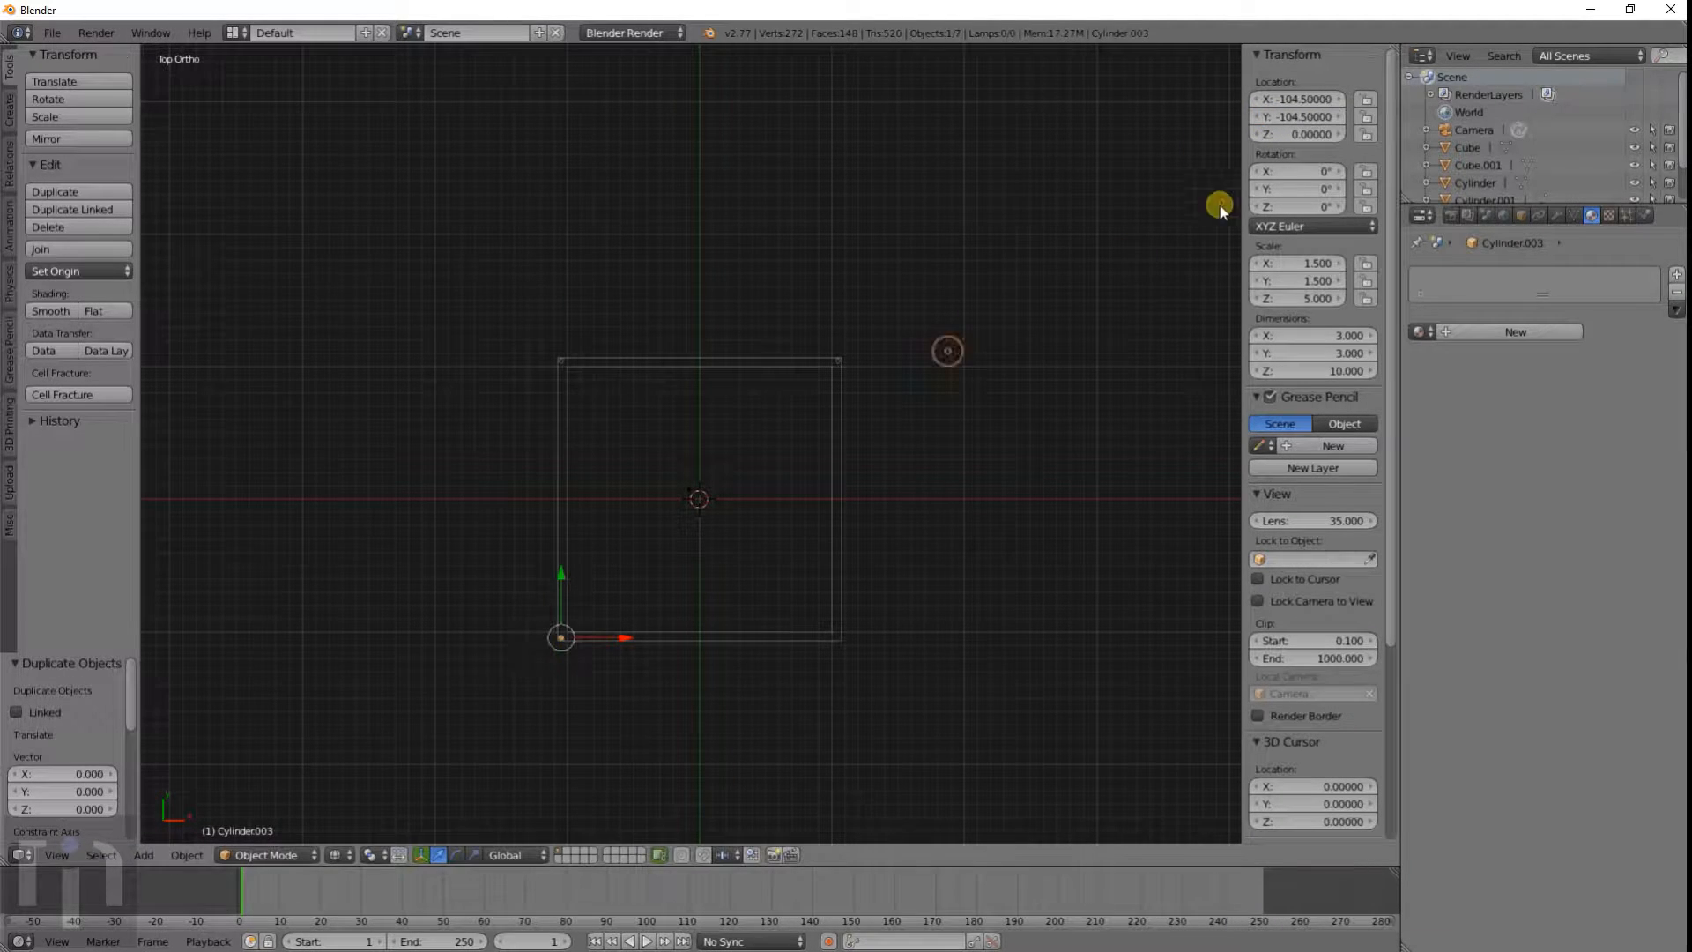
left_click(1291, 101)
double_click(1294, 101)
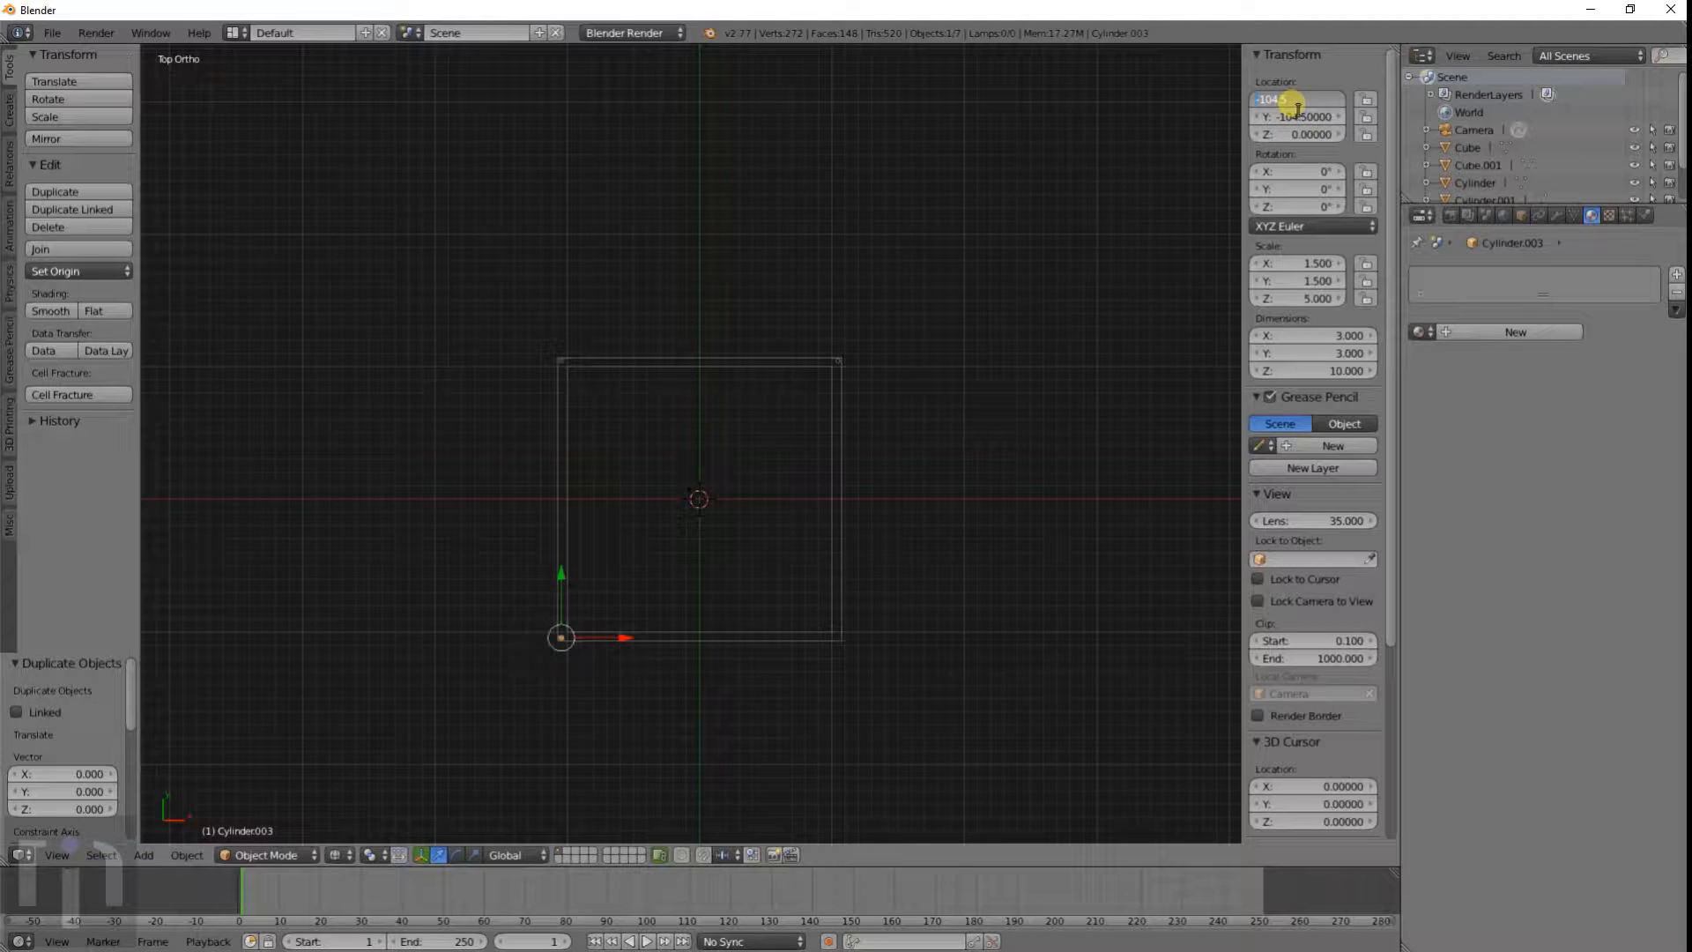
key("Return")
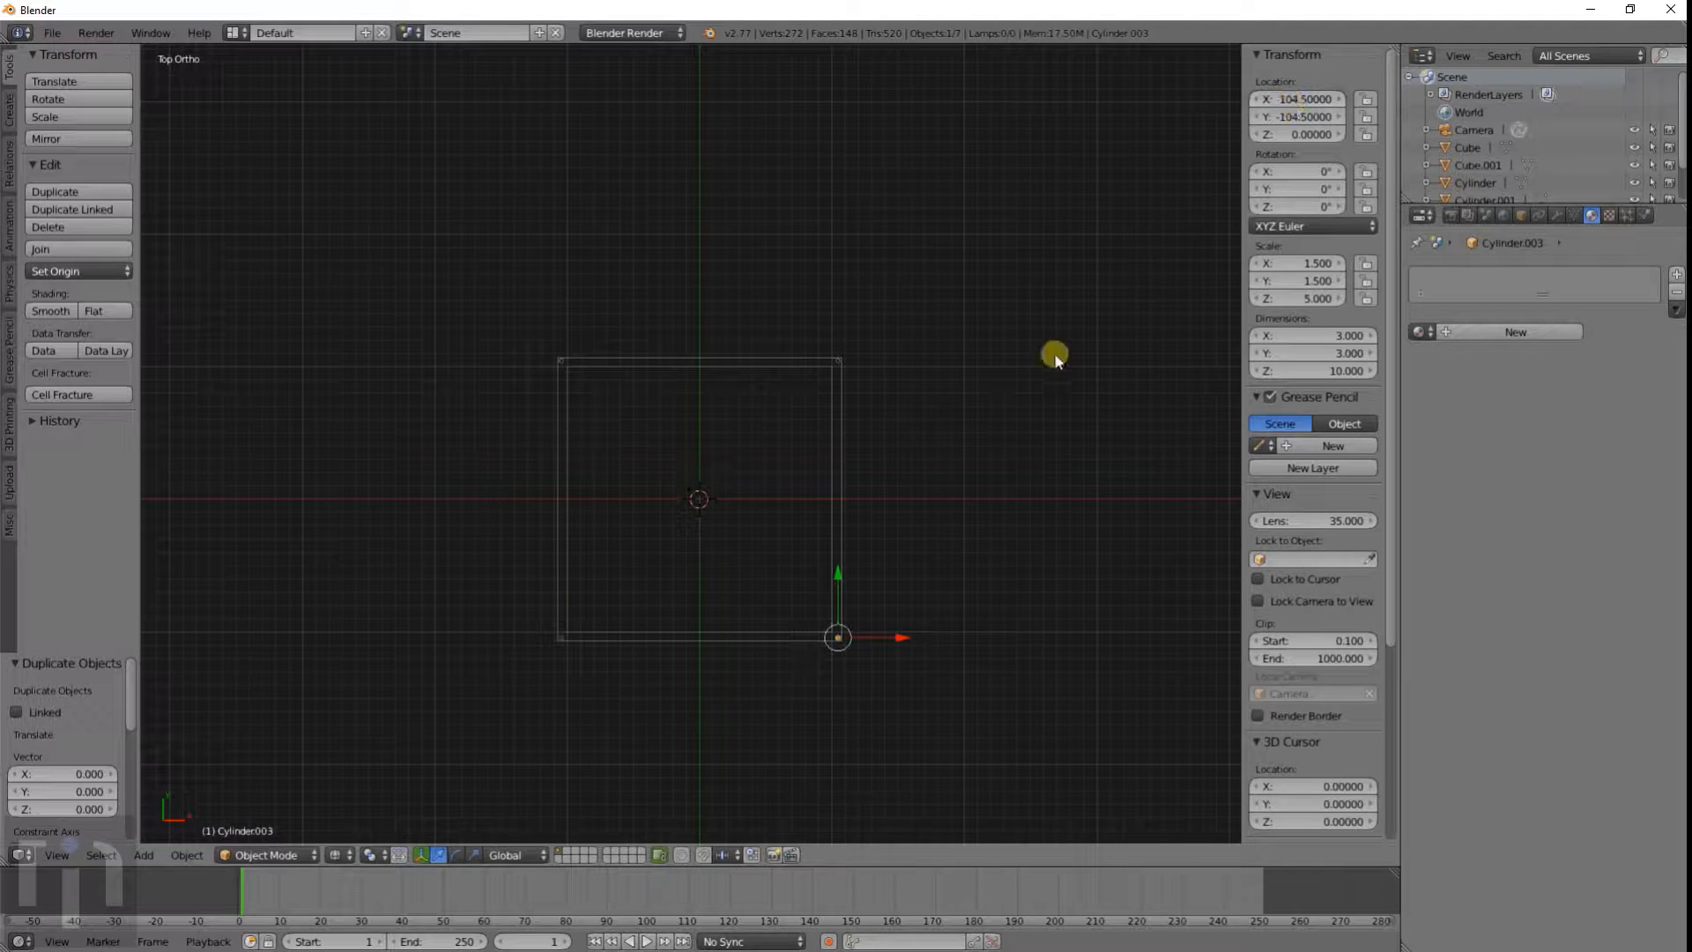
Step: Select all four corner cylinders and join them into one object
middle_click_drag(1049, 355, 866, 416)
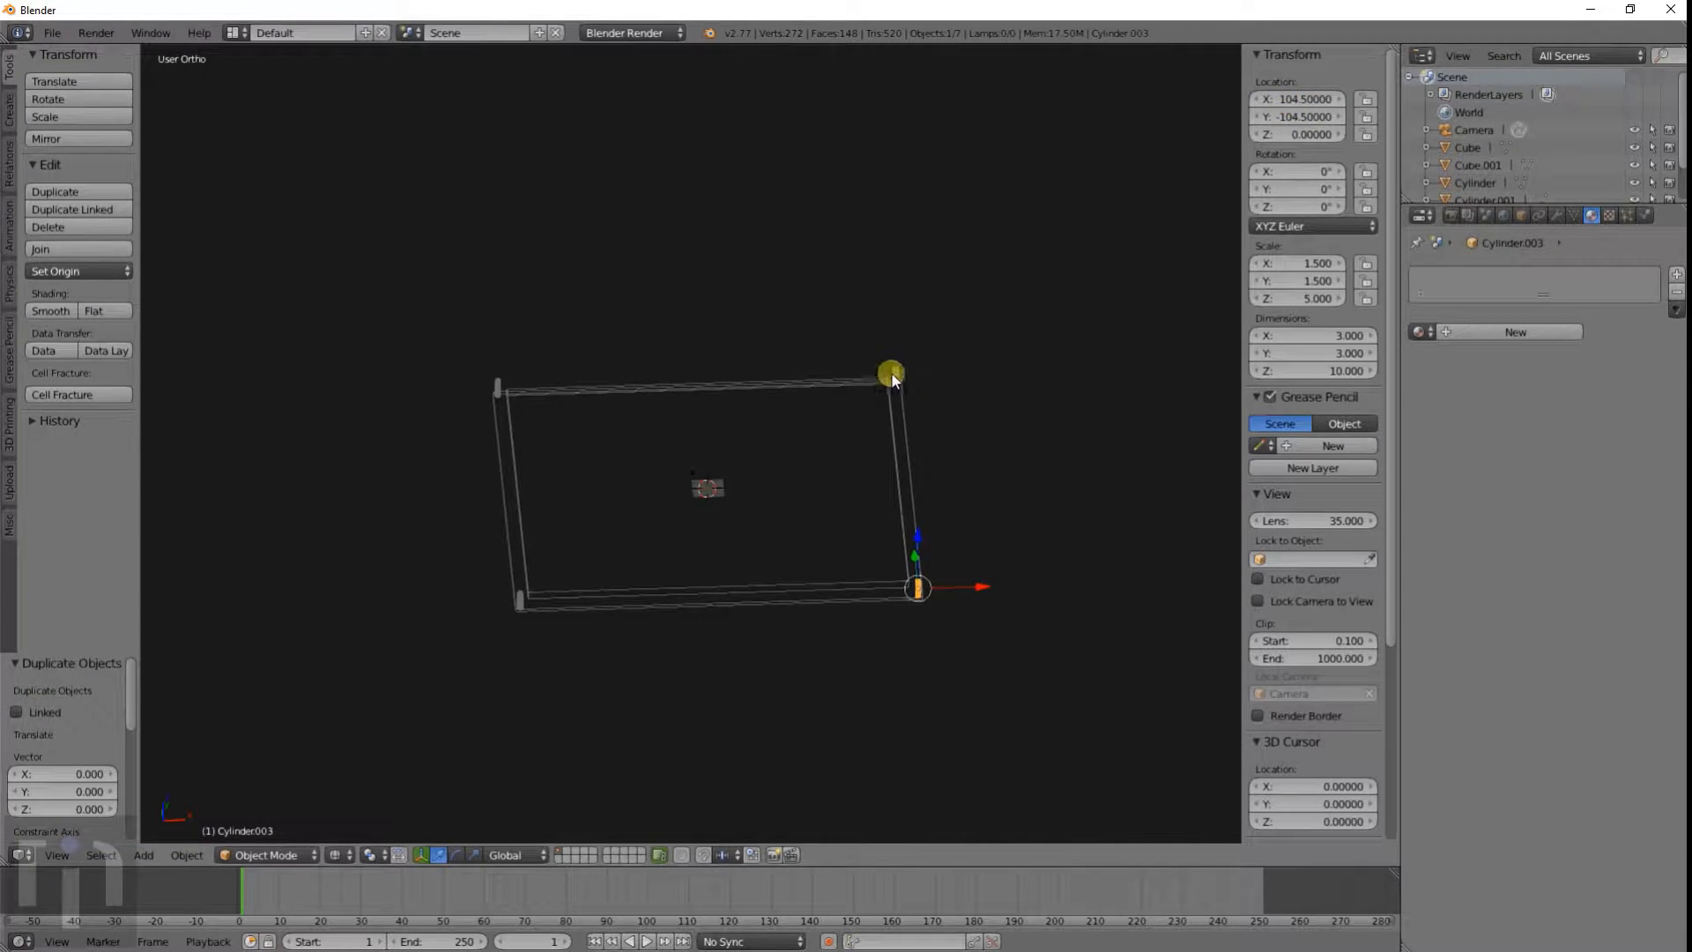
left_click(892, 377, "shift")
left_click(500, 379, "shift")
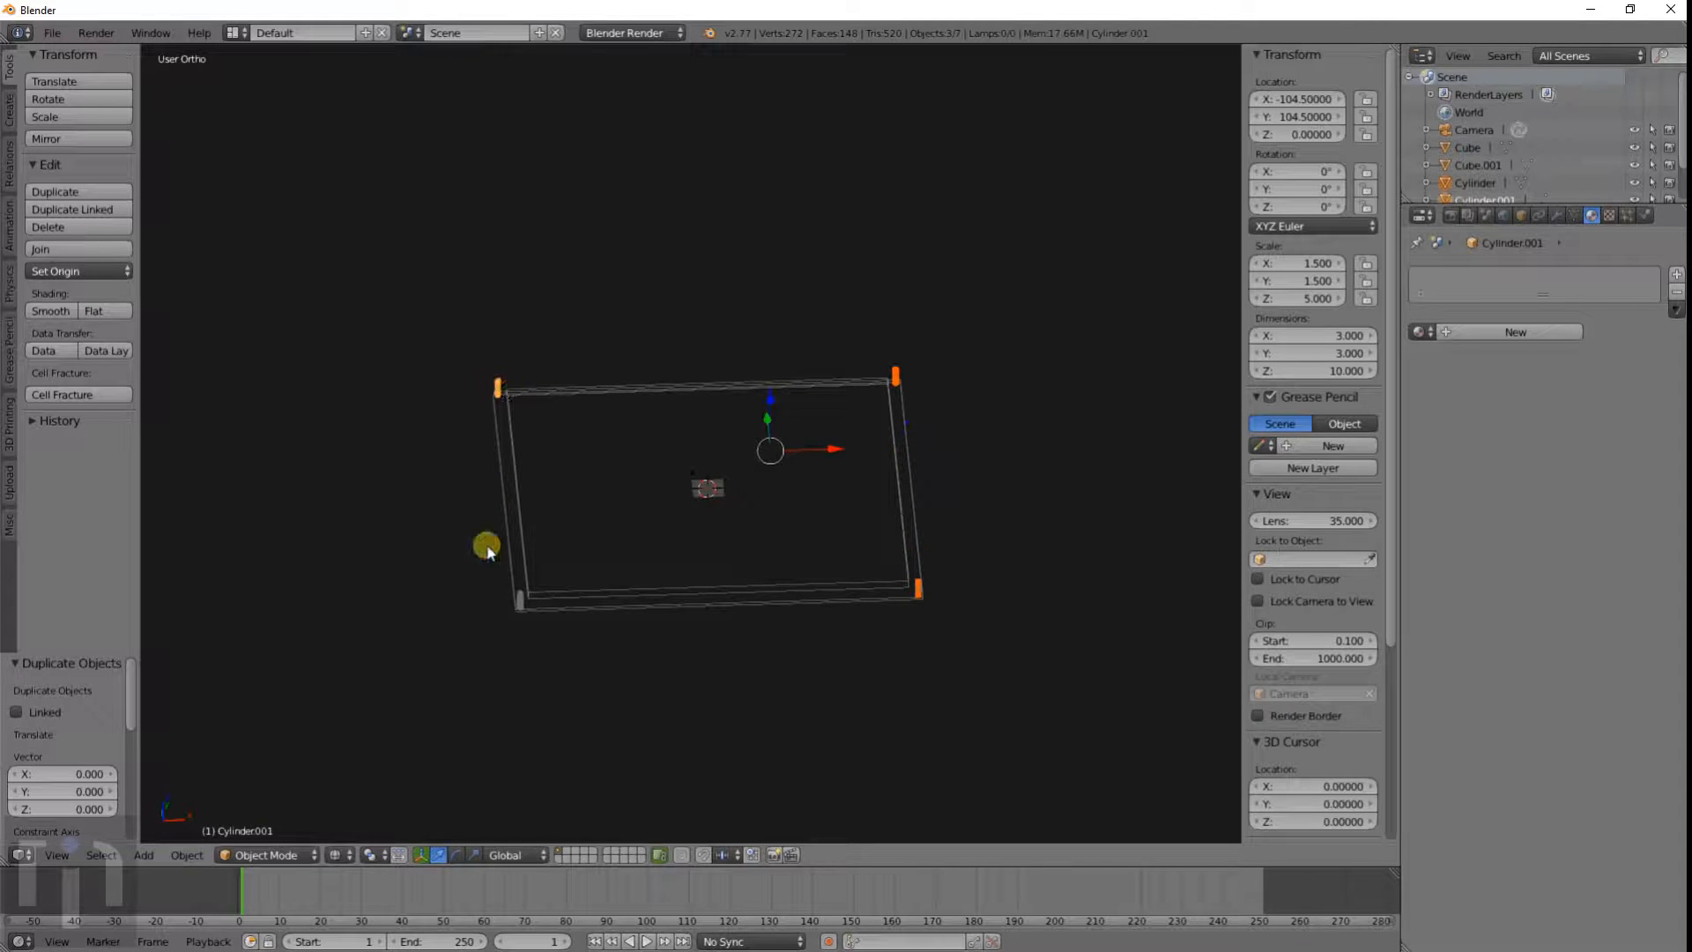
left_click(519, 598, "shift")
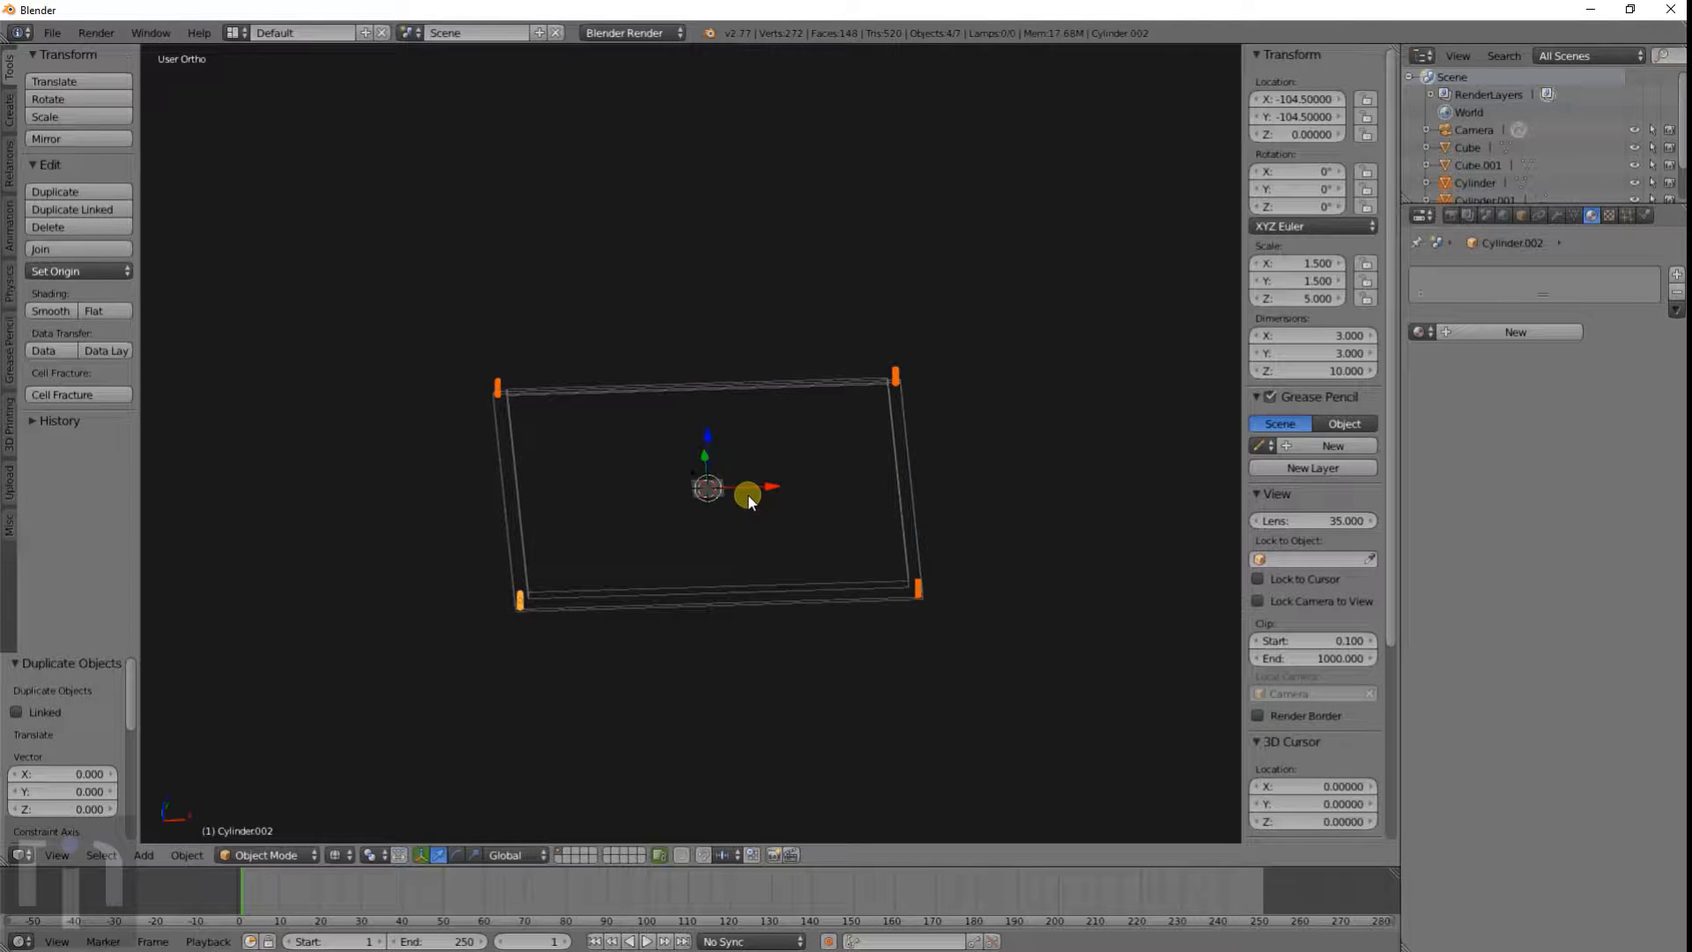
key("ctrl+j")
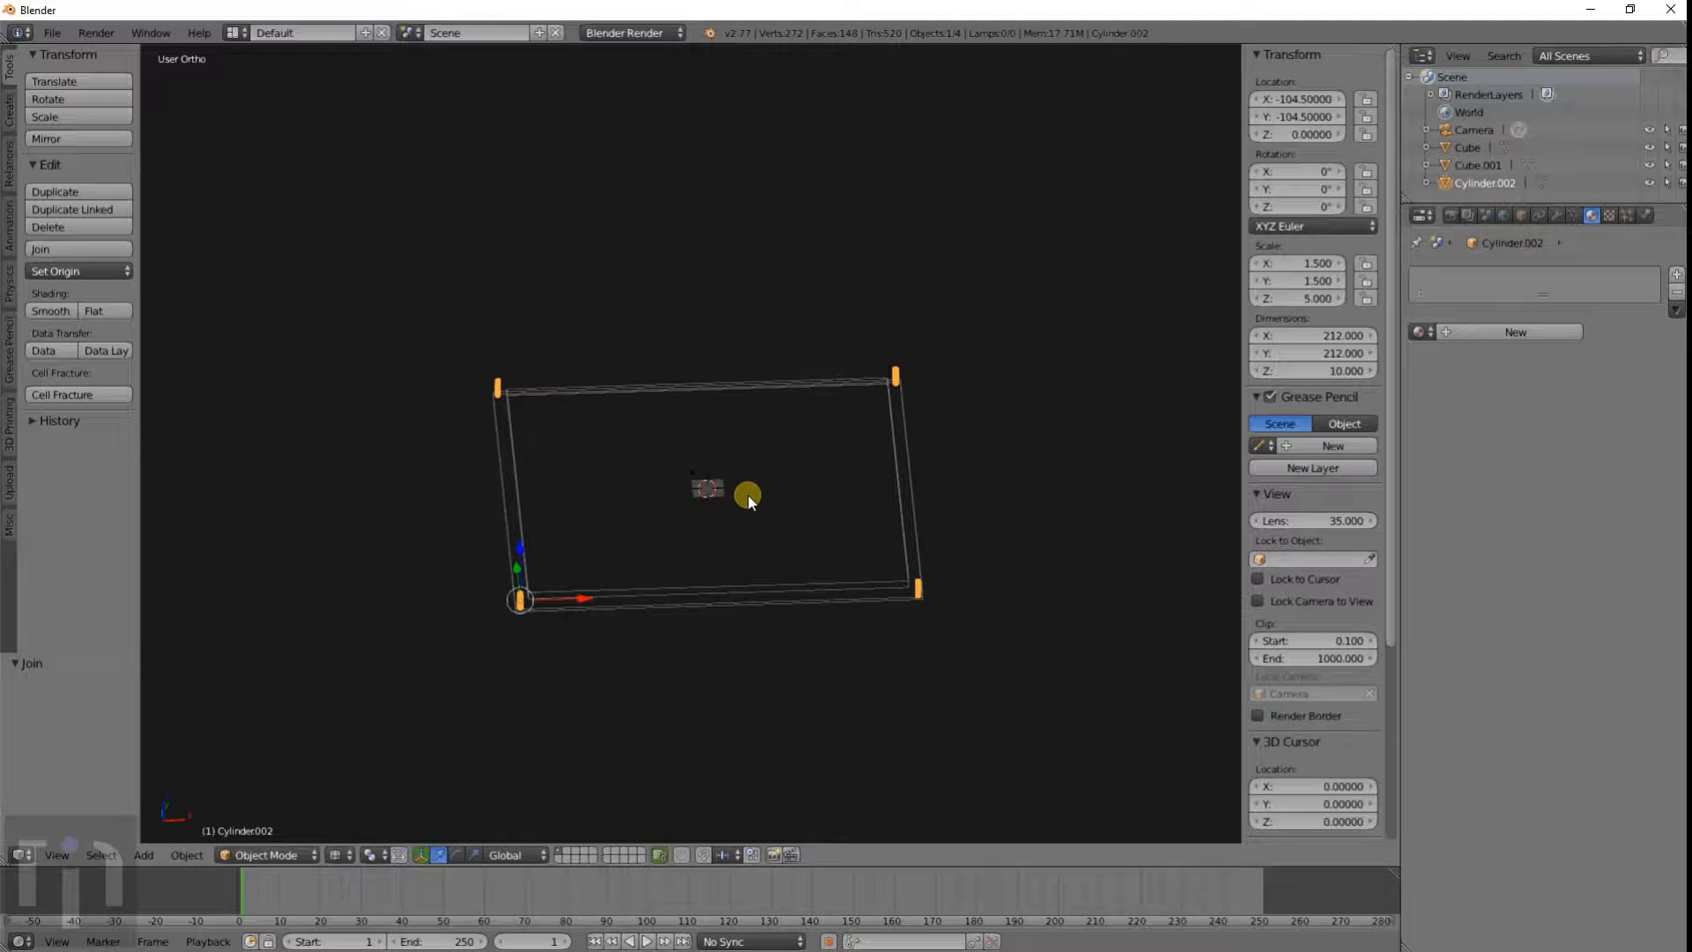
Step: Start the Screencast Keys display
scroll(1287, 733, "down", 5)
left_click(1287, 824)
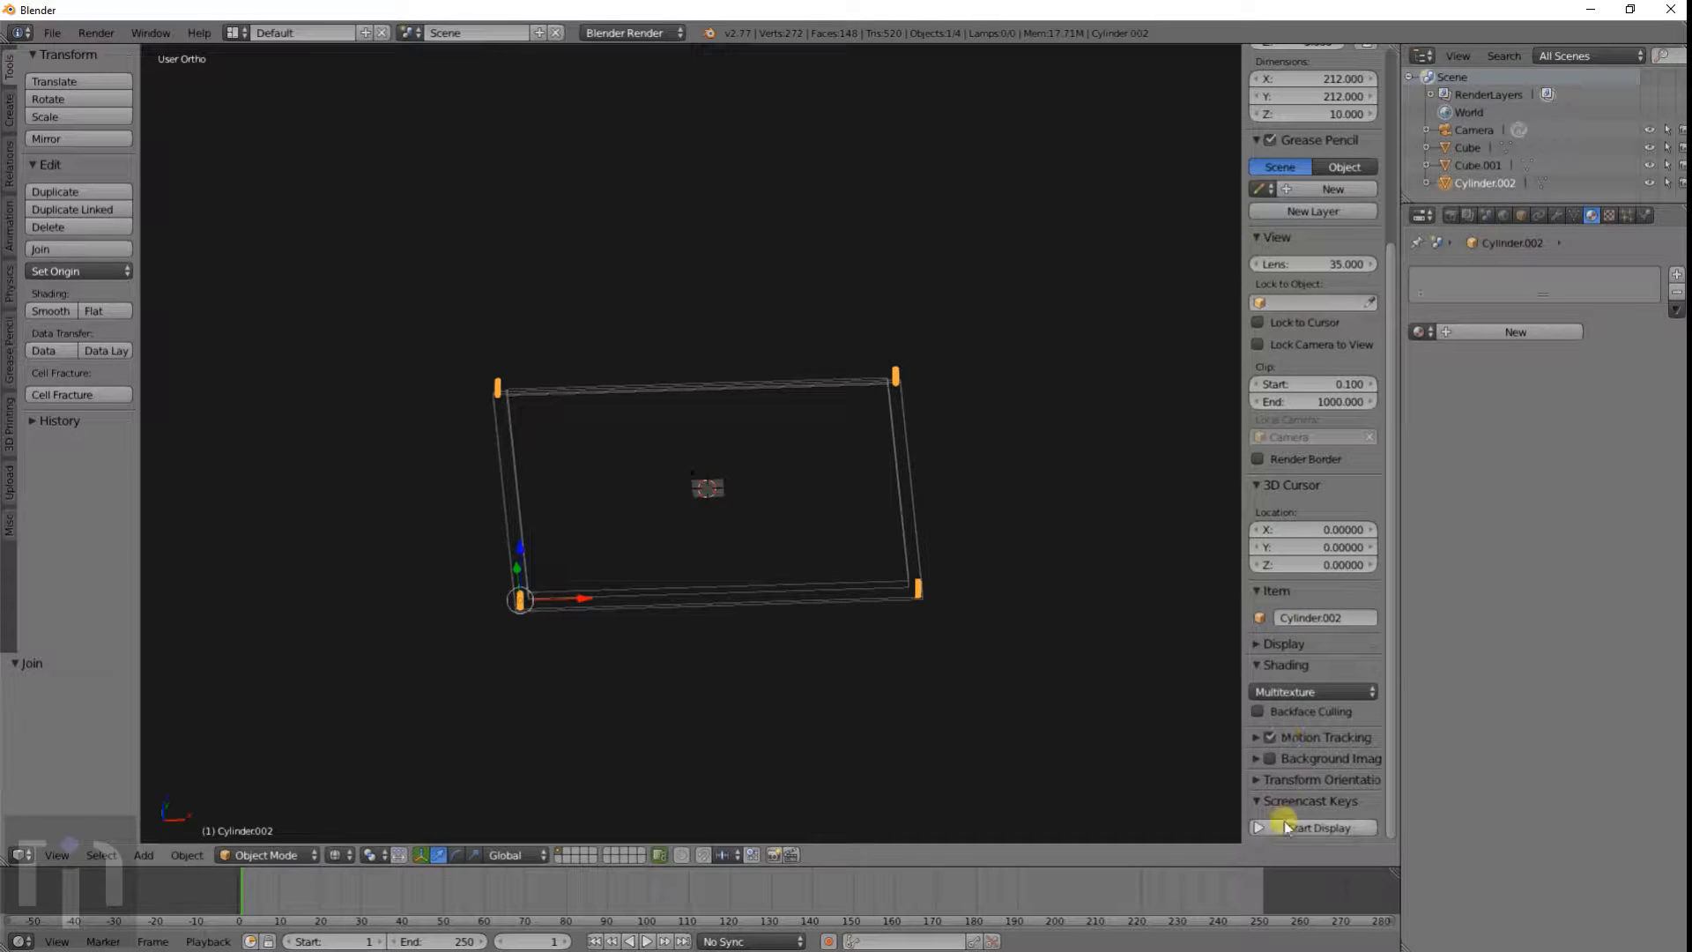
Step: Lower the joined cylinders about 4.55 units along Z so they pass through the lower plate
scroll(707, 420, "up", 1)
scroll(707, 423, "up", 2)
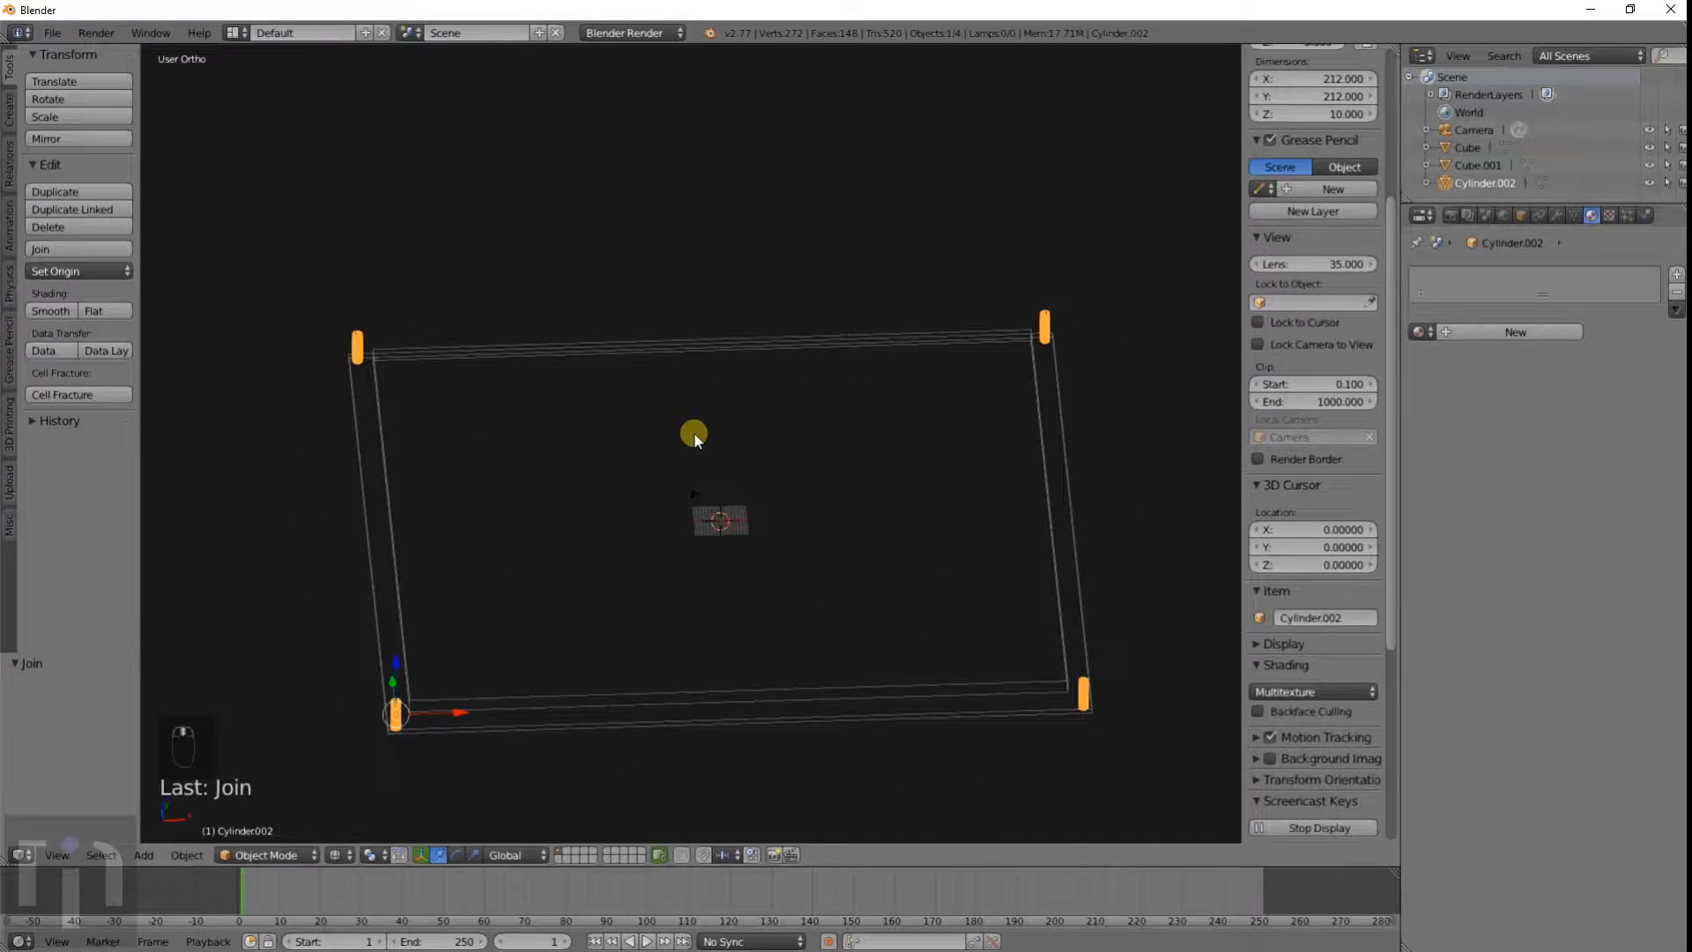
key("KP_1")
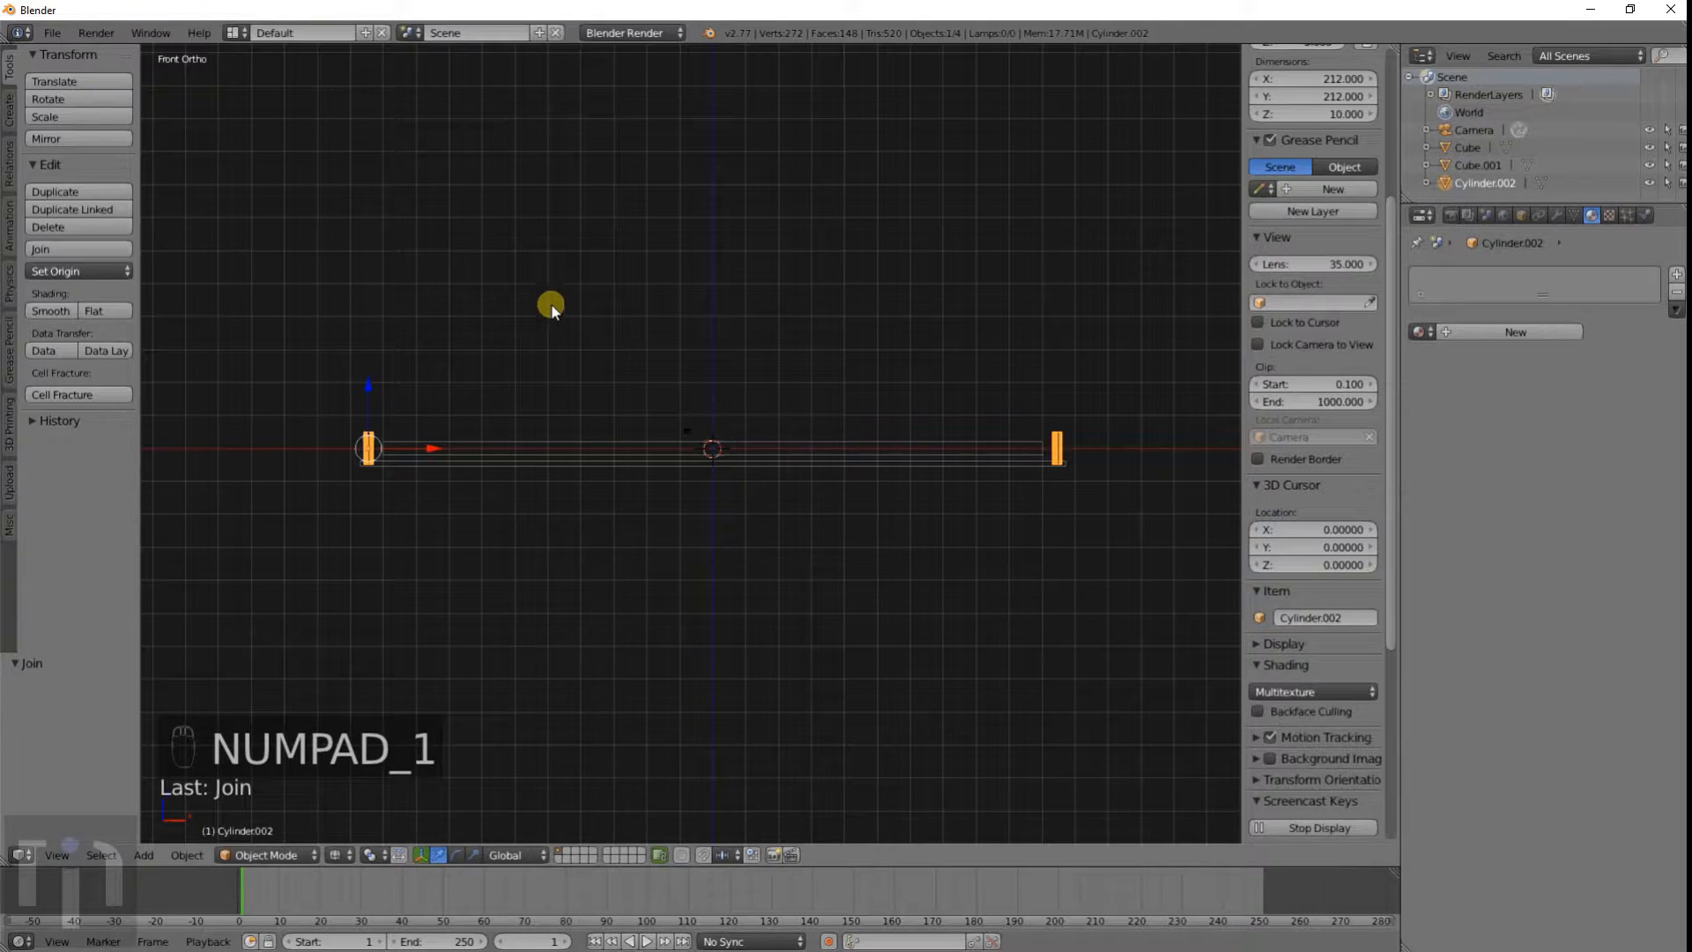
key("g")
left_click(1037, 561)
Step: Cut the screw holes in the red lower plate with a Boolean Difference modifier targeting the joined cylinders, and apply the modifier
mouse_move(1036, 561)
middle_mouse_down("shift")
mouse_move(865, 588)
mouse_move(880, 597)
mouse_move(1093, 454)
middle_mouse_up("shift")
scroll(876, 552, "up", 2)
right_click(880, 541)
key("z")
left_click(1557, 215)
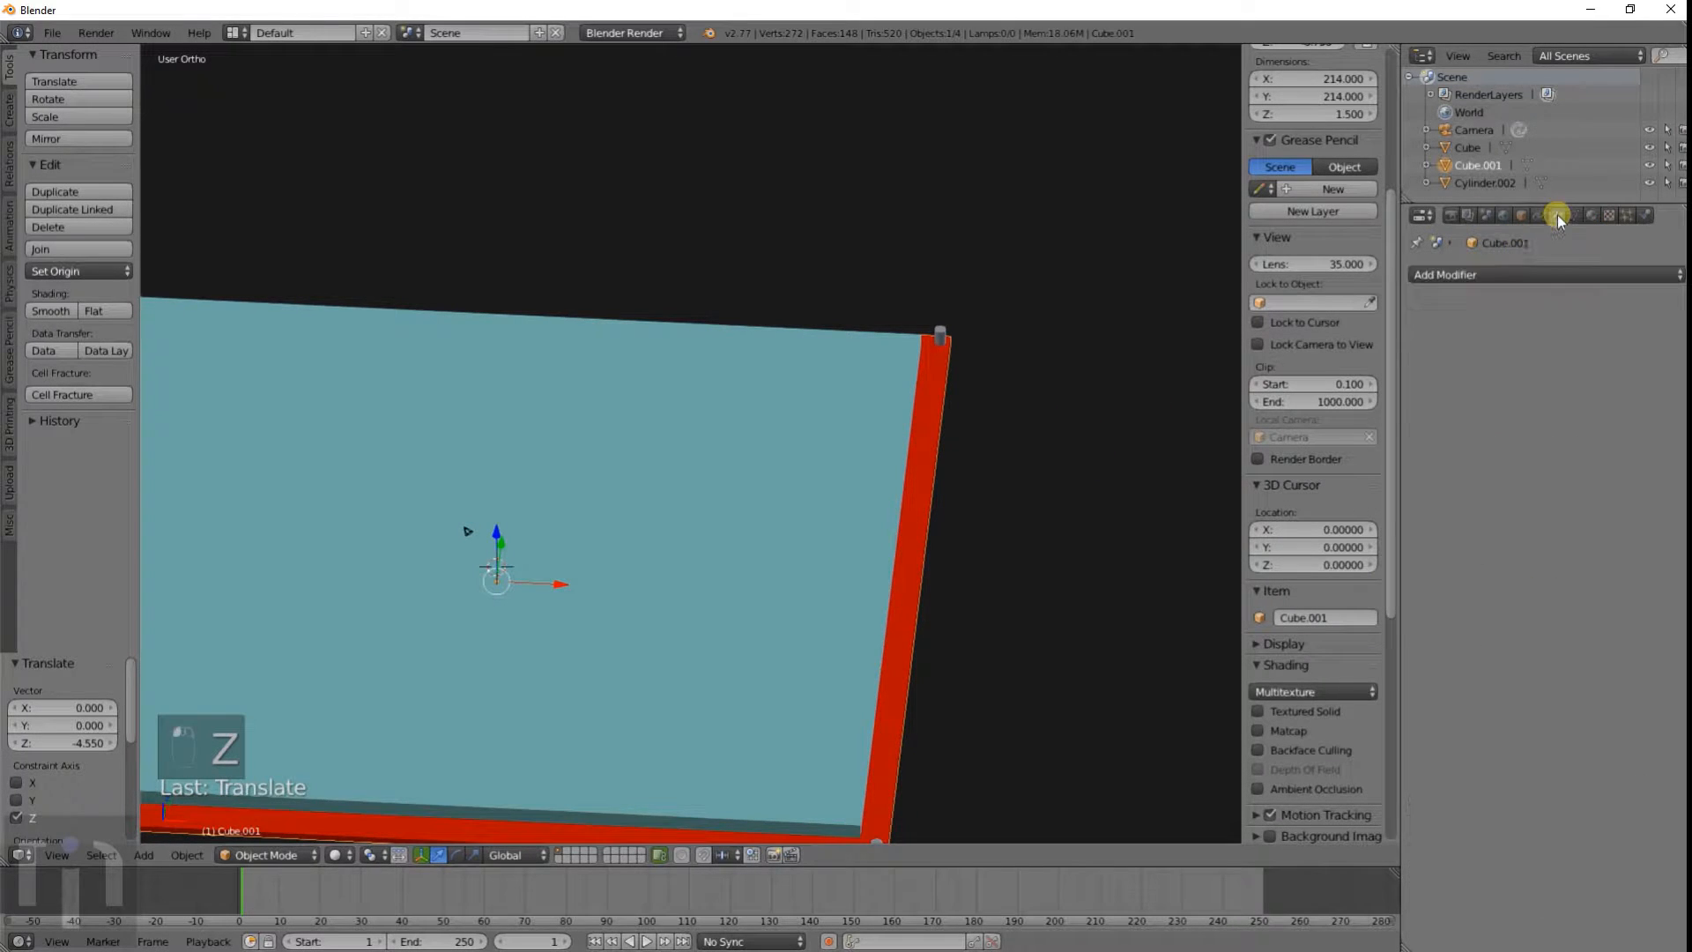
left_click(1494, 273)
left_click(1322, 352)
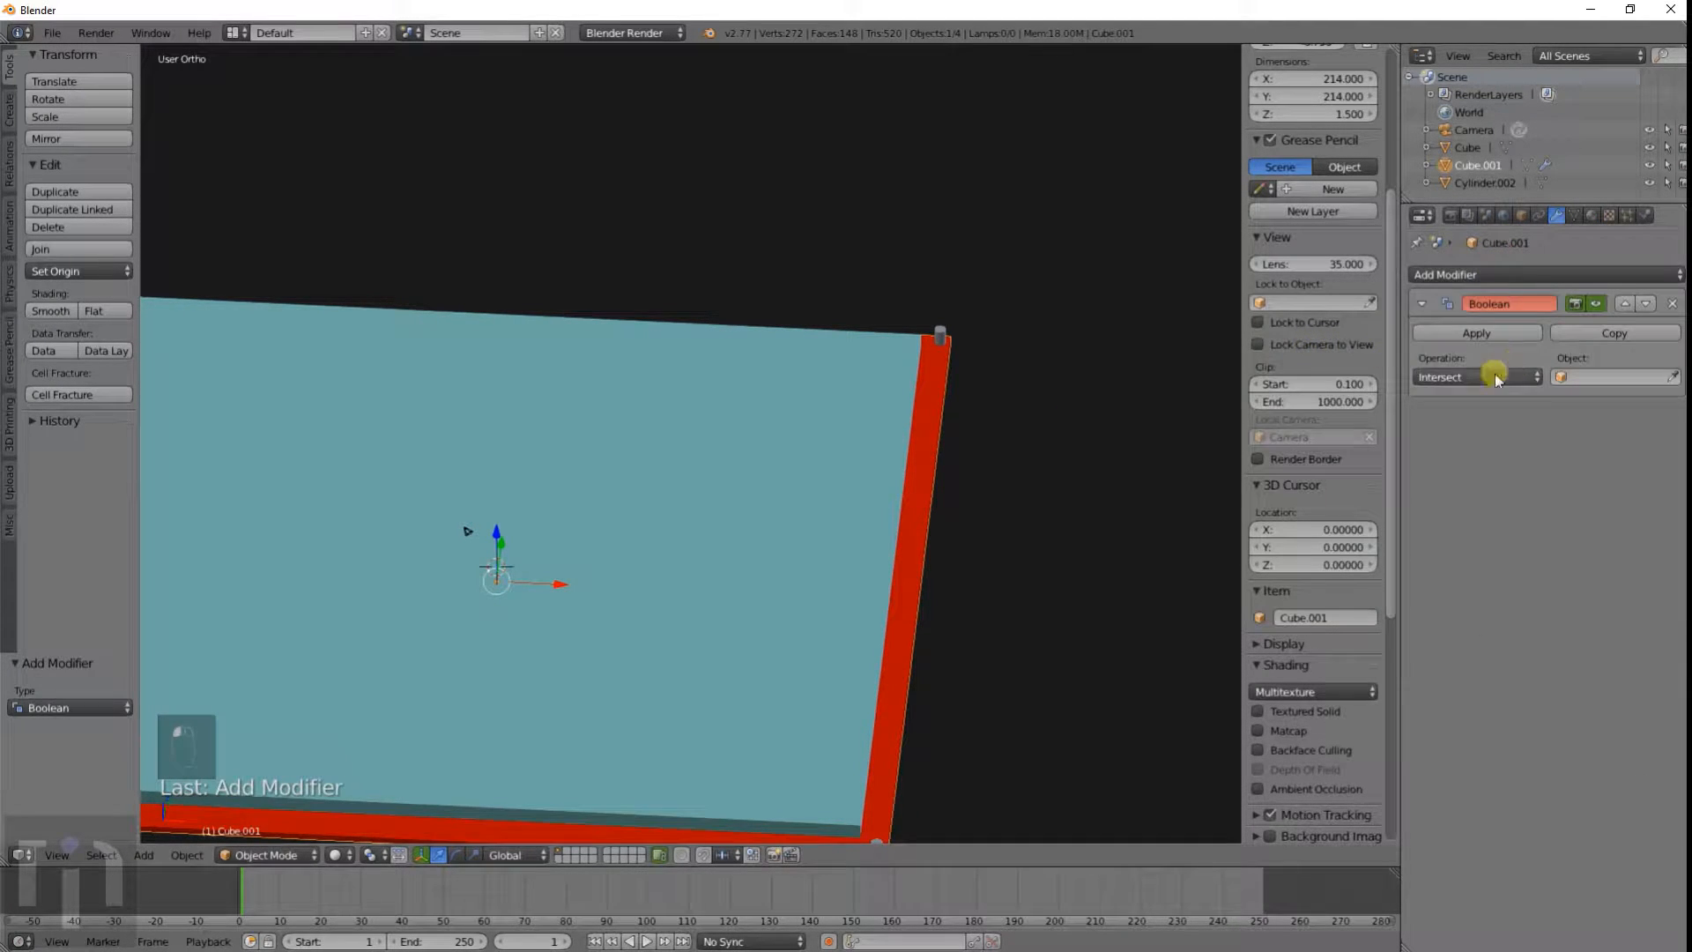
left_click(1568, 377)
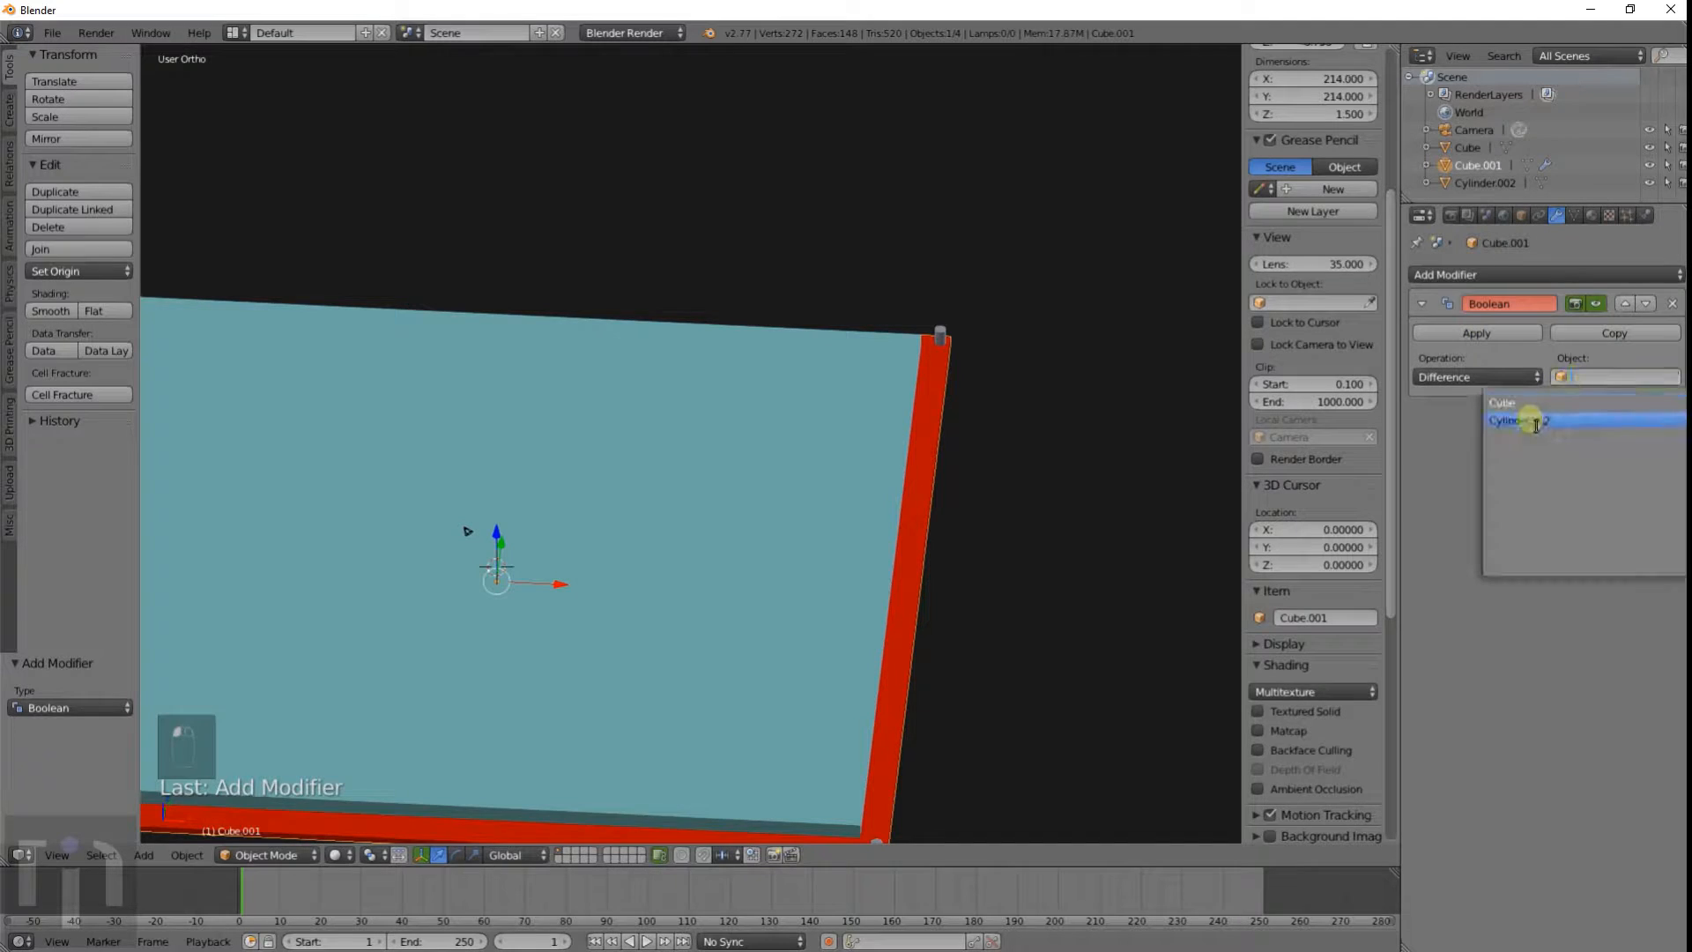
left_click(1536, 421)
key("z")
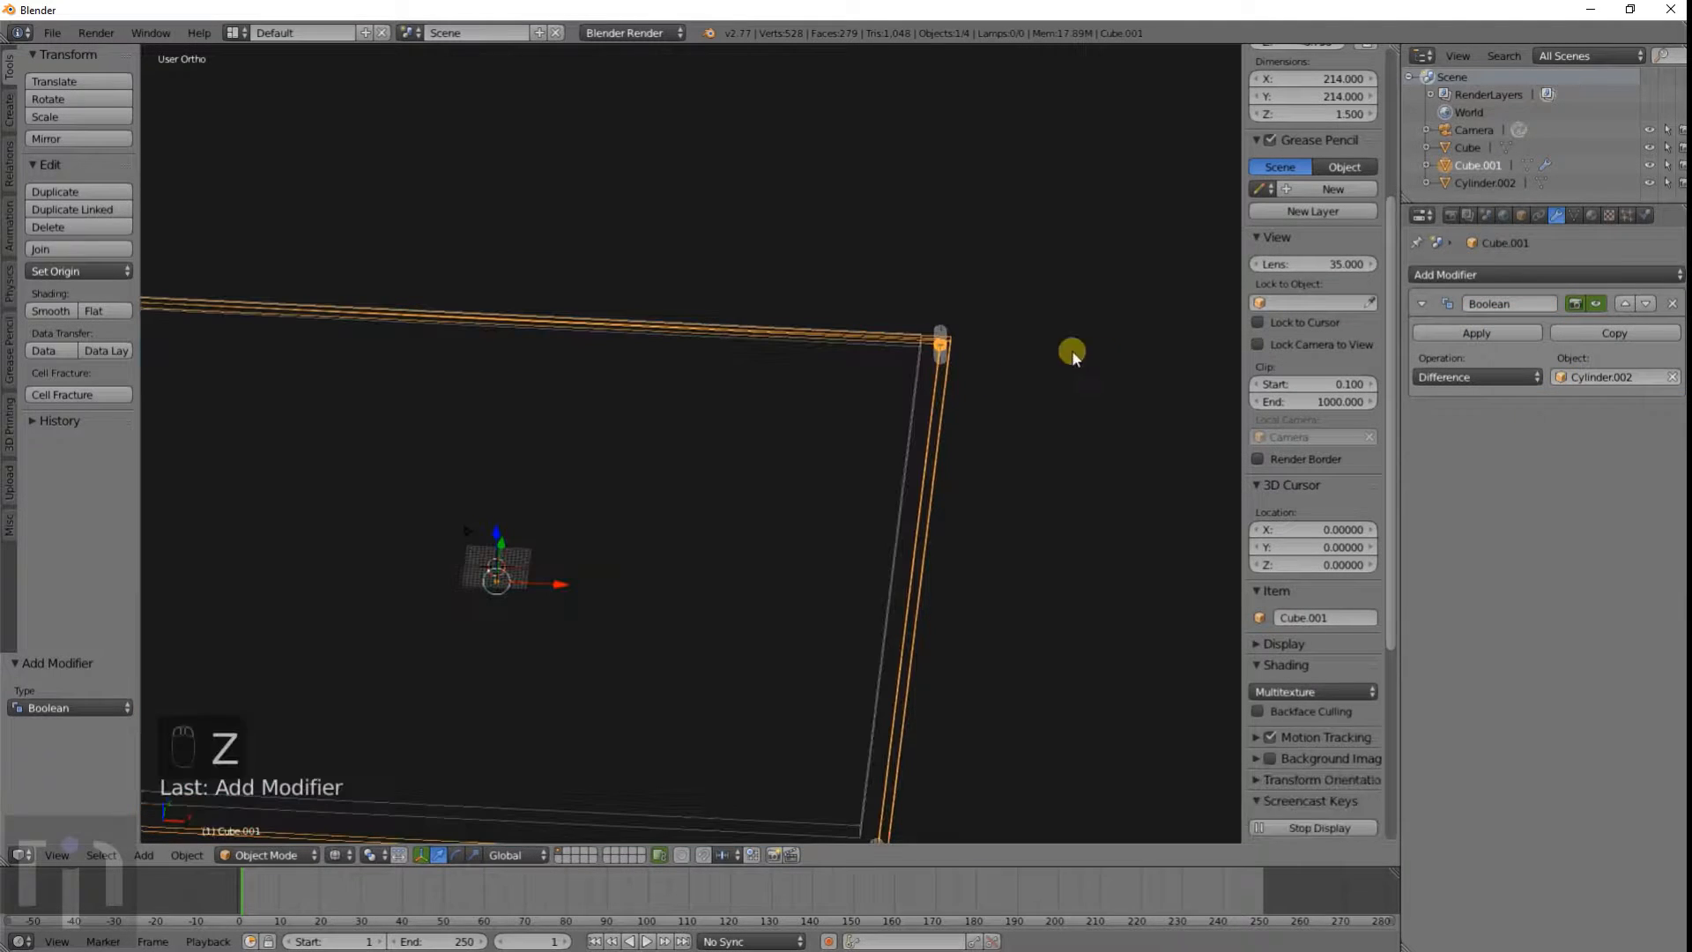
left_click(1478, 337)
Step: Delete the joined cutting cylinders and return the view to solid shading
right_click(939, 342)
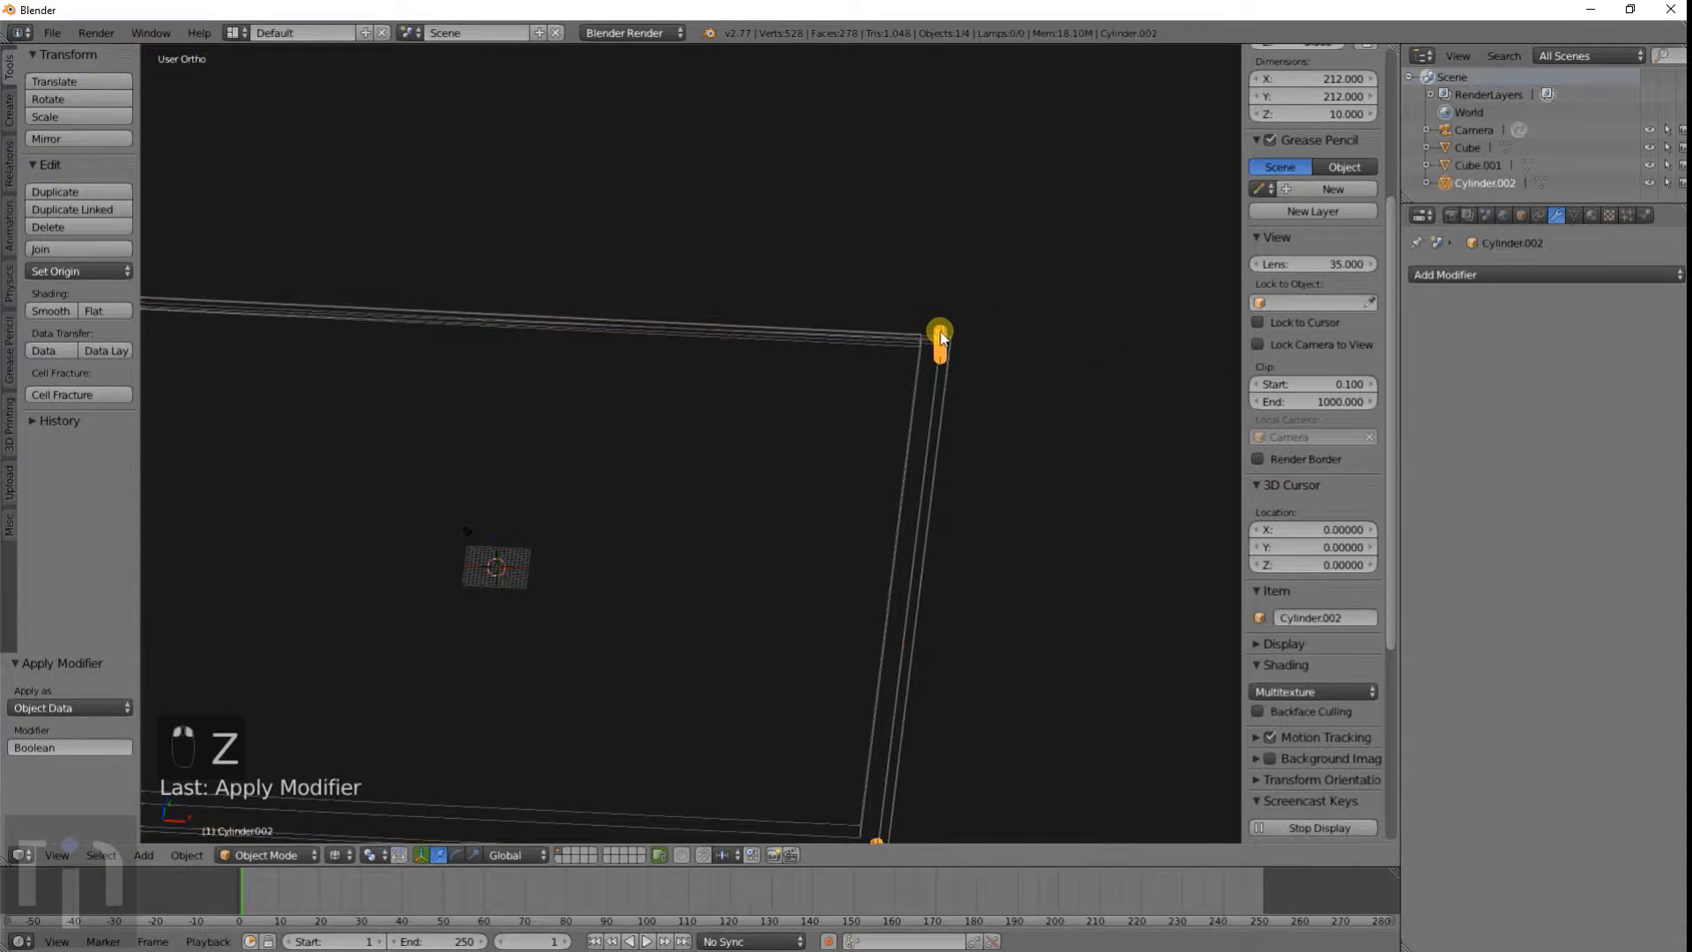
key("x")
left_click(938, 346)
key("z")
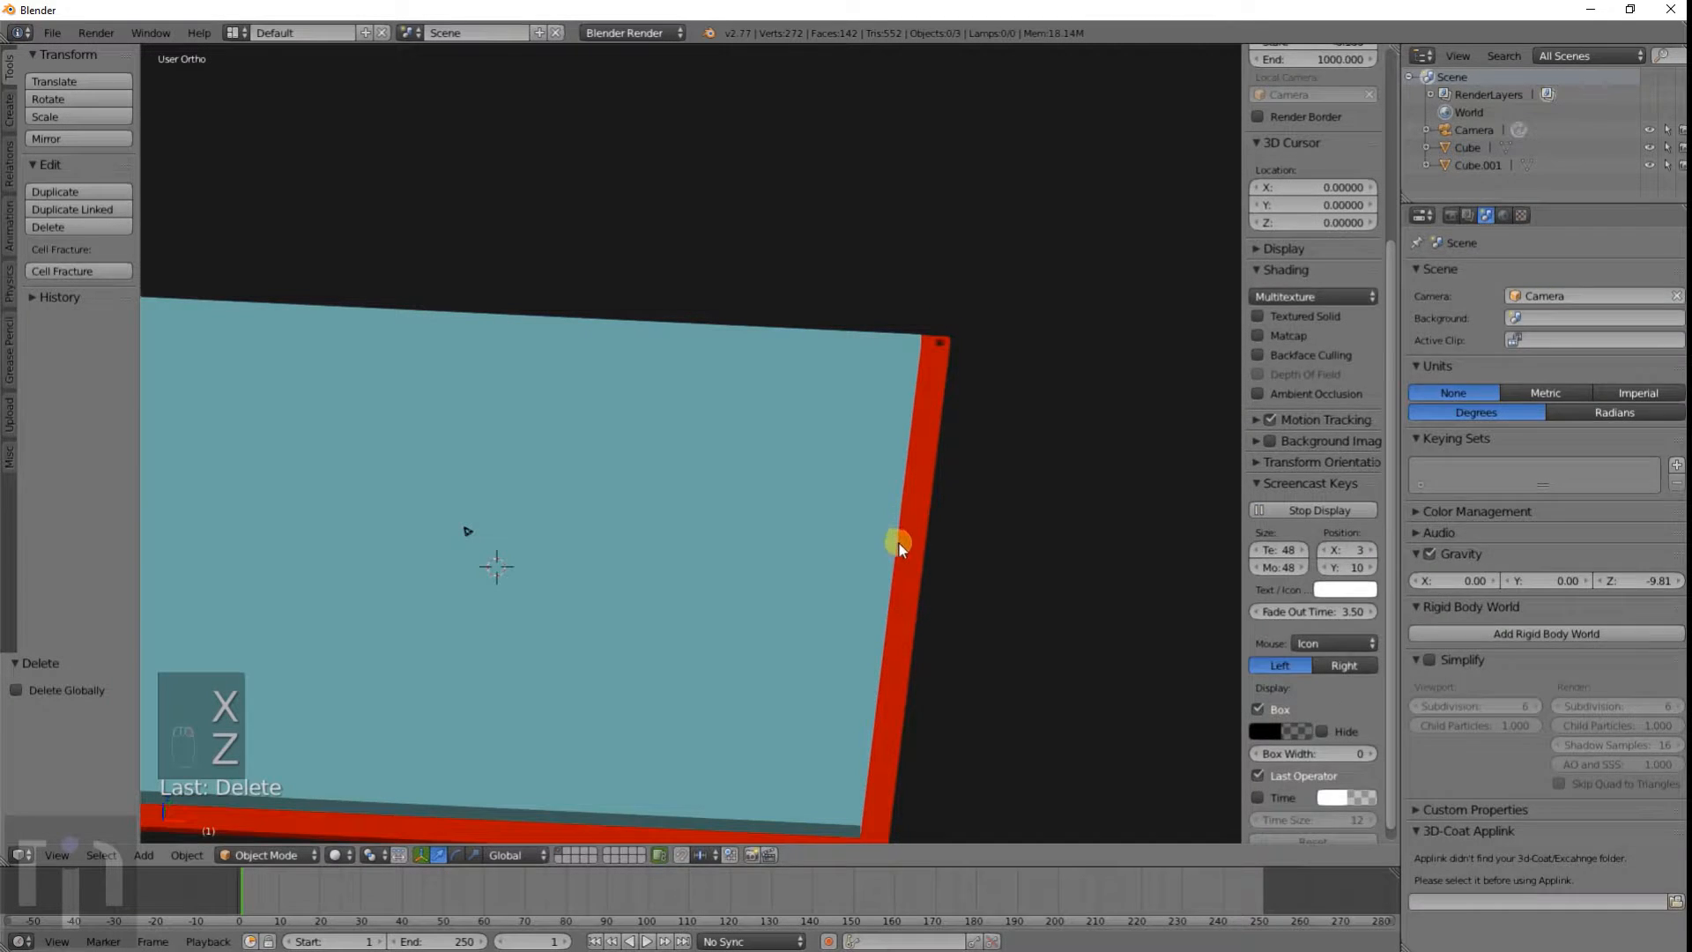
Step: Raise the red lower plate about 1.61 units along Z against the underside of the build plate, working in front view
right_click(898, 543)
key("KP_1")
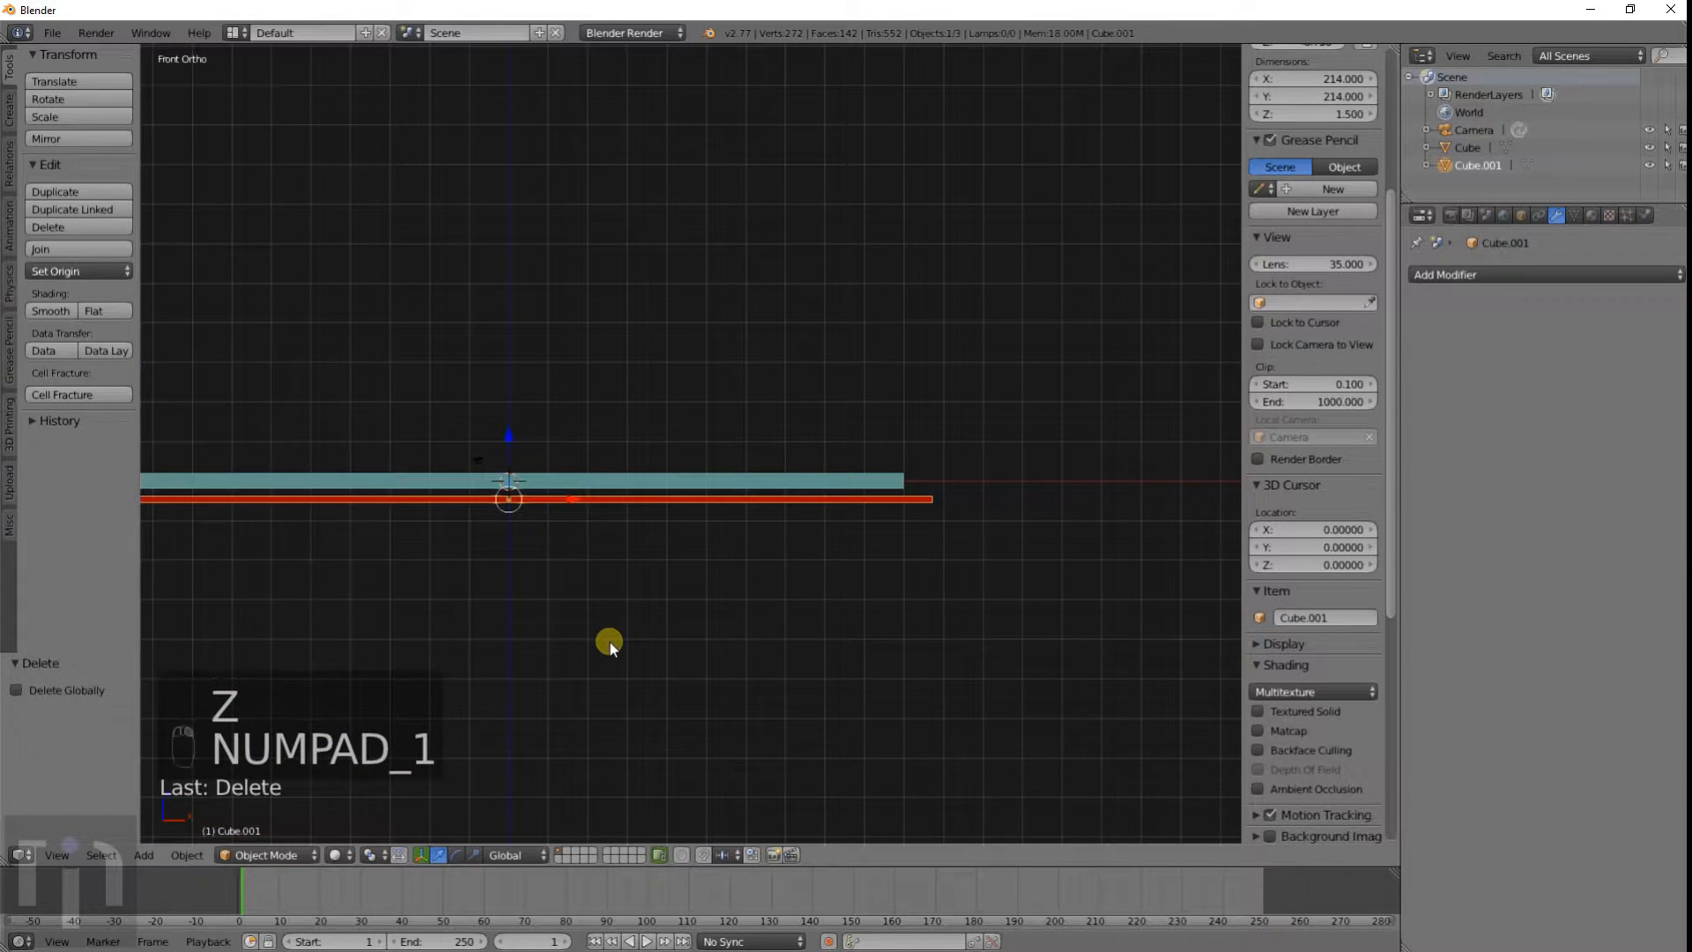
scroll(609, 642, "up", 5)
key("g")
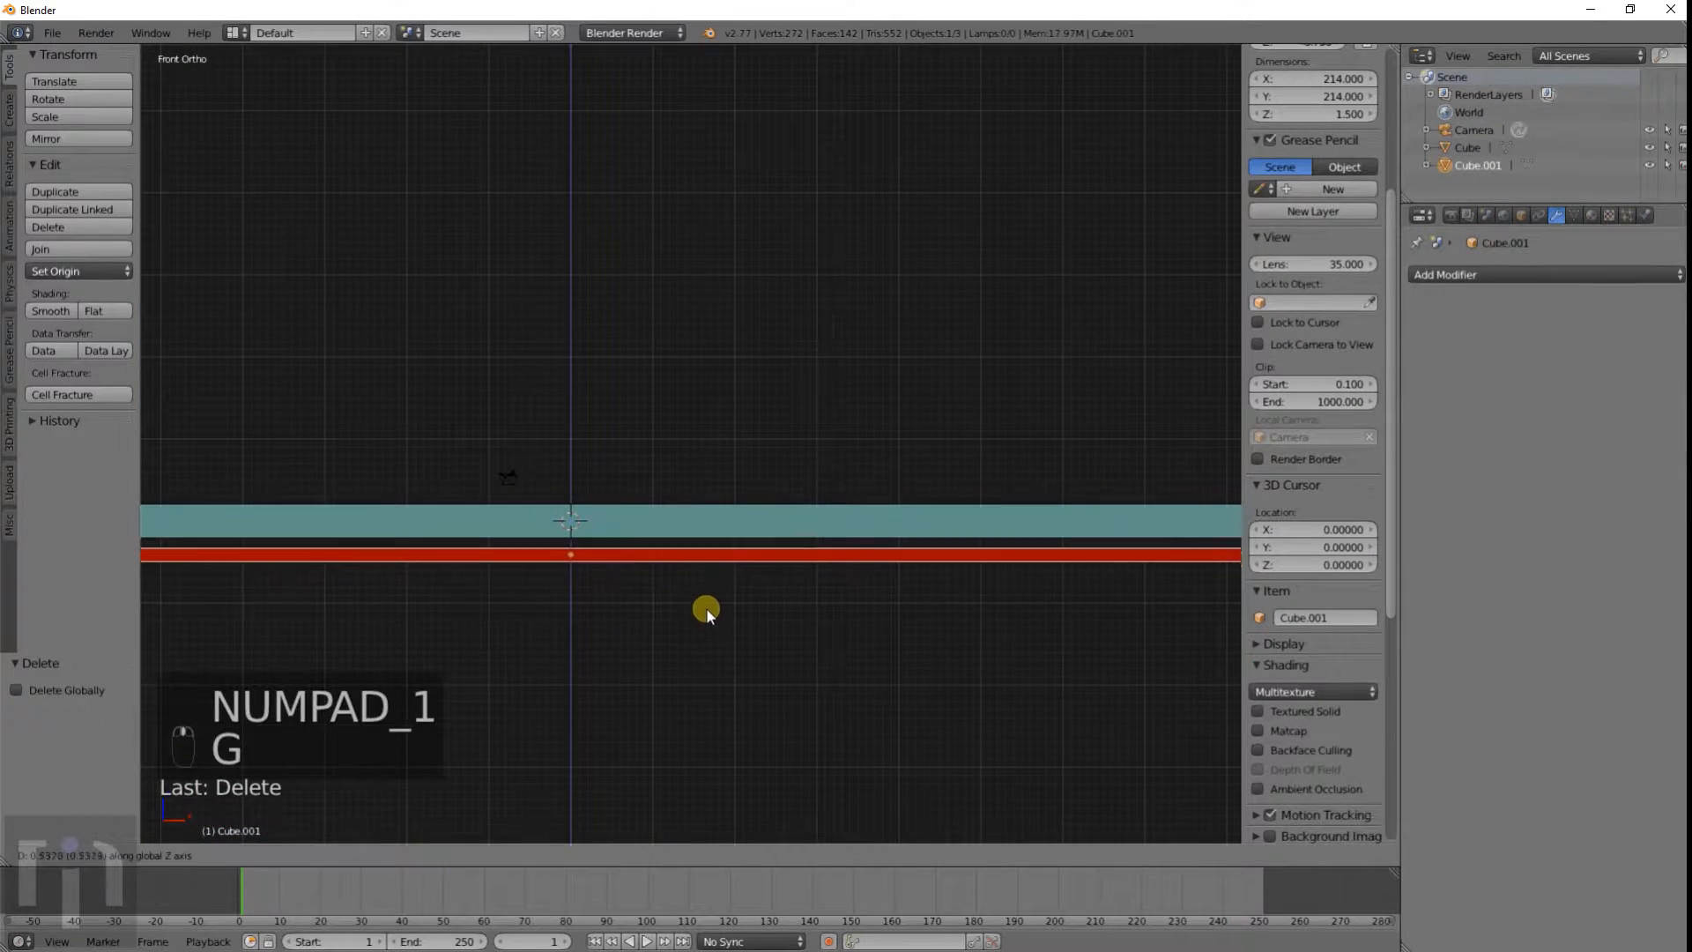
left_click(706, 601)
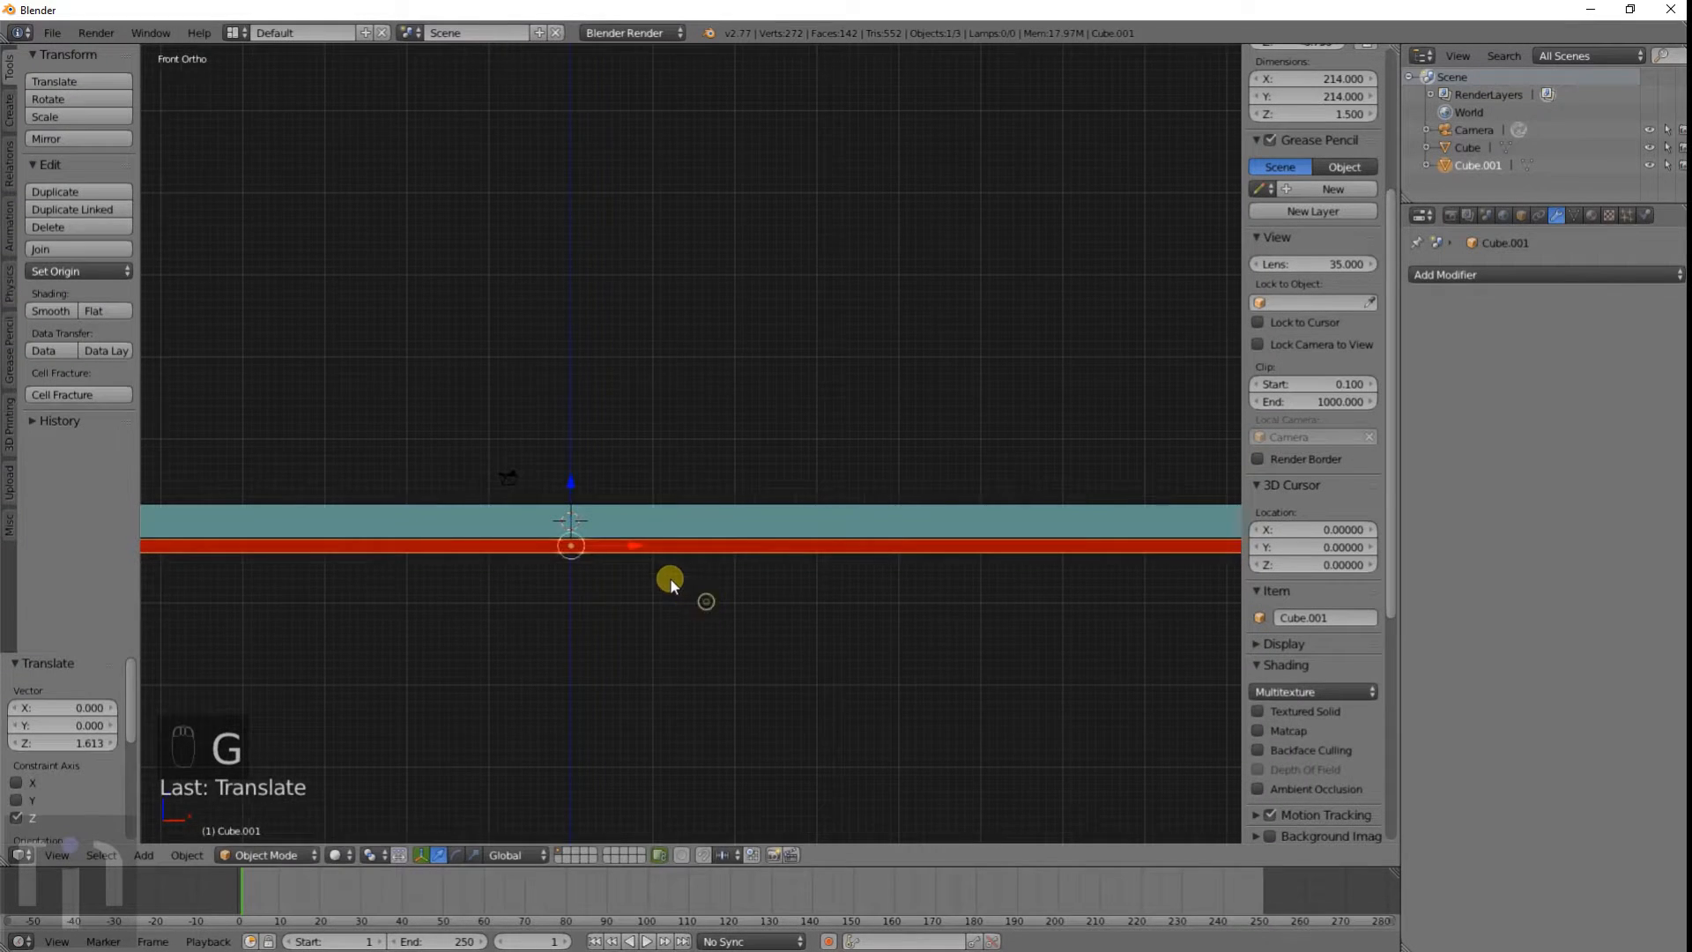
Step: Add a mesh cylinder with 64 vertices at the centre of the plates, working in top view
scroll(670, 572, "down", 5)
middle_click_drag(670, 568, 700, 592)
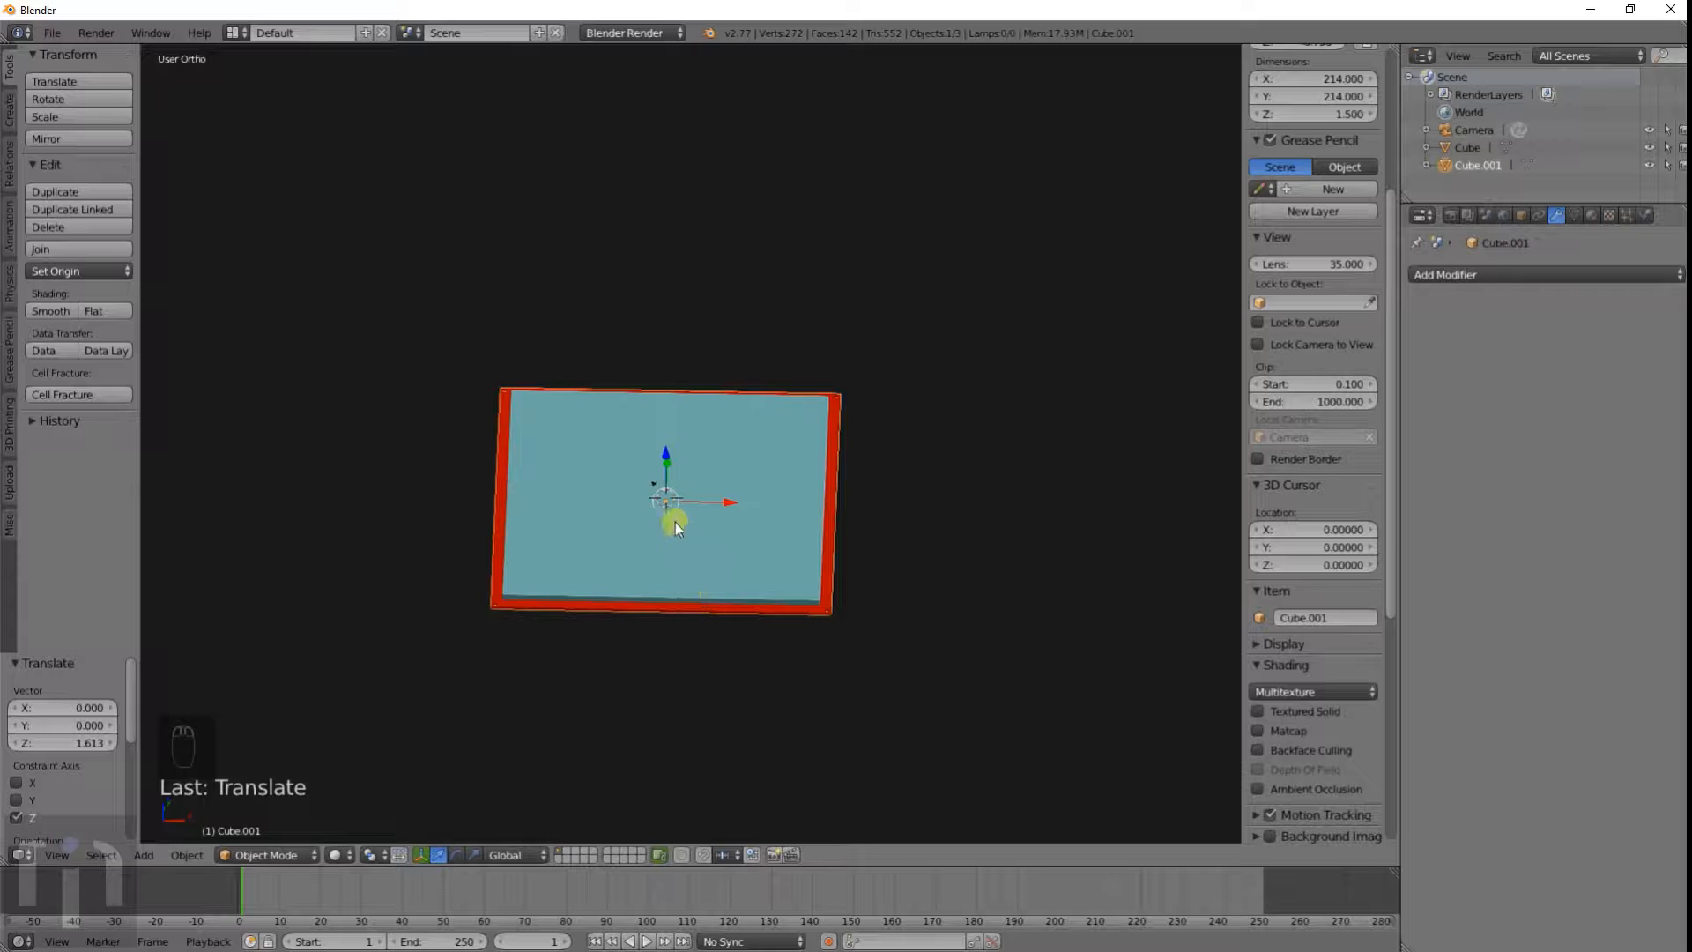
middle_click_drag(675, 521, 661, 584)
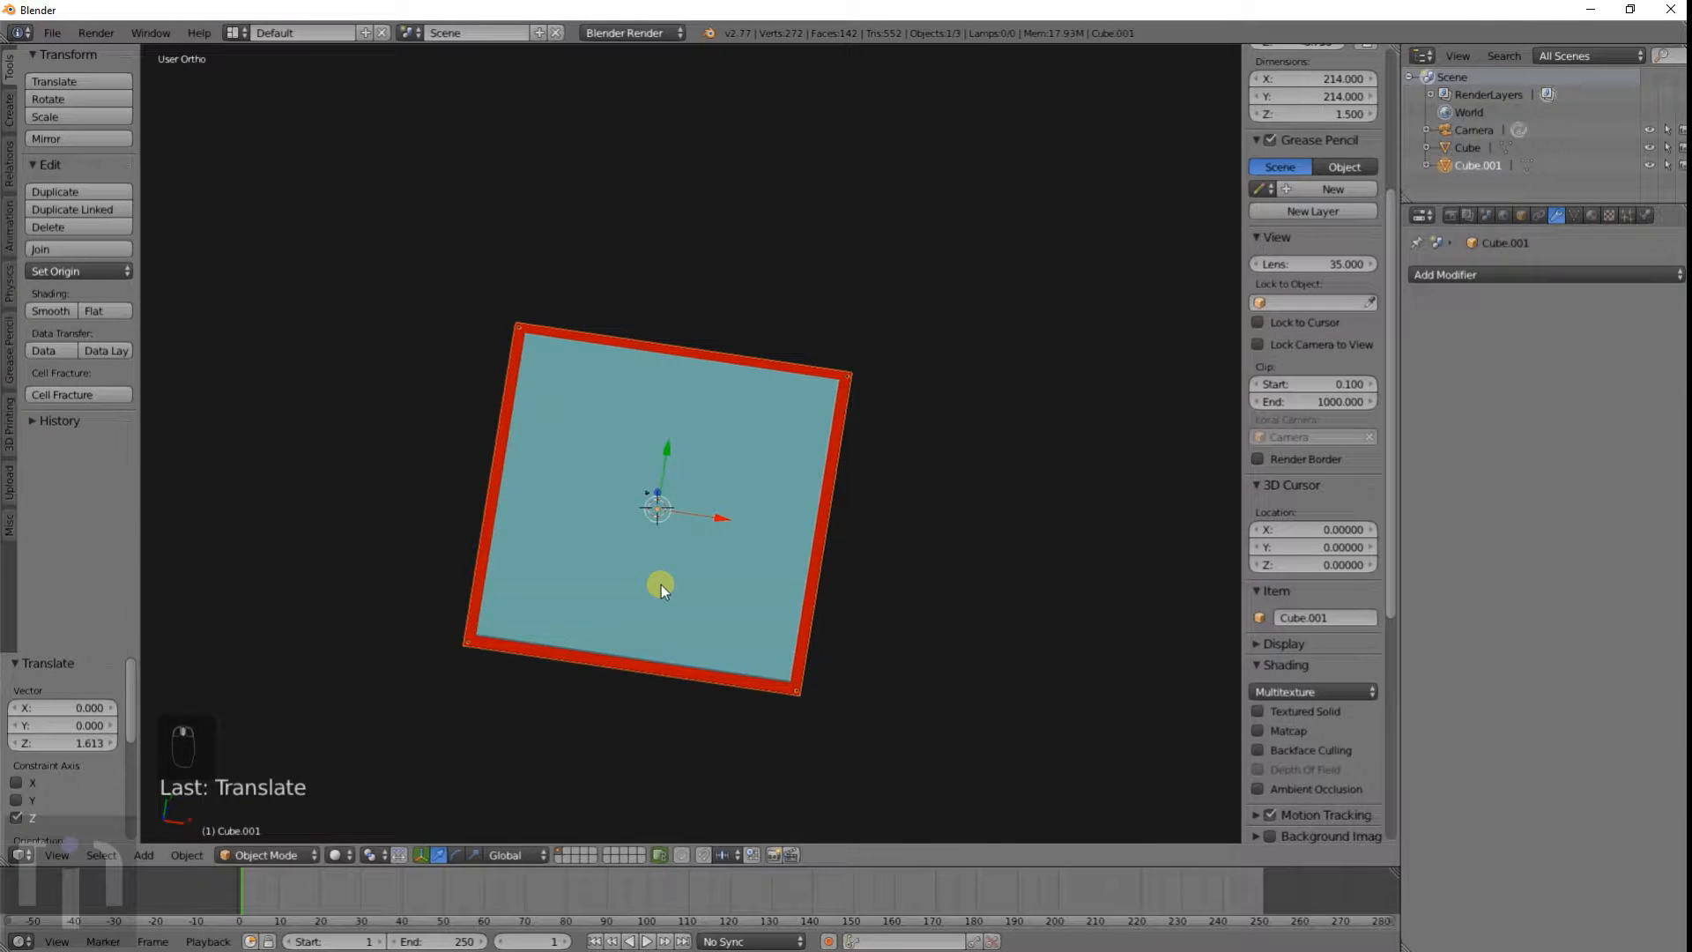
key("KP_7")
scroll(688, 480, "down", 4)
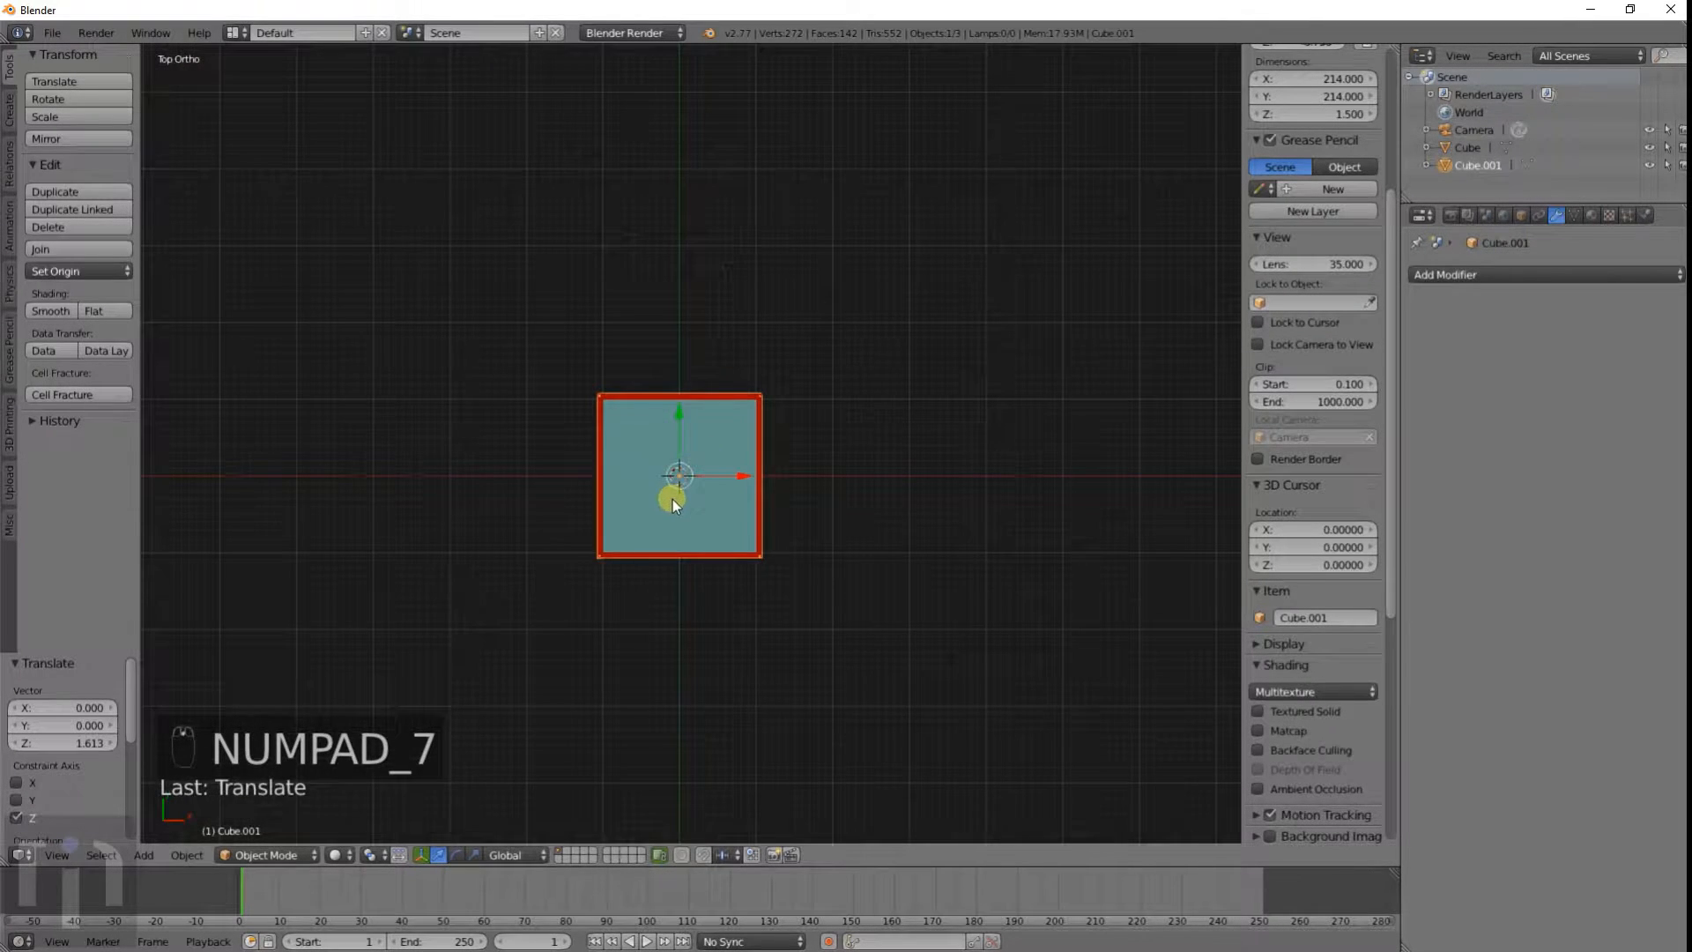
scroll(696, 505, "up", 4)
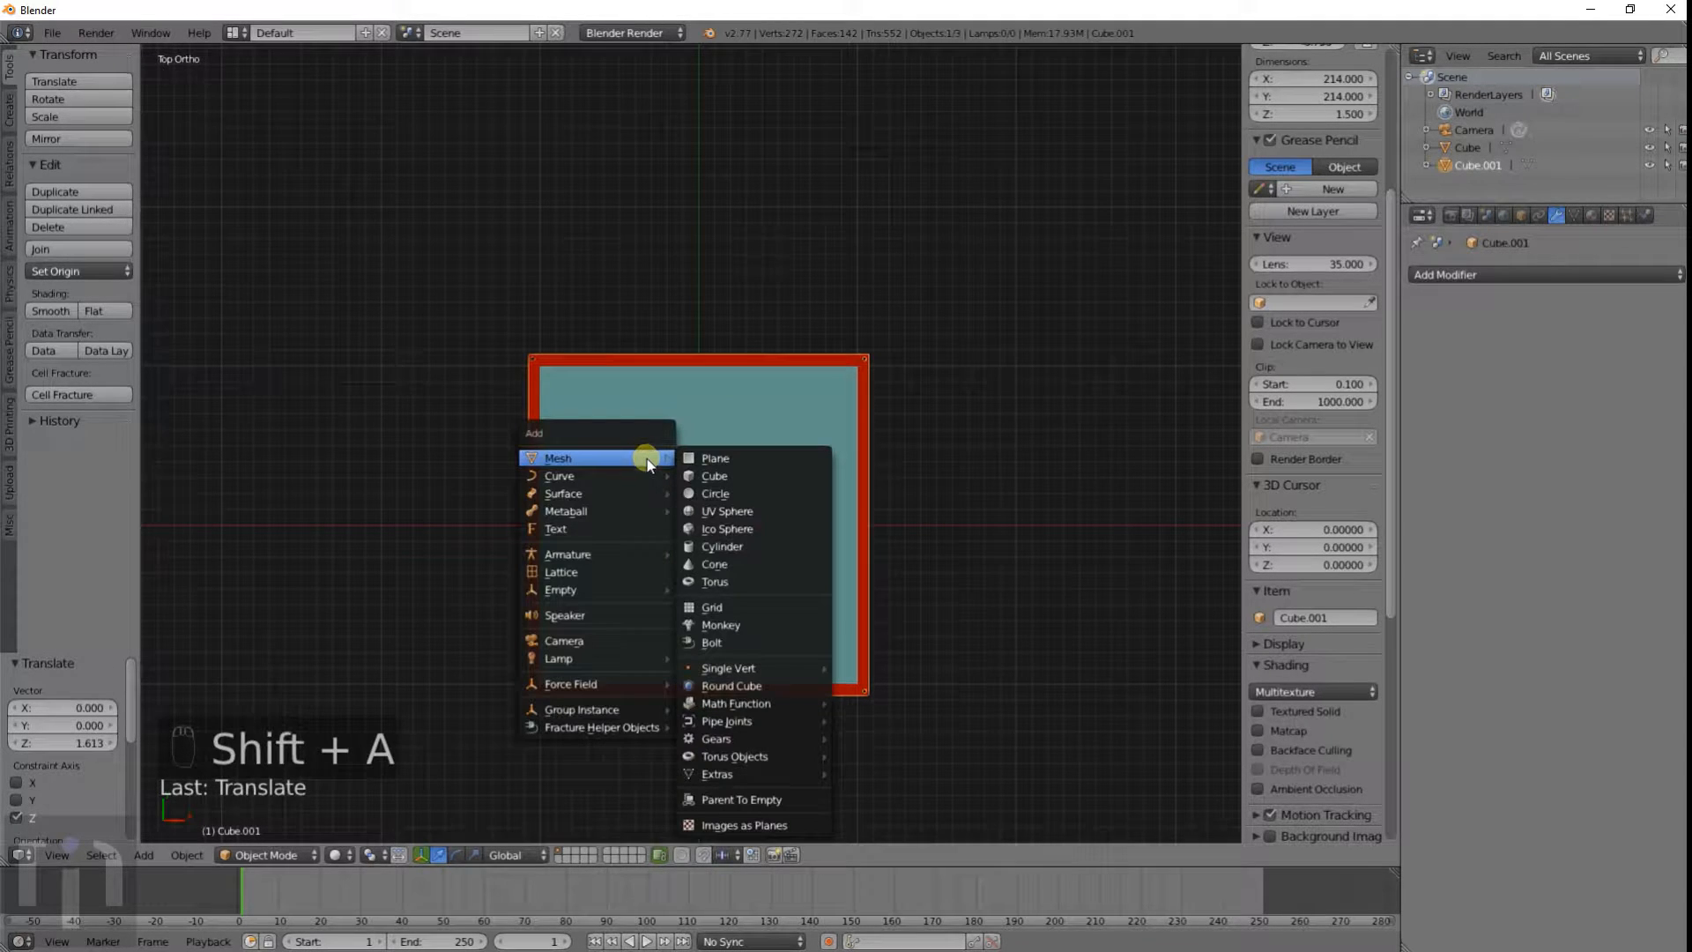
left_click(730, 546)
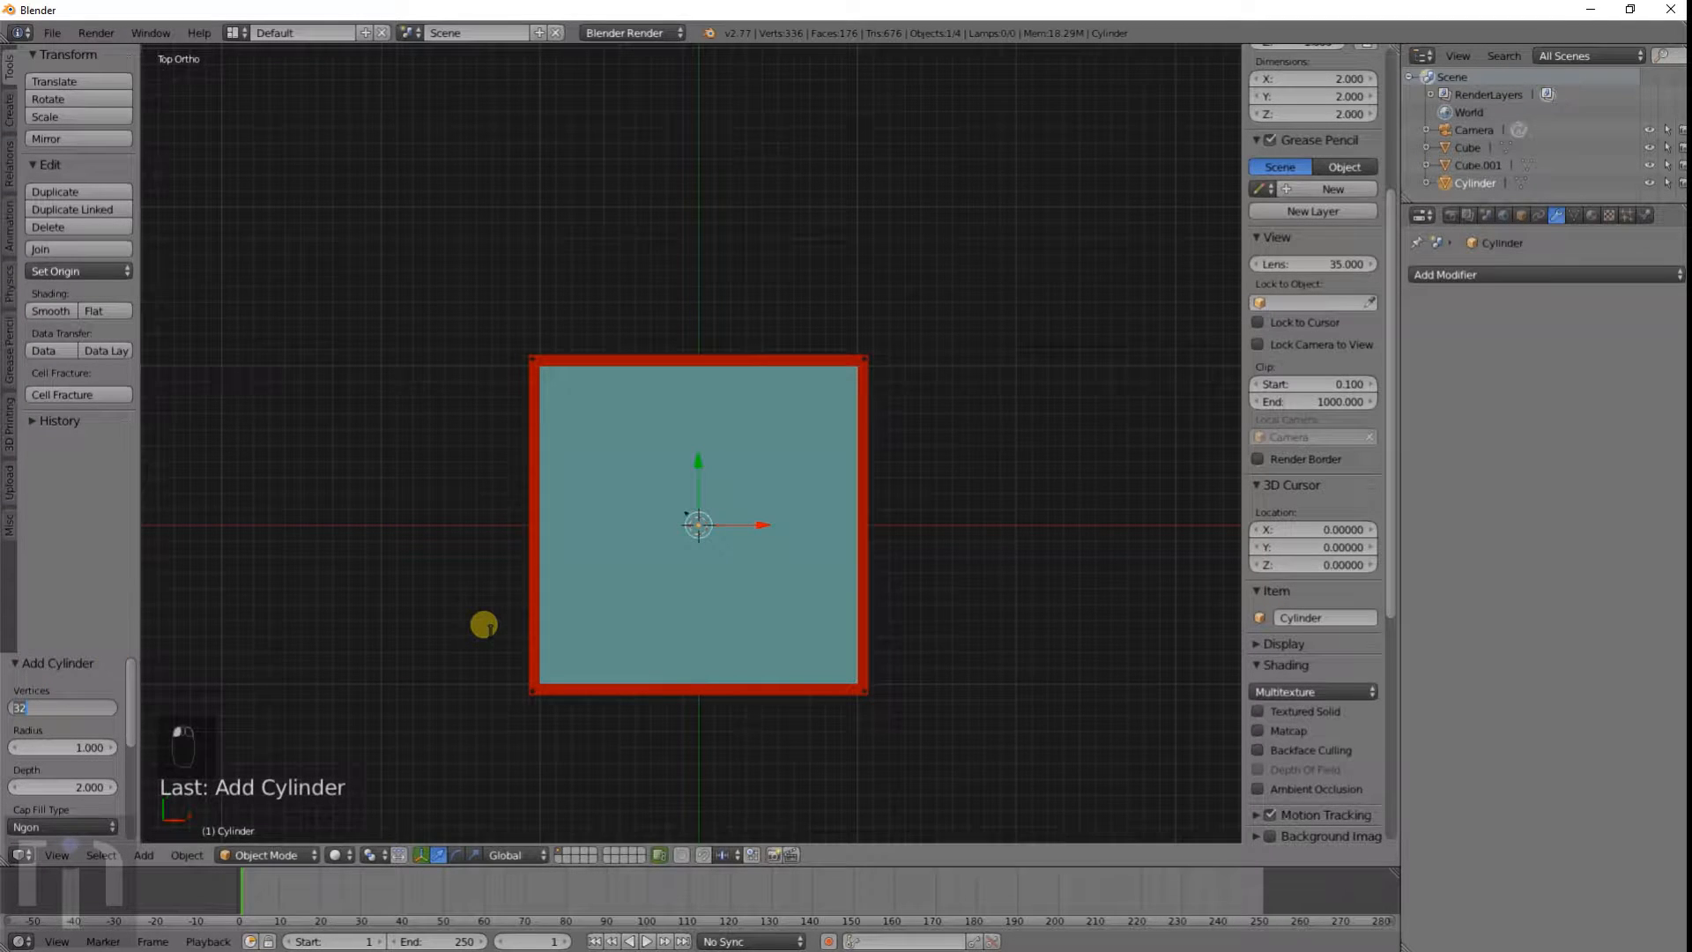
type("64")
key("Return")
Step: Switch the viewport to wireframe and rotate the new cylinder 90° about the X axis
key("z")
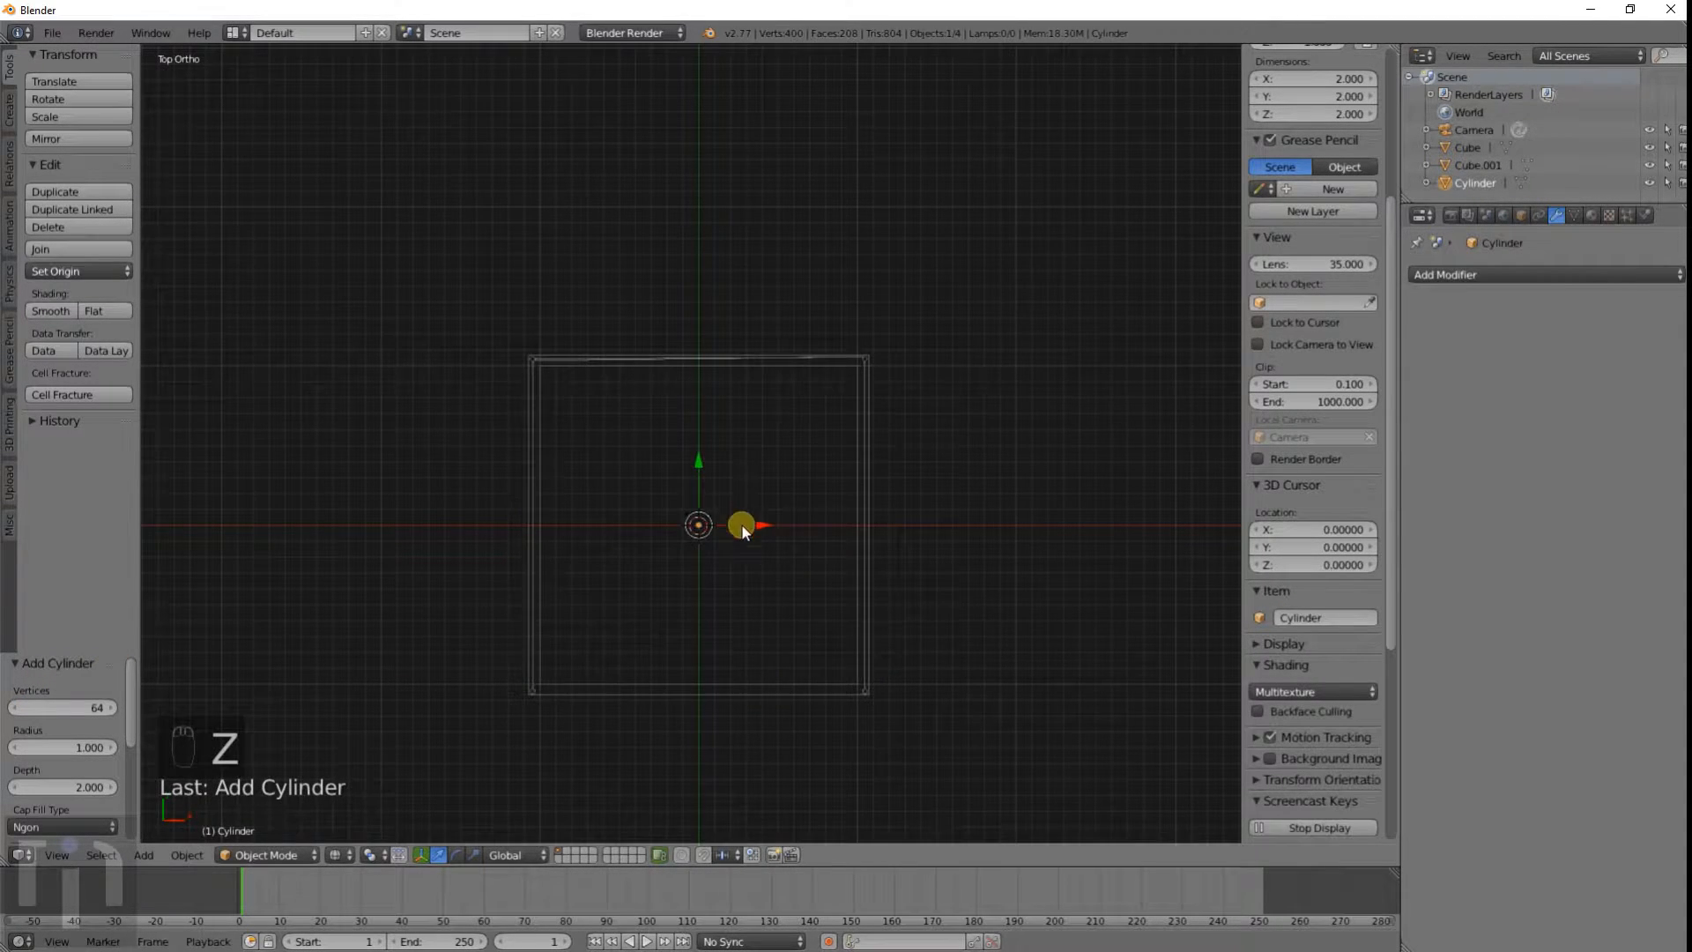
scroll(732, 563, "up", 5)
middle_click_drag(783, 711, 783, 602, "shift")
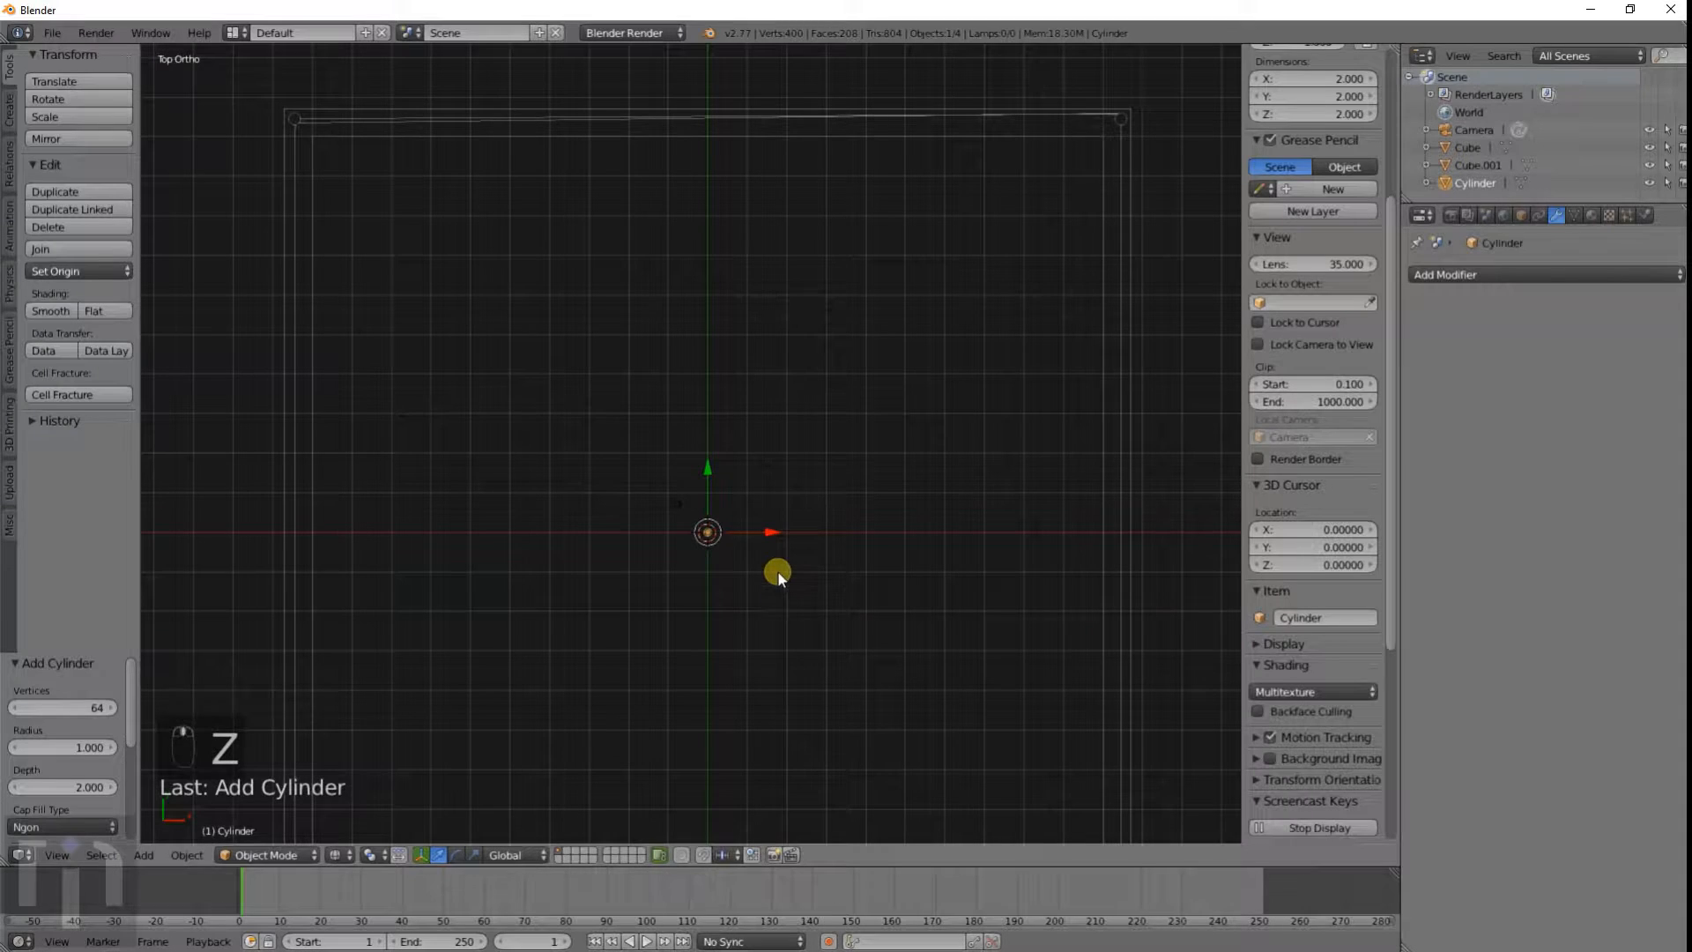
key("r")
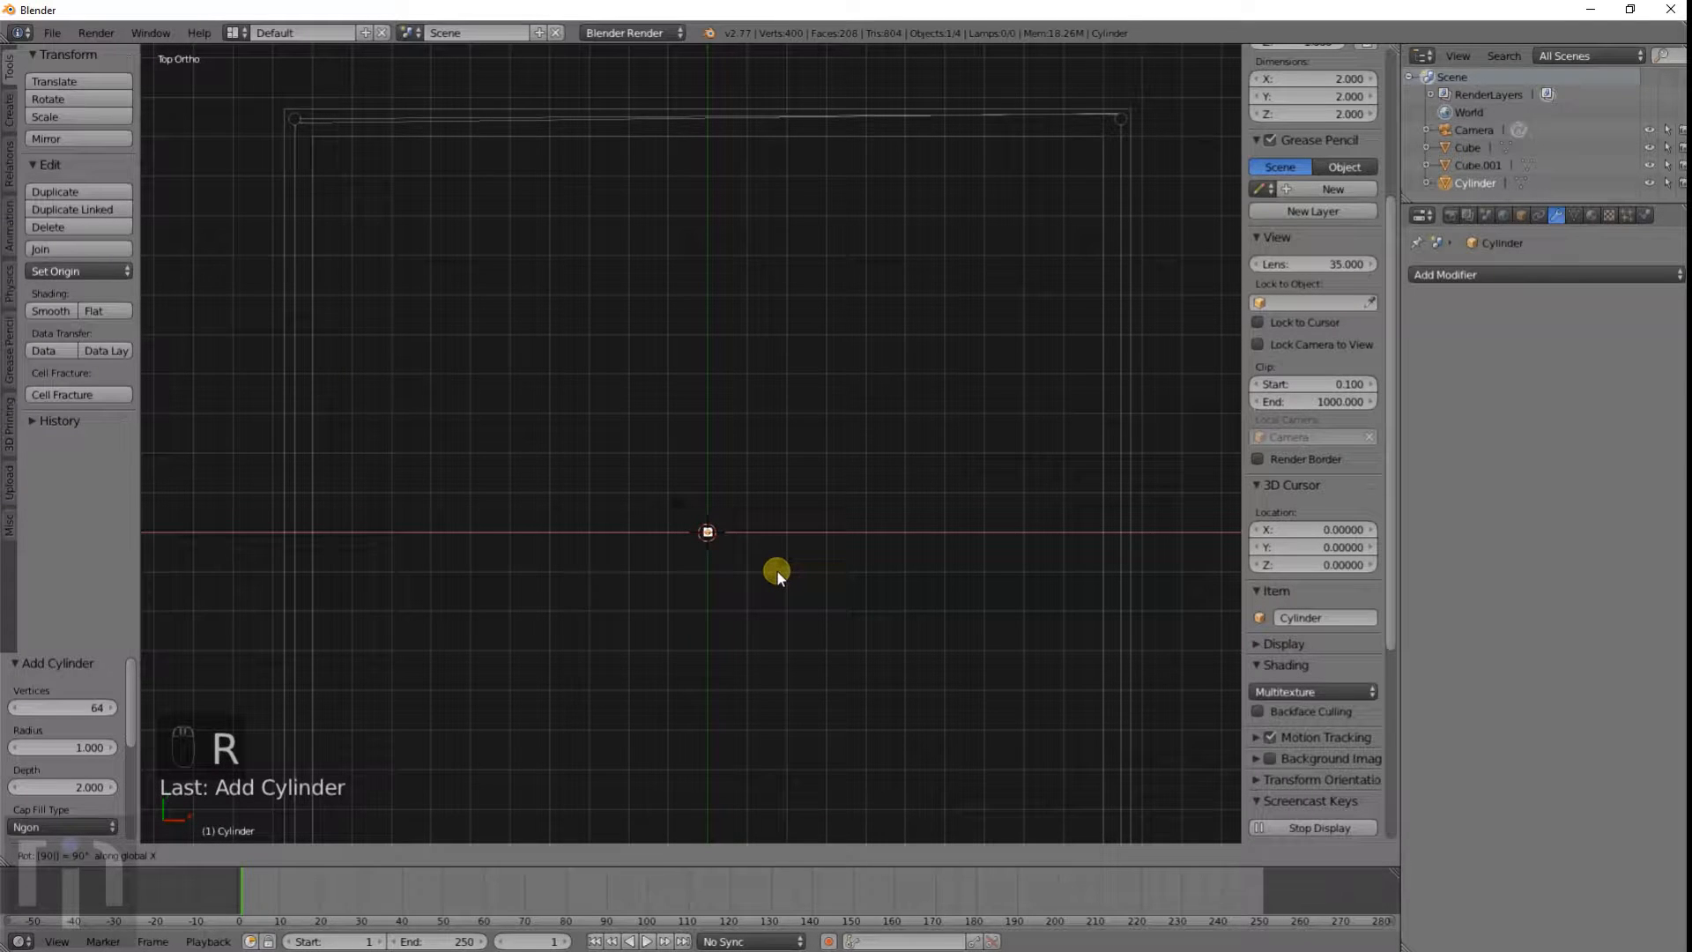
key("Return")
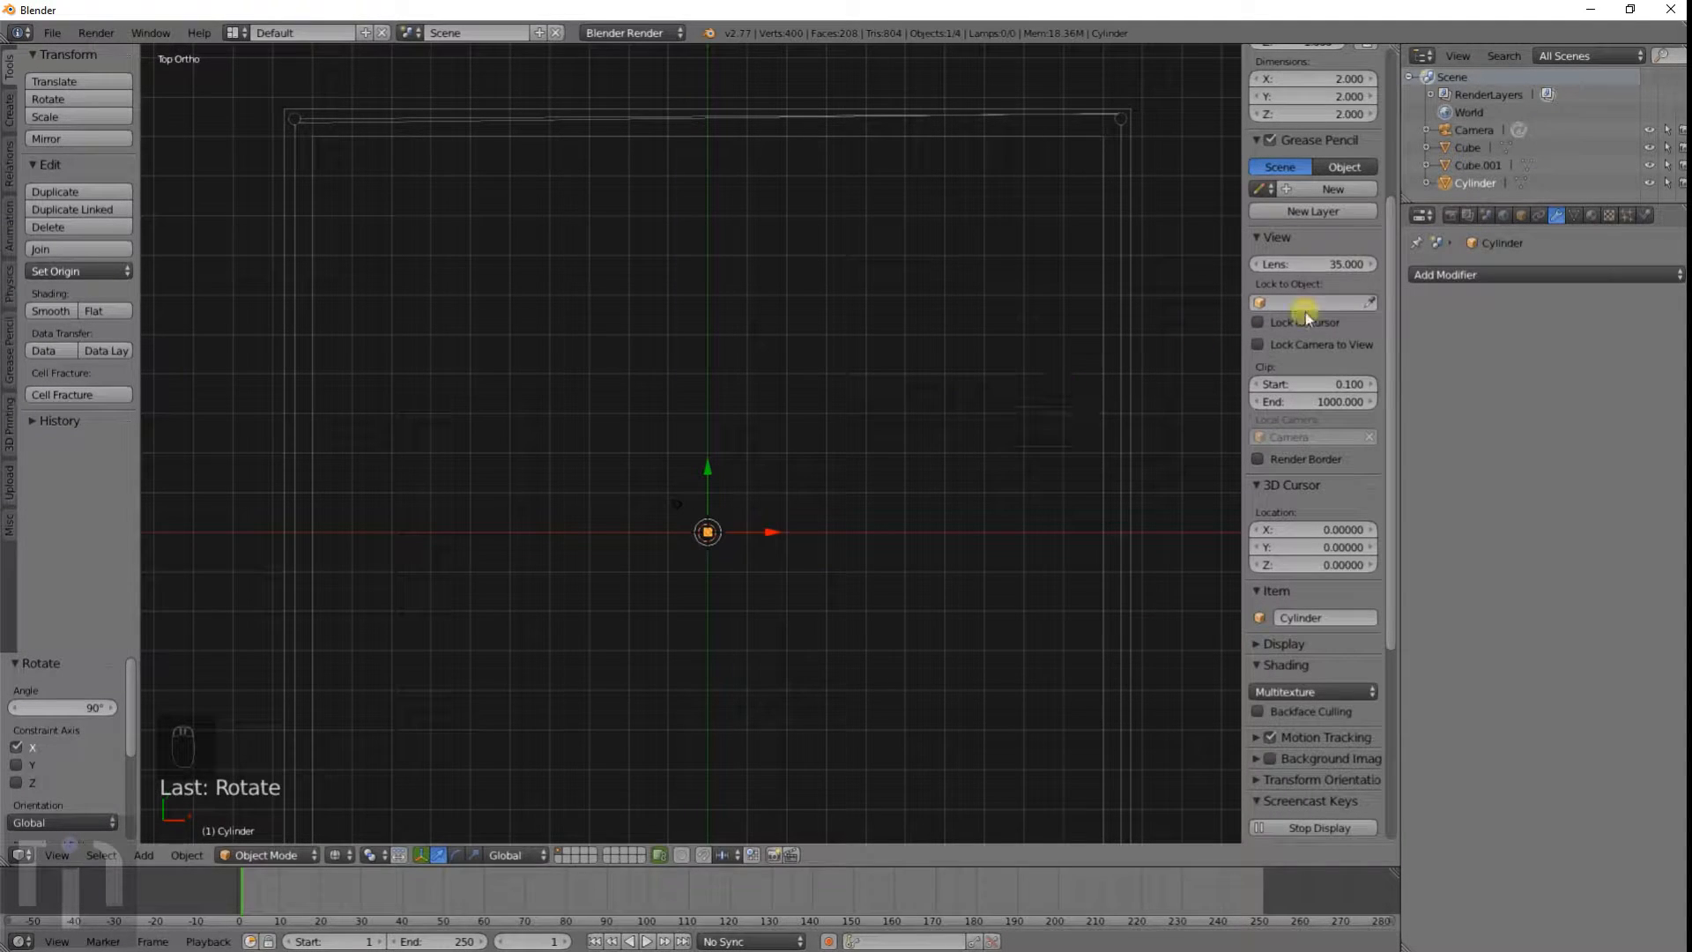
Step: Set the cylinder's dimensions to X 8, Y 8 and Z 300 to form a long rod
scroll(1349, 352, "up", 6)
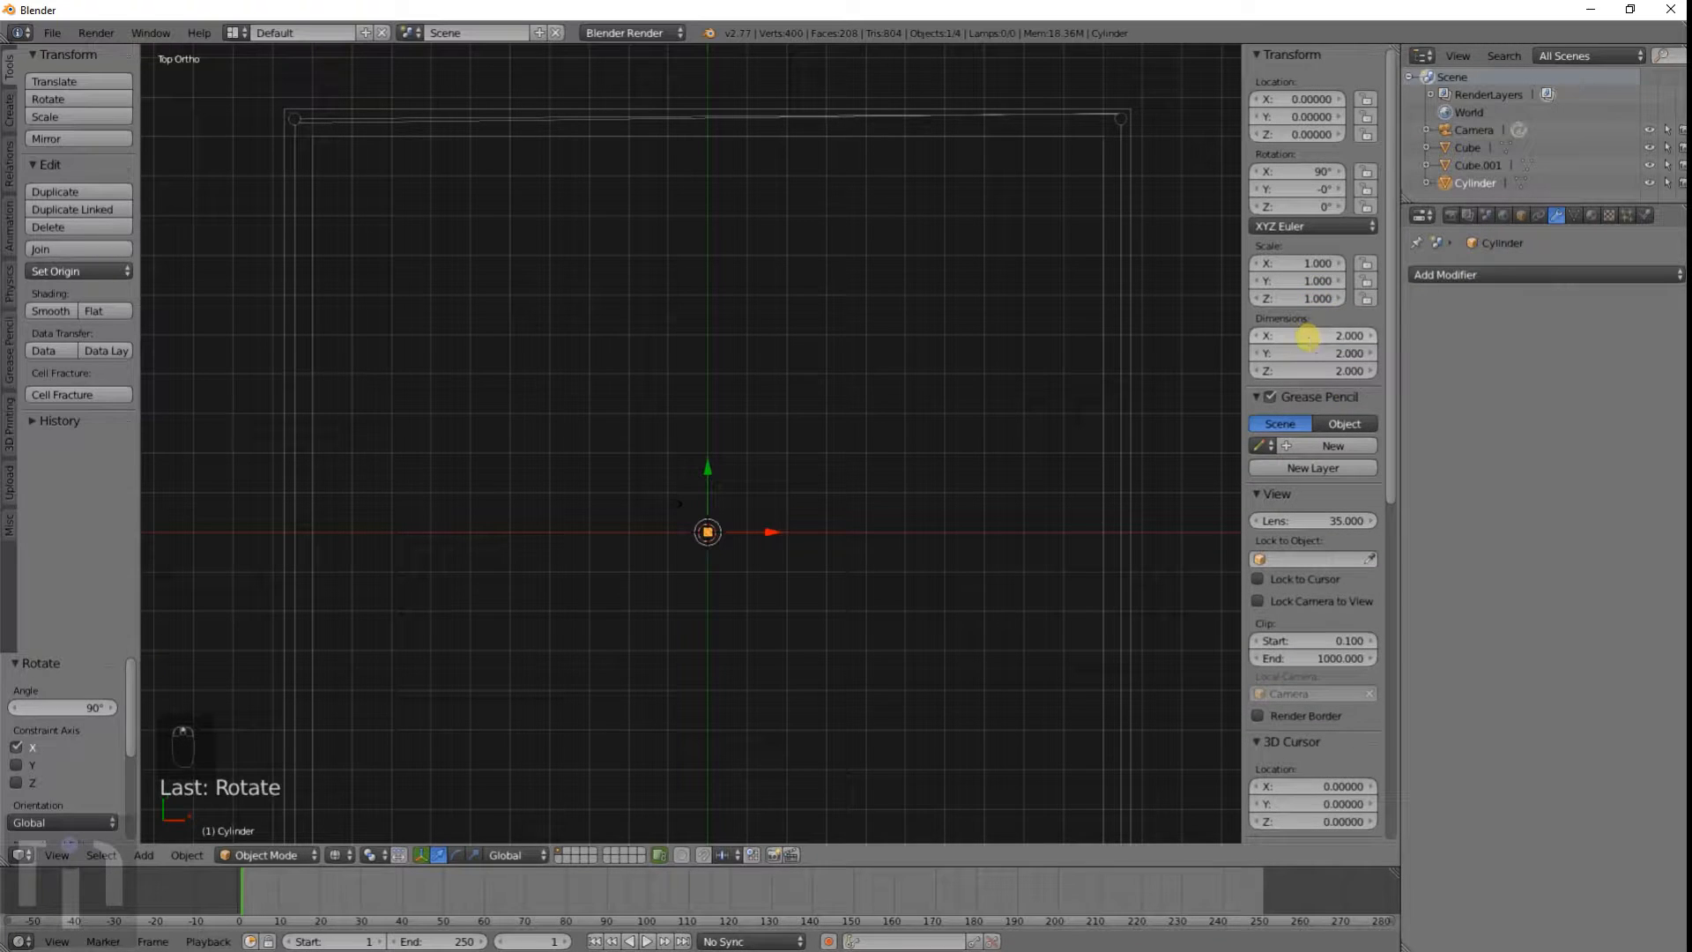
left_click(1308, 336)
key("Tab")
key("Tab")
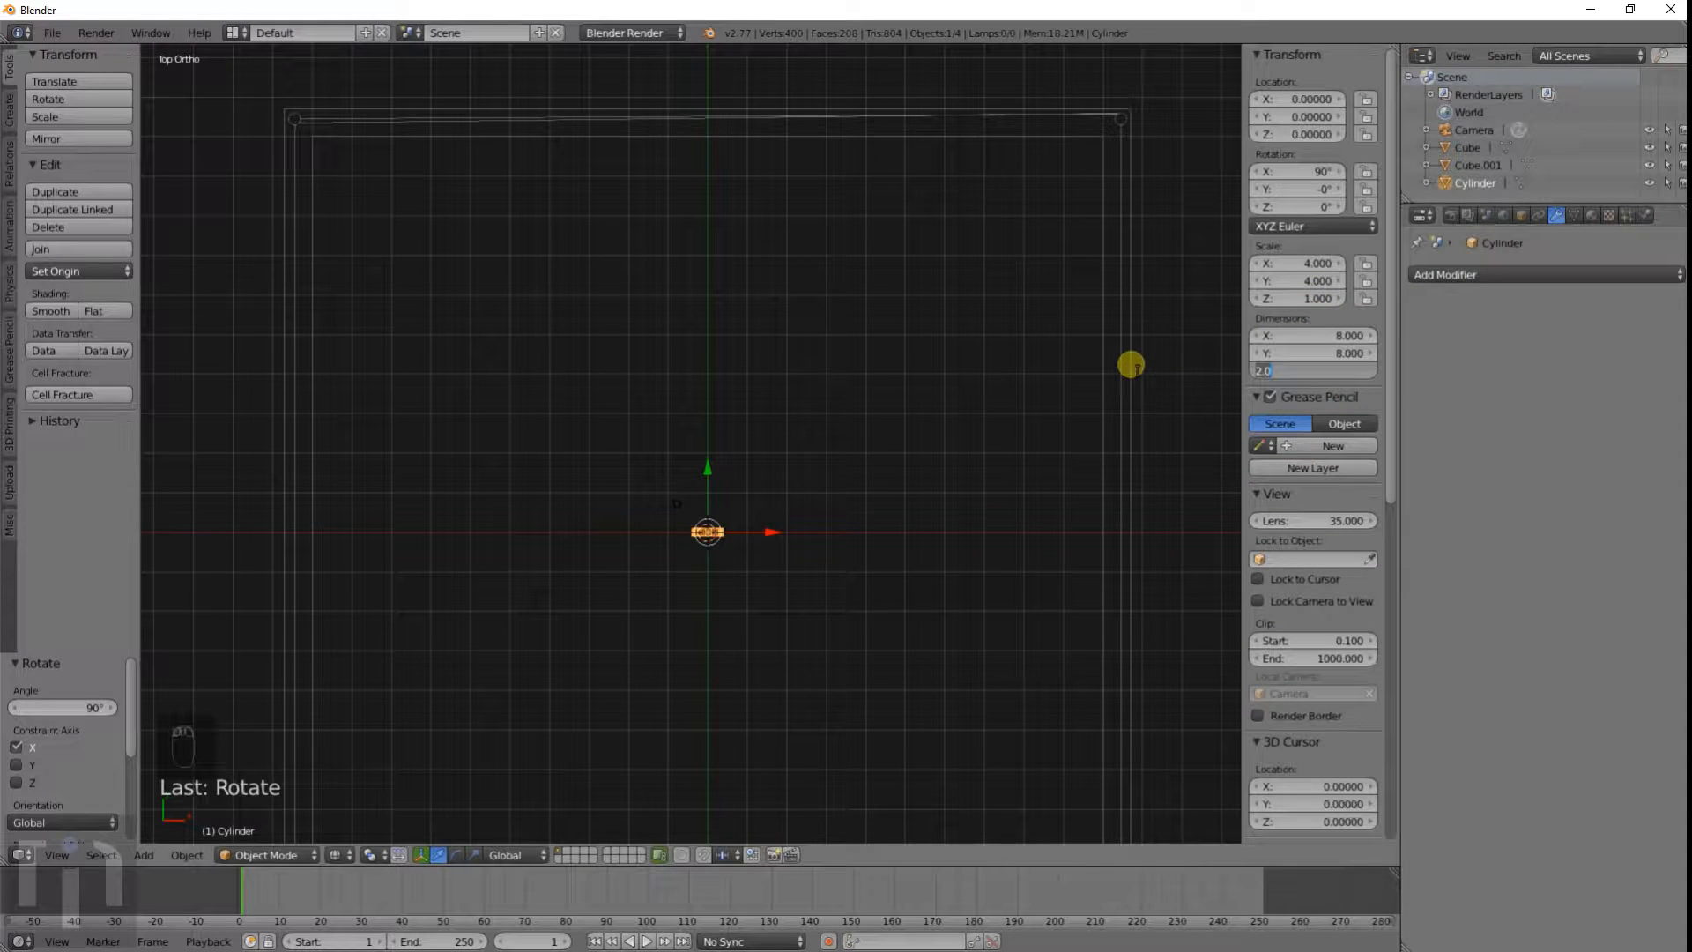
type("300")
key("Return")
scroll(675, 585, "down", 6)
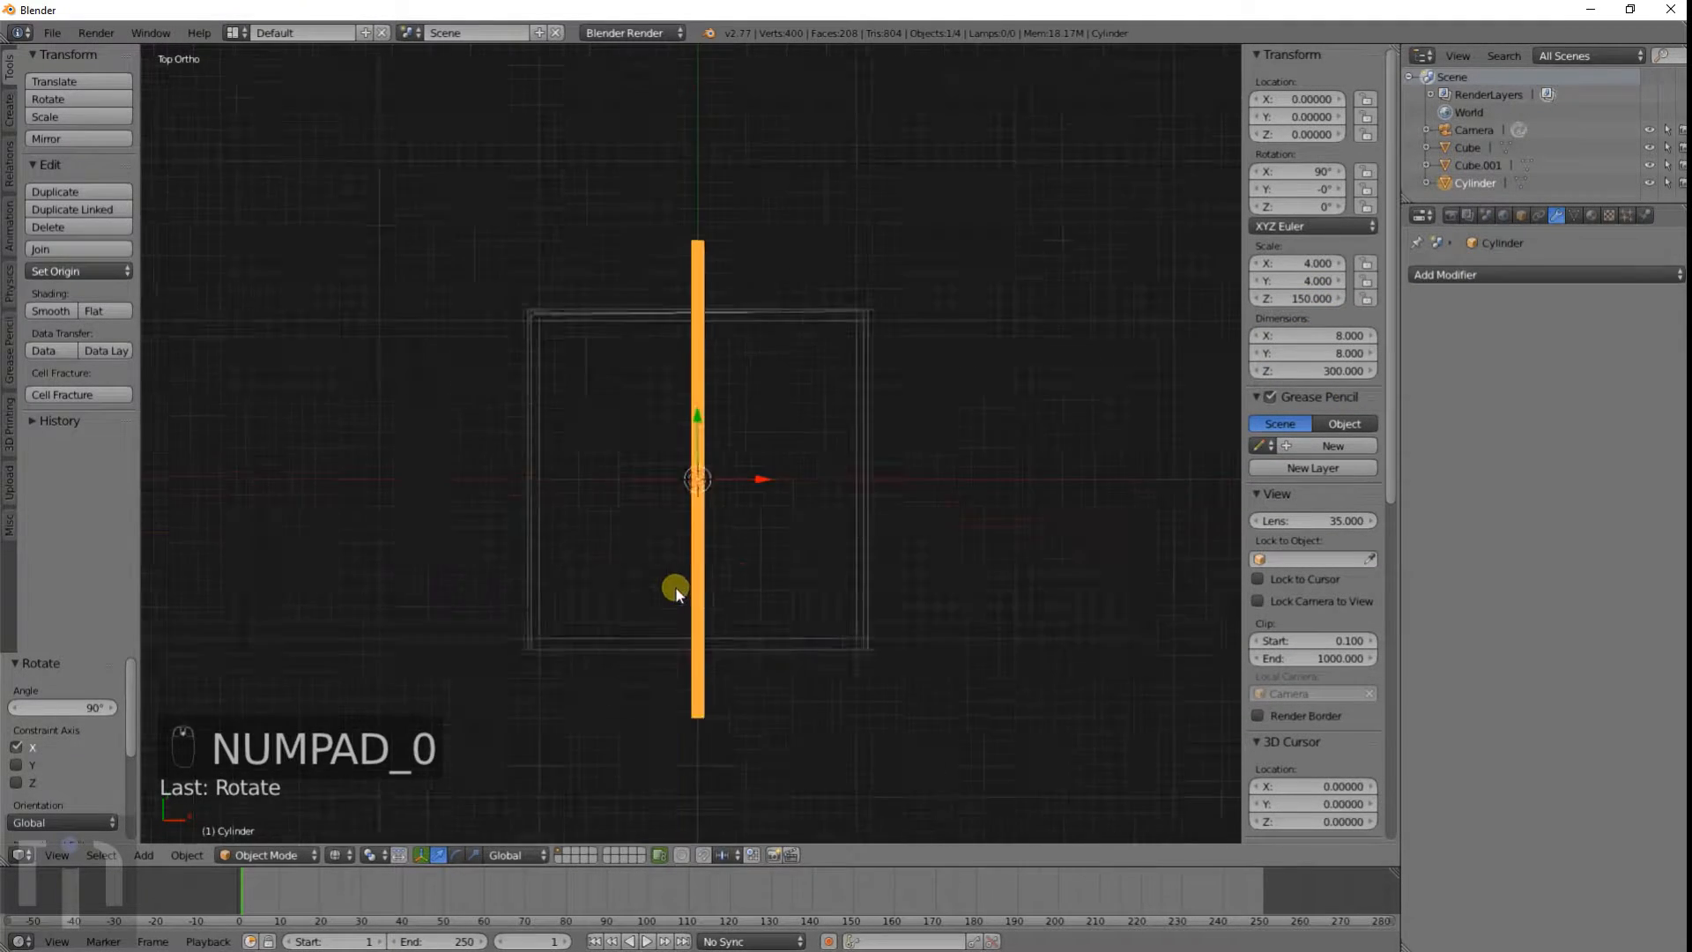
Step: Set the rod's X location to 165, placing it beside the plates
scroll(749, 521, "up", 3)
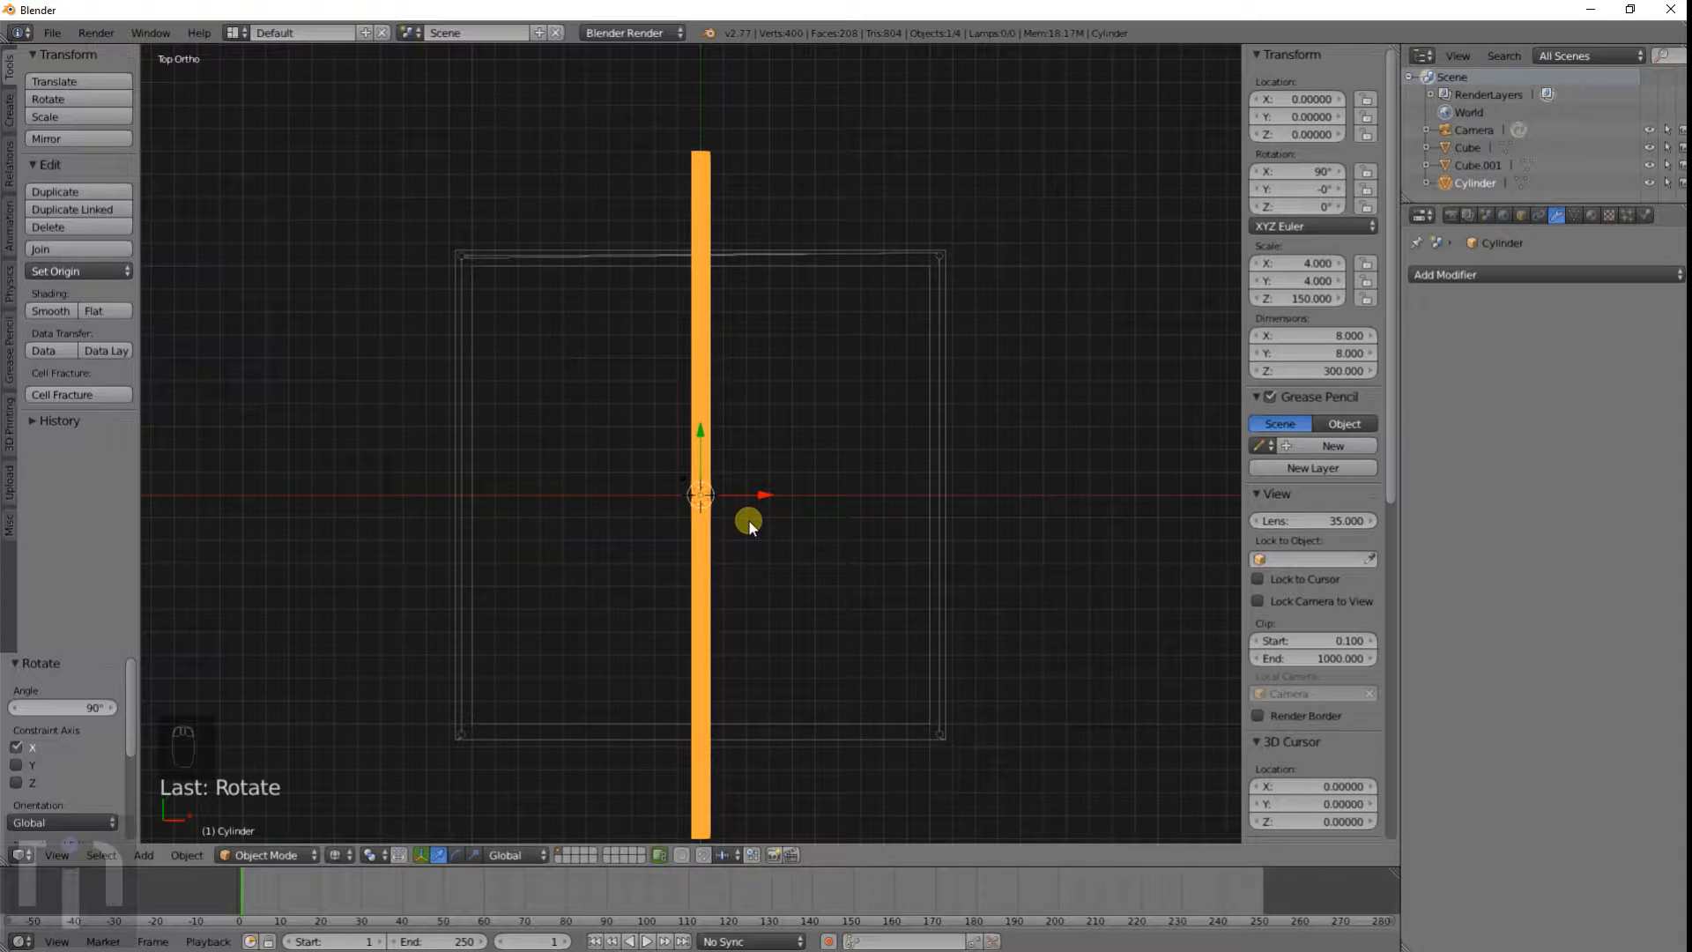
scroll(679, 446, "up", 2)
scroll(1001, 414, "down", 4)
middle_click_drag(1001, 414, 1140, 358, "shift")
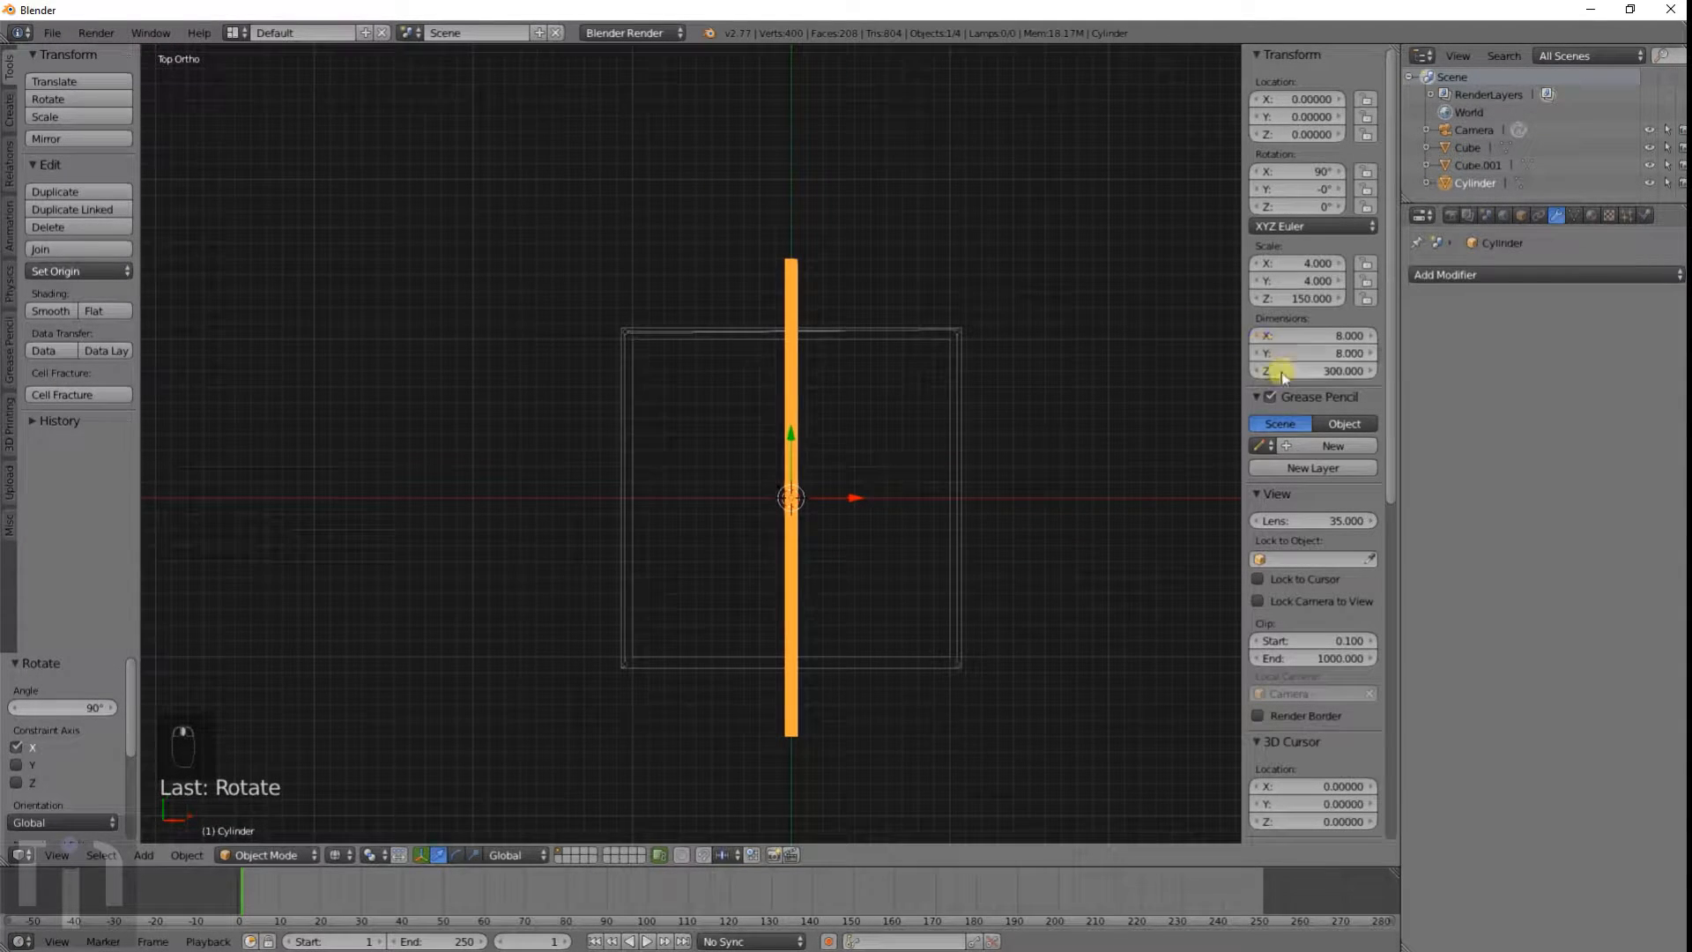
left_click(1296, 99)
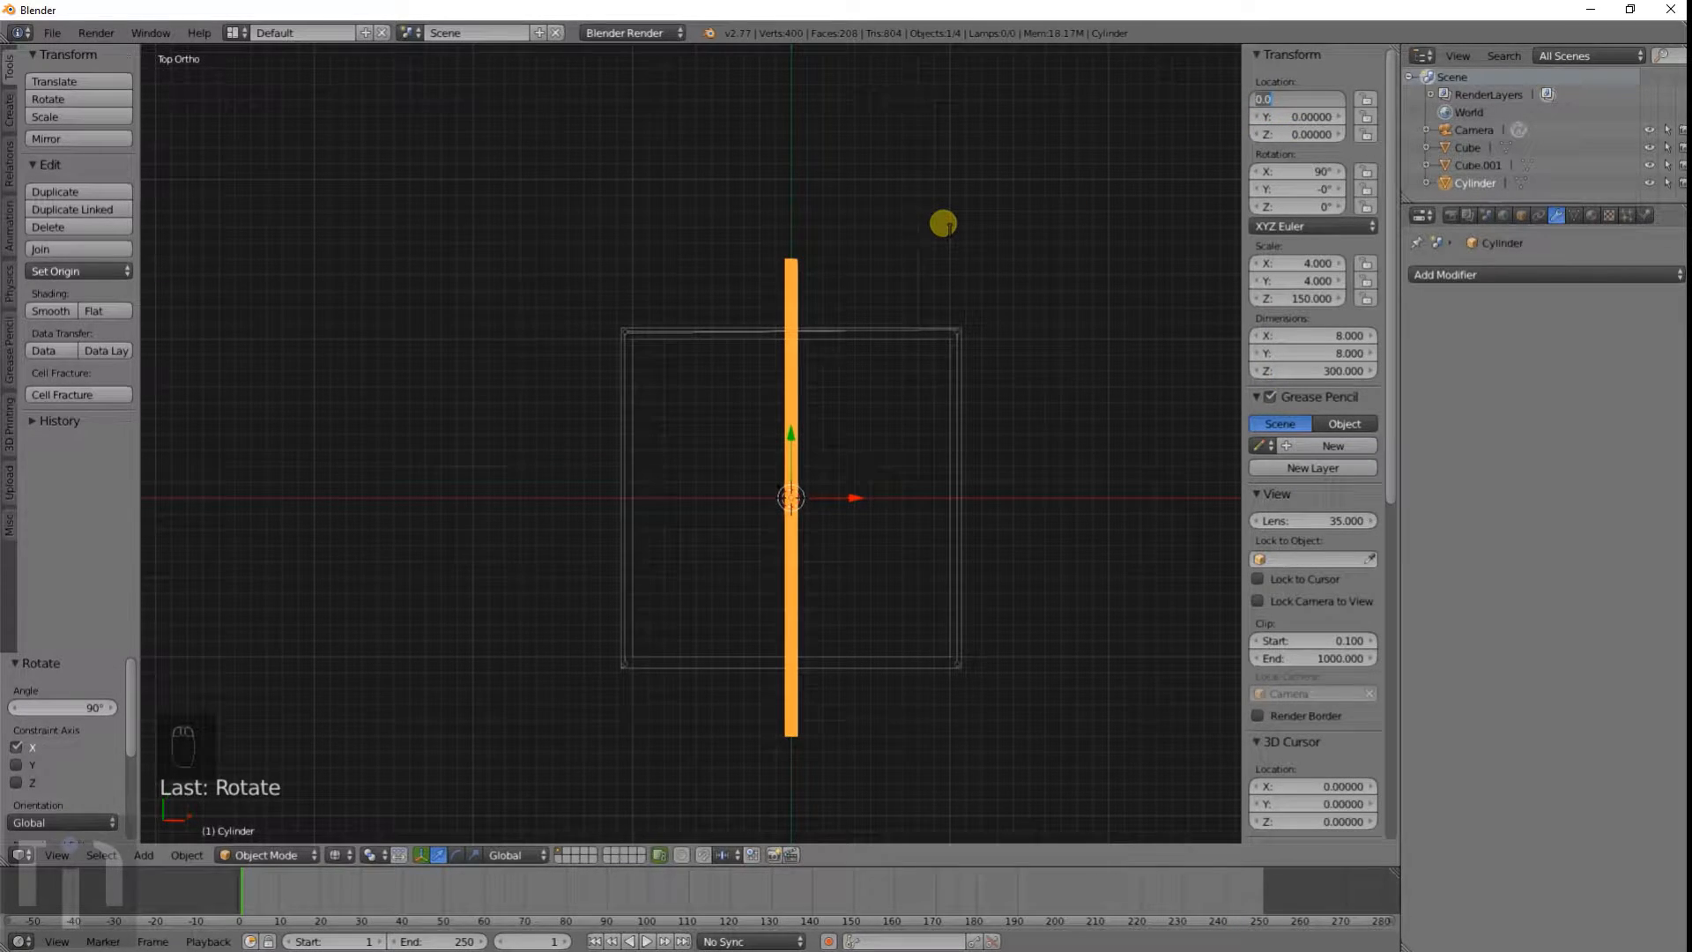
key("Return")
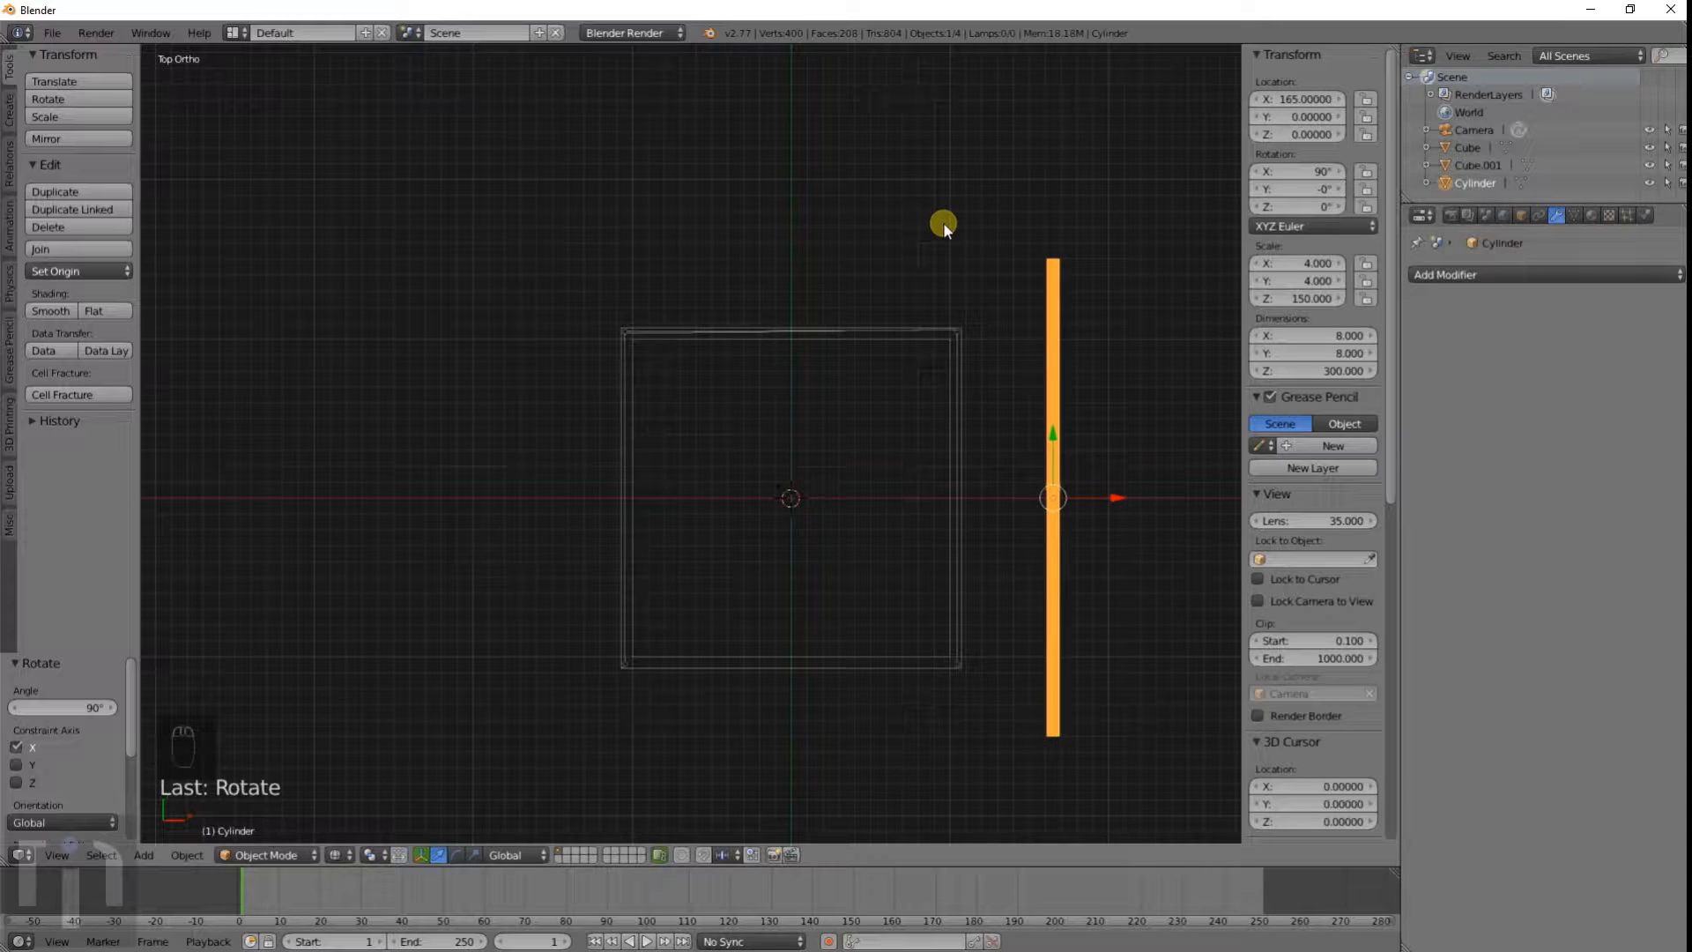
Step: Duplicate the rod in place and set the copy's X location to -165
key("shift+d")
right_click(943, 222)
left_click(1278, 99)
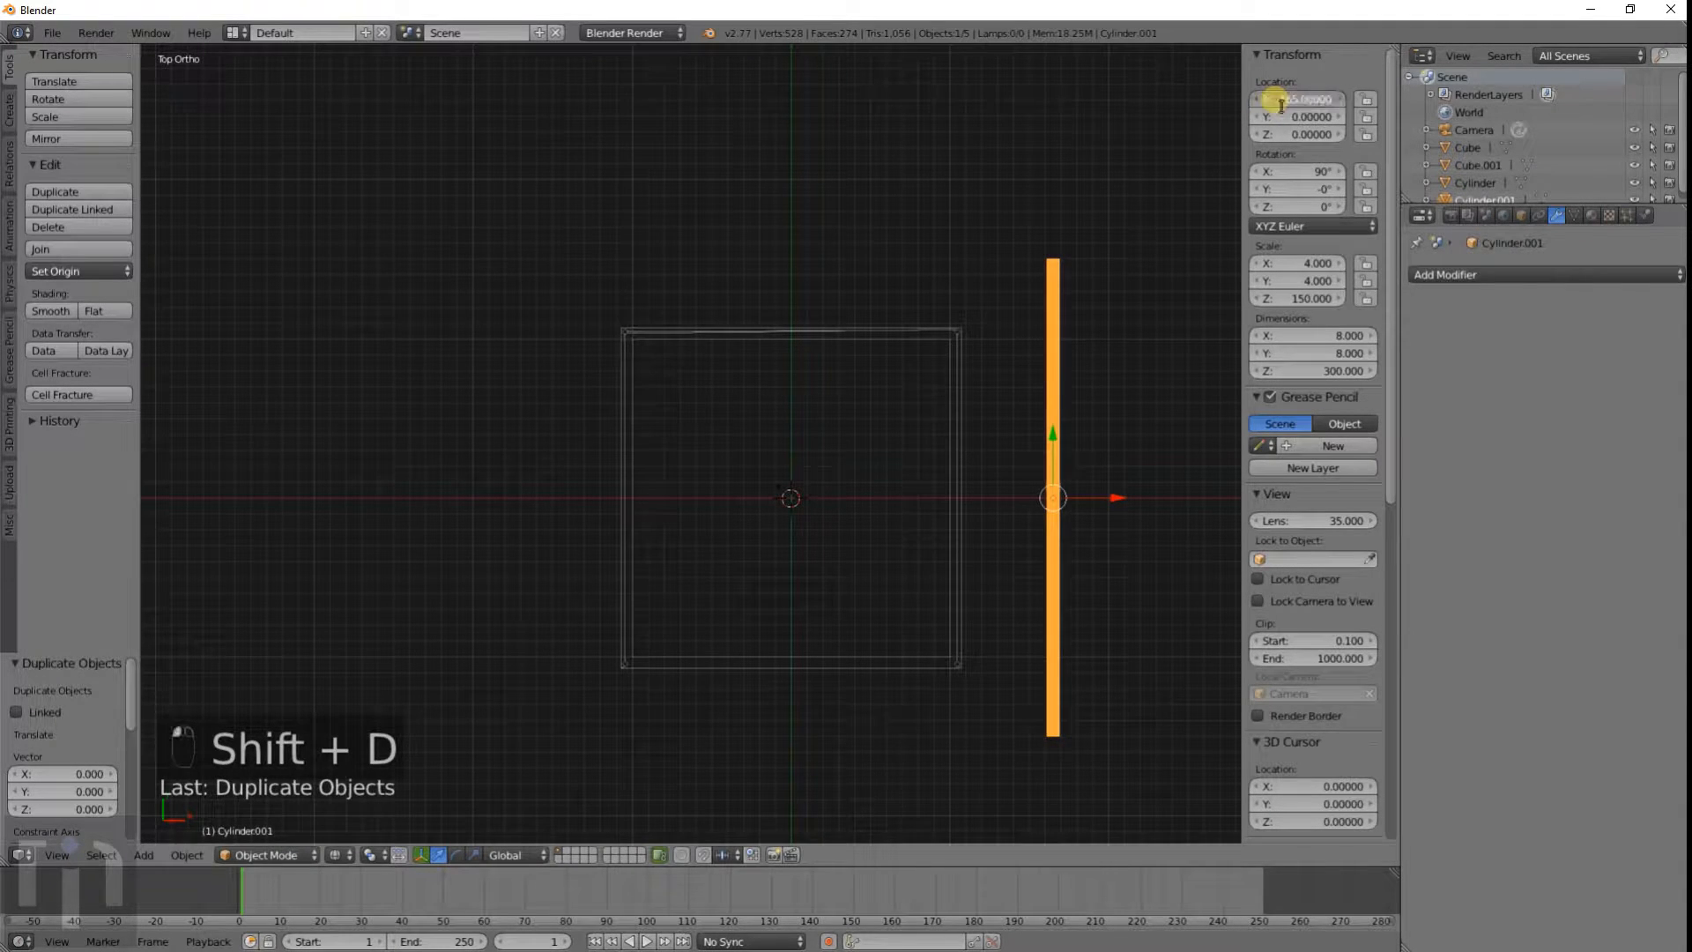
type("-165")
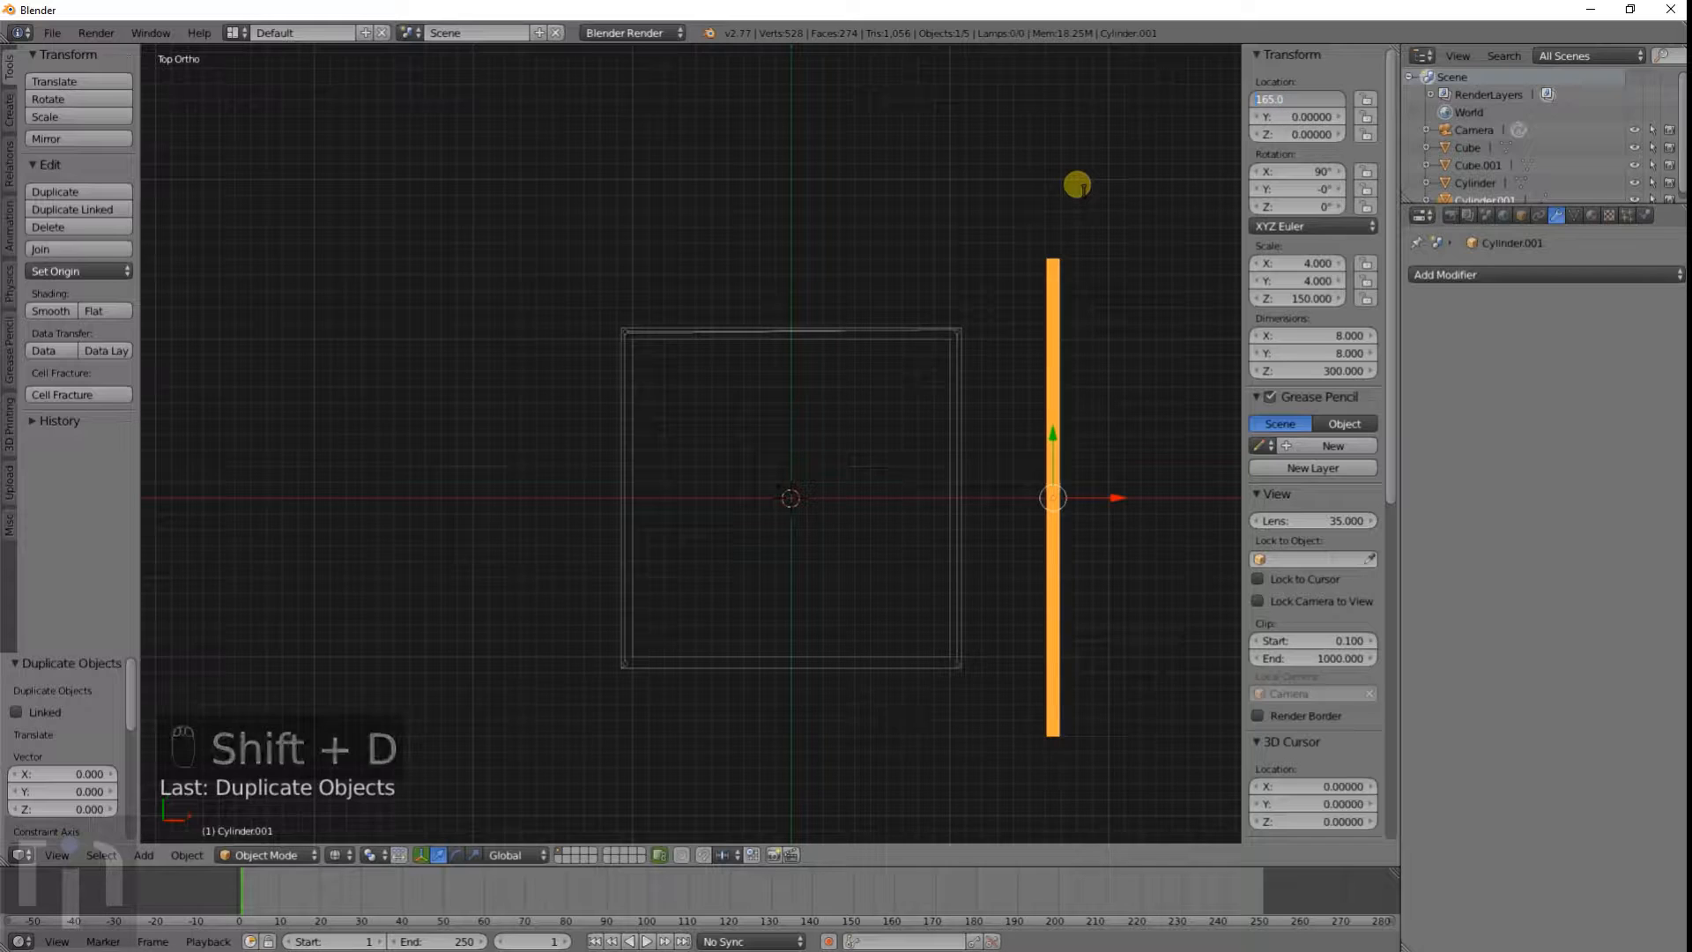
key("Return")
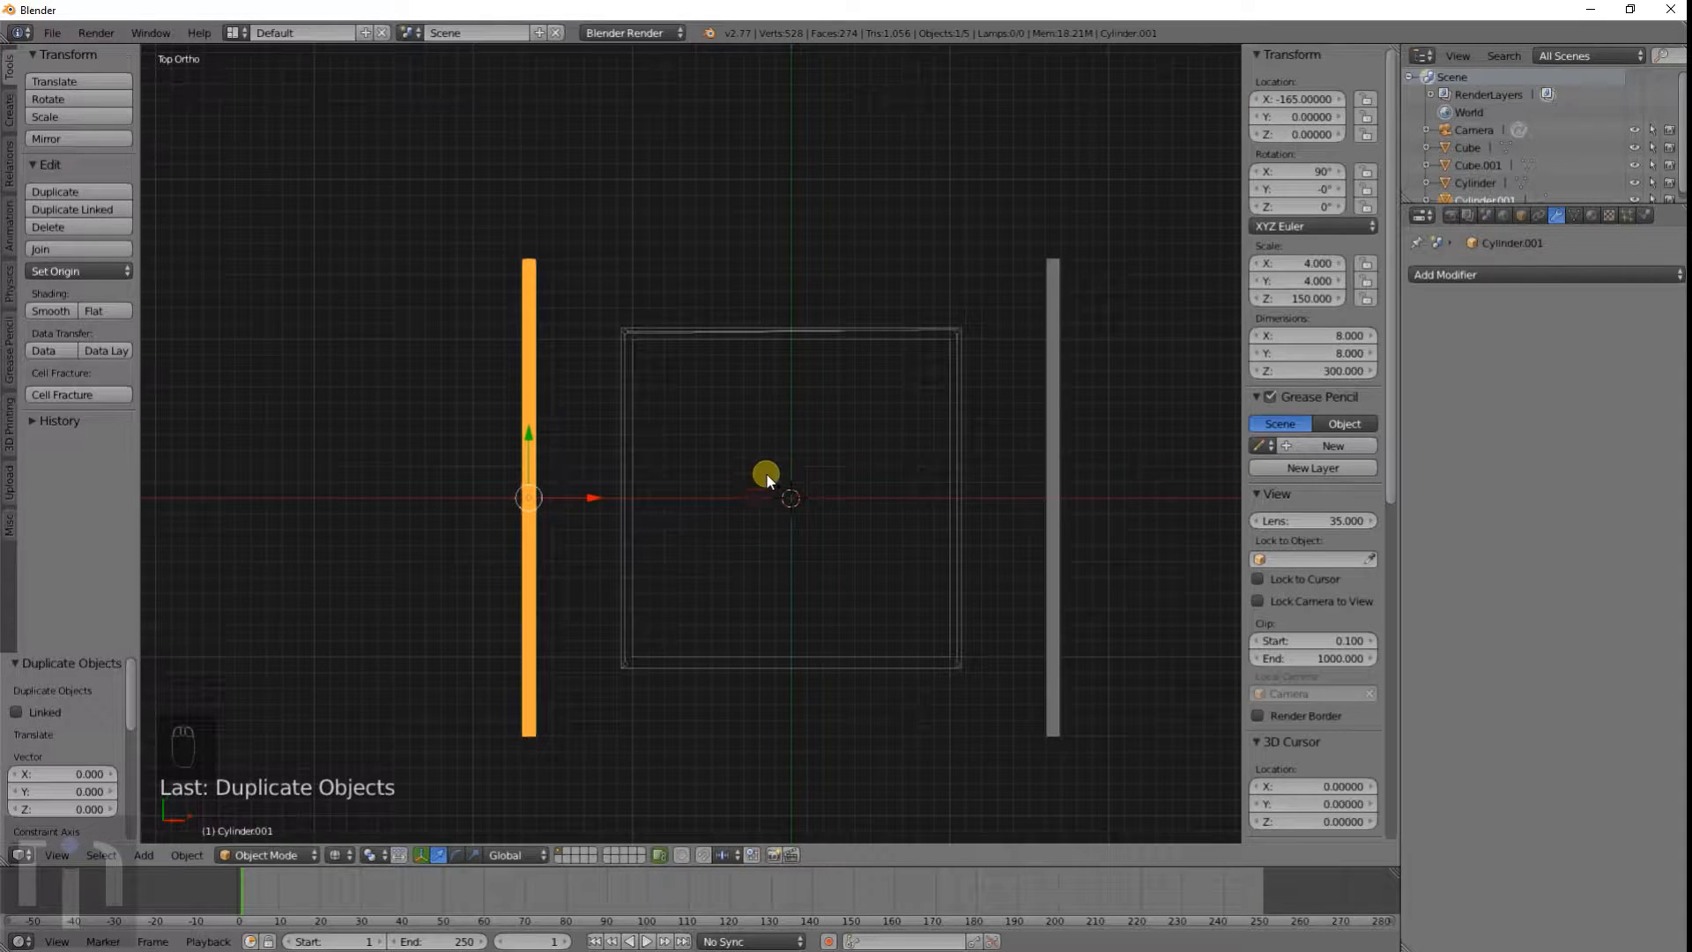
Step: Duplicate the rod at X -165, snap the 3D cursor to the scene centre, and snap the copy to the cursor
key("shift+d")
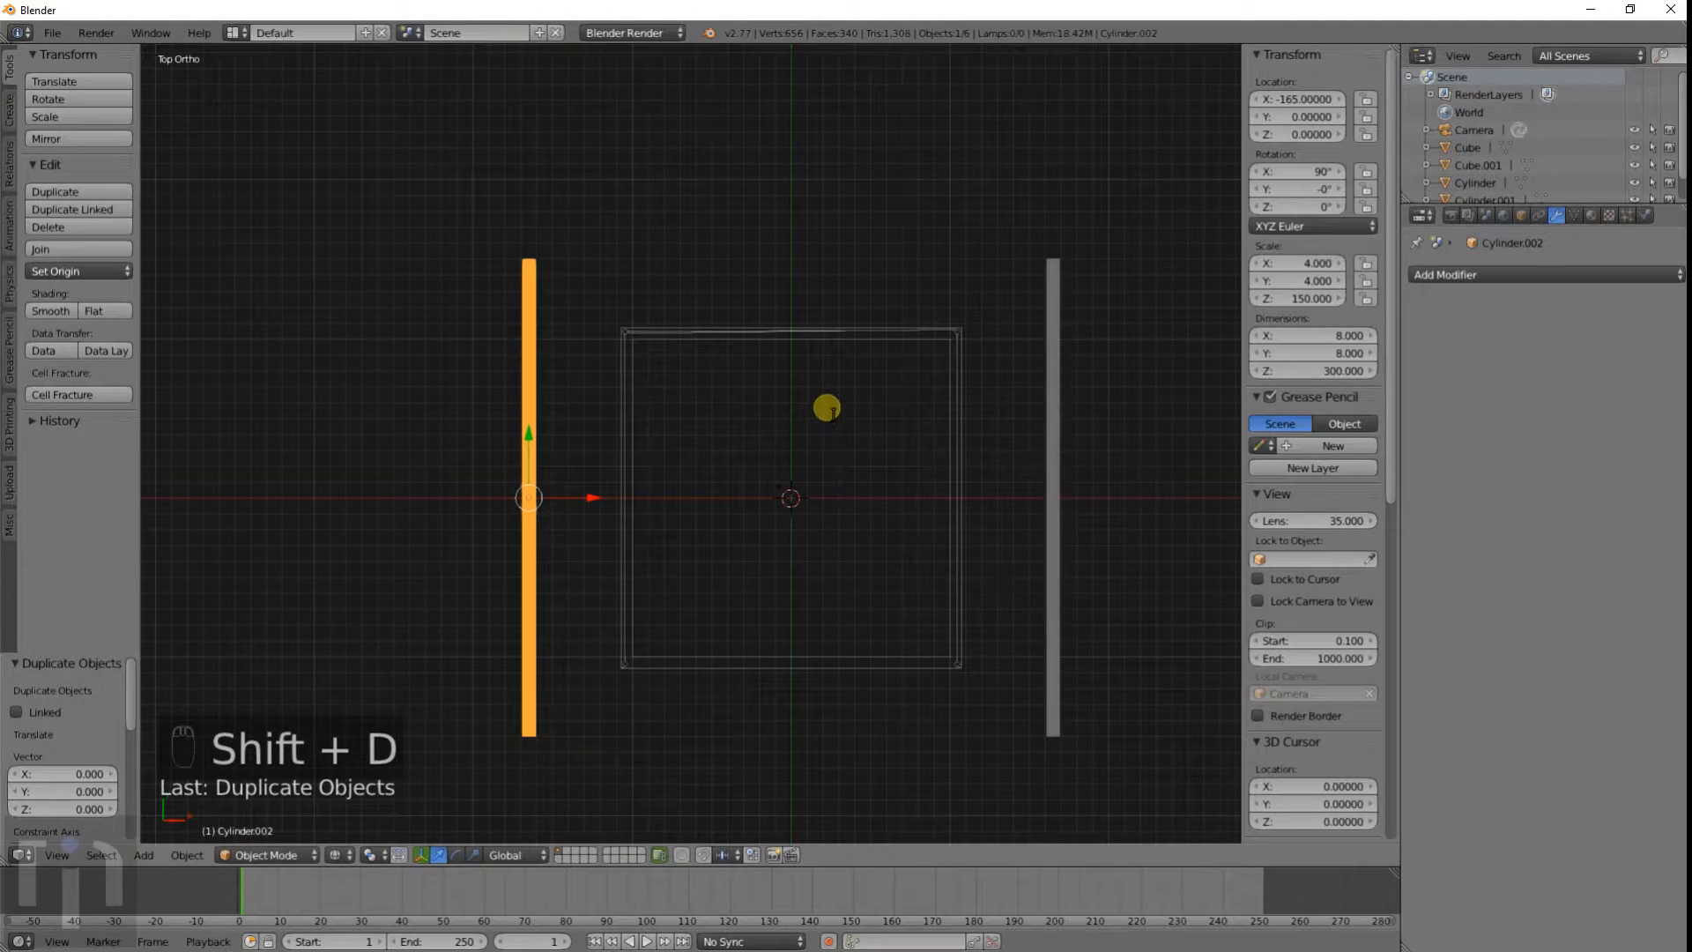
key("space")
key("Escape")
key("shift+s")
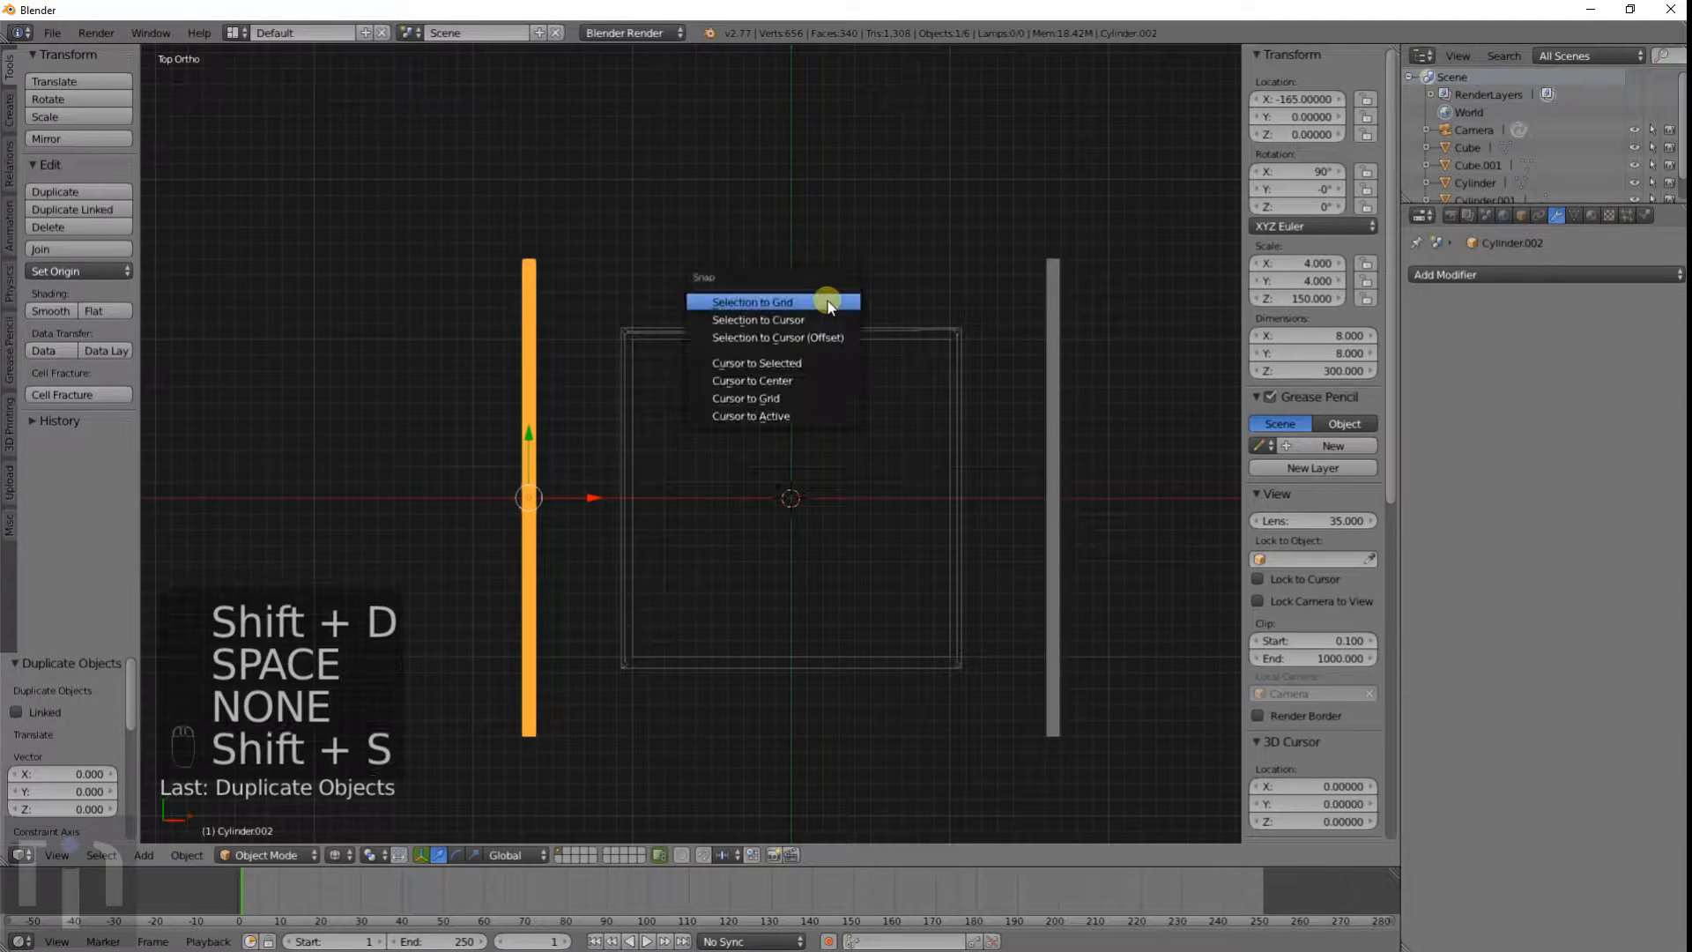
left_click(758, 380)
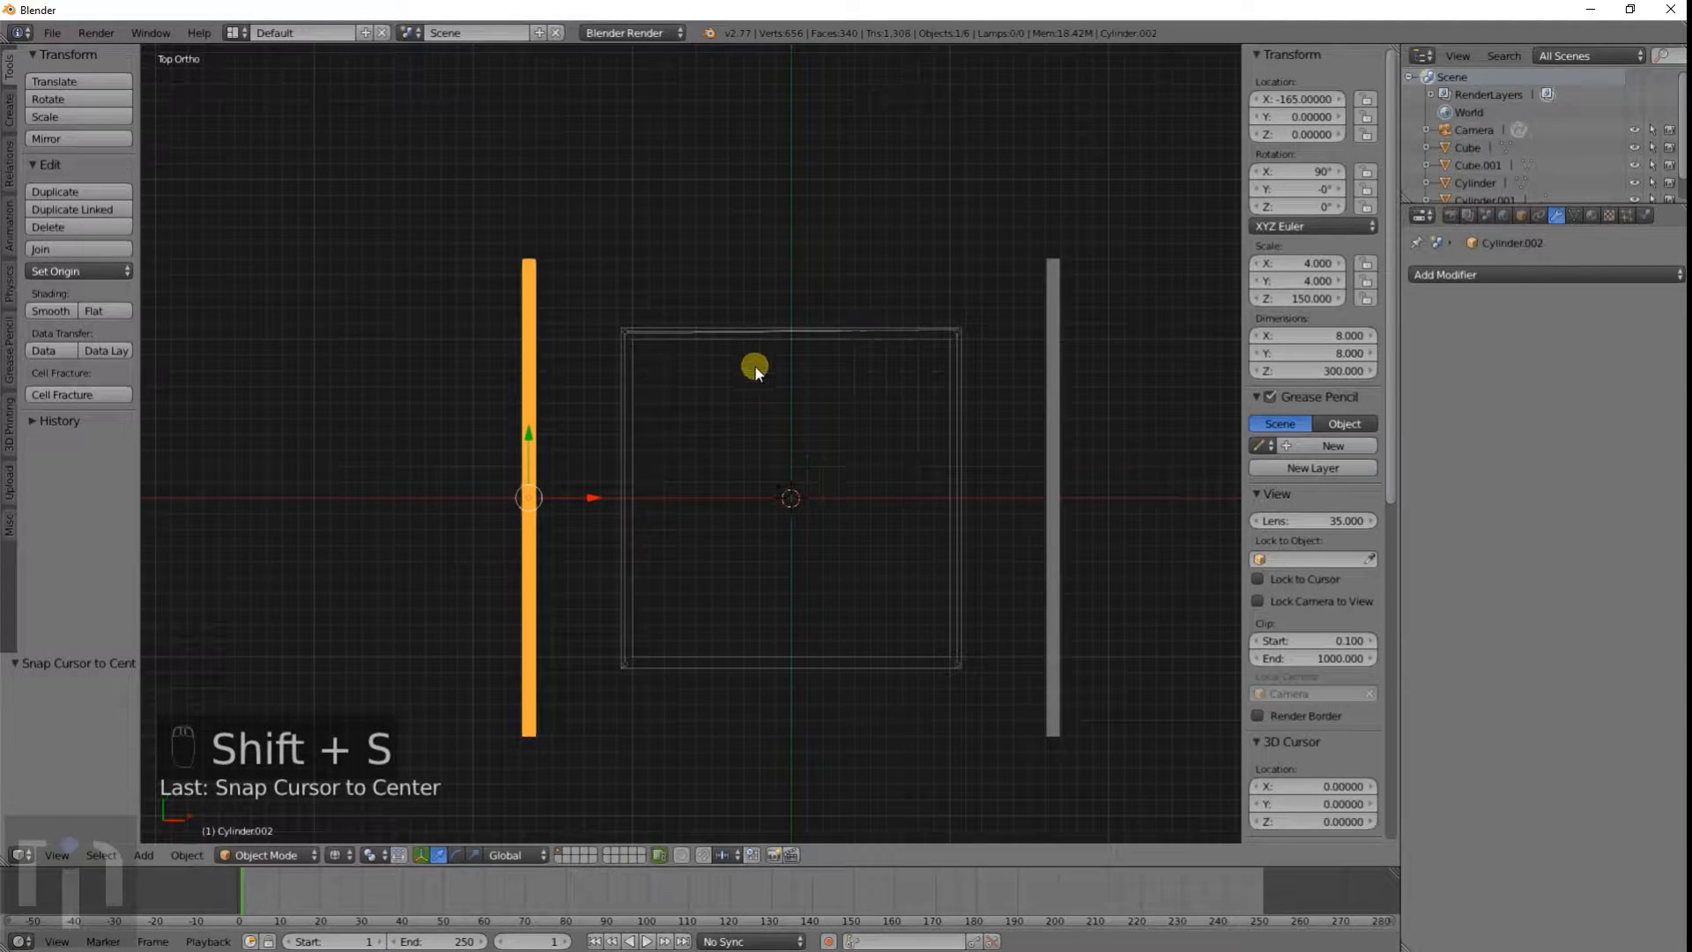
key("shift+s")
left_click(745, 319)
Step: Duplicate the centre rod and rotate the copy 90° about Z so the two rods cross
key("shift+d")
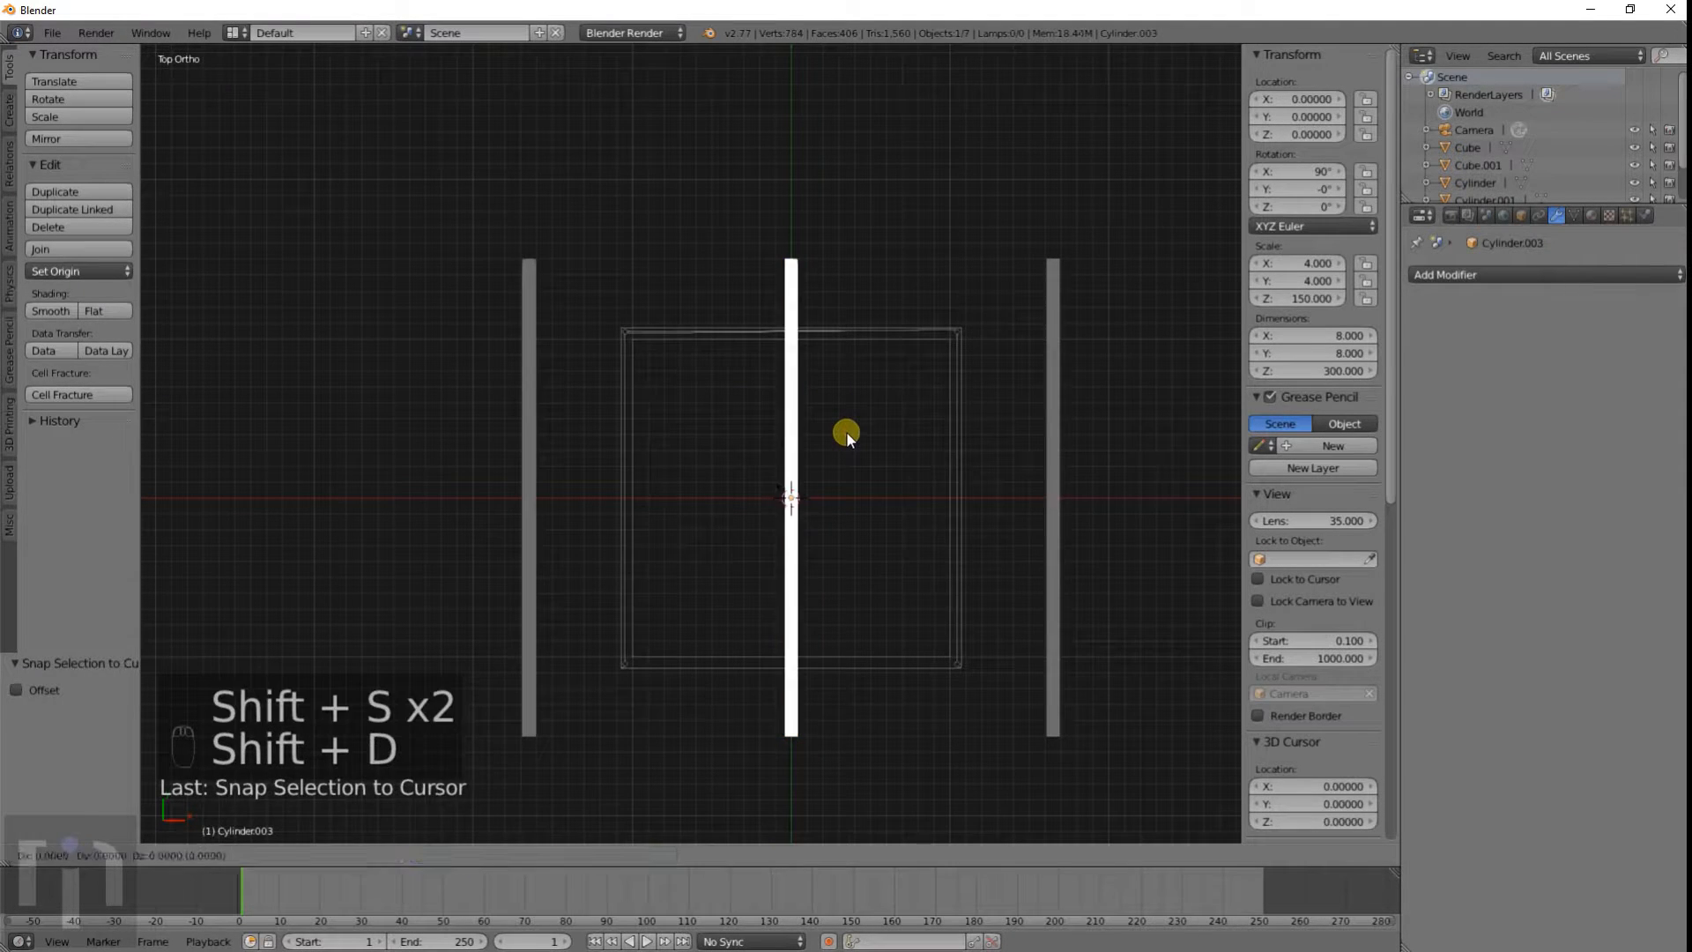
type("r90")
key("Return")
Step: Duplicate the crosswise centre rod in place and set the copy's Y location to 165
key("shift+d")
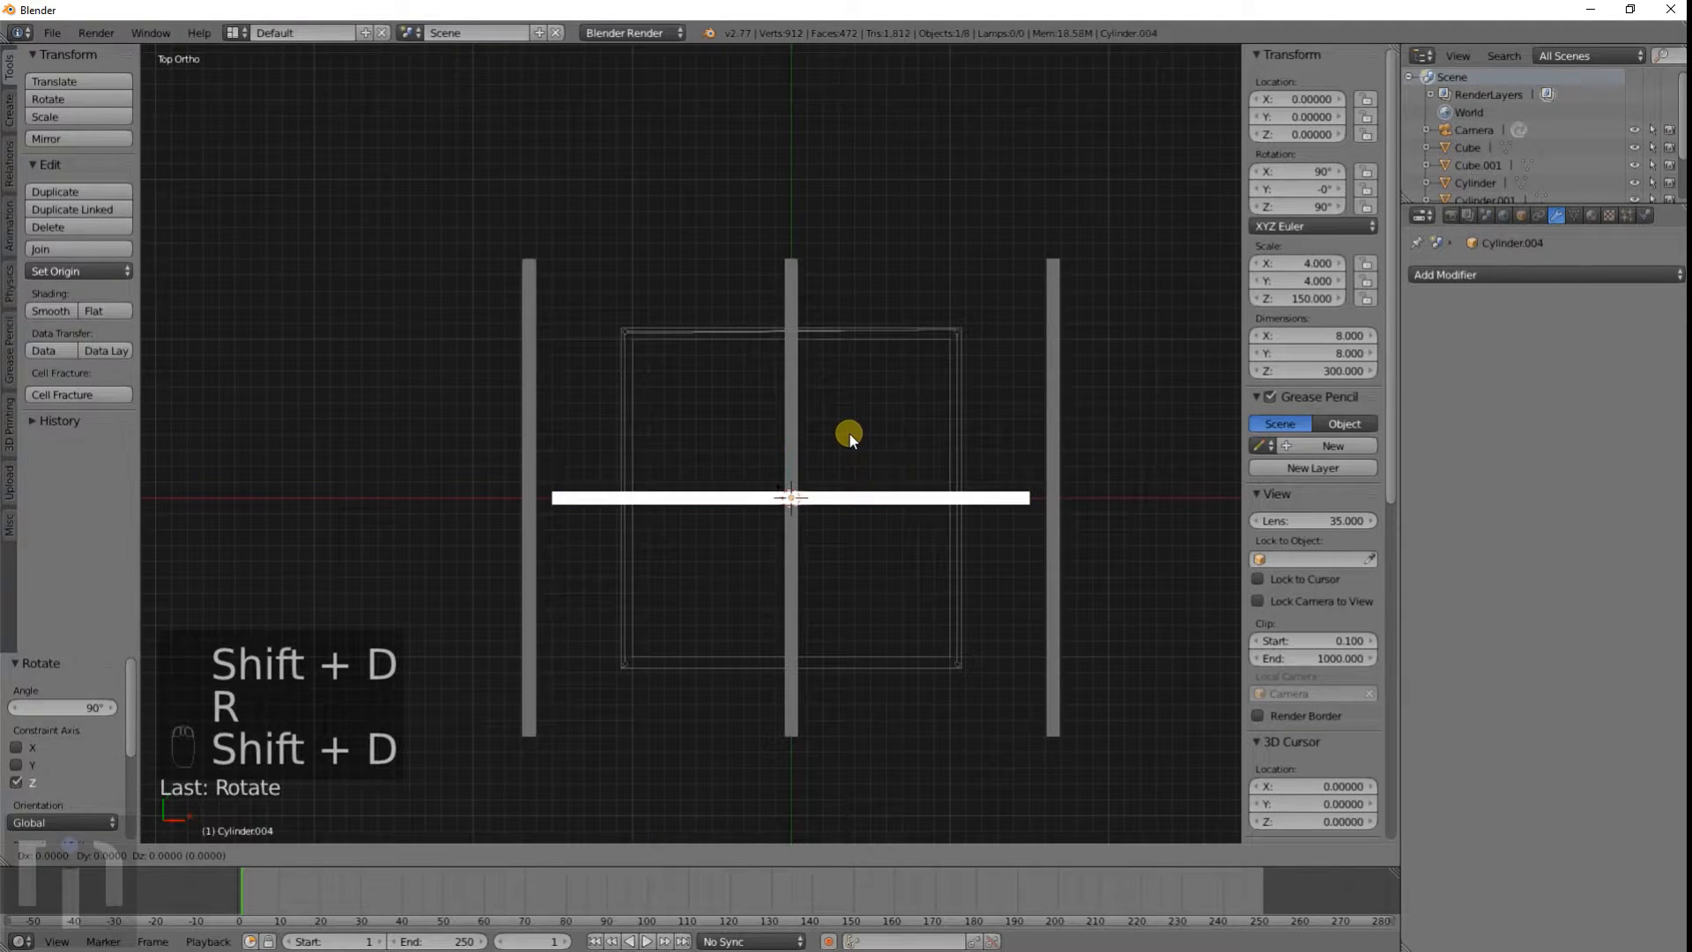
right_click(849, 432)
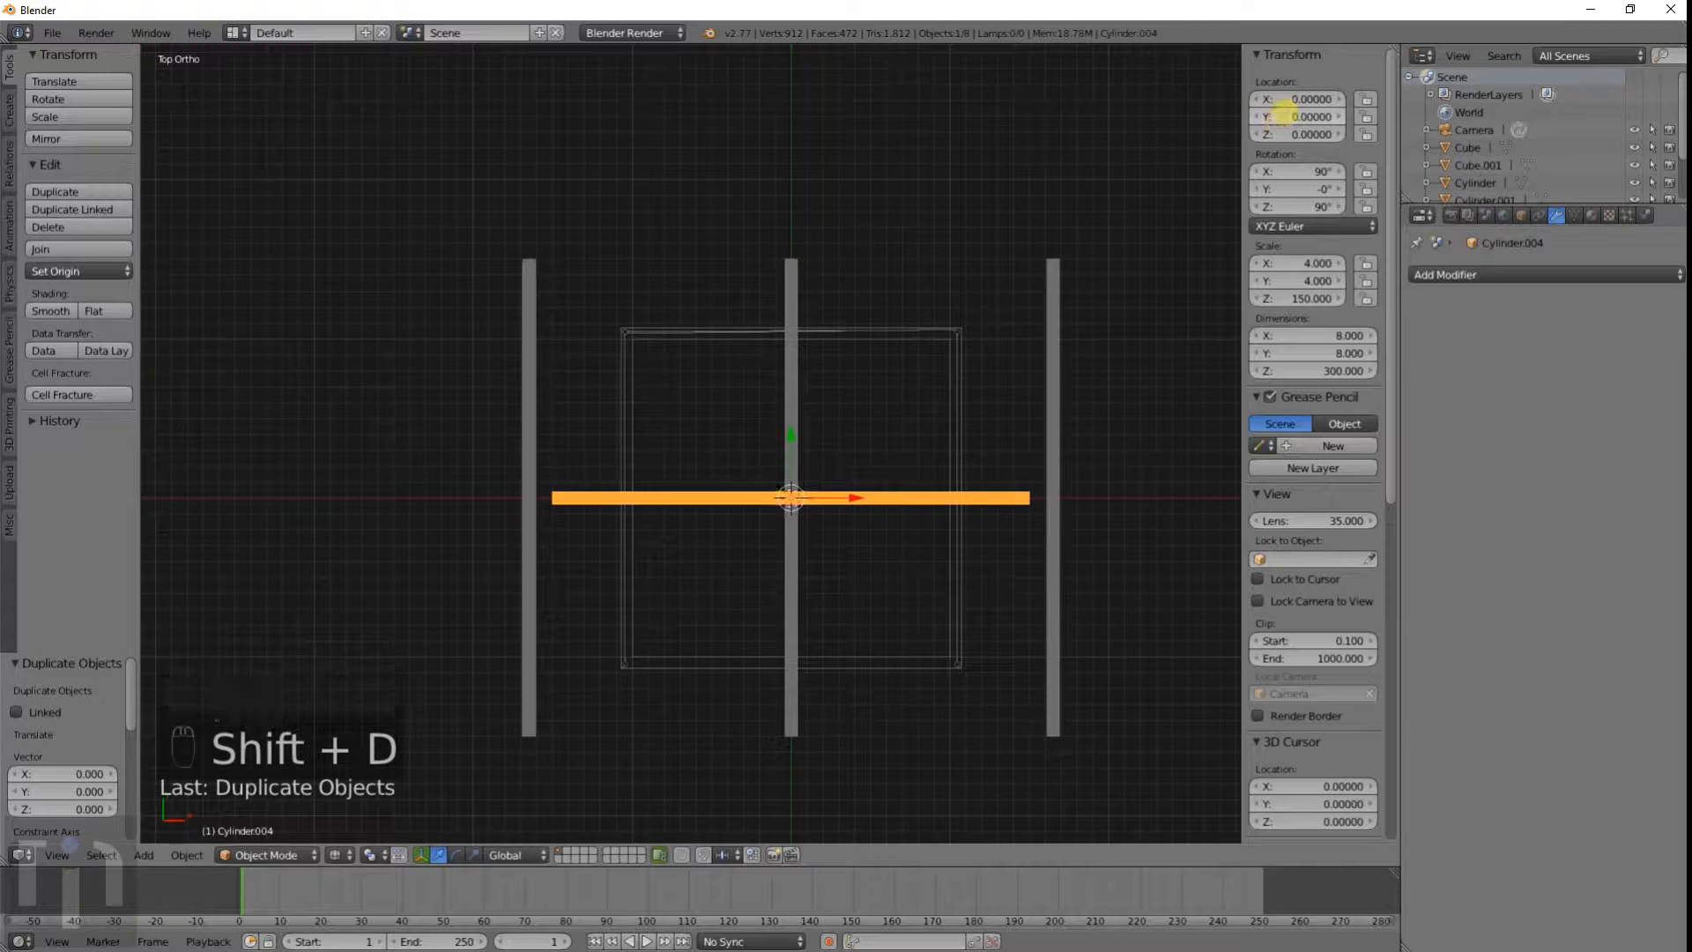
left_click(1291, 116)
type("165")
key("Return")
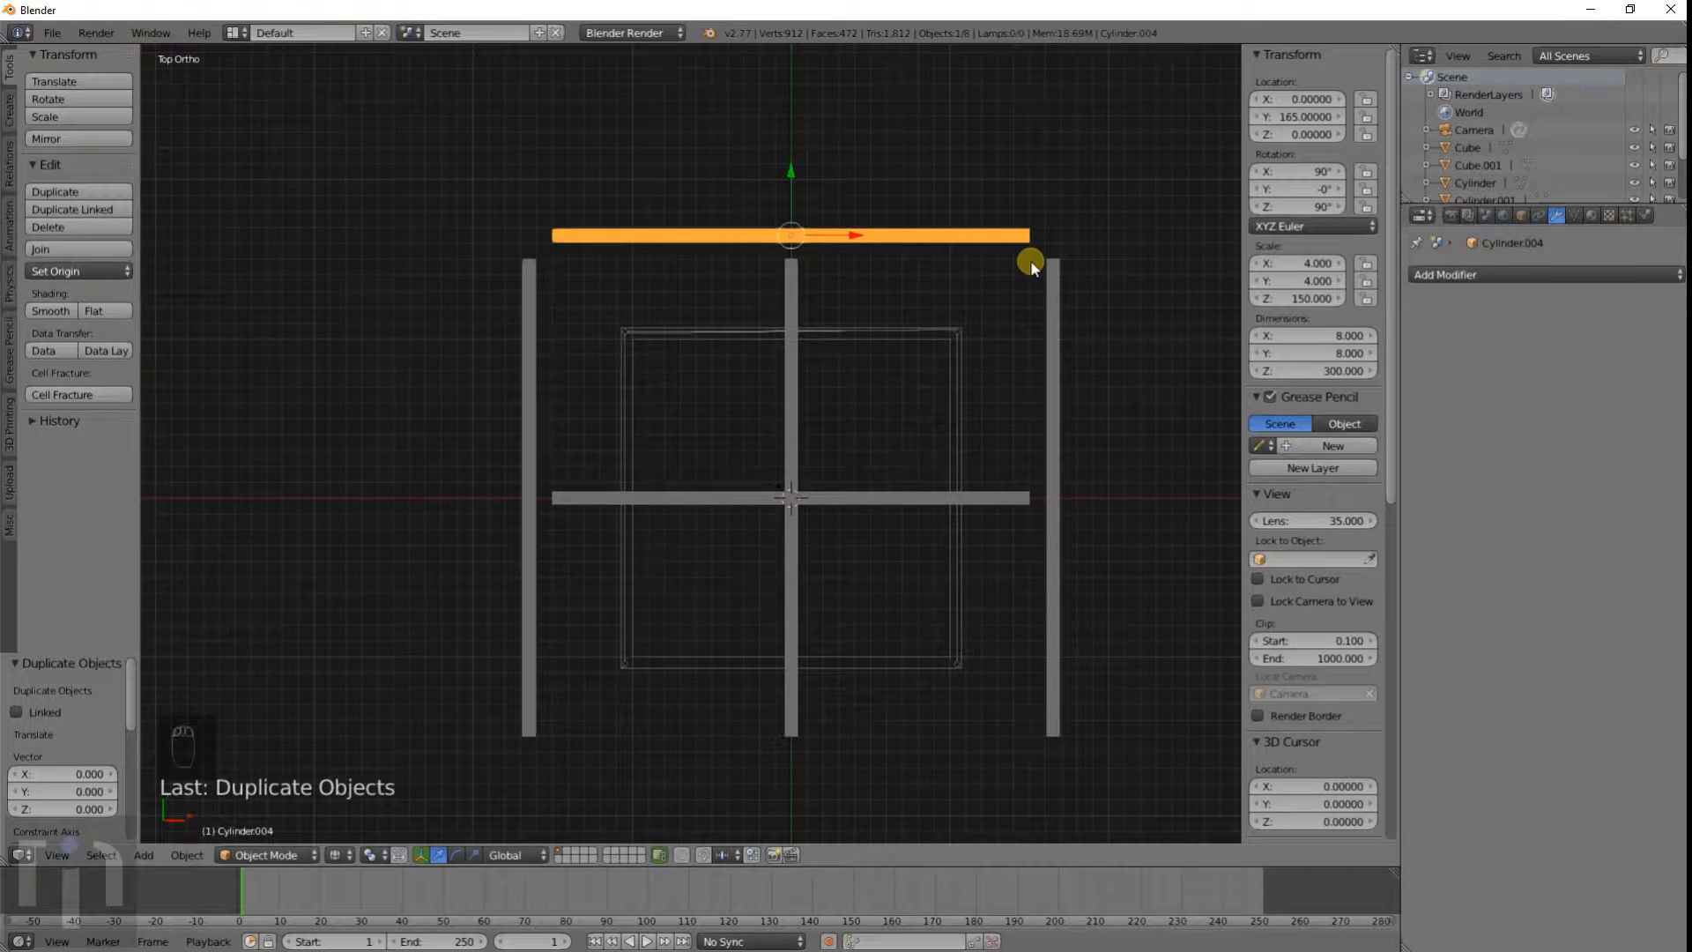
Step: Duplicate the rod at Y 165 in place and set the copy's Y location to -165
key("shift+d")
right_click(961, 172)
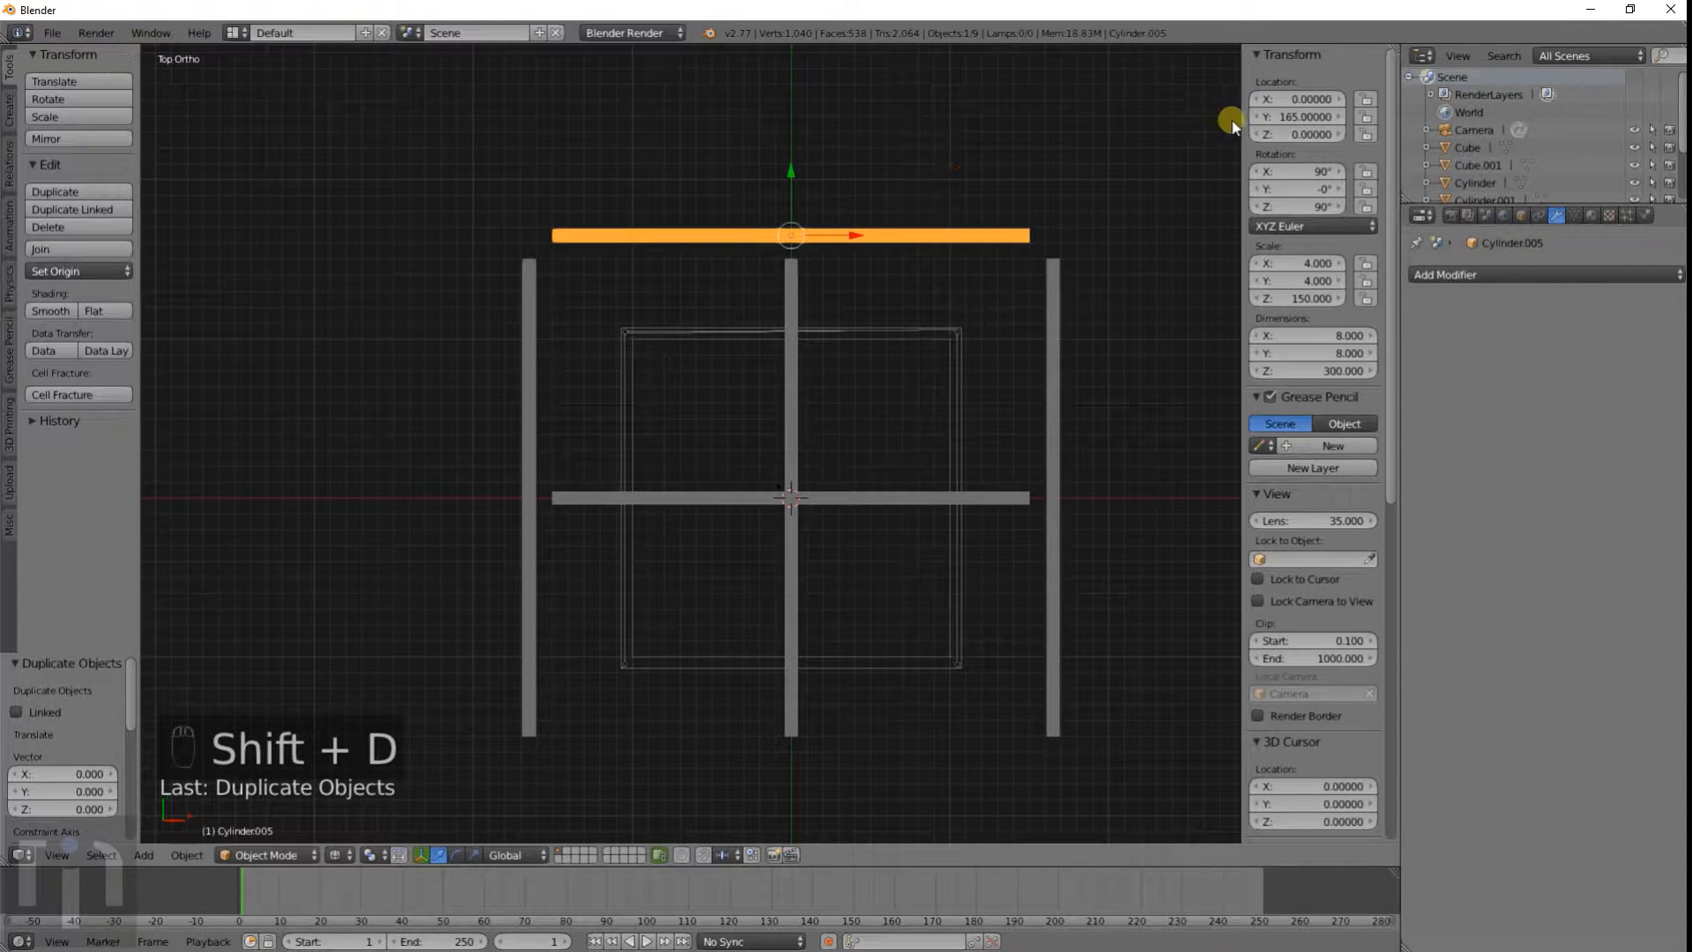
left_click(1275, 116)
type("-165")
key("Return")
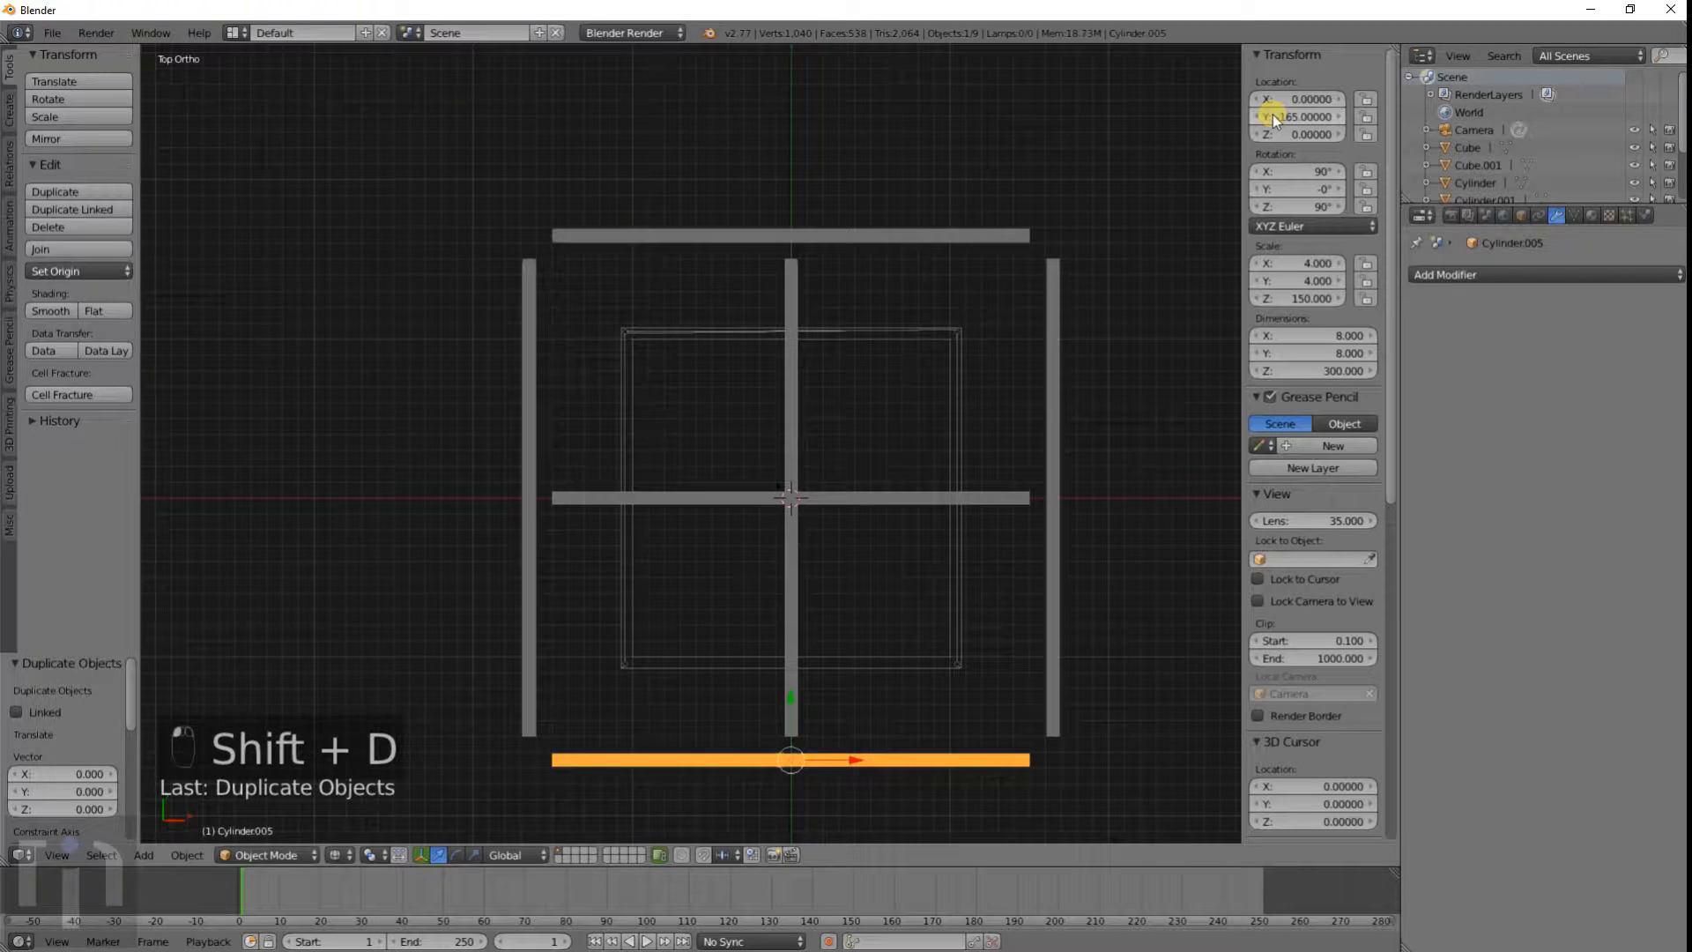
Step: Return the viewport to solid shading and view the rods around the plates at an angle
scroll(807, 548, "down", 2)
scroll(807, 553, "up", 4)
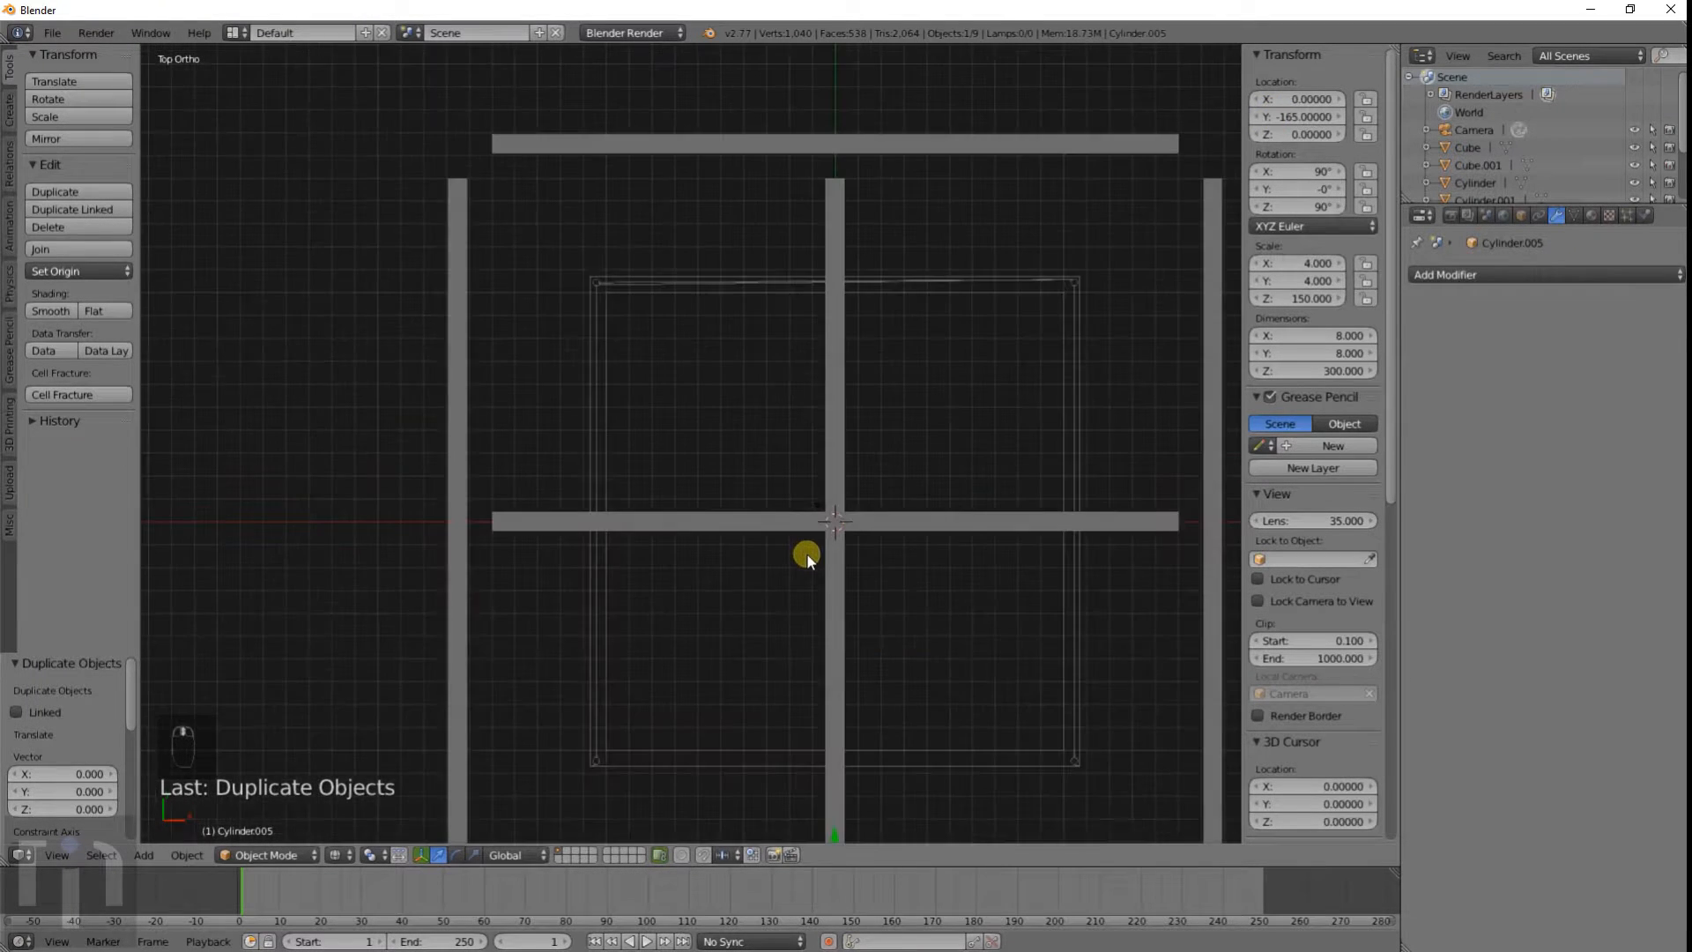
key("KP_1")
key("z")
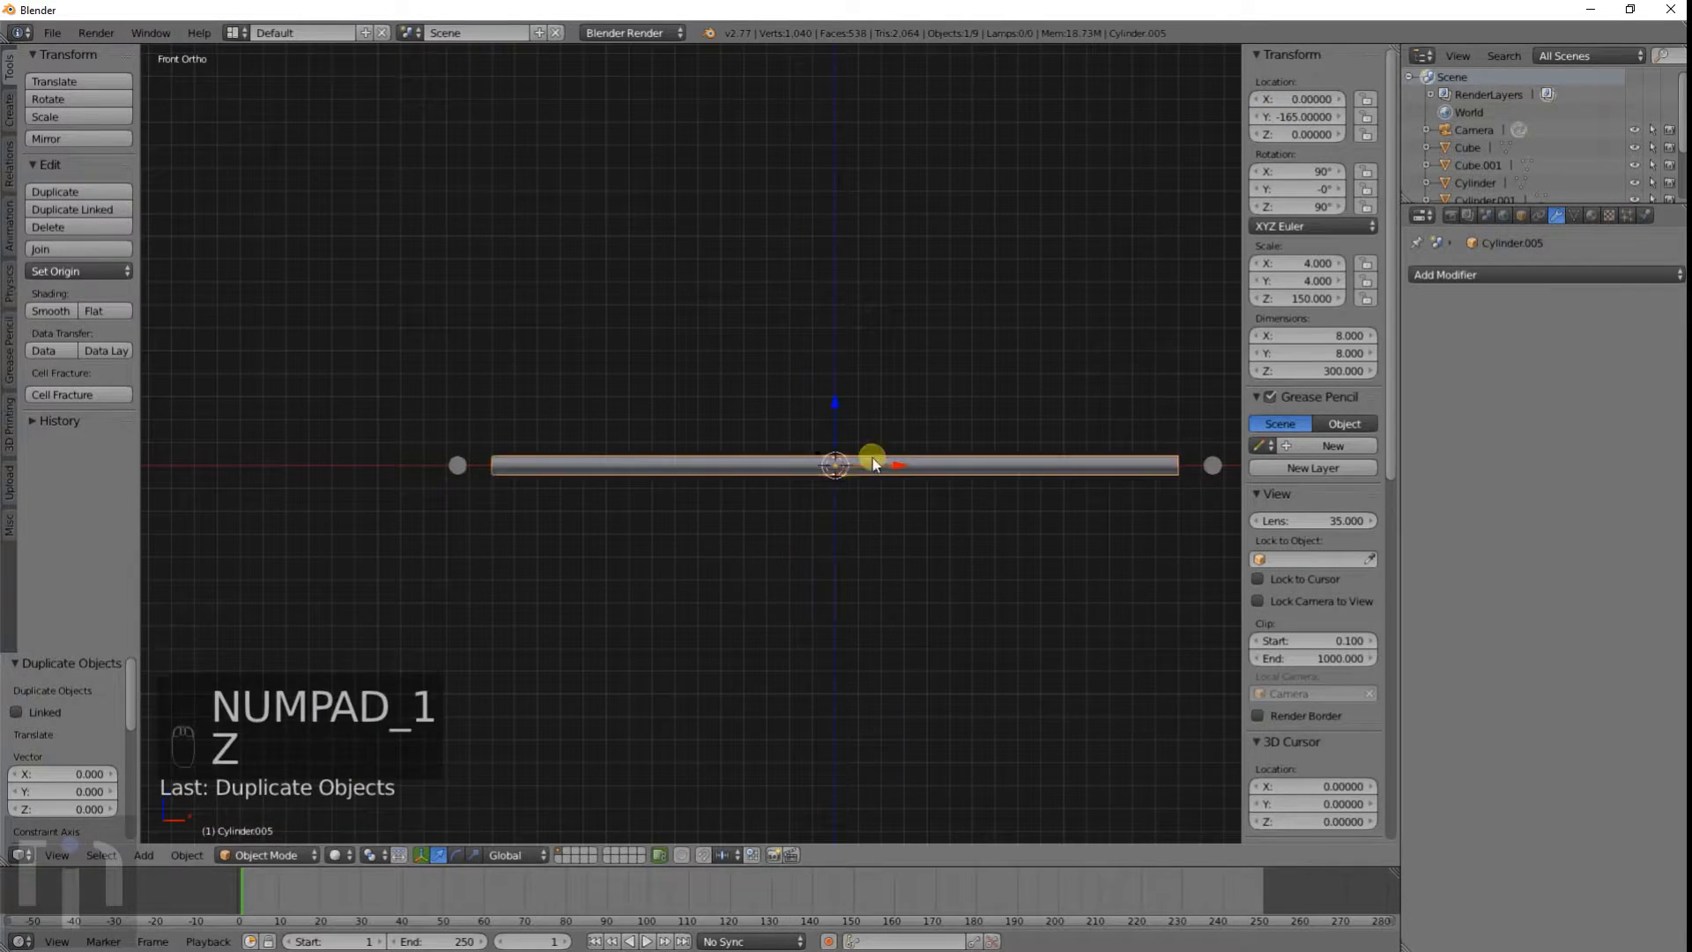
middle_click_drag(861, 461, 860, 515)
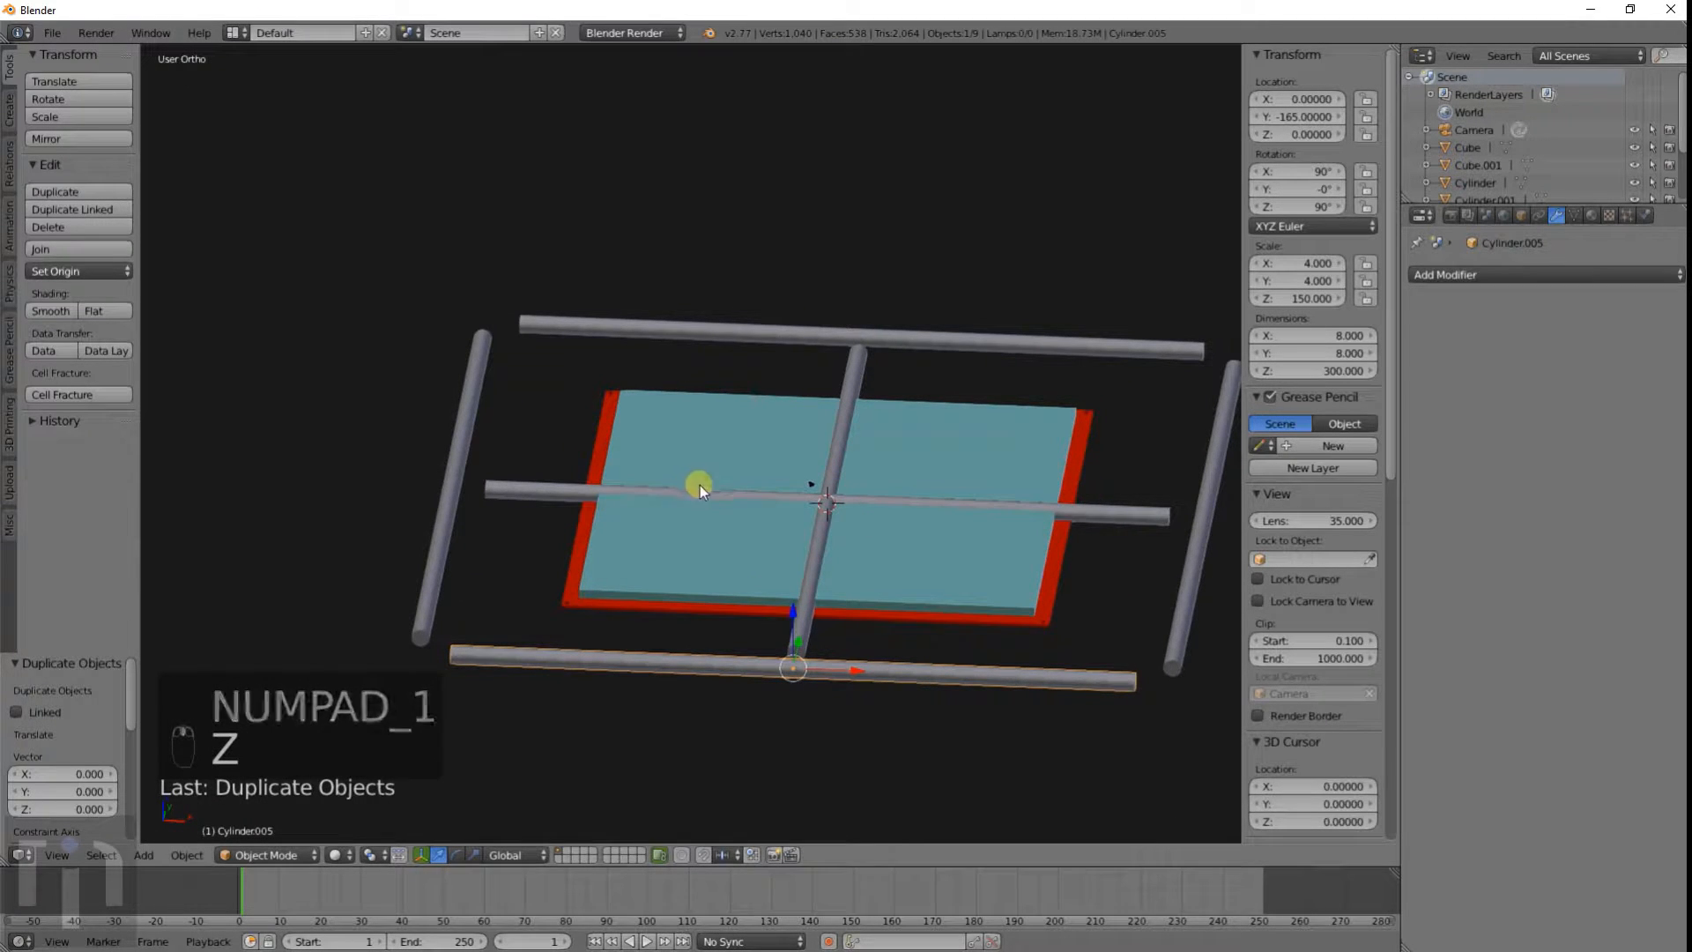
Step: Select all six rods and raise them together about 123.2 units along Z above the plates, working in front view
right_click(479, 494, "shift")
right_click(446, 485, "shift")
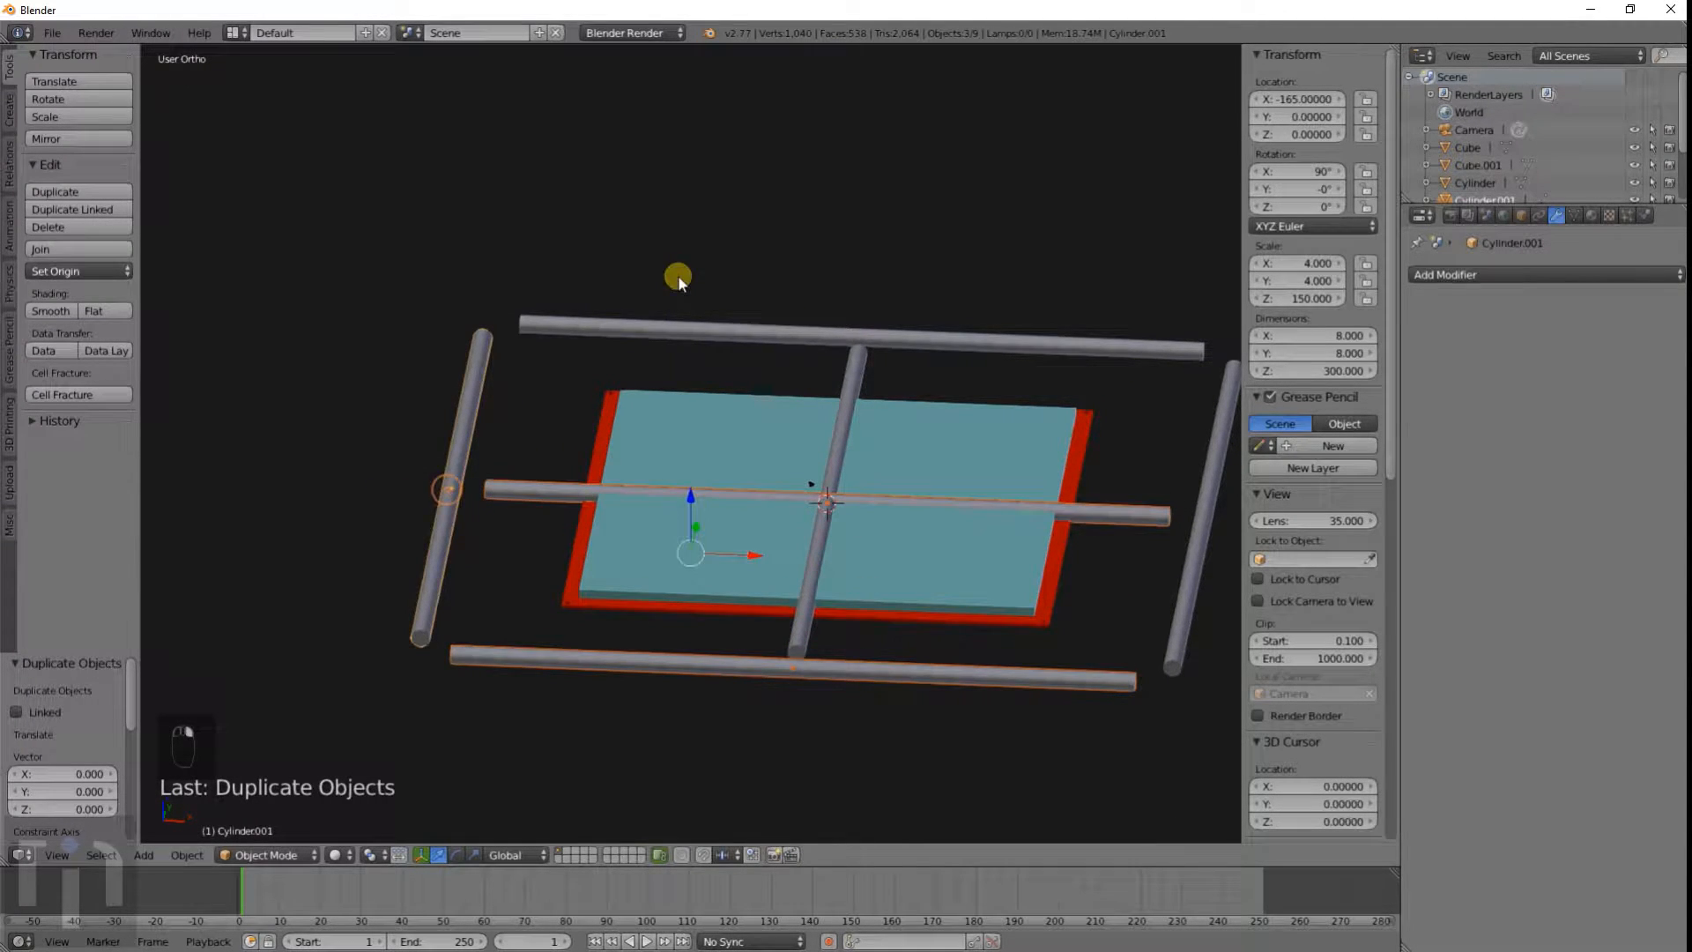
right_click(672, 325, "shift")
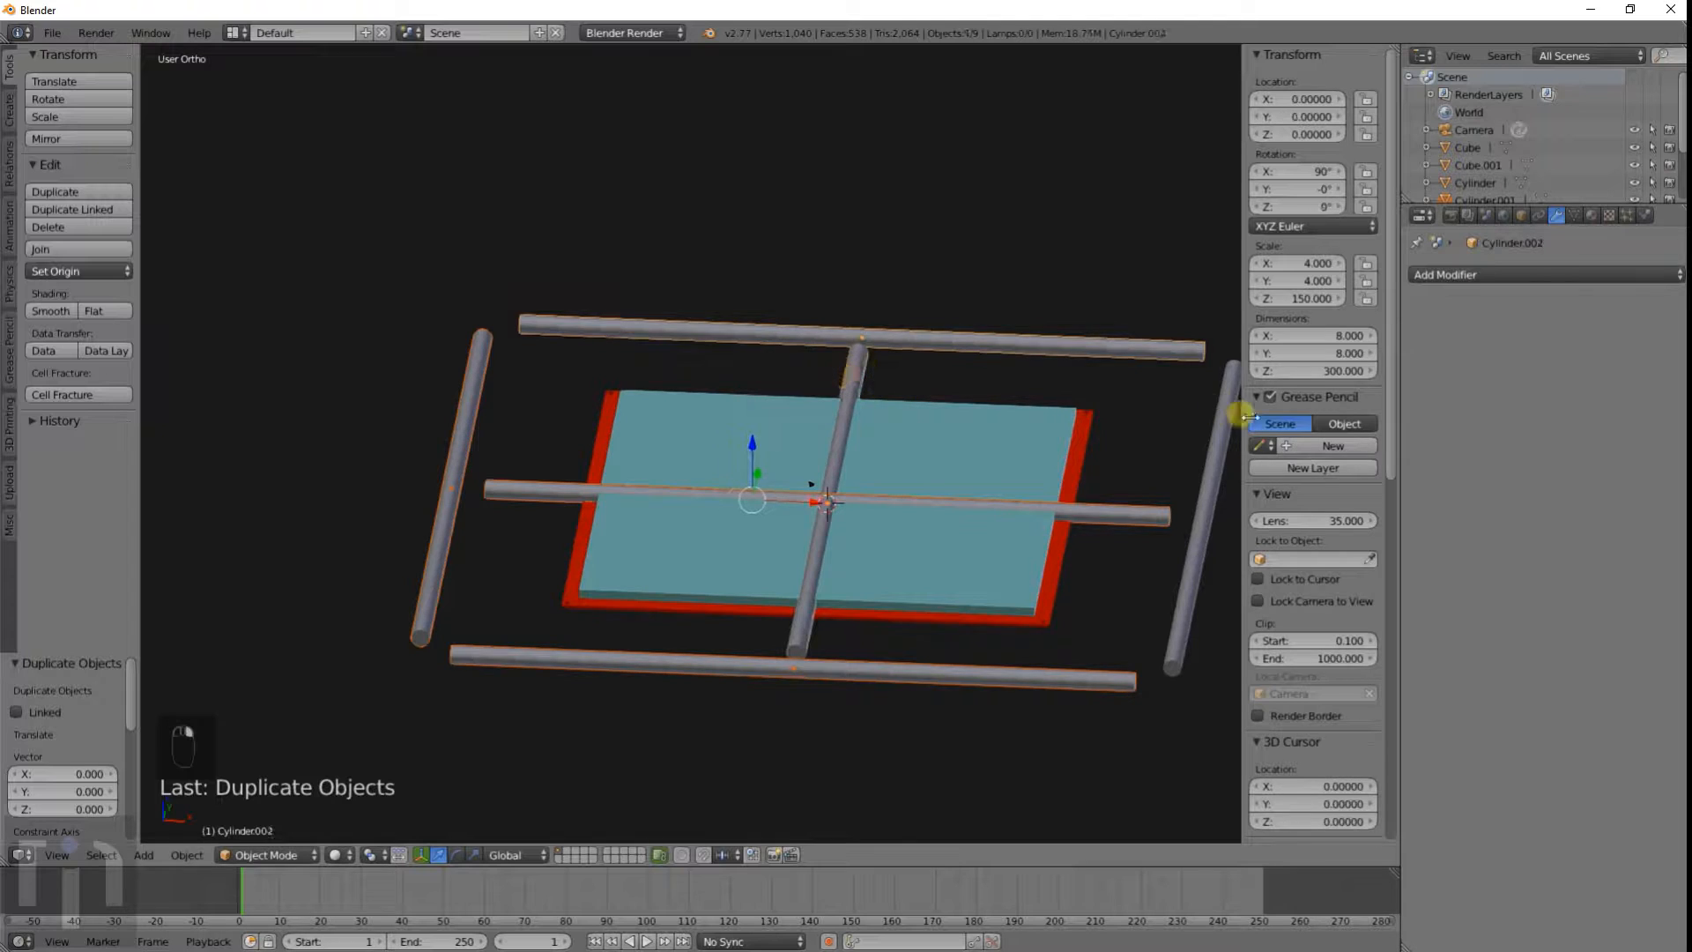
right_click(1219, 416, "shift")
right_click(920, 469, "shift")
scroll(906, 473, "down", 3)
key("KP_1")
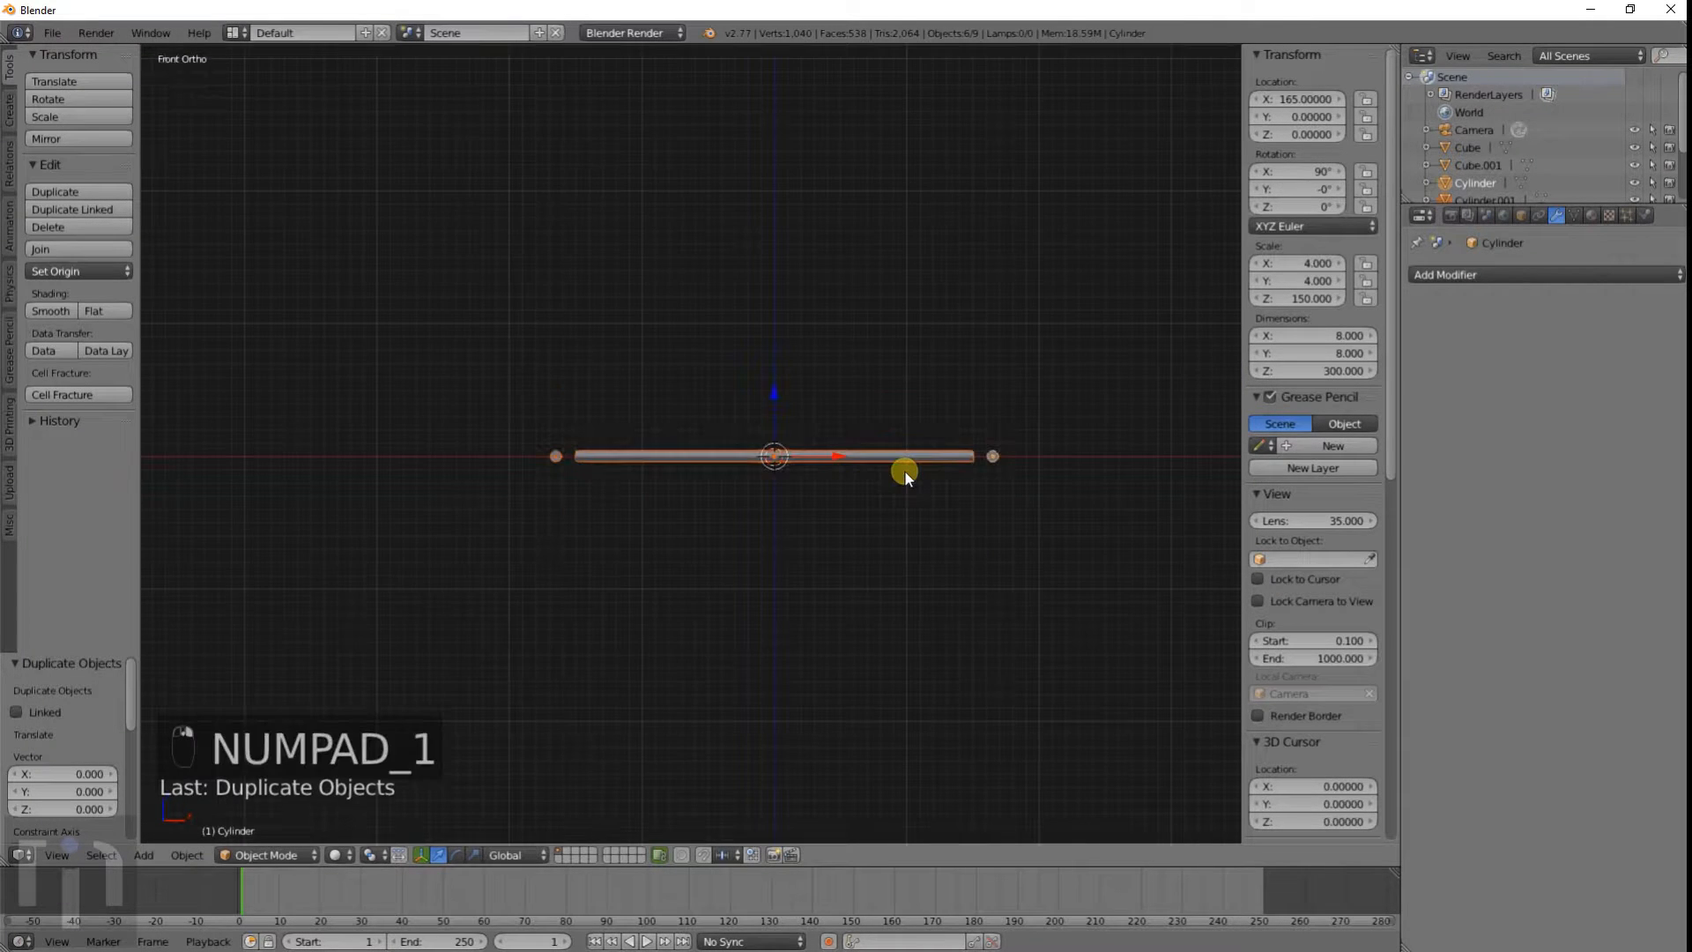
key("g")
left_click(888, 307)
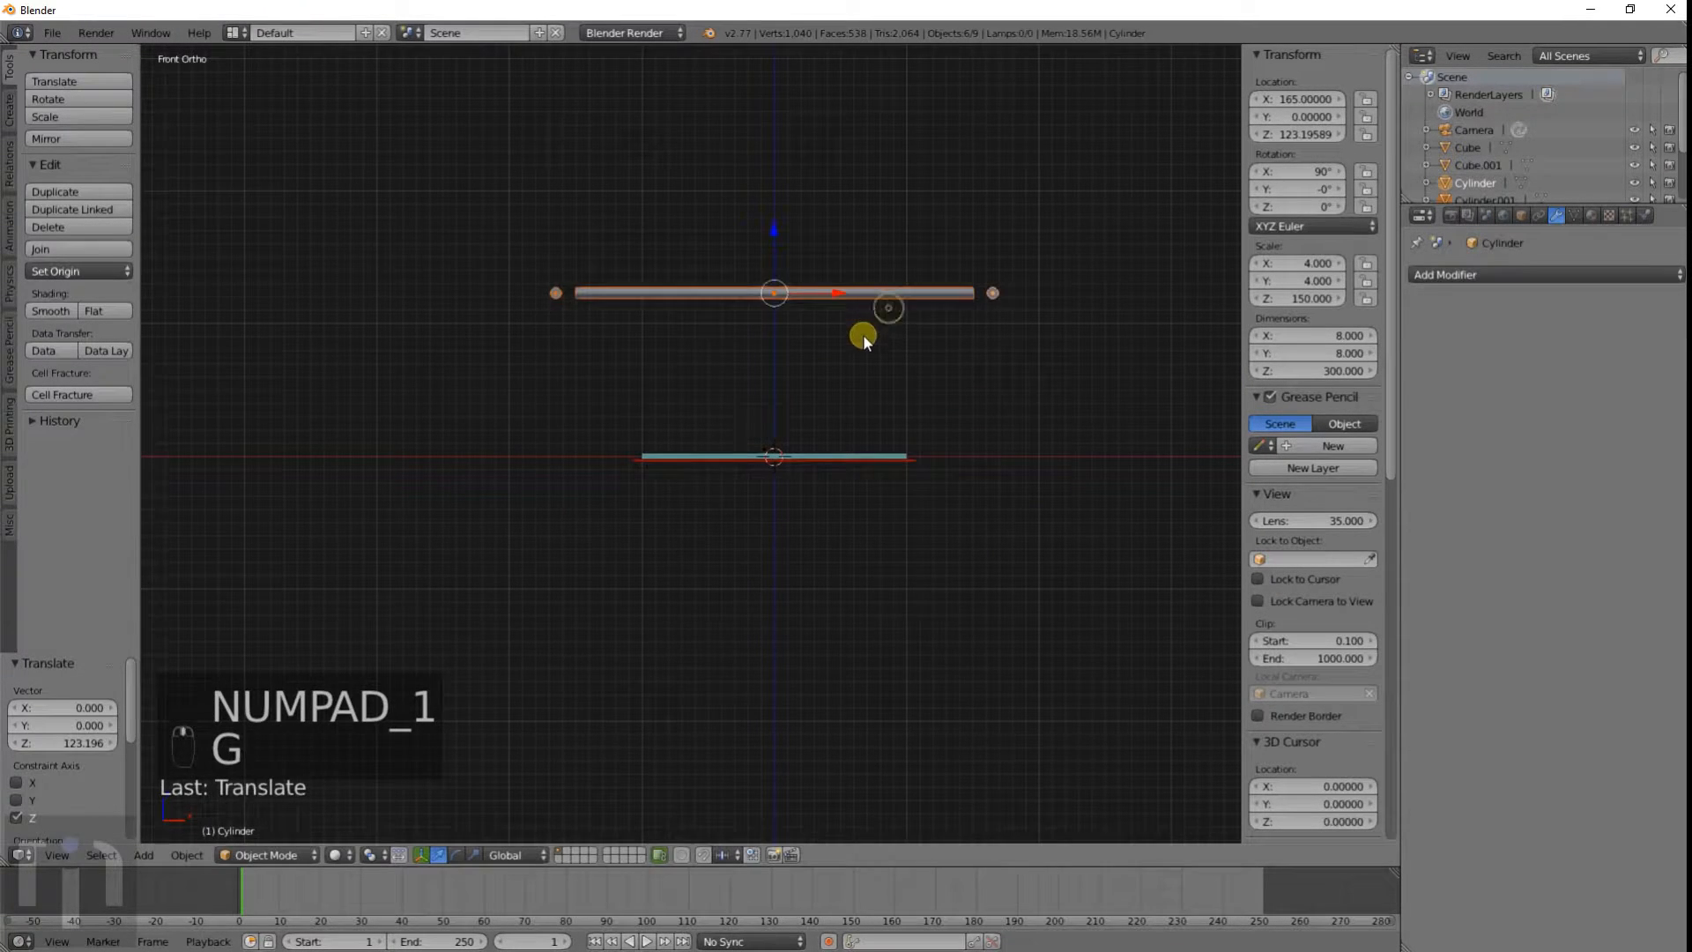
Step: Deselect the rods, paste the copied hotend into the scene, and lower it about 344 units along Z to beneath the rods
scroll(864, 335, "up", 2)
key("a")
scroll(855, 420, "down", 1)
scroll(855, 420, "up", 1)
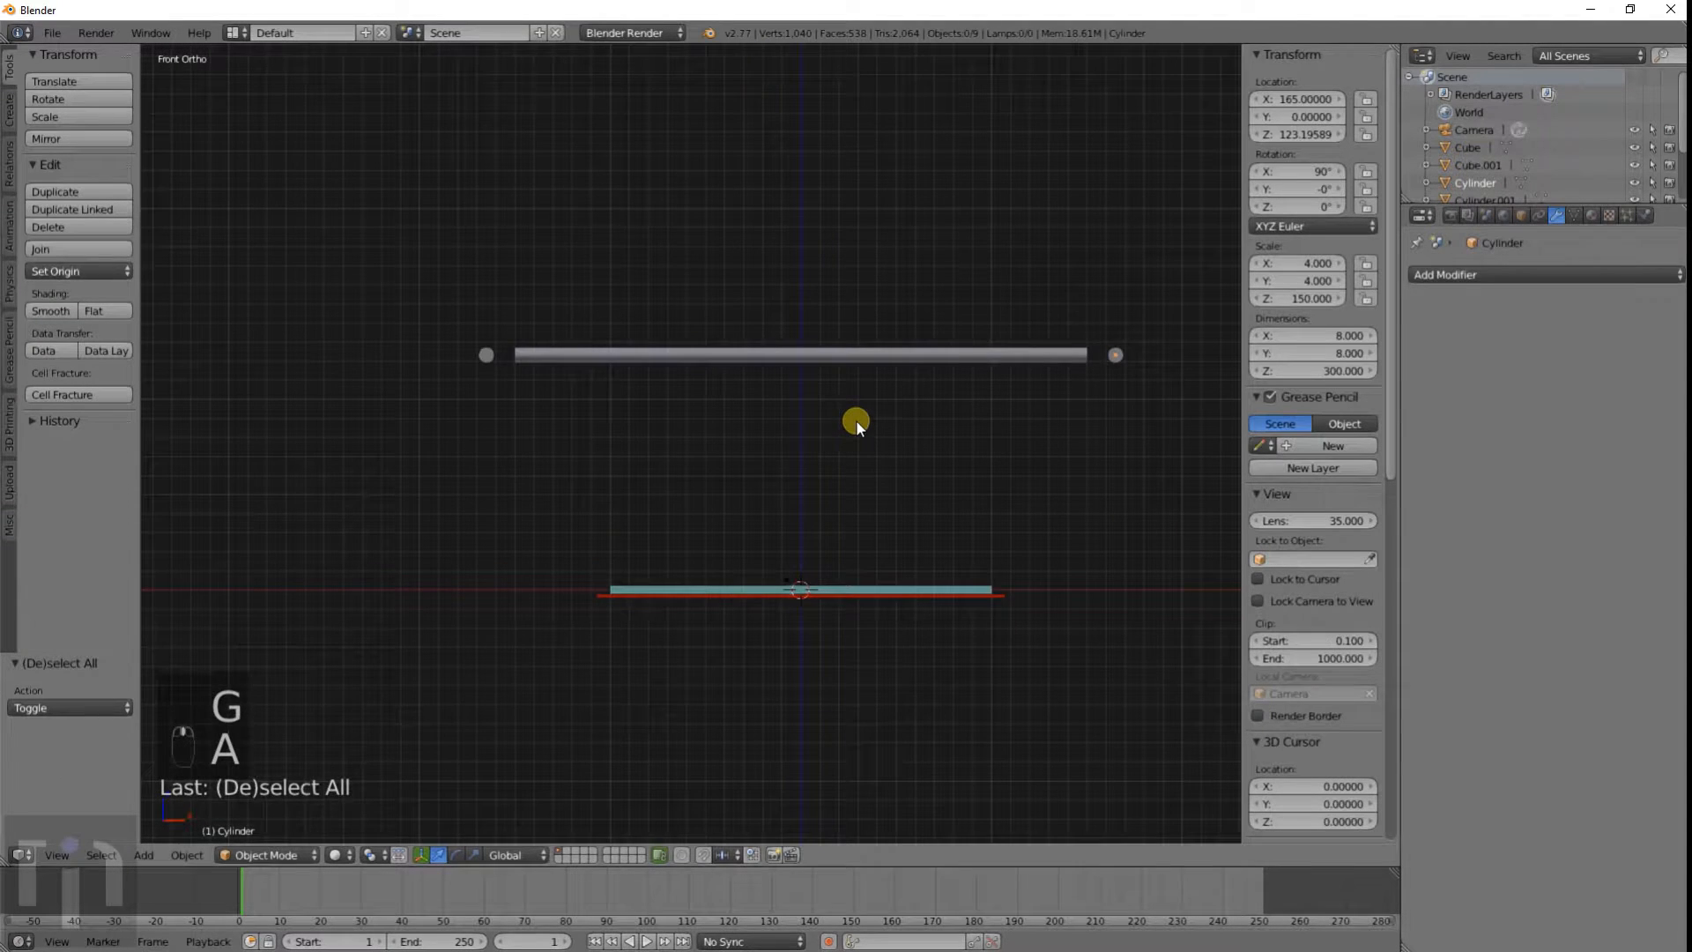
key("ctrl+v")
scroll(832, 344, "down", 4)
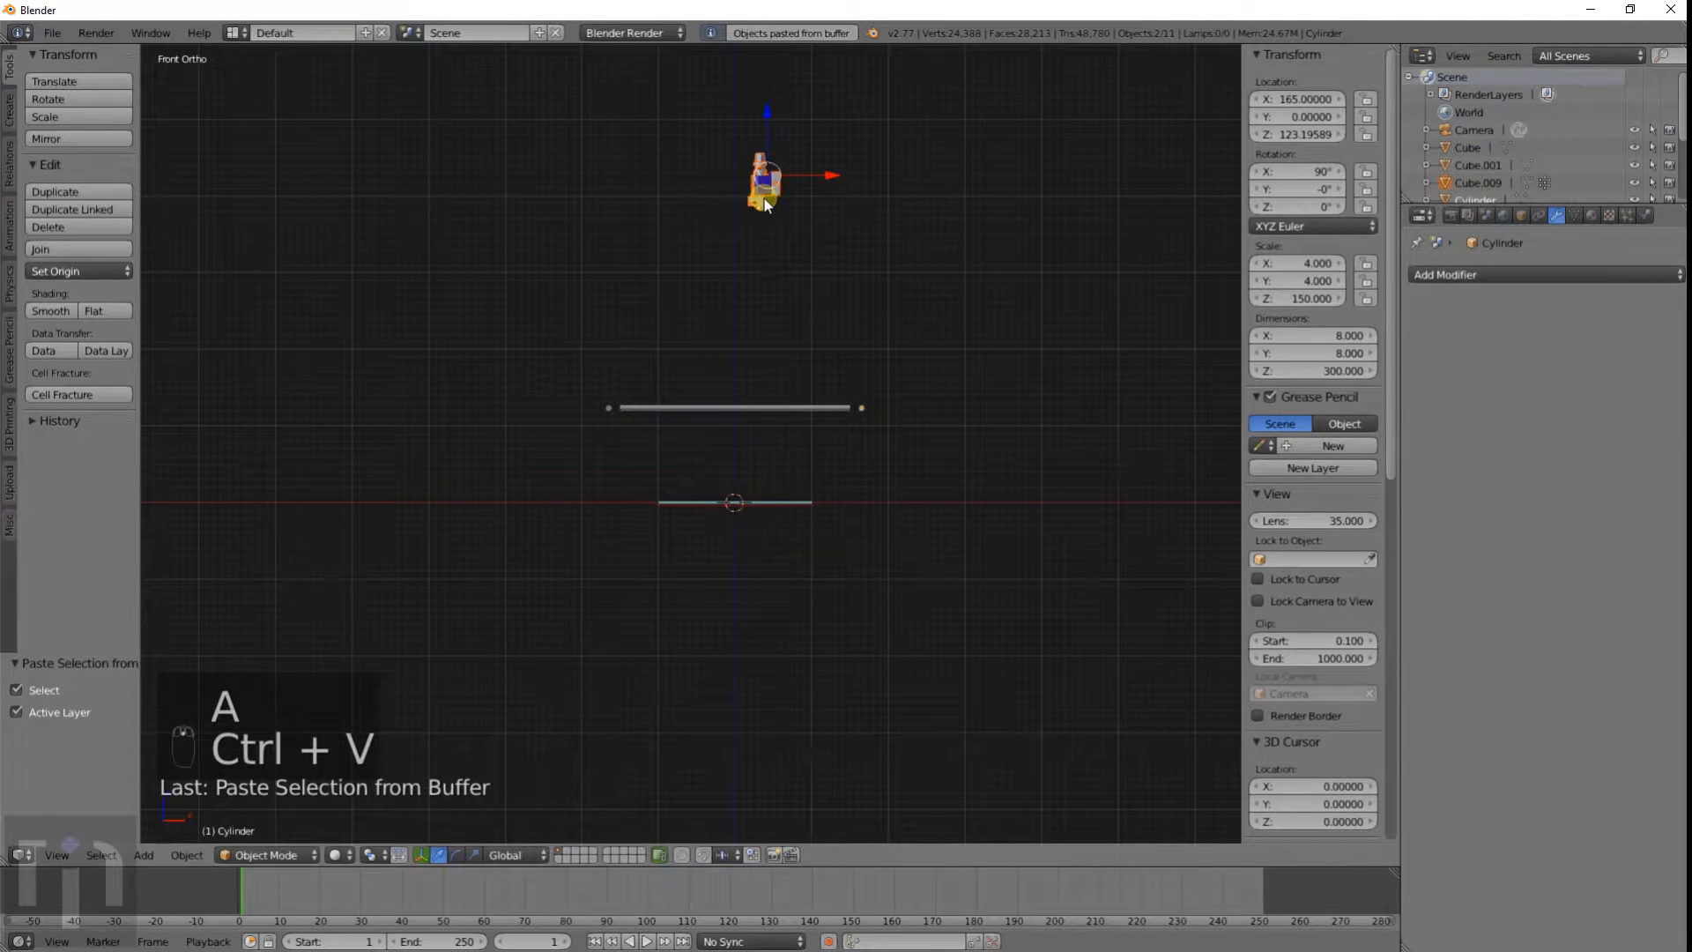
key("g")
left_click(749, 454)
scroll(758, 462, "up", 4)
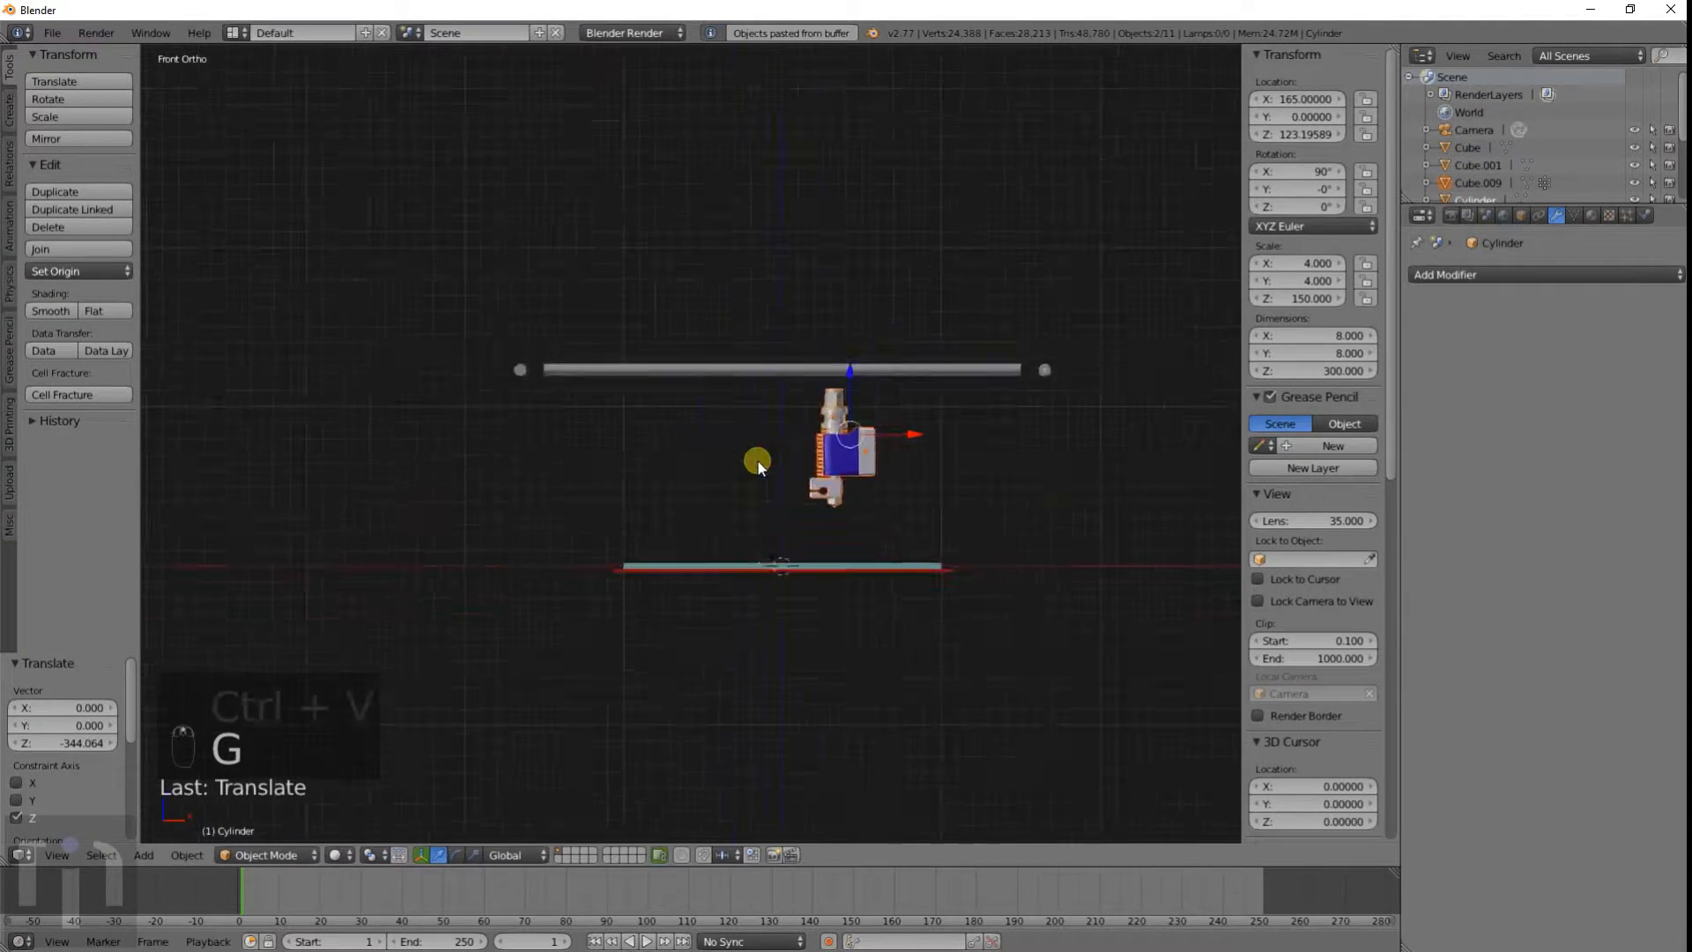
Step: Move the hotend about -47 units along X in top view, toward the lengthwise centre rod
scroll(969, 461, "up", 2)
middle_click_drag(1012, 465, 774, 464, "shift")
scroll(793, 455, "down", 2)
key("KP_7")
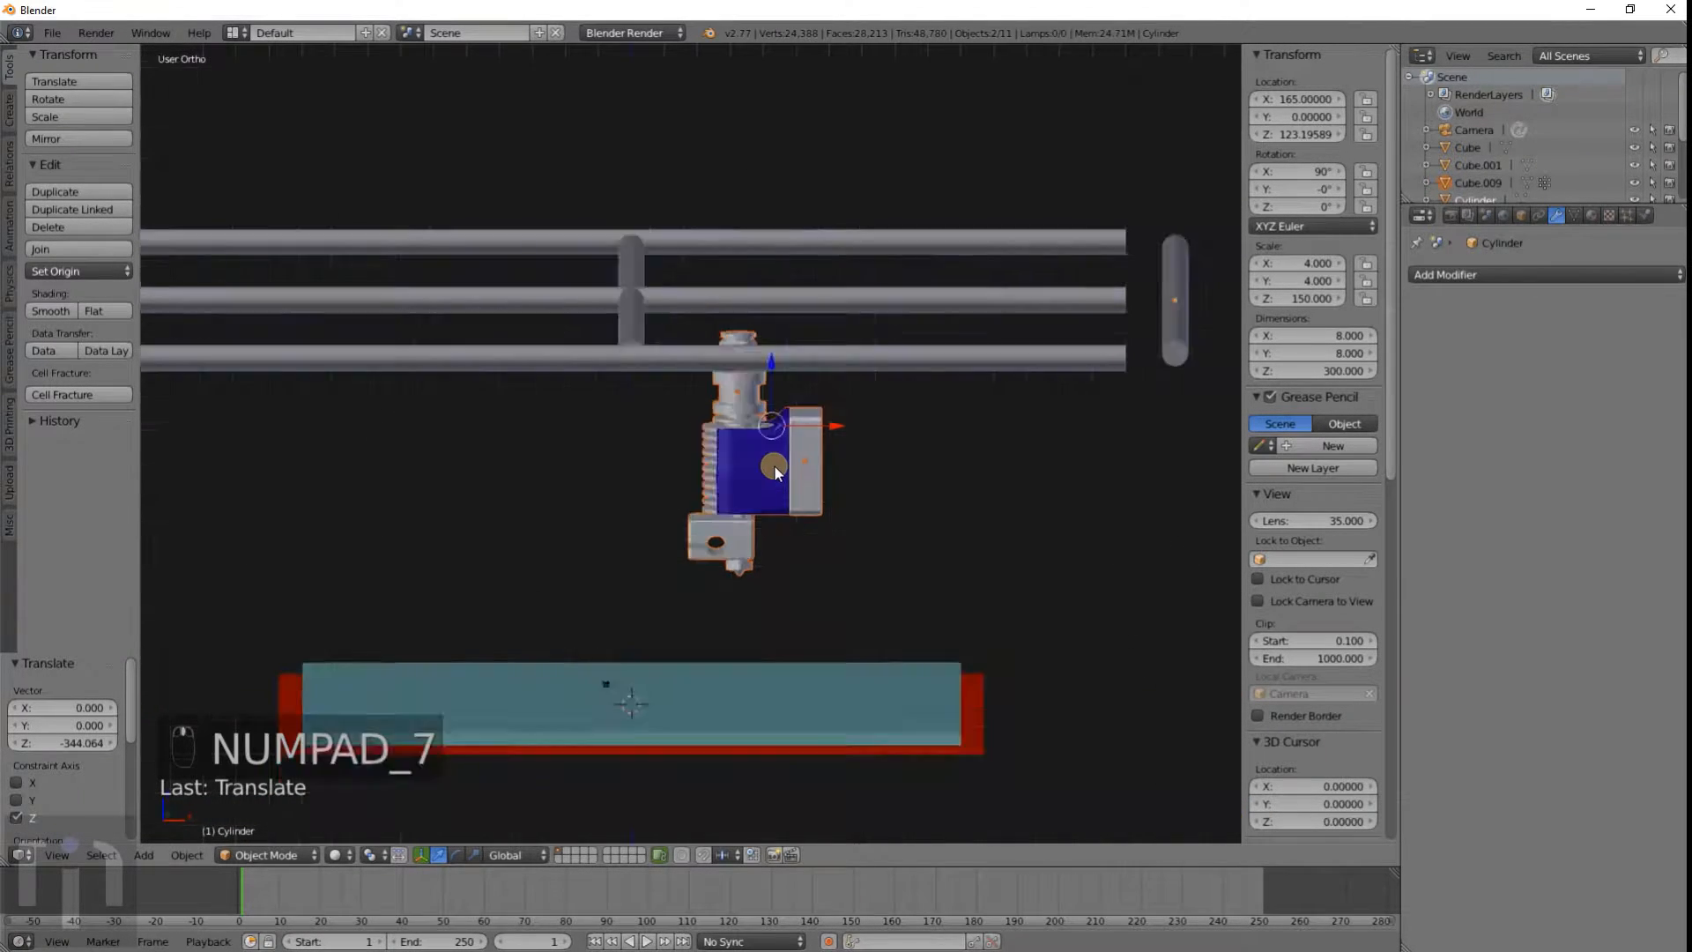
scroll(775, 476, "up", 1)
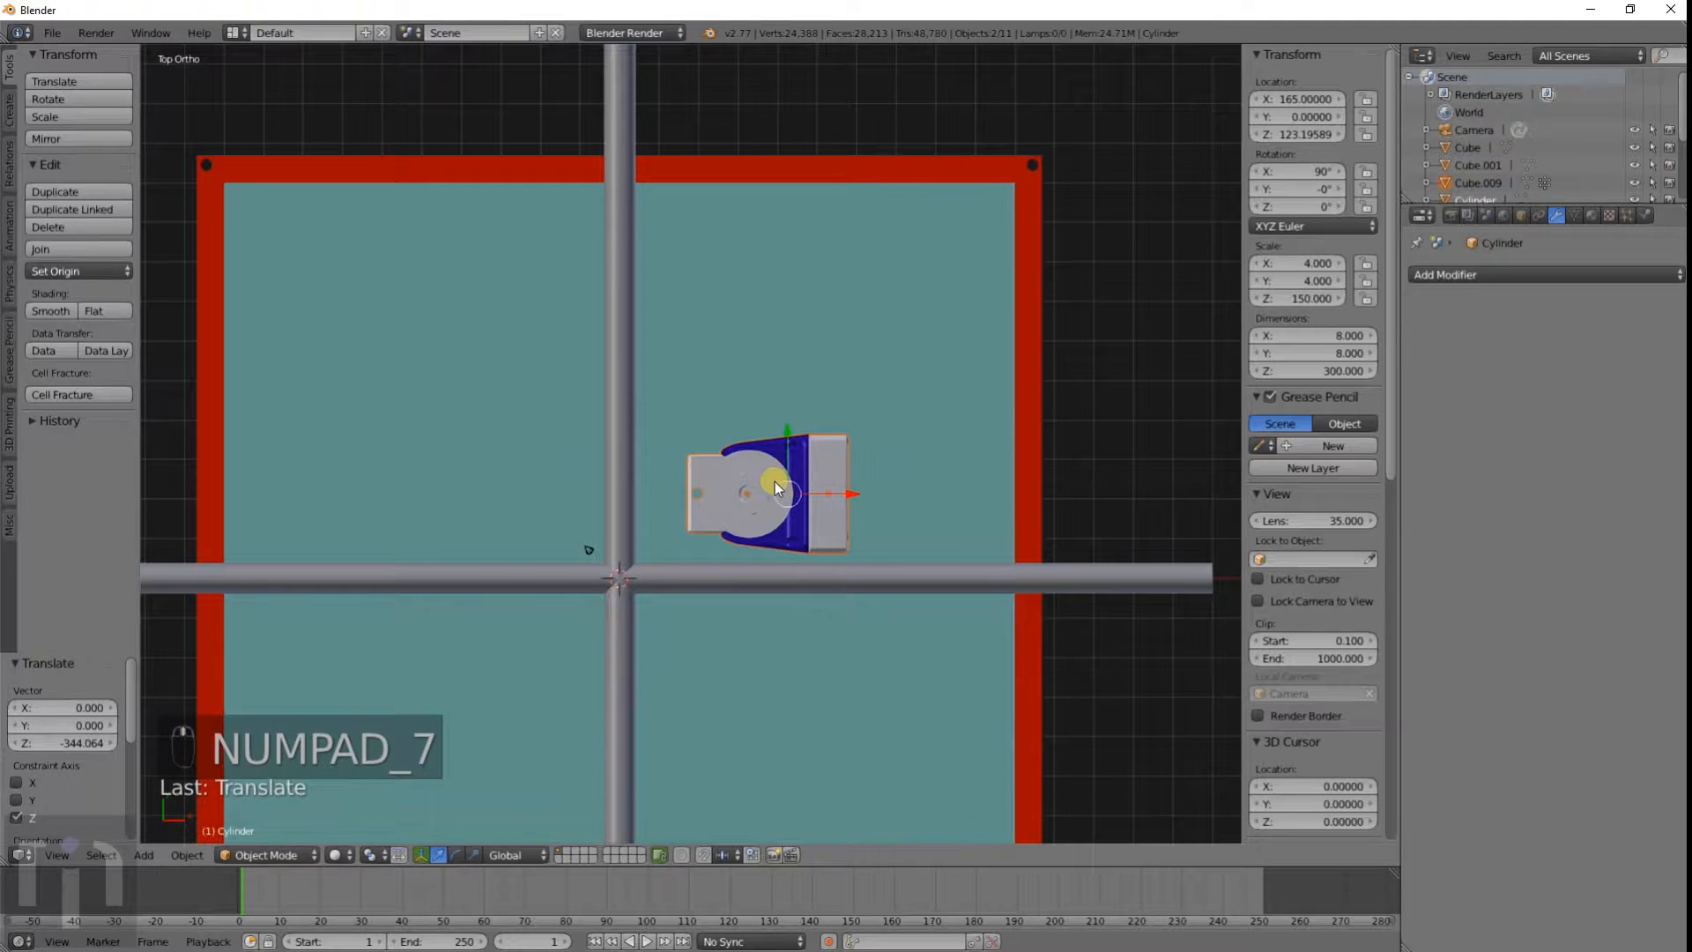
key("g")
key("x")
left_click(627, 565)
middle_click_drag(628, 565, 699, 105, "shift")
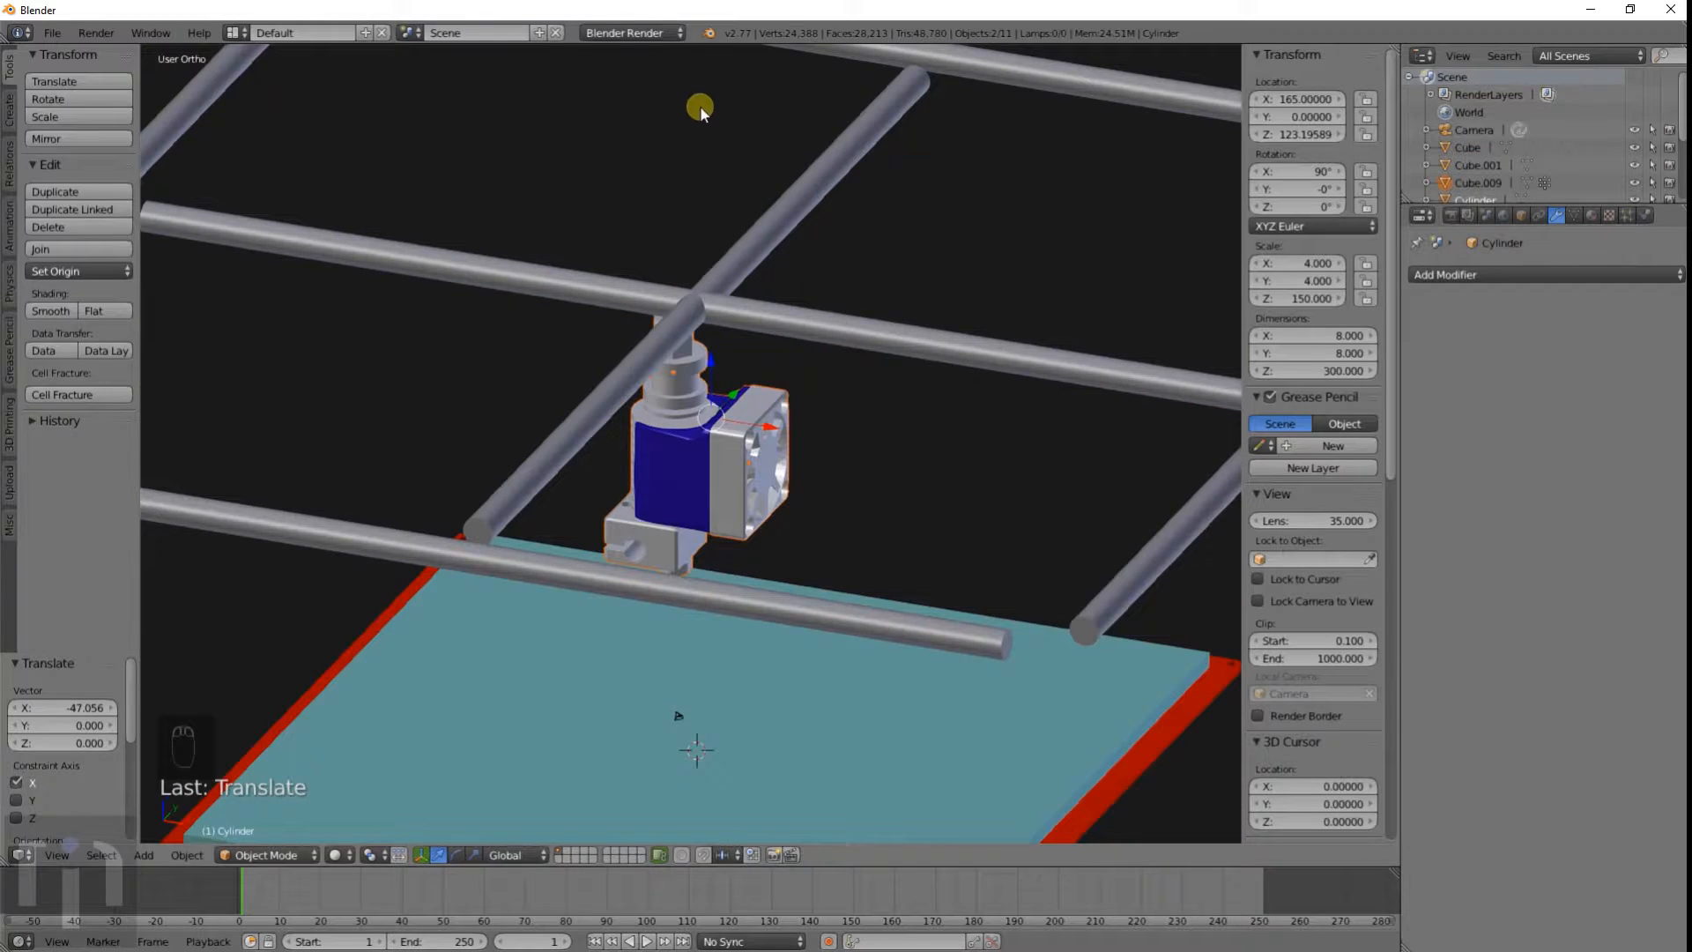
left_click(617, 35)
left_click(617, 33)
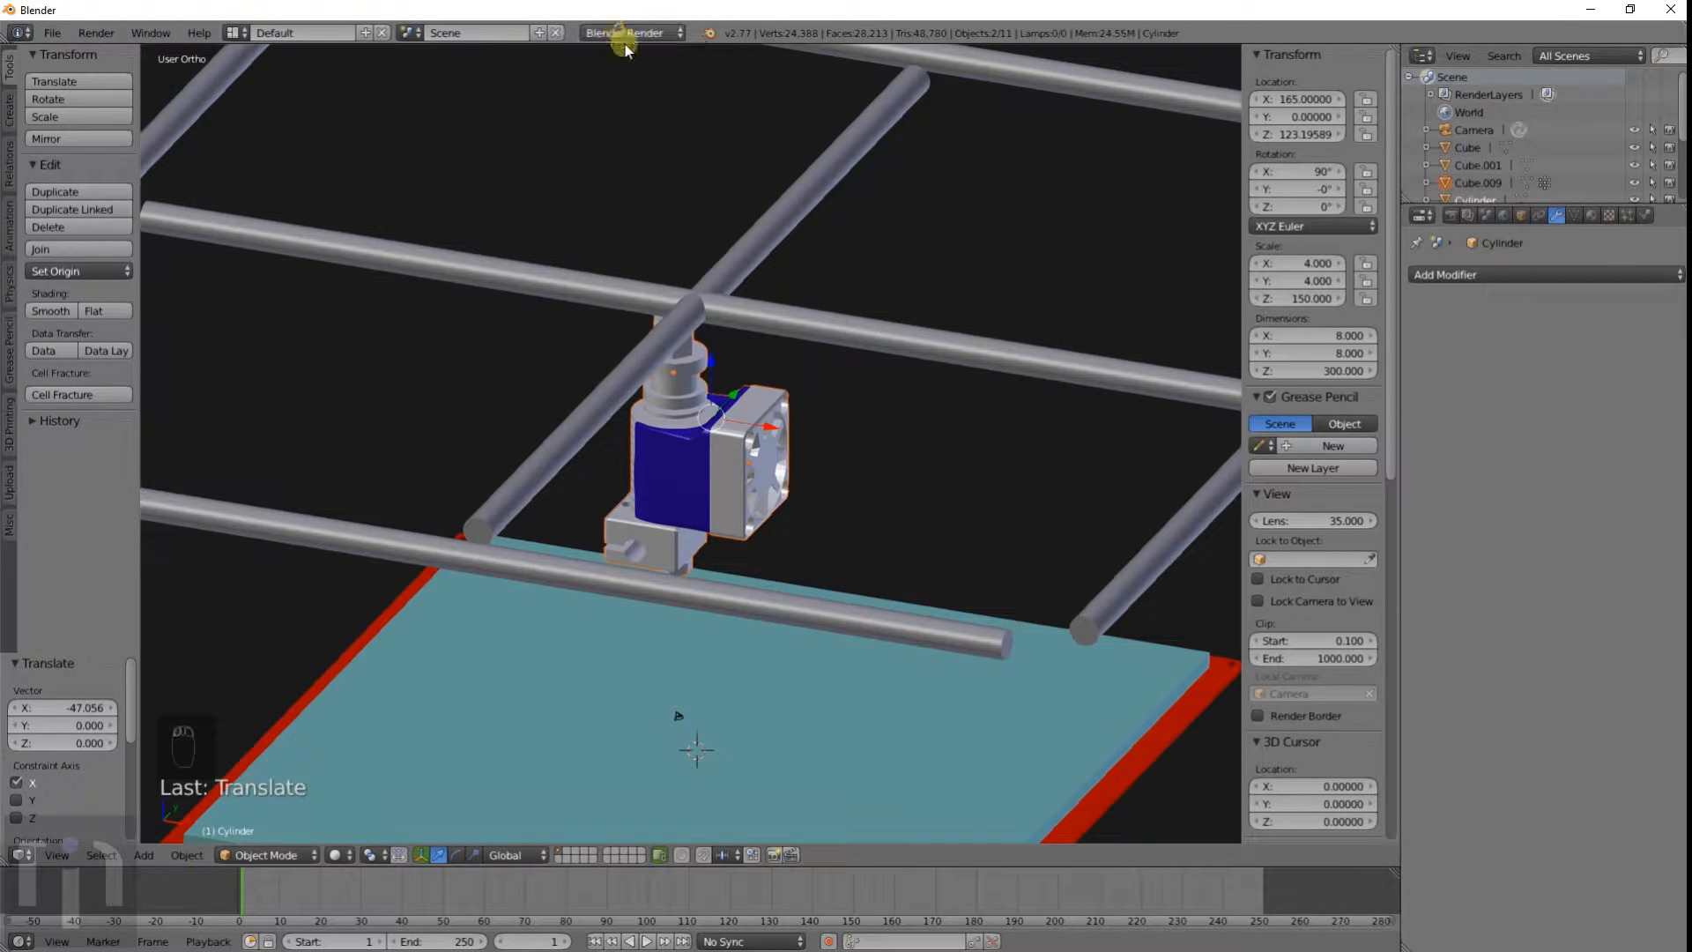
middle_click_drag(670, 494, 694, 457)
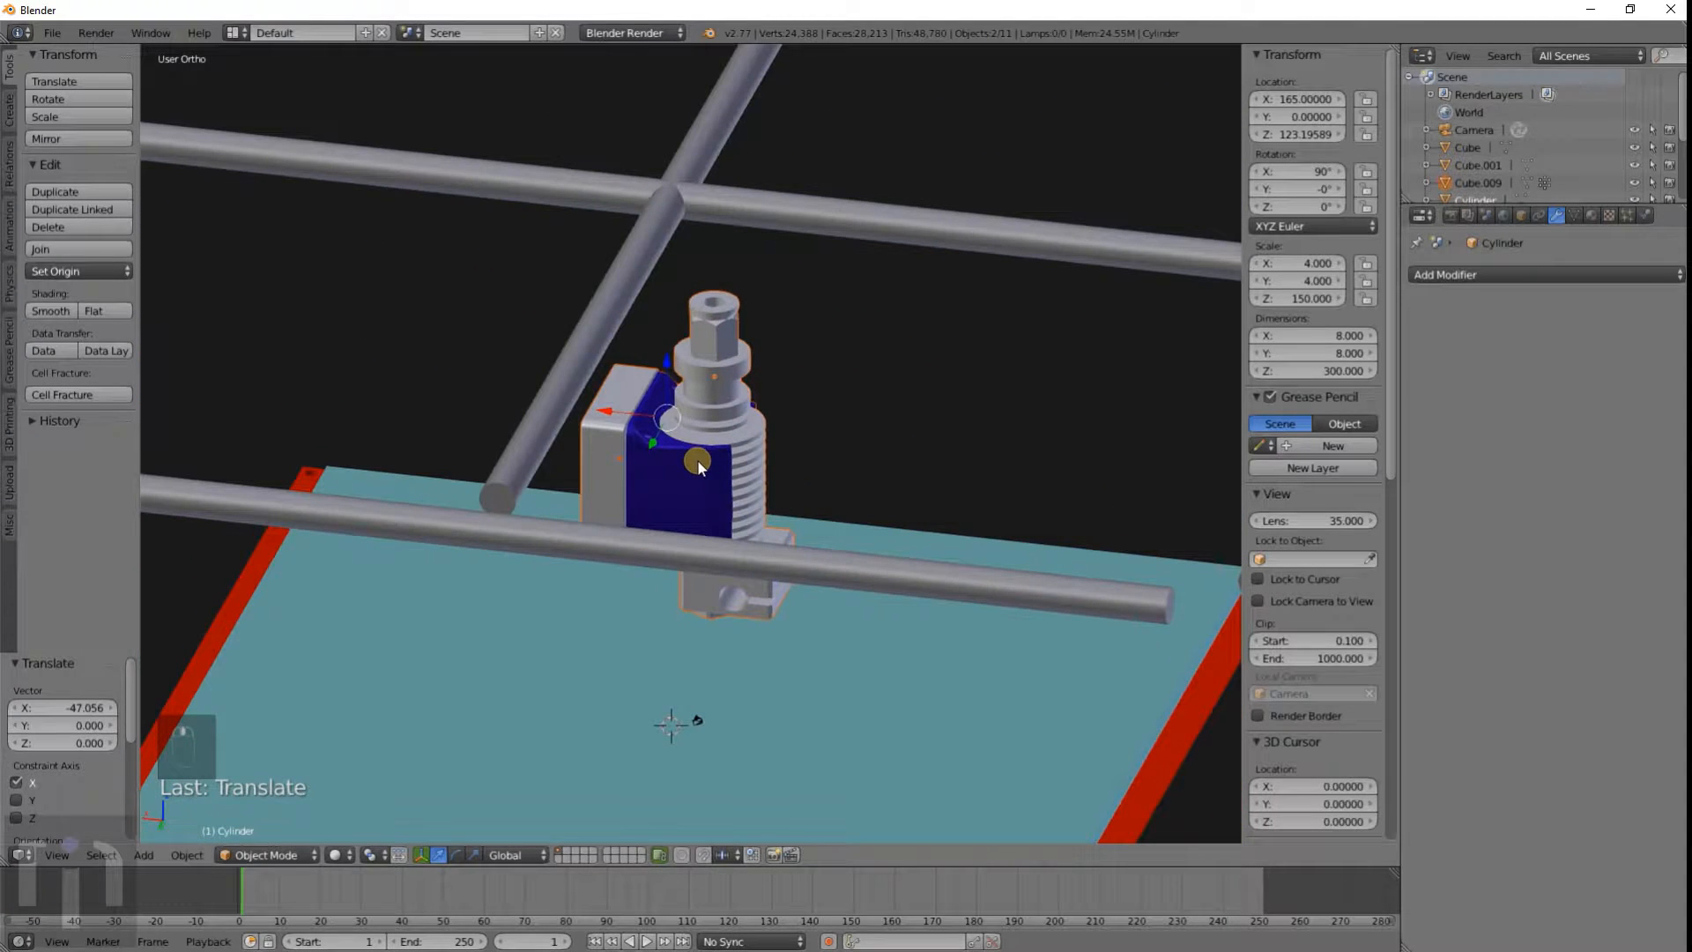
Step: Lower the hotend about 29 units along Z toward the build plate, working in front view
key("KP_7")
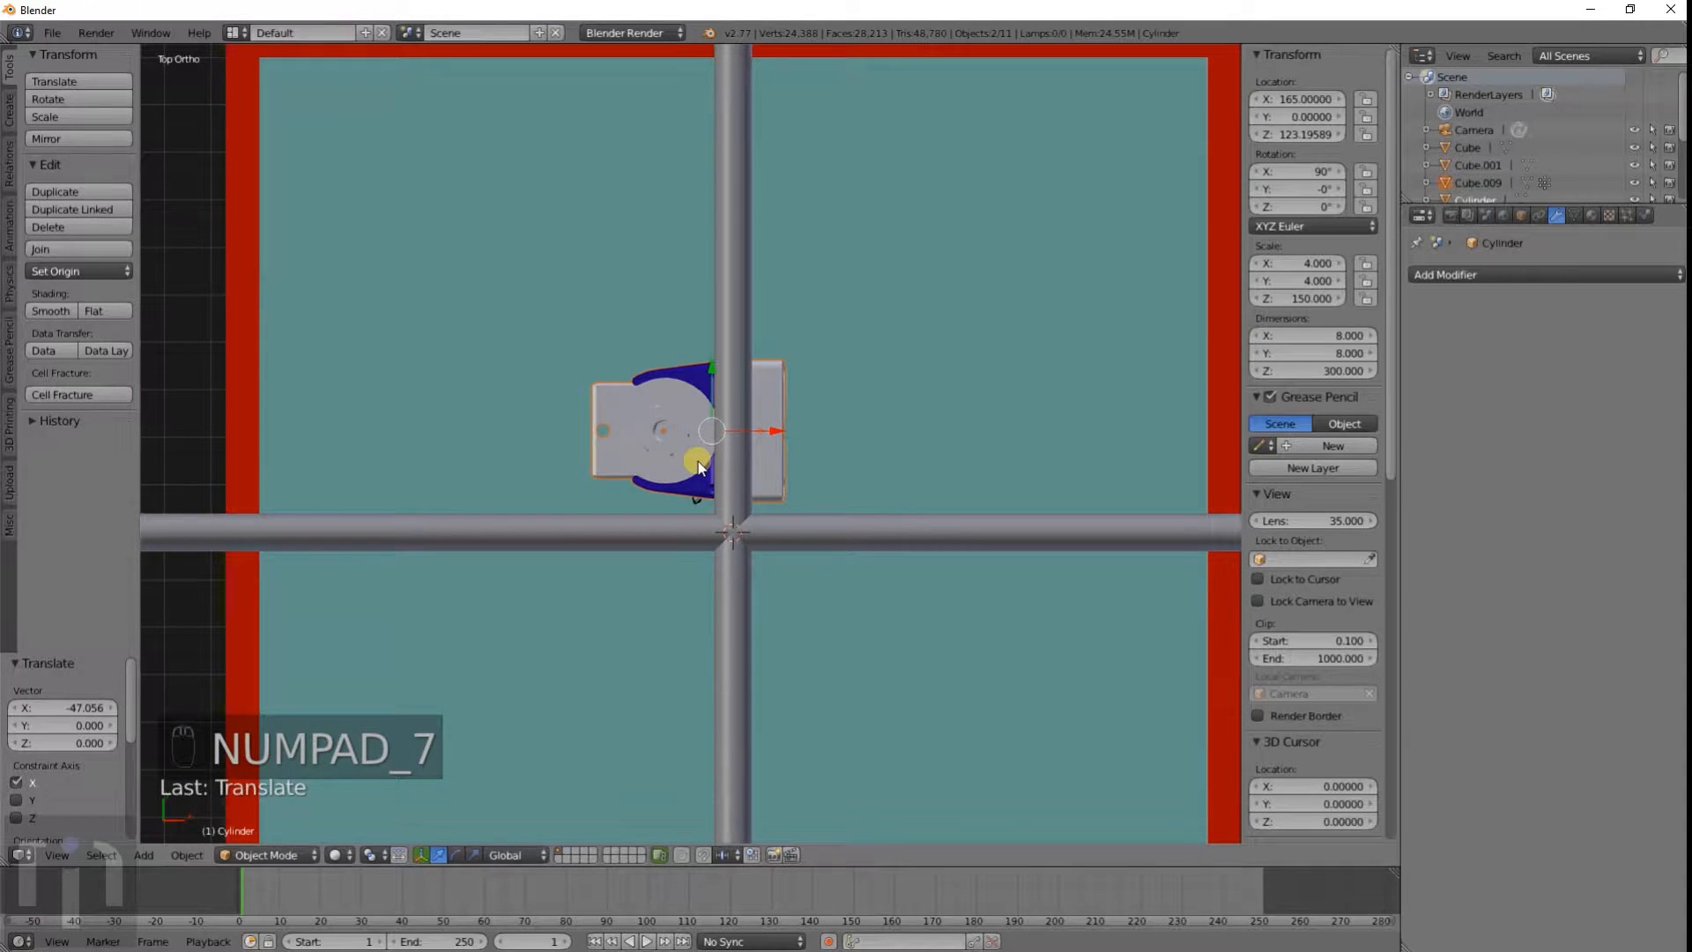
key("KP_1")
key("KP_7")
key("KP_1")
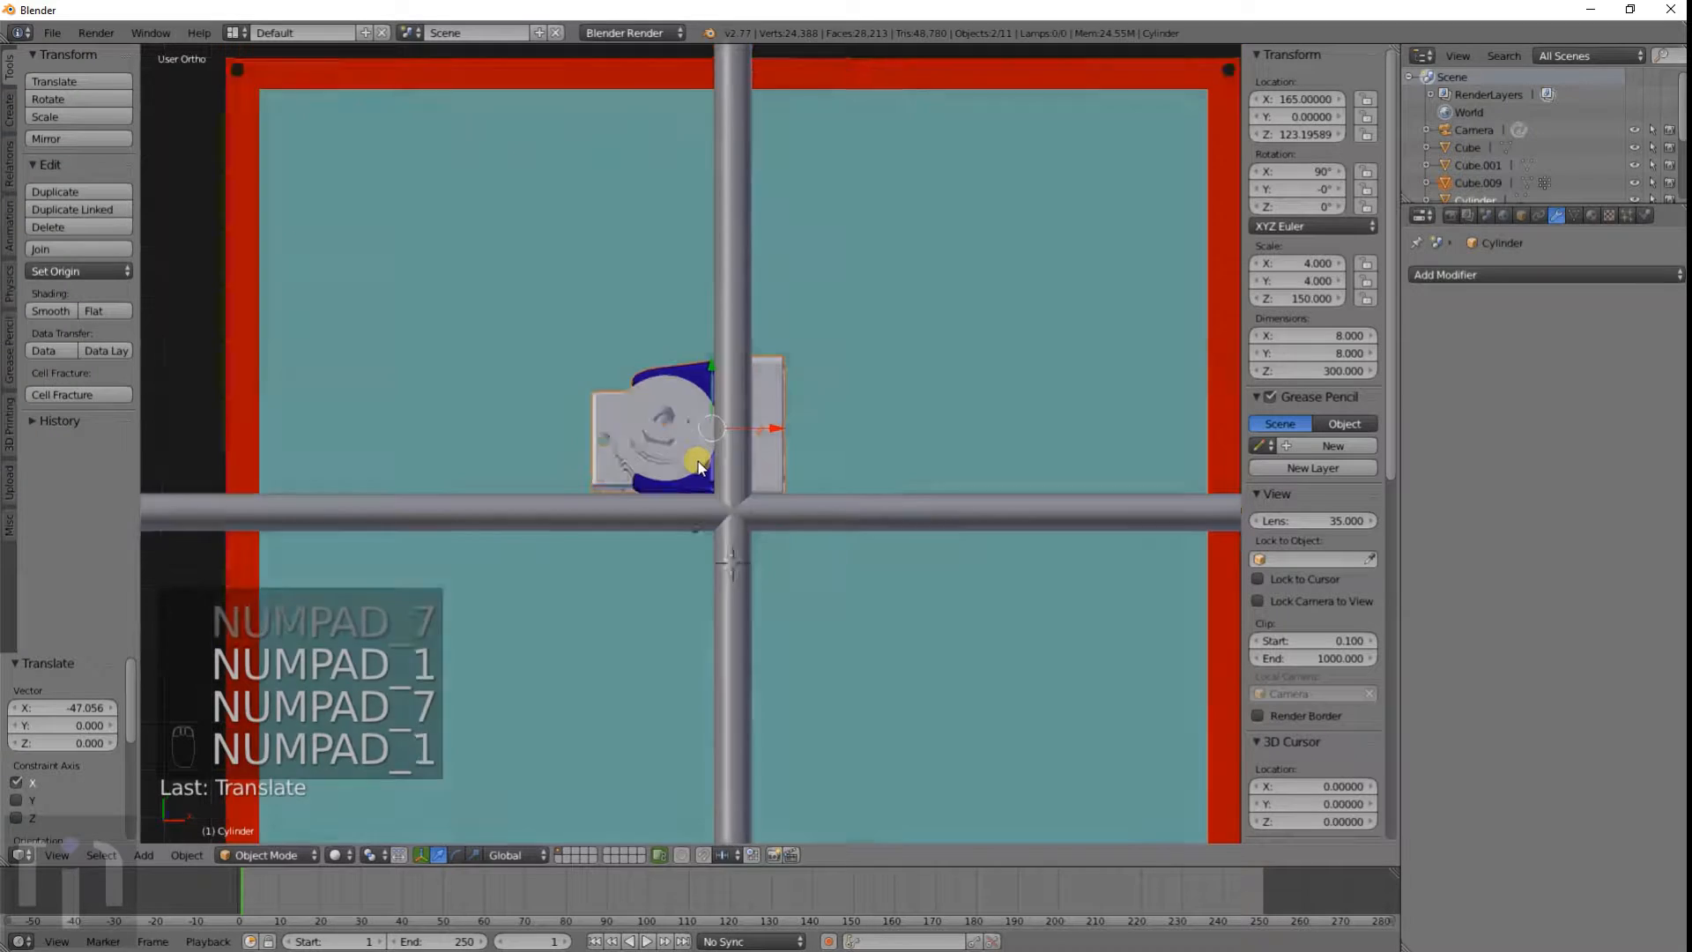
scroll(699, 463, "up", 6)
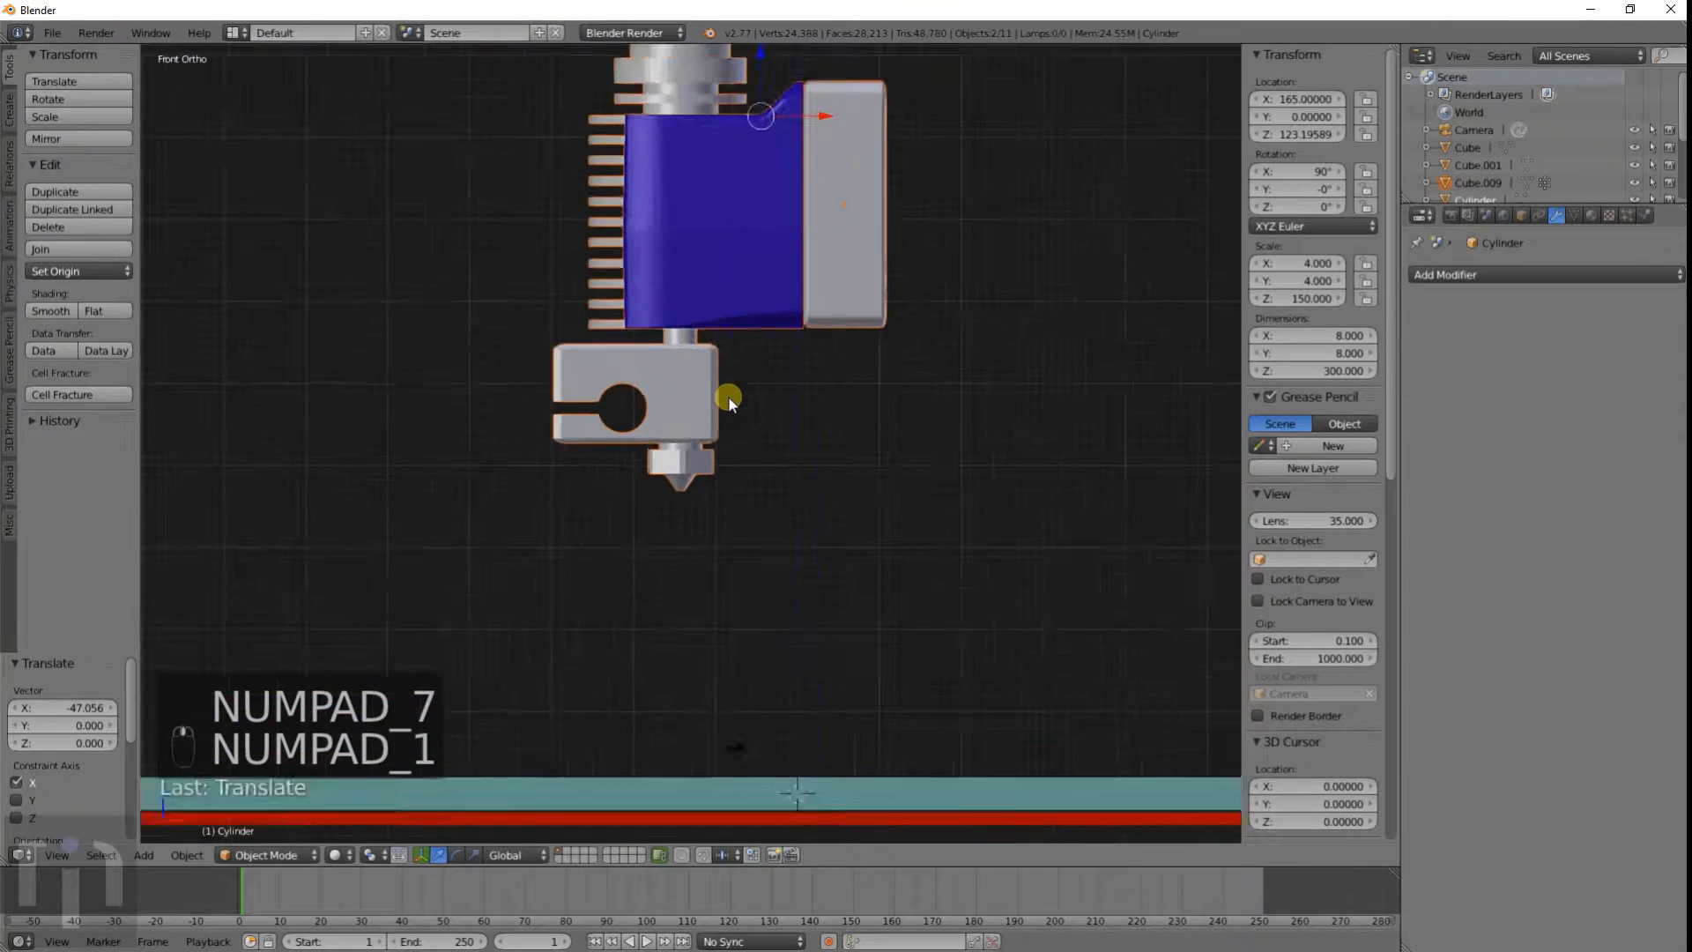
key("g")
key("z")
left_click(732, 661)
middle_click_drag(732, 659, 732, 377, "shift")
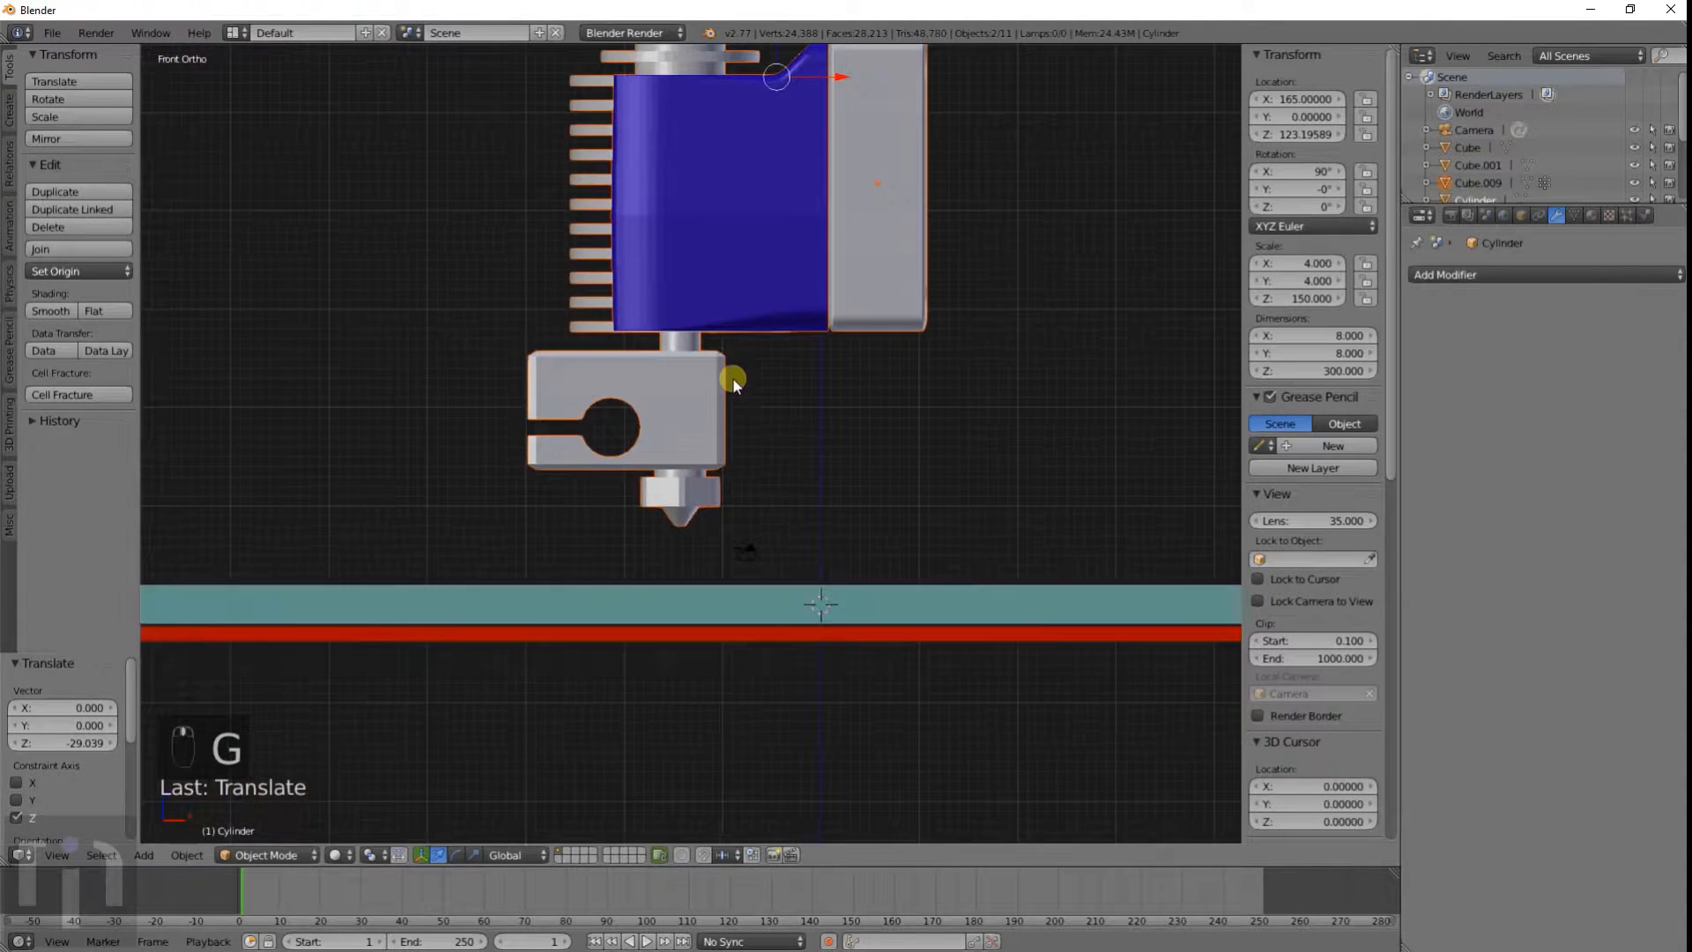
Step: Lower the hotend about 5.8 units further along Z to bring the nozzle tip onto the build plate surface
scroll(731, 380, "down", 1)
scroll(731, 381, "up", 3)
key("g")
key("z")
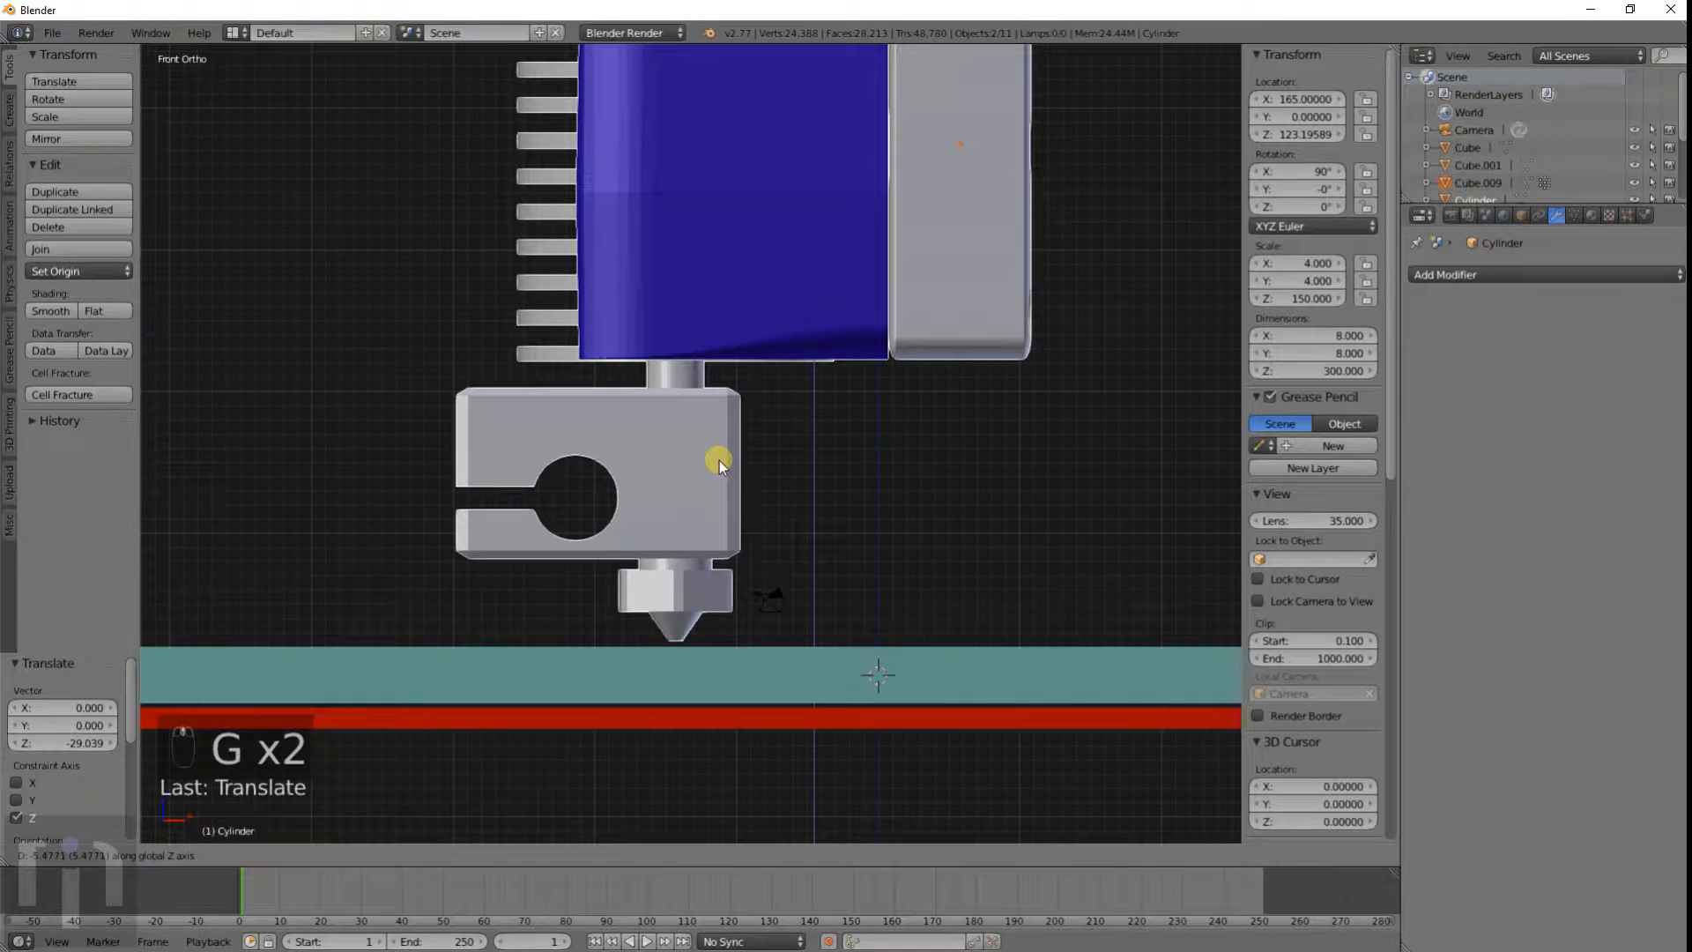
left_click(717, 463)
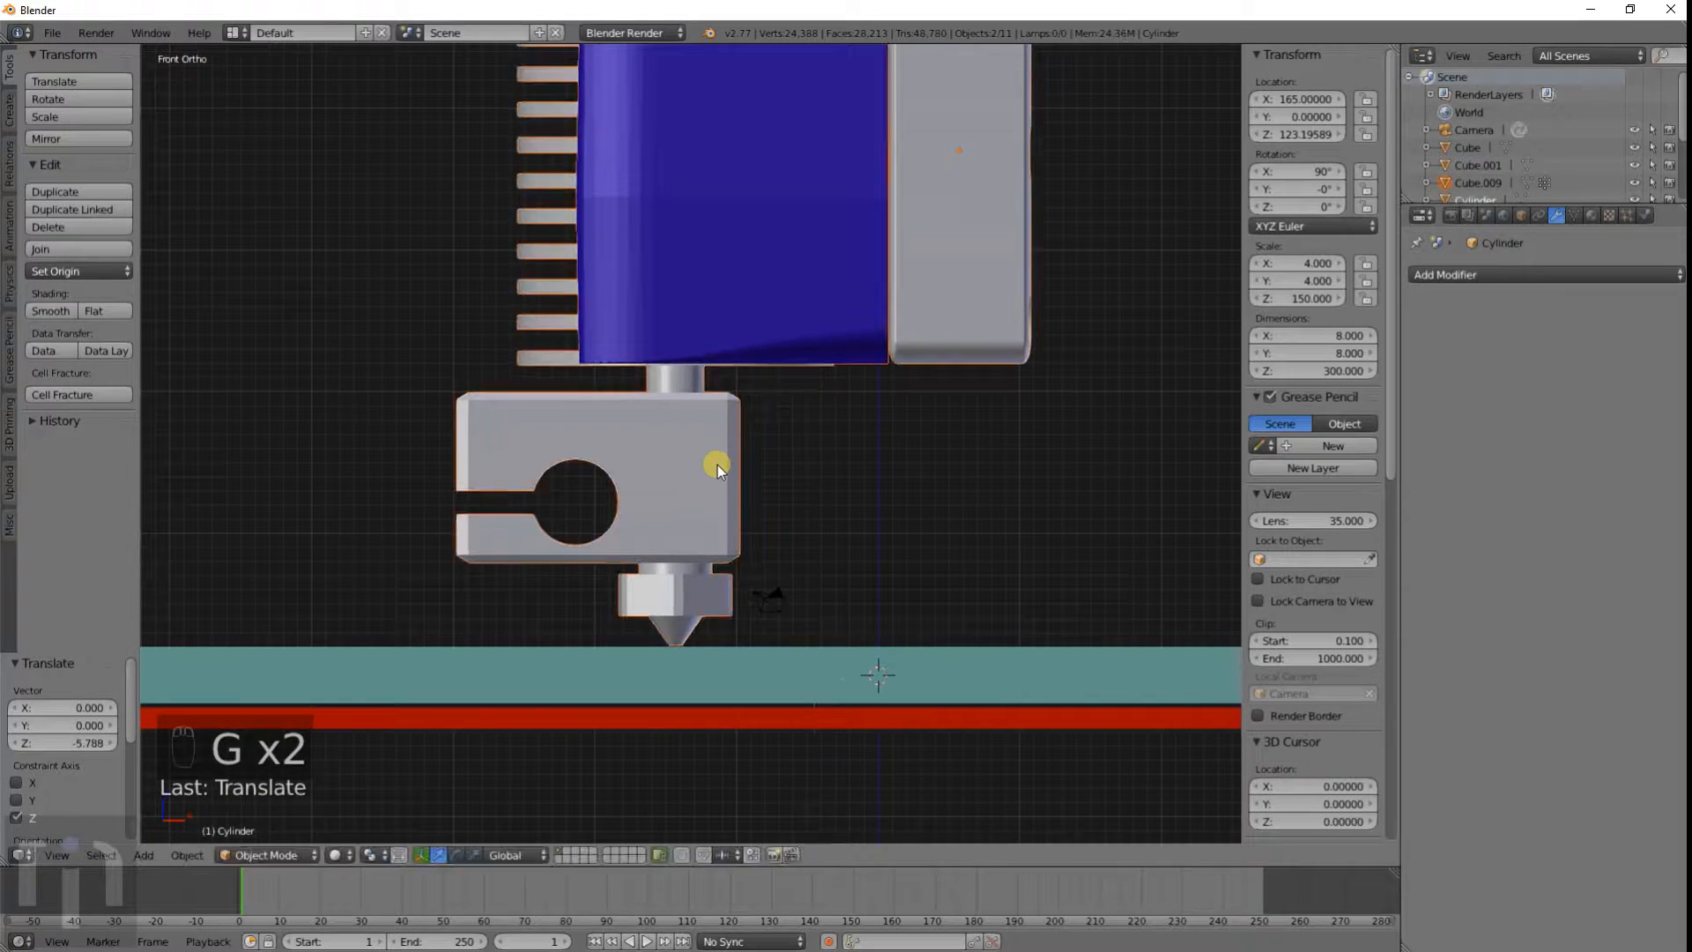
Step: Select the lengthwise centre rod and the two outer crosswise rods and lower them together about 19.5 units along Z
scroll(717, 459, "down", 5)
middle_click_drag(716, 453, 718, 346)
scroll(717, 347, "down", 5)
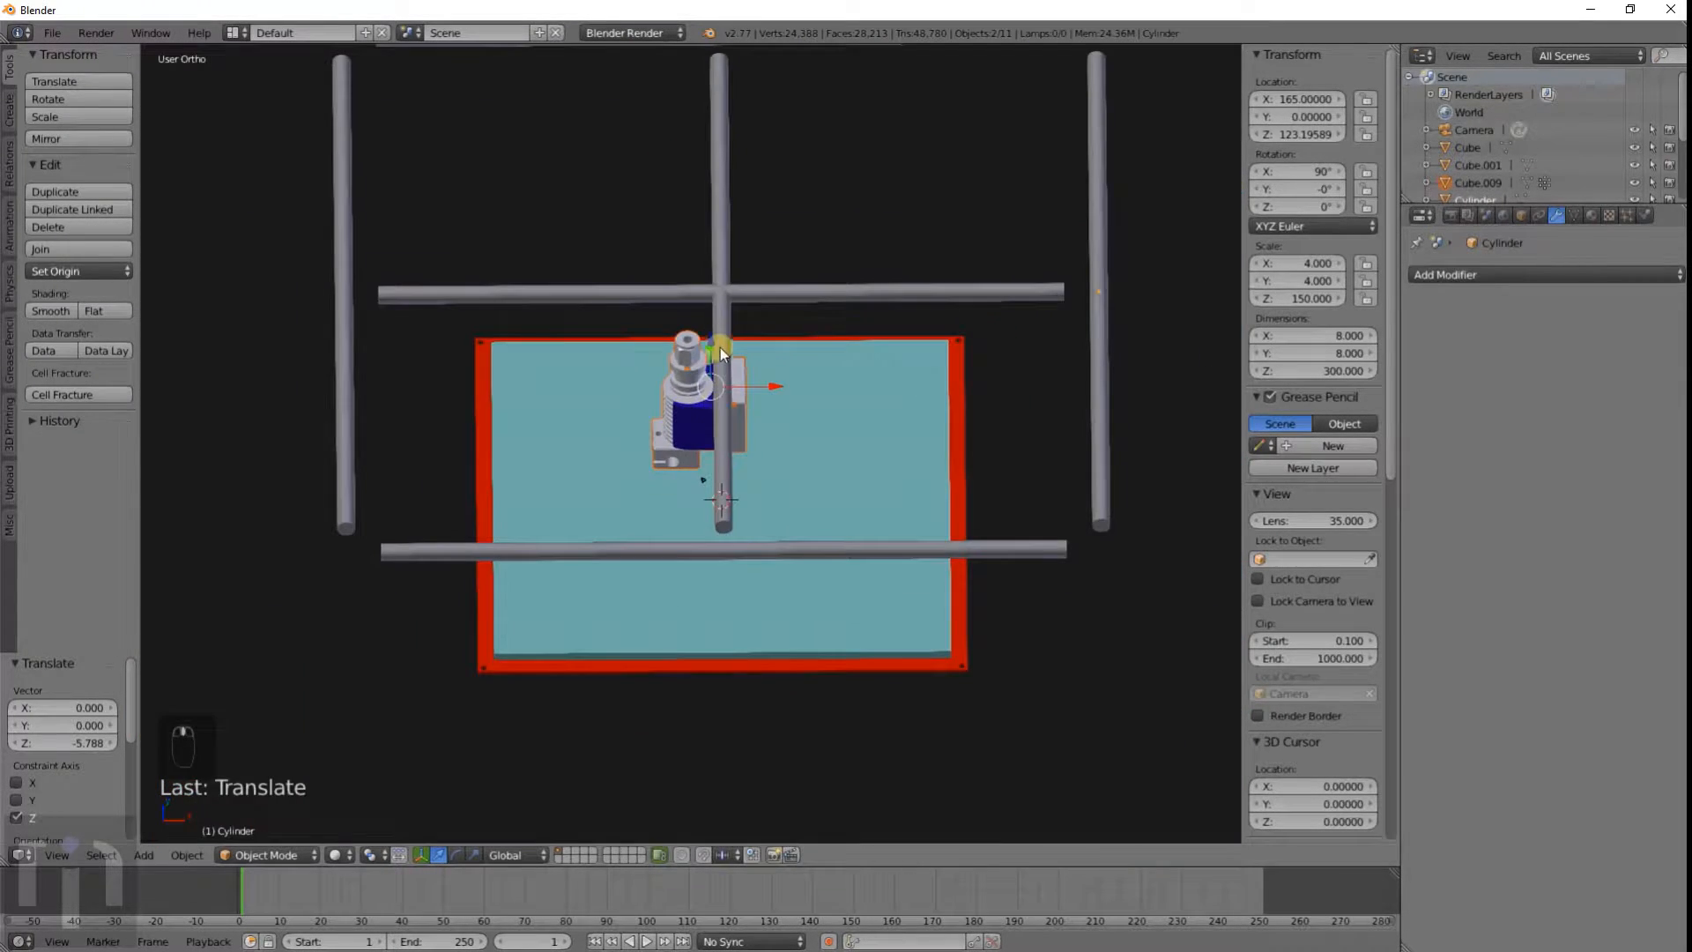
right_click(730, 300)
right_click(763, 294)
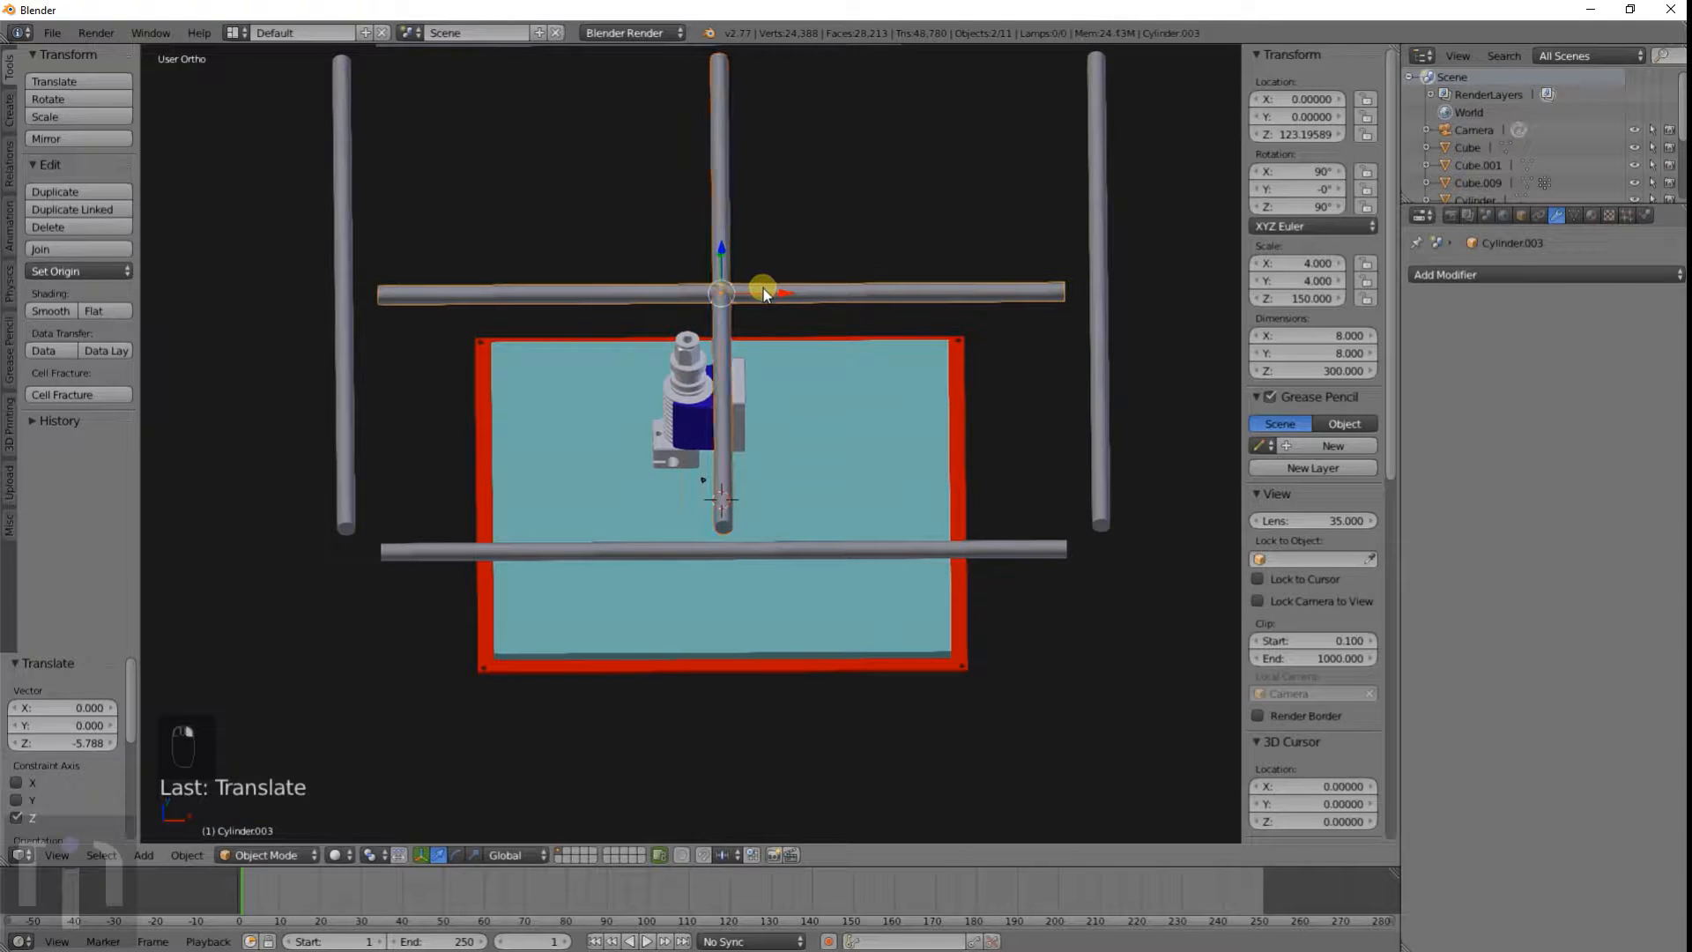
scroll(976, 380, "down", 2)
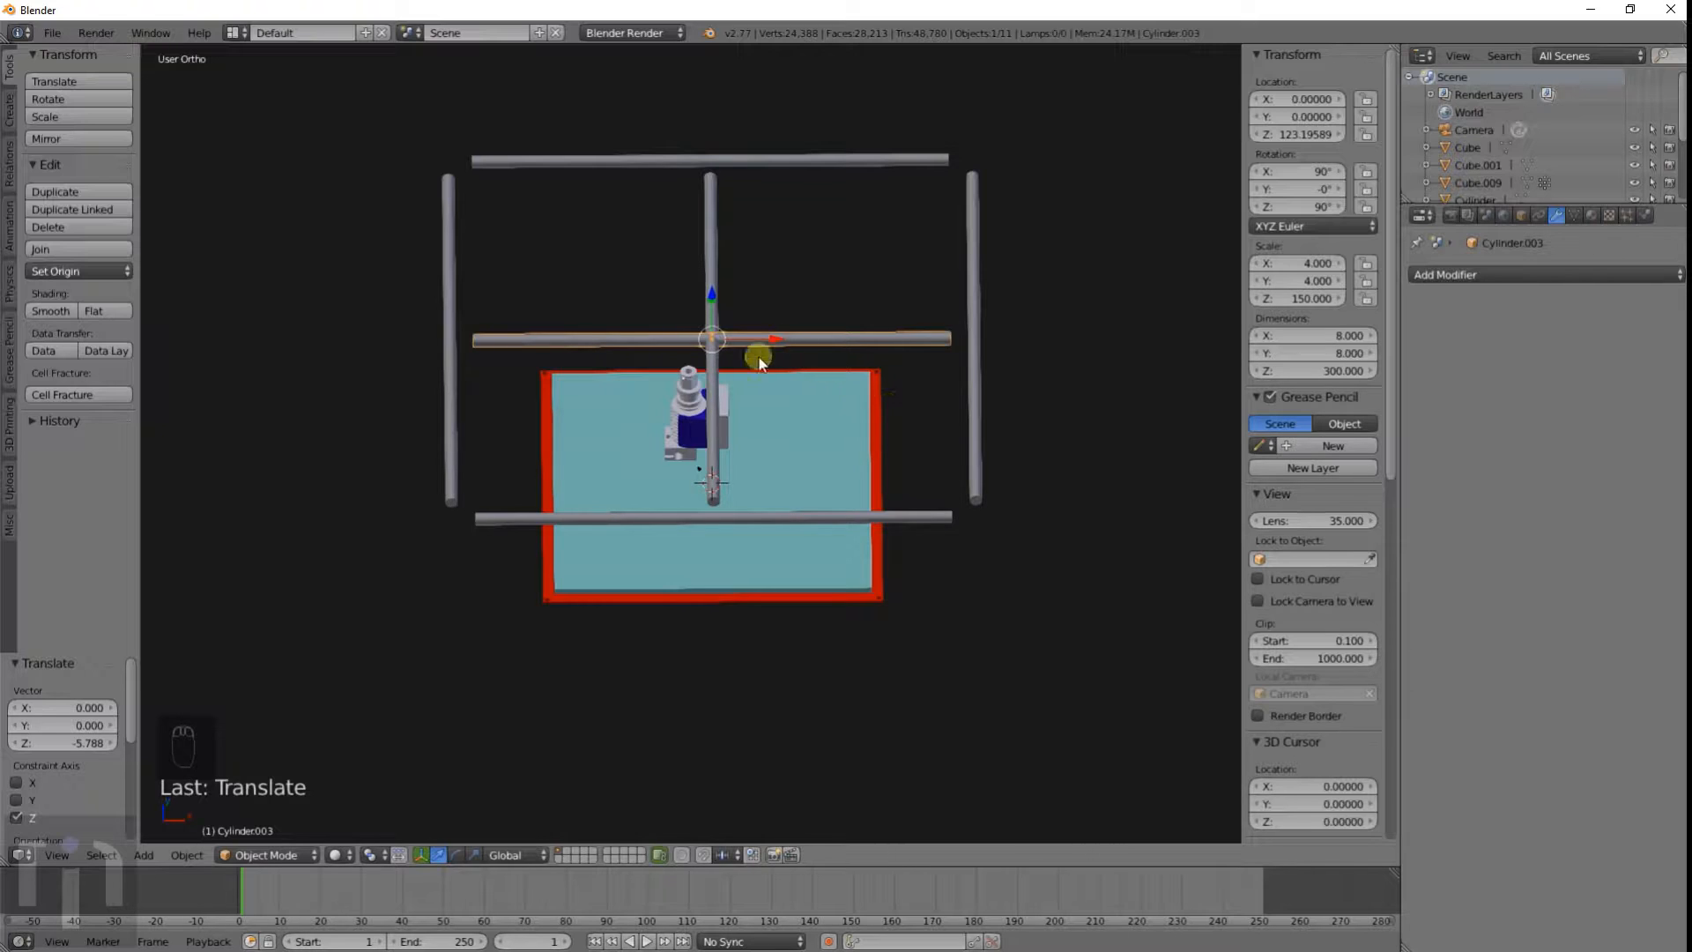
right_click(707, 378)
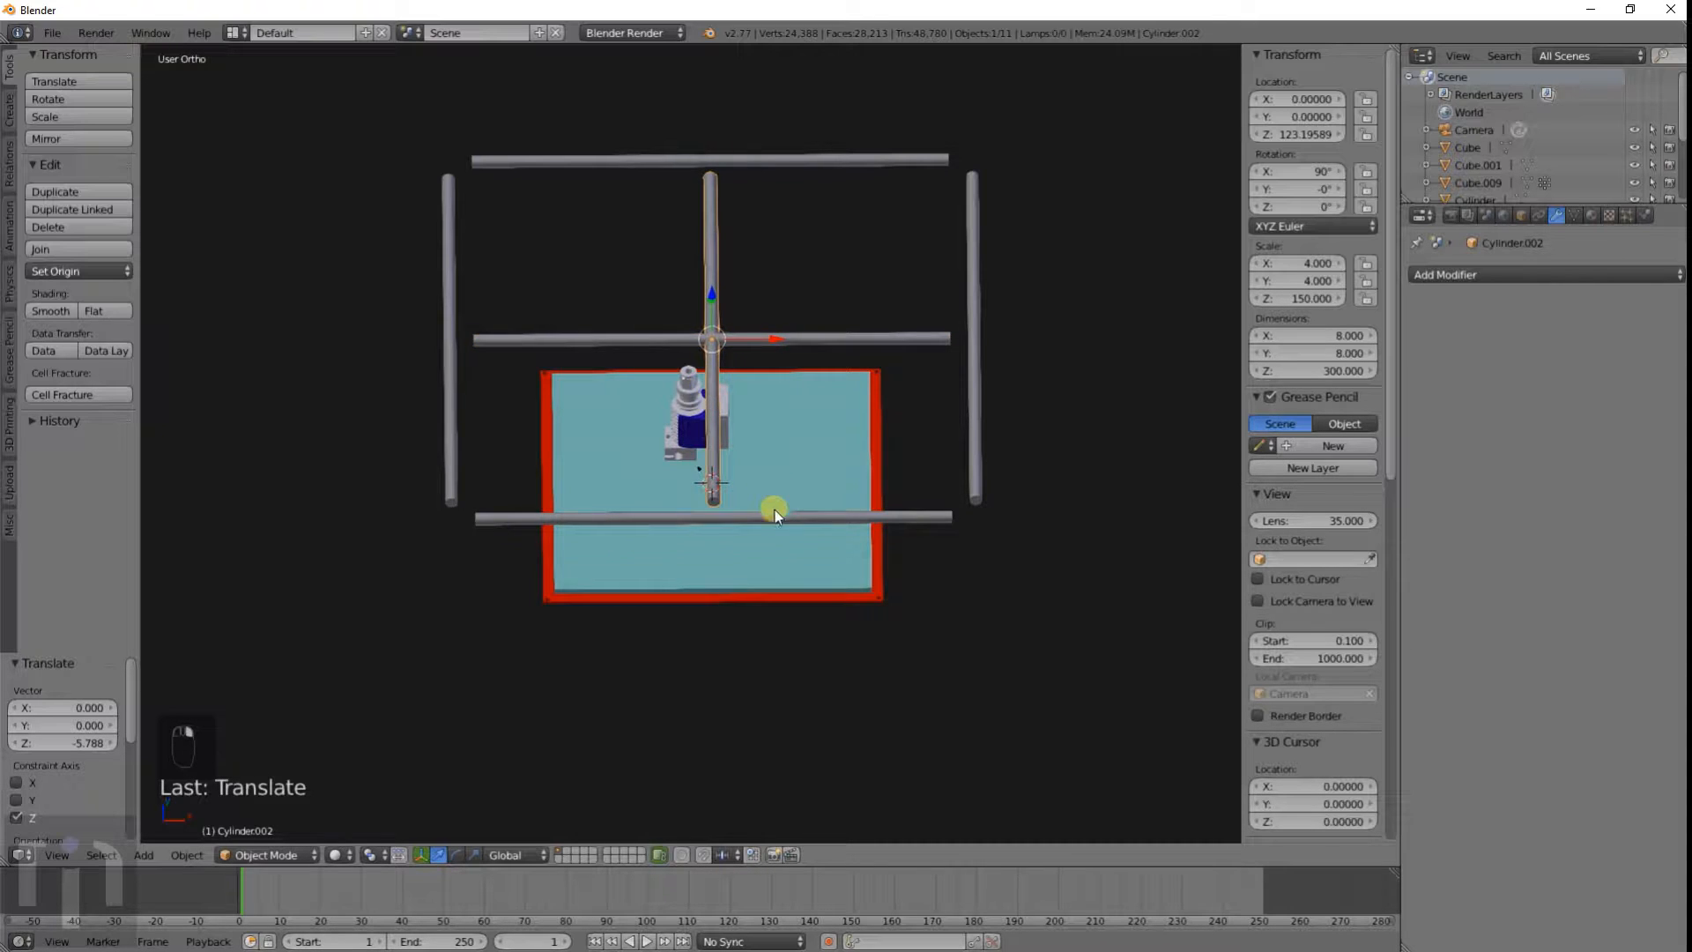
right_click(774, 509)
right_click(793, 163, "shift")
key("KP_1")
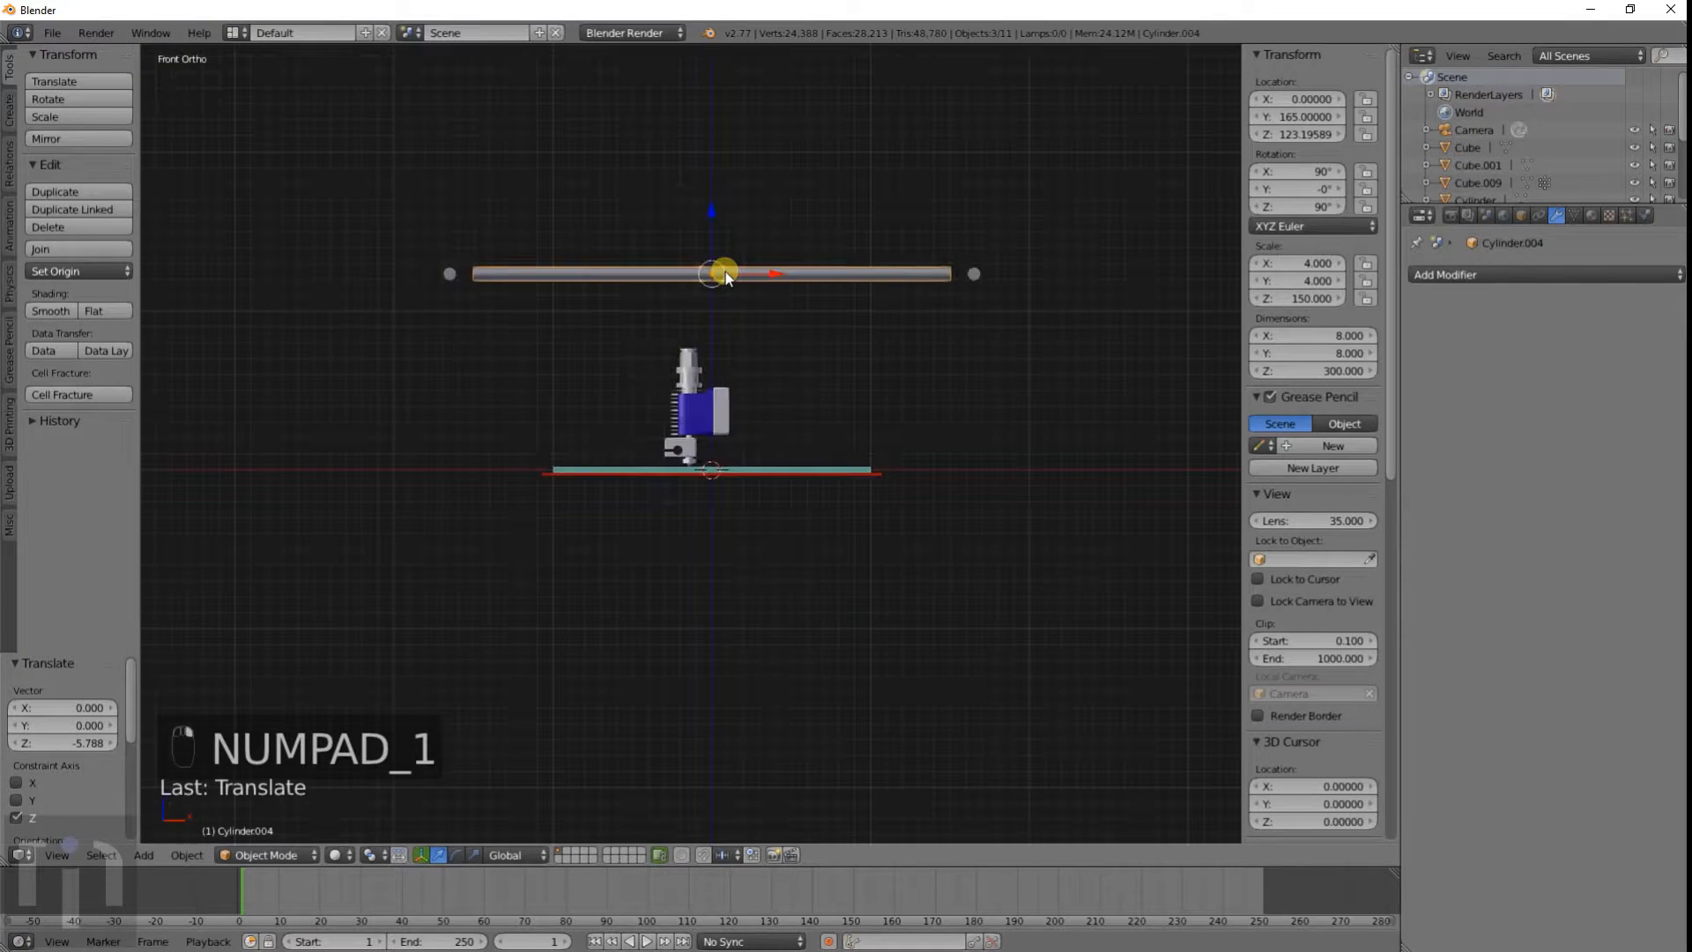
scroll(699, 400, "up", 4)
key("g")
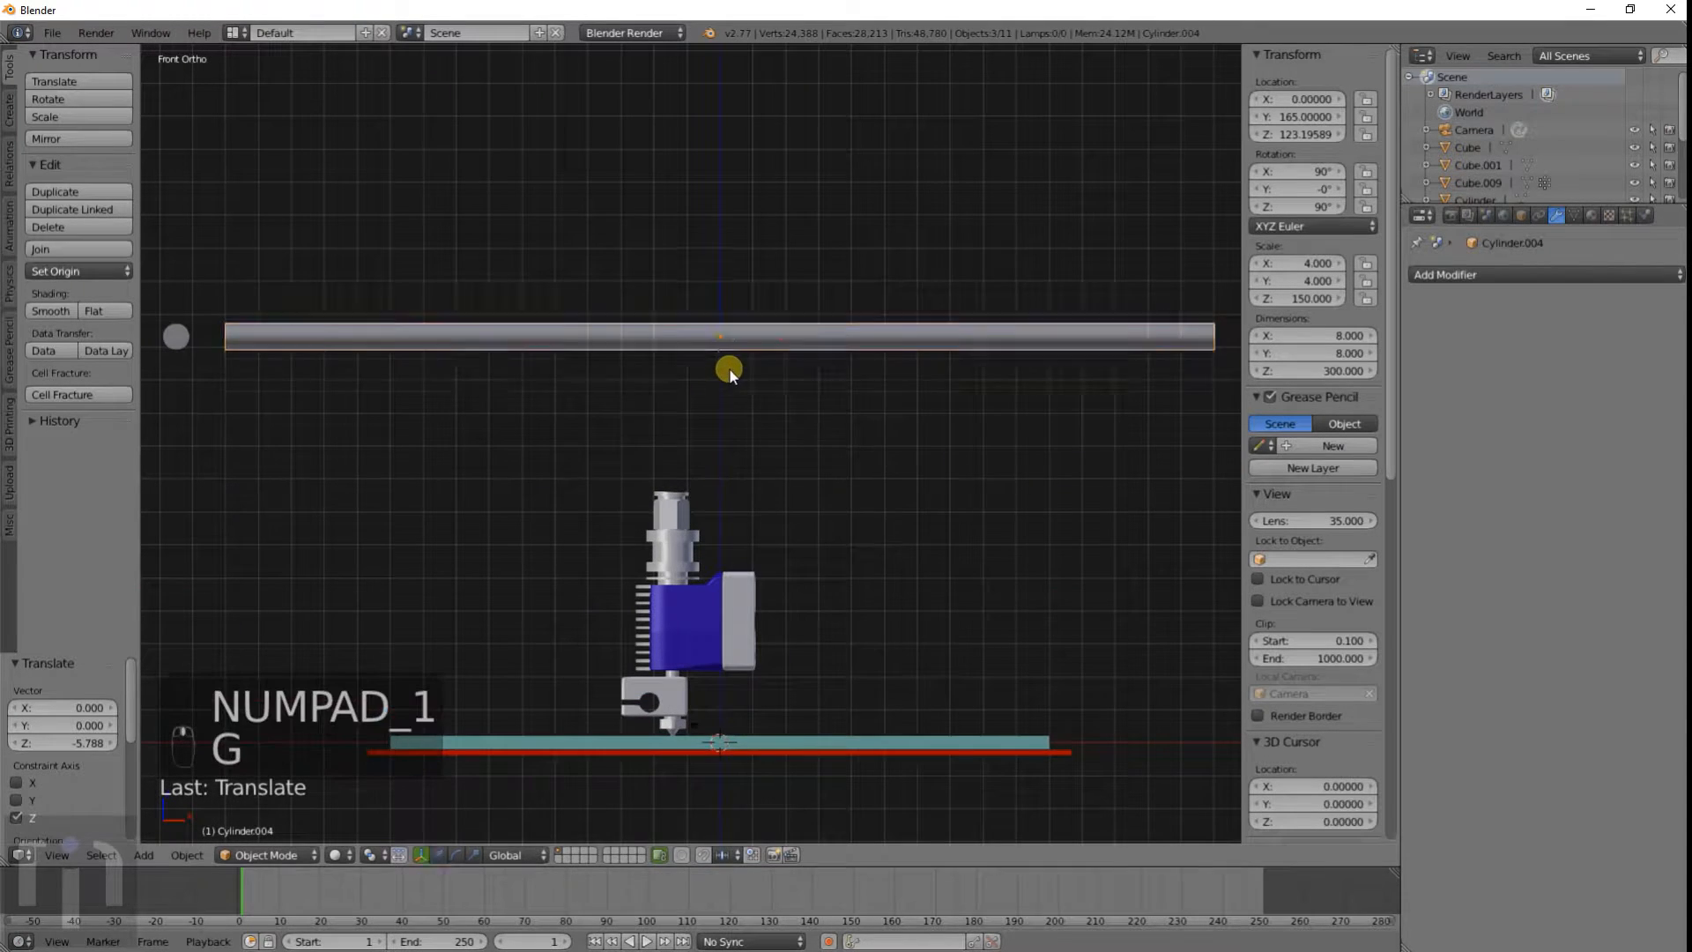
left_click(732, 432)
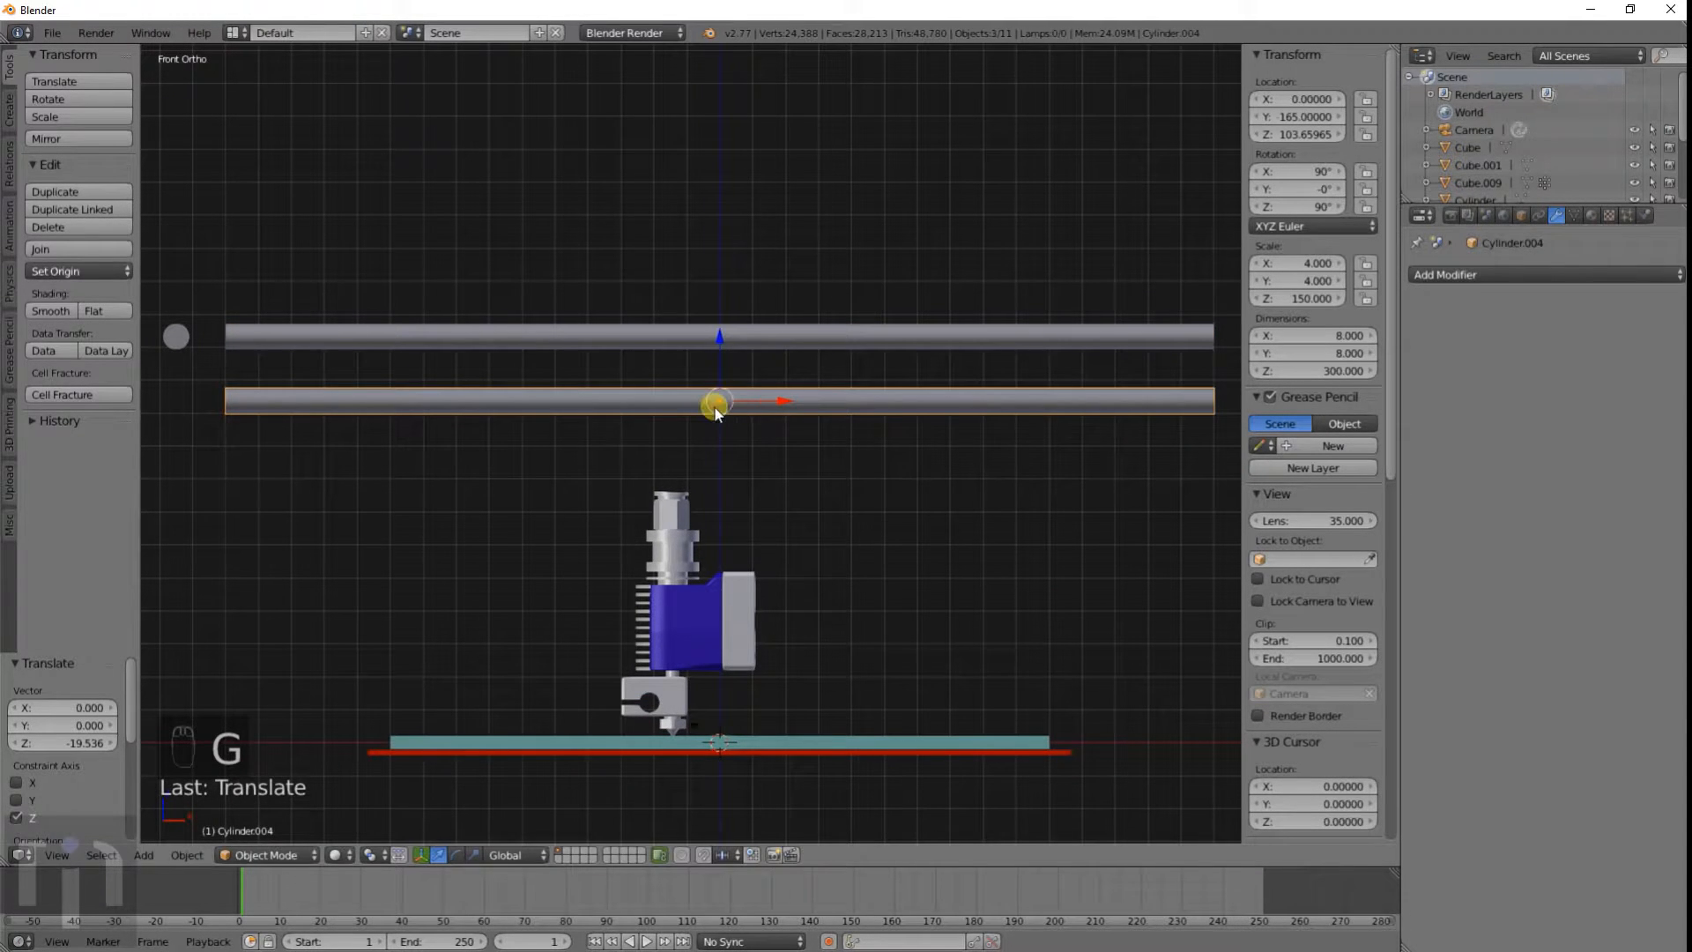
middle_click_drag(807, 414, 785, 446)
right_click(726, 395)
scroll(726, 395, "down", 3)
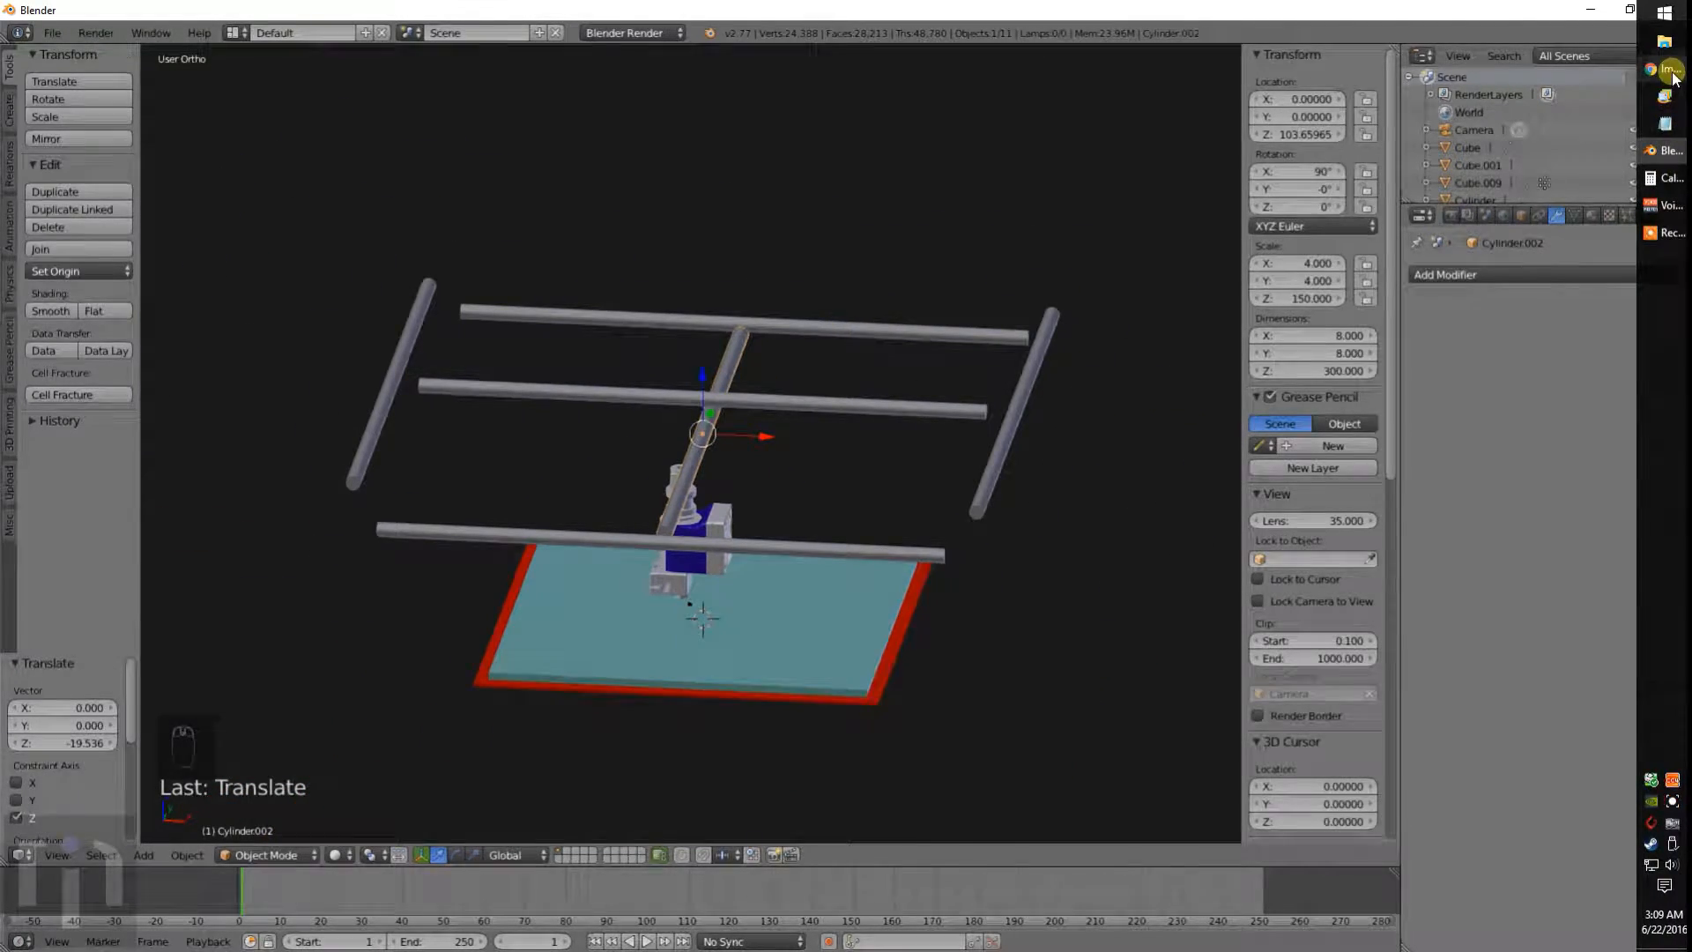
Step: Switch to Chrome and open the CNCshop dimension table from the LM8UU image results to check the bearing's dimensions
left_click(1662, 125)
scroll(671, 192, "up", 1)
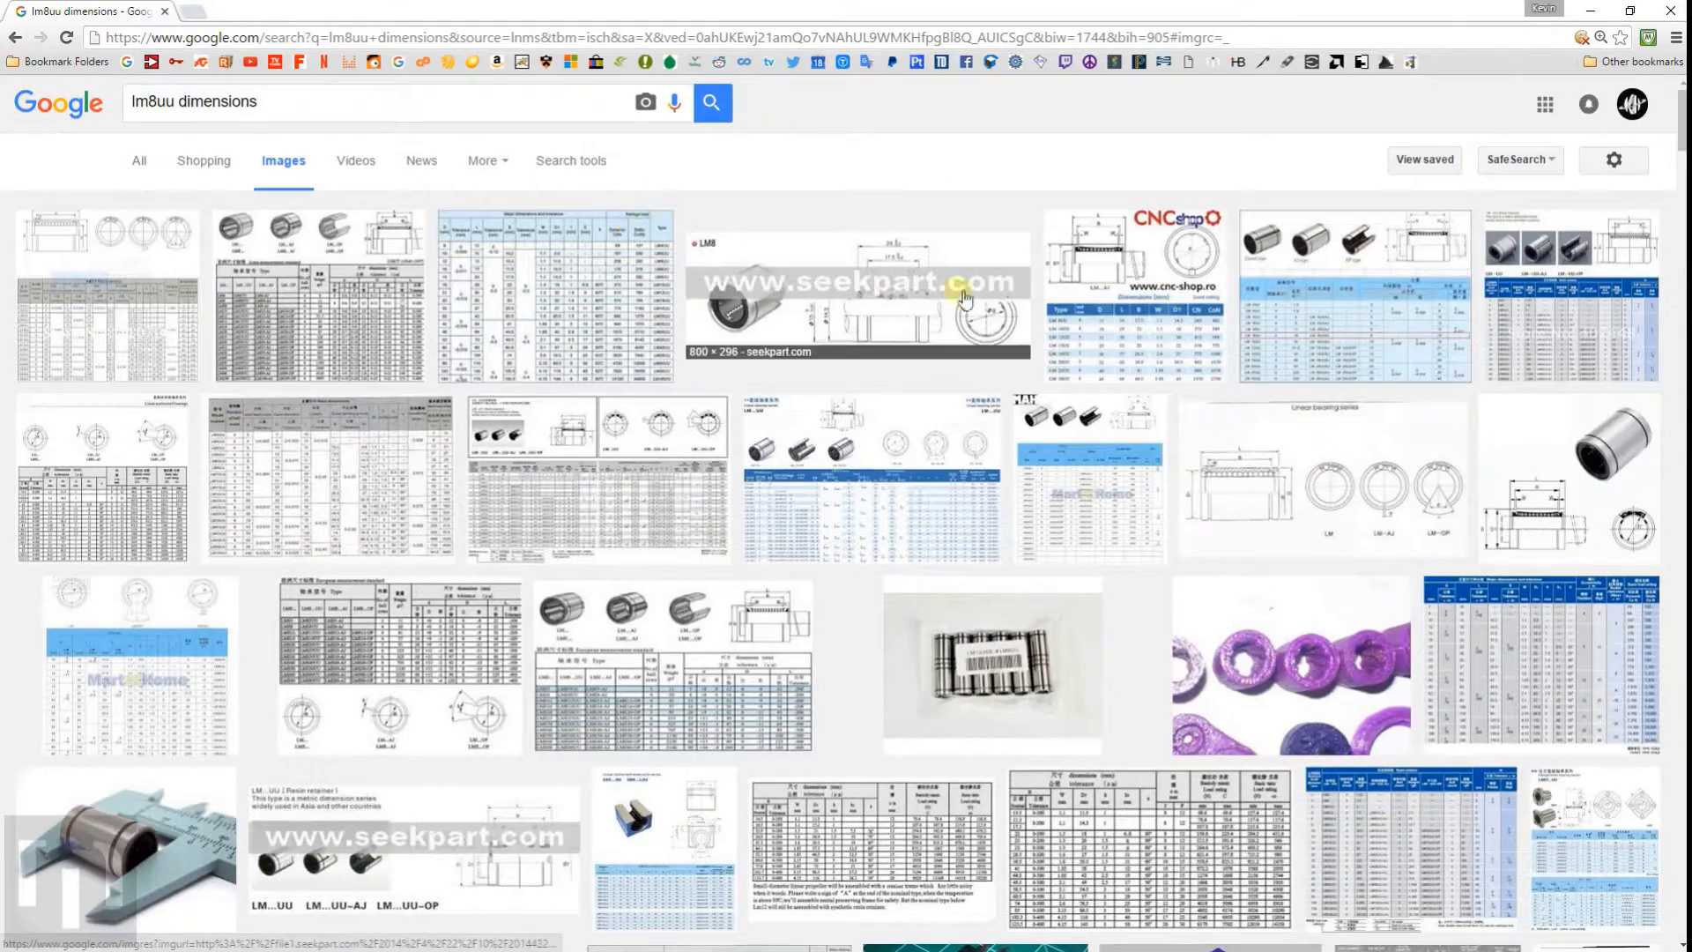
left_click(1103, 290)
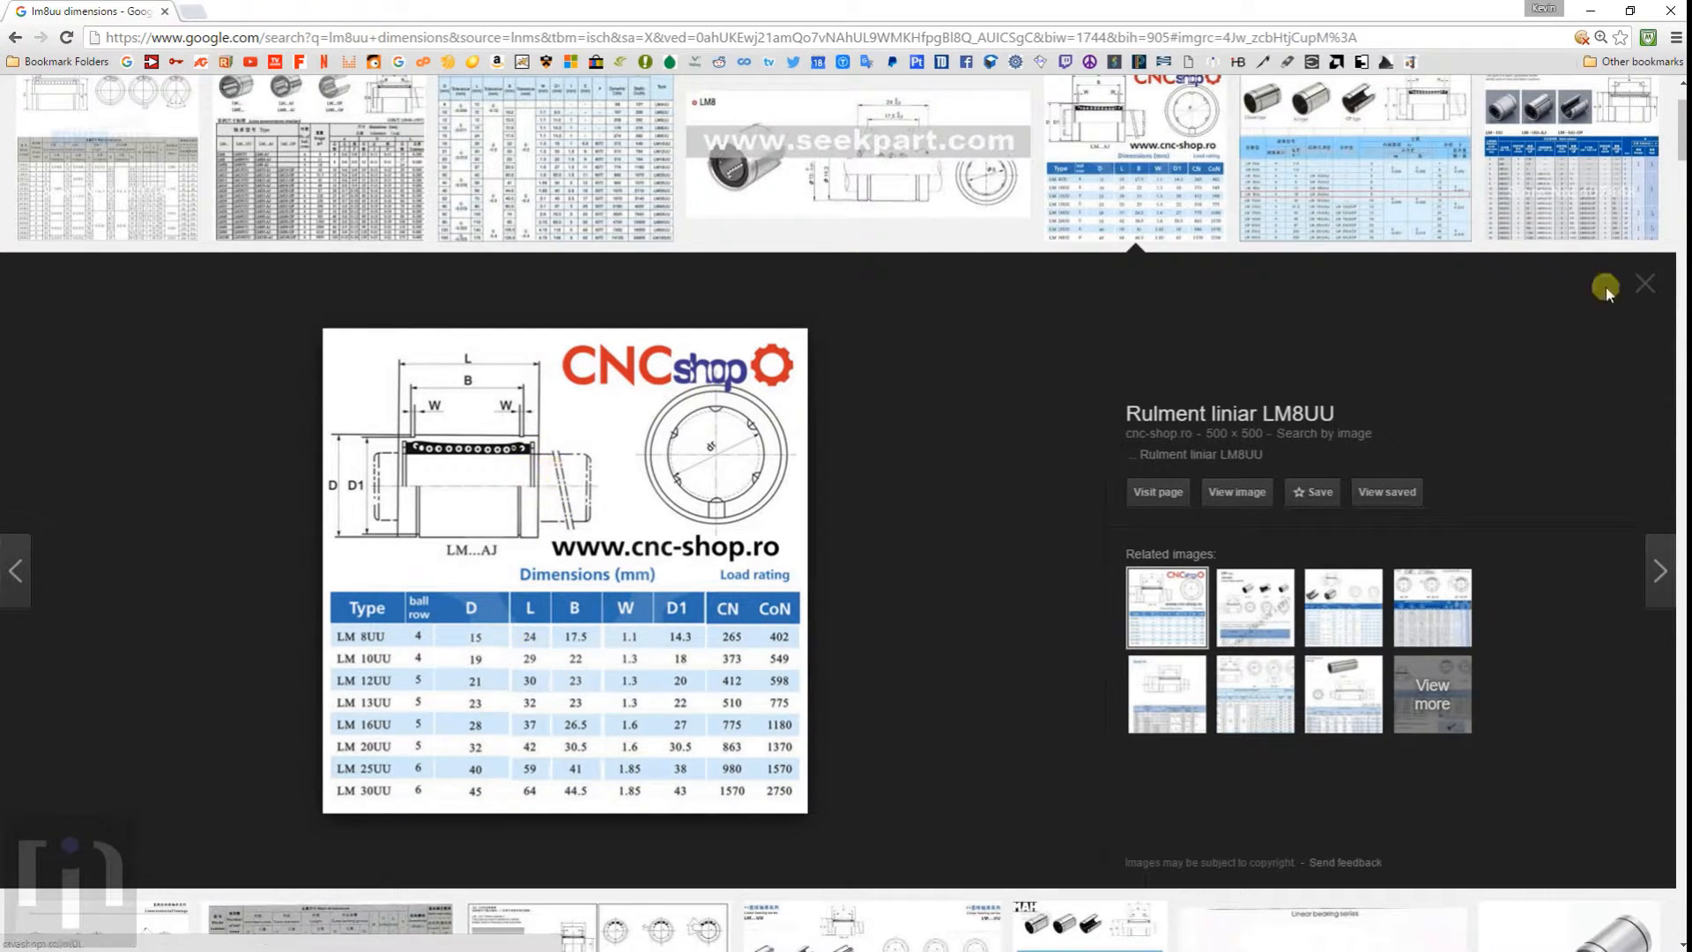
mouse_move(1668, 102)
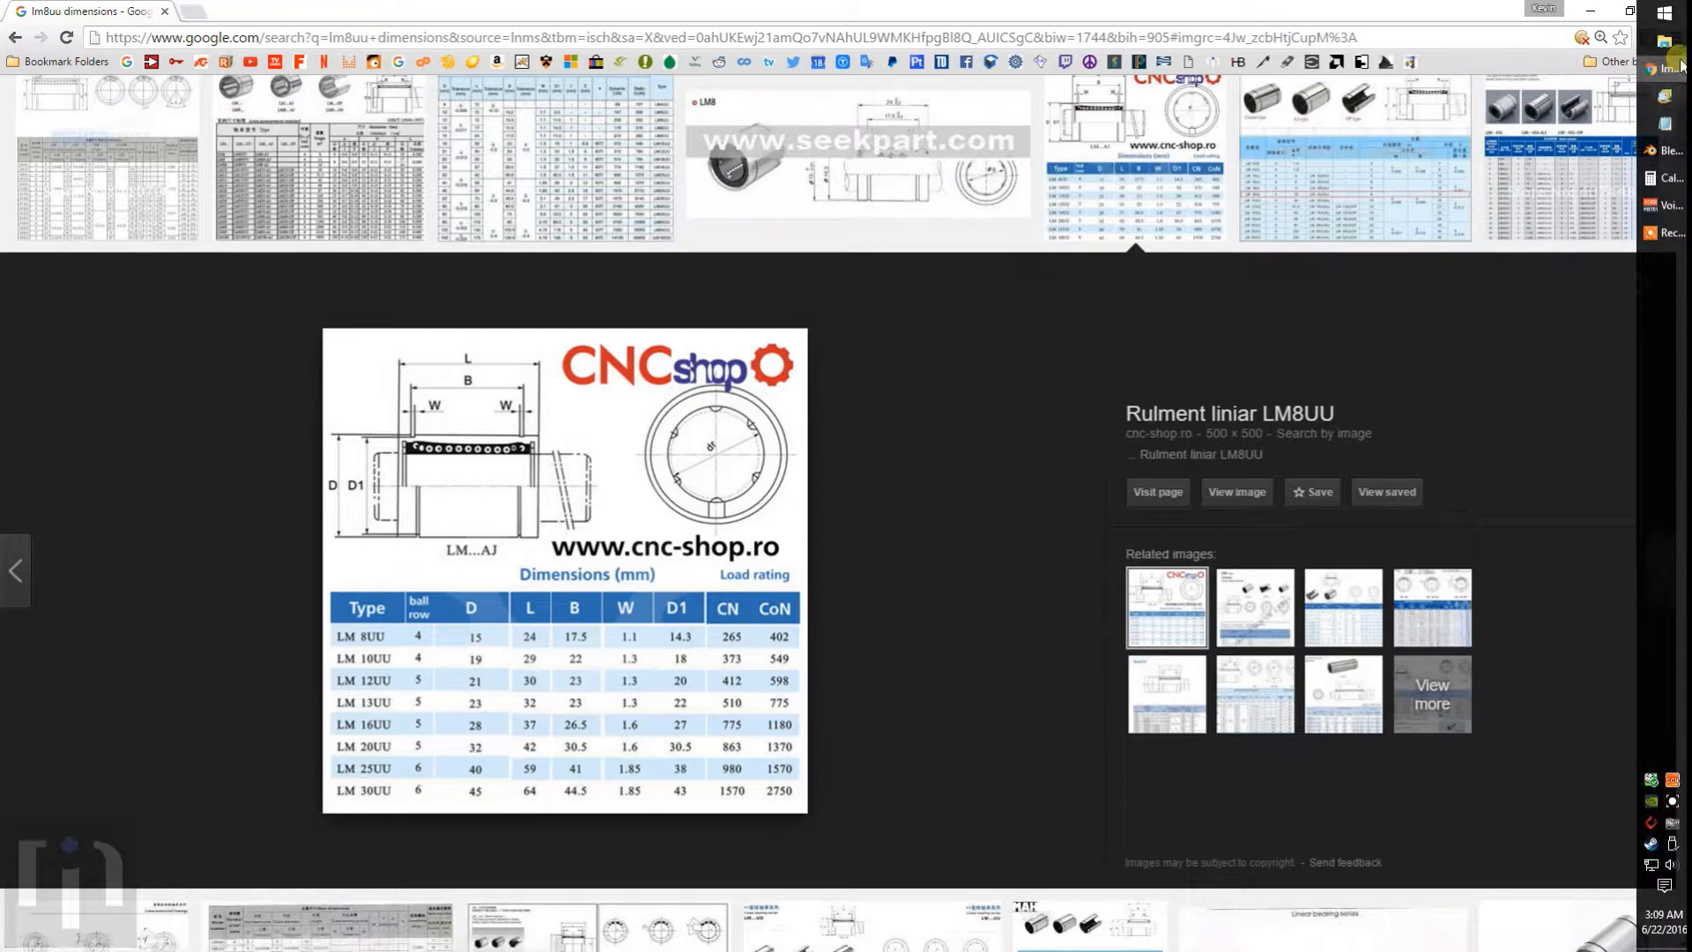
Step: Switch back to Blender and duplicate the lowered lengthwise centre rod in place
left_click(1665, 150)
key("shift+a")
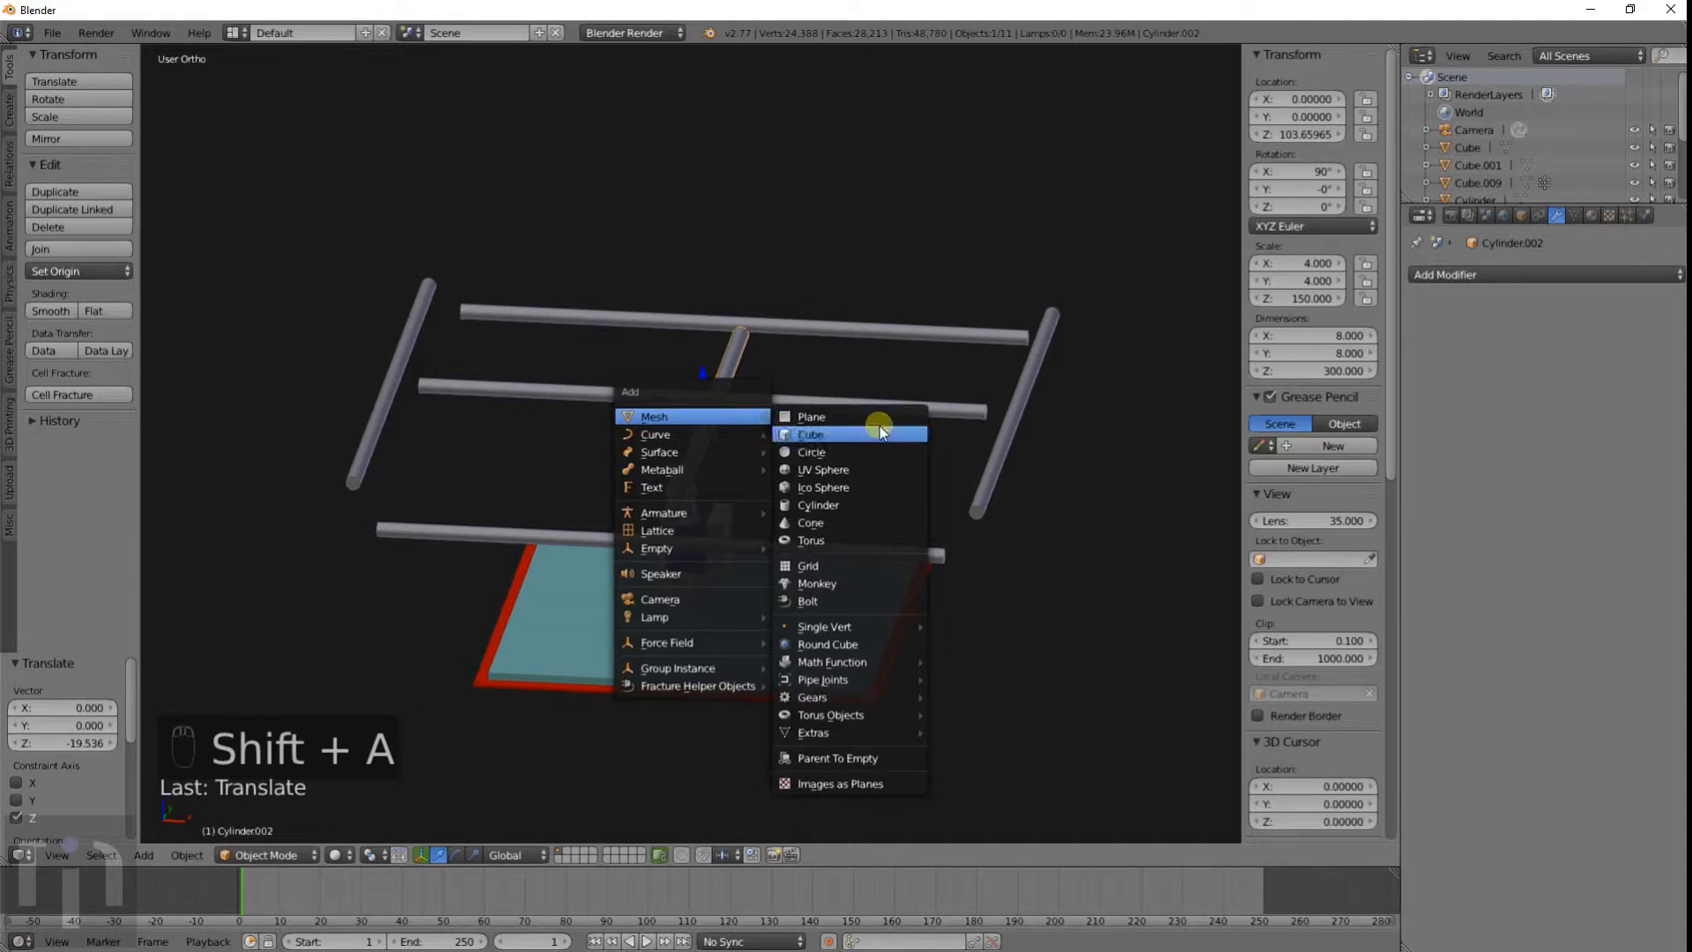
middle_click_drag(876, 427, 774, 463)
scroll(774, 463, "up", 5)
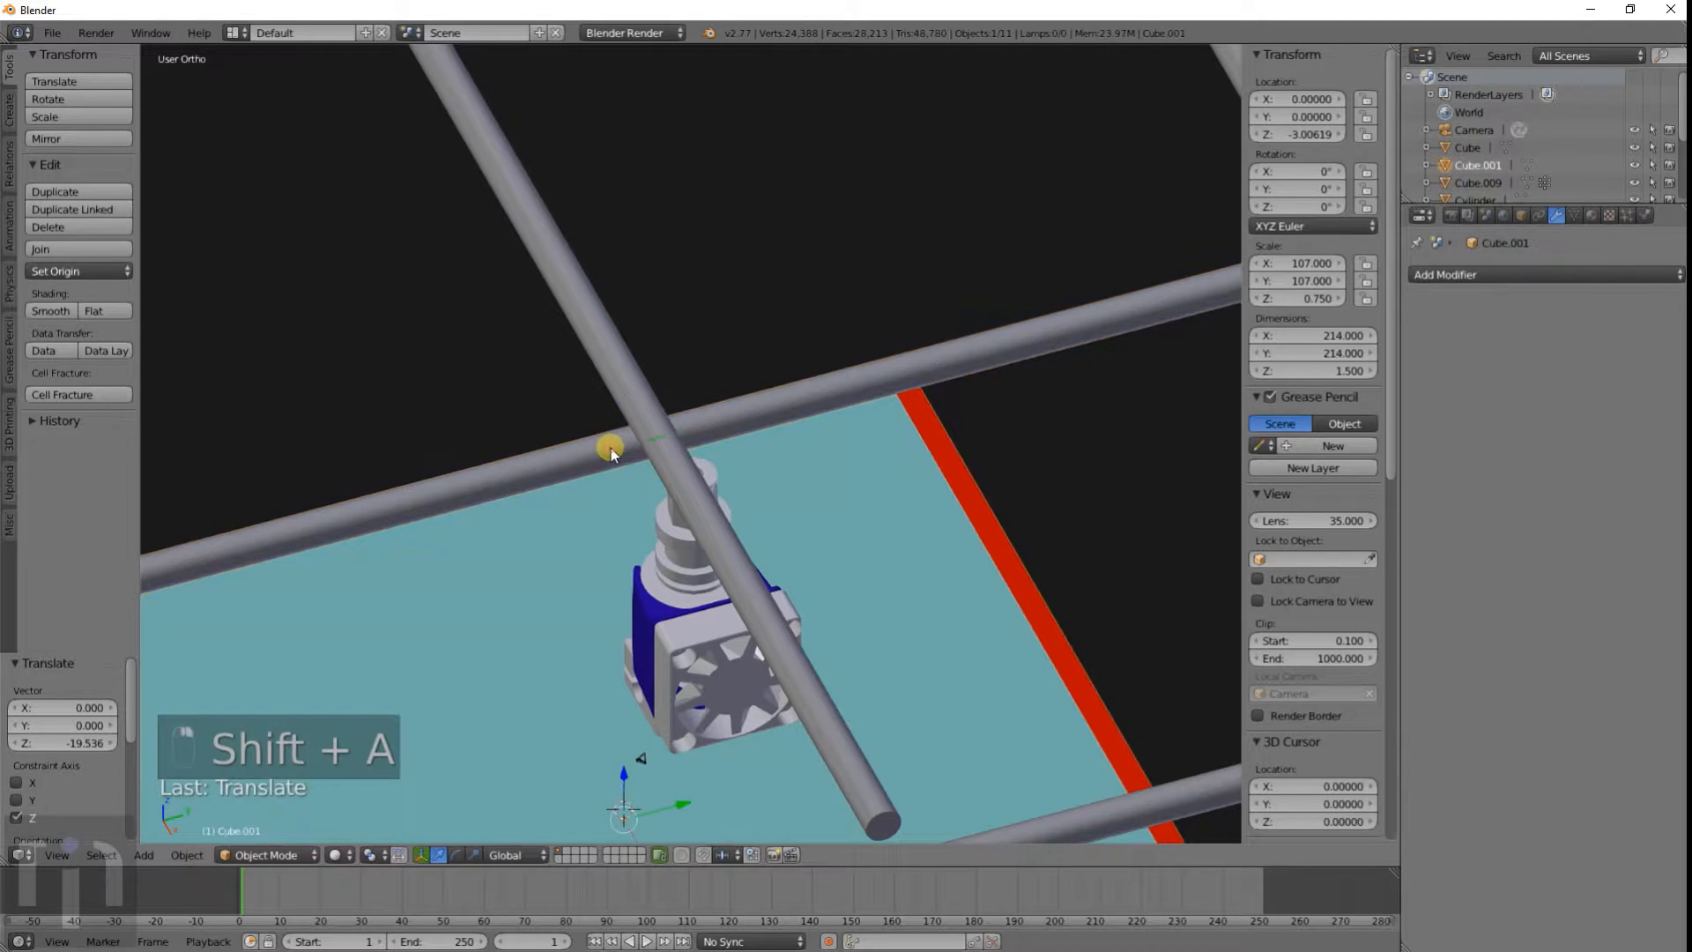
key("shift+d")
right_click(749, 436)
Step: Size the duplicated cylinder as an LM8UU bearing by setting its dimensions to X 15, Y 15 and Z 24
left_click(1275, 336)
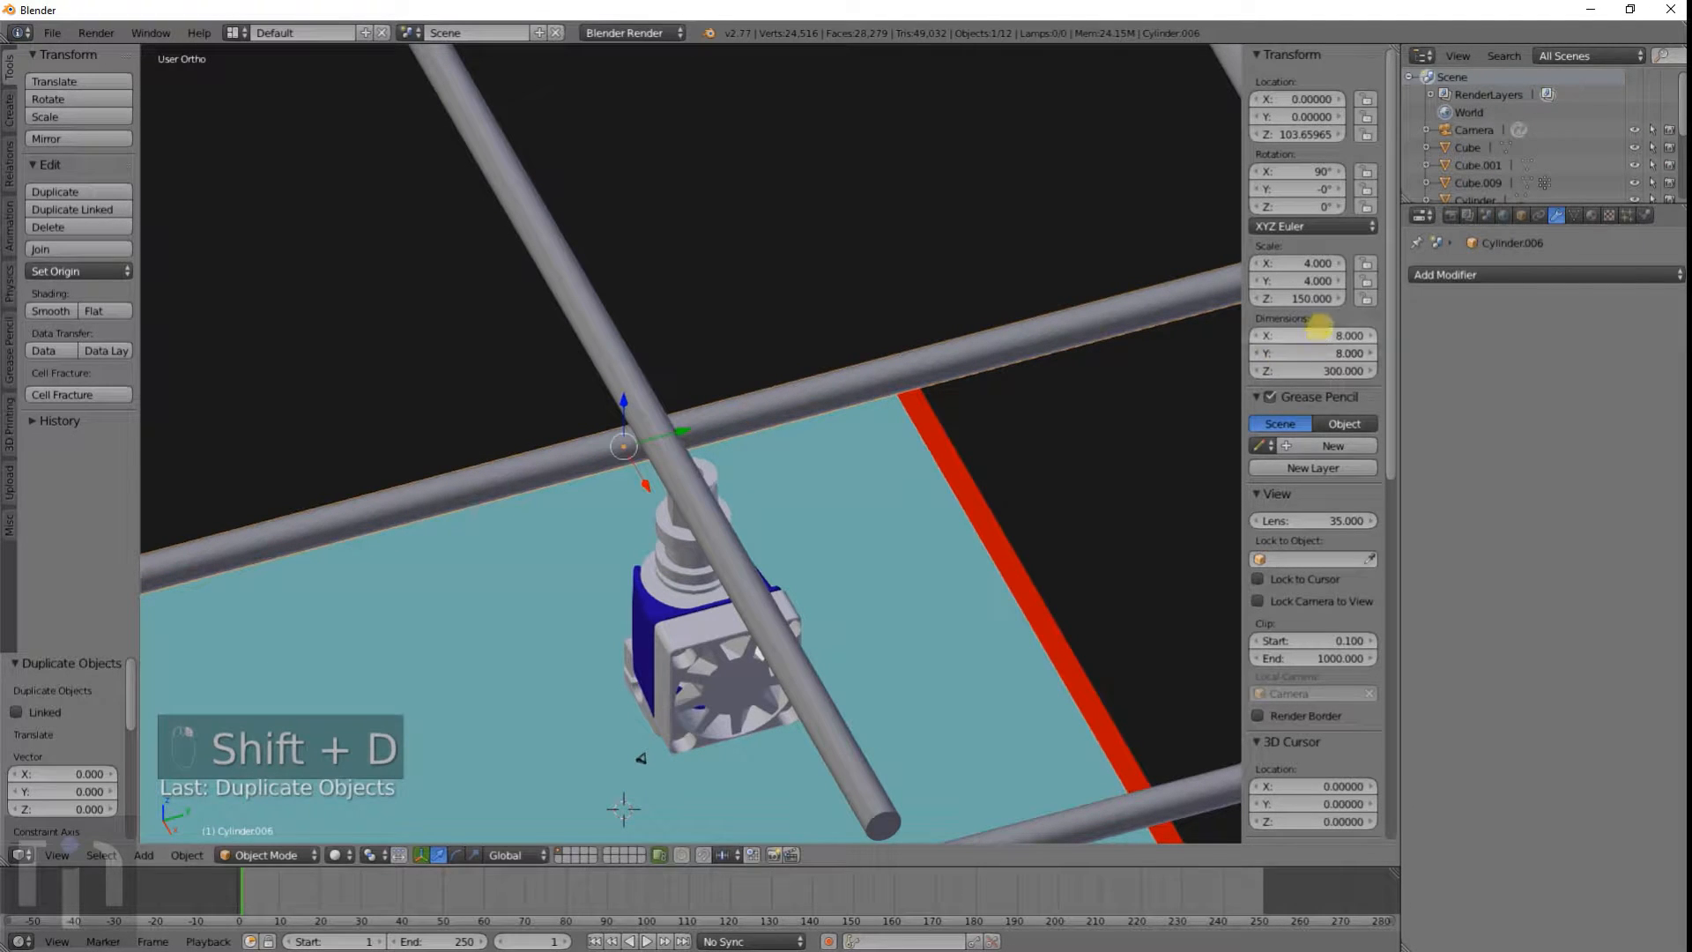
type("15")
key("Tab")
type("15")
key("Tab")
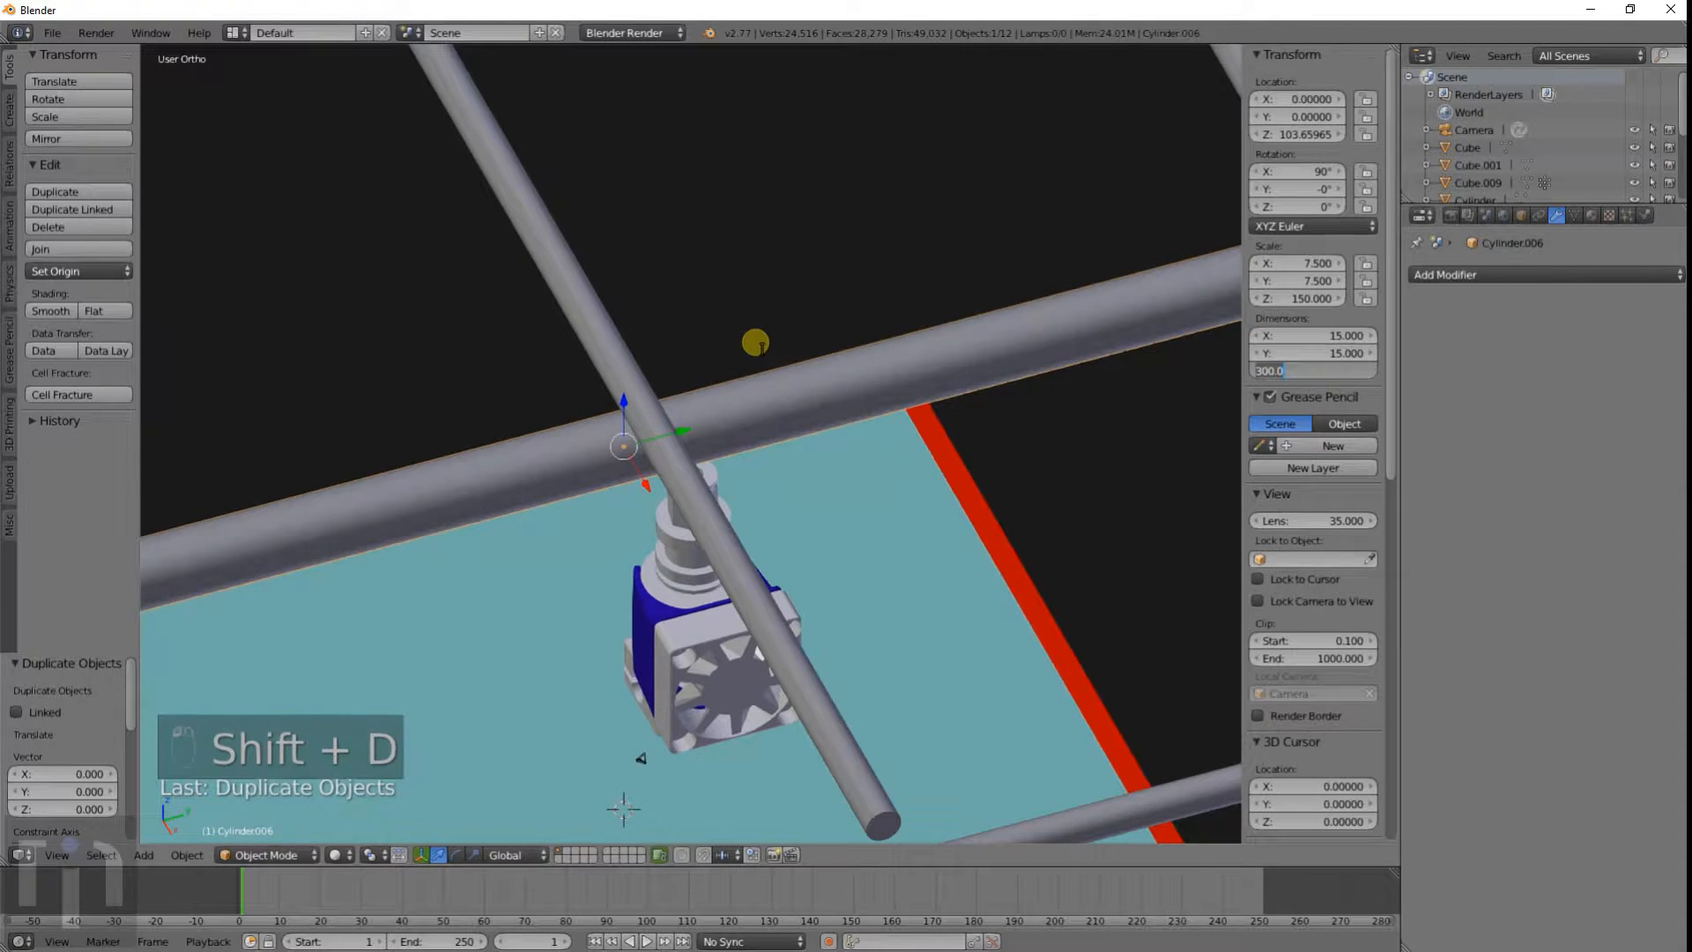
type("24")
key("Return")
scroll(754, 341, "down", 3)
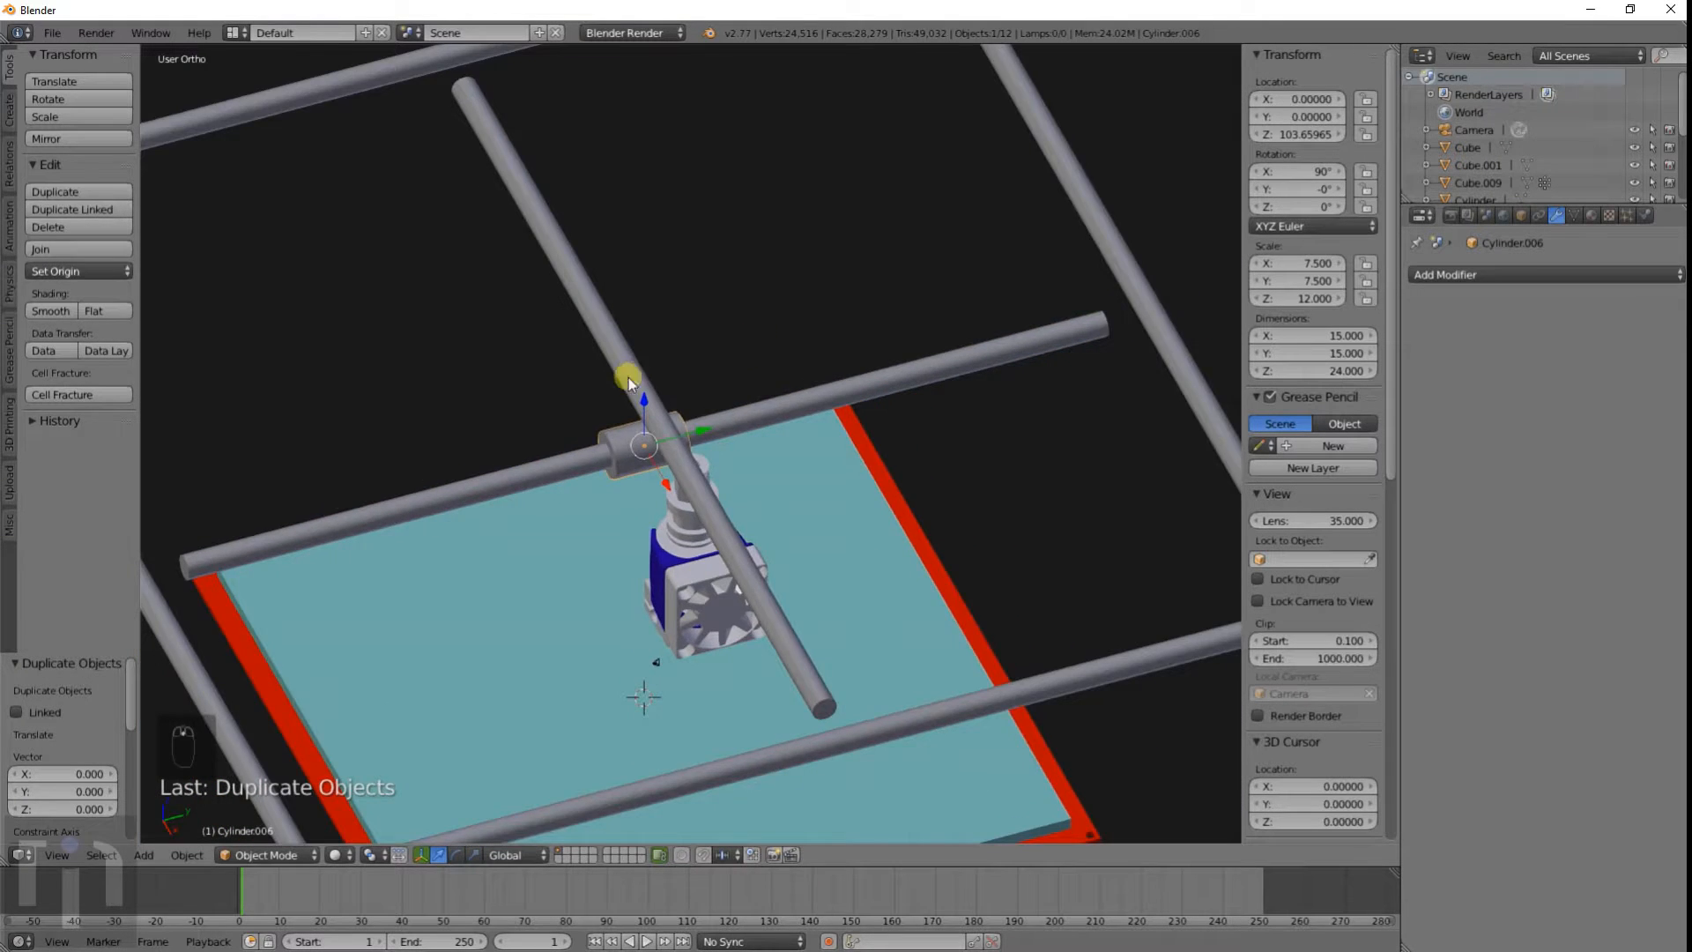
Step: Snap the 3D cursor to the centre of the upper crosswise centre rod
middle_click_drag(628, 378, 779, 326)
scroll(764, 372, "up", 2)
scroll(764, 372, "up", 2)
scroll(736, 434, "up", 1)
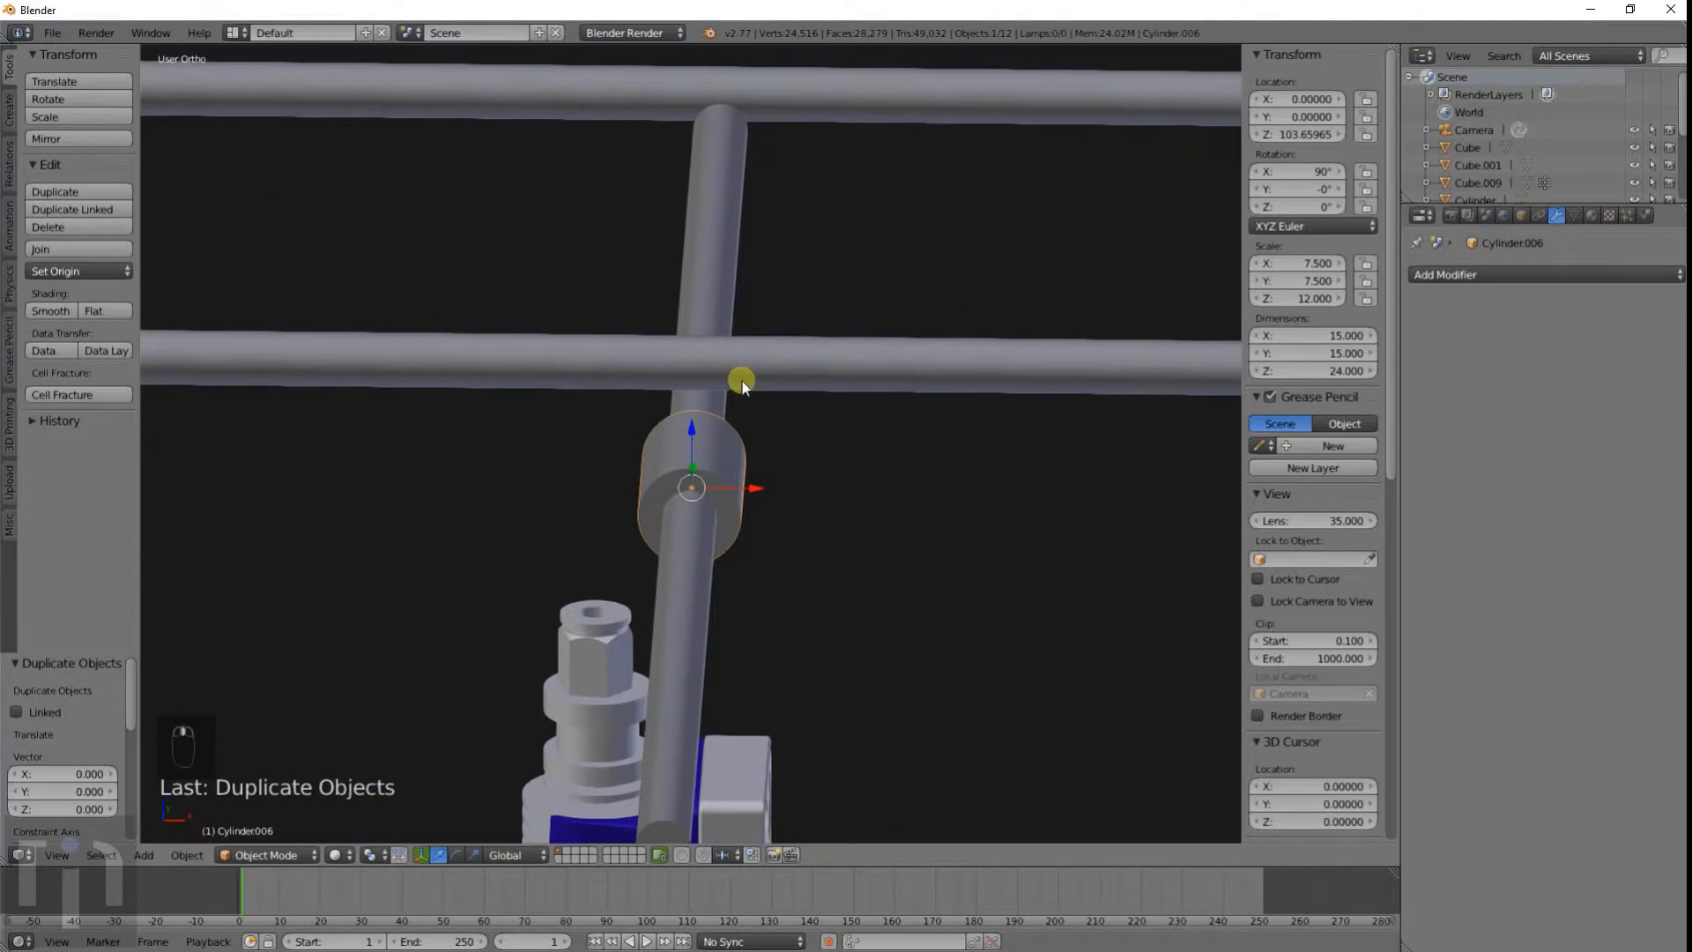
right_click(729, 363)
key("shift+s")
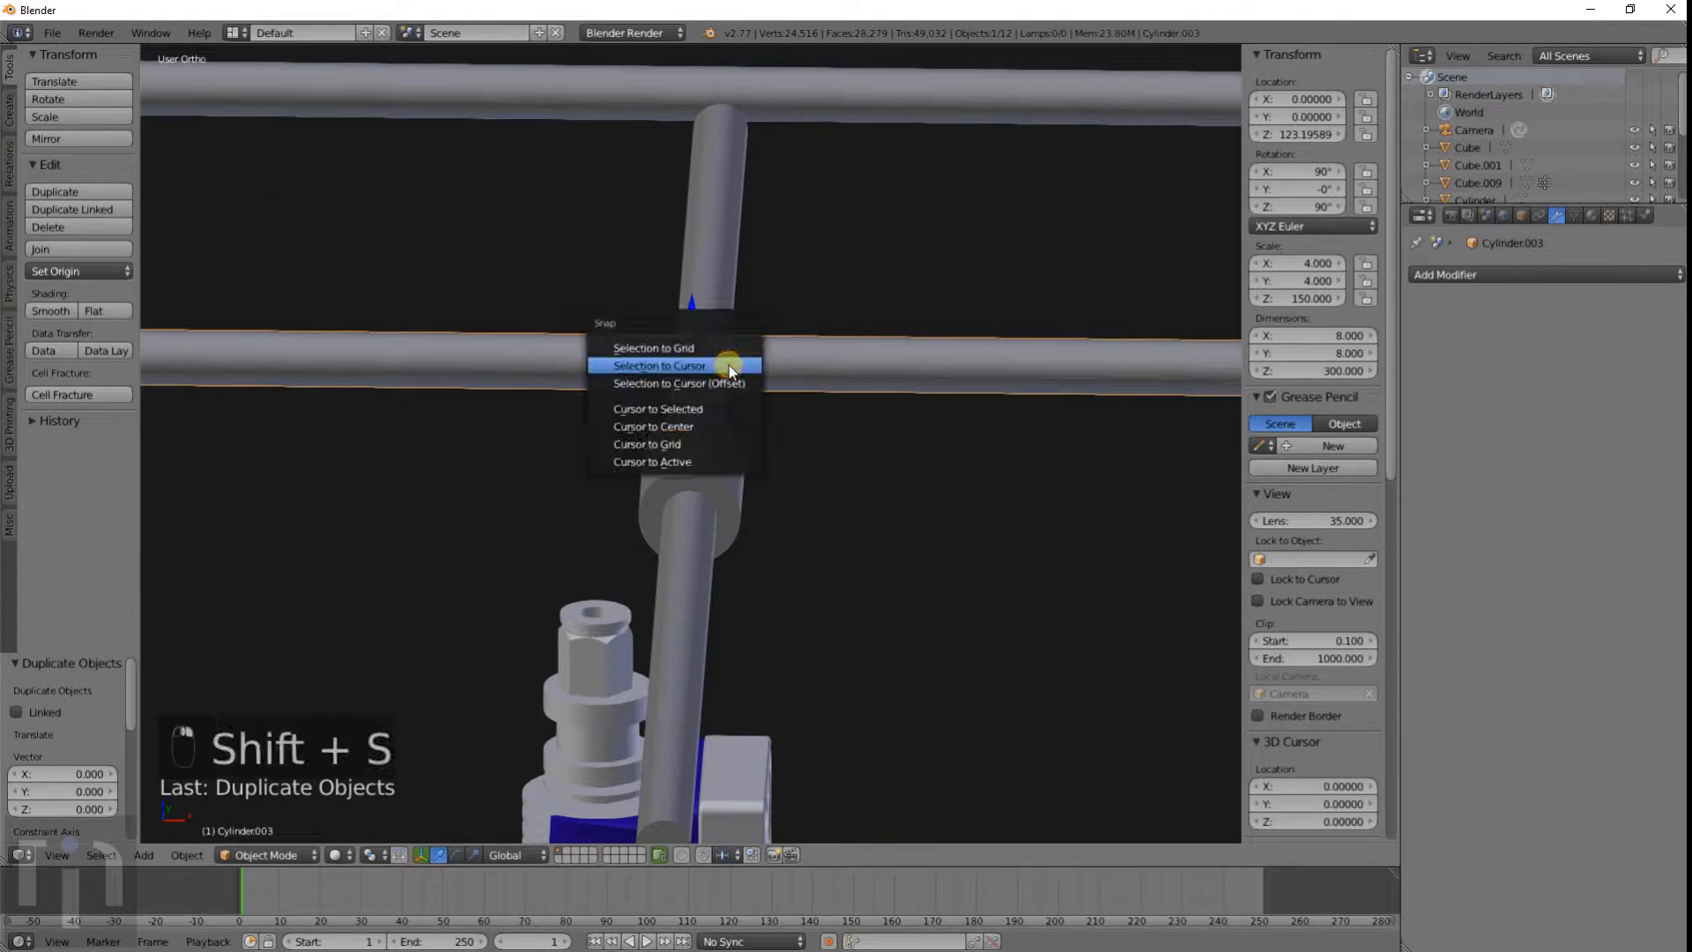
left_click(692, 408)
Step: Duplicate the bearing cylinder in place and snap the copy to the 3D cursor on the crosswise centre rod
right_click(718, 447)
key("shift+d")
right_click(718, 446)
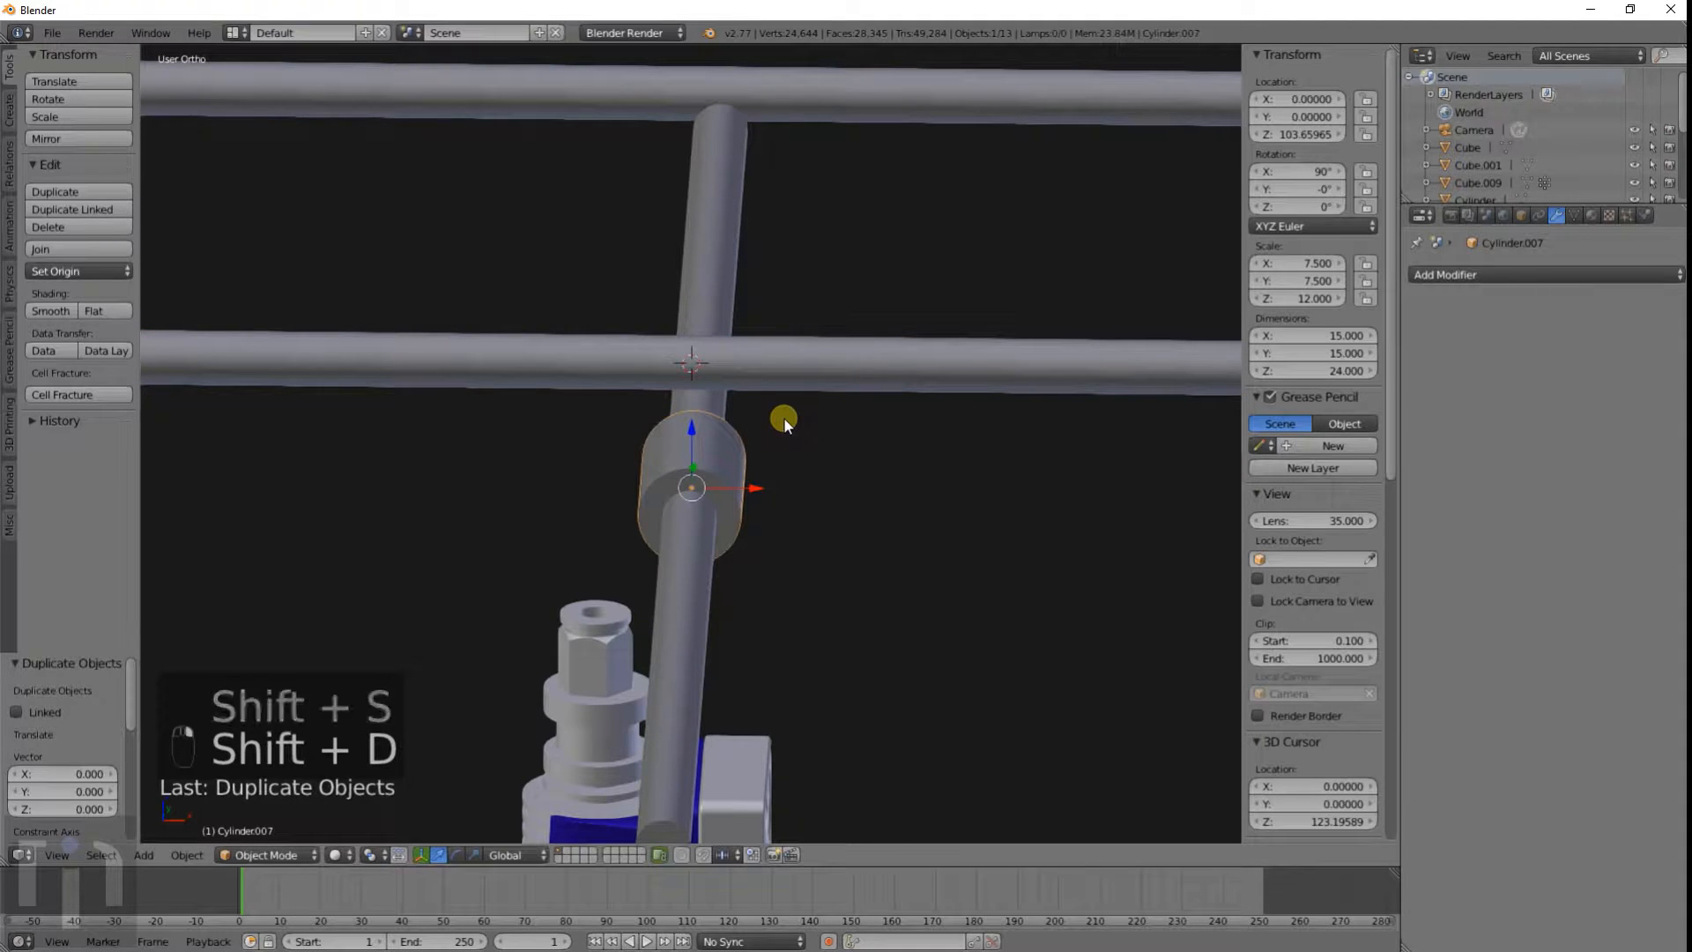
key("shift+s")
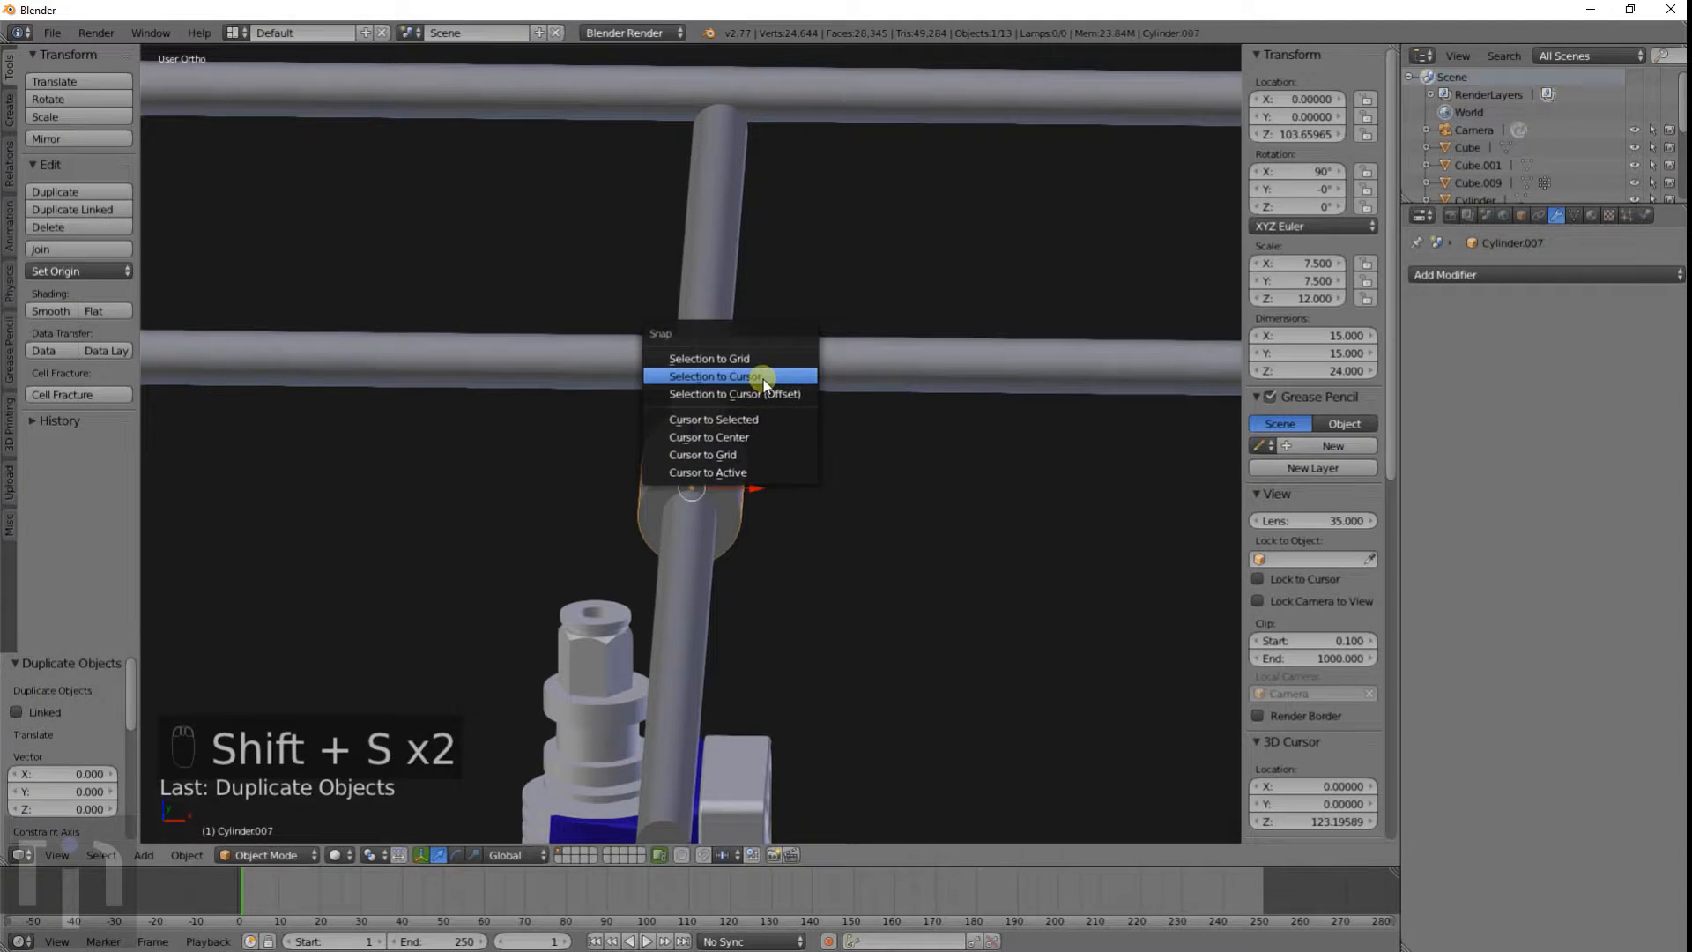
left_click(763, 379)
Step: Rotate the copied bearing 90° about Z to align it with the crosswise rod
key("r")
key("z")
key("9")
key("0")
key("Return")
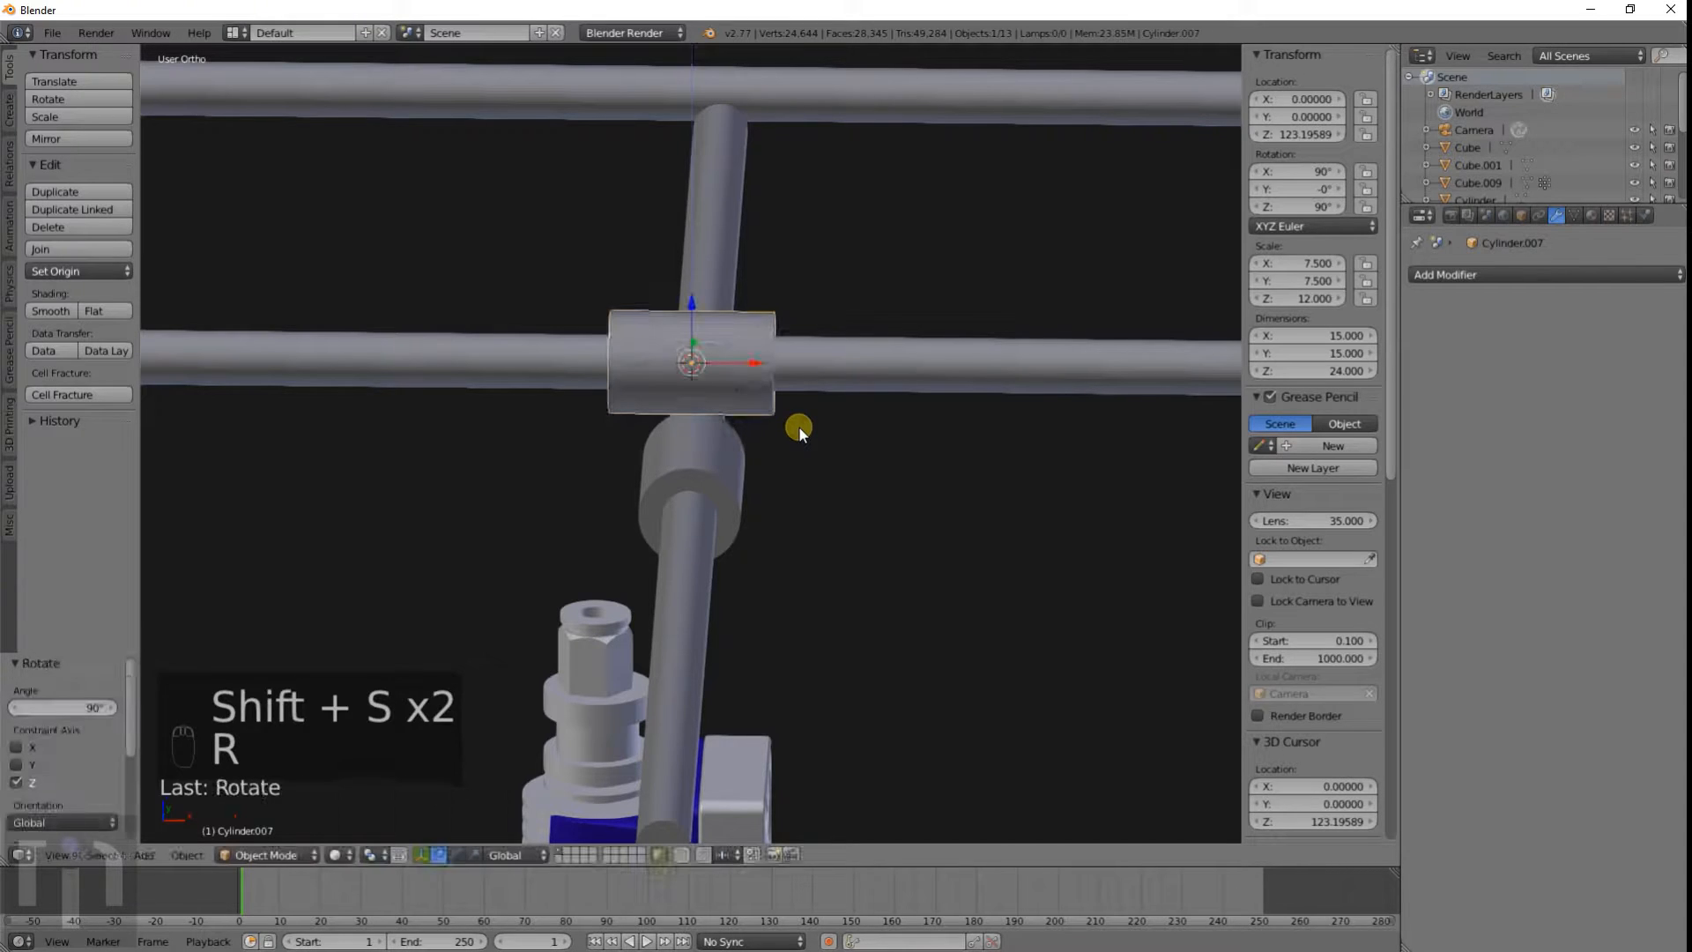
Step: Snap the 3D cursor to the rear crosswise rod at Y 165 and place a duplicate of the crosswise bearing there
right_click(759, 104)
key("shift+s")
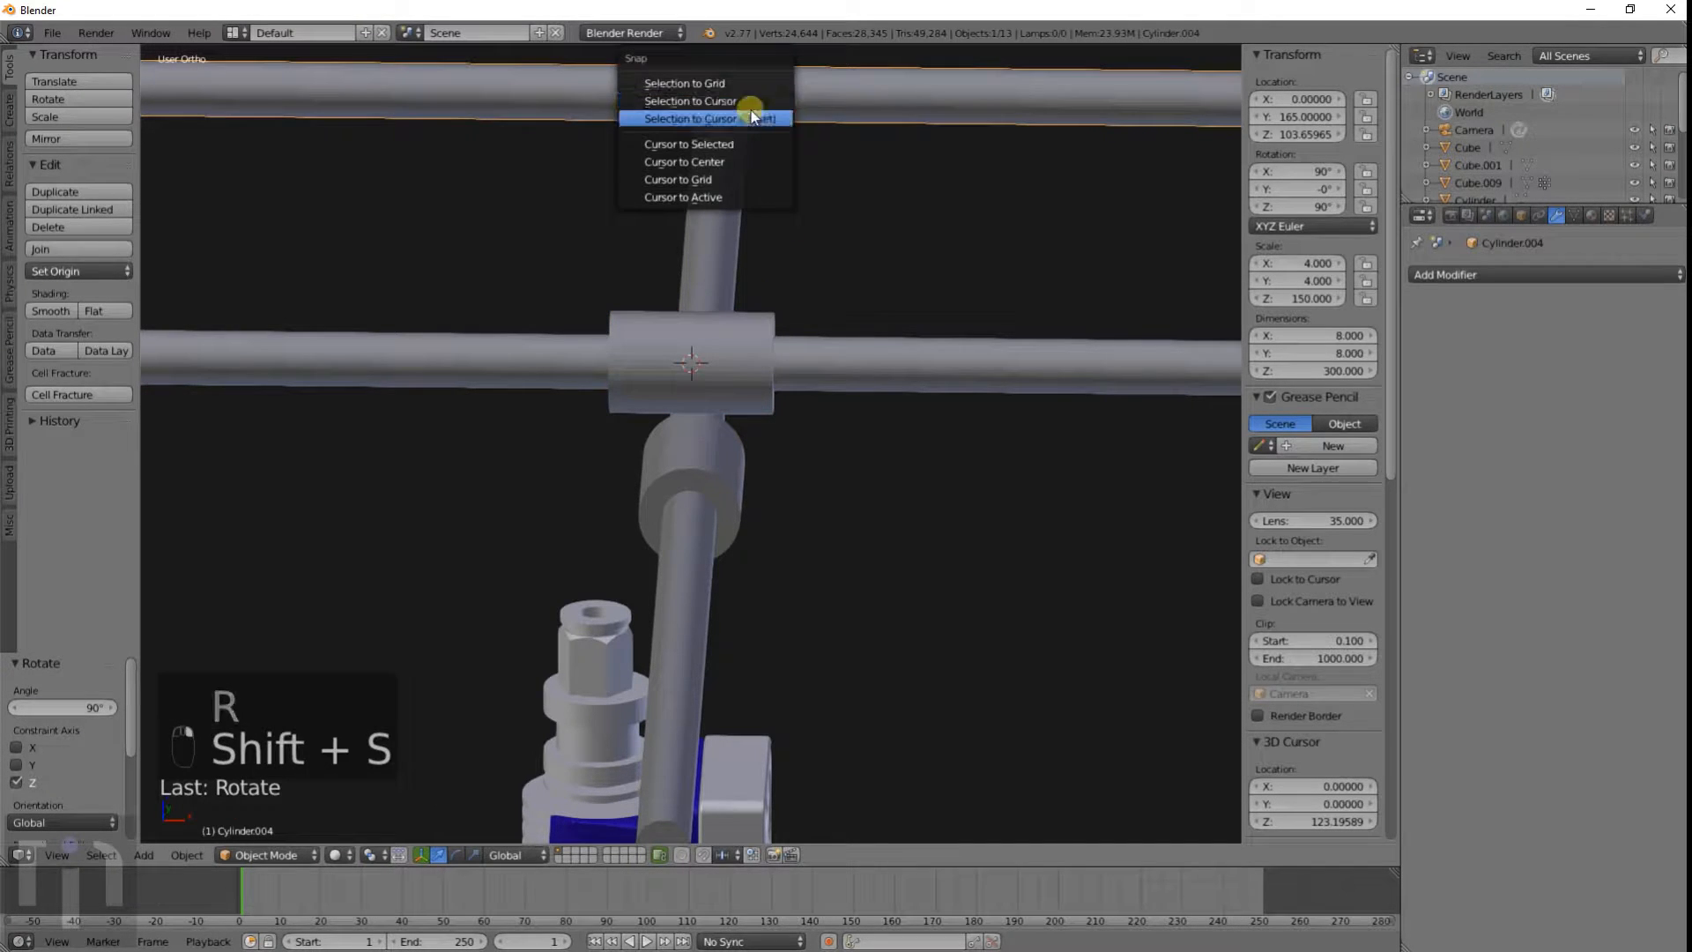
left_click(727, 146)
right_click(707, 344)
key("shift+d")
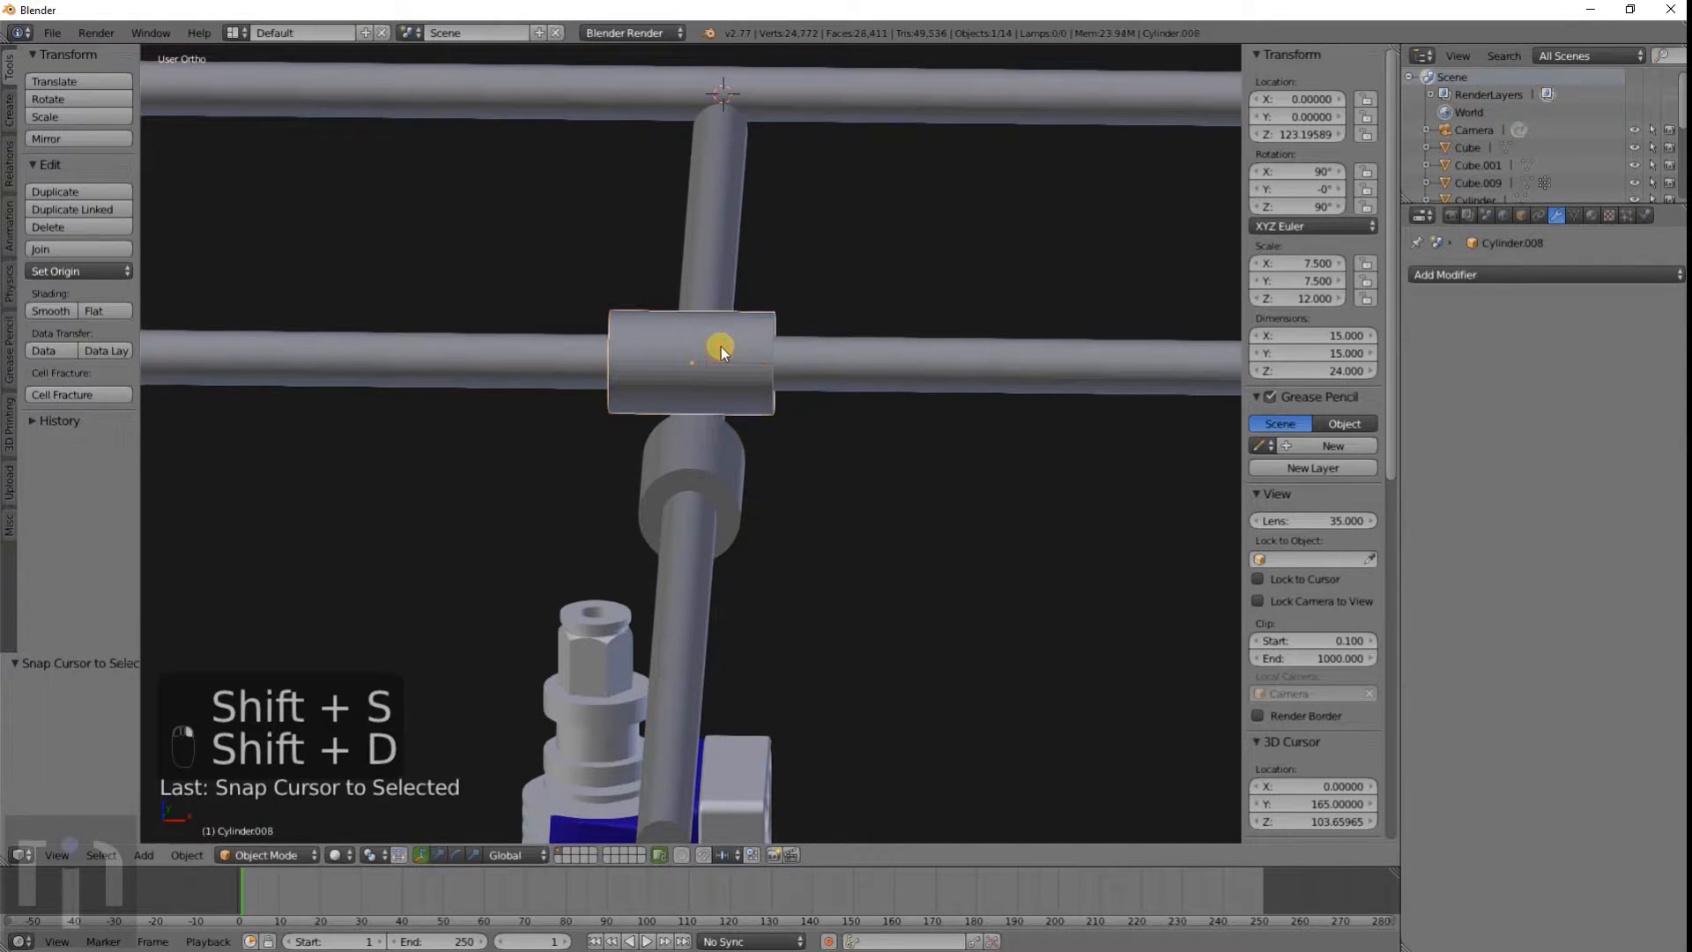
right_click(770, 276)
key("shift+s")
left_click(758, 235)
scroll(757, 477, "down", 5)
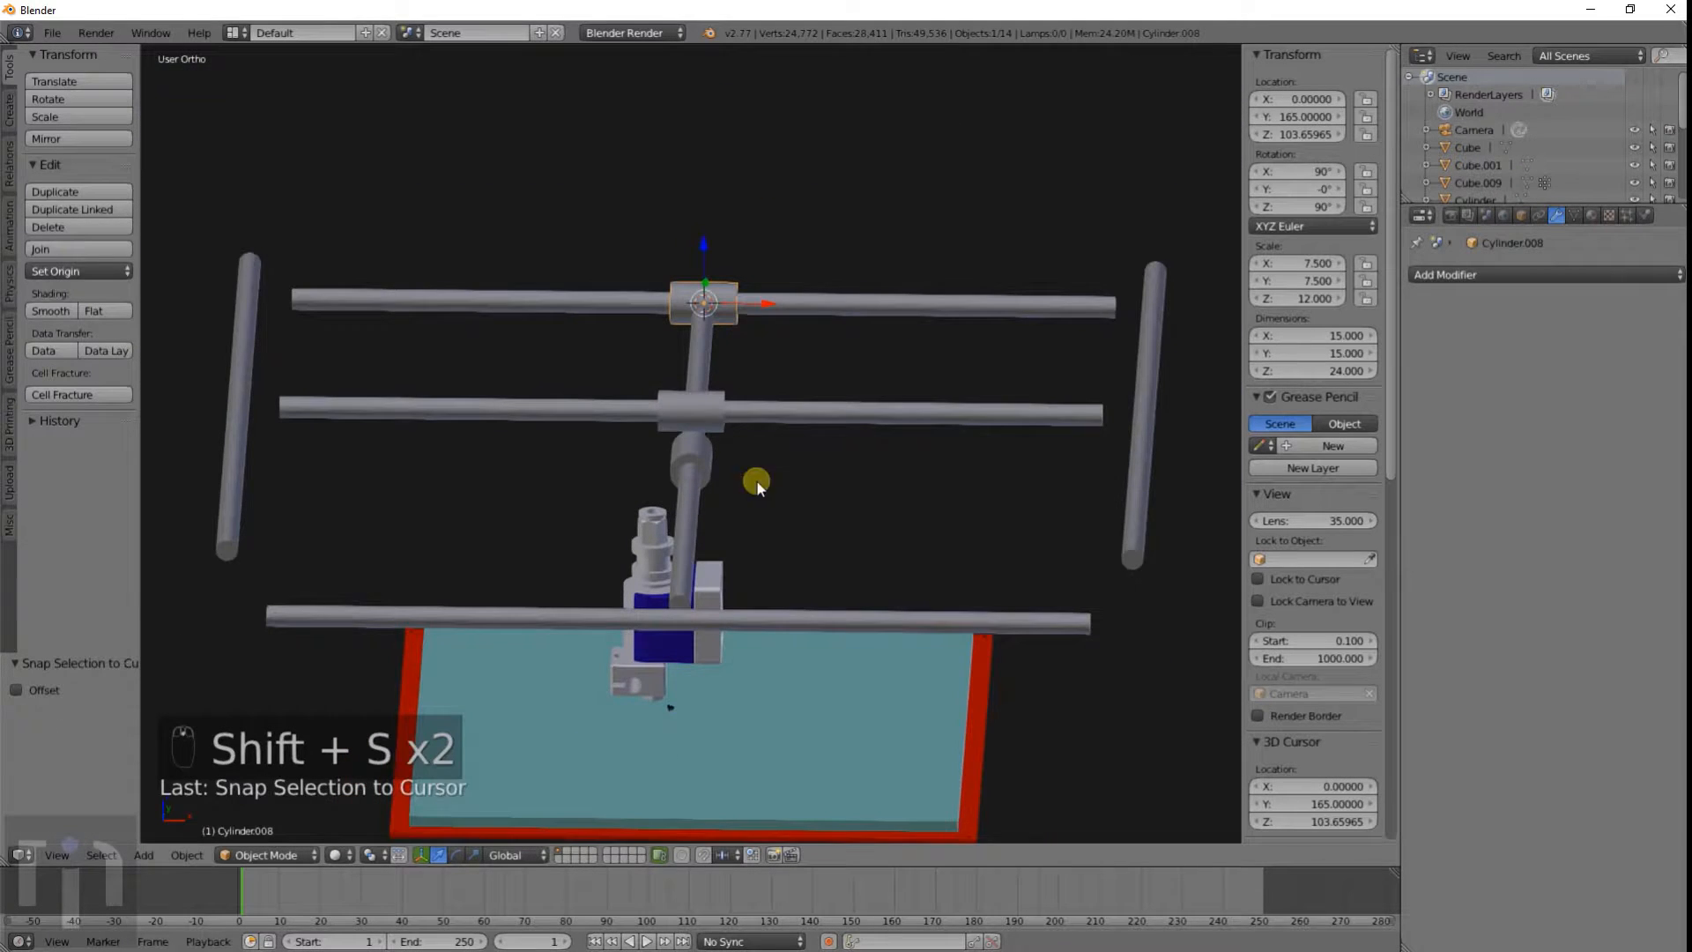
Step: Duplicate the rear bearing and snap the copy to the centre of the front crosswise rod at Y -165
middle_click_drag(757, 520, 759, 452, "shift")
middle_click_drag(694, 284, 690, 331)
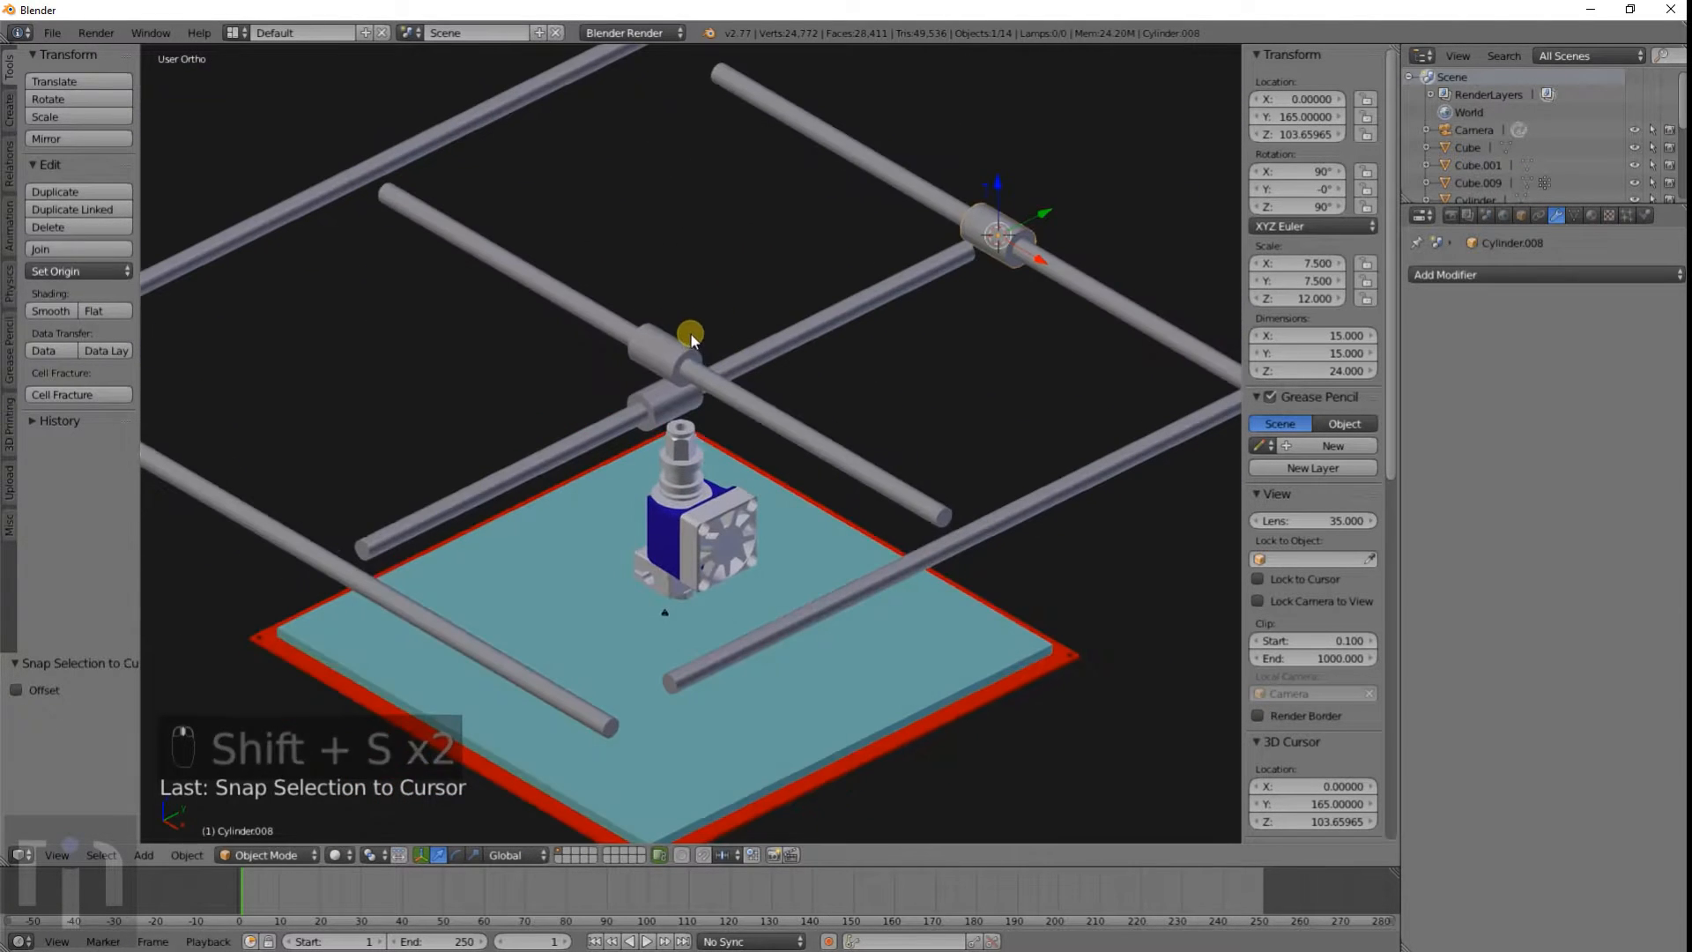
key("shift+d")
left_click(516, 510)
right_click(335, 568)
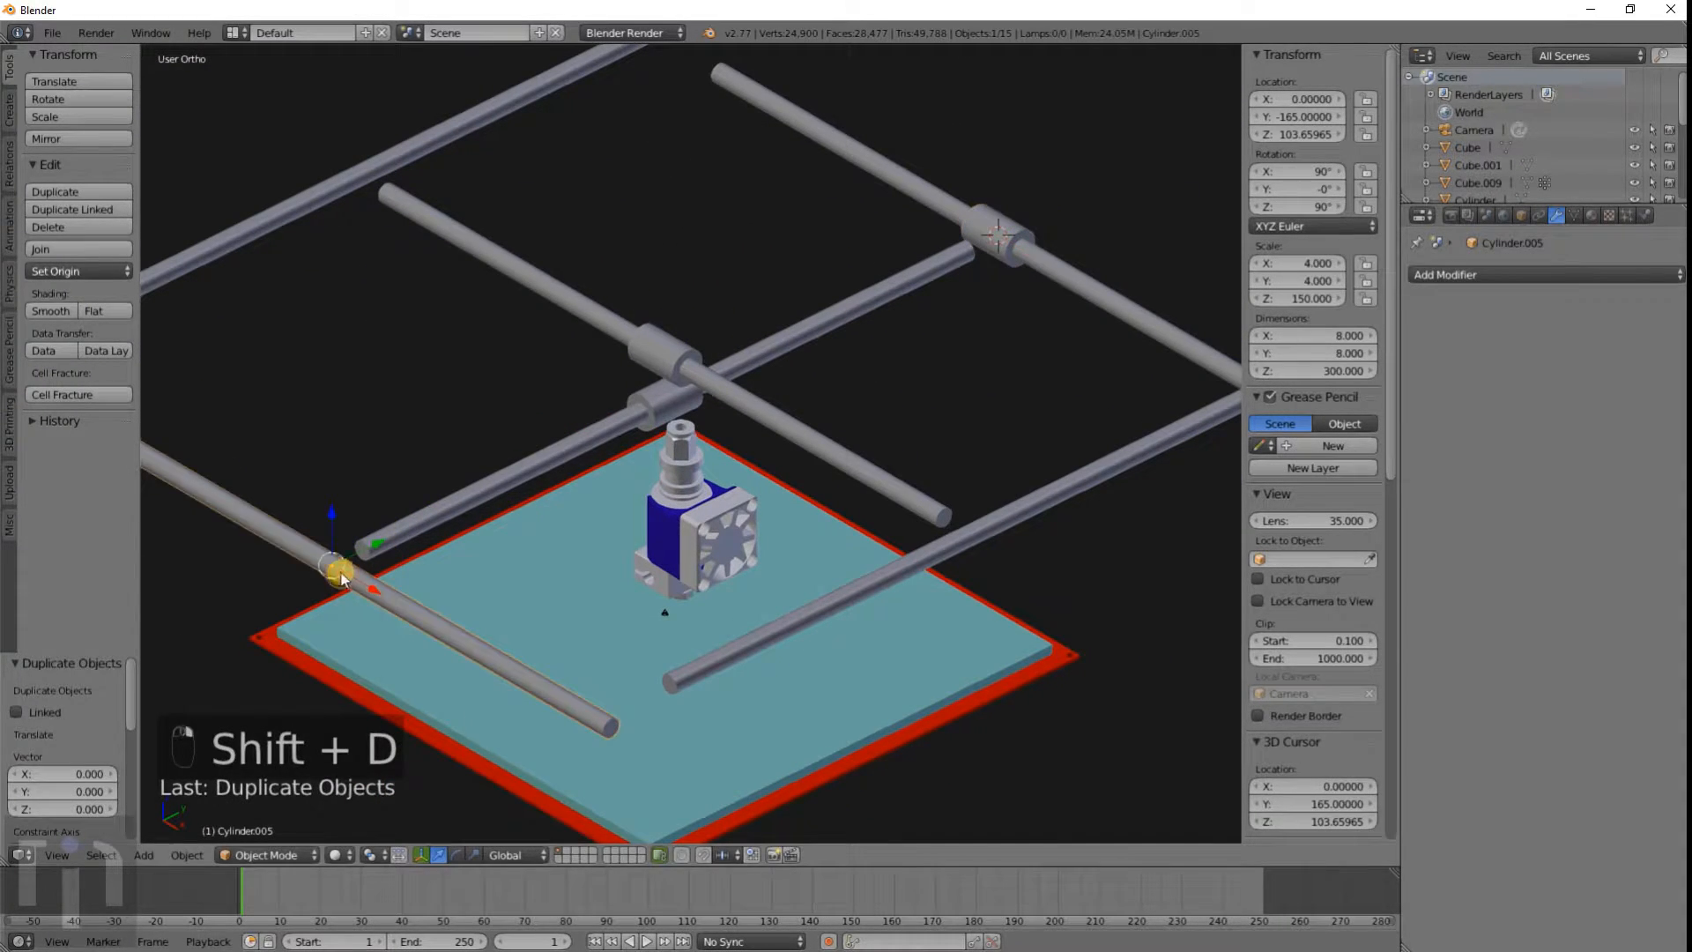
key("shift+s")
key("shift+s")
left_click(305, 628)
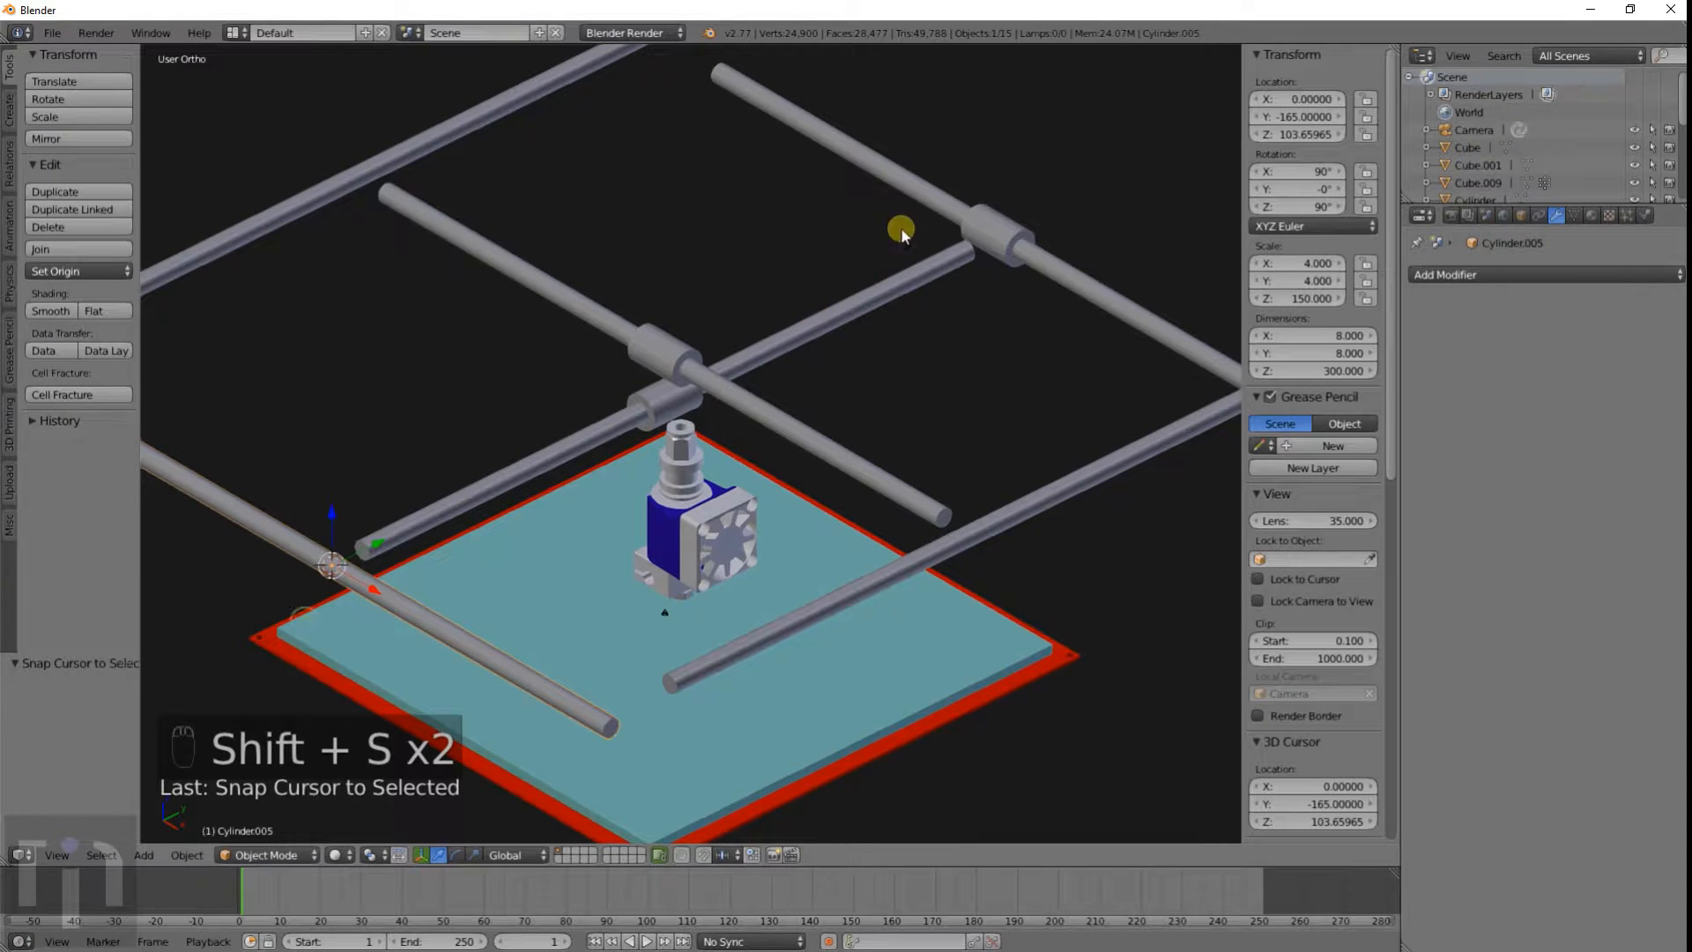
right_click(993, 244)
key("shift+s")
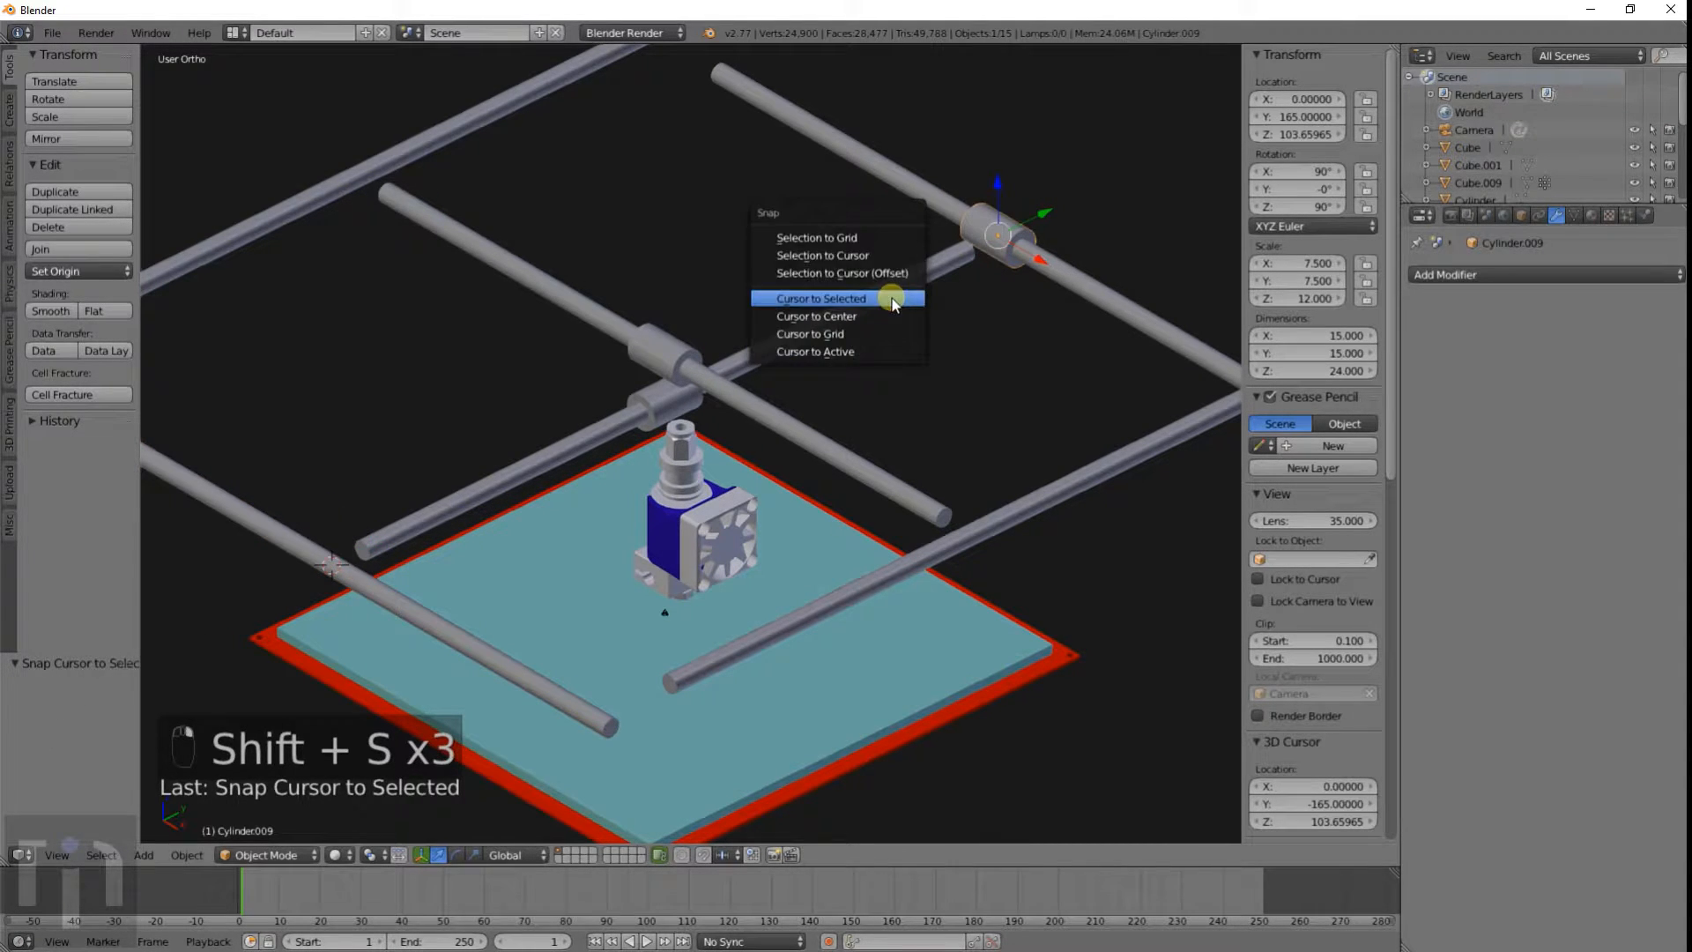
left_click(875, 254)
Step: Snap the 3D cursor to the side rod at X 165 and place a duplicate of the lengthwise centre bearing there
right_click(929, 559)
key("shift+s")
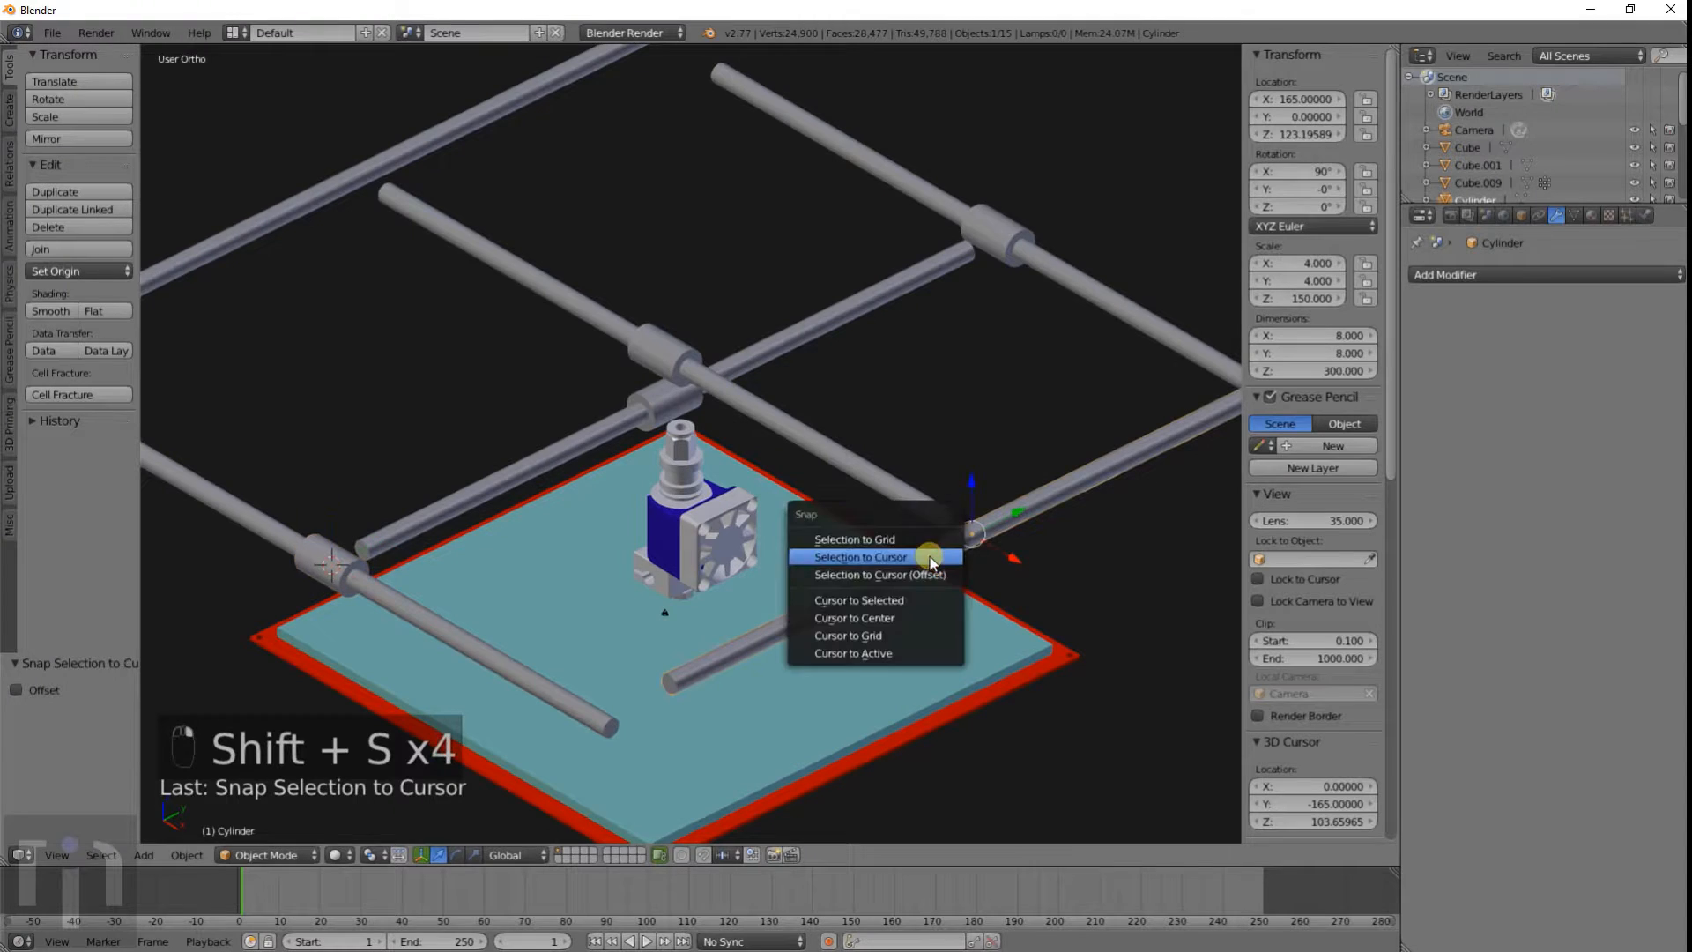
left_click(861, 600)
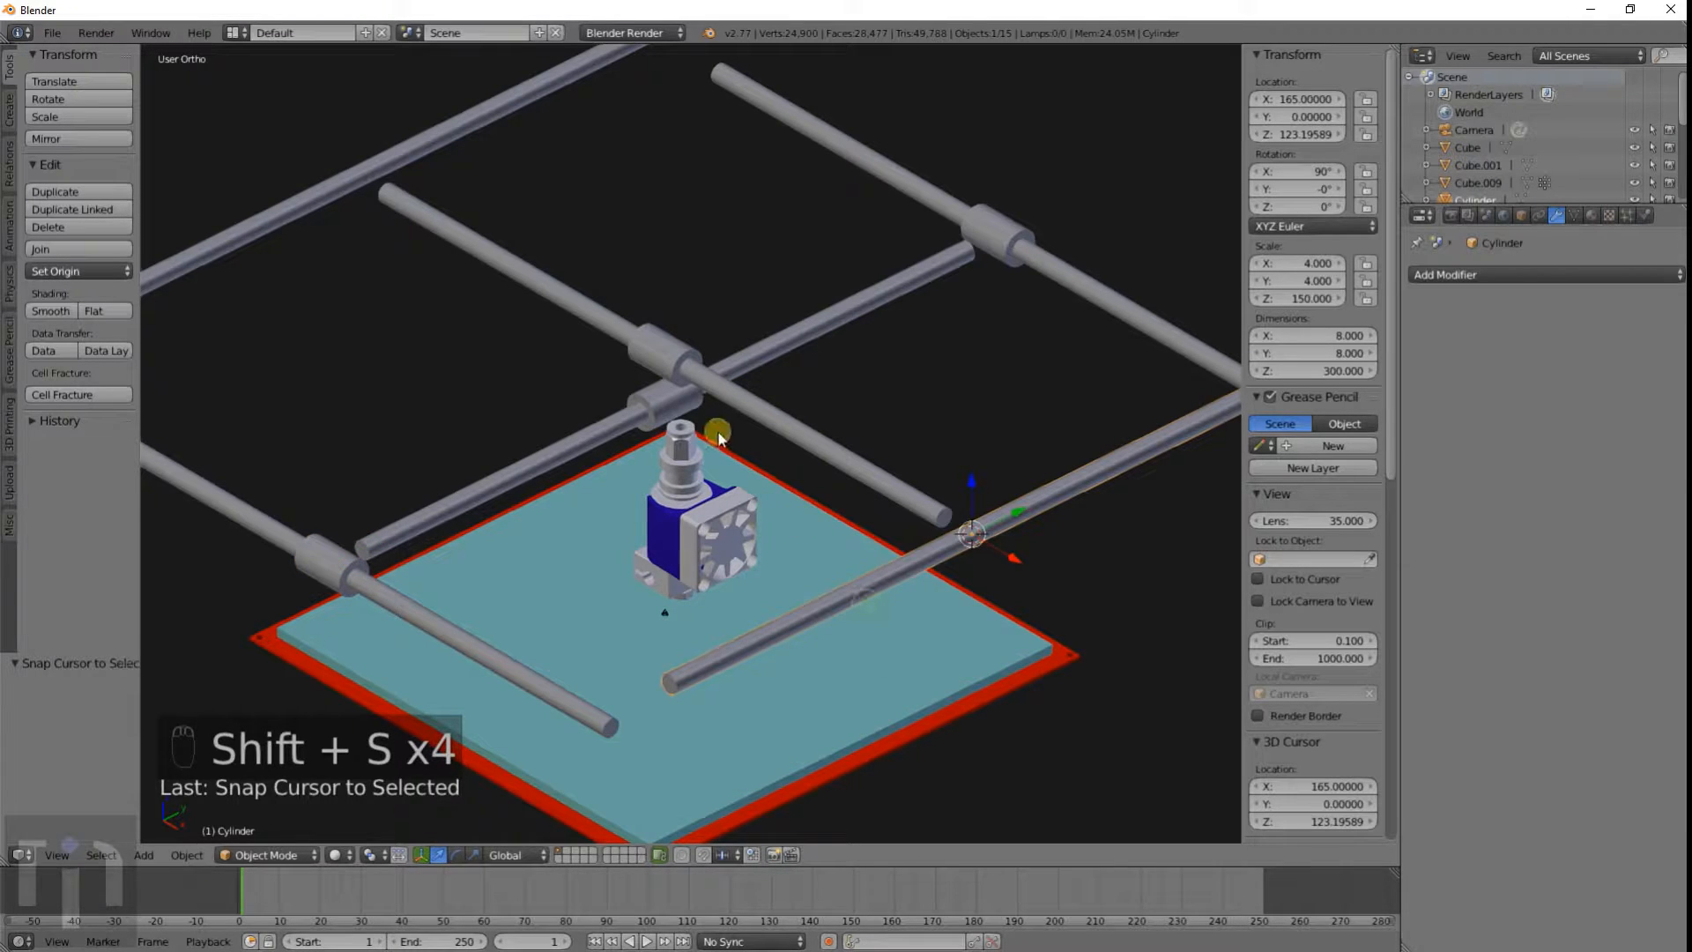
right_click(665, 400)
key("shift+d")
right_click(797, 399)
key("shift+s")
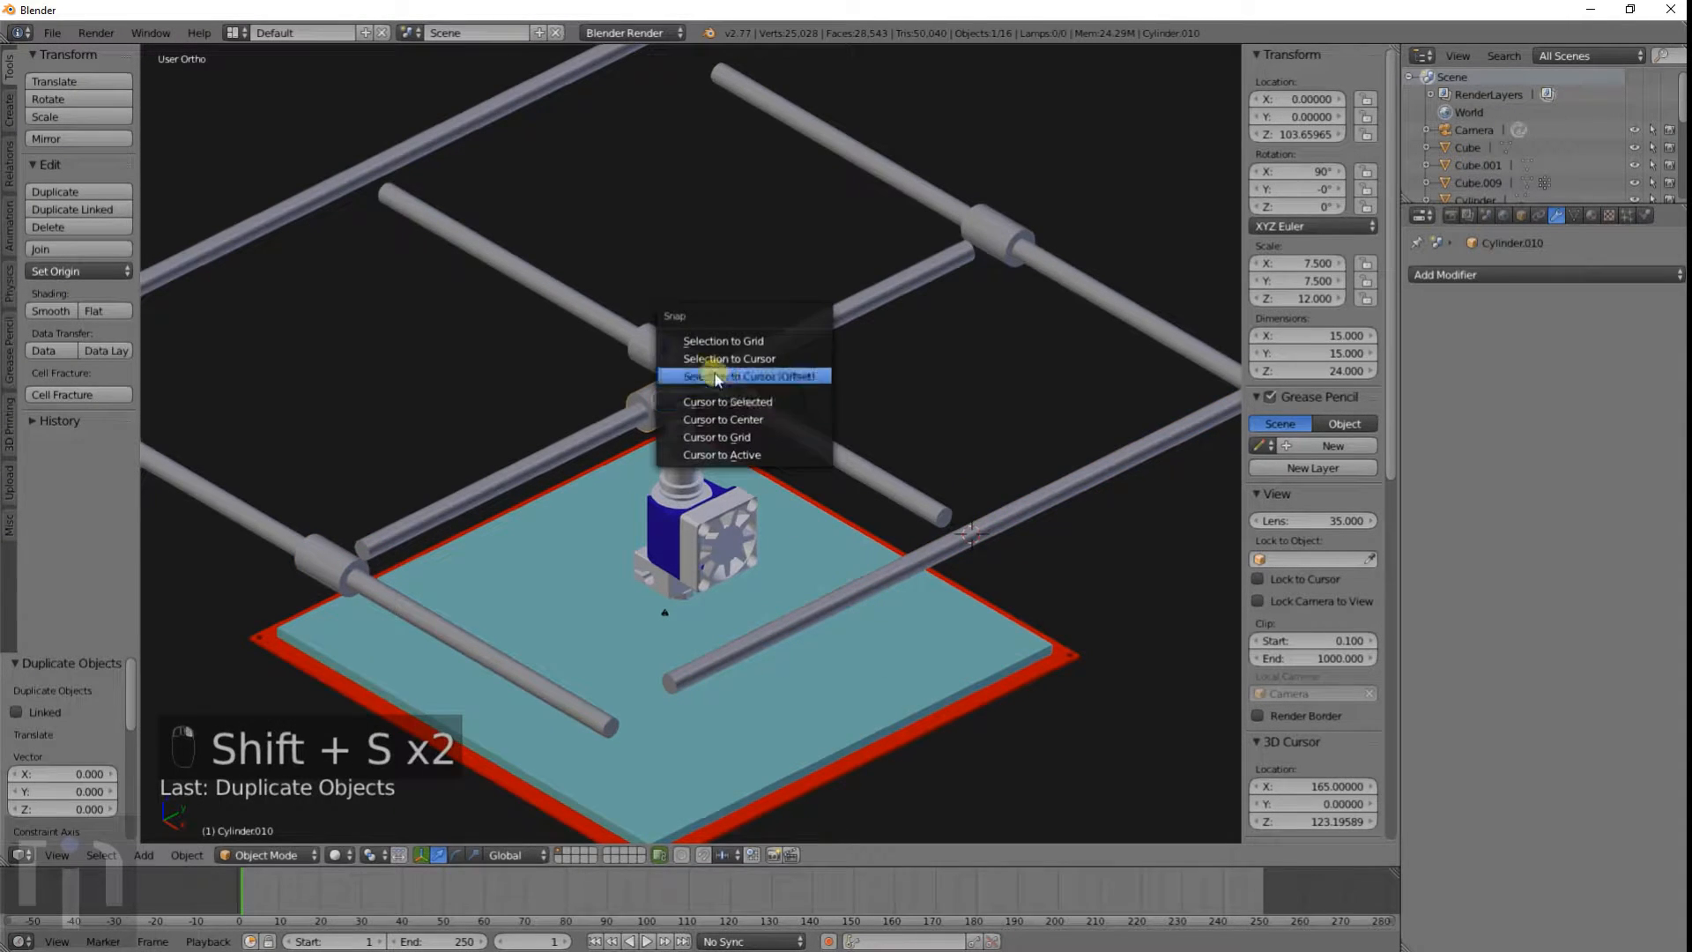
left_click(722, 356)
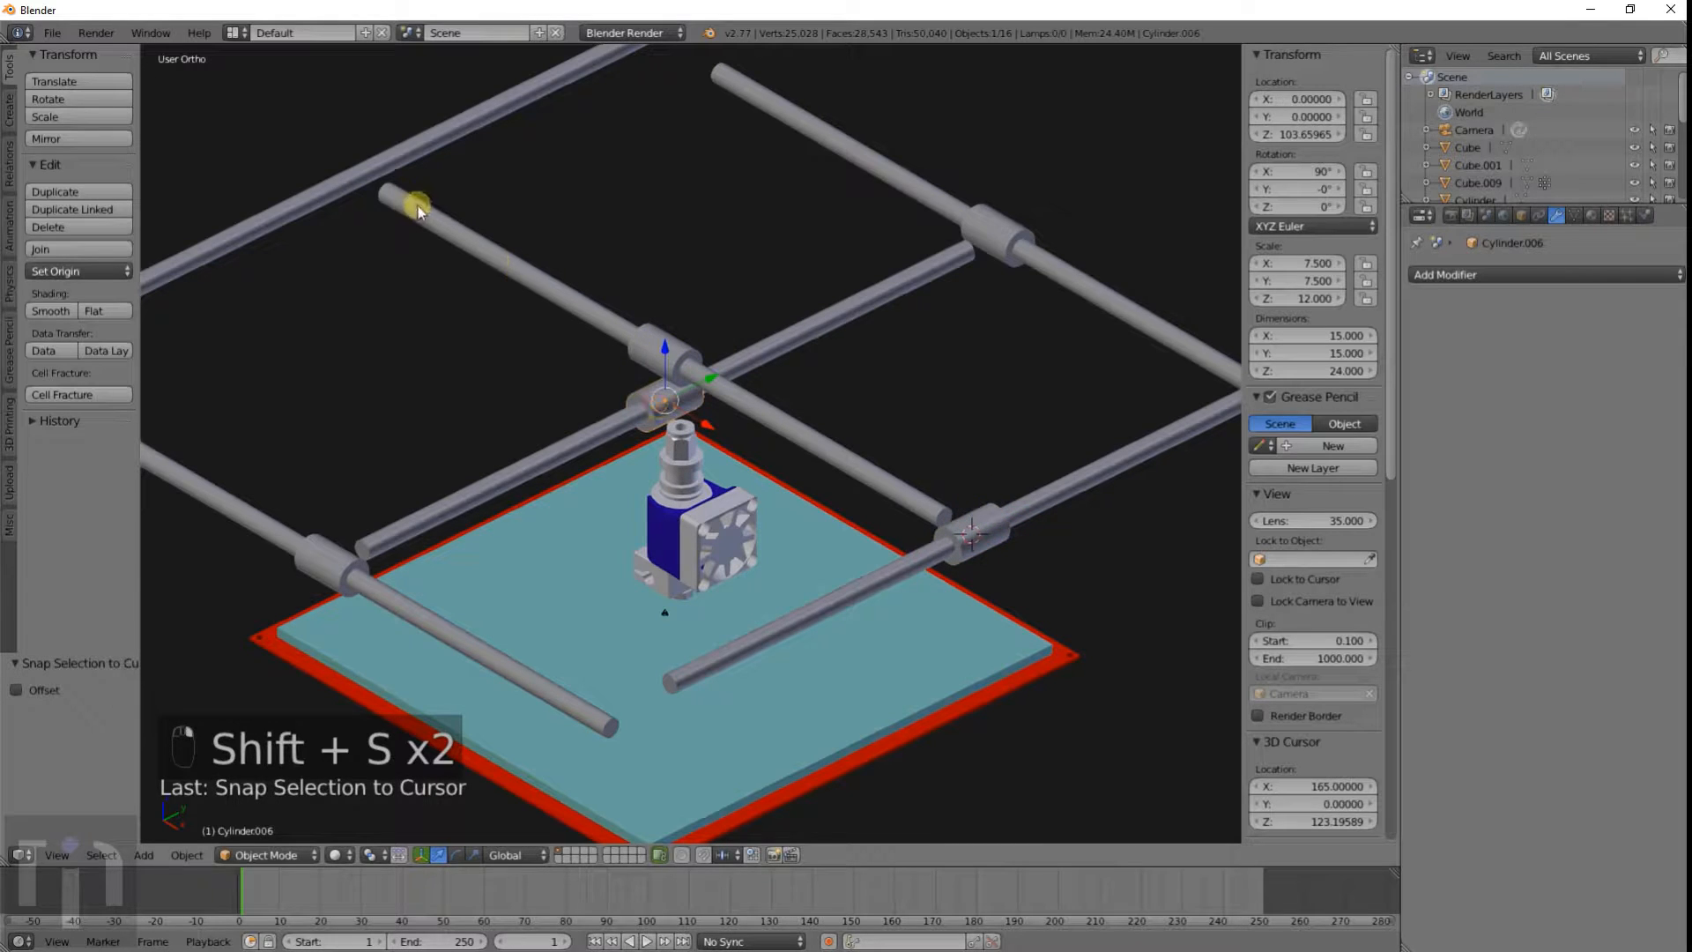
Step: Duplicate the lengthwise centre bearing and snap the copy to the centre of the opposite side rod at X -165
right_click(390, 181)
key("shift+s")
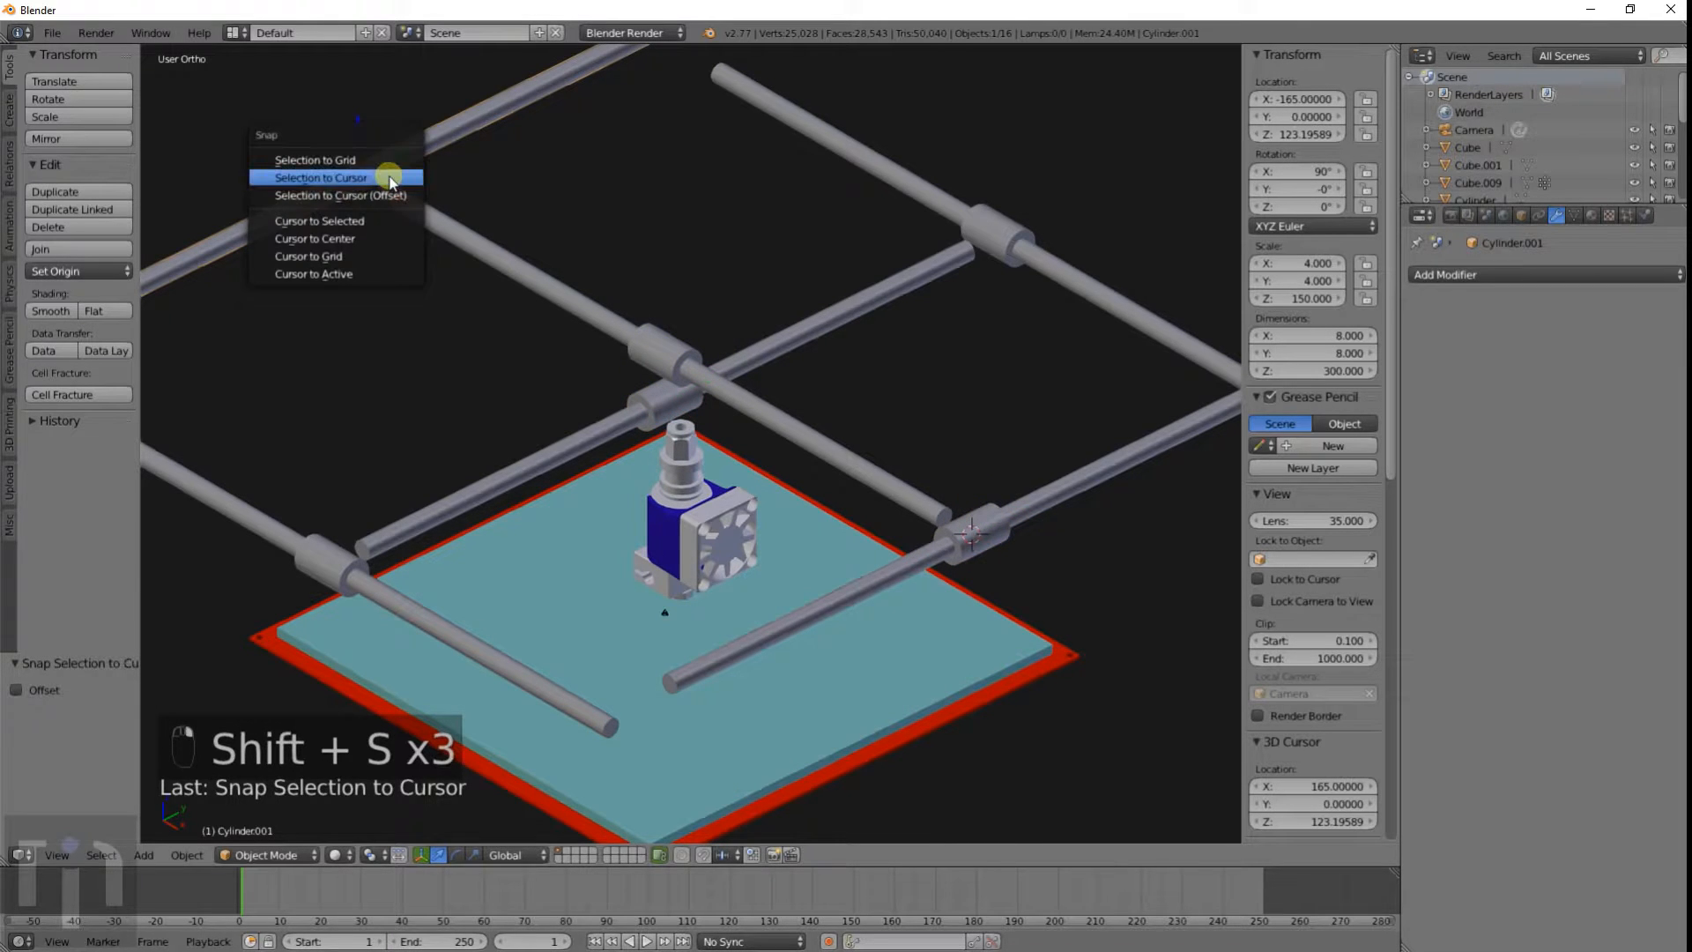
left_click(323, 228)
right_click(663, 383)
key("shift+s")
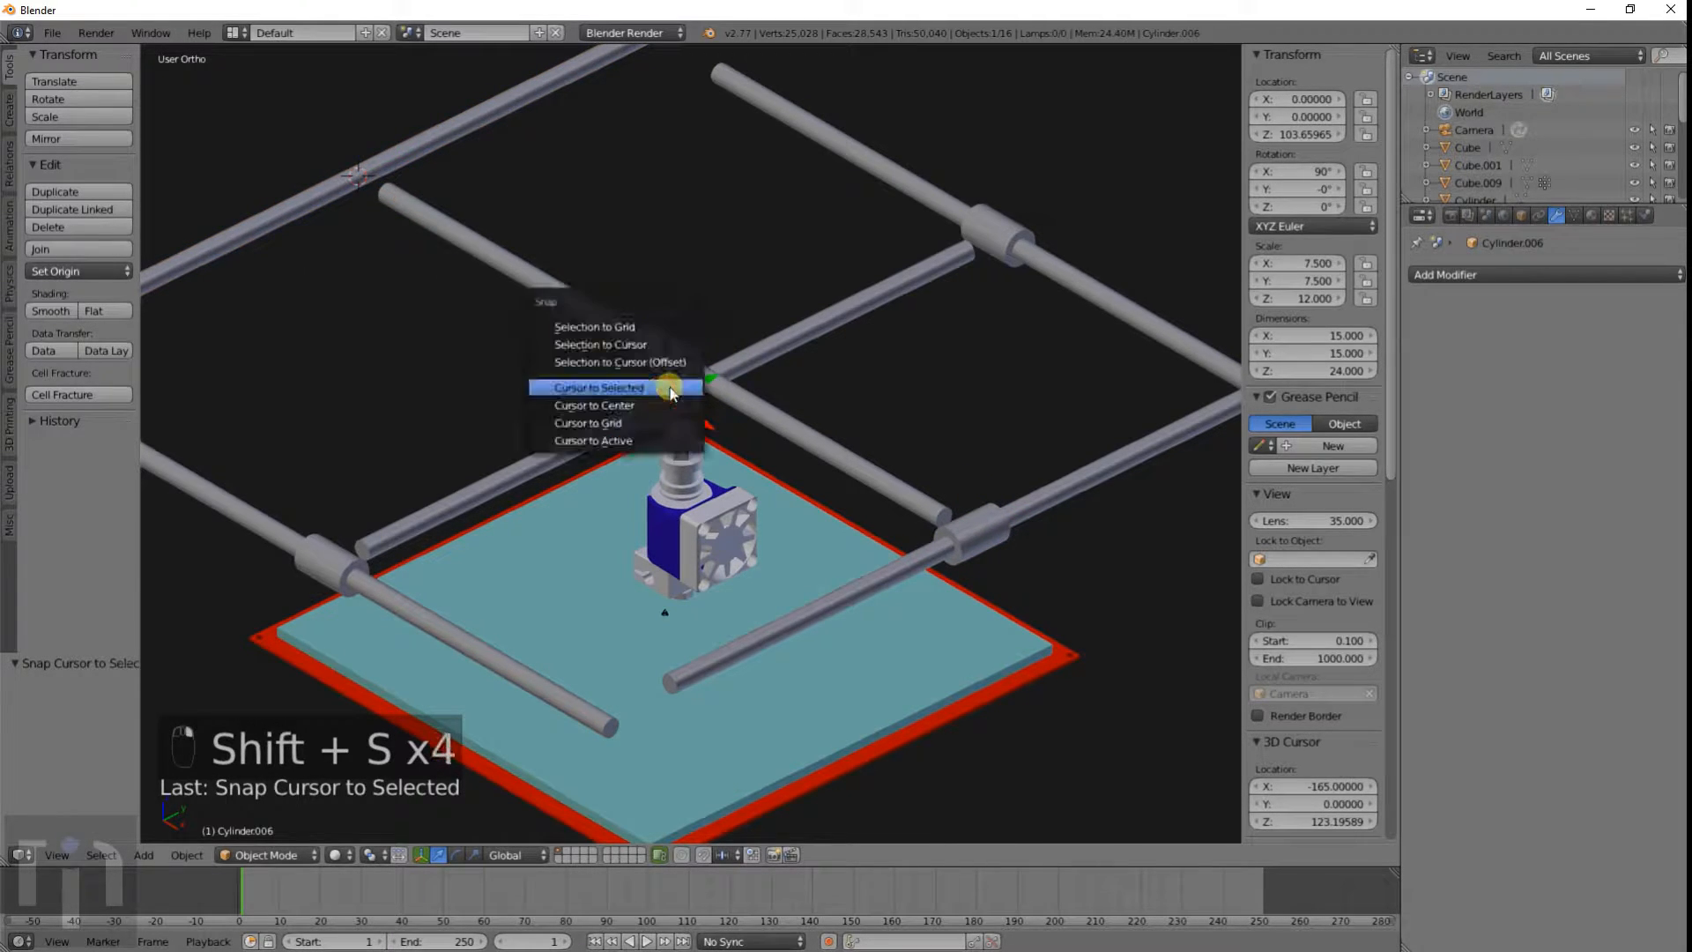
key("shift+d")
right_click(679, 295)
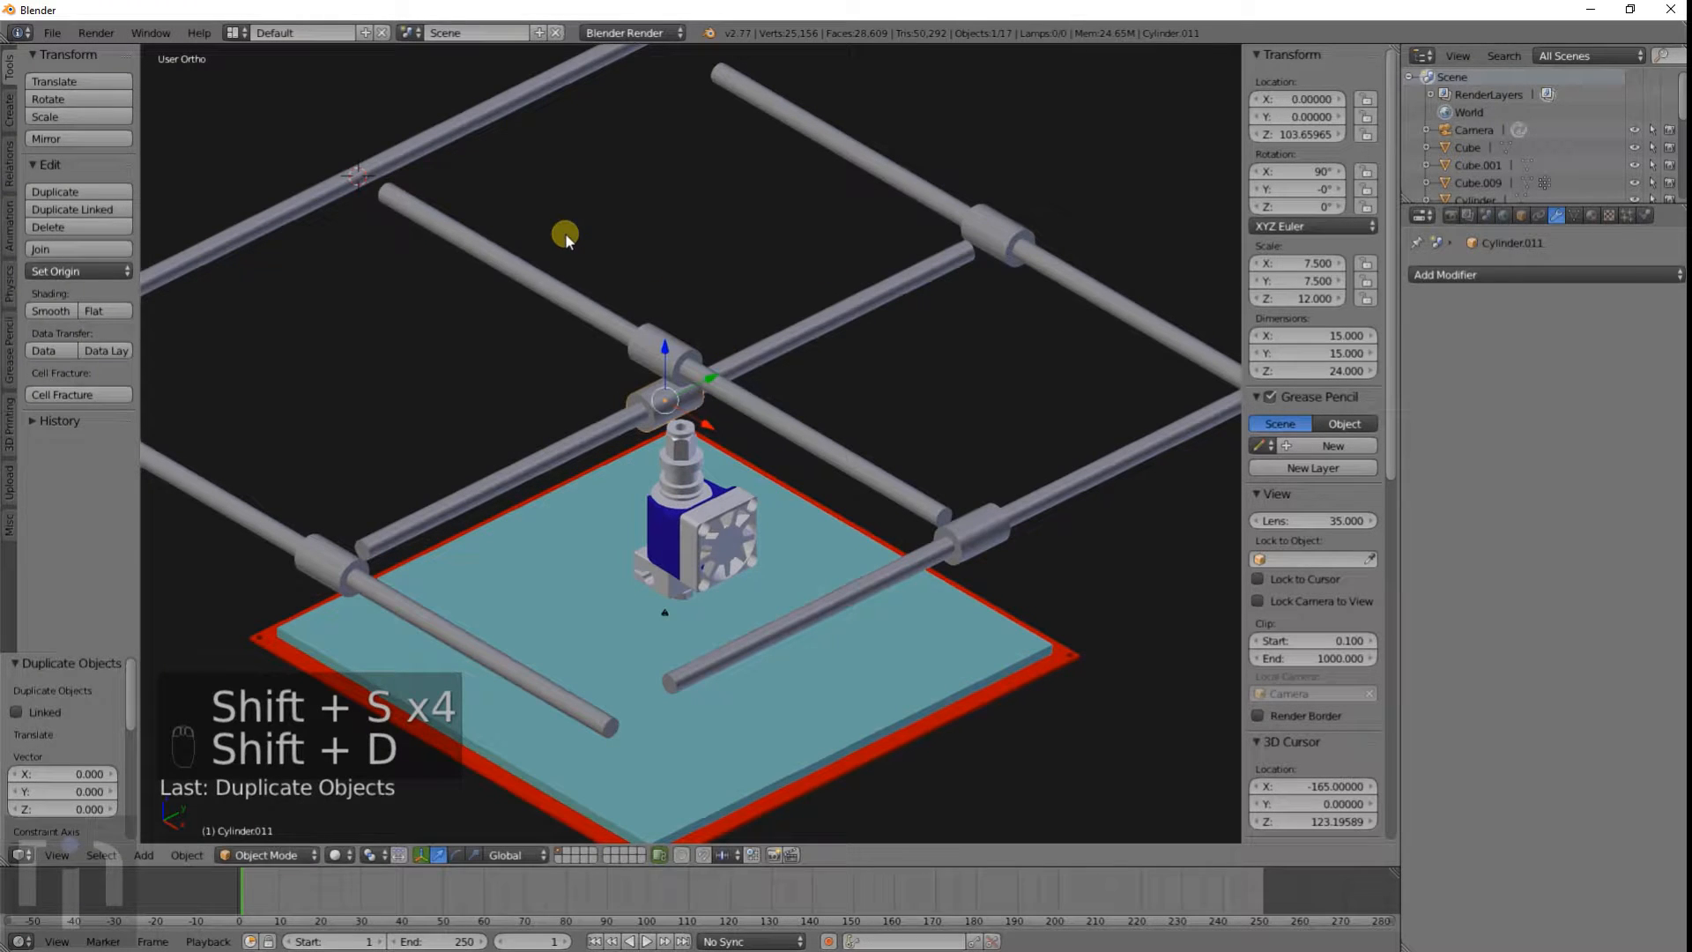
key("shift+s")
left_click(535, 190)
scroll(756, 389, "down", 3)
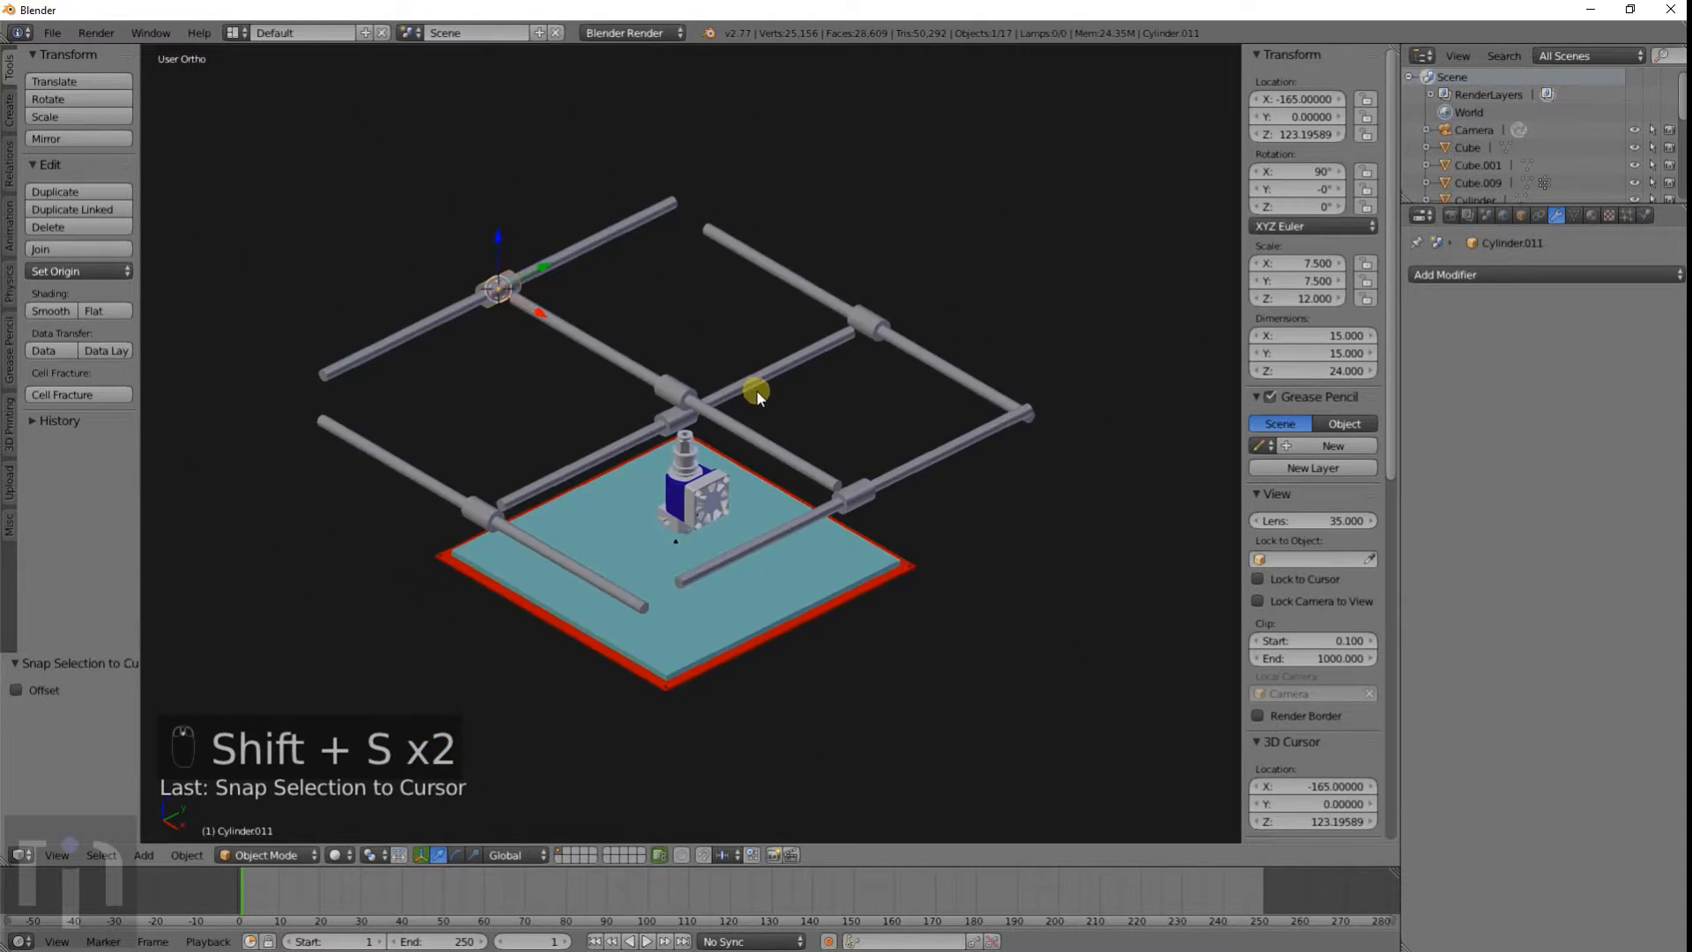
Step: Show the model in wireframe front view and snap the 3D cursor to the centre of the lower lengthwise bearing
middle_click_drag(756, 390, 691, 406)
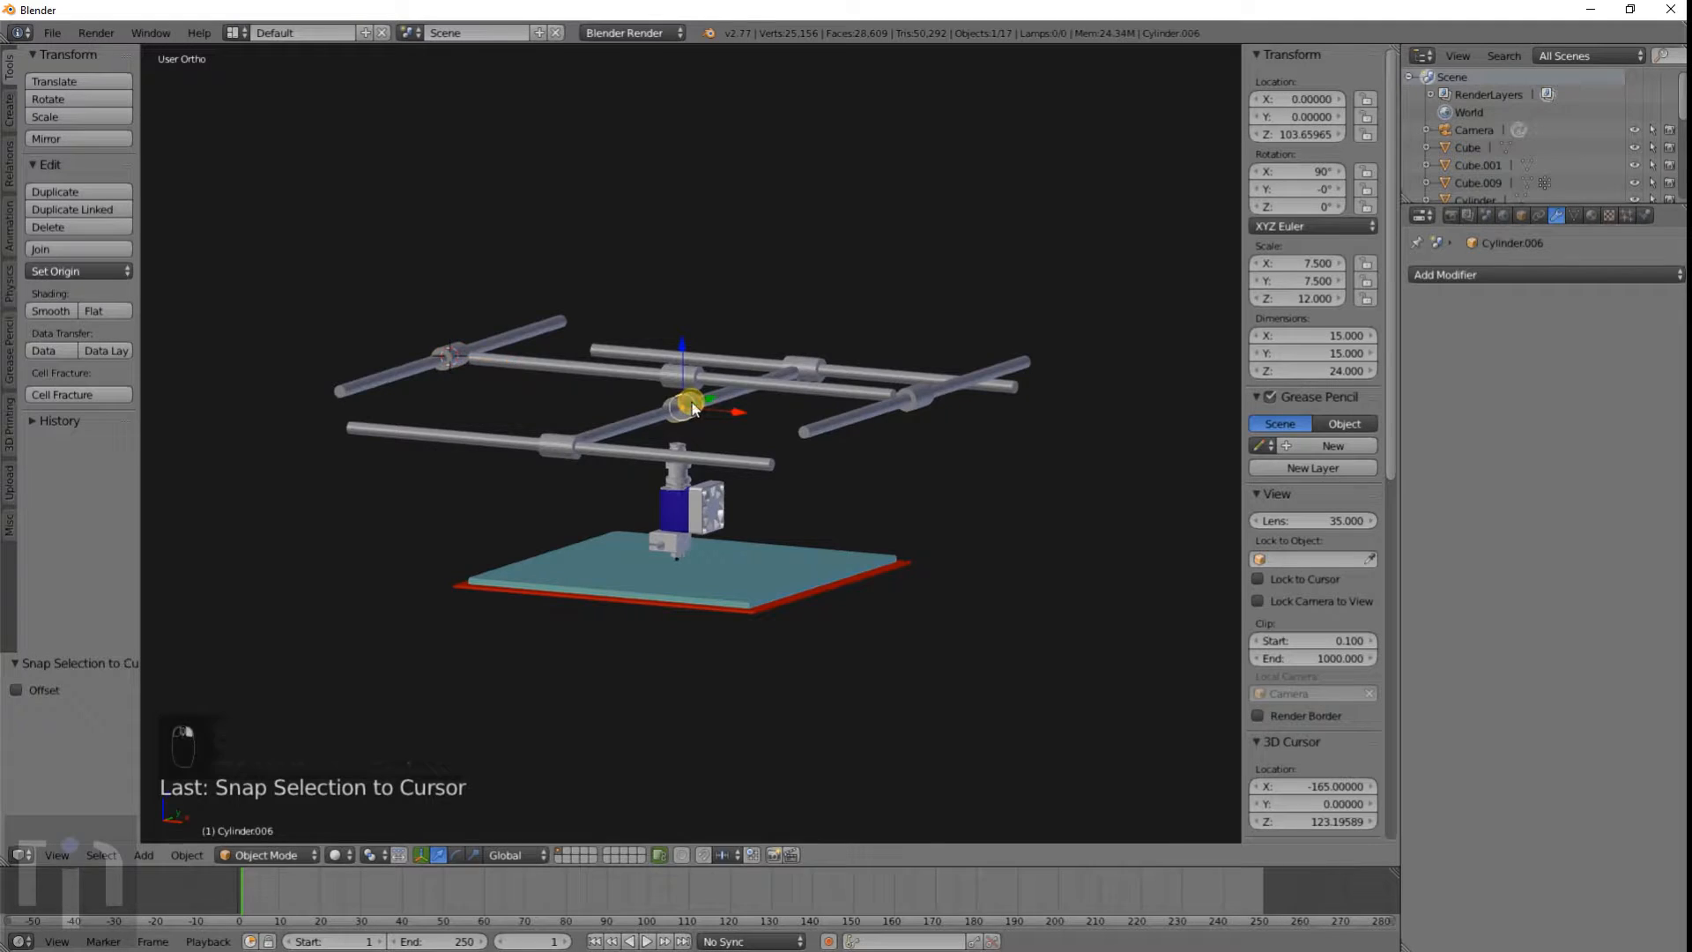
key("KP_1")
key("z")
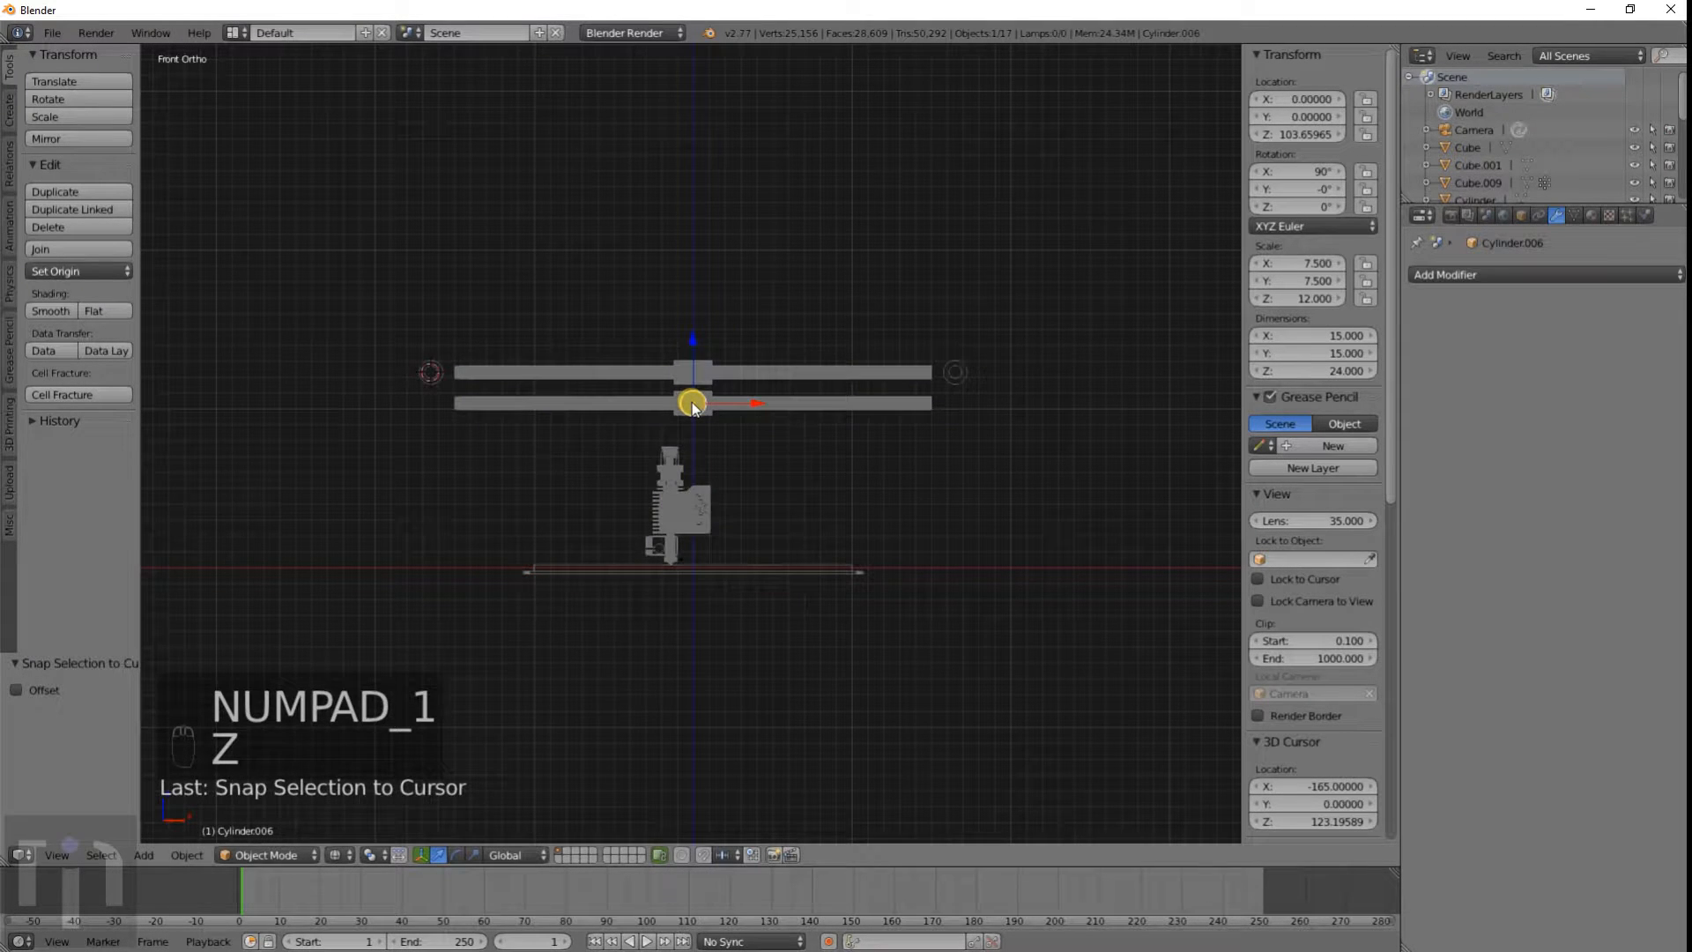
scroll(691, 398, "up", 10)
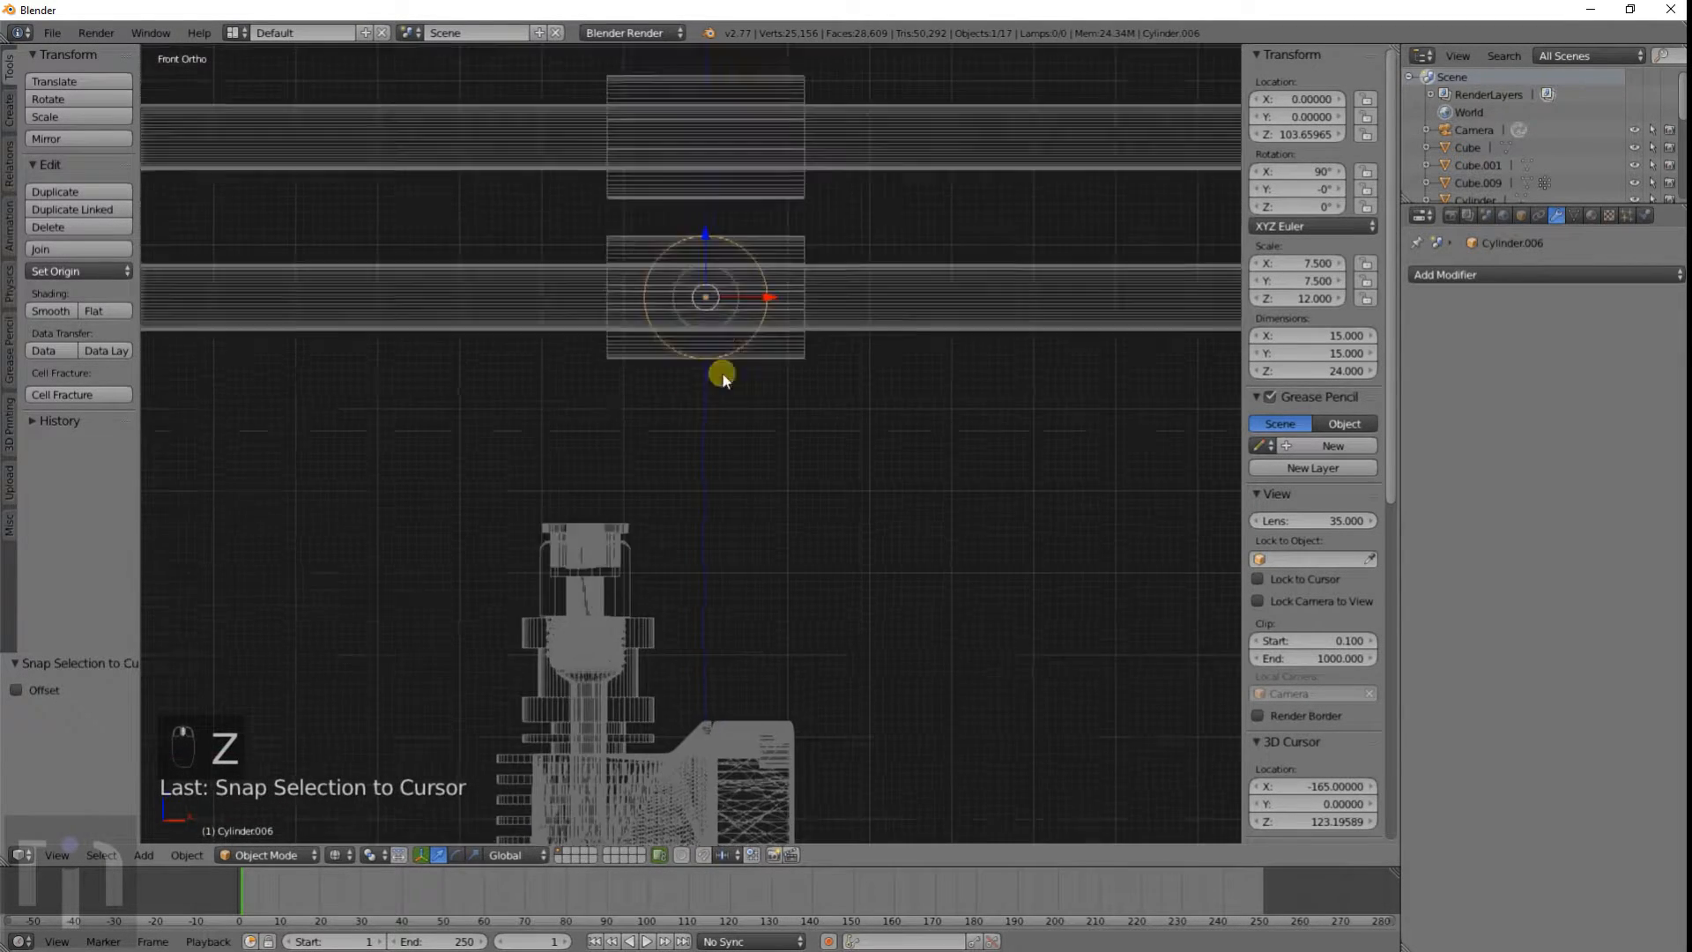
scroll(719, 454, "up", 4, "shift")
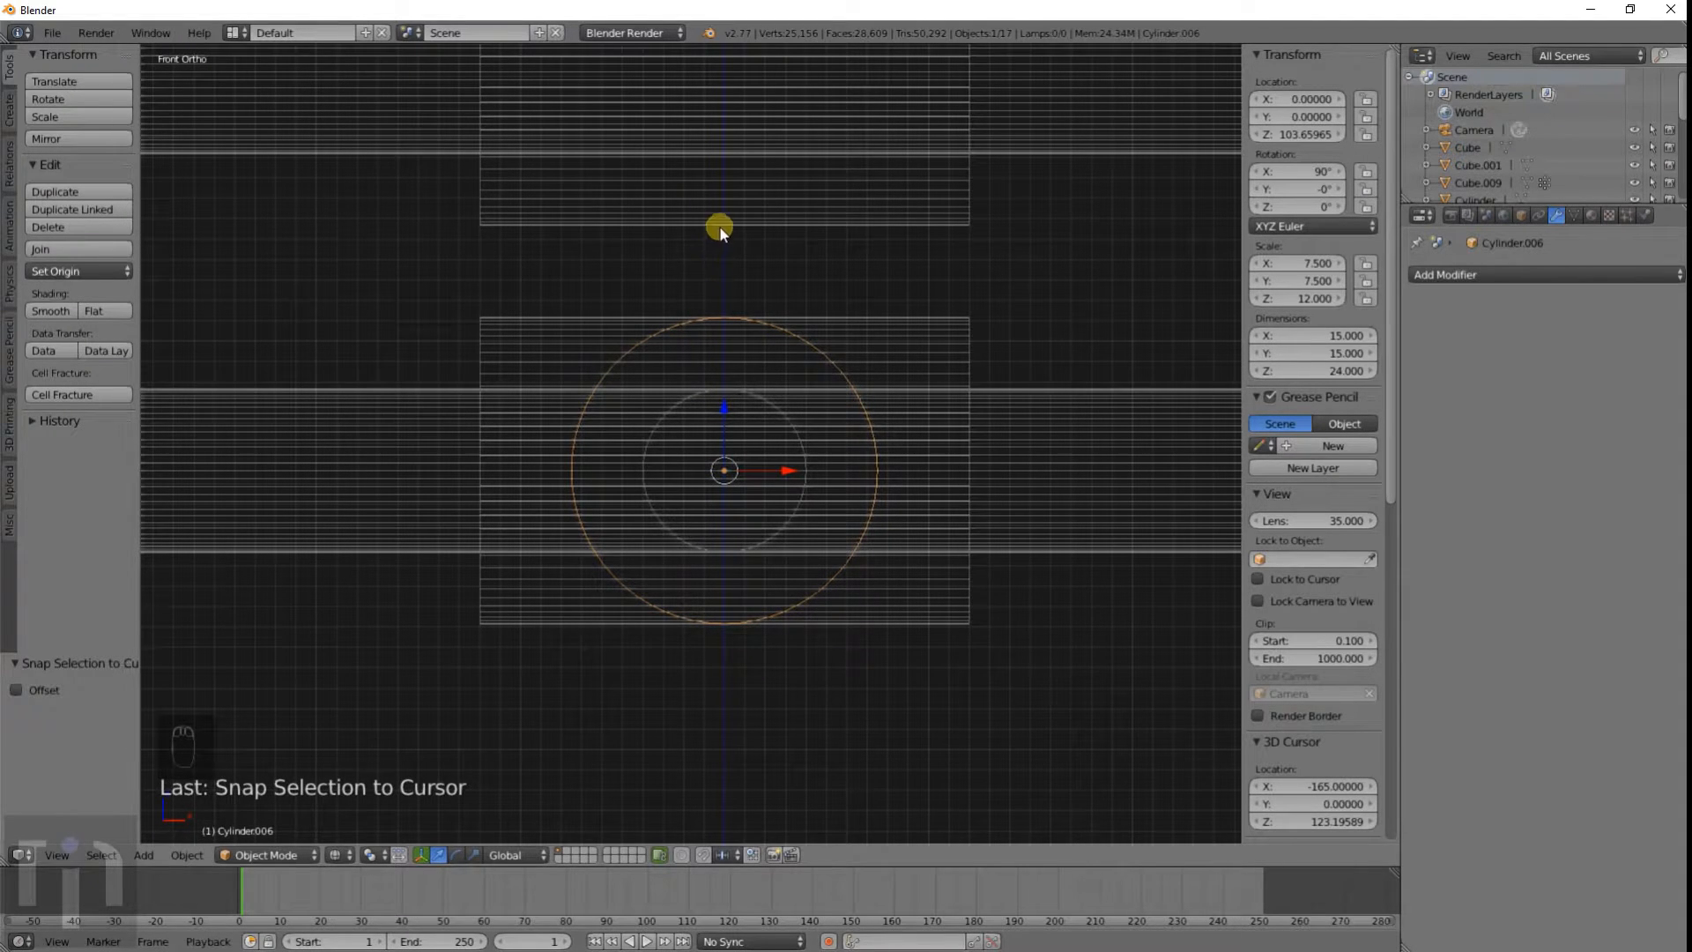
key("shift+a")
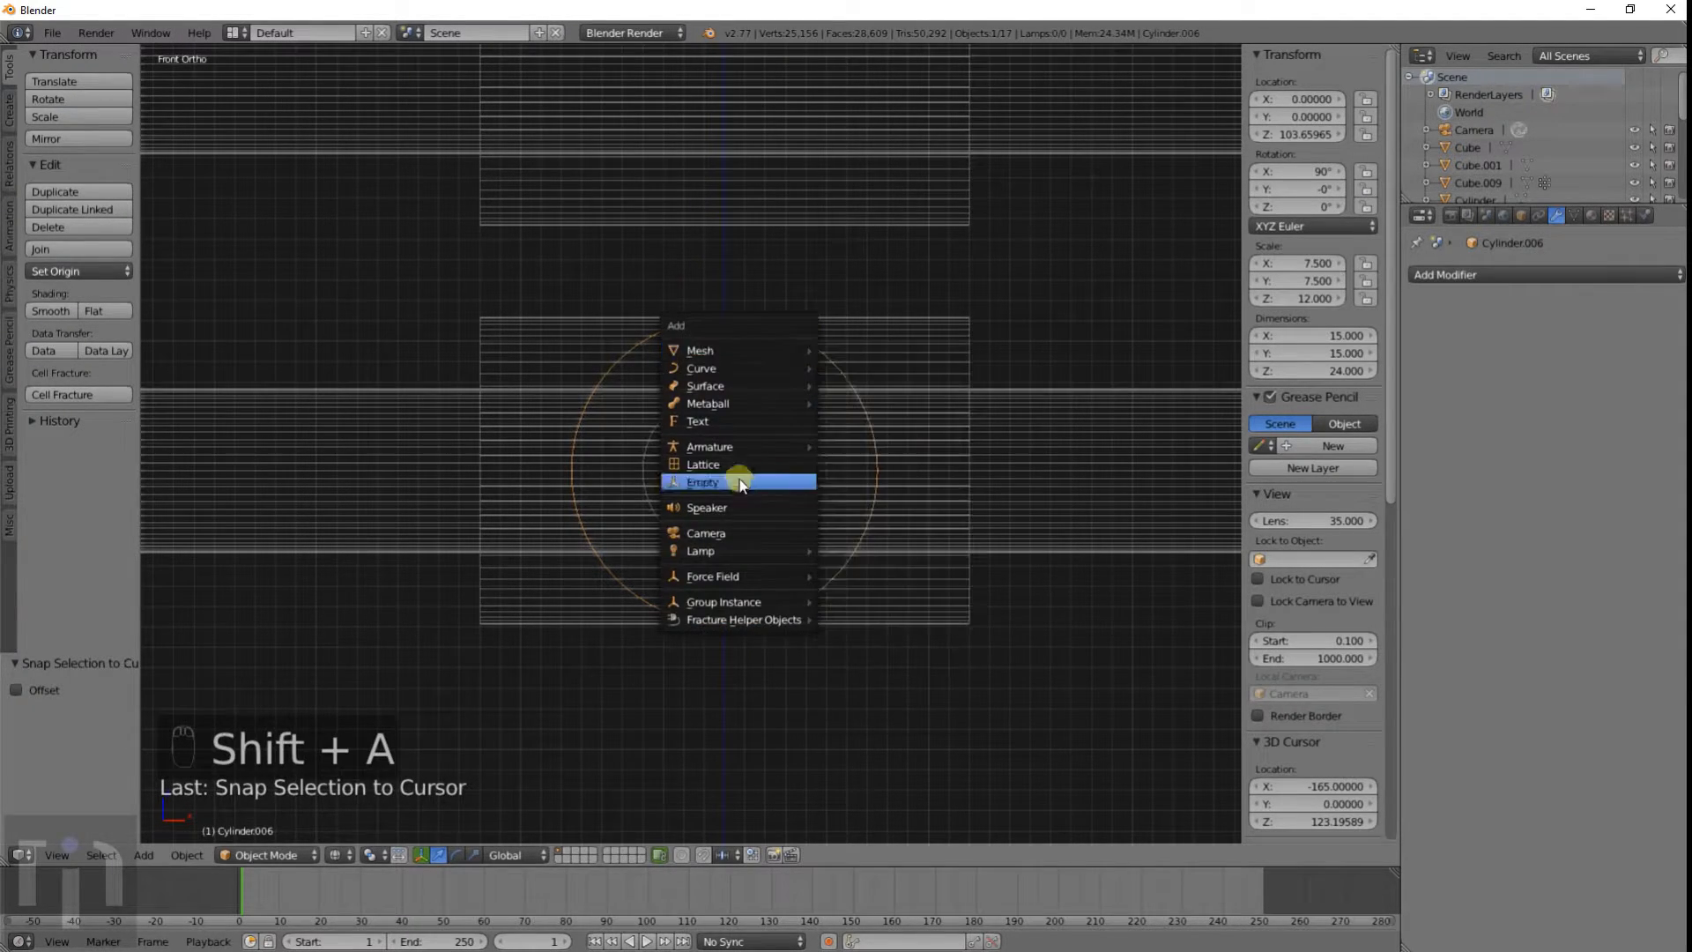
key("shift+s")
key("shift+s")
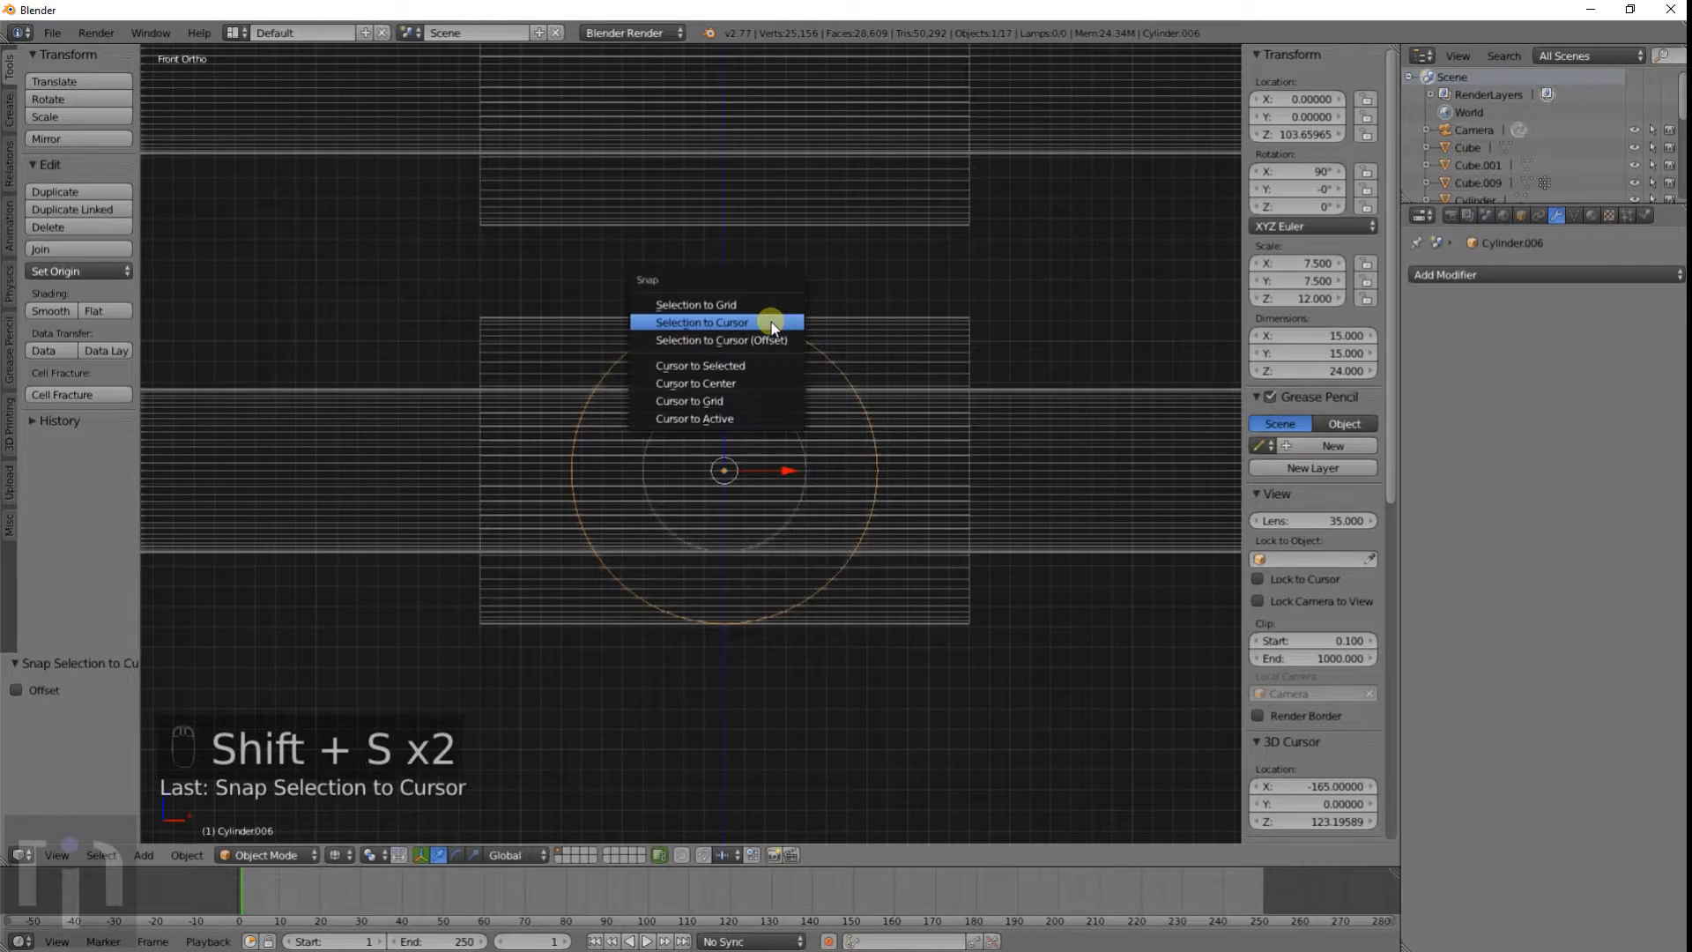
left_click(710, 366)
Step: Add a cube at the 3D cursor and raise it about 9.8 along Z into the gap between the two centre bearings
key("shift+s")
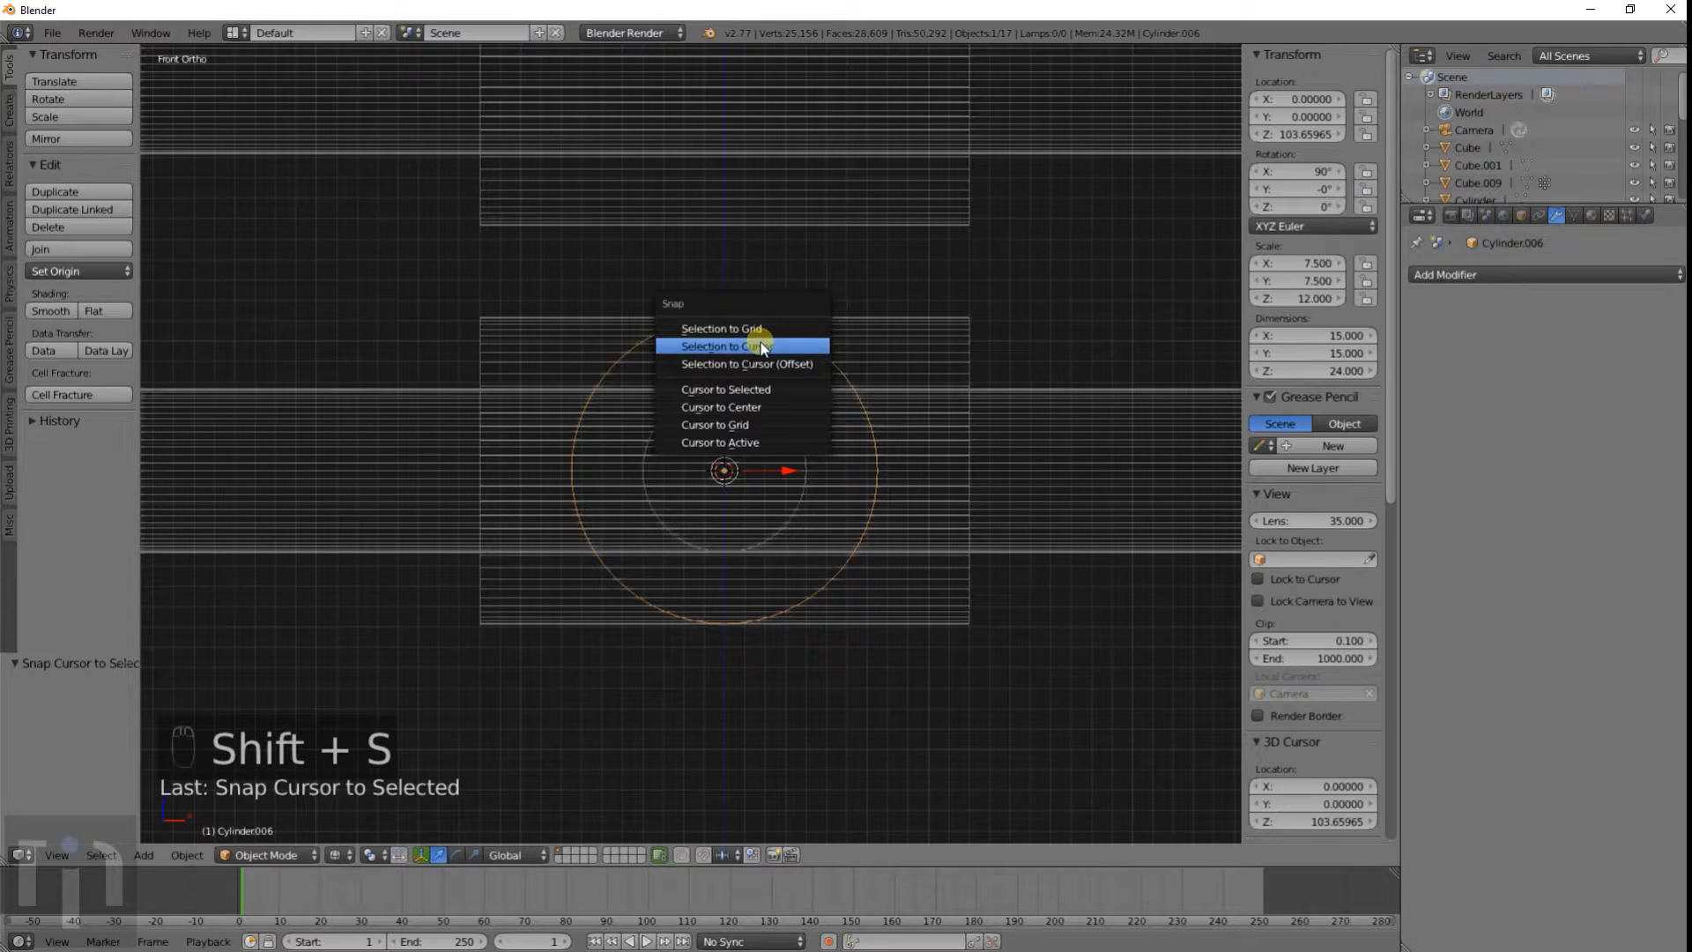
key("shift+a")
mouse_move(663, 335)
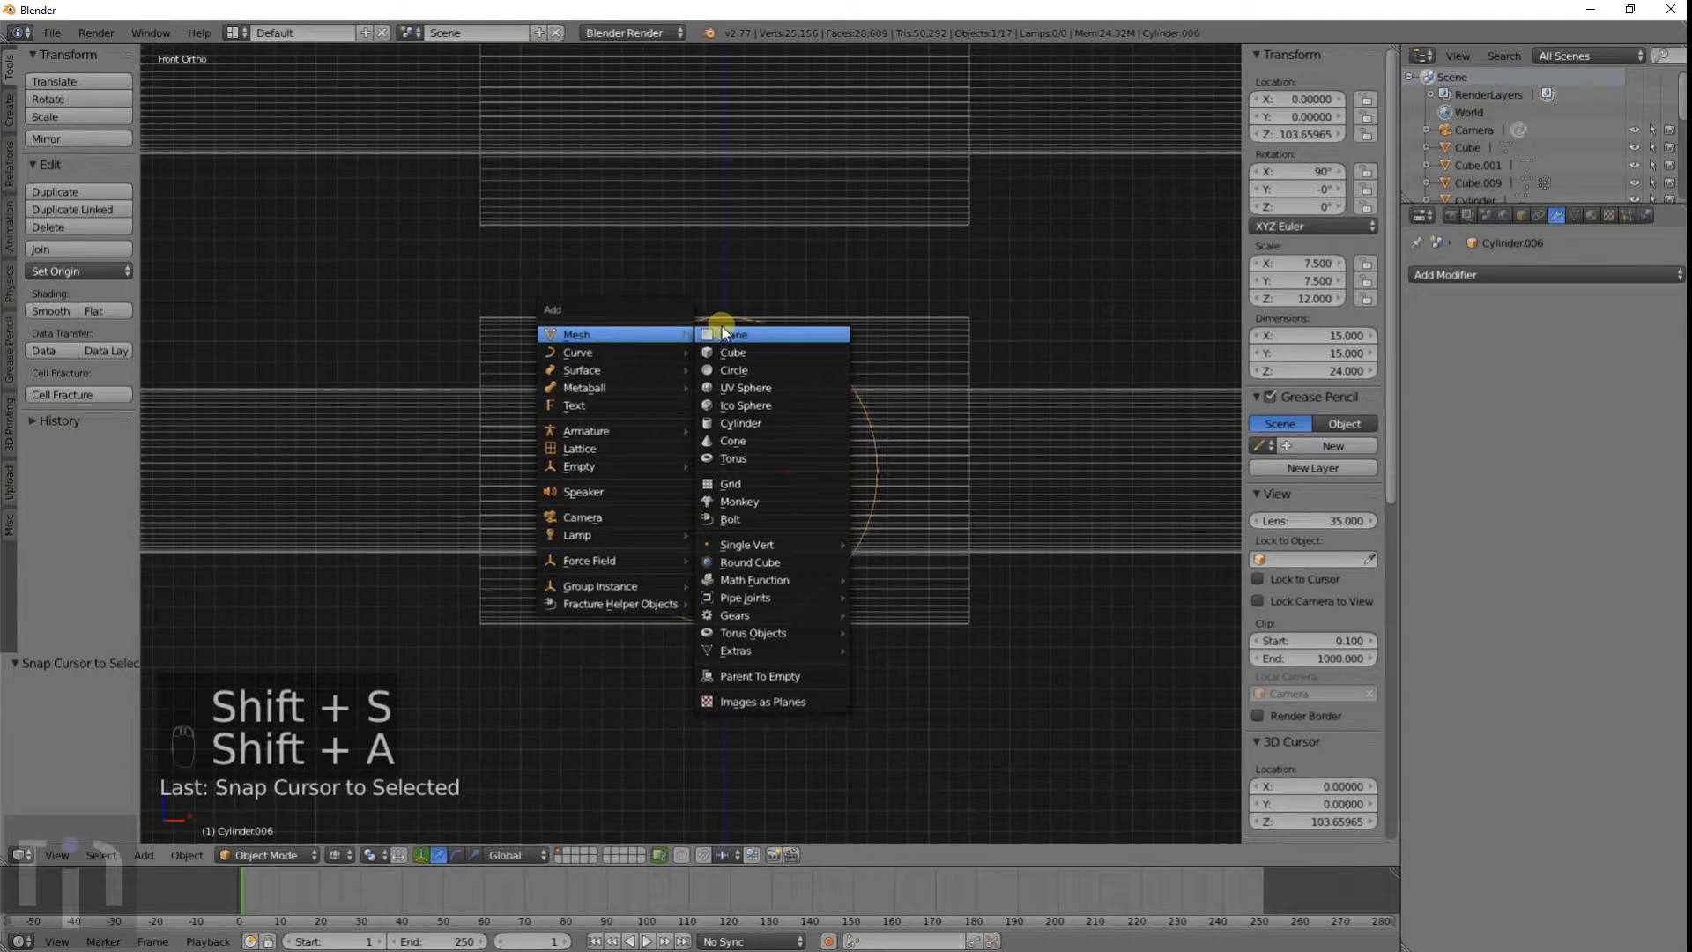
left_click(736, 352)
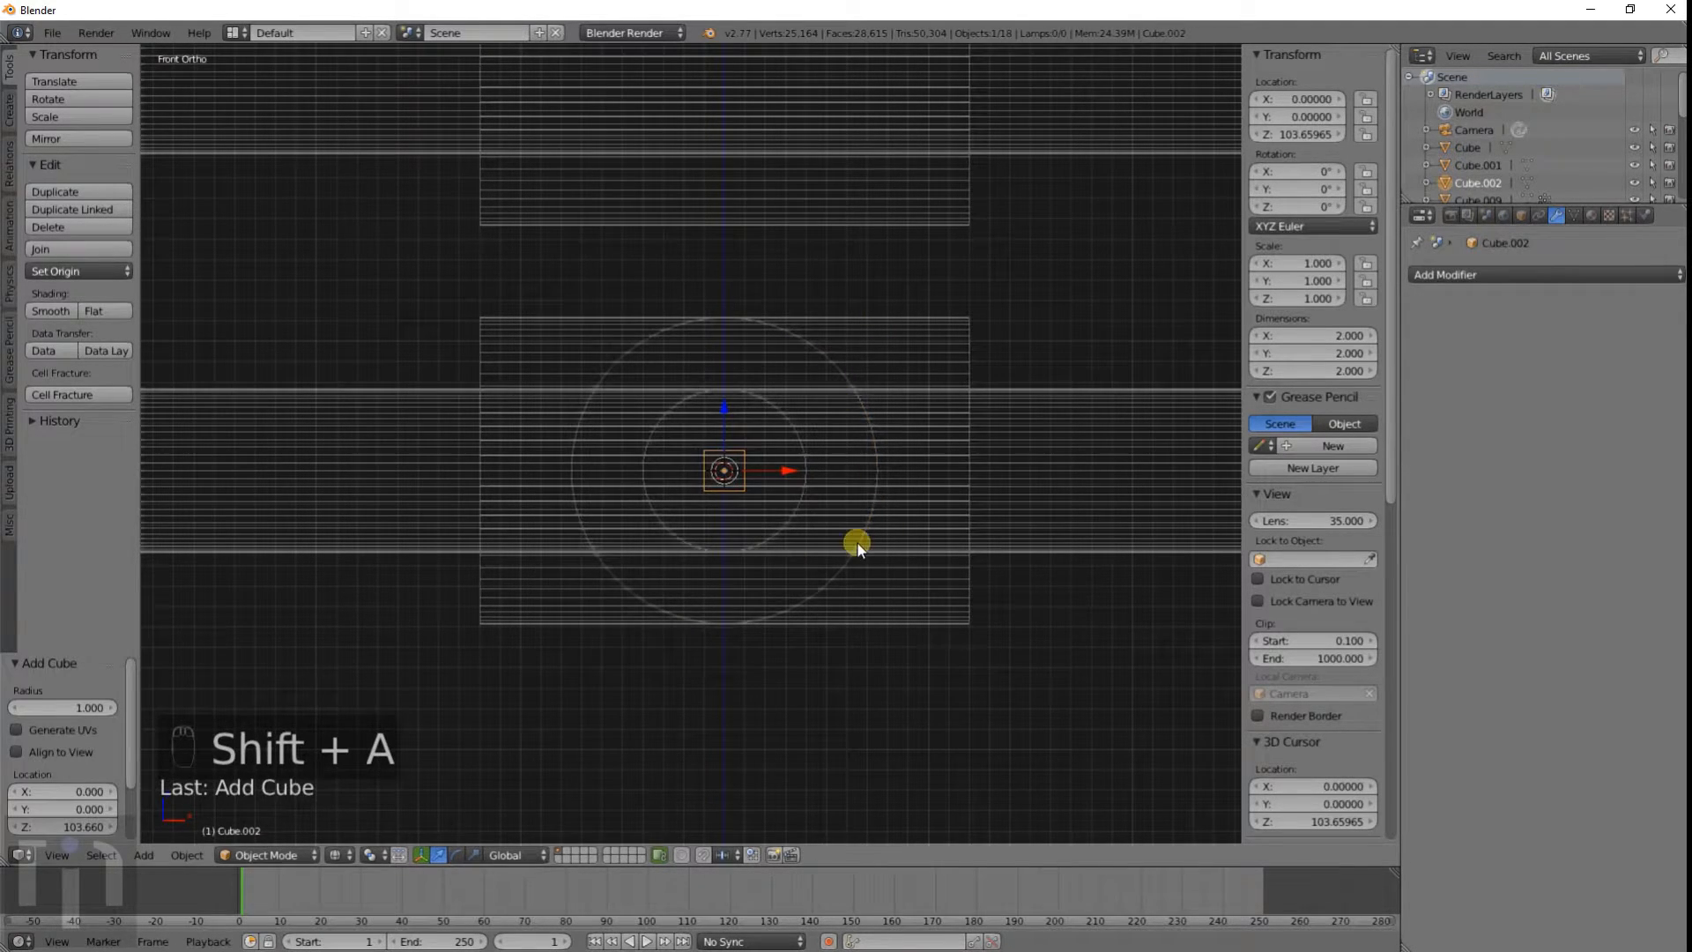
key("g")
key("z")
left_click(883, 342)
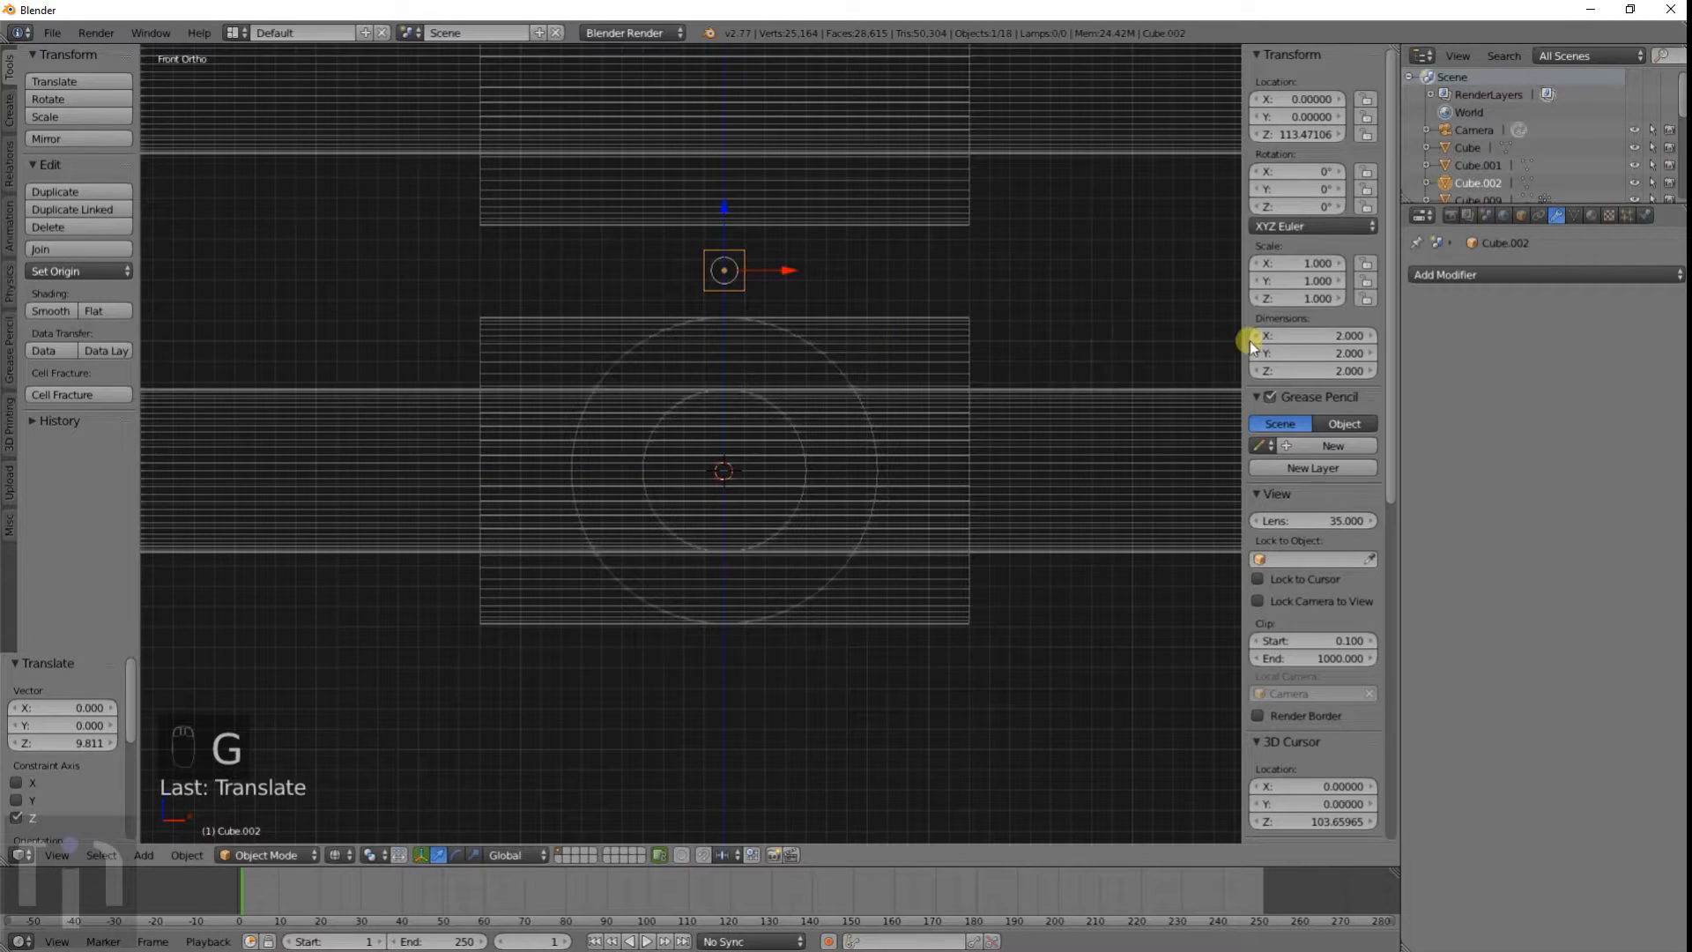
Step: Set the cube's dimensions to 5 on X, Y and Z as a spacer gauge
left_click(1287, 331)
type("5")
key("Tab")
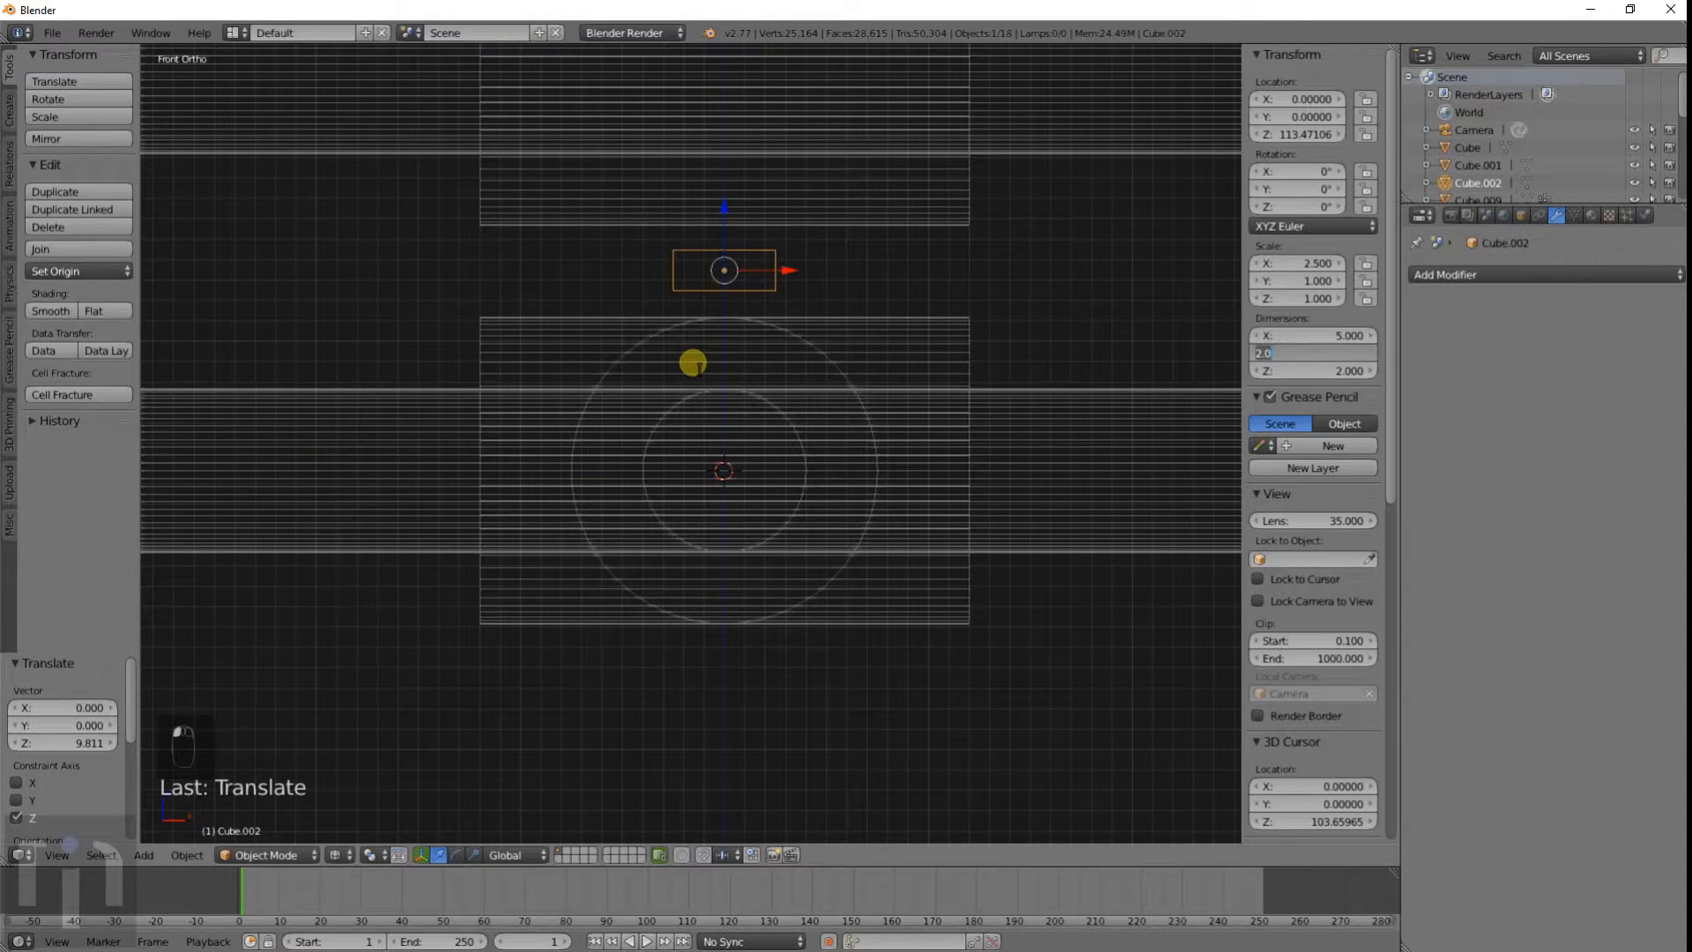
type("5")
key("Tab")
type("5")
key("Return")
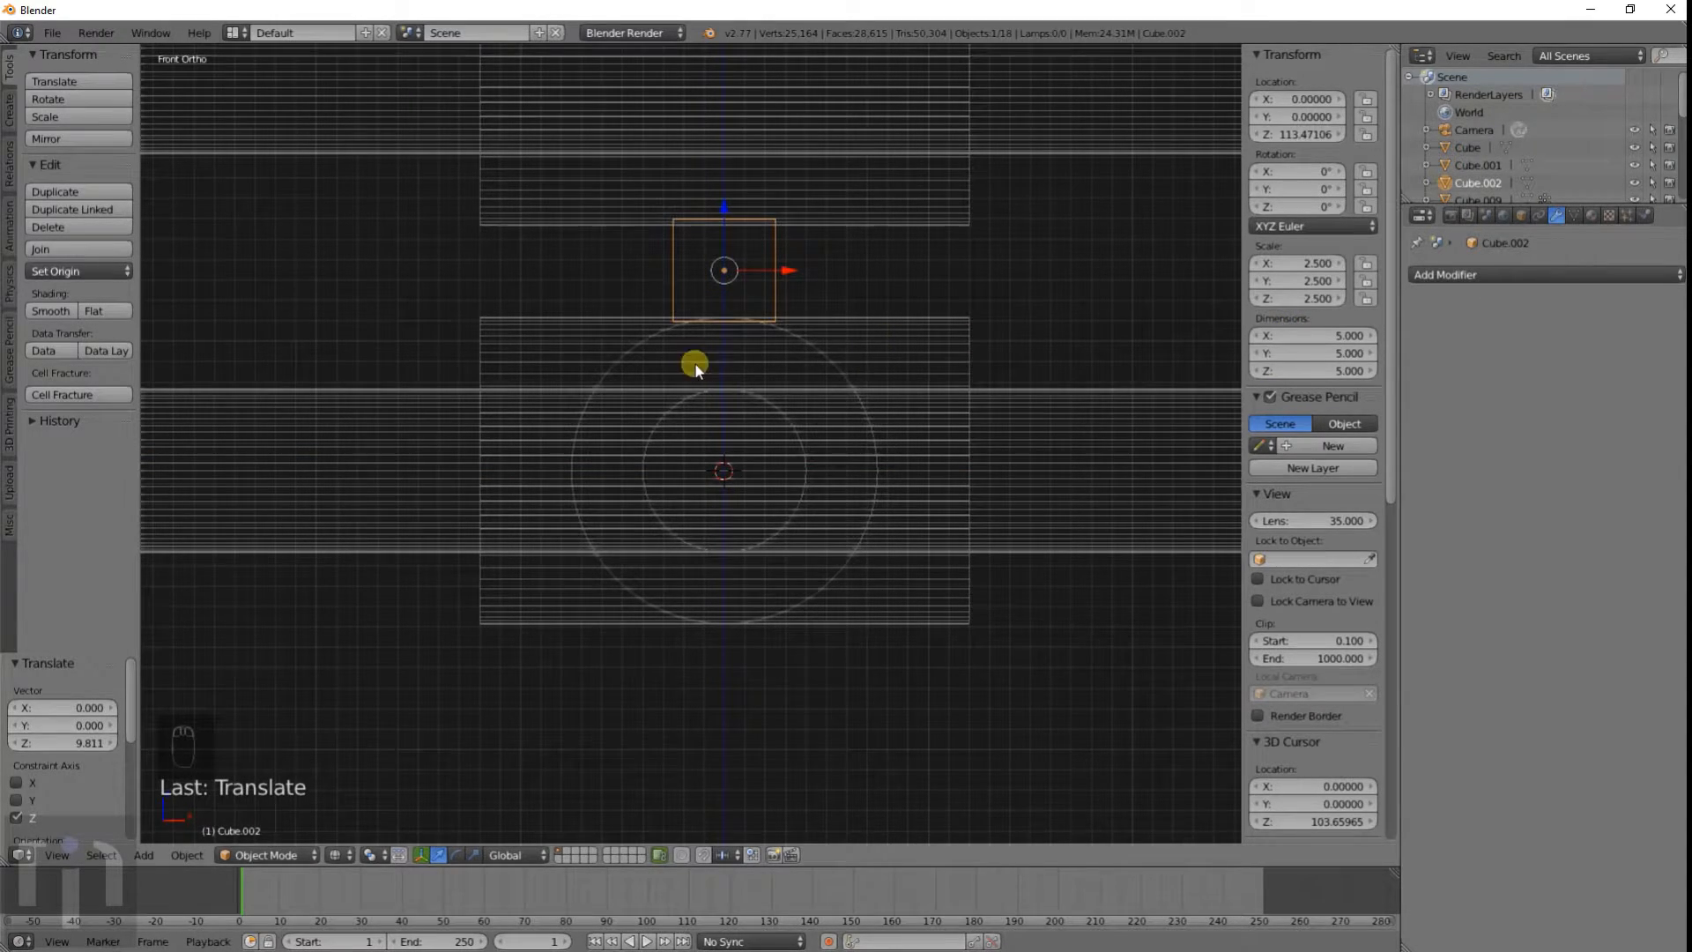
Step: Lower the spacer cube about 0.33 along Z to line its top up with the underside of the upper bearing
middle_click_drag(694, 364, 691, 527, "shift")
scroll(711, 488, "up", 4)
key("g")
key("z")
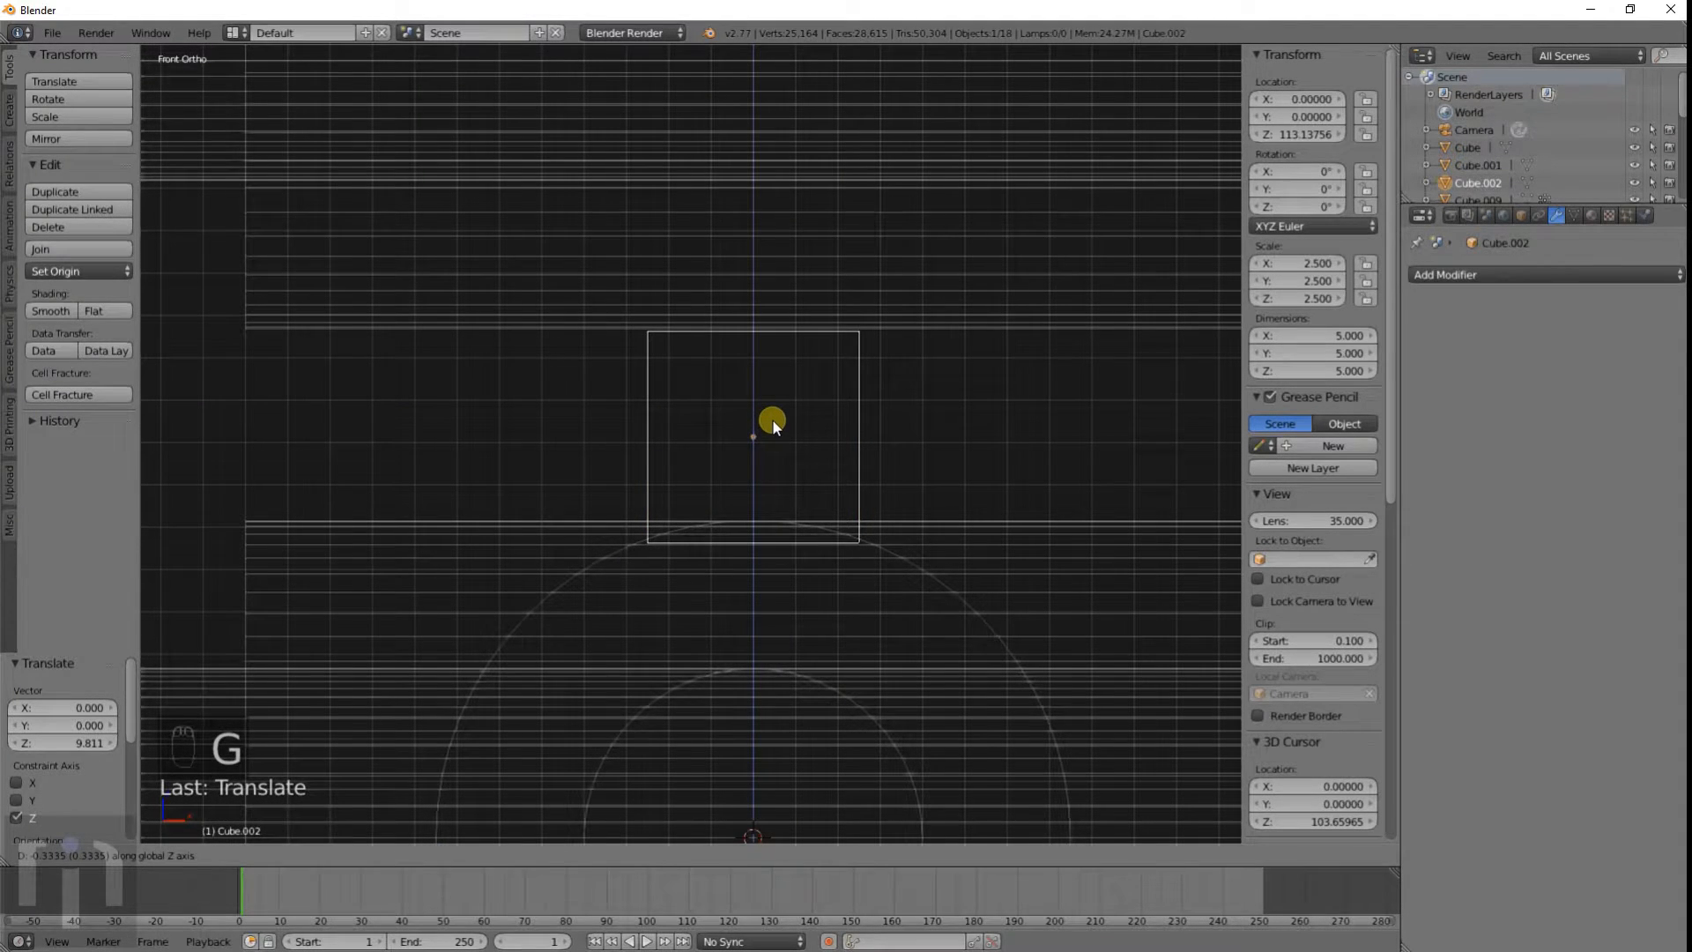
left_click(772, 420)
Step: Circle-select all the lower-level rods and bearings and move them down about 1.48 along Z, clear of the spacer cube
scroll(807, 533, "down", 8)
right_click(718, 537)
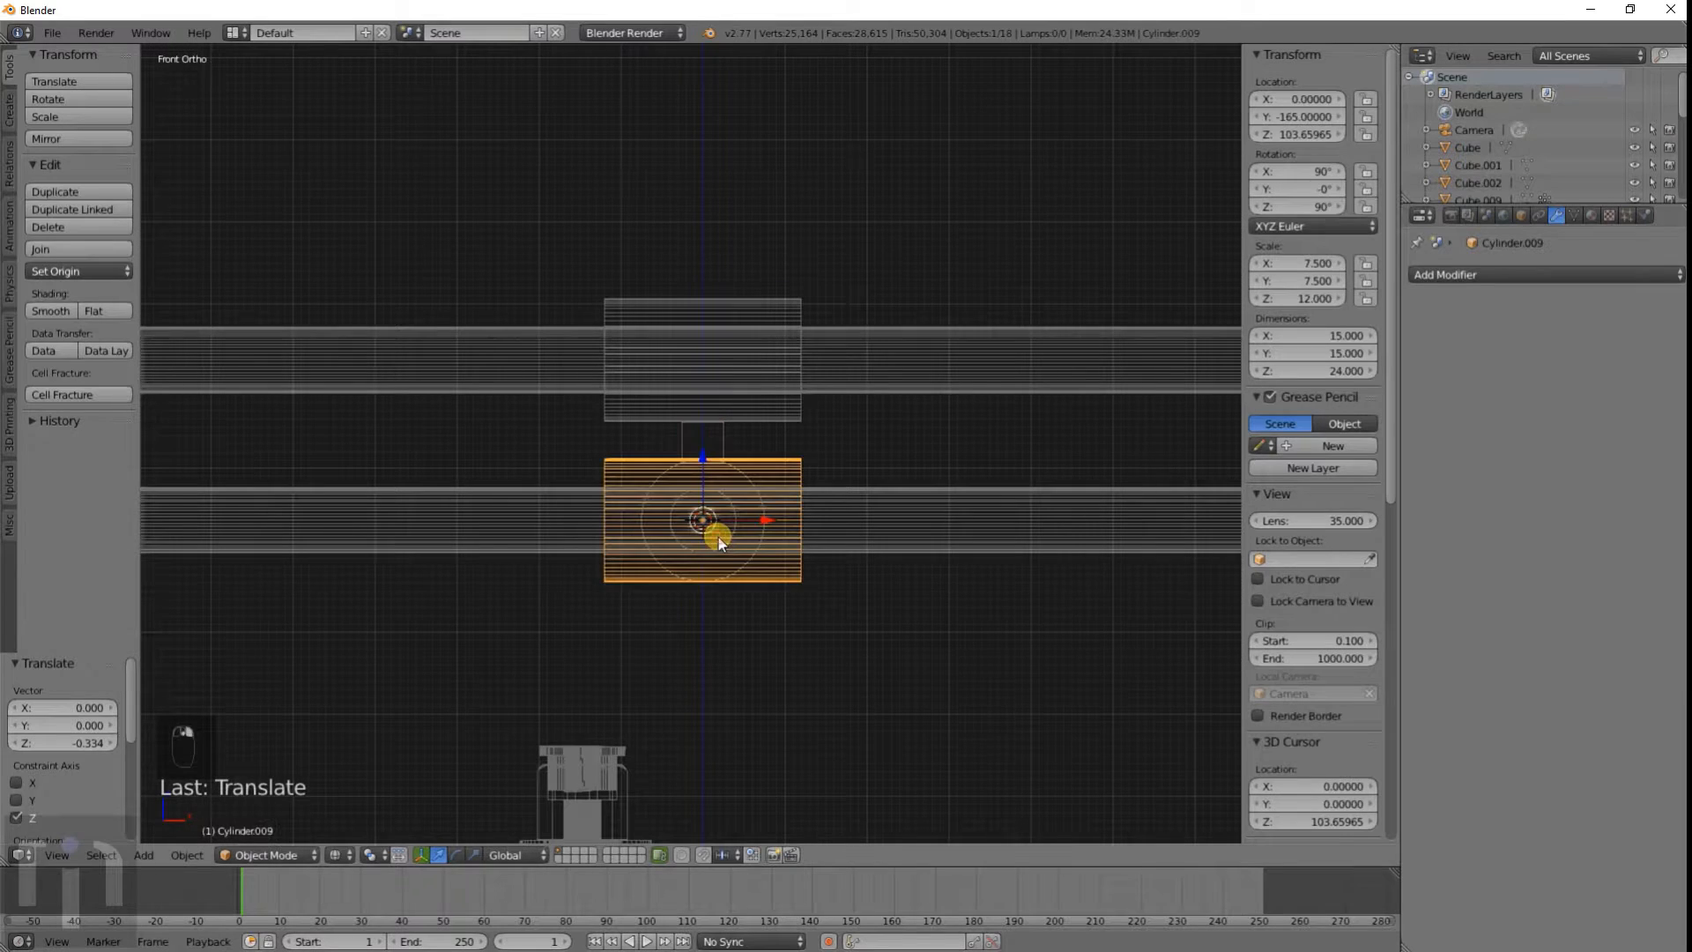
key("c")
left_click(716, 525)
scroll(715, 523, "down", 5)
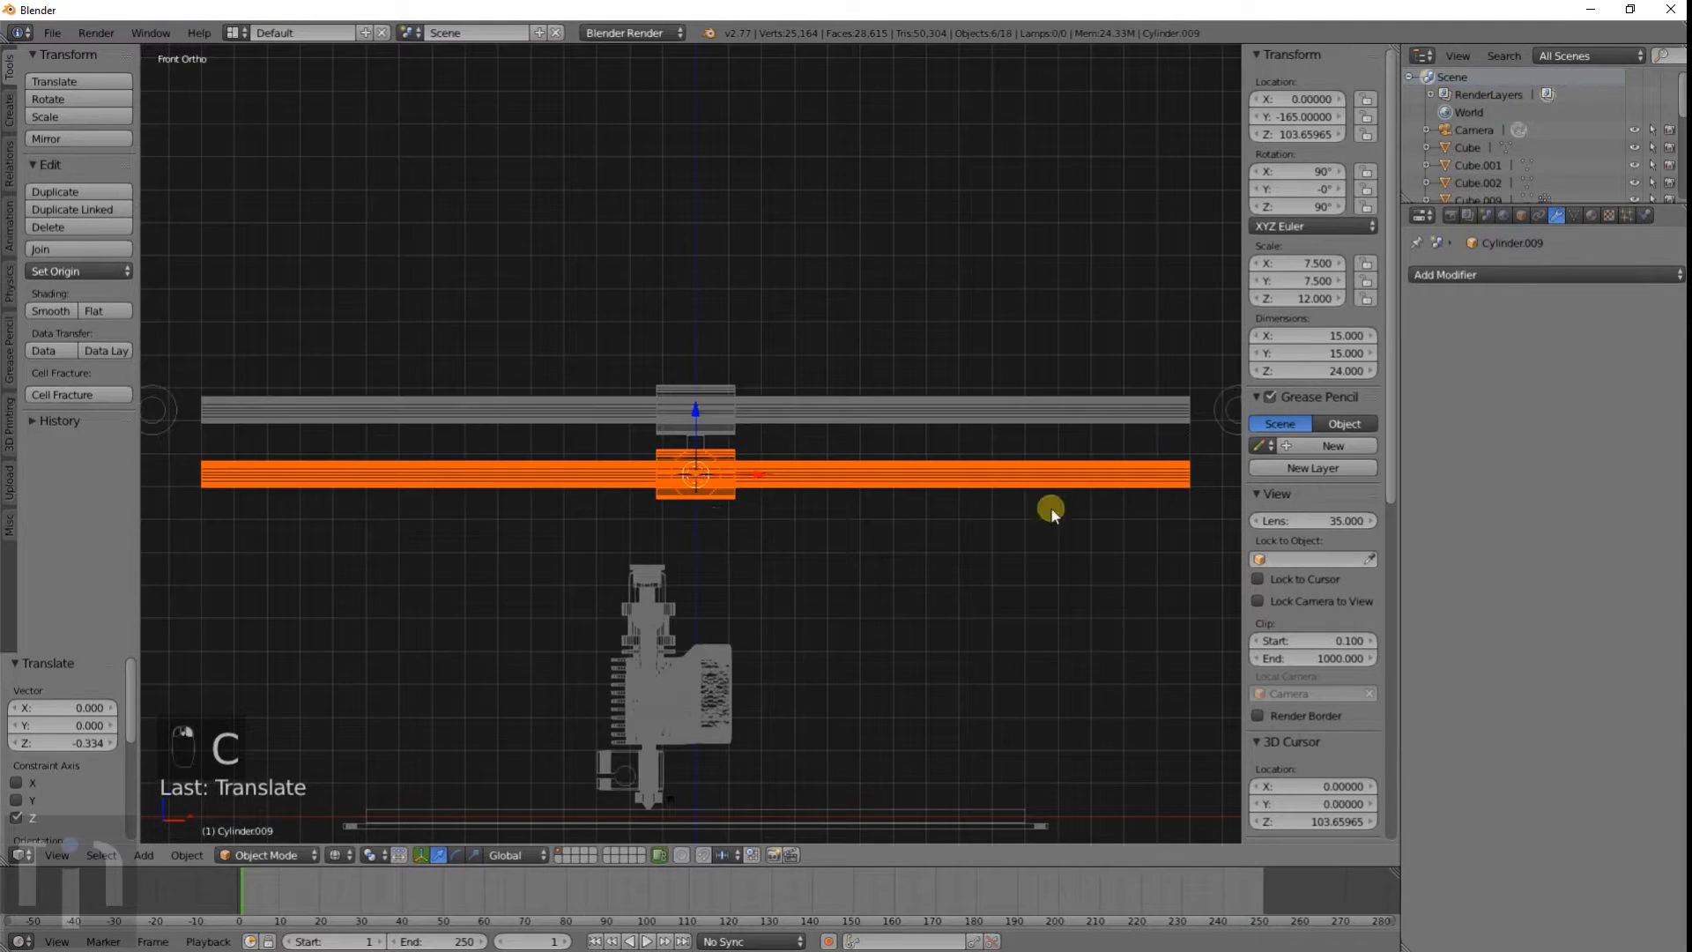
middle_click_drag(1143, 492, 751, 513)
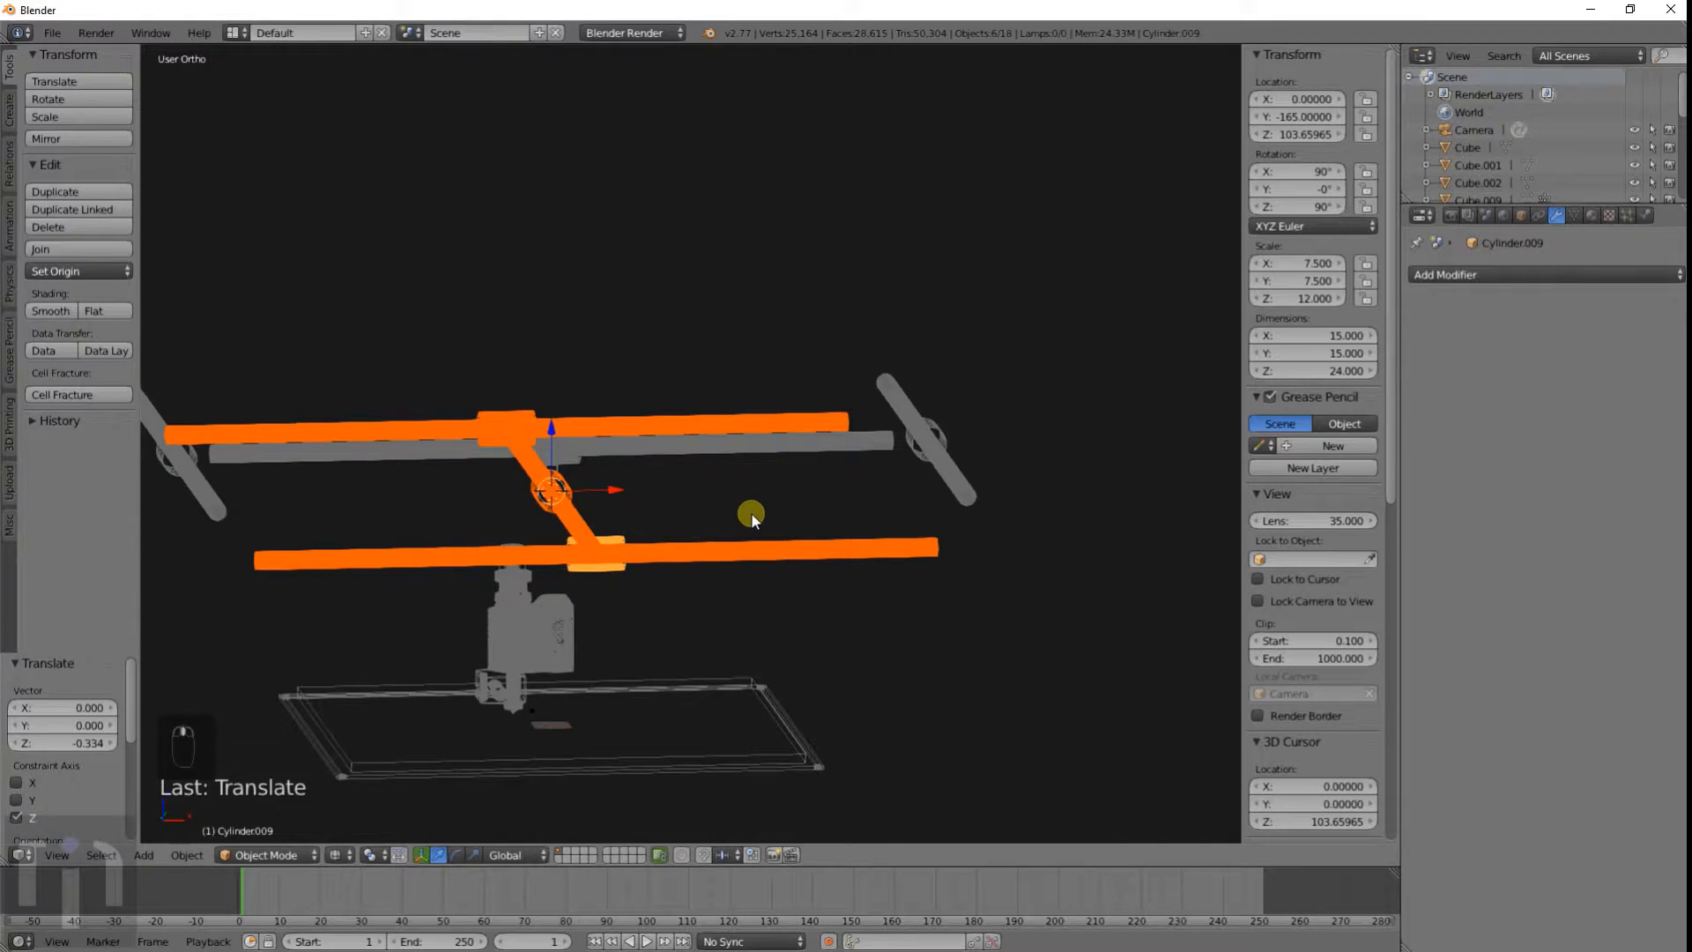
key("KP_1")
scroll(441, 388, "up", 9)
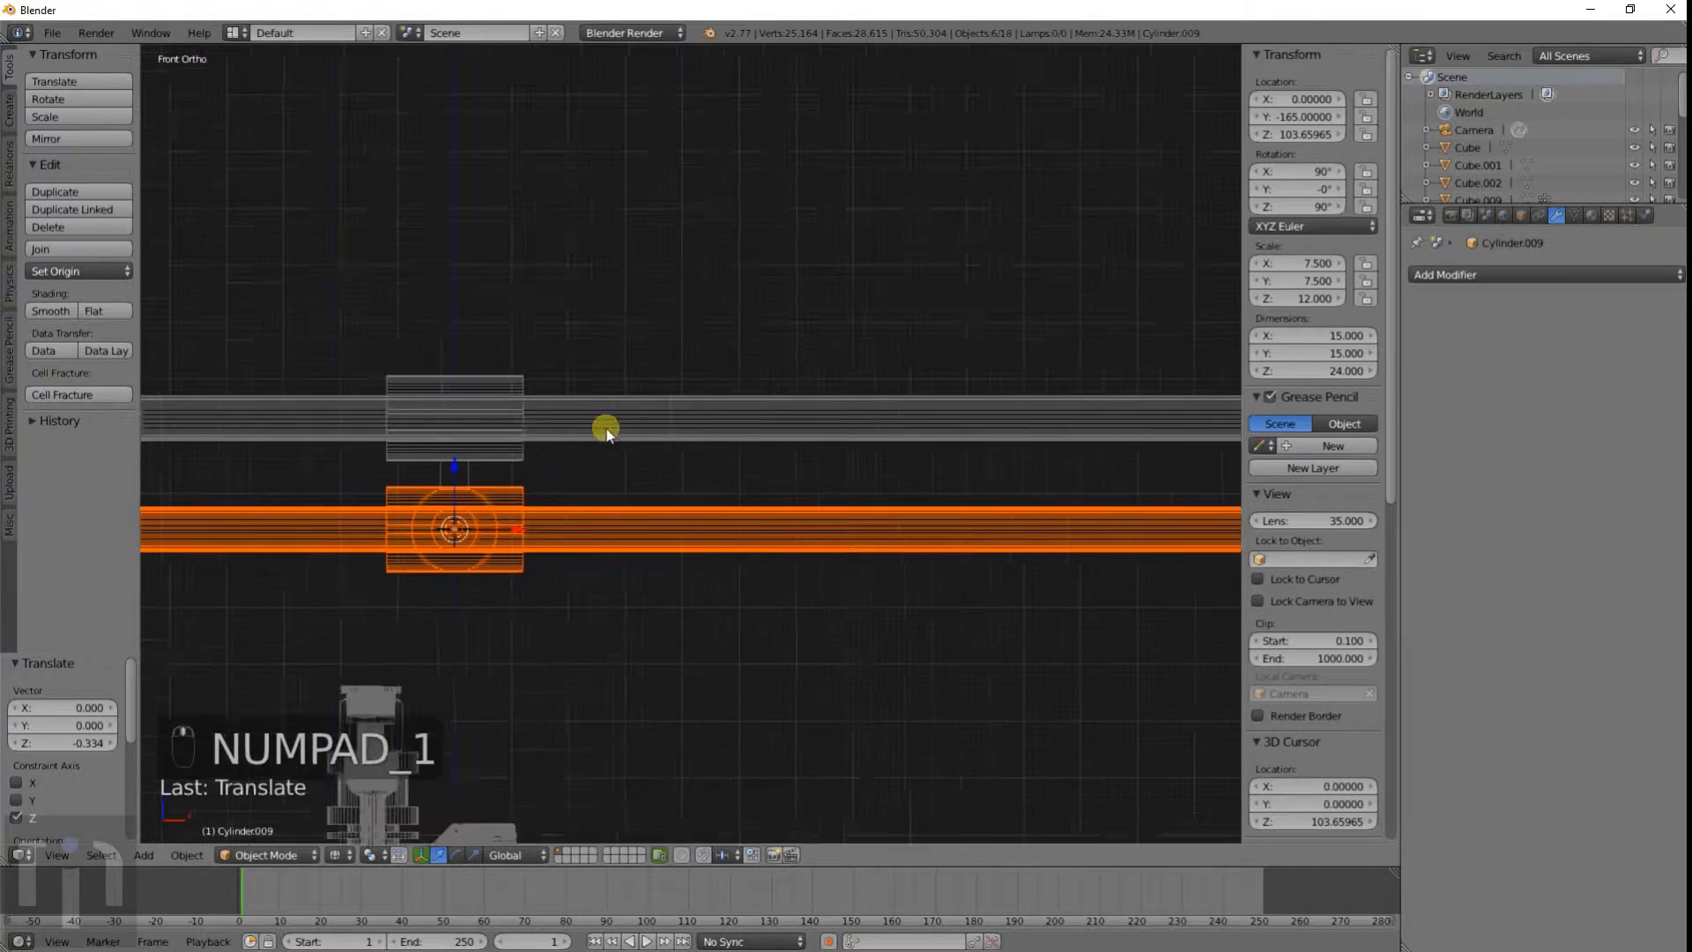
scroll(659, 393, "up", 6)
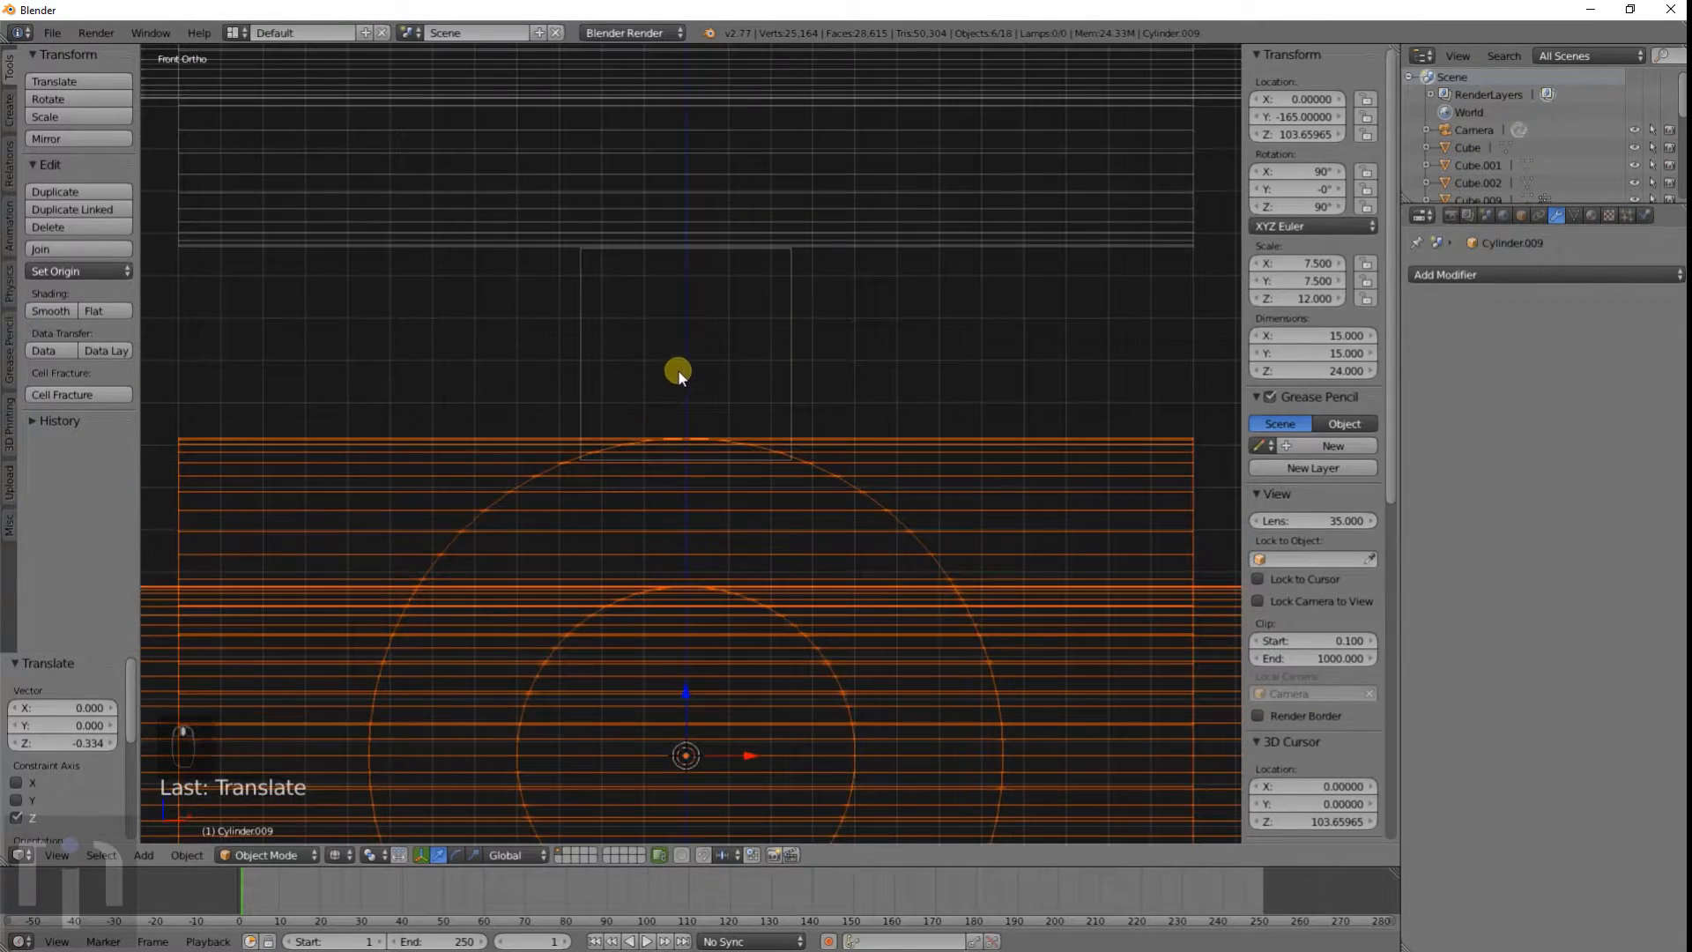
key("g")
key("z")
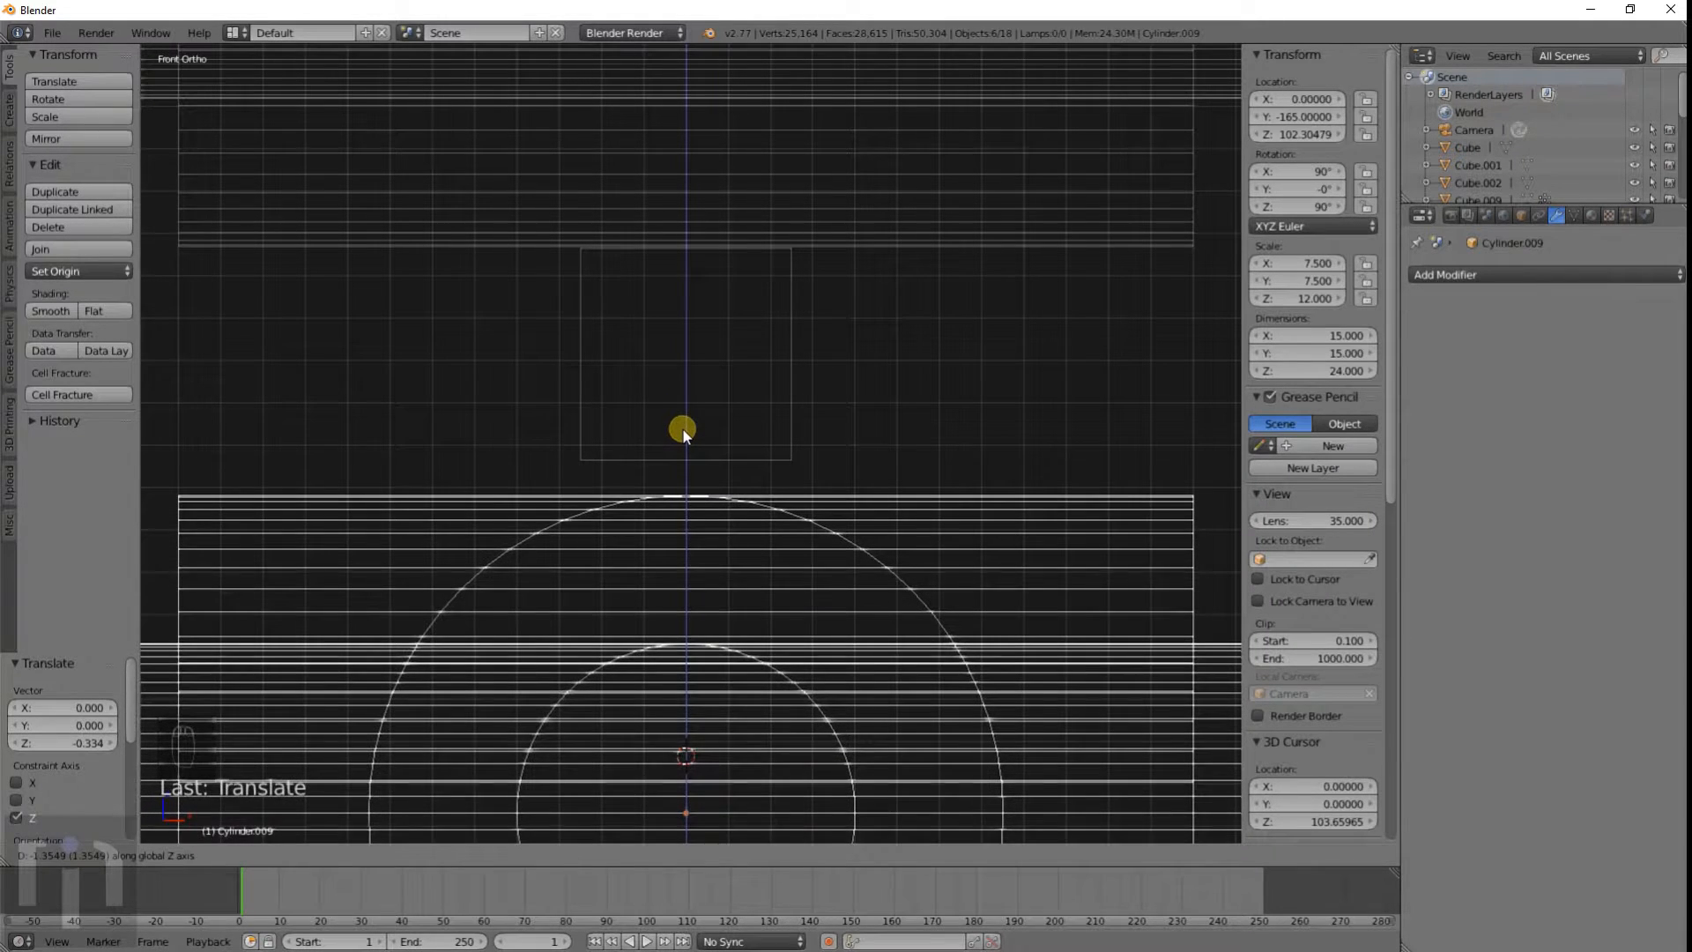
left_click(684, 433)
scroll(726, 373, "down", 3)
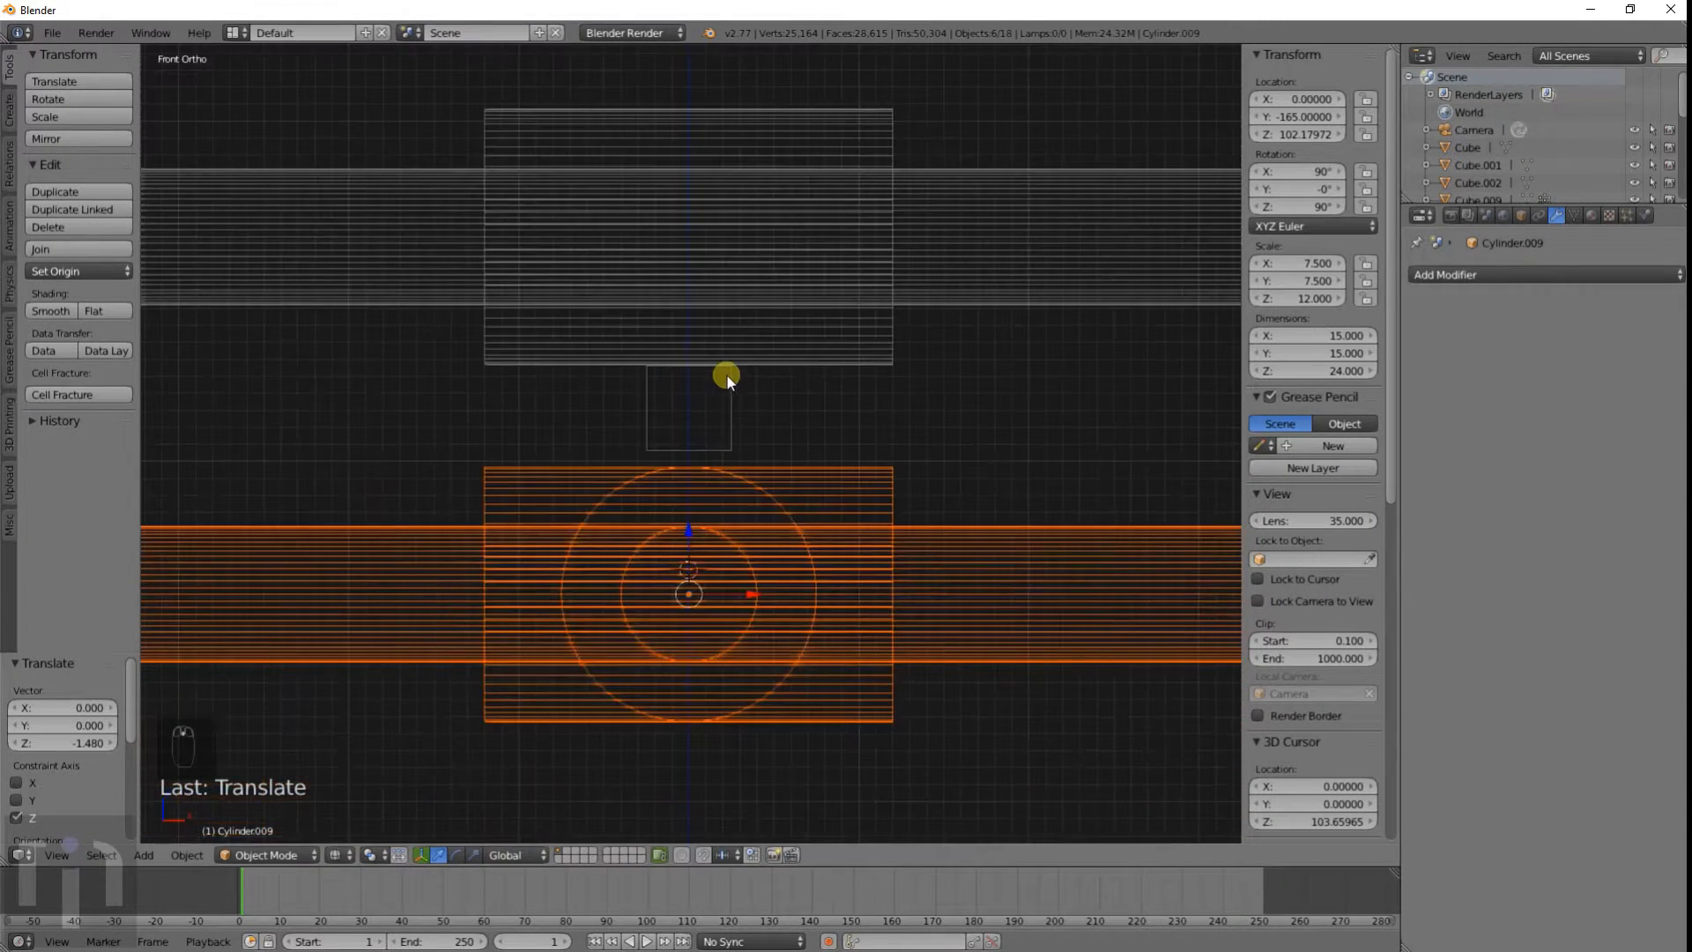
Step: Delete the spacer cube from between the upper and lower bearings
mouse_move(722, 420)
middle_mouse_down()
mouse_move(740, 437)
mouse_move(705, 448)
mouse_move(820, 476)
middle_mouse_up()
key("z")
right_click(696, 455)
key("x")
left_click(694, 456)
scroll(694, 456, "down", 4)
scroll(820, 476, "up", 2)
scroll(753, 490, "down", 5)
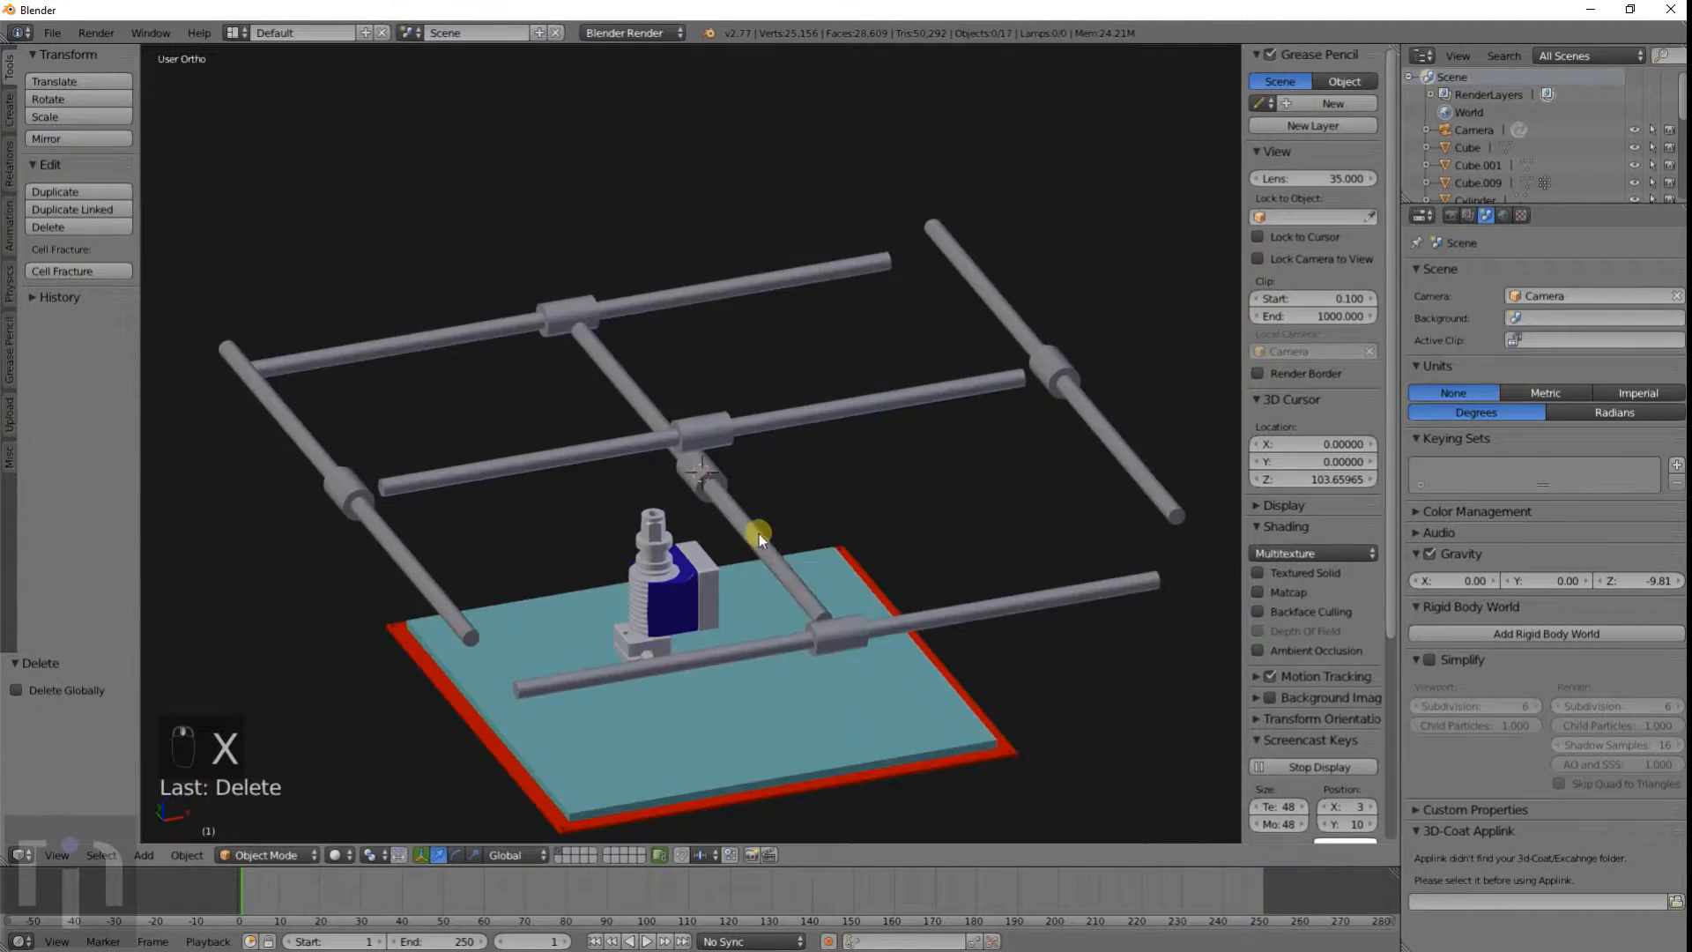
middle_click_drag(759, 532, 912, 553)
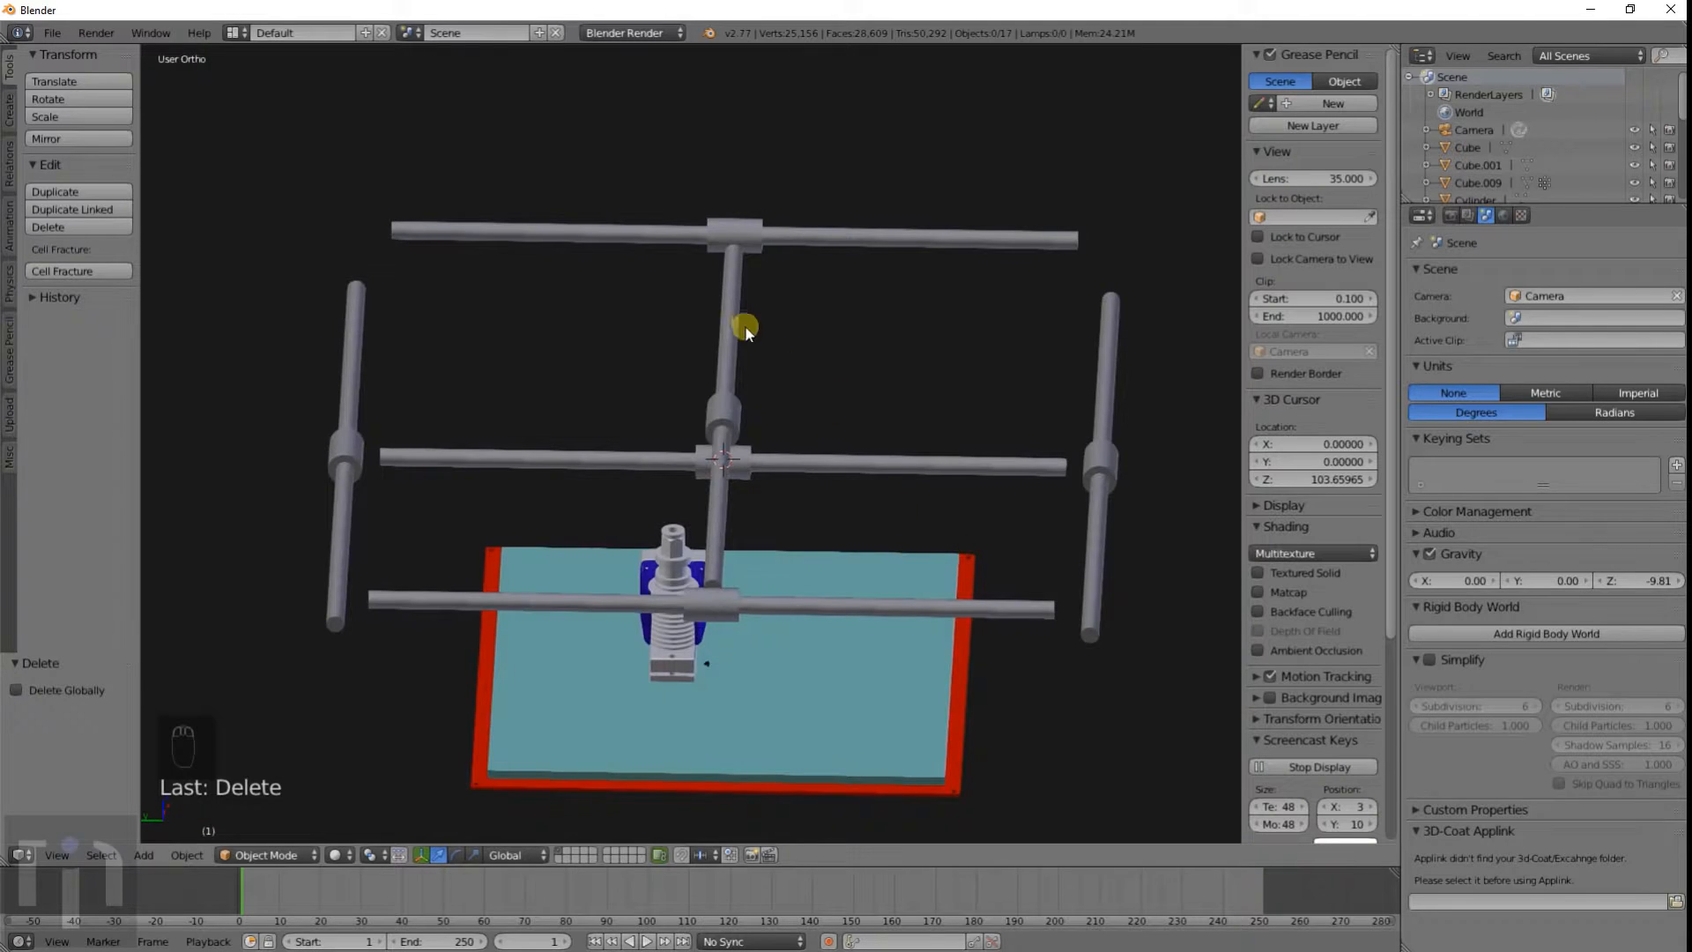
middle_click_drag(743, 325, 812, 502)
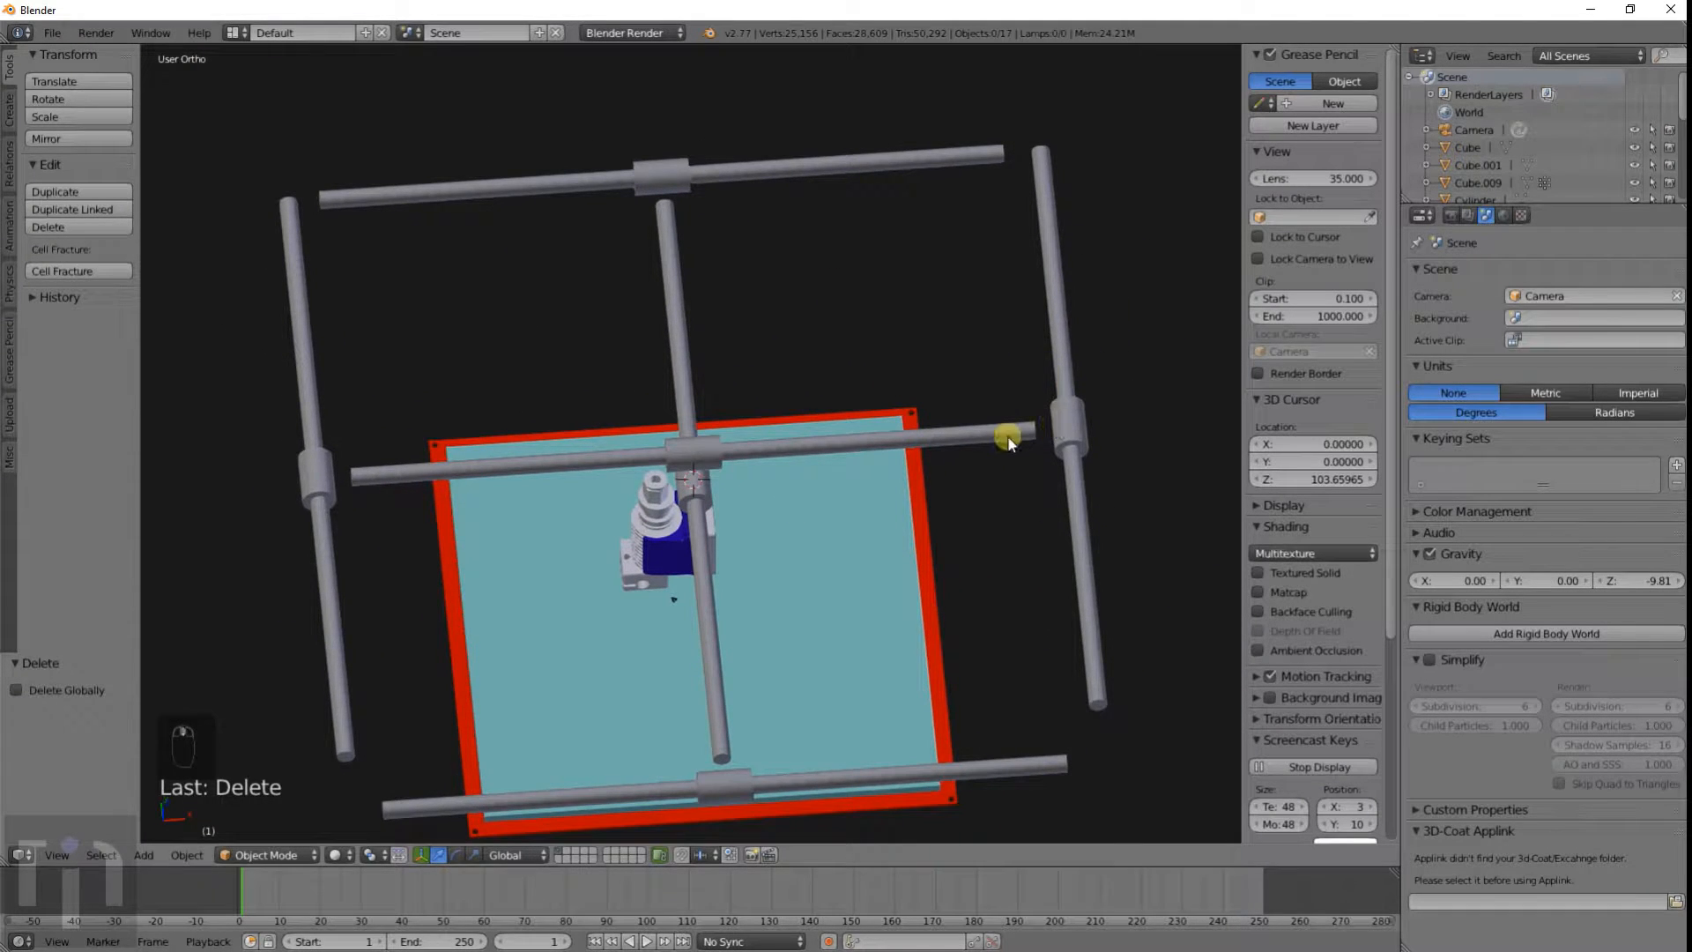
middle_click_drag(975, 272, 880, 383)
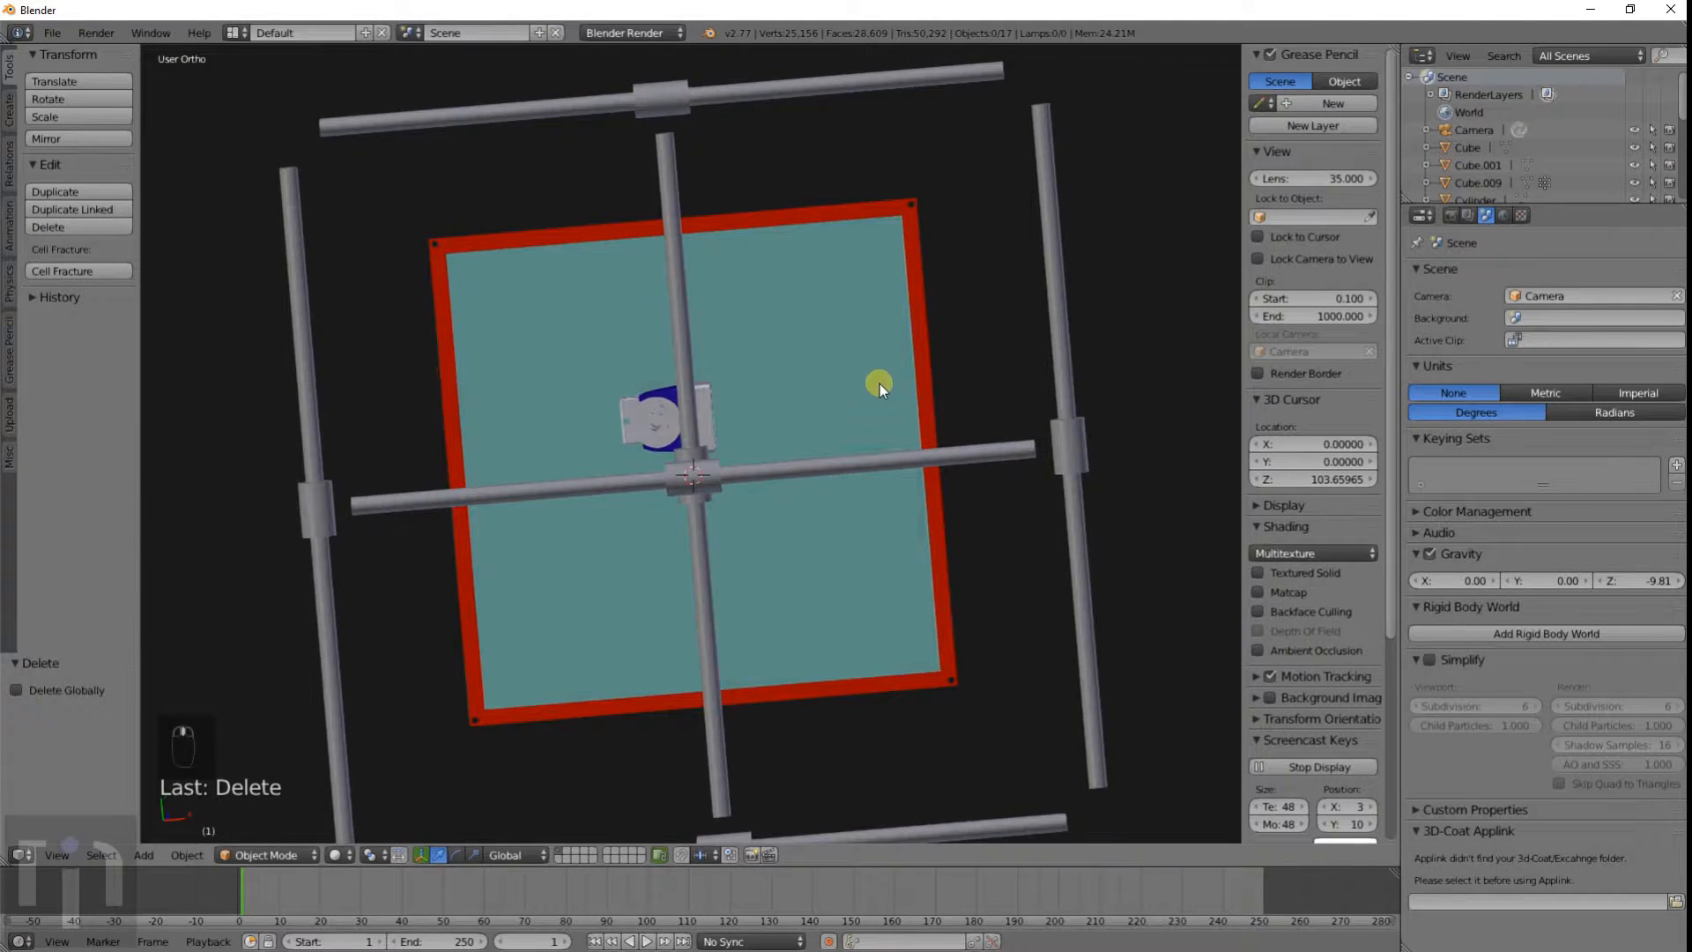
right_click(643, 417)
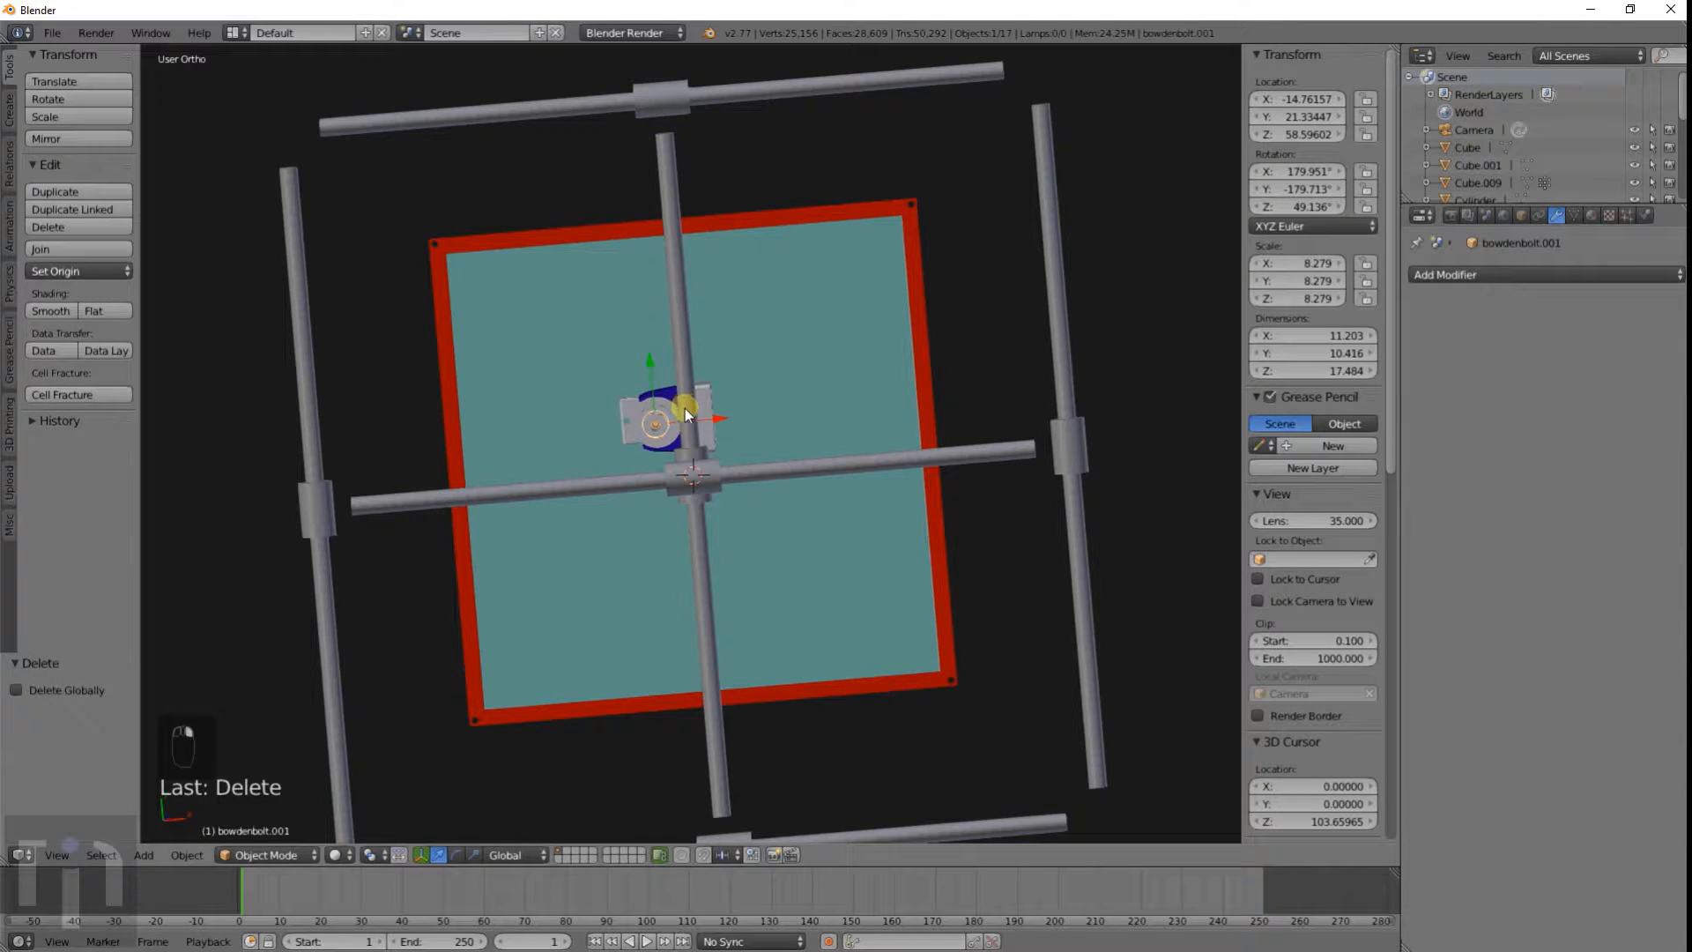
right_click(671, 404)
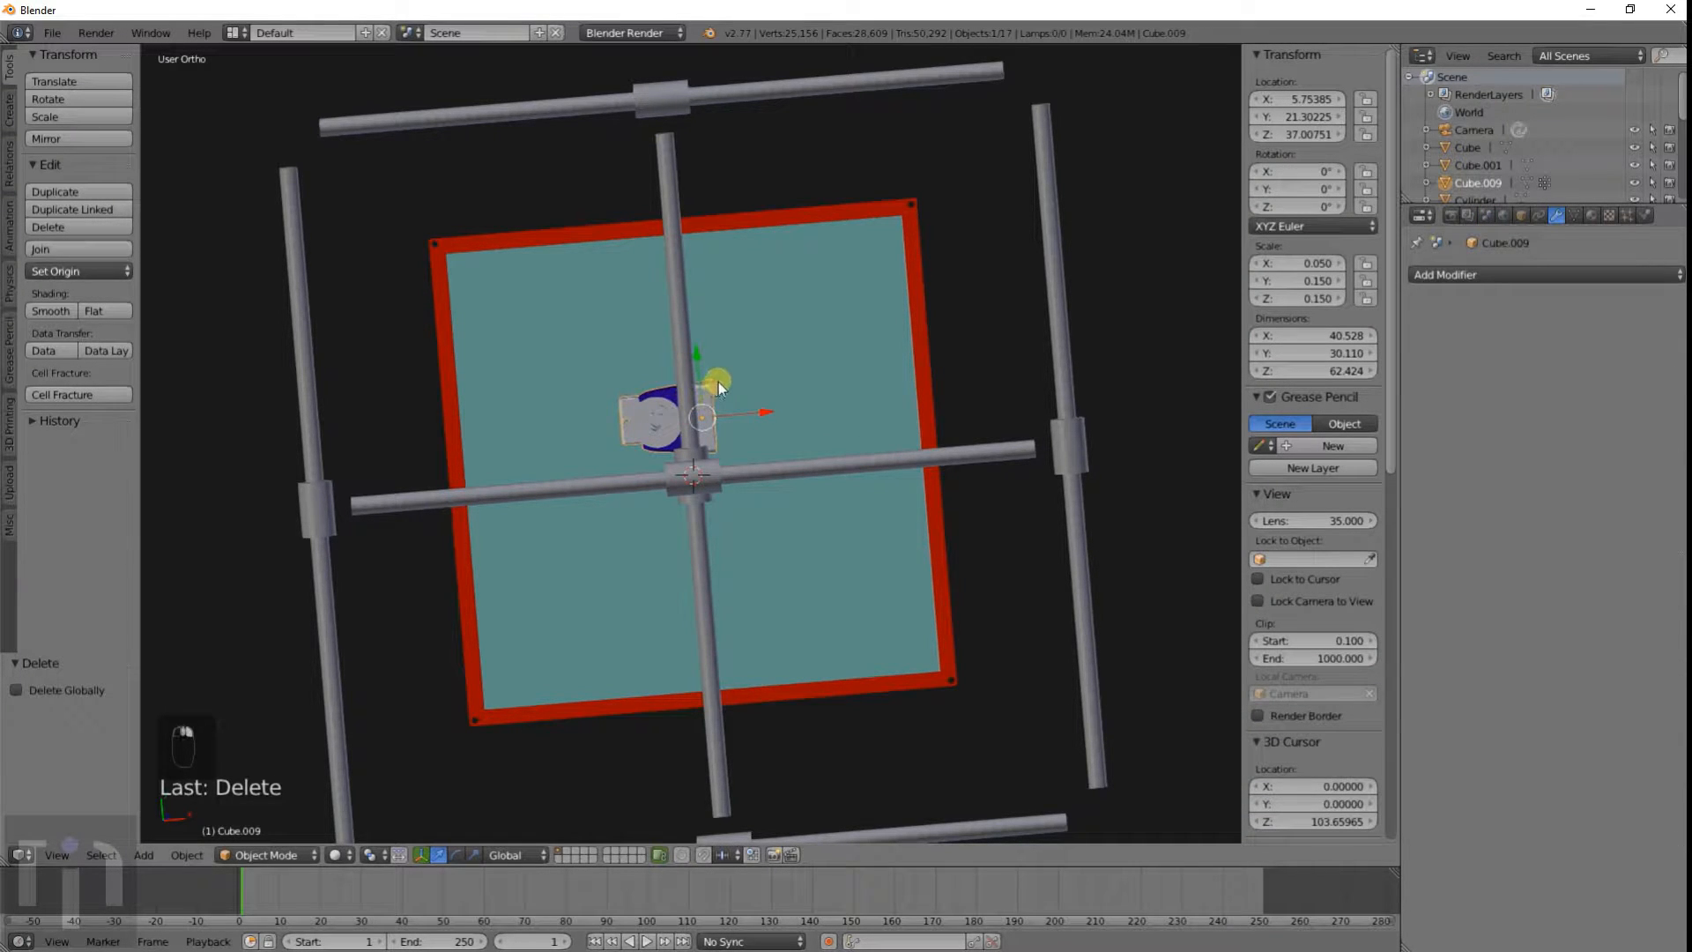
key("KP_7")
middle_click_drag(631, 378, 791, 416, "shift")
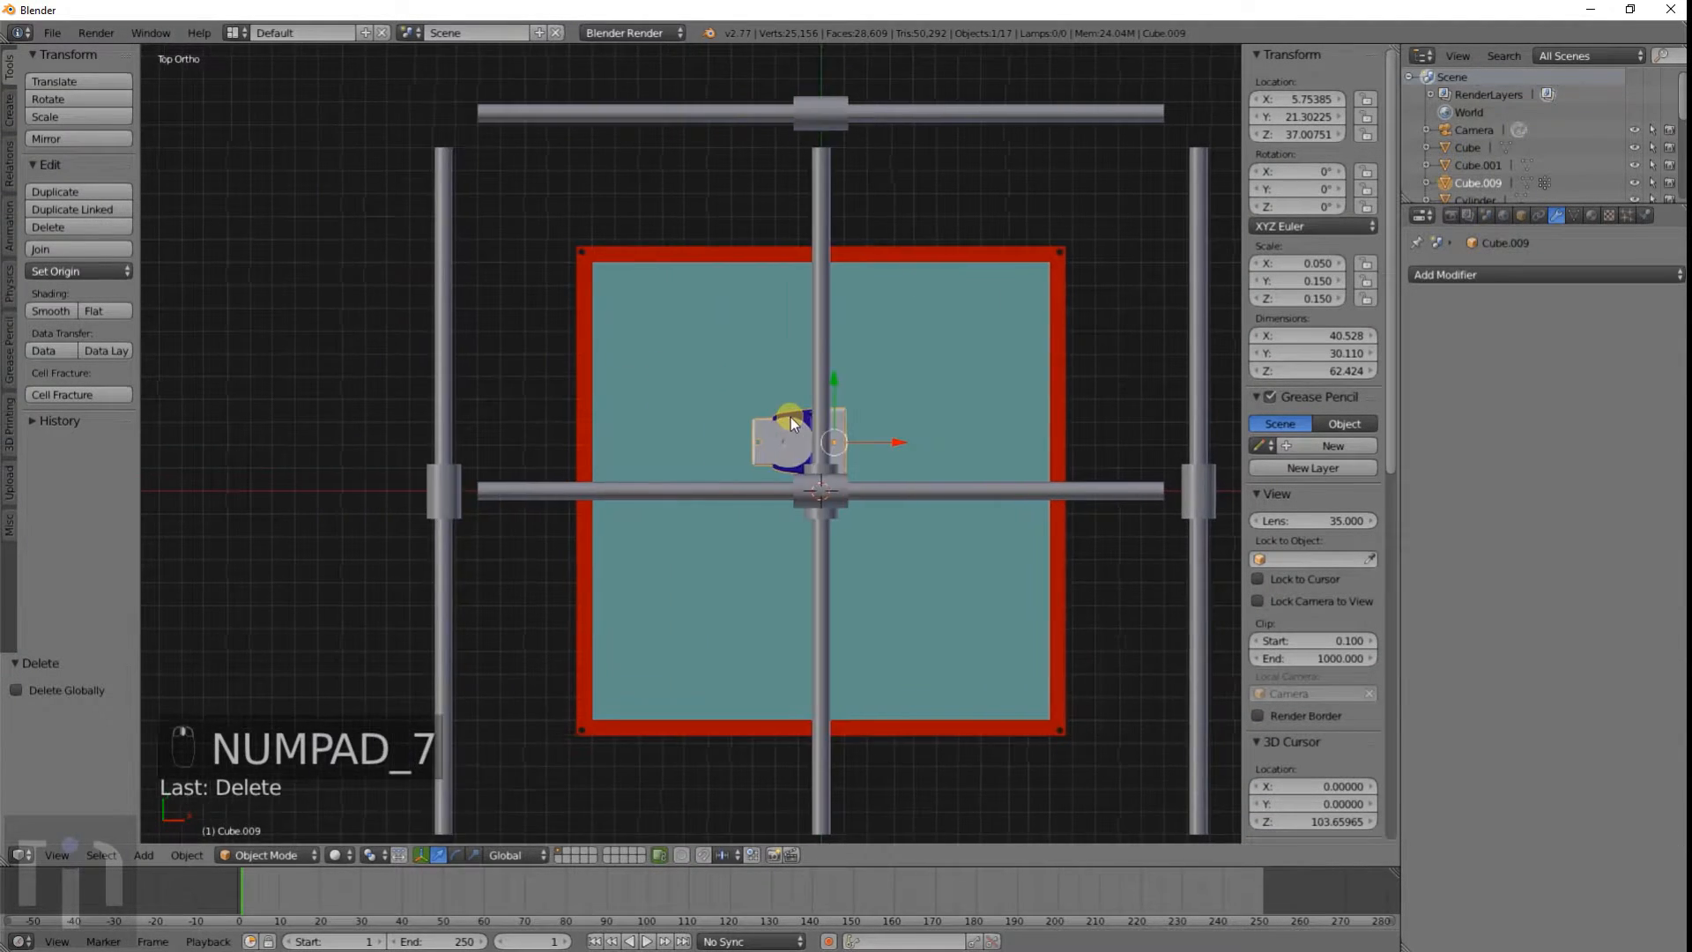
key("g")
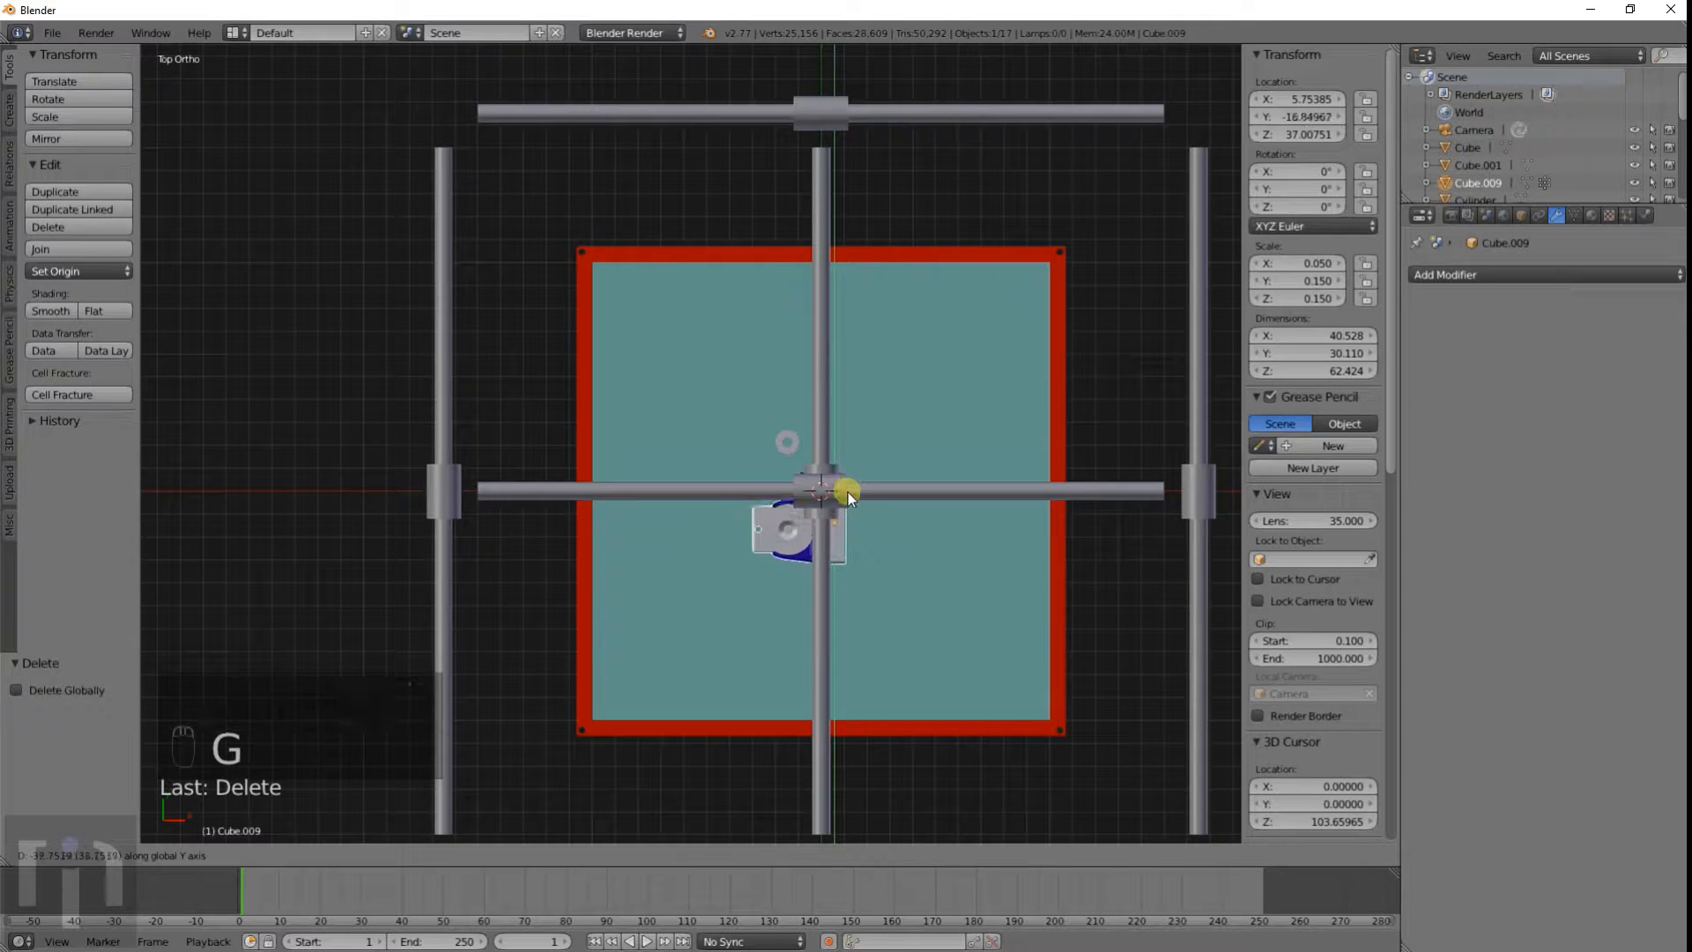
right_click(848, 492)
key("KP_7")
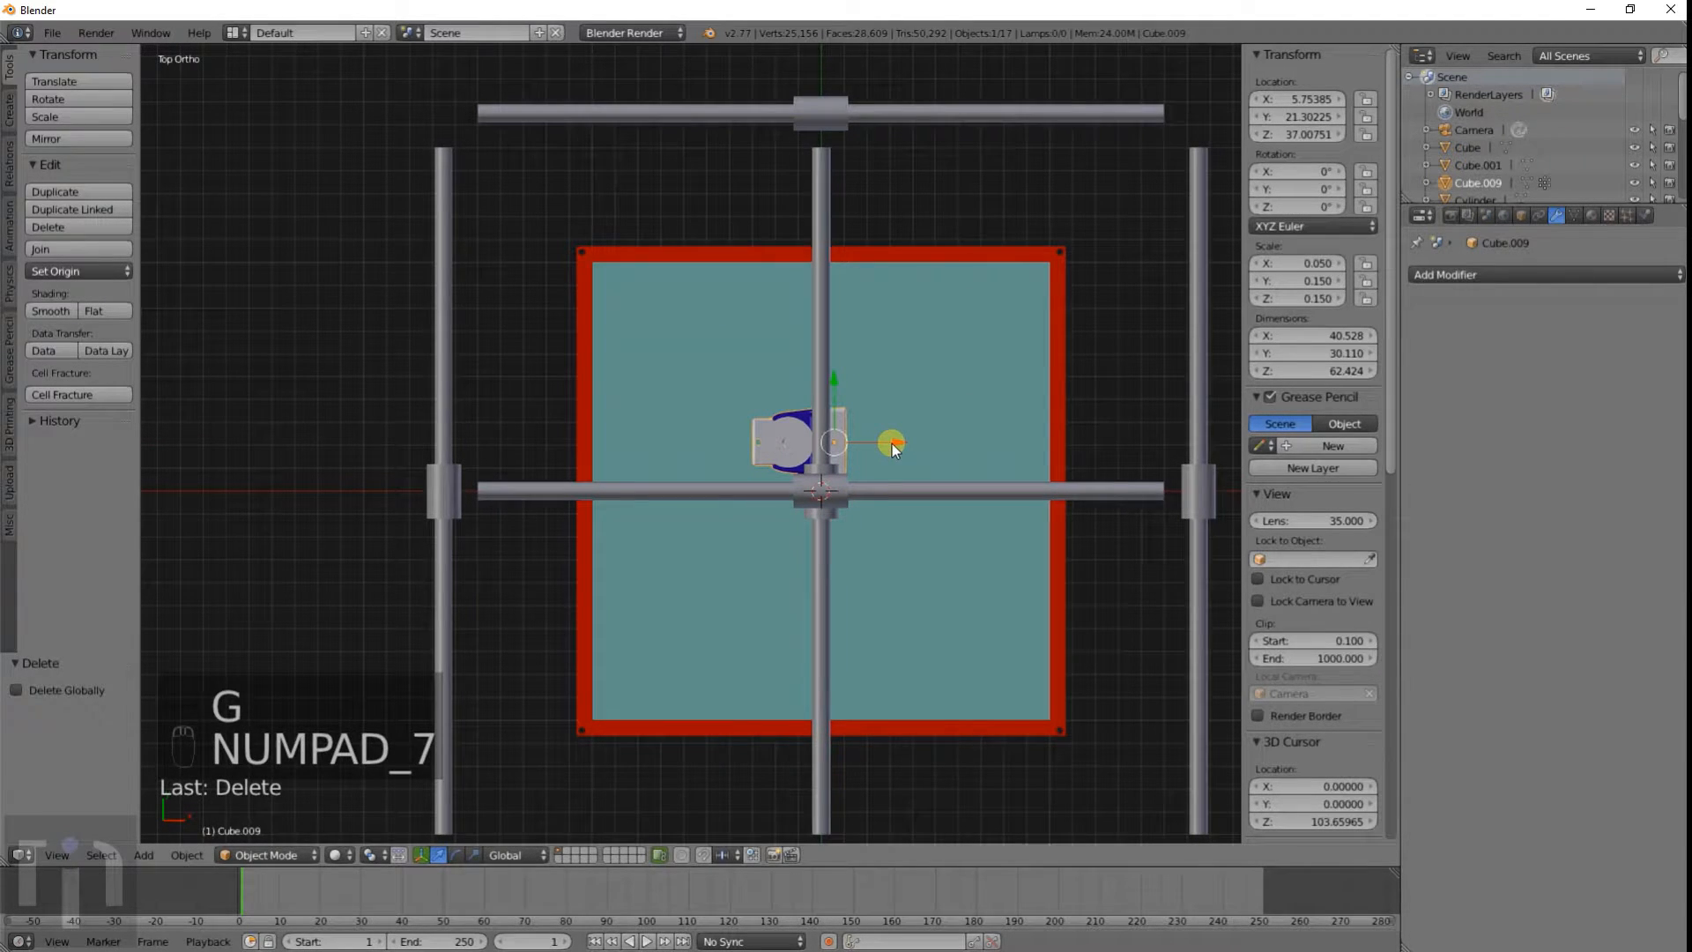
scroll(811, 470, "up", 2)
key("g")
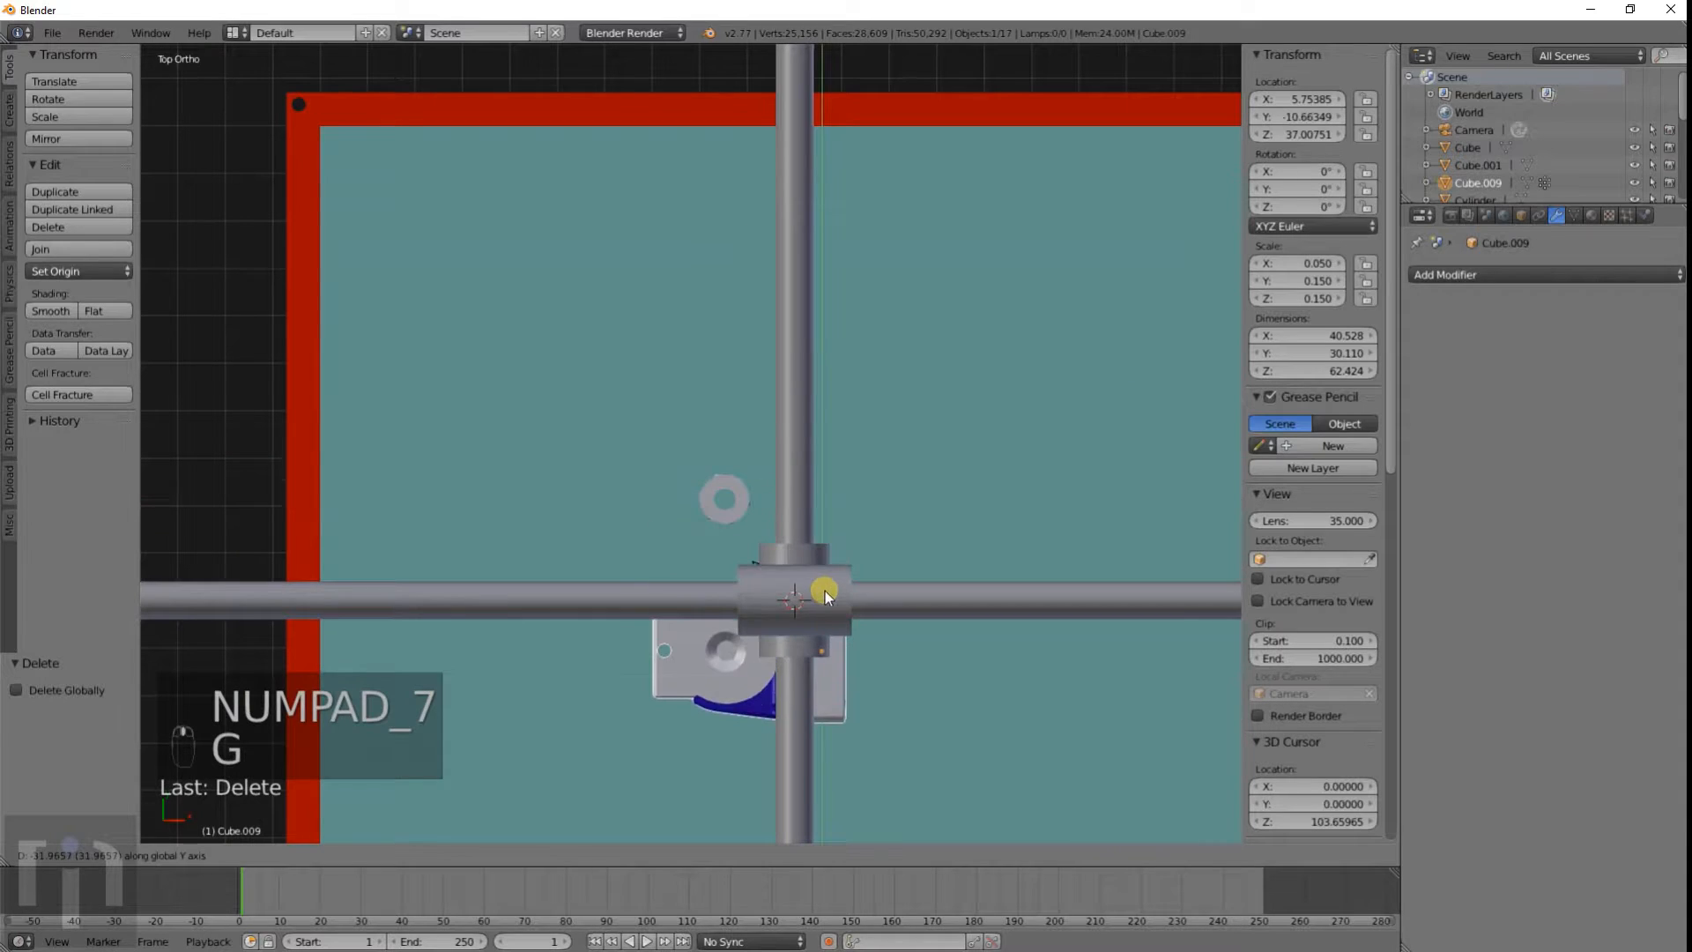
right_click(825, 589)
Step: Join the hotend body and its bowden fitting into one object
scroll(825, 589, "up", 2)
middle_click_drag(825, 589, 825, 500)
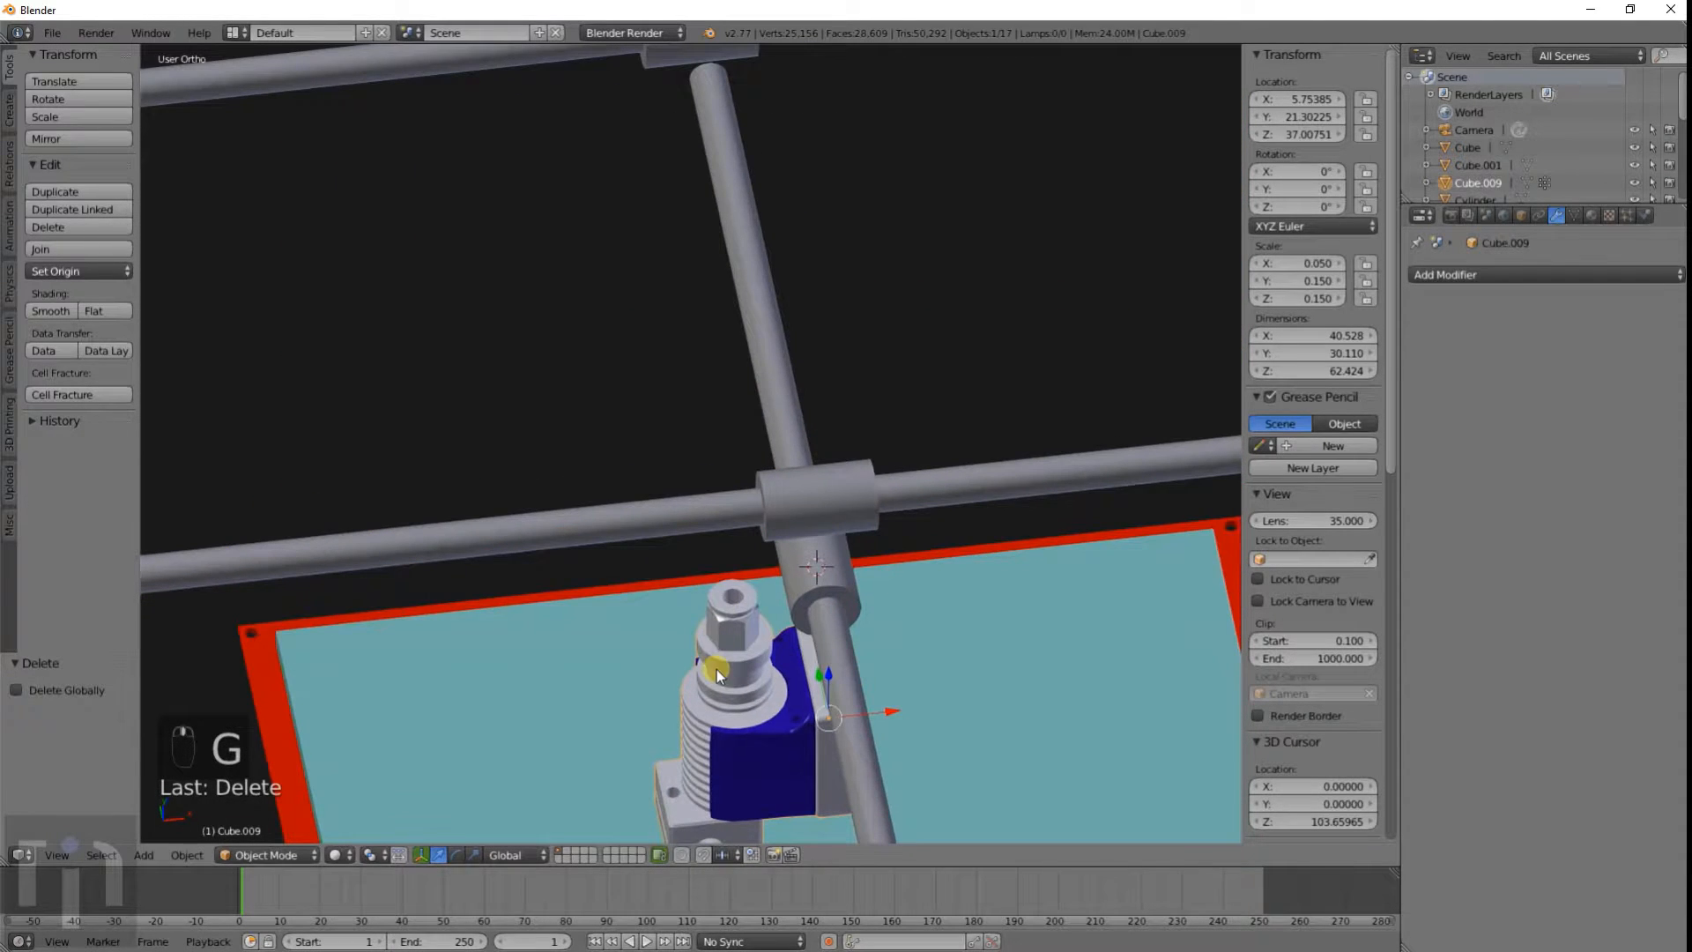
right_click(717, 627, "shift")
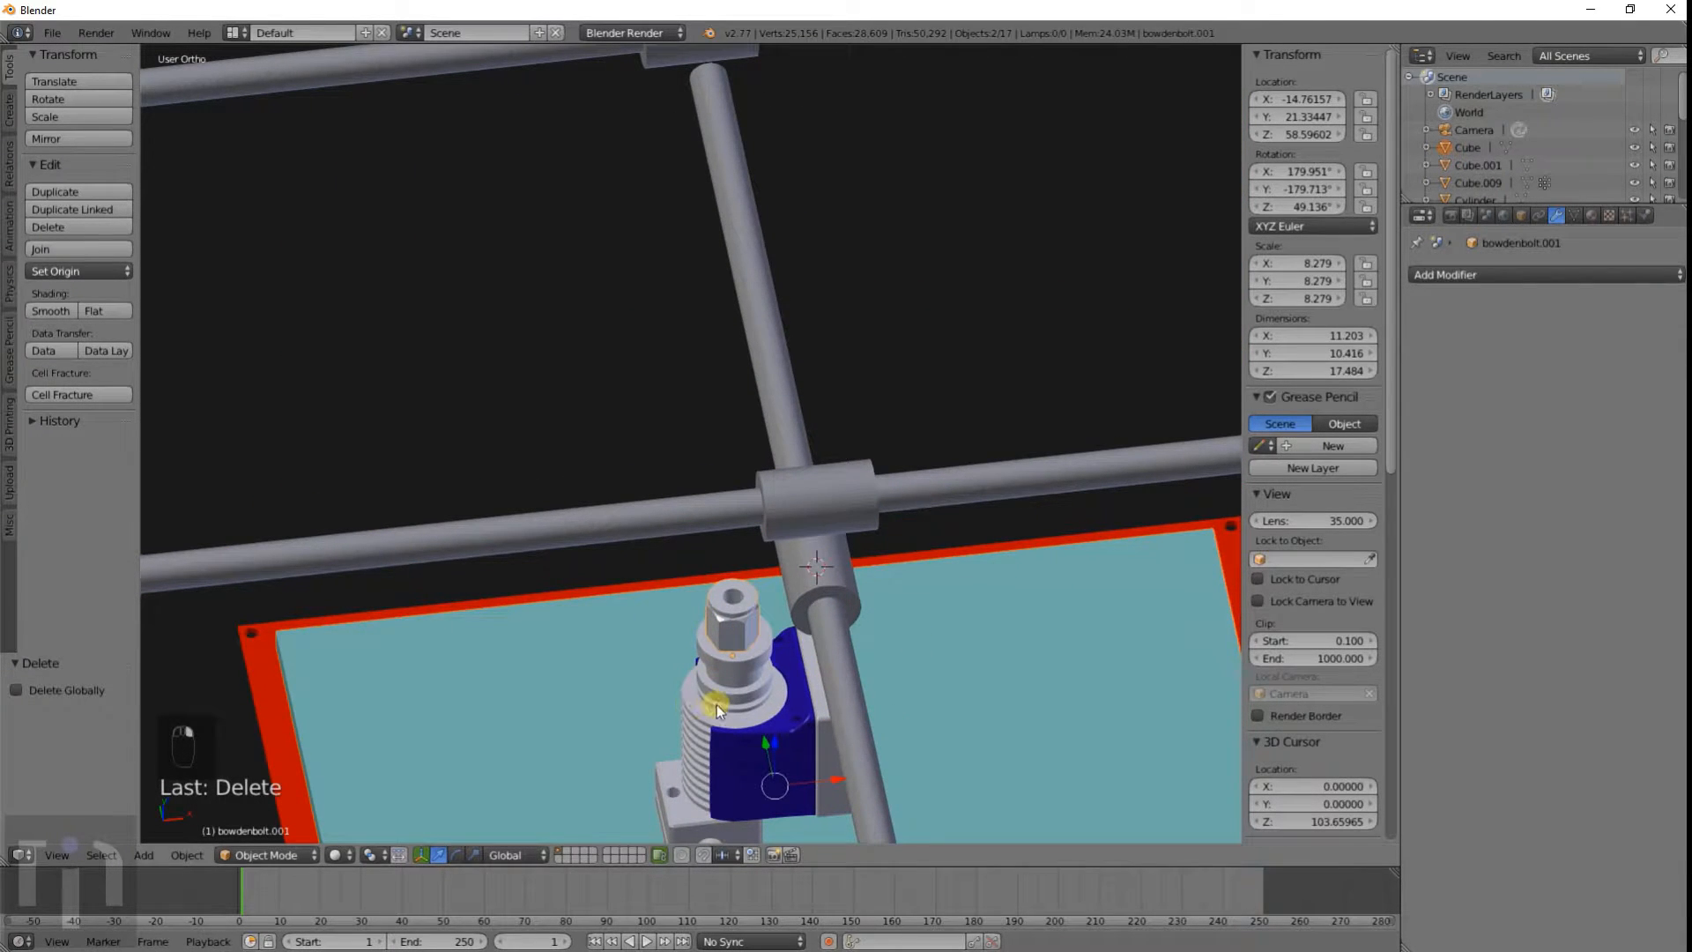
right_click(880, 583, "shift")
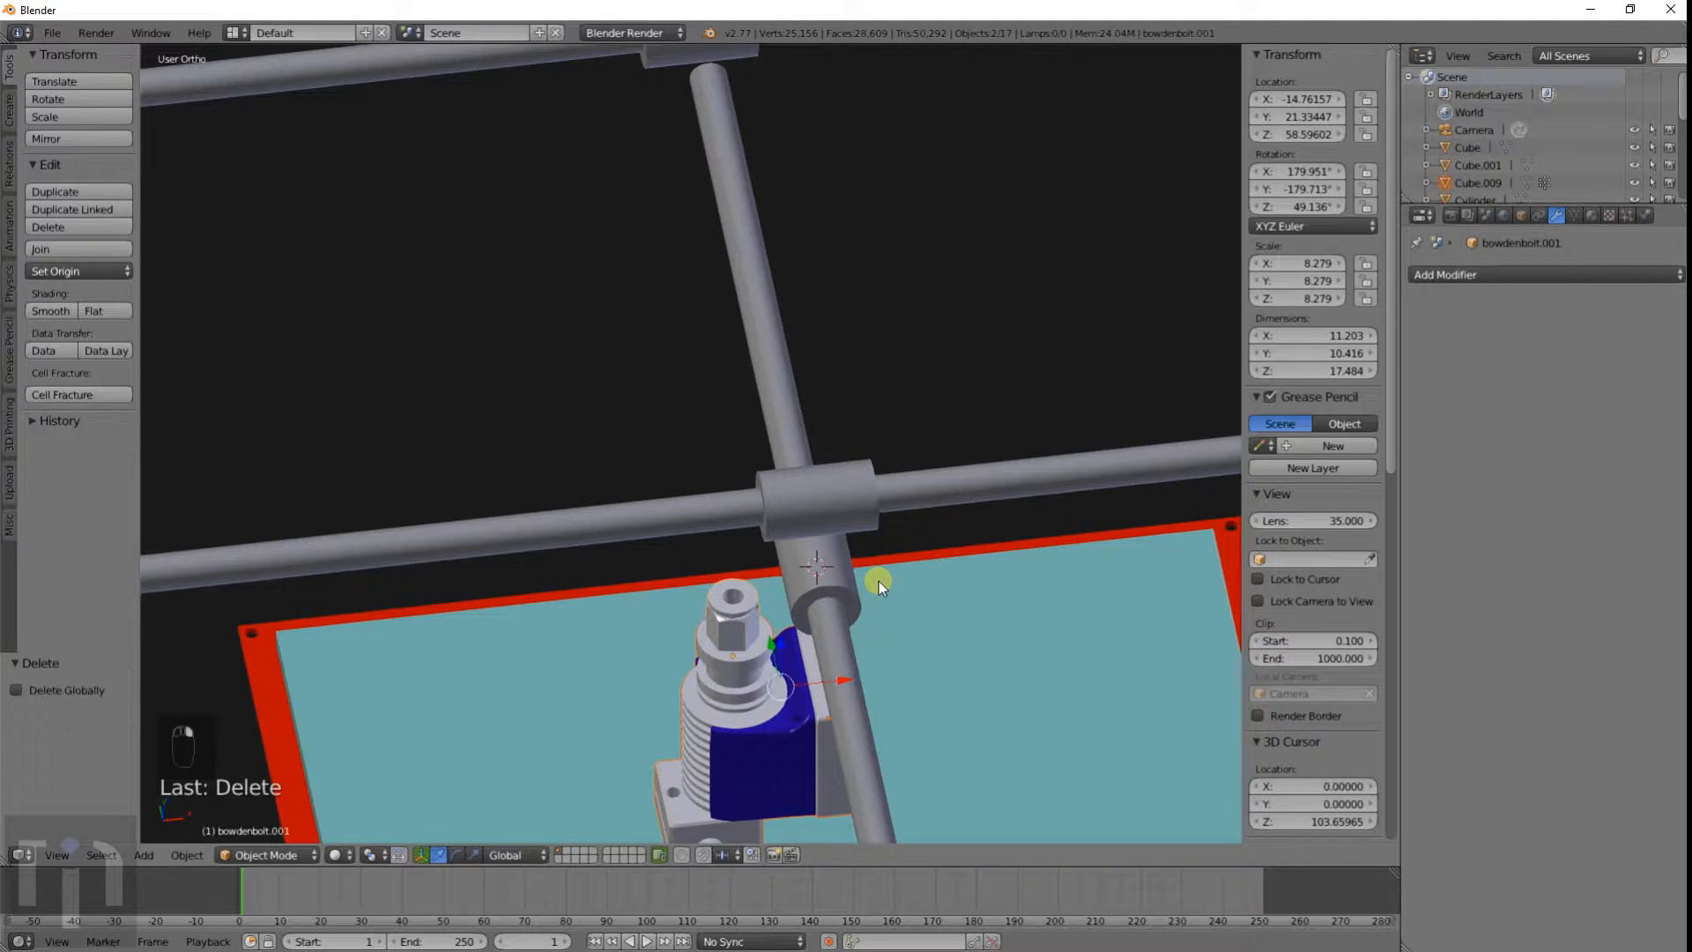
key("ctrl+j")
Step: Move the joined hotend about 3 along X and -35.1 along Y, and rotate it -90° about Z
key("KP_7")
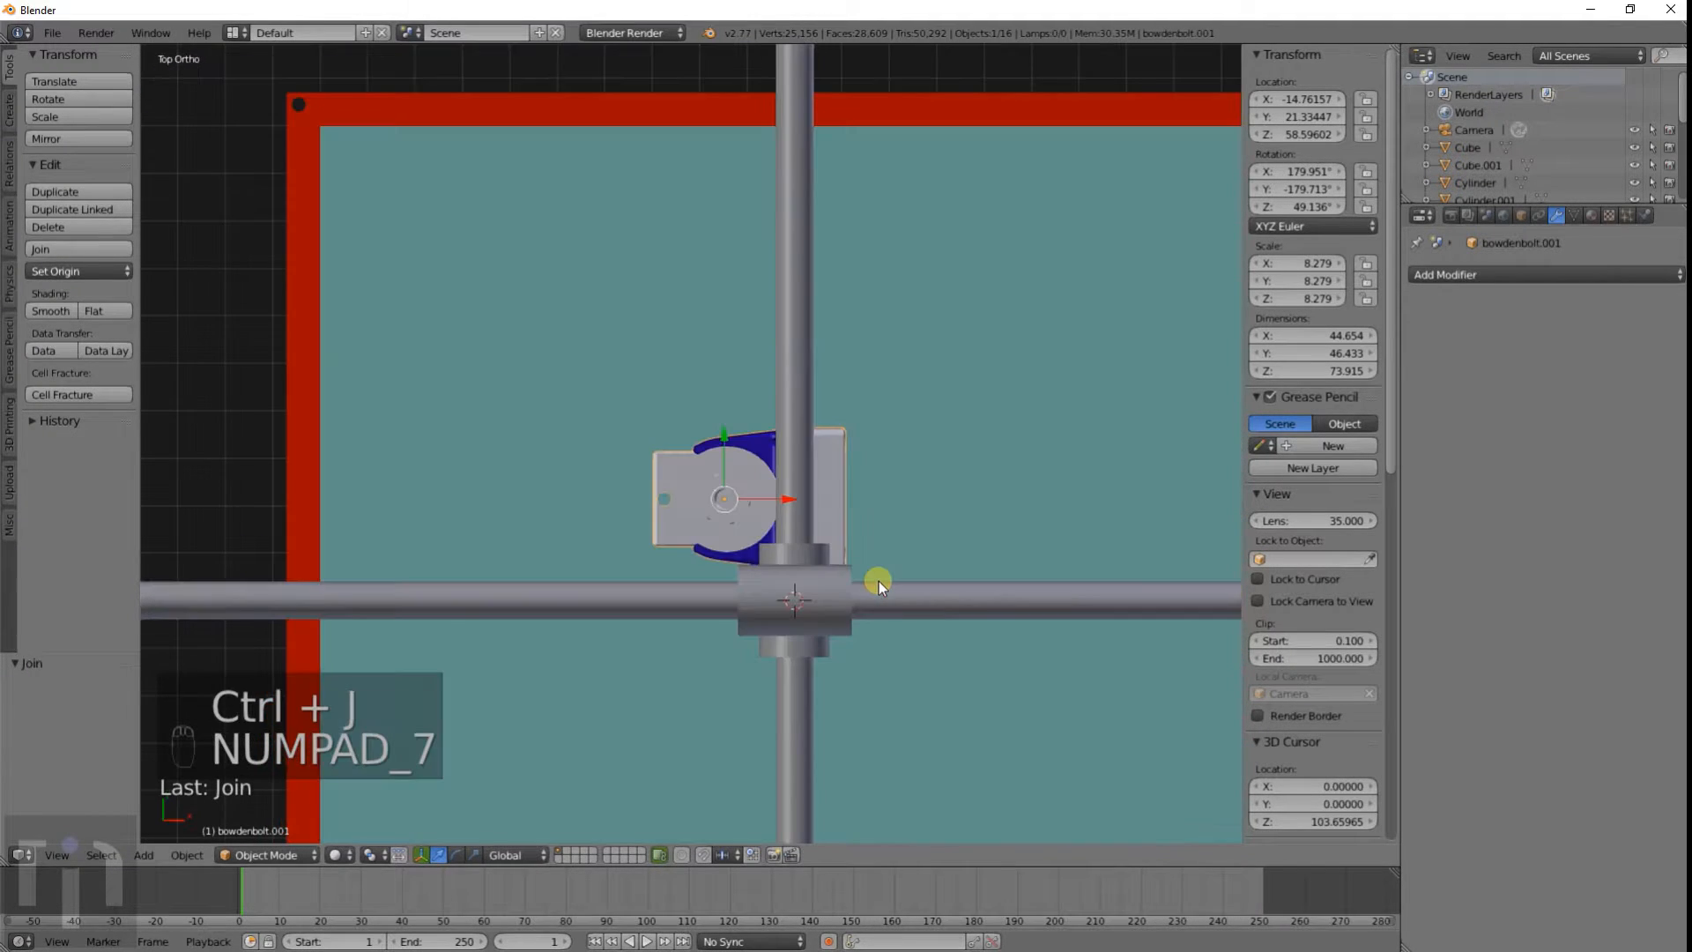
key("g")
left_click(888, 736)
key("r")
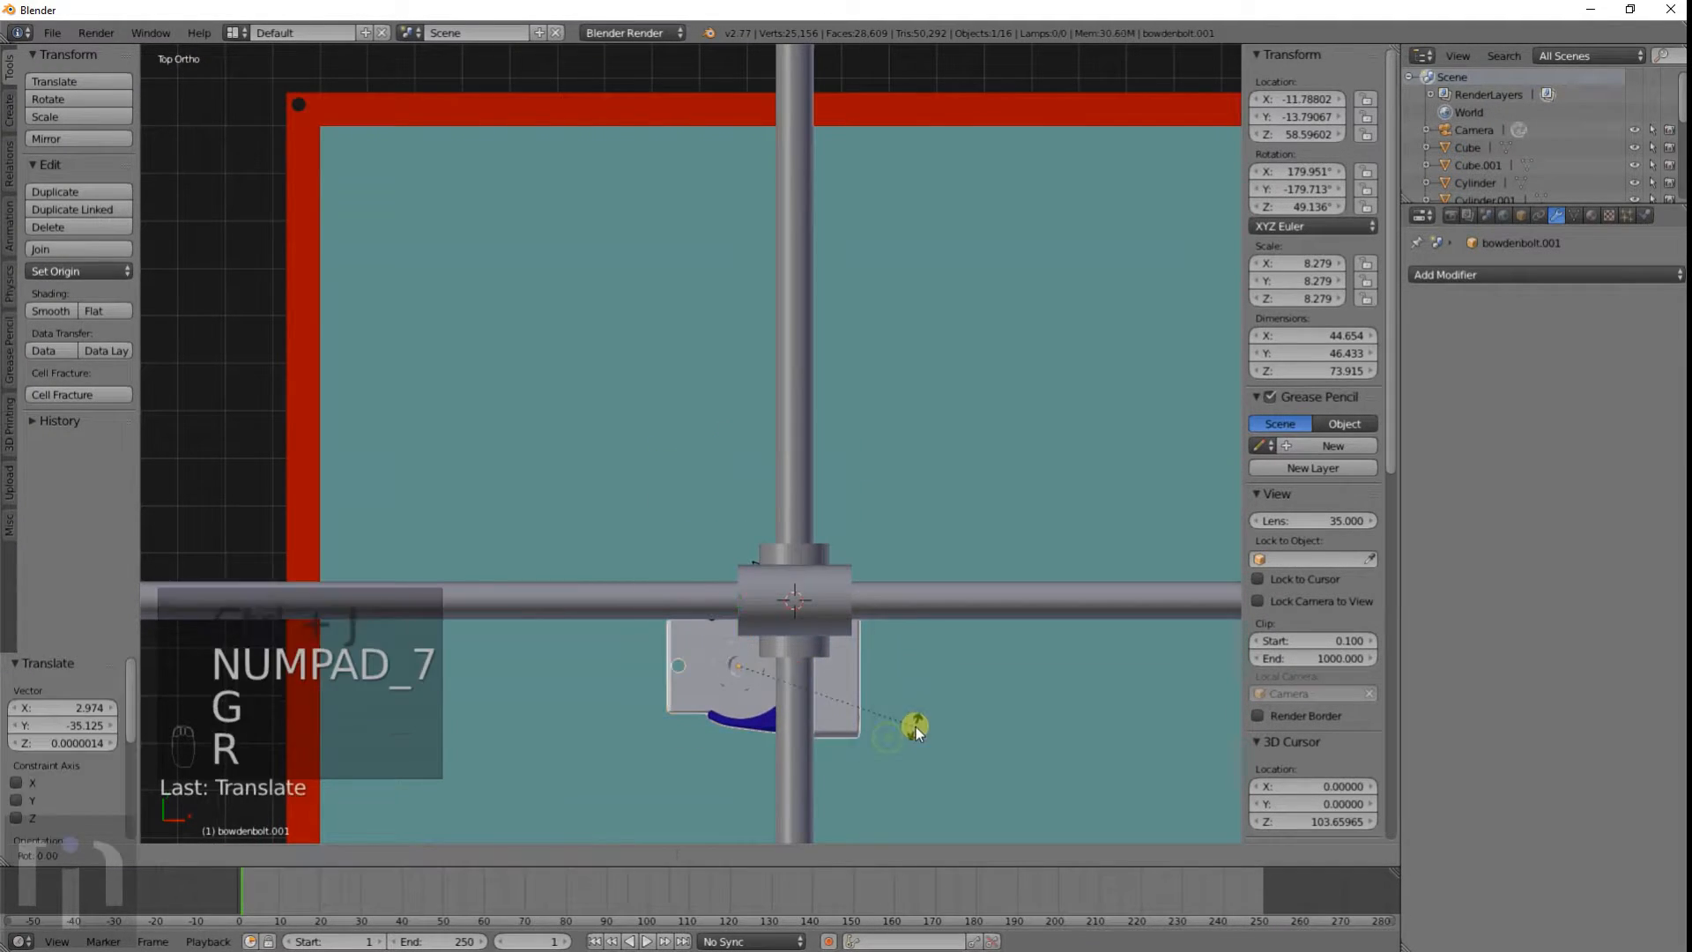
key("z")
key("minus")
key("9")
key("0")
key("Return")
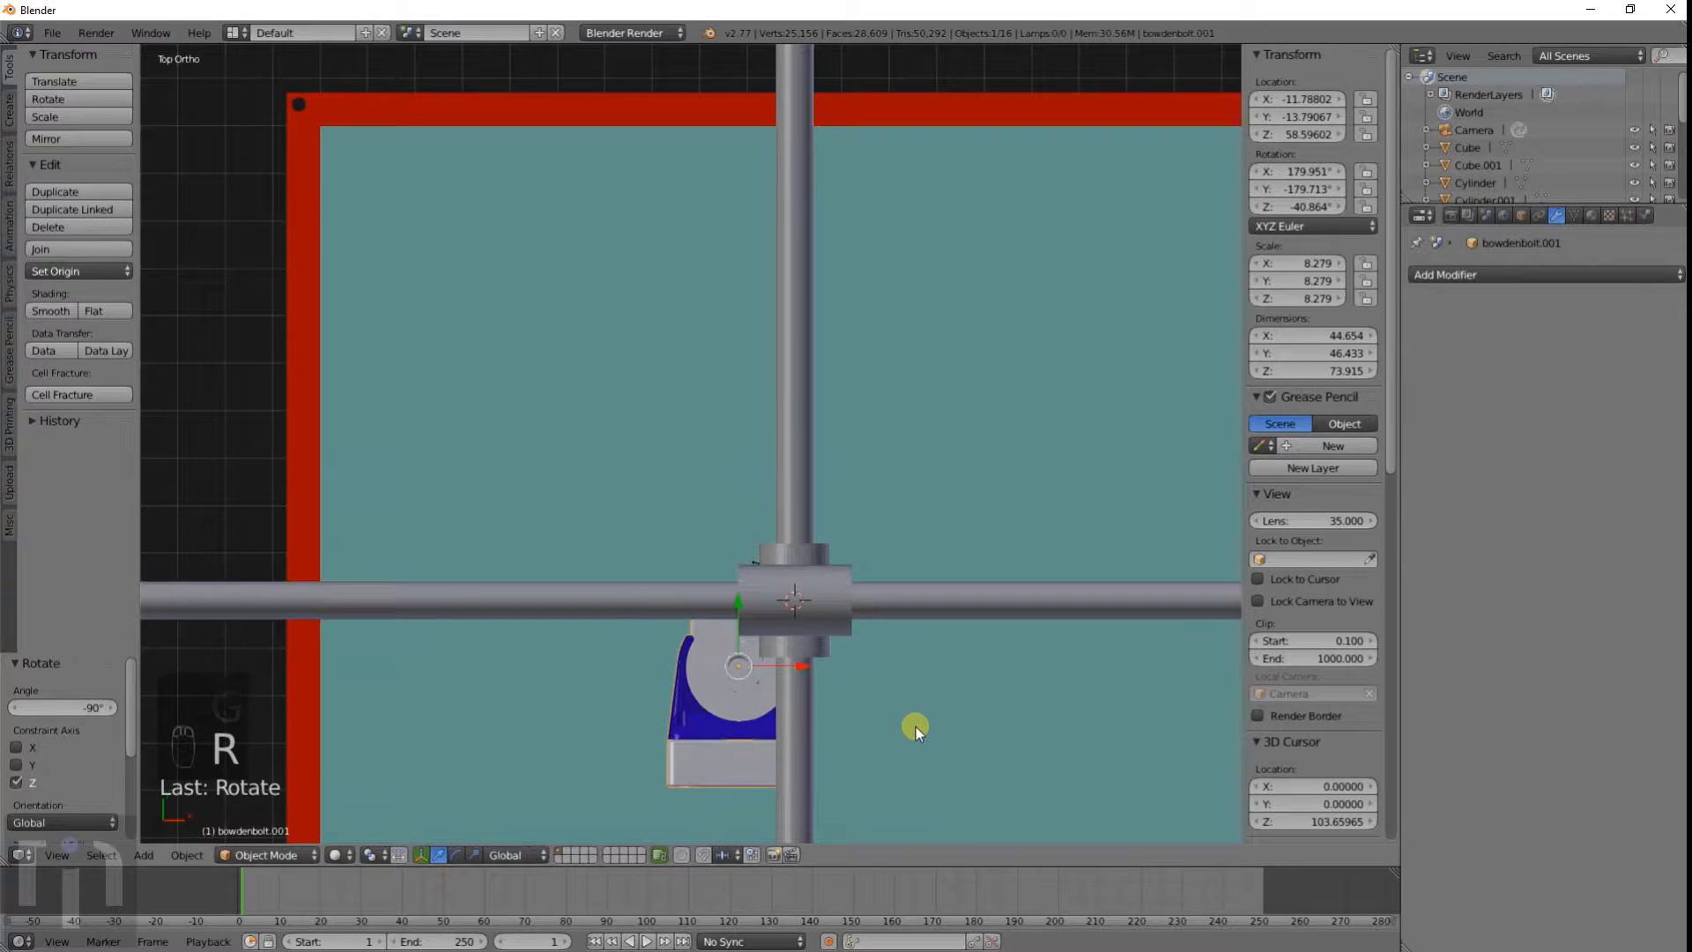
Step: Reposition the hotend in the corner beside the crossing rods, at about X -21.6 and Y -22.3, clear of the centre bearings
key("z")
middle_click_drag(889, 705, 895, 575, "shift")
key("g")
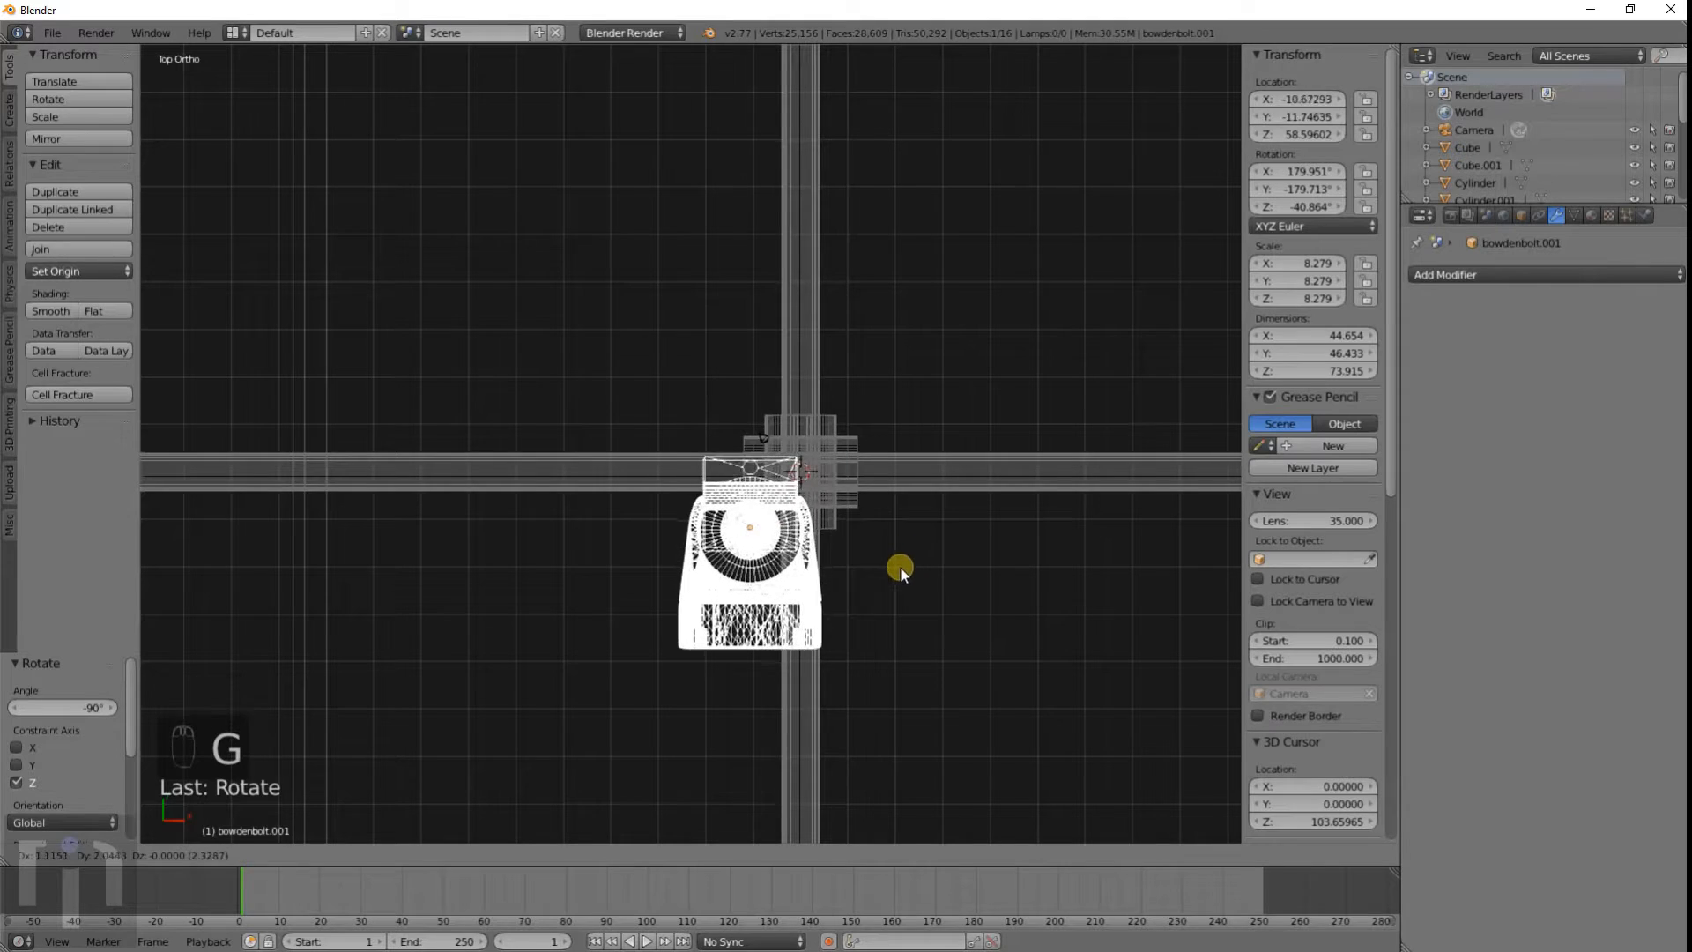
left_click(890, 566)
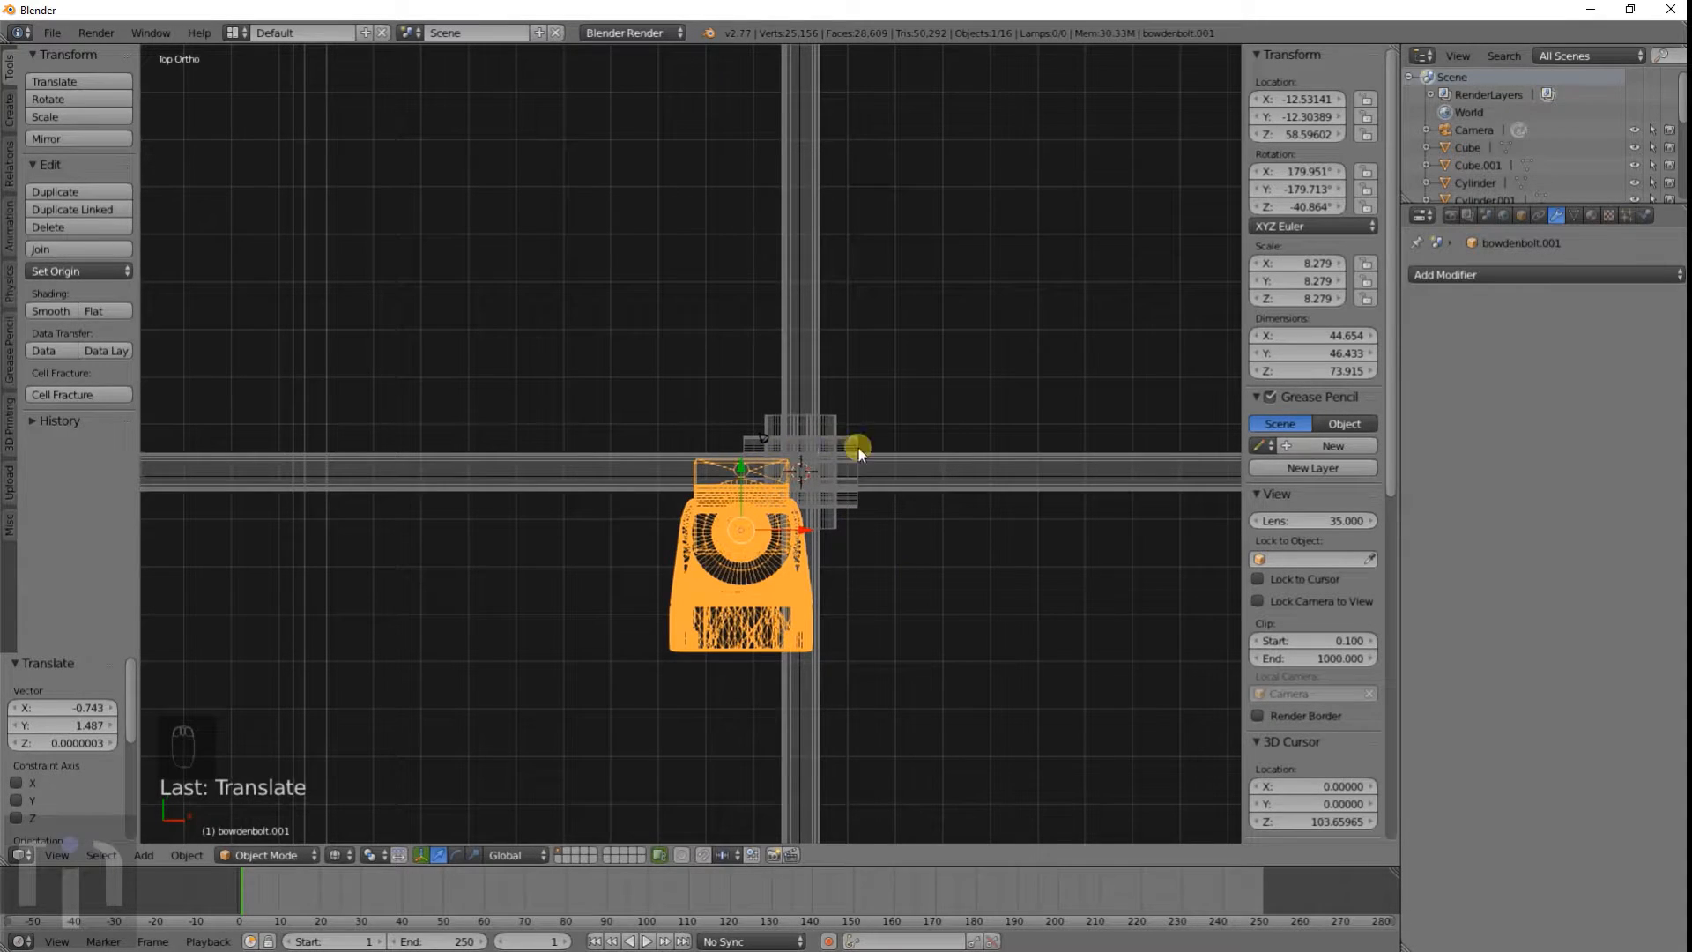
key("g")
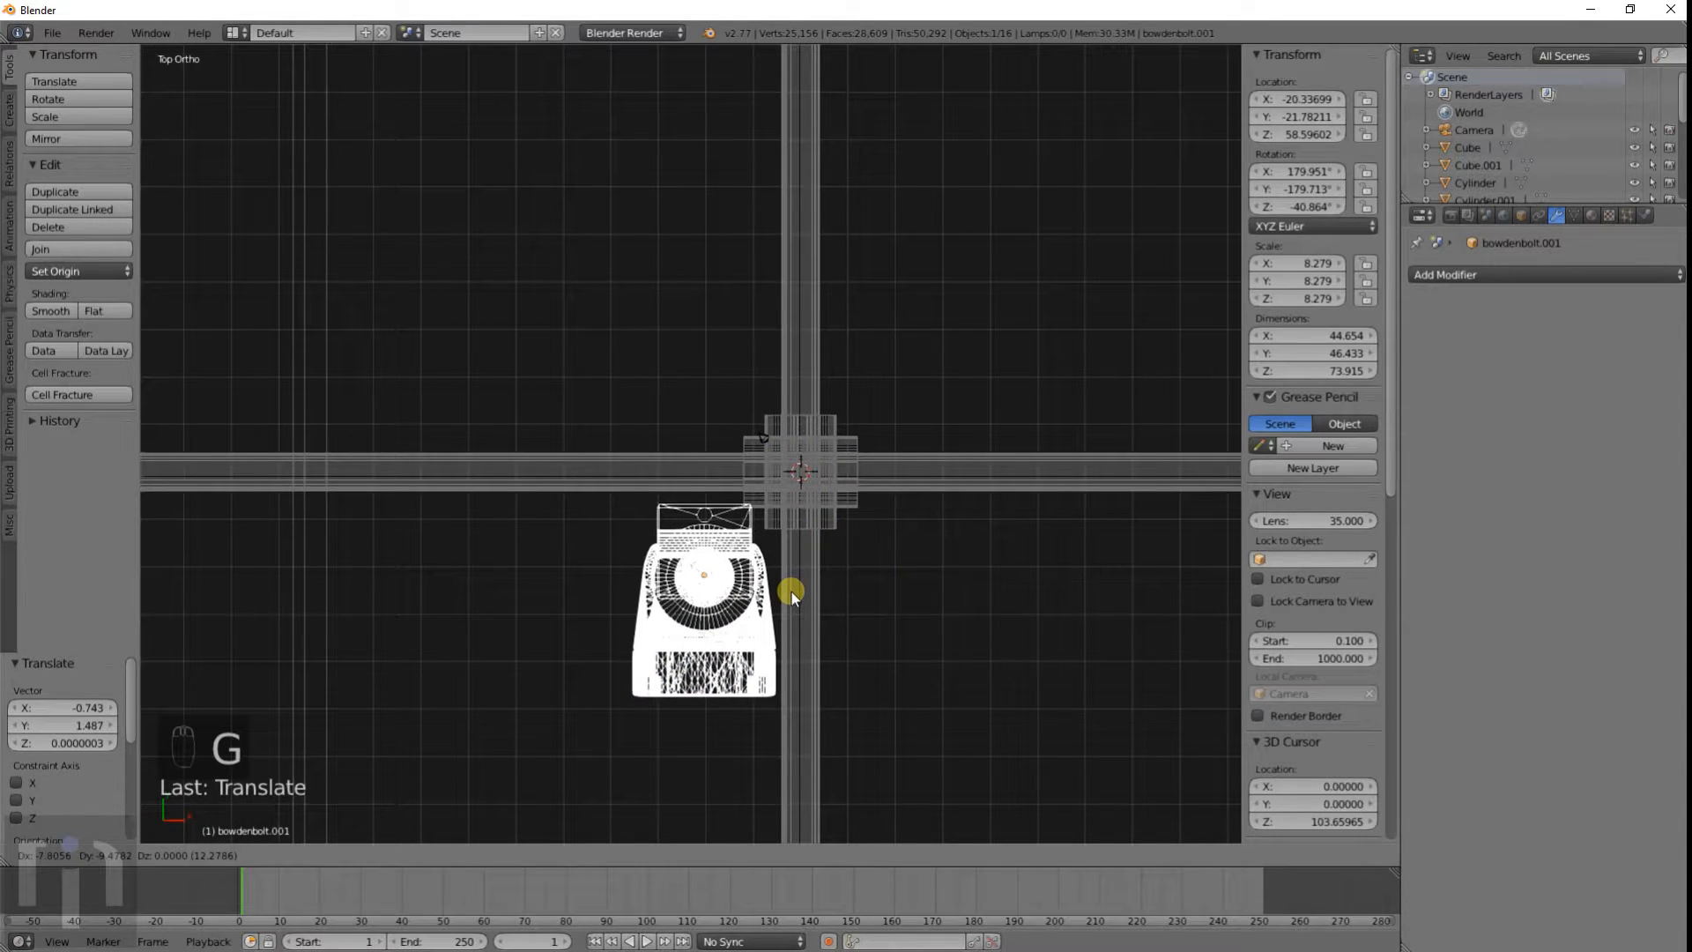
left_click(785, 594)
scroll(784, 599, "down", 5)
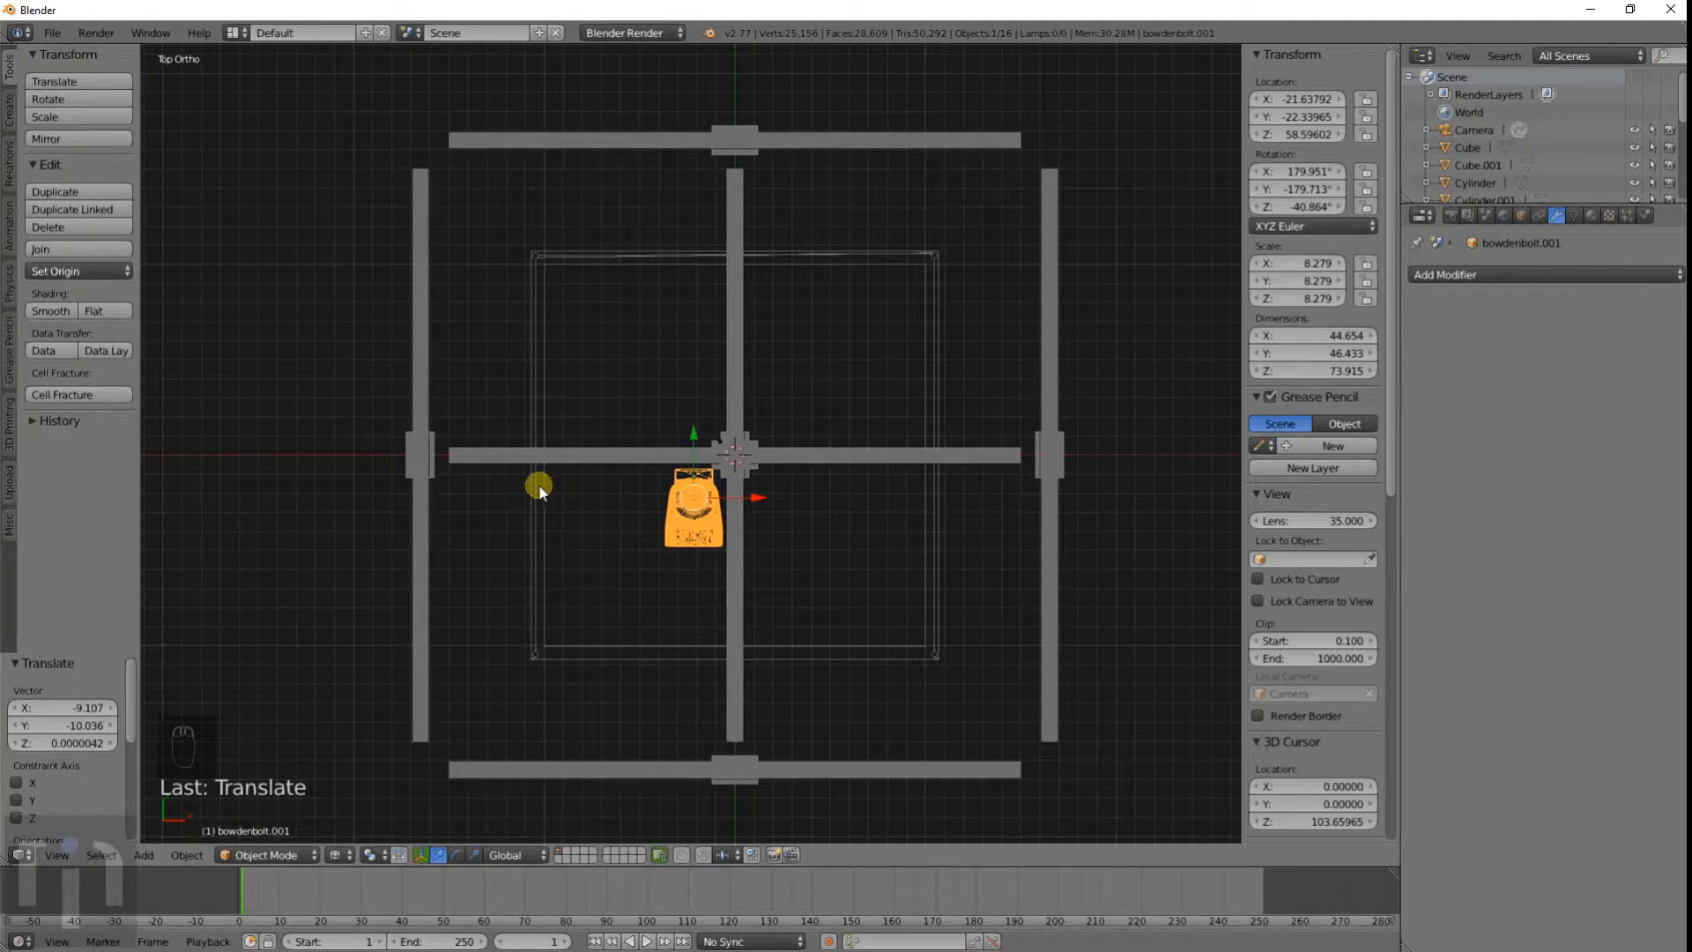
middle_click_drag(552, 480, 721, 506, "shift")
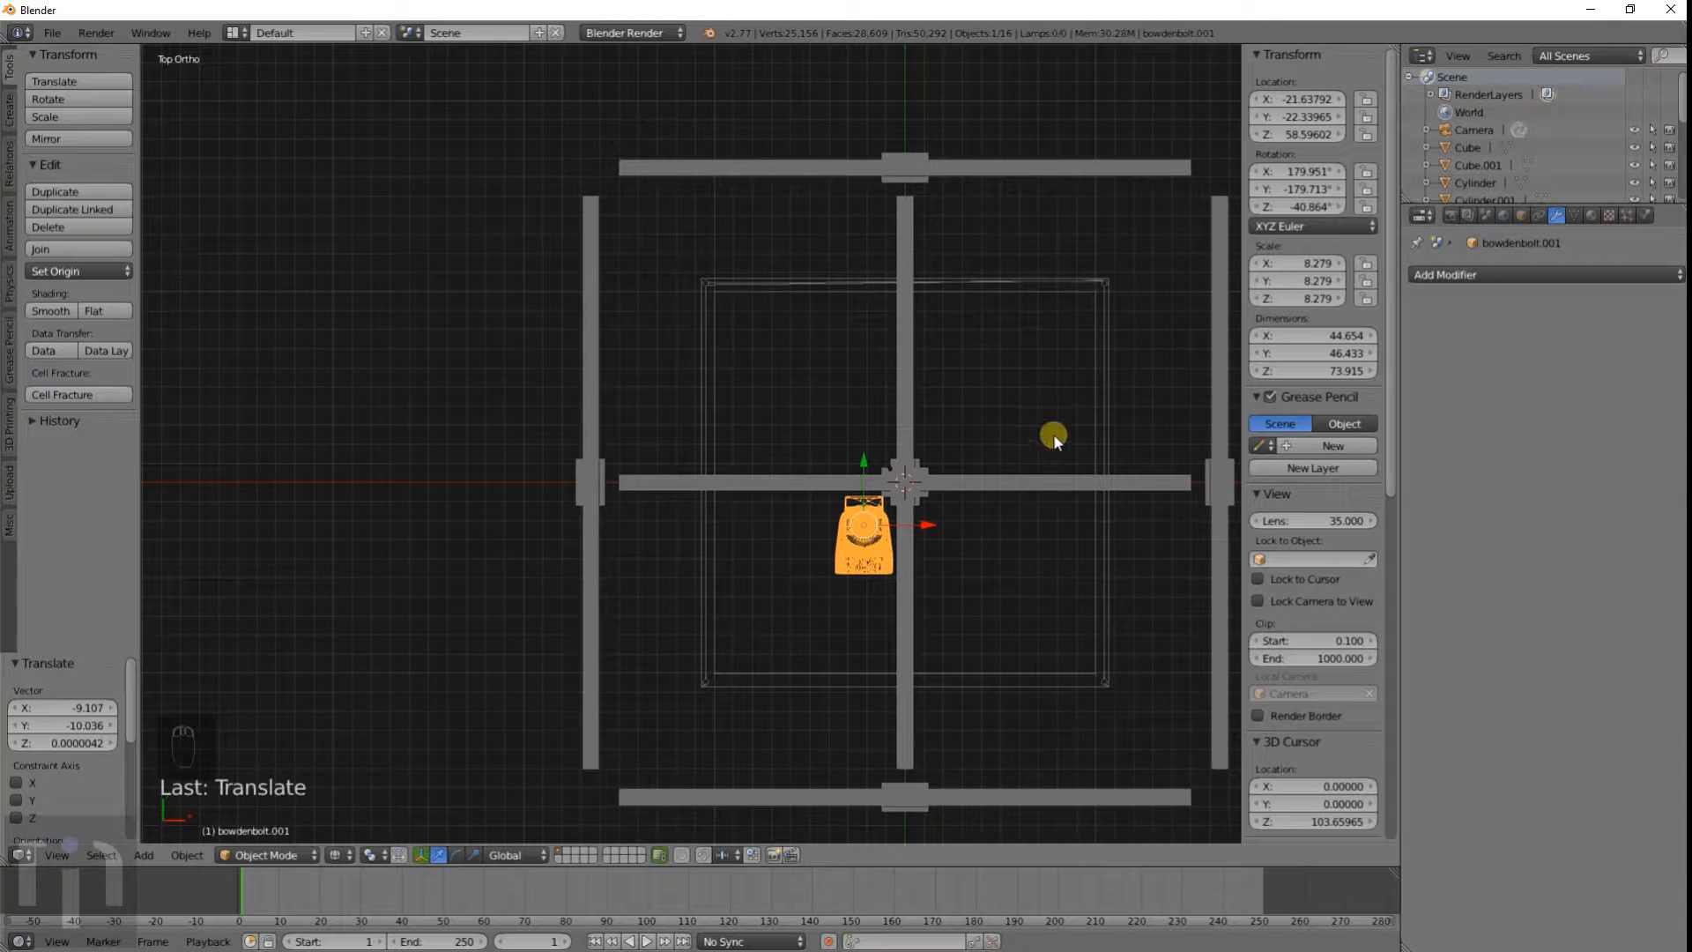
right_click(1086, 300)
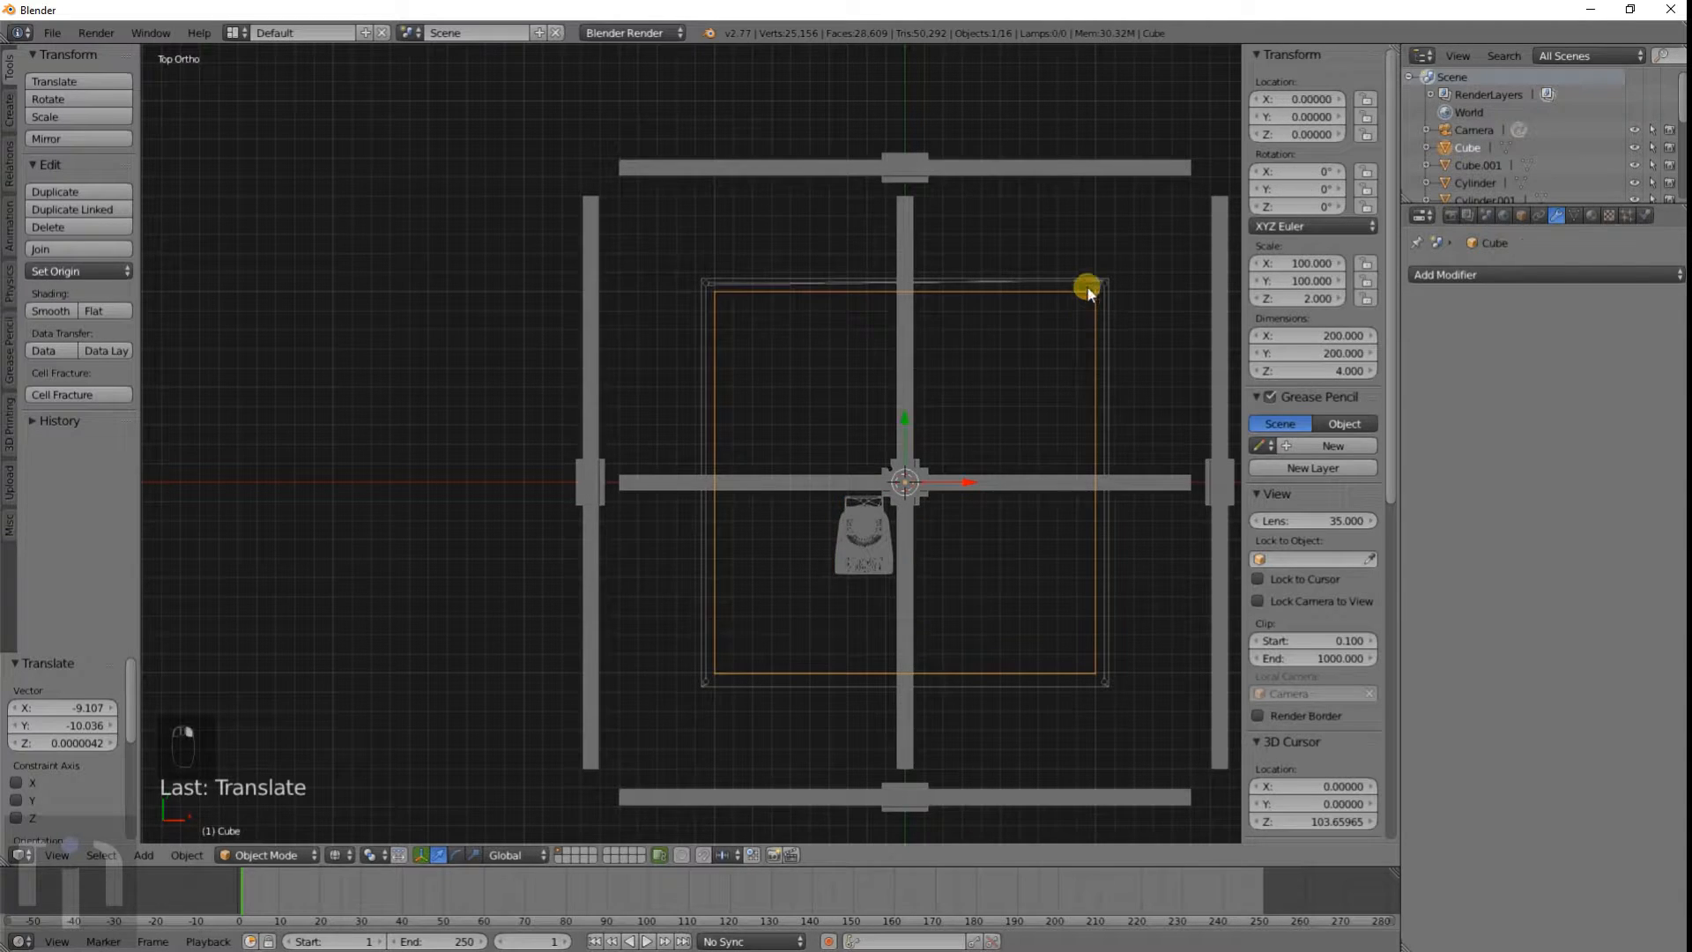
right_click(1087, 285, "shift")
middle_click_drag(1089, 283, 920, 316, "shift")
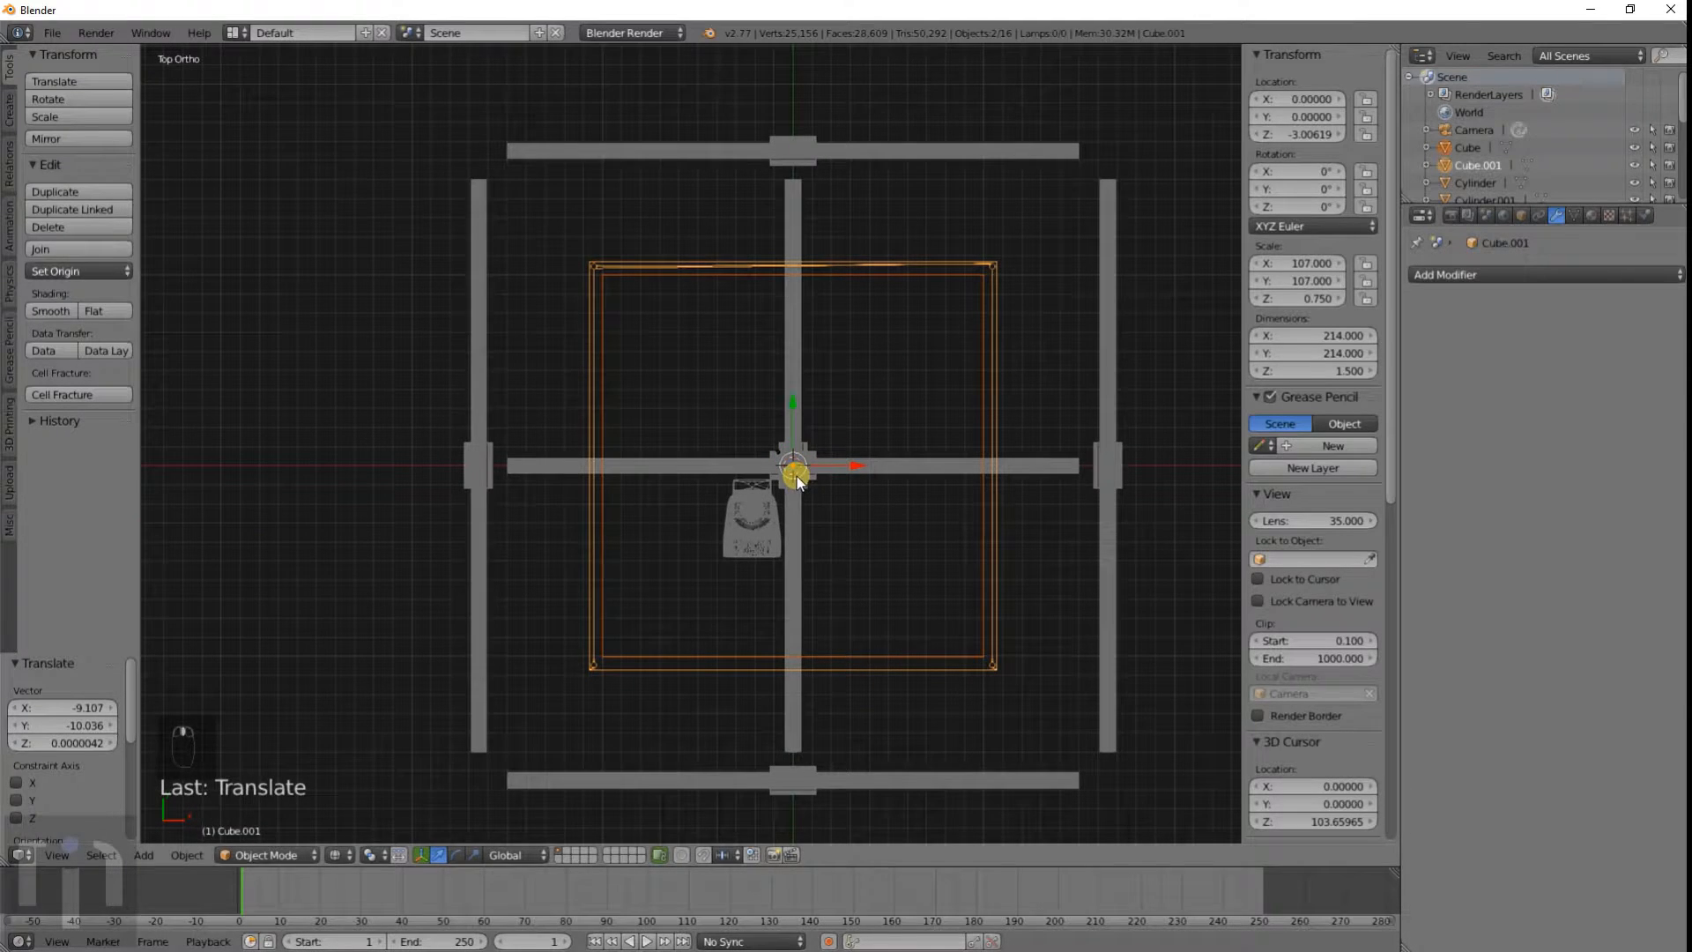
right_click(770, 515)
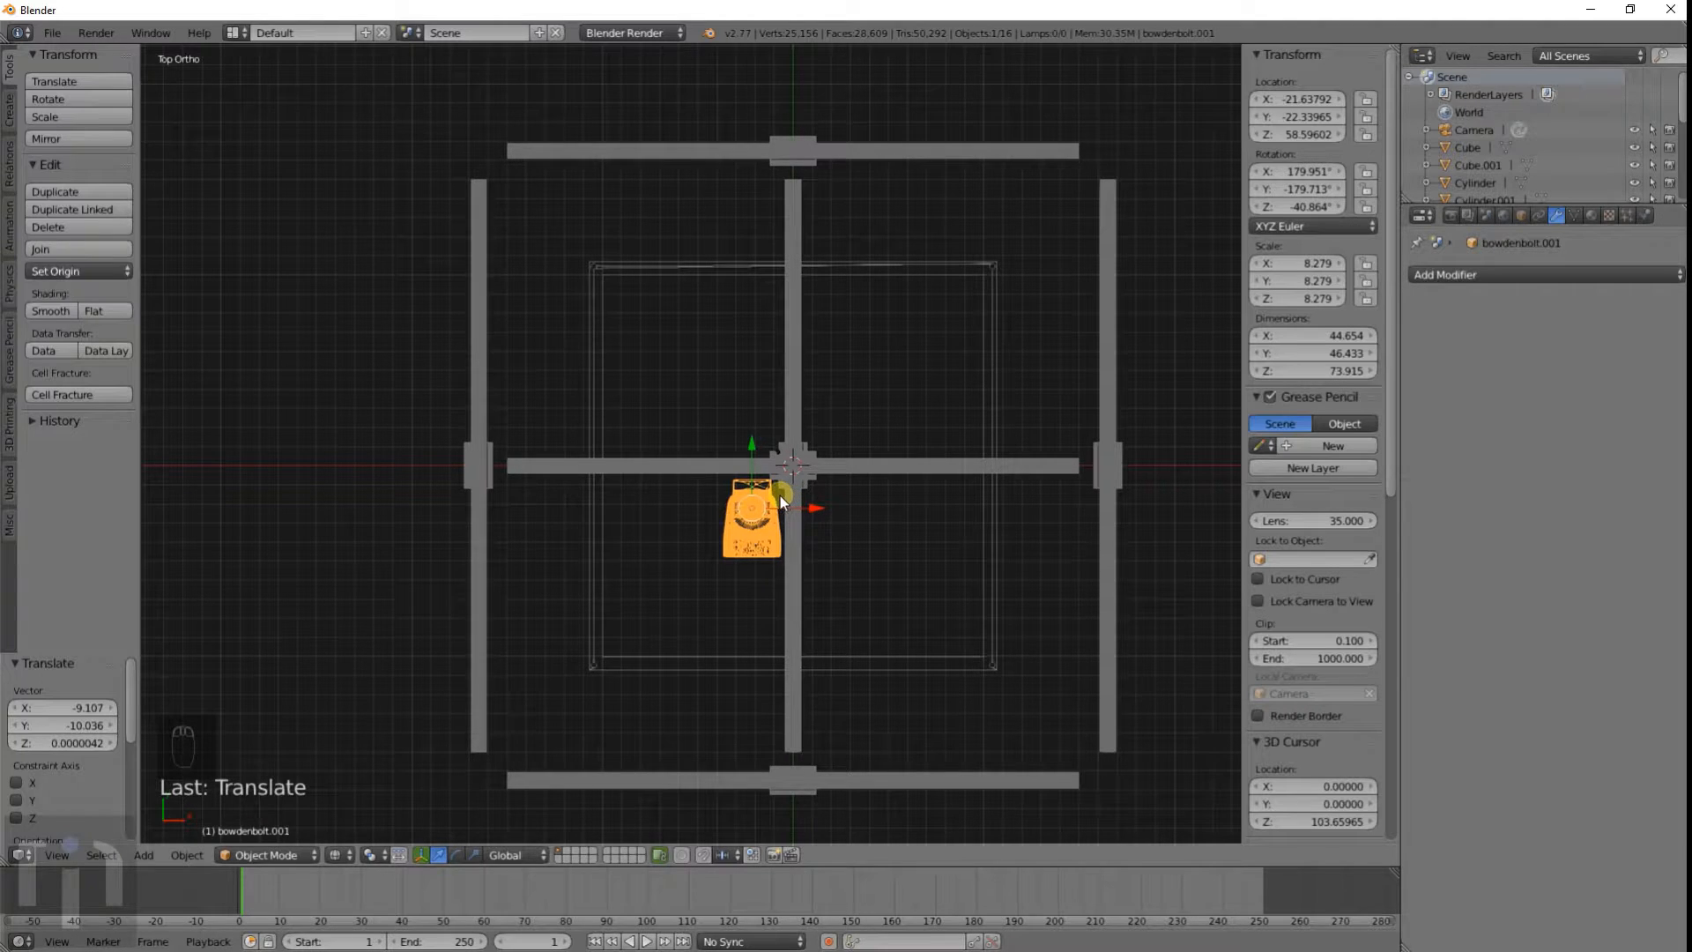
Step: Join the lower centre rod running along Y with its centre bearing and the bearings at both of its ends
right_click(787, 500)
right_click(803, 490, "shift")
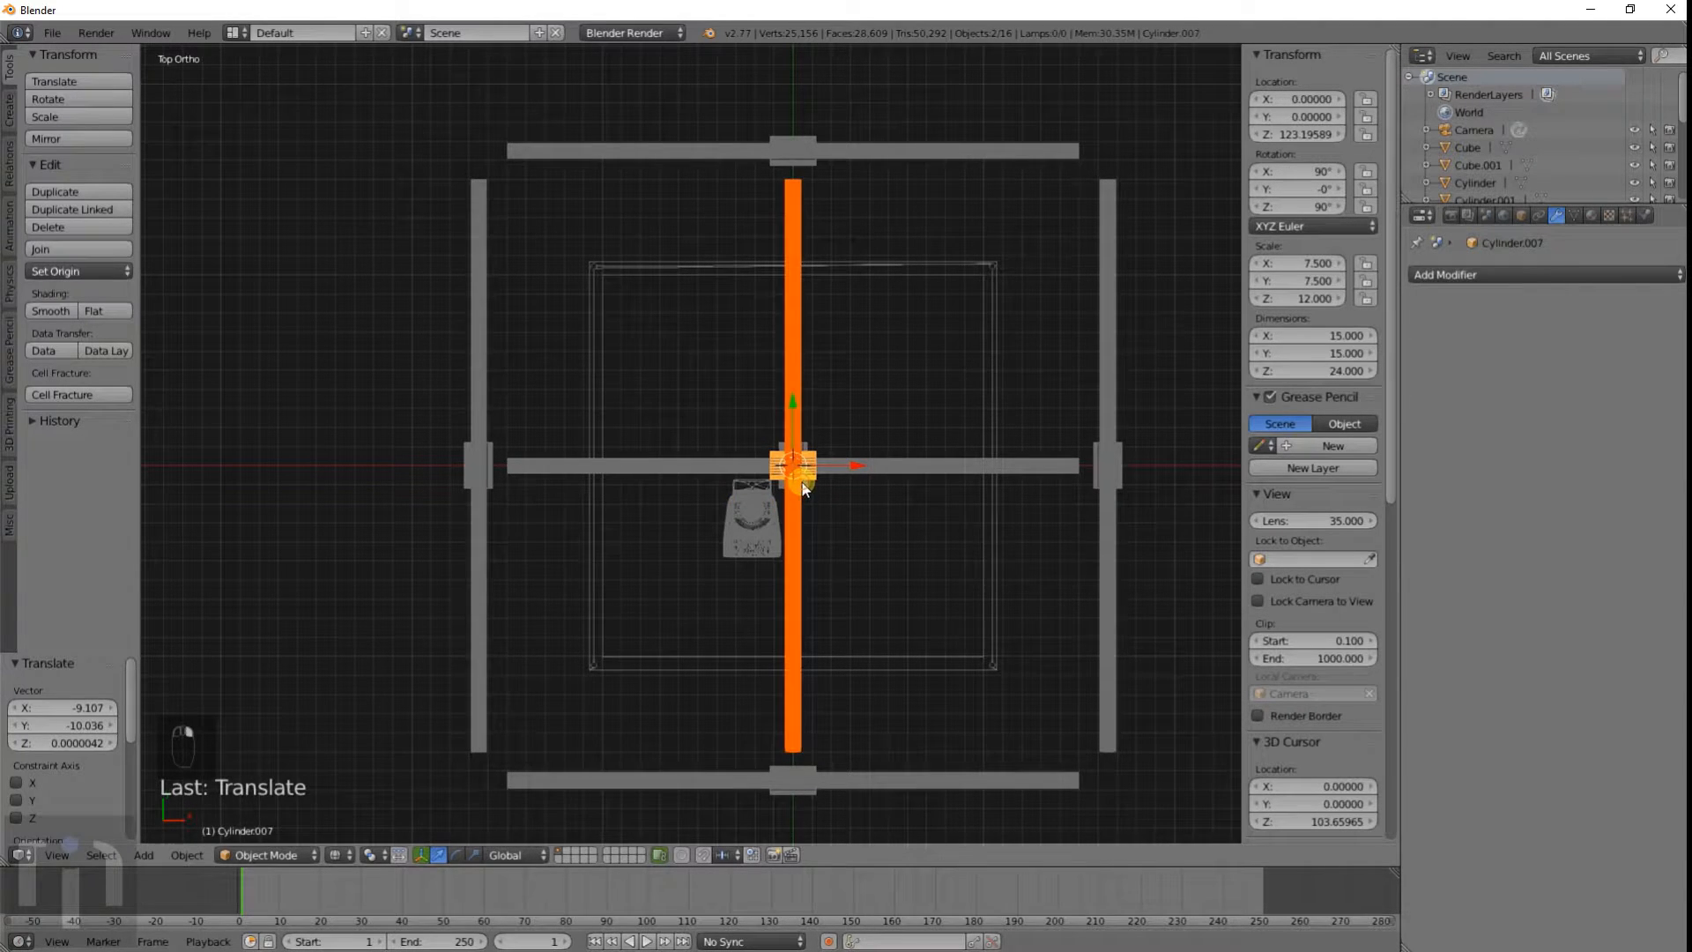
right_click(804, 492, "shift")
right_click(805, 493)
middle_click_drag(805, 484, 799, 515)
scroll(799, 516, "up", 4)
key("z")
right_click(818, 622, "shift")
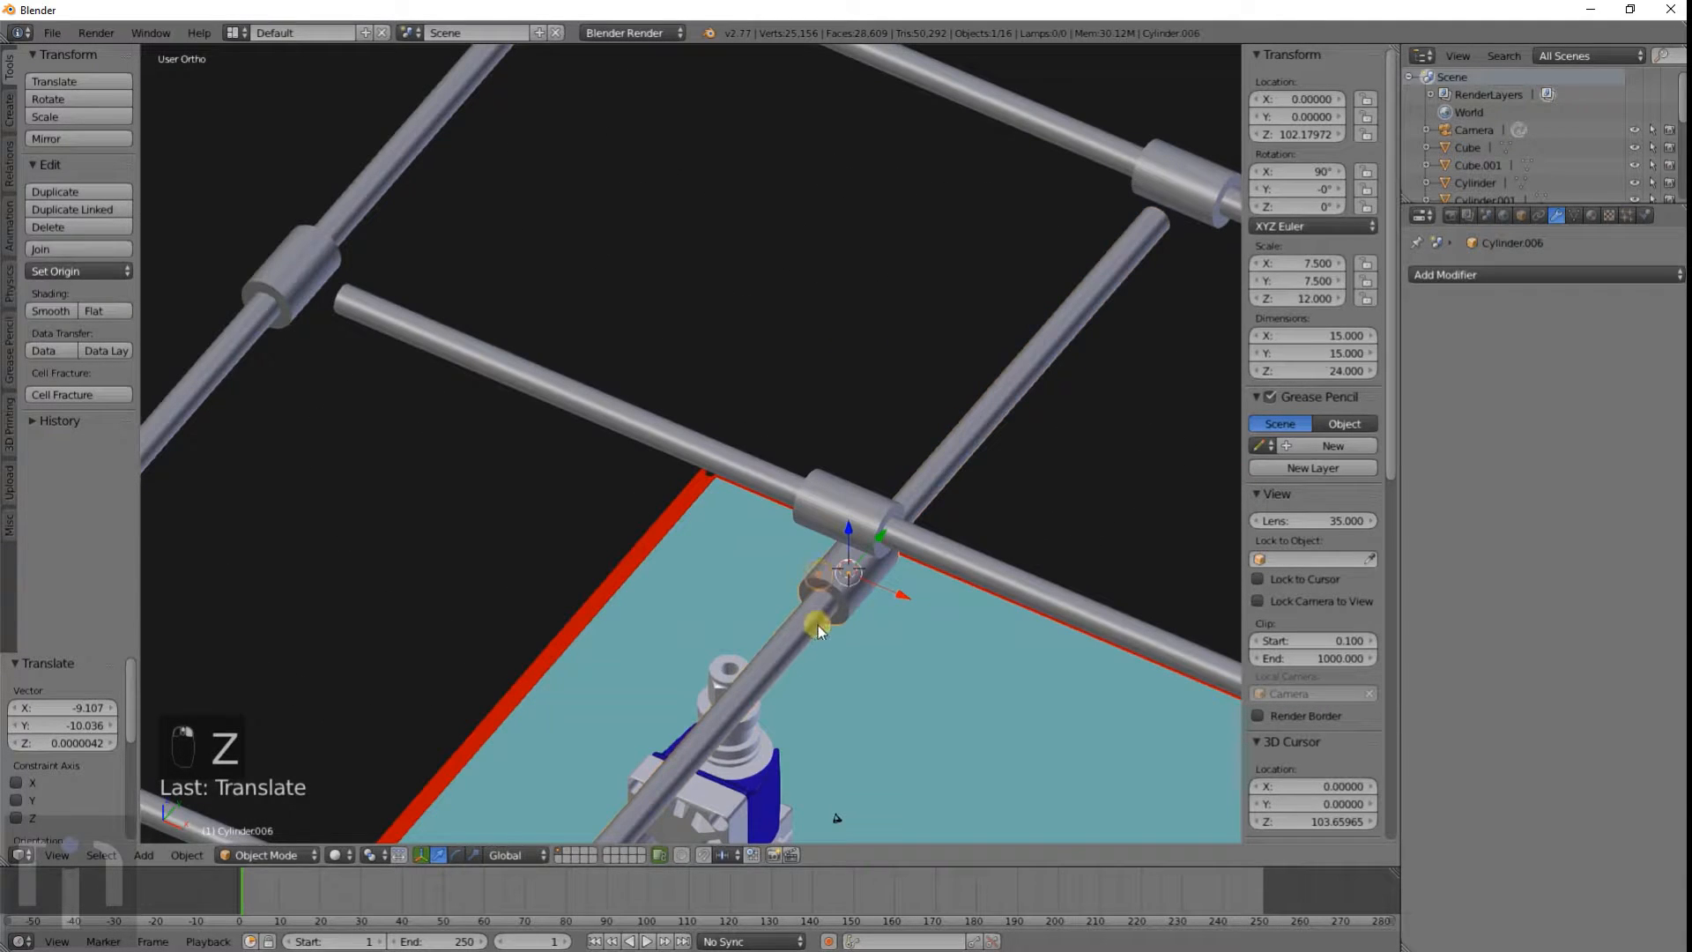
right_click(1150, 181, "shift")
scroll(881, 511, "down", 6)
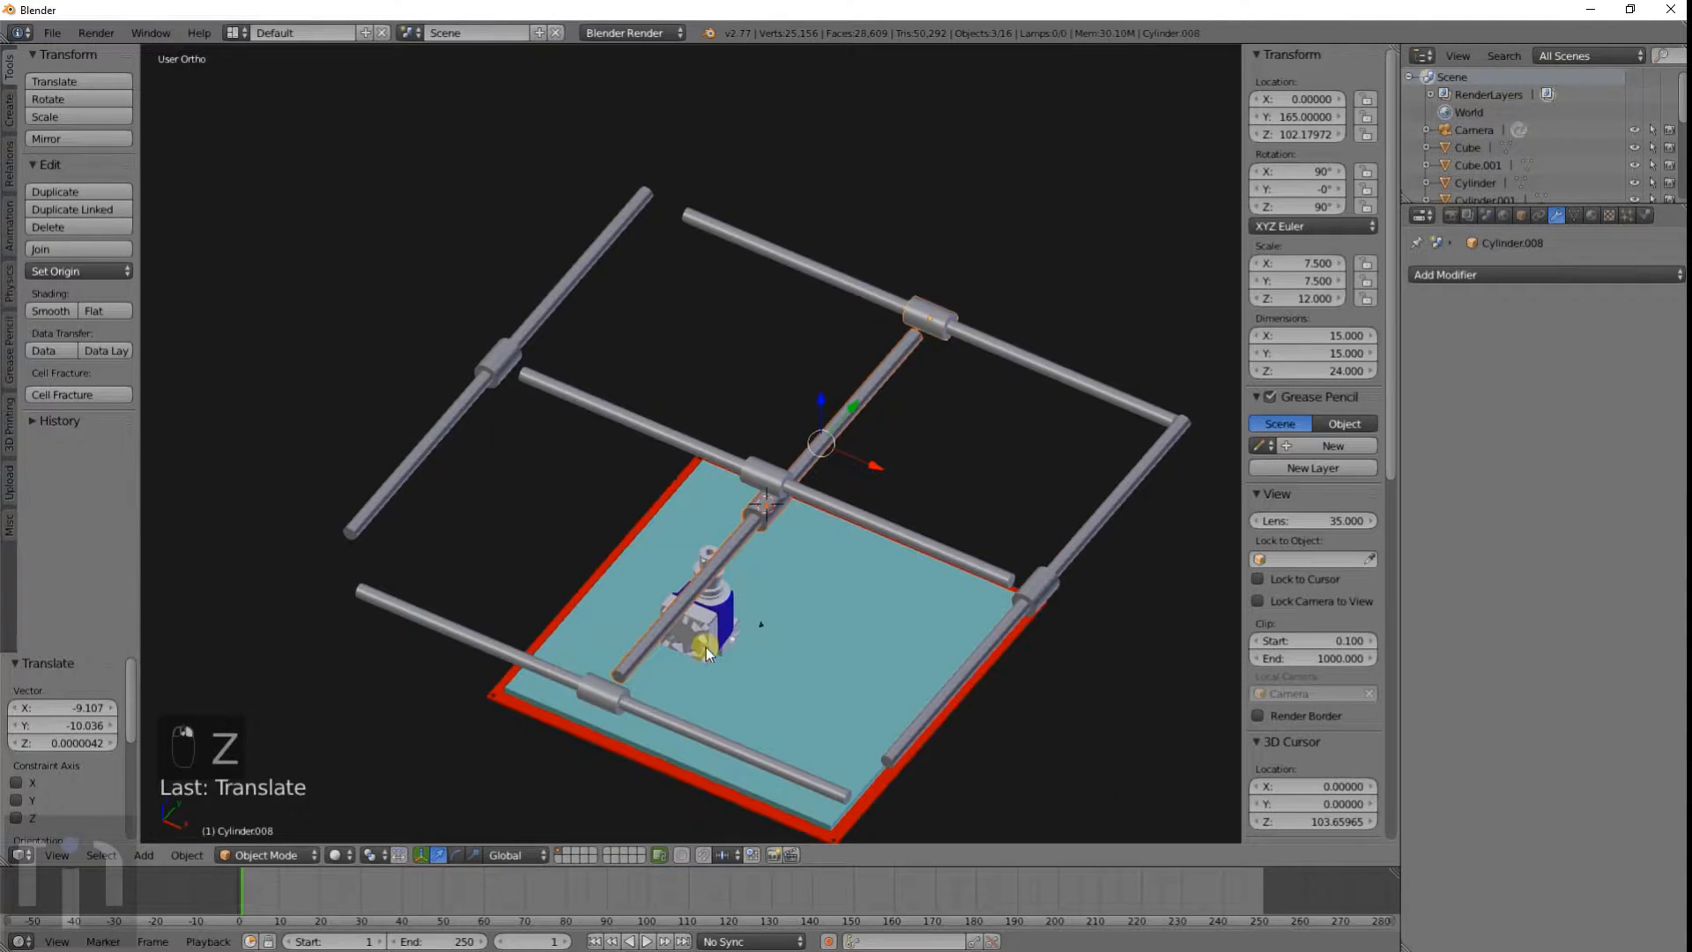
right_click(616, 688, "shift")
scroll(781, 532, "up", 6)
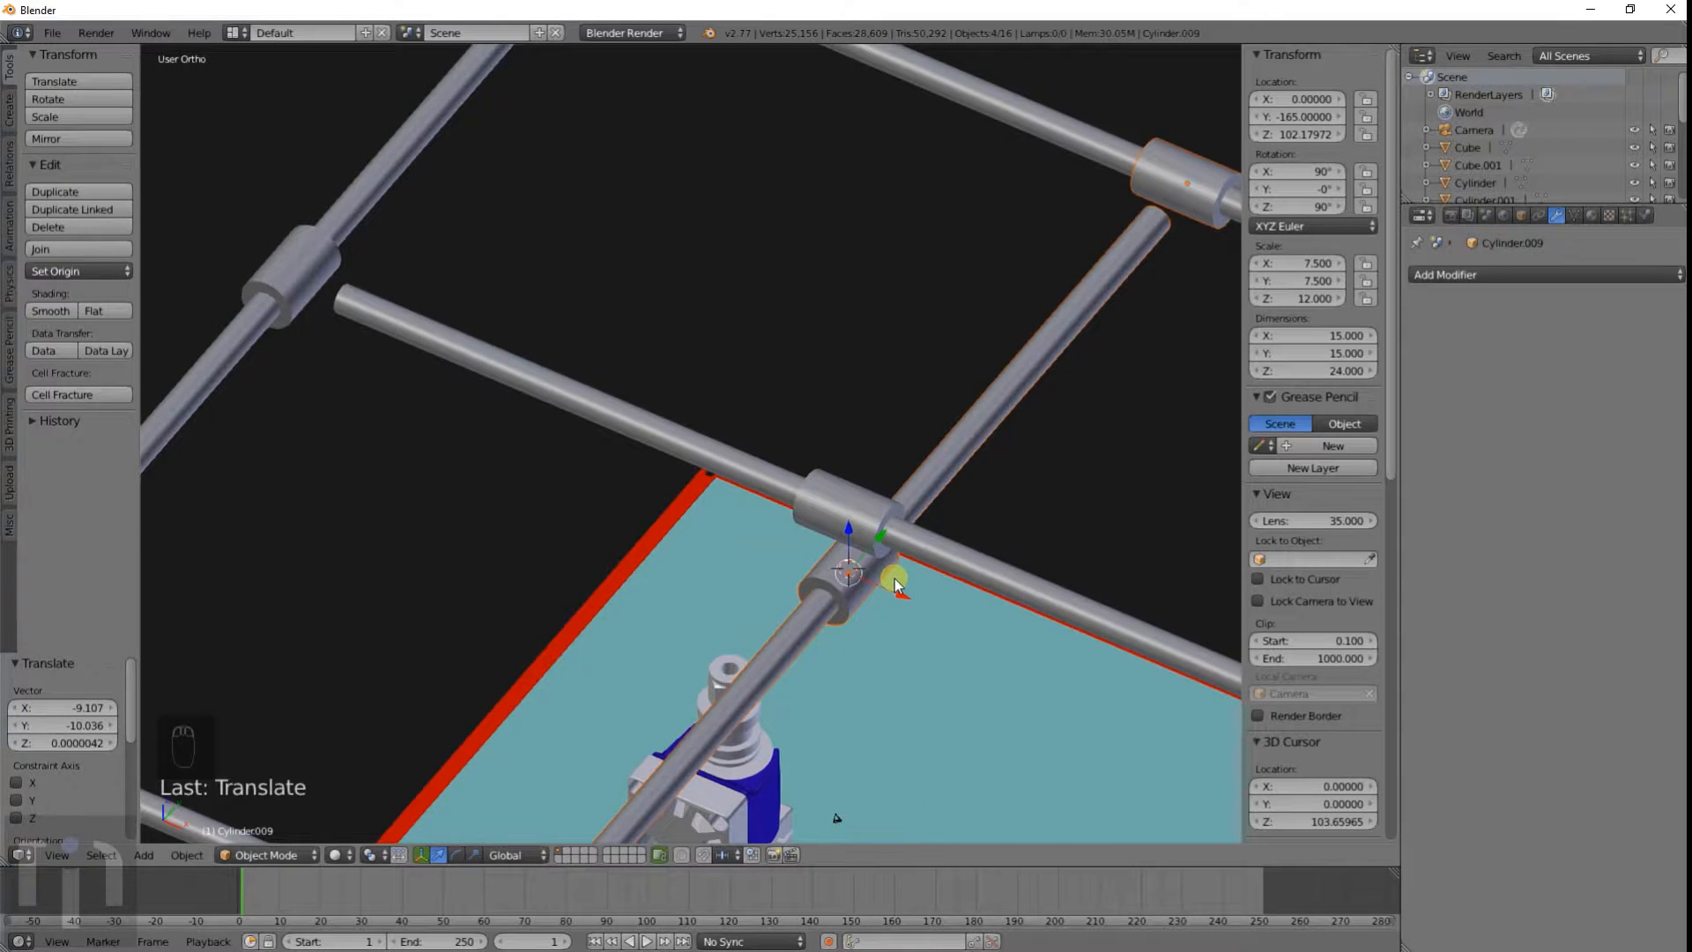
key("ctrl+j")
Step: Try sliding the joined rod assembly together with the hotend along X past the bed's edge to check the travel
key("KP_7")
key("z")
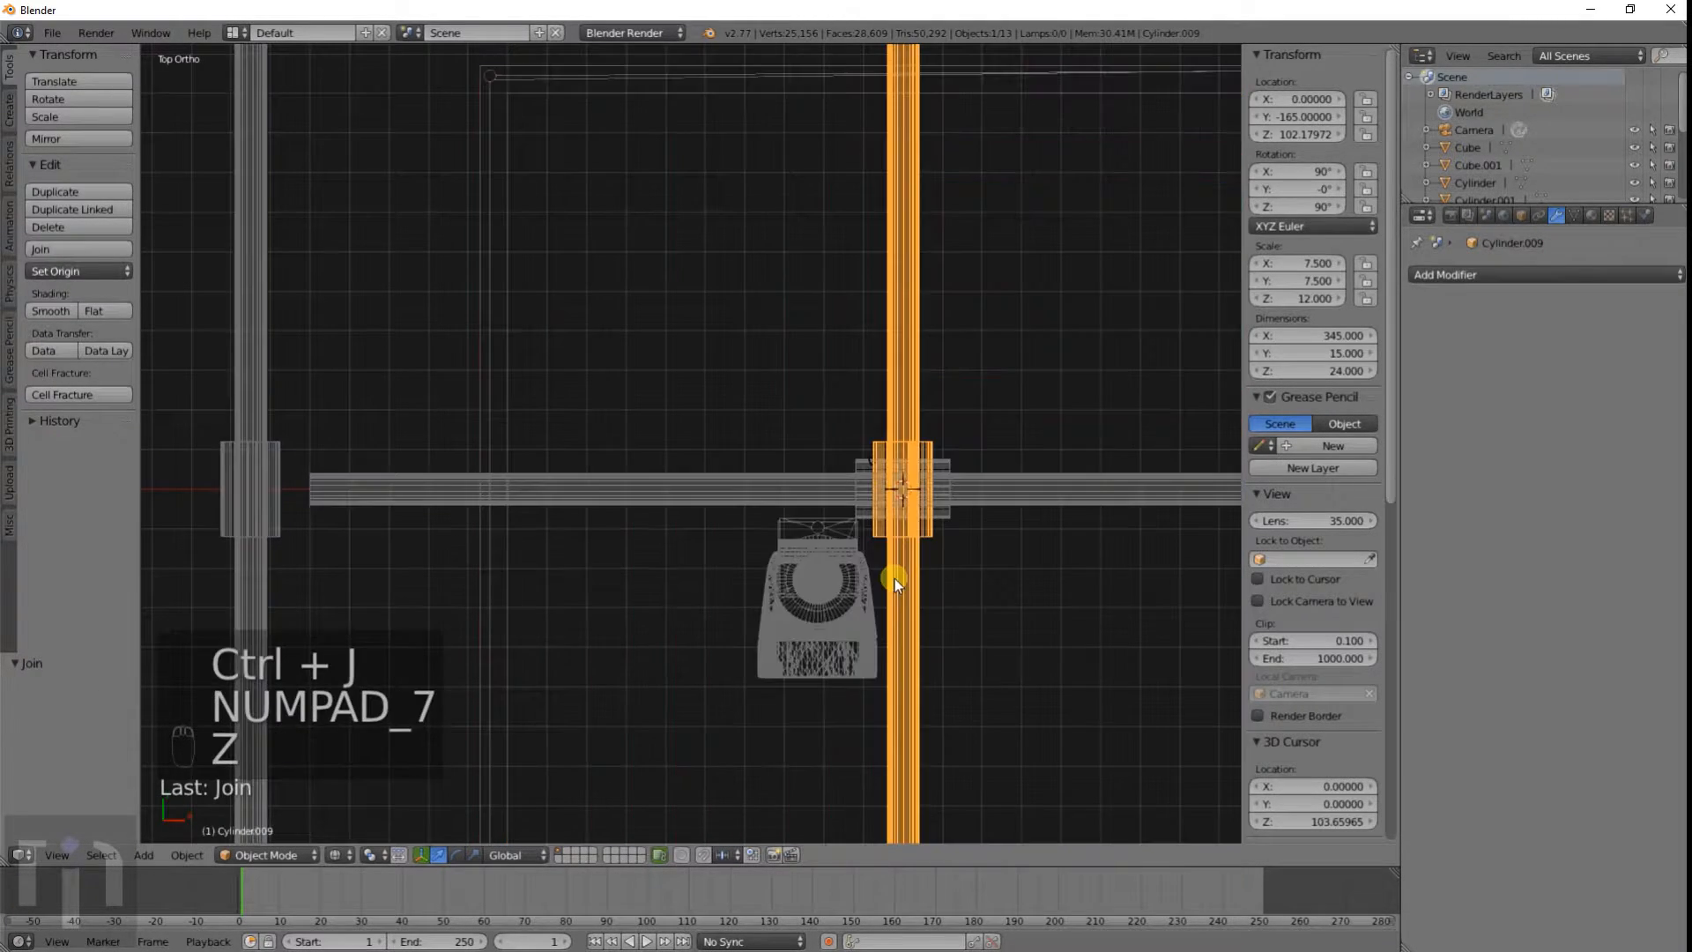
scroll(896, 578, "down", 2)
middle_click_drag(895, 577, 733, 486, "shift")
right_click(654, 449, "shift")
scroll(705, 458, "down", 3)
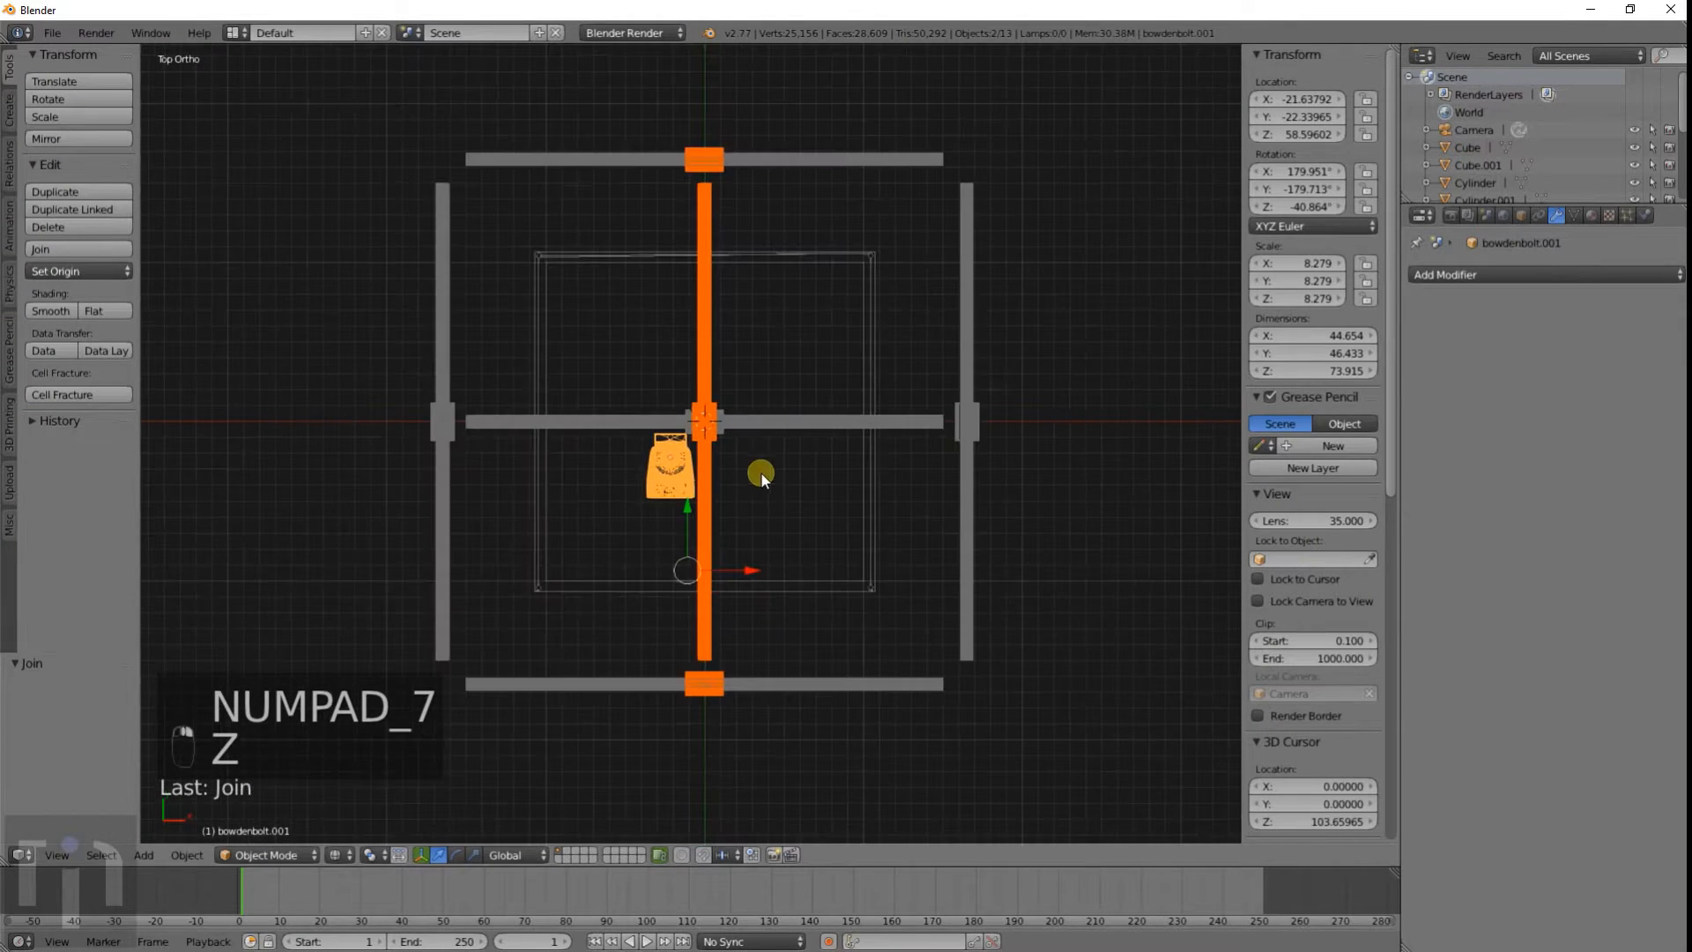
key("g")
key("x")
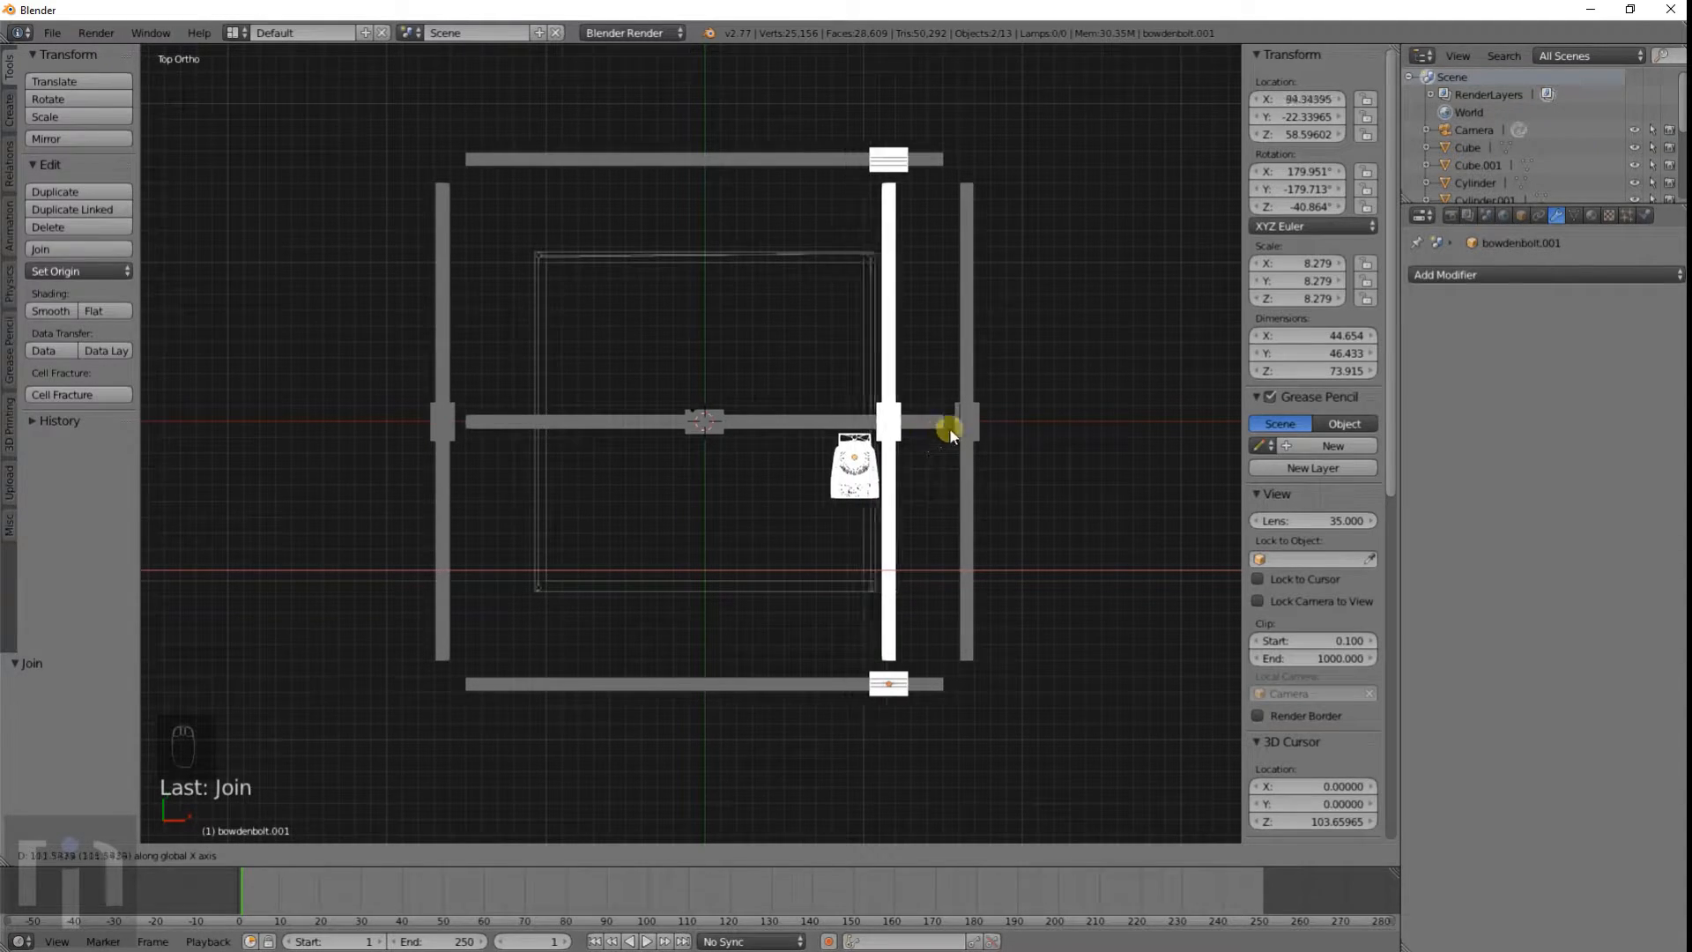
right_click(958, 419)
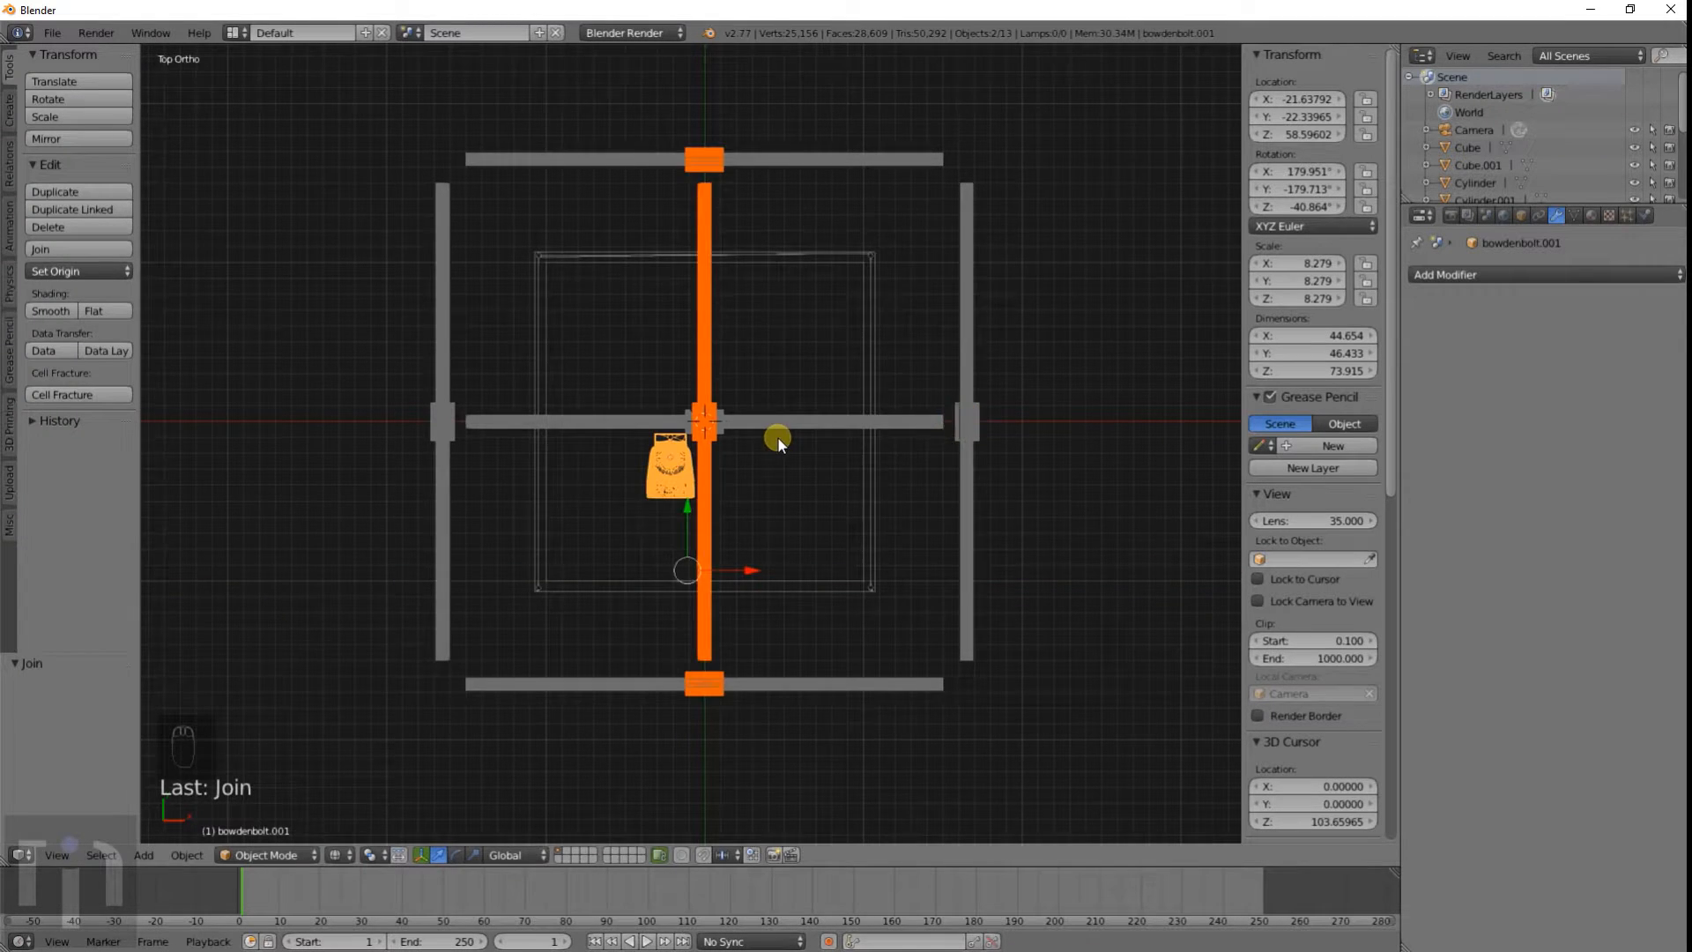
Step: Undo the hotend selection and the rod-and-bearing join, and deselect everything in the solid view
key("ctrl+z")
key("ctrl+z")
key("ctrl+z")
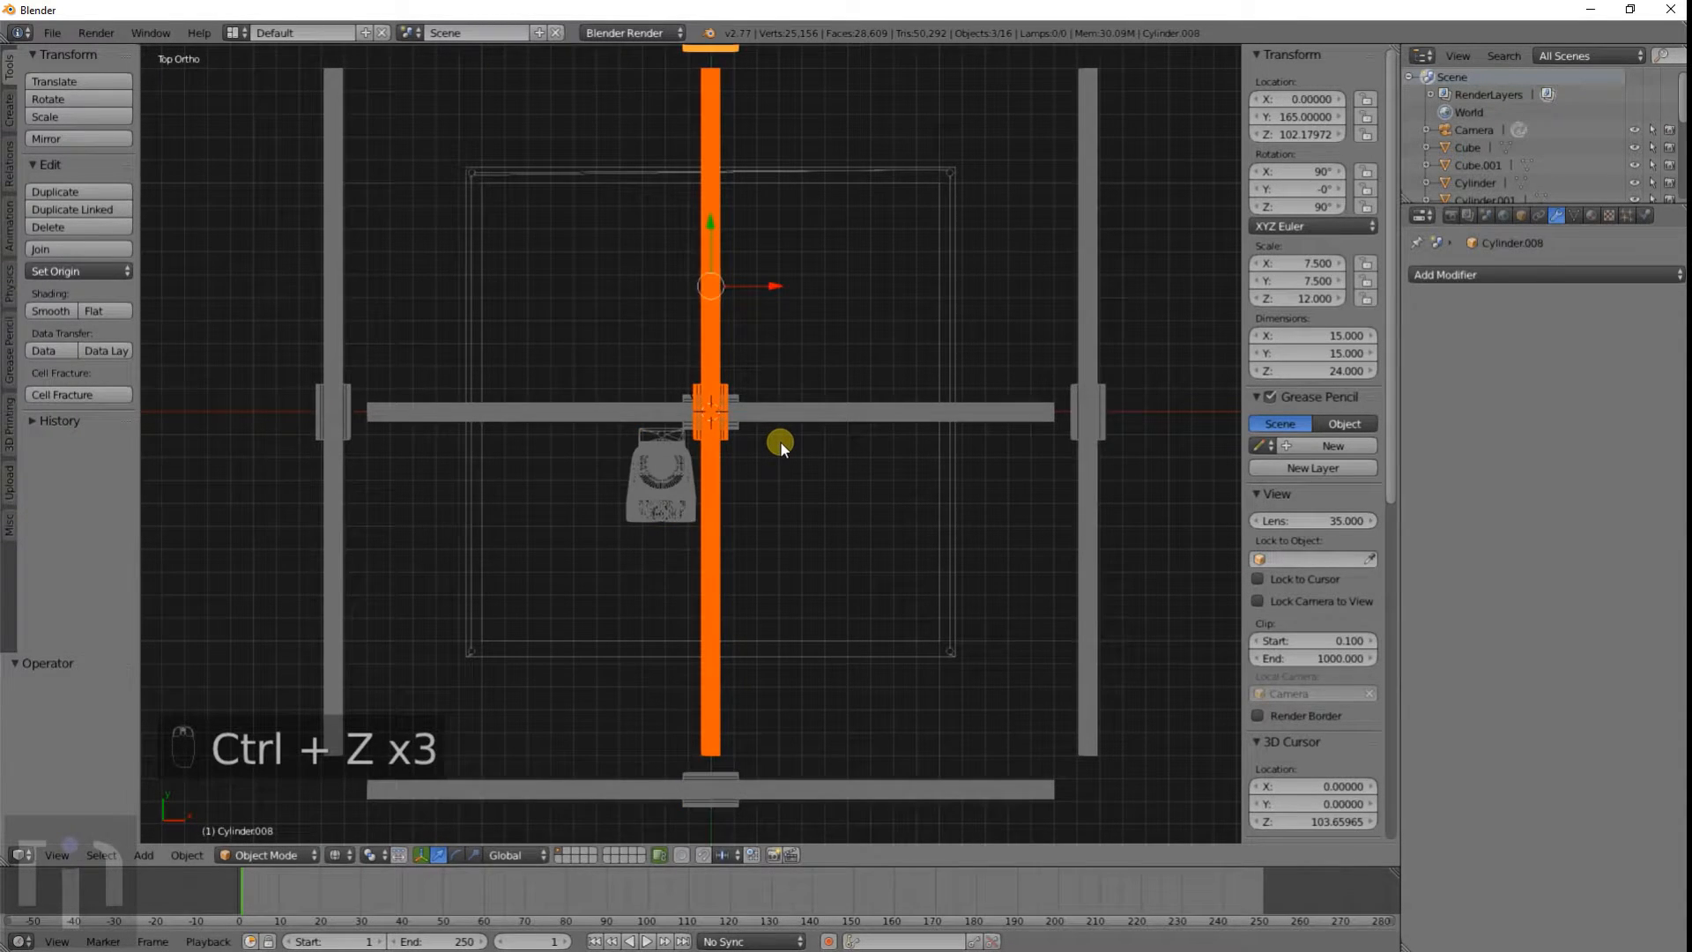
mouse_move(795, 450)
middle_mouse_down()
mouse_move(758, 415)
mouse_move(834, 356)
mouse_move(758, 419)
mouse_move(805, 498)
mouse_move(779, 462)
mouse_move(771, 585)
middle_mouse_up()
key("a")
key("z")
middle_click_drag(883, 451, 1023, 446)
scroll(890, 424, "down", 2)
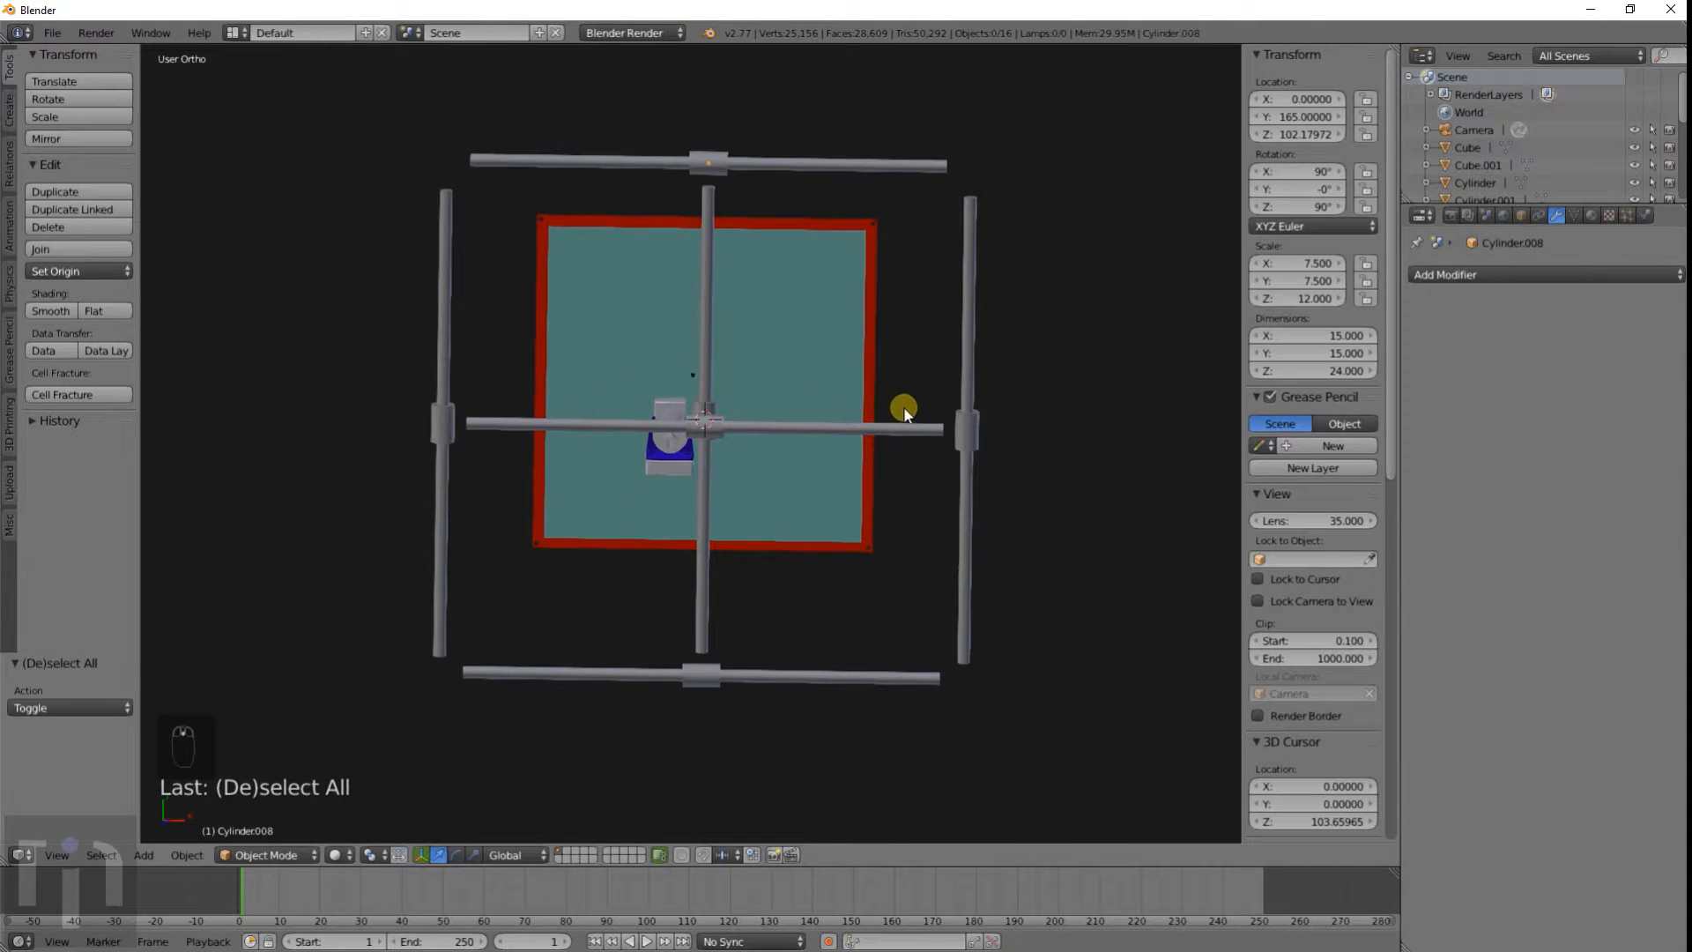
Step: Lower all the rods and bearing cylinders of the gantry together by about 40.8 units along Z, around the extruder
middle_click_drag(905, 405, 939, 464)
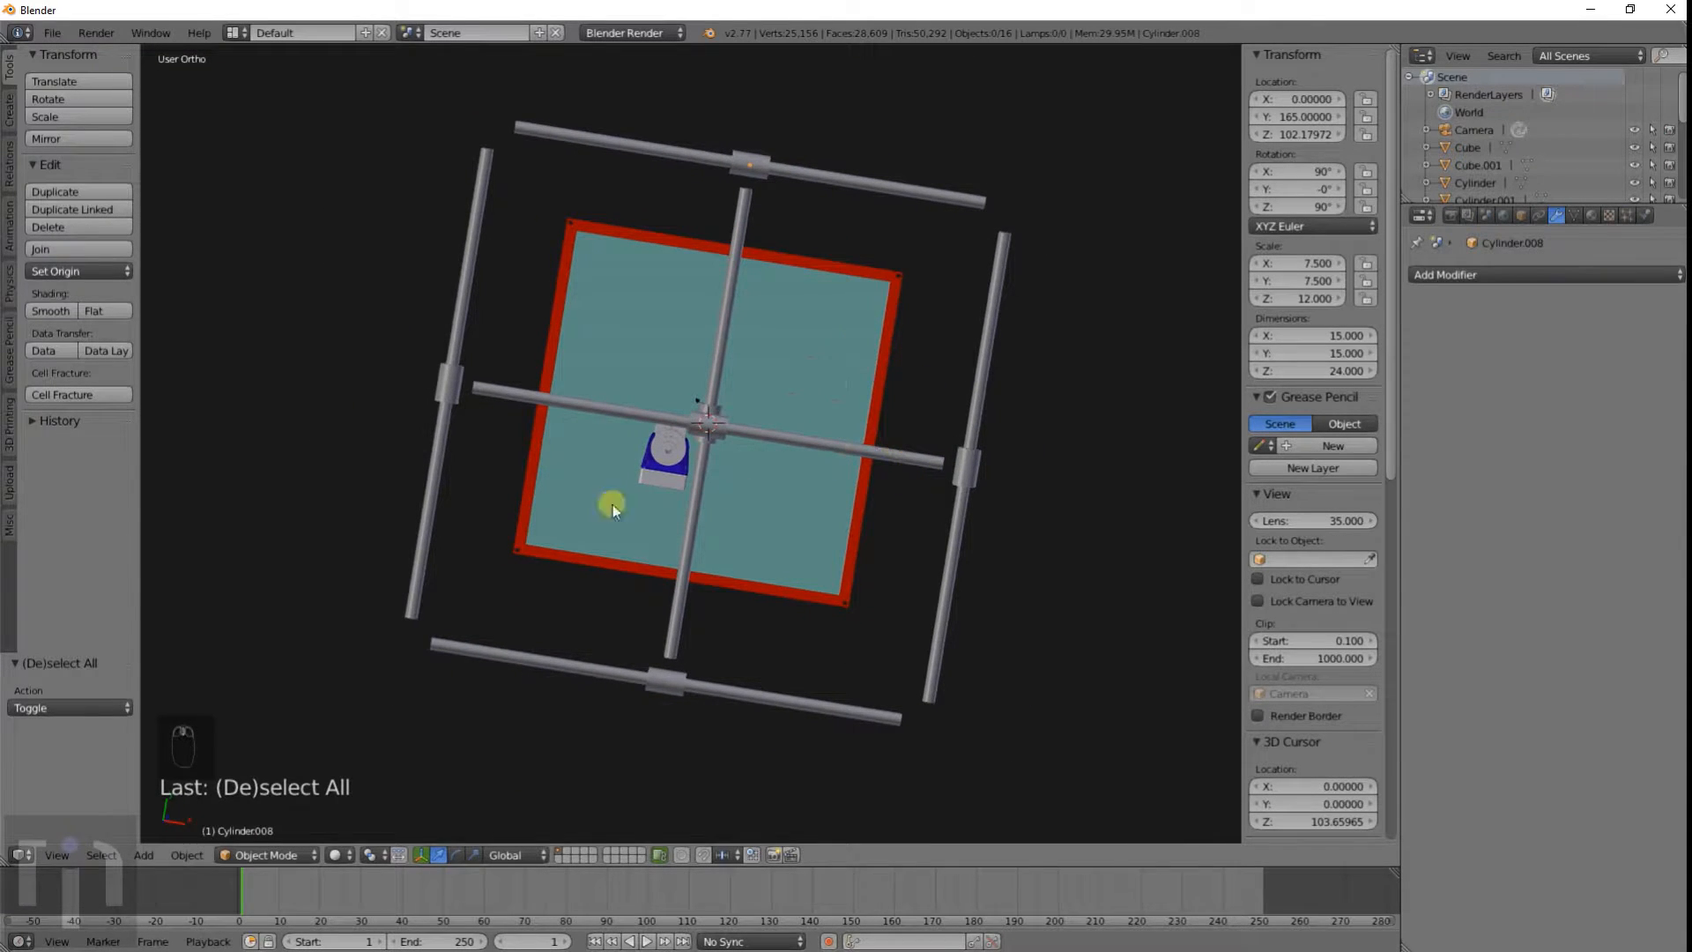
middle_click_drag(658, 484, 695, 417)
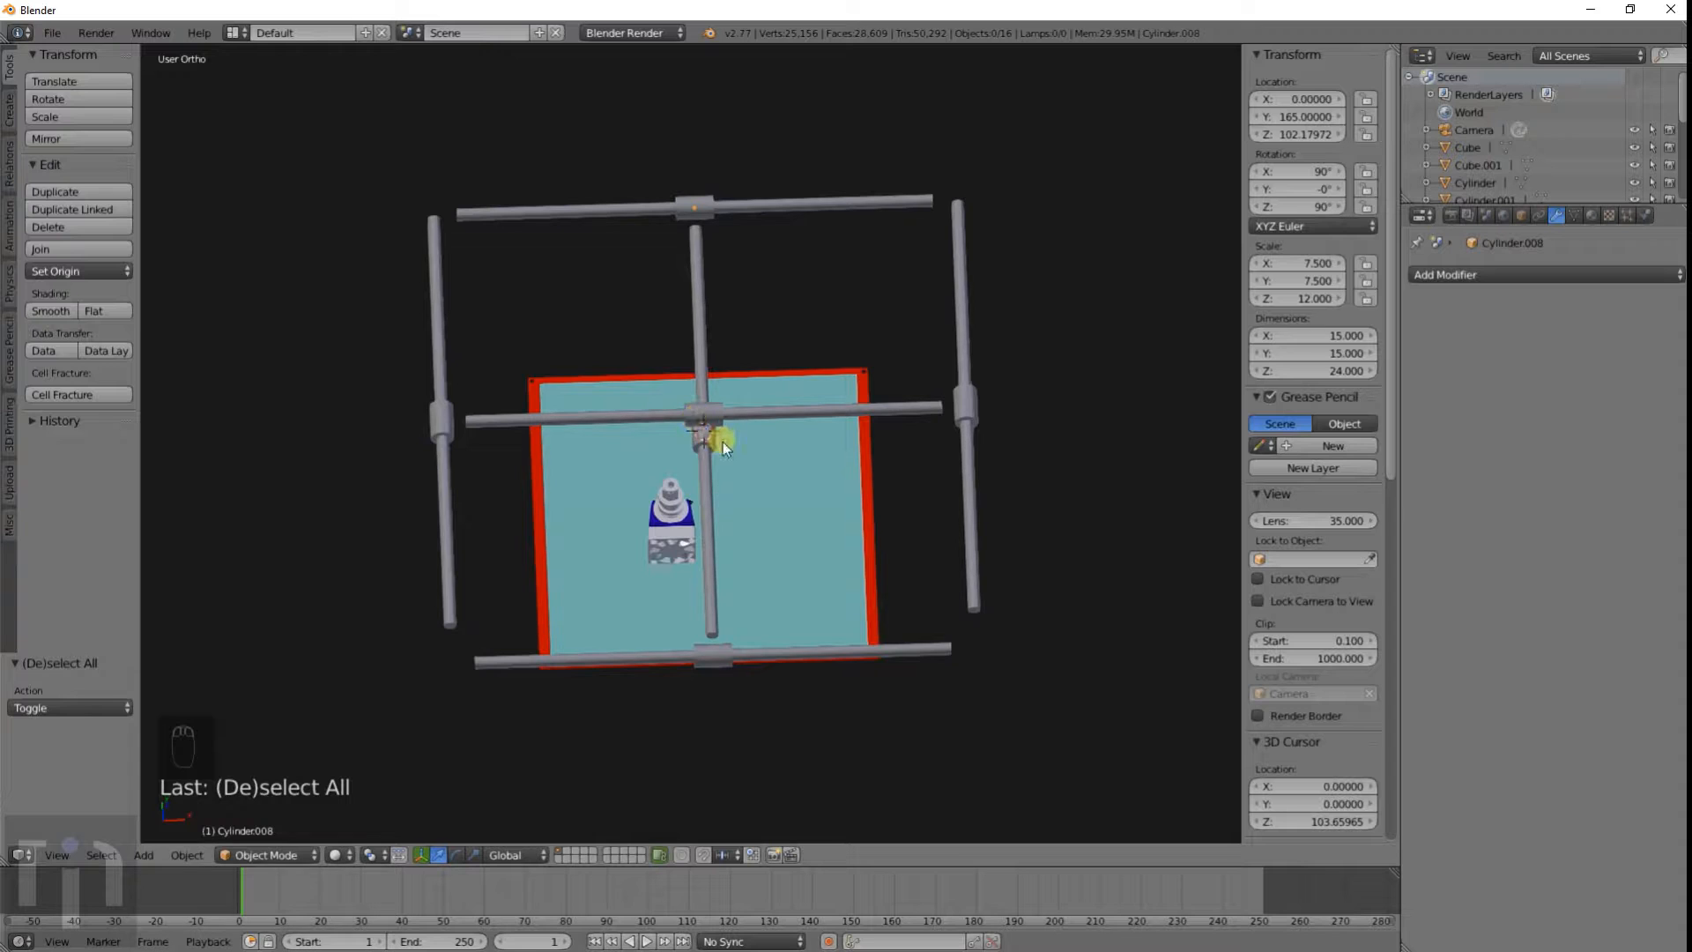
key("KP_1")
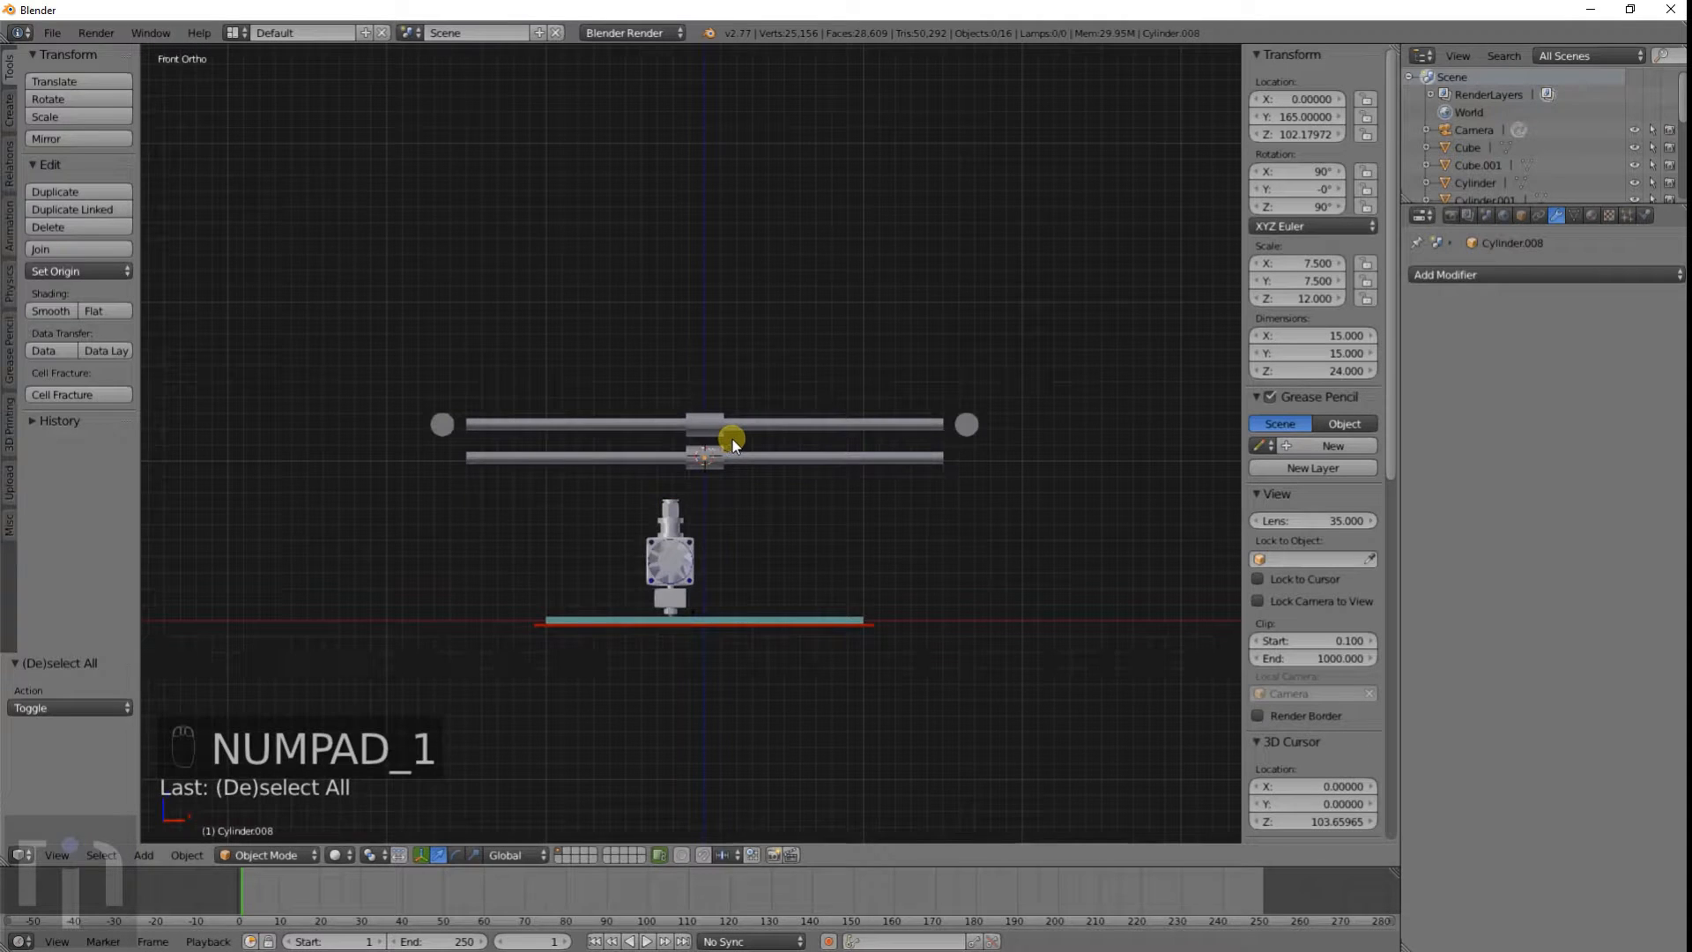
key("a")
key("a")
key("c")
key("a")
key("c")
scroll(415, 425, "down", 5)
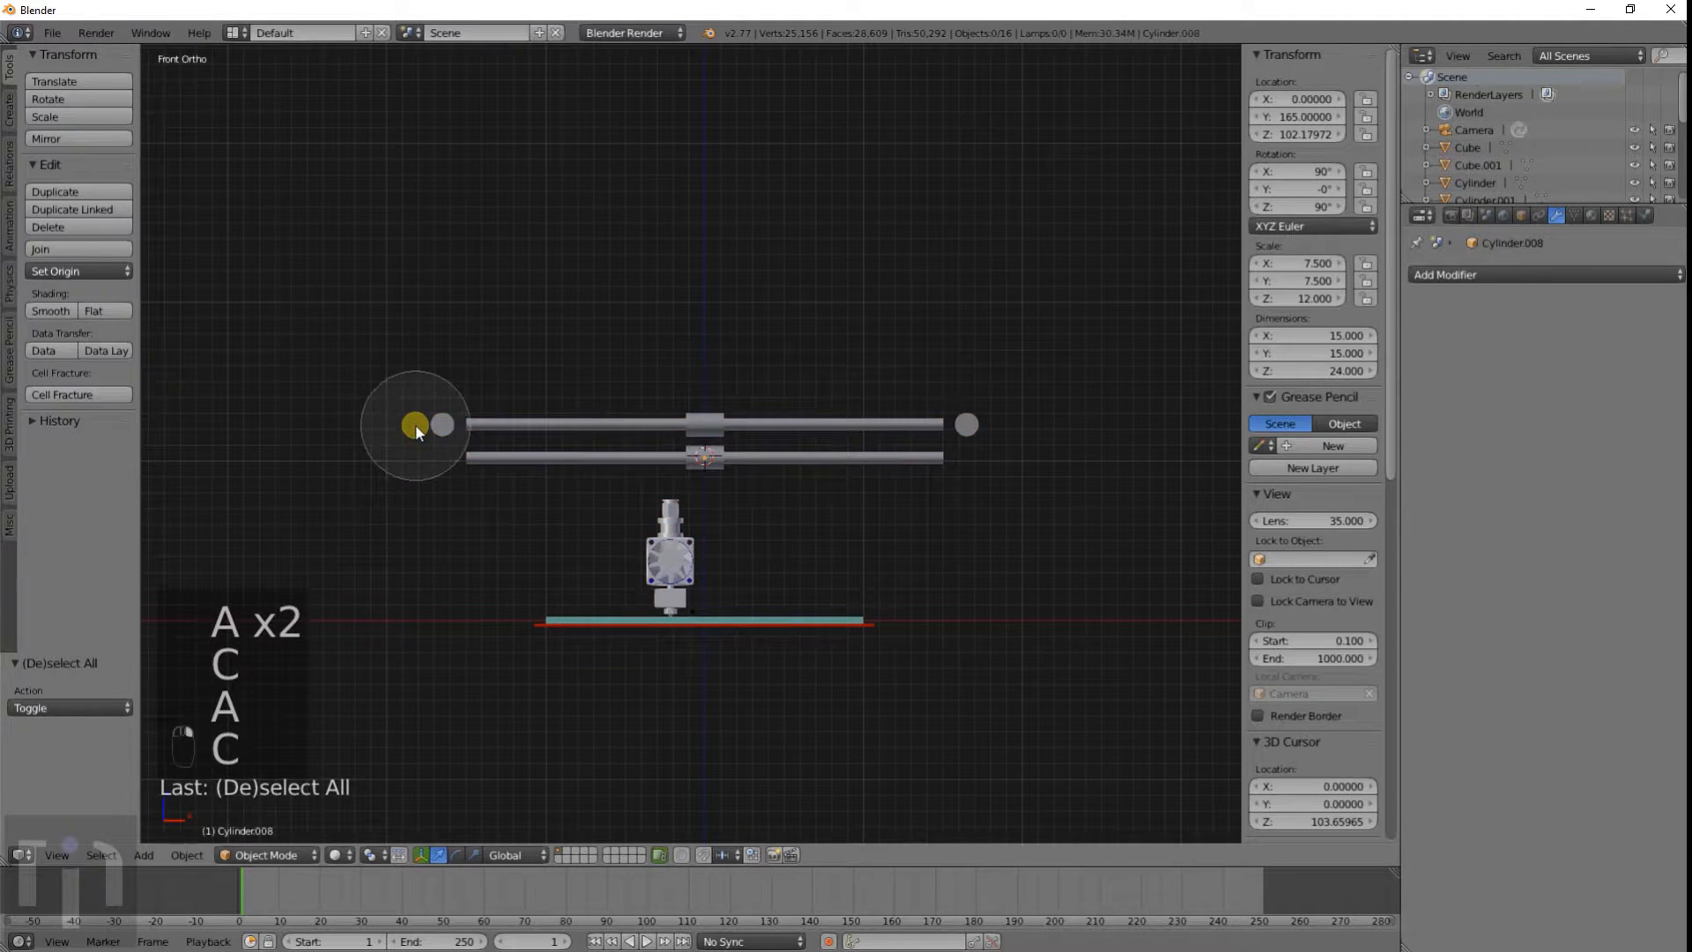
mouse_move(415, 425)
left_mouse_down()
mouse_move(529, 397)
mouse_move(999, 384)
left_mouse_up()
right_click(850, 483)
scroll(844, 479, "up", 5)
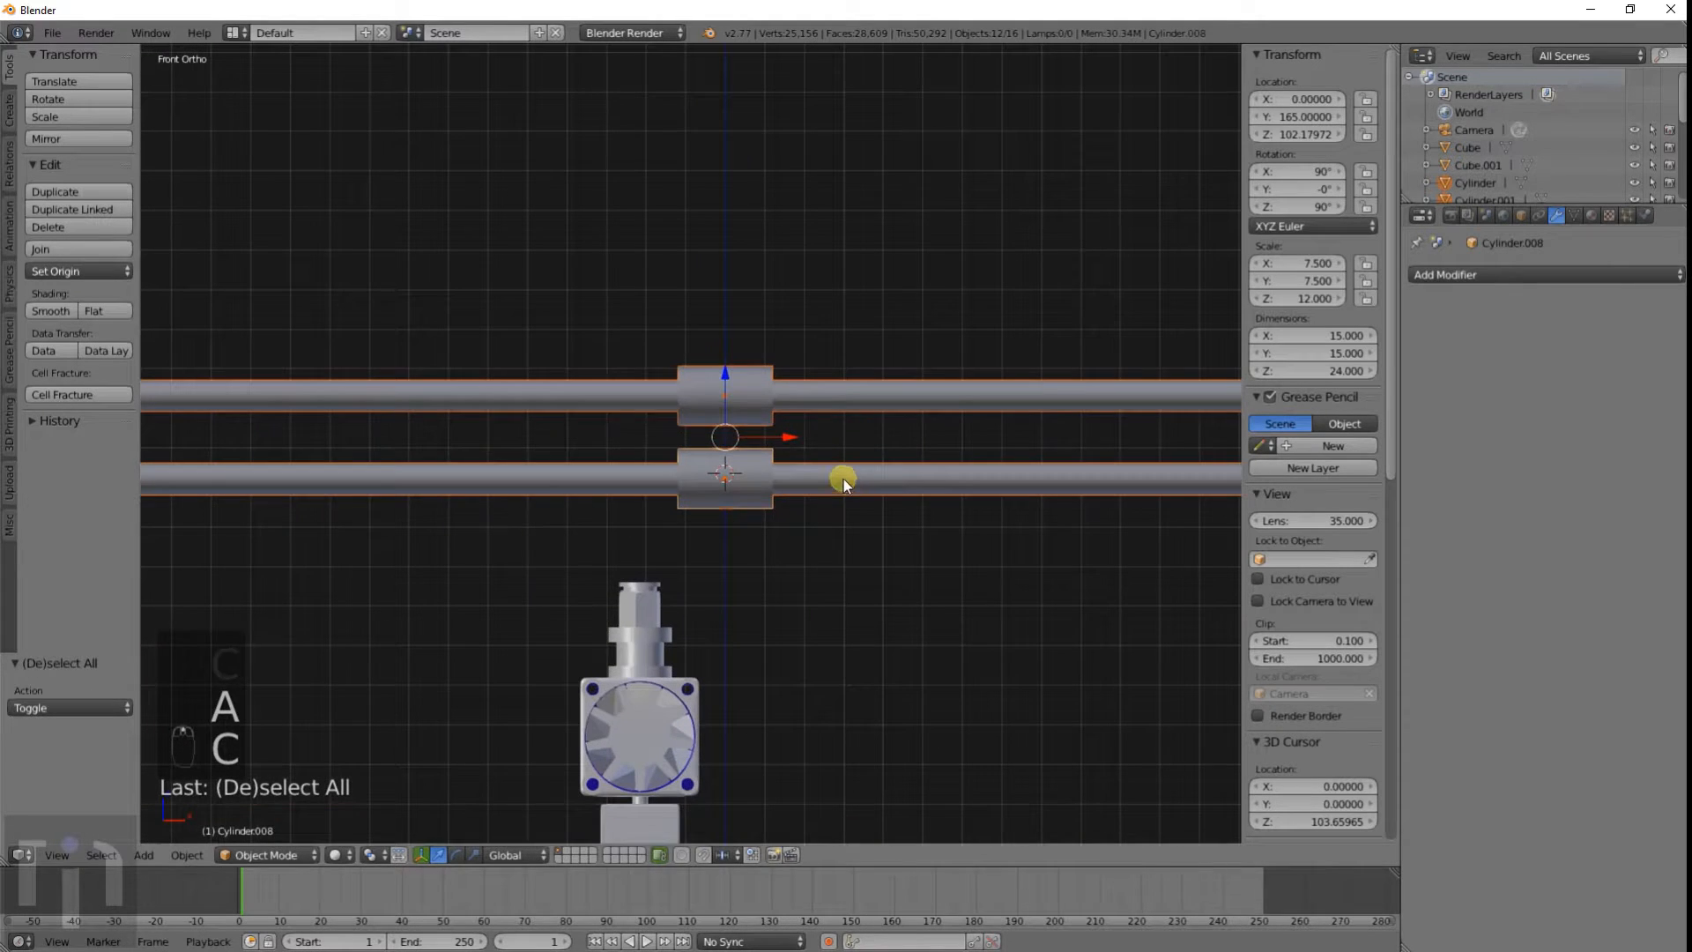
key("g")
key("z")
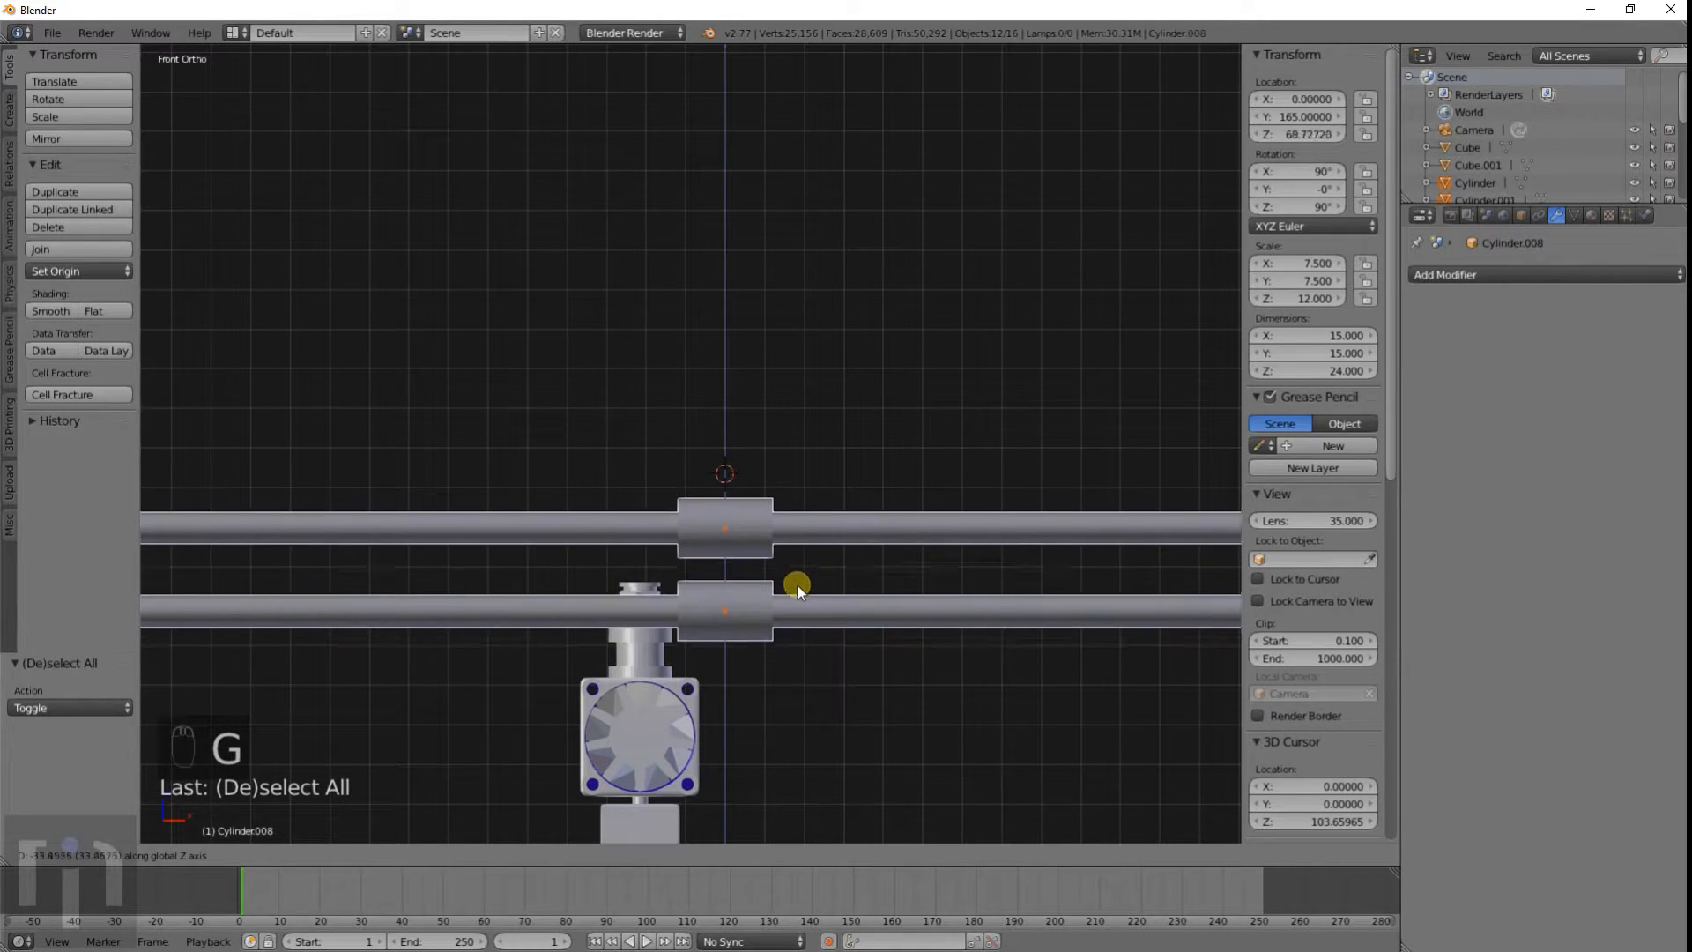
left_click(791, 644)
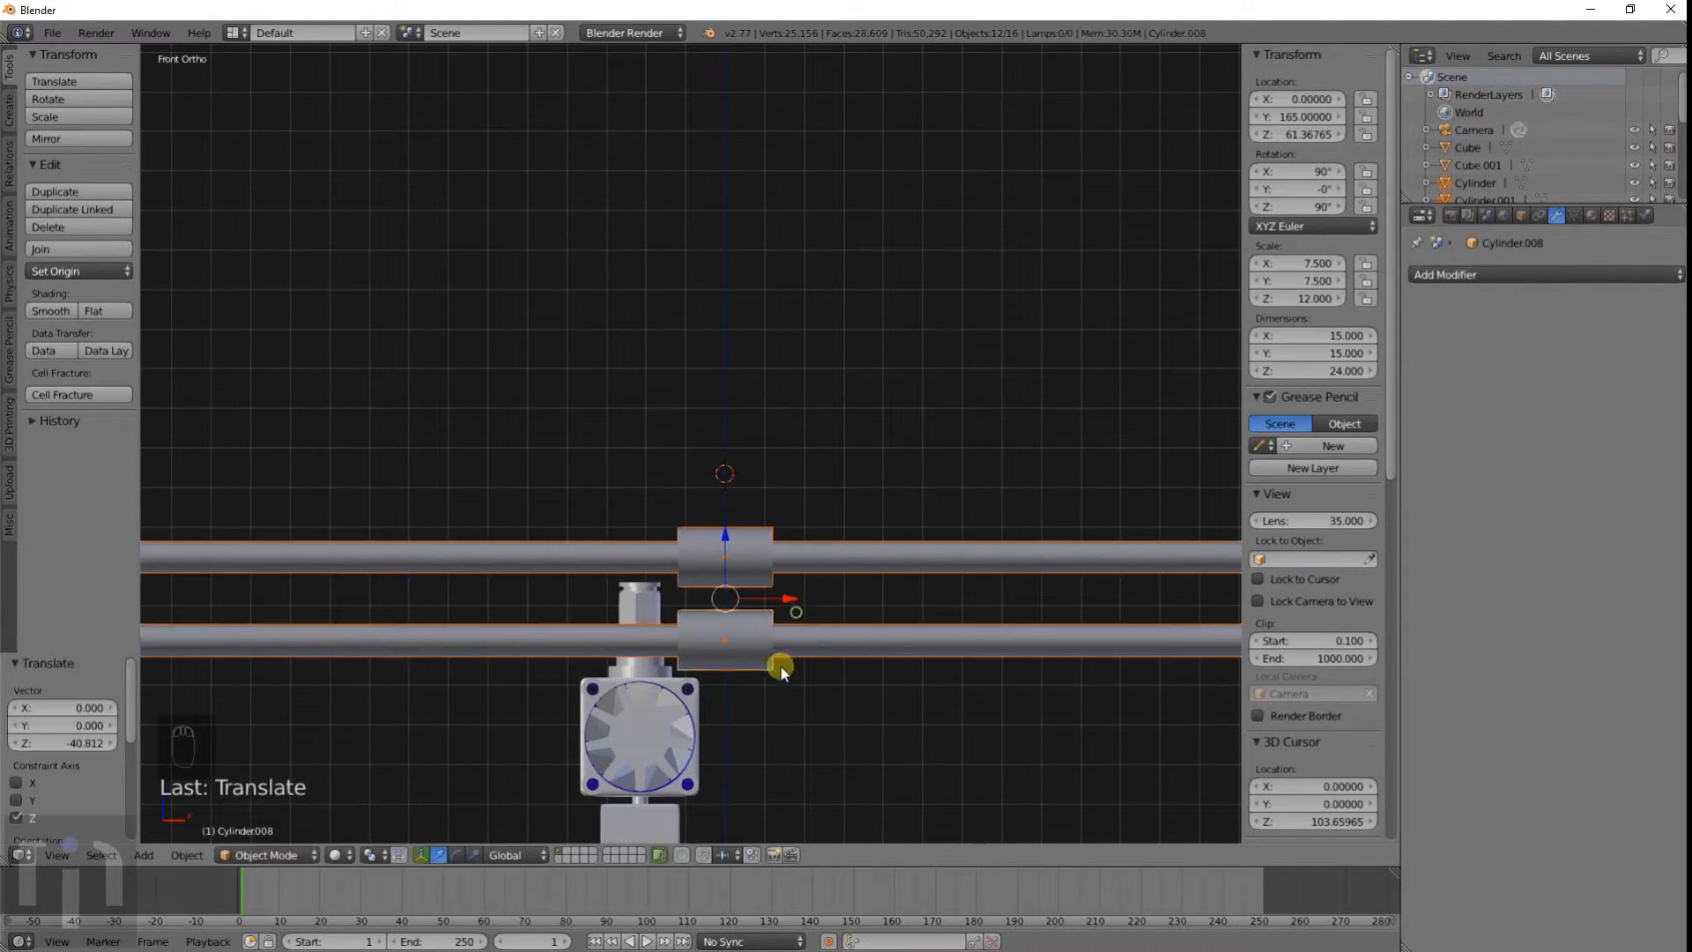
Step: Examine how the lowered rods and bearings sit around the extruder from several angles, then clear the selection
middle_click_drag(764, 701, 593, 464, "shift")
scroll(841, 435, "down", 2)
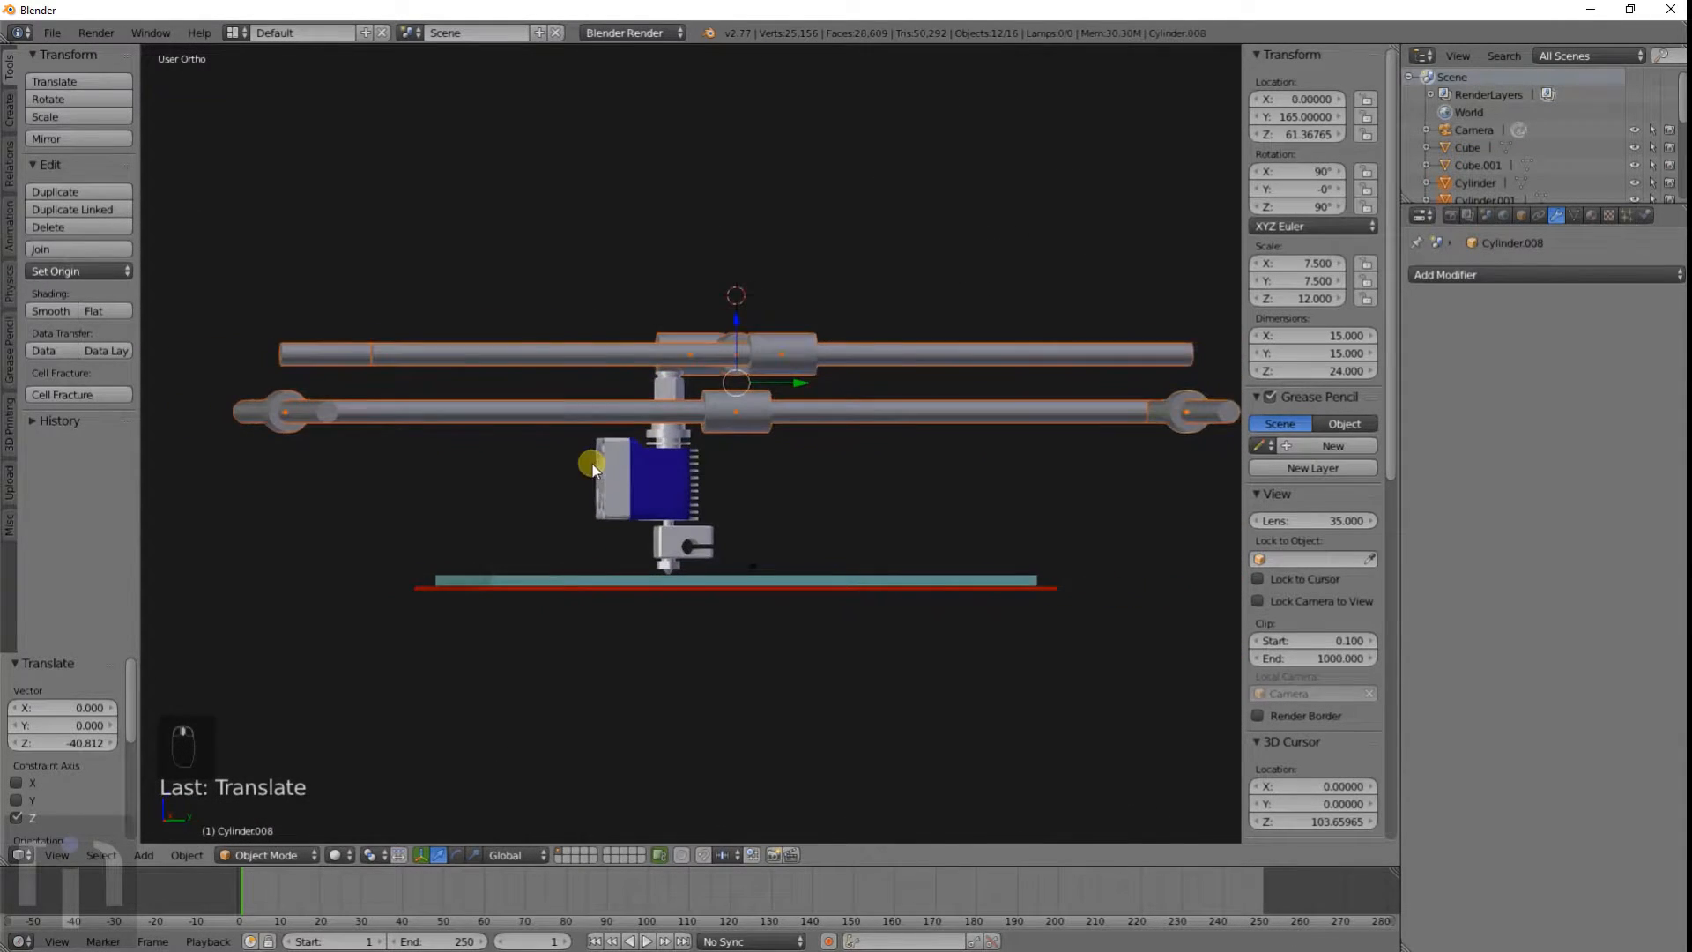
middle_click_drag(745, 421, 944, 447)
scroll(890, 419, "up", 5)
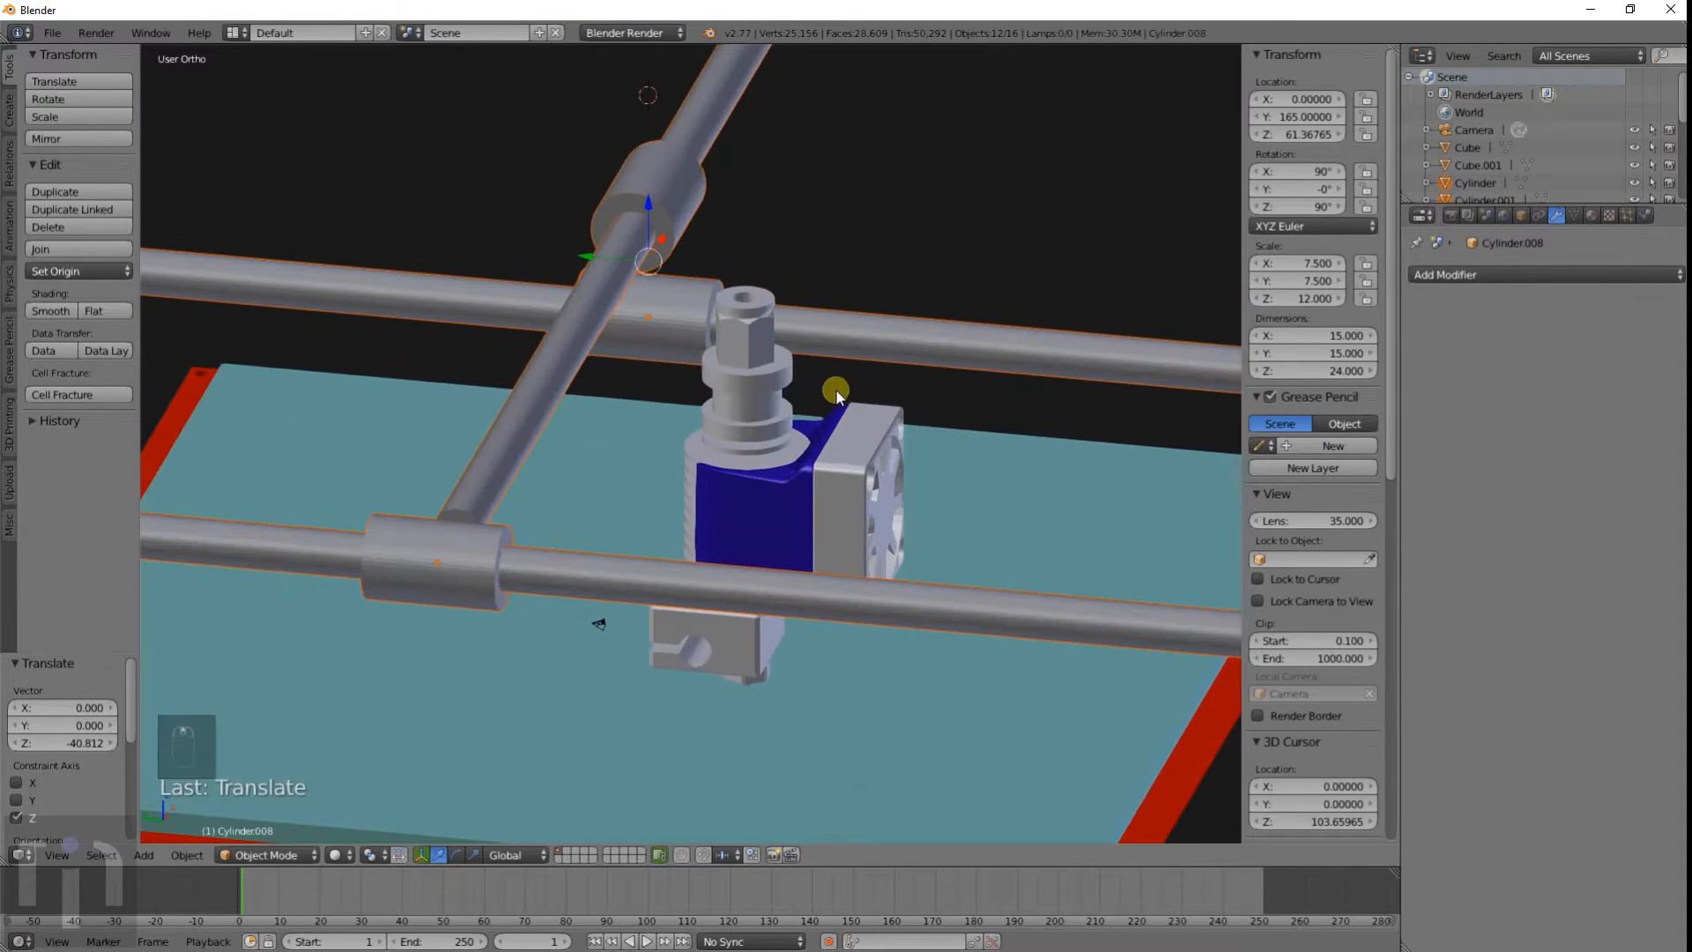
scroll(826, 381, "down", 5)
middle_click_drag(760, 431, 805, 393)
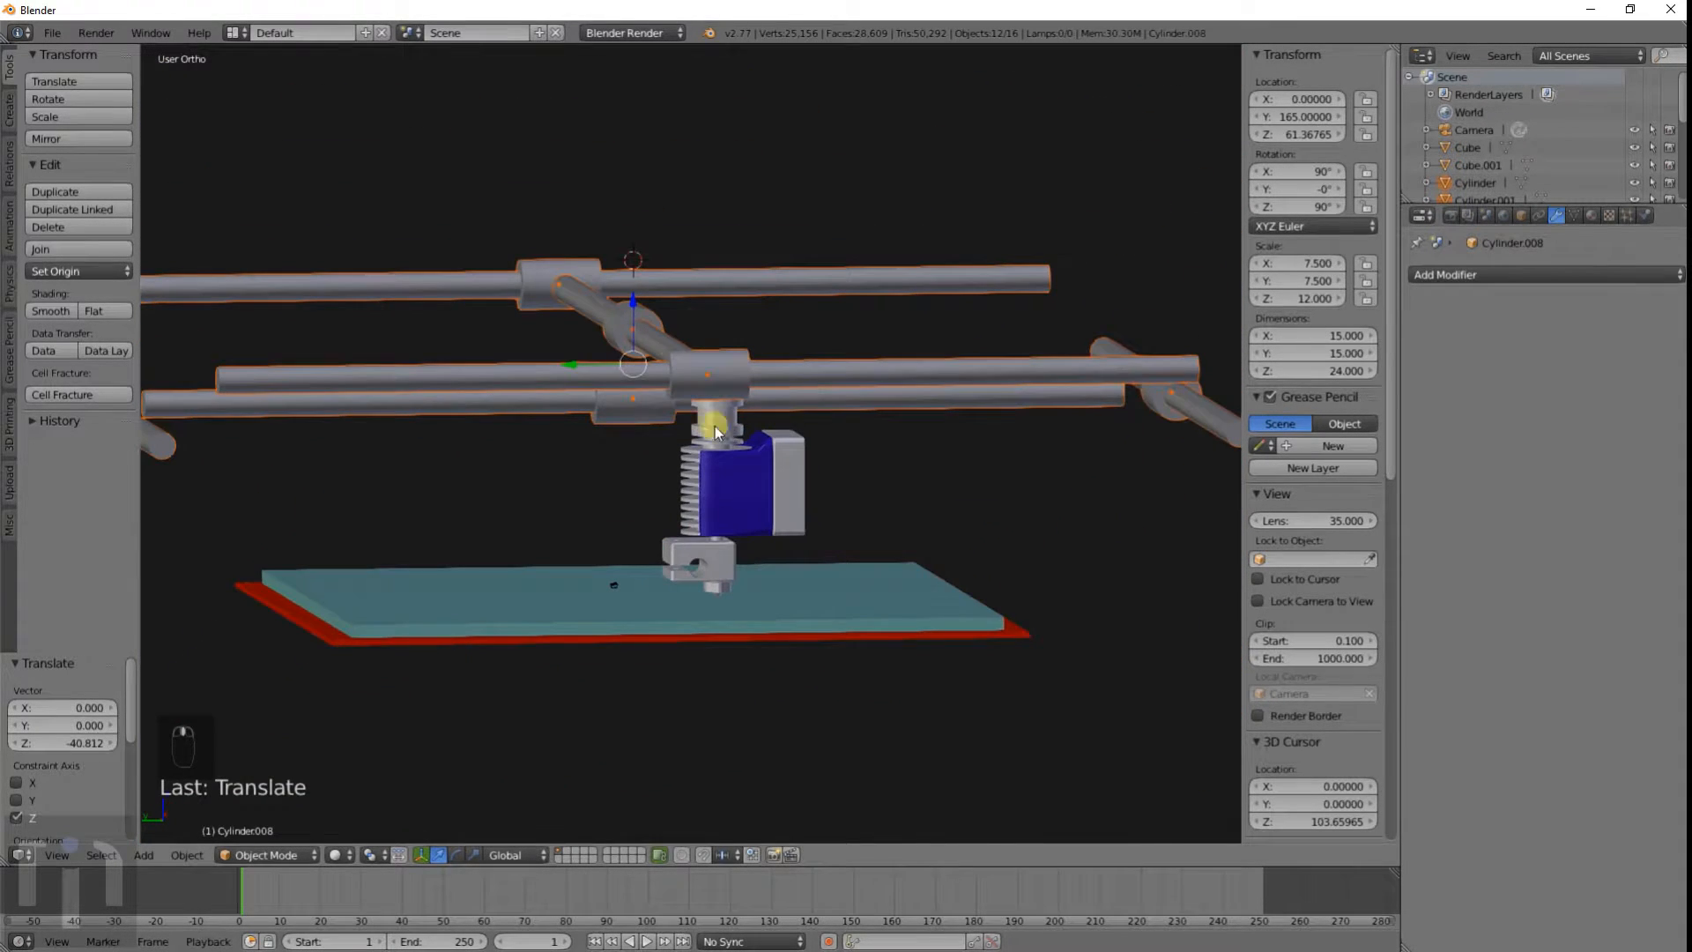
middle_click_drag(668, 332, 627, 464)
scroll(627, 463, "up", 3)
middle_click_drag(848, 410, 680, 482)
key("a")
Step: Add a cube in top view just outside the gantry's lower-left corner, at about X -137.95, Y -197.94
key("KP_7")
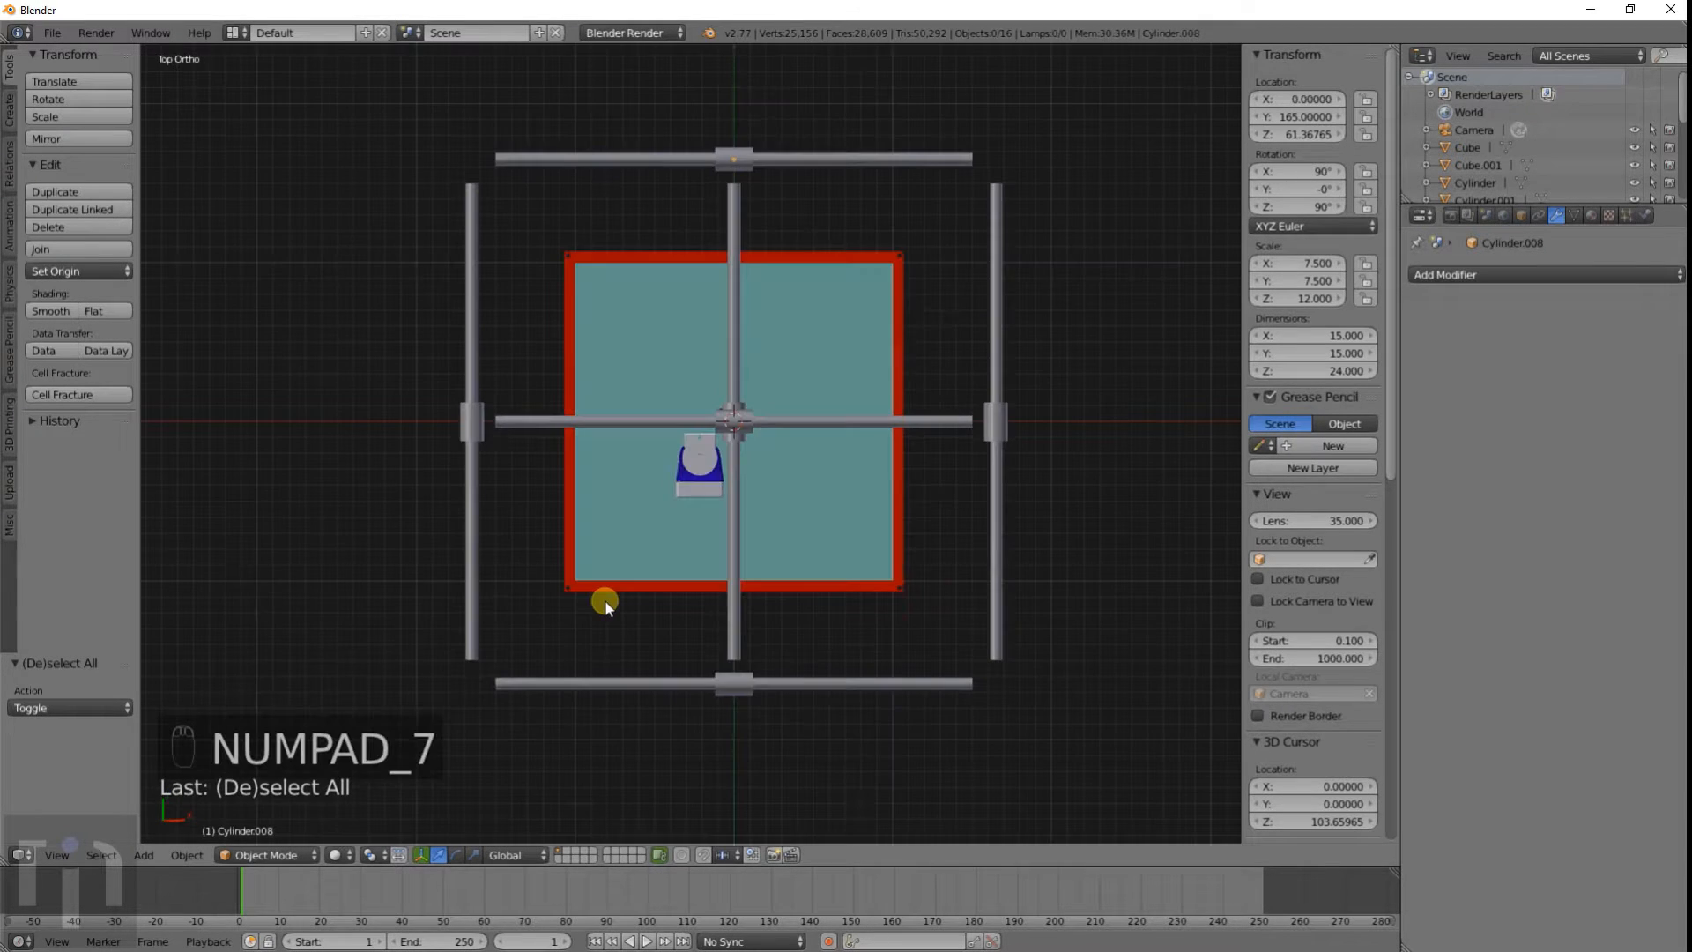
middle_click_drag(552, 600, 714, 393, "shift")
scroll(669, 499, "up", 1)
scroll(851, 420, "up", 2)
scroll(714, 393, "up", 2)
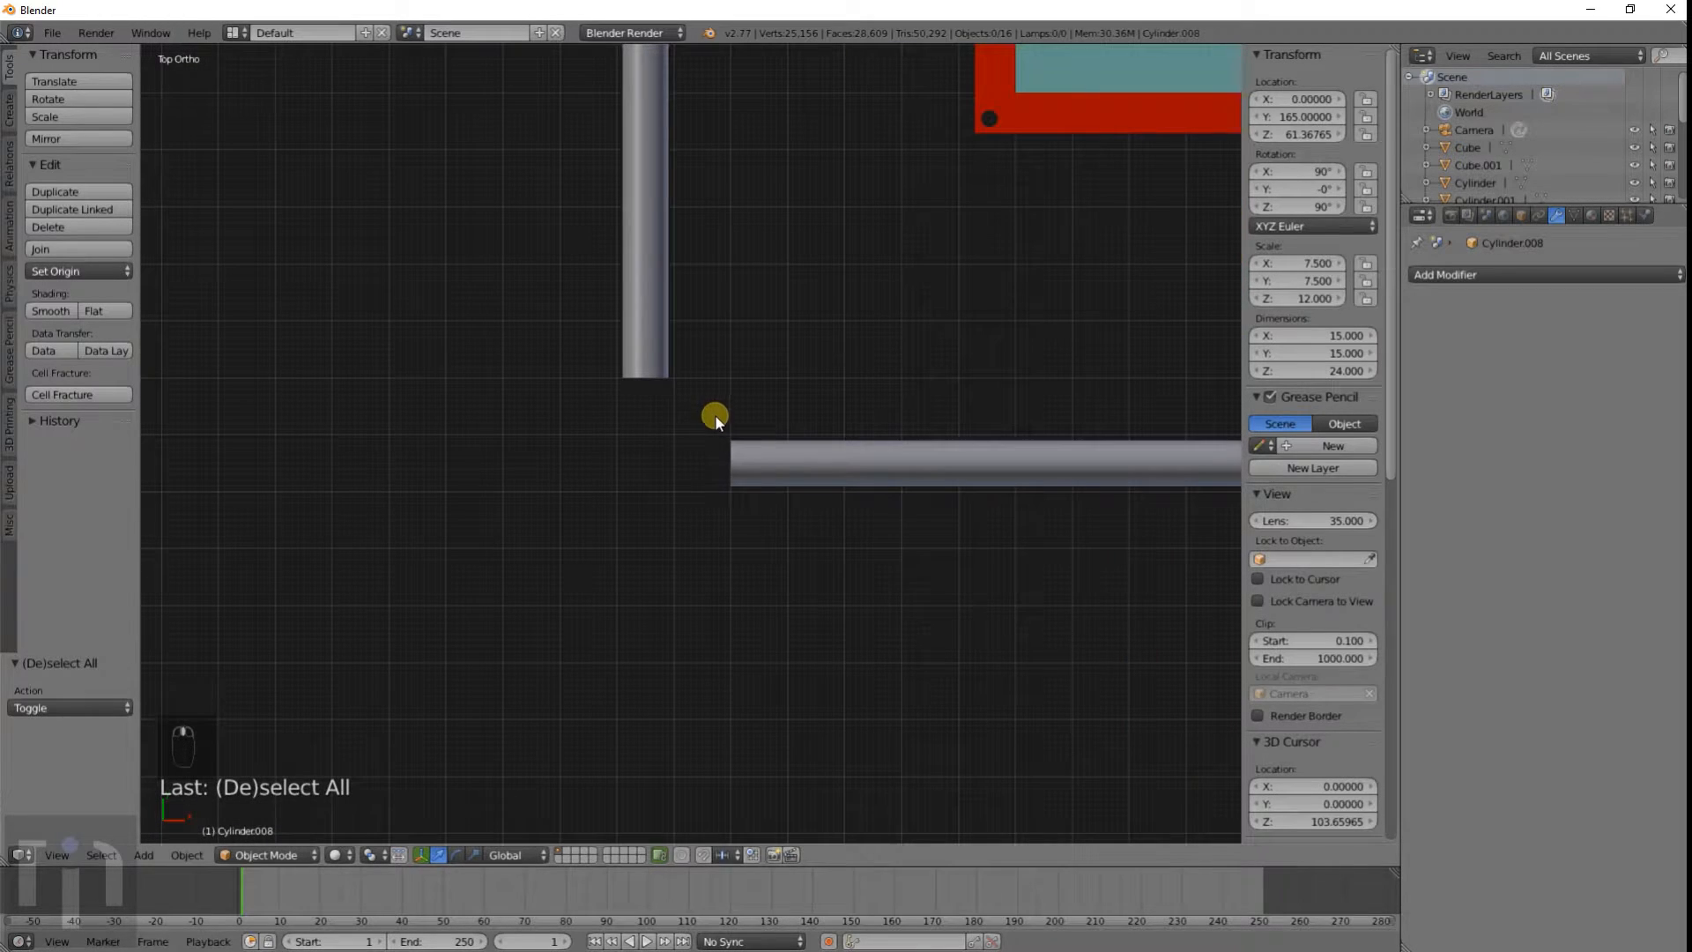
scroll(894, 553, "down", 2)
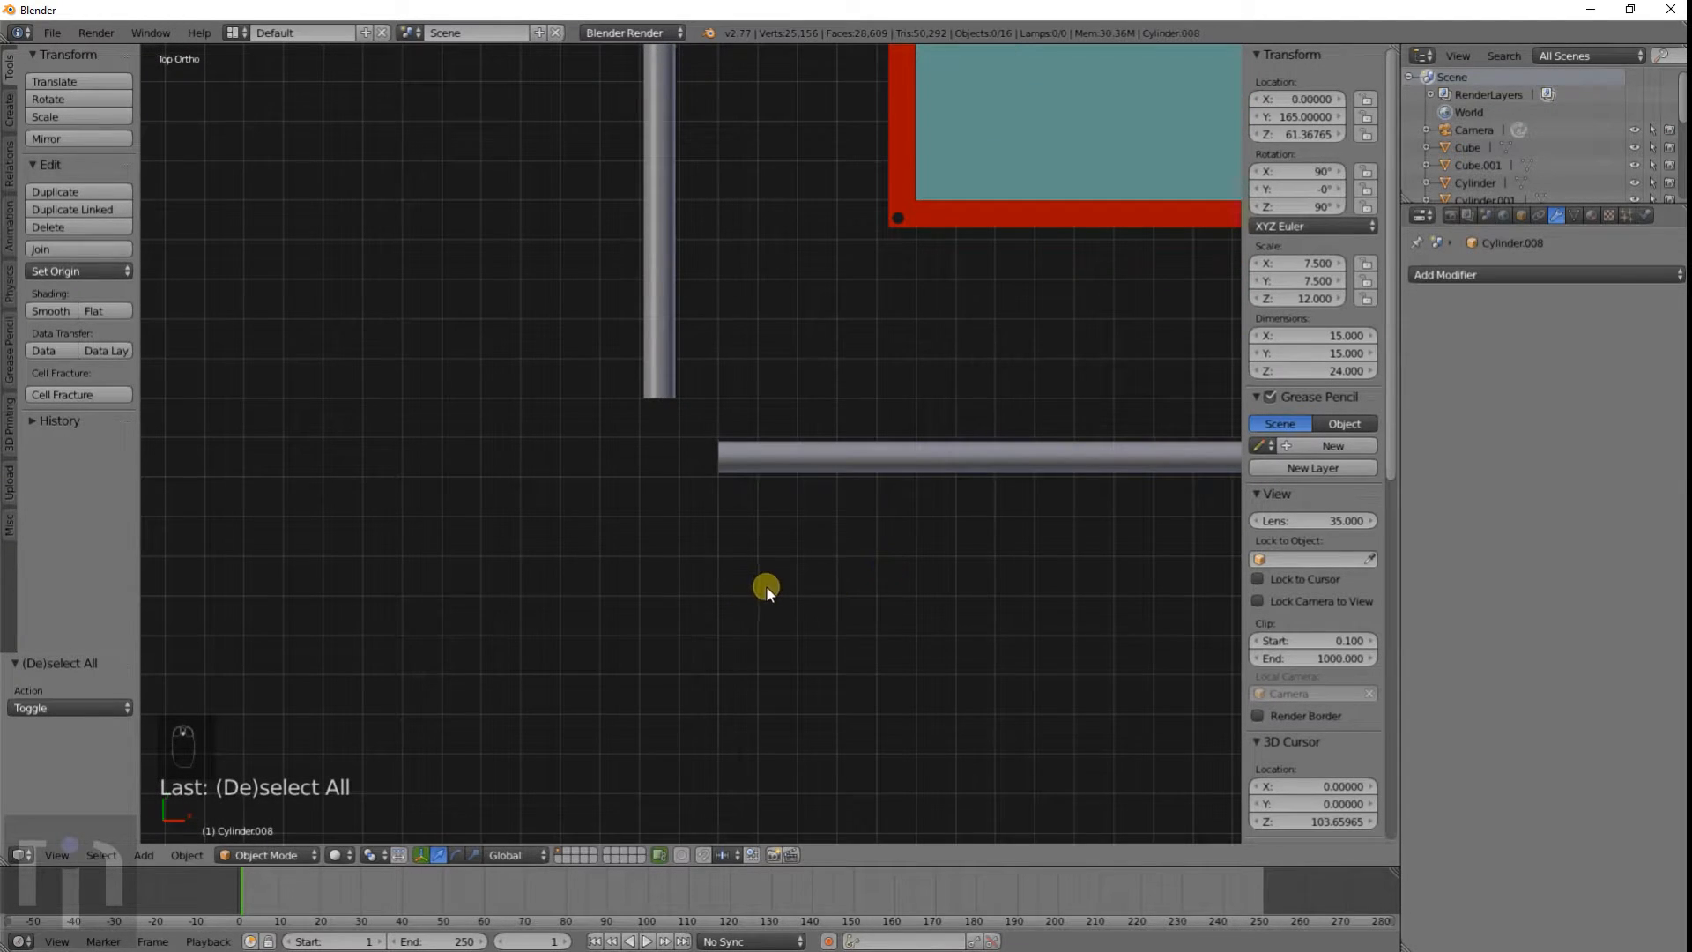
middle_click_drag(811, 608, 755, 539, "shift")
key("shift+a")
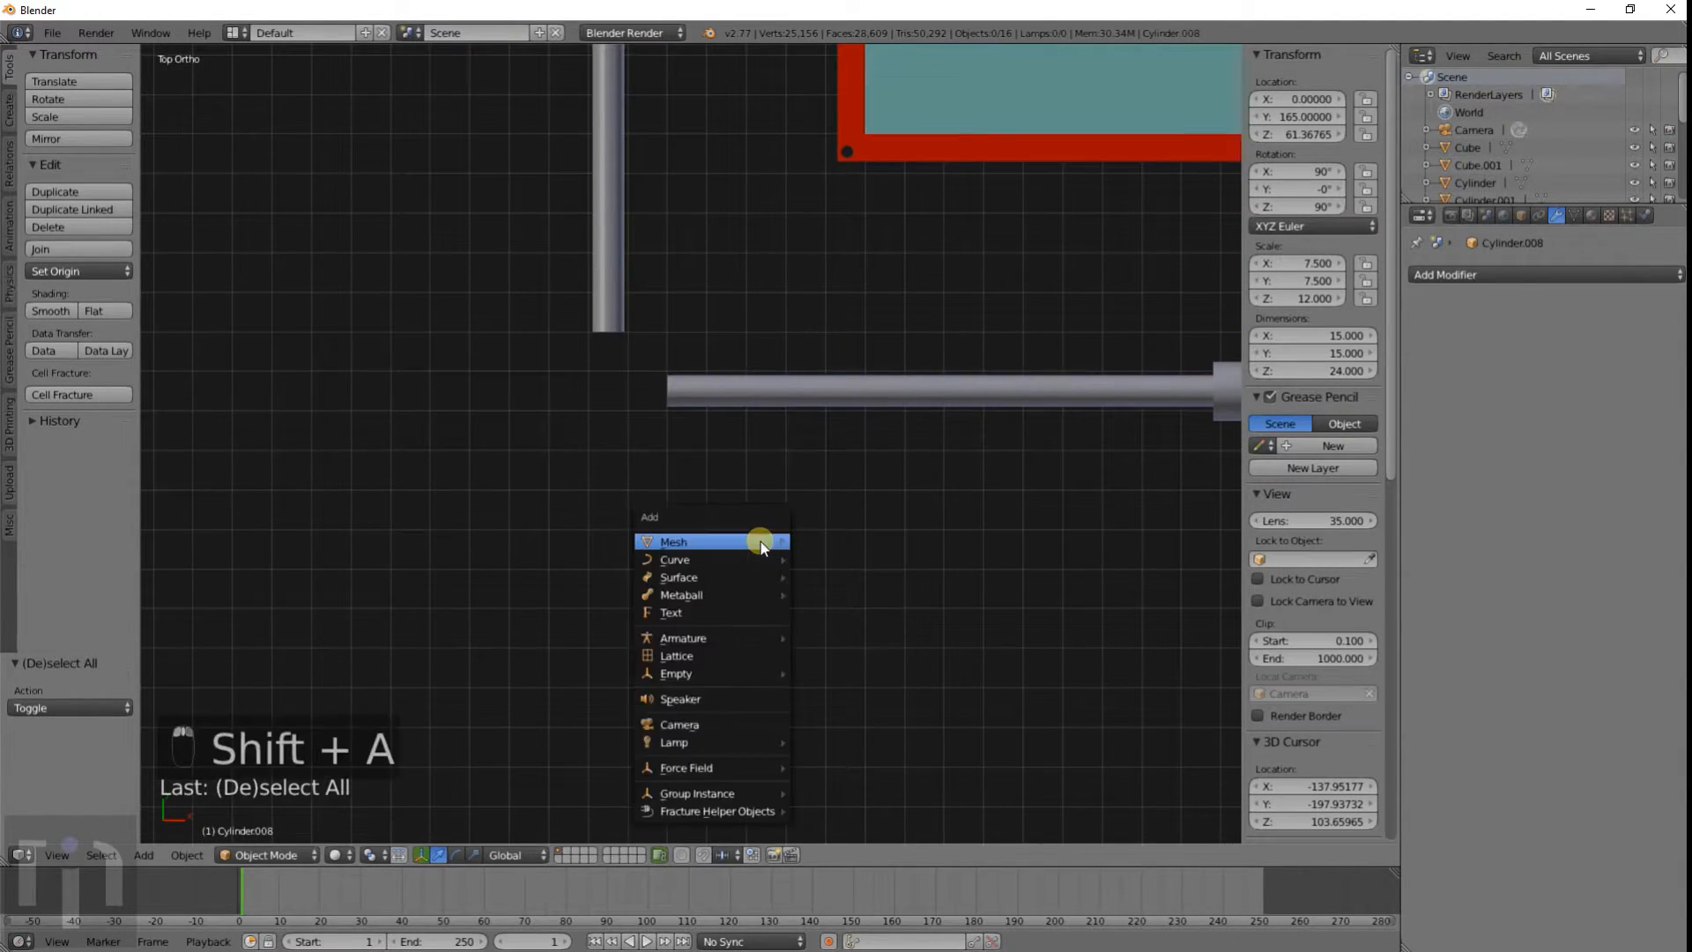
mouse_move(760, 542)
left_click(857, 557)
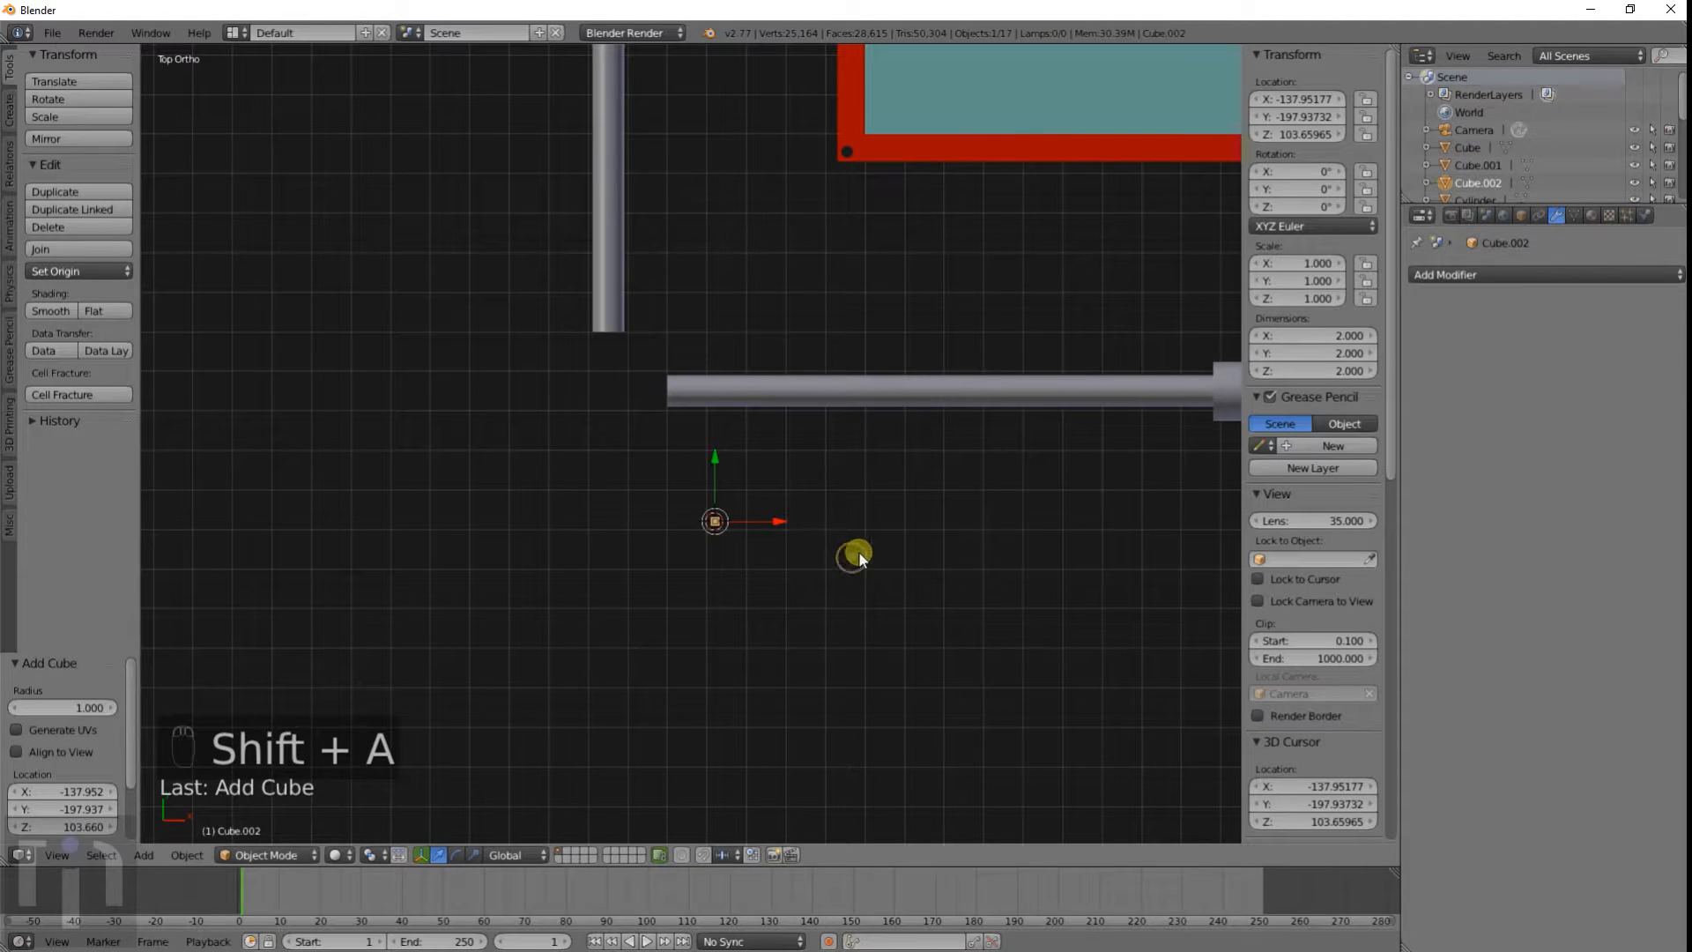
Step: Set the cube's X dimension to .75*25.4 and its Y and Z dimensions to 19.05
left_click(1319, 335)
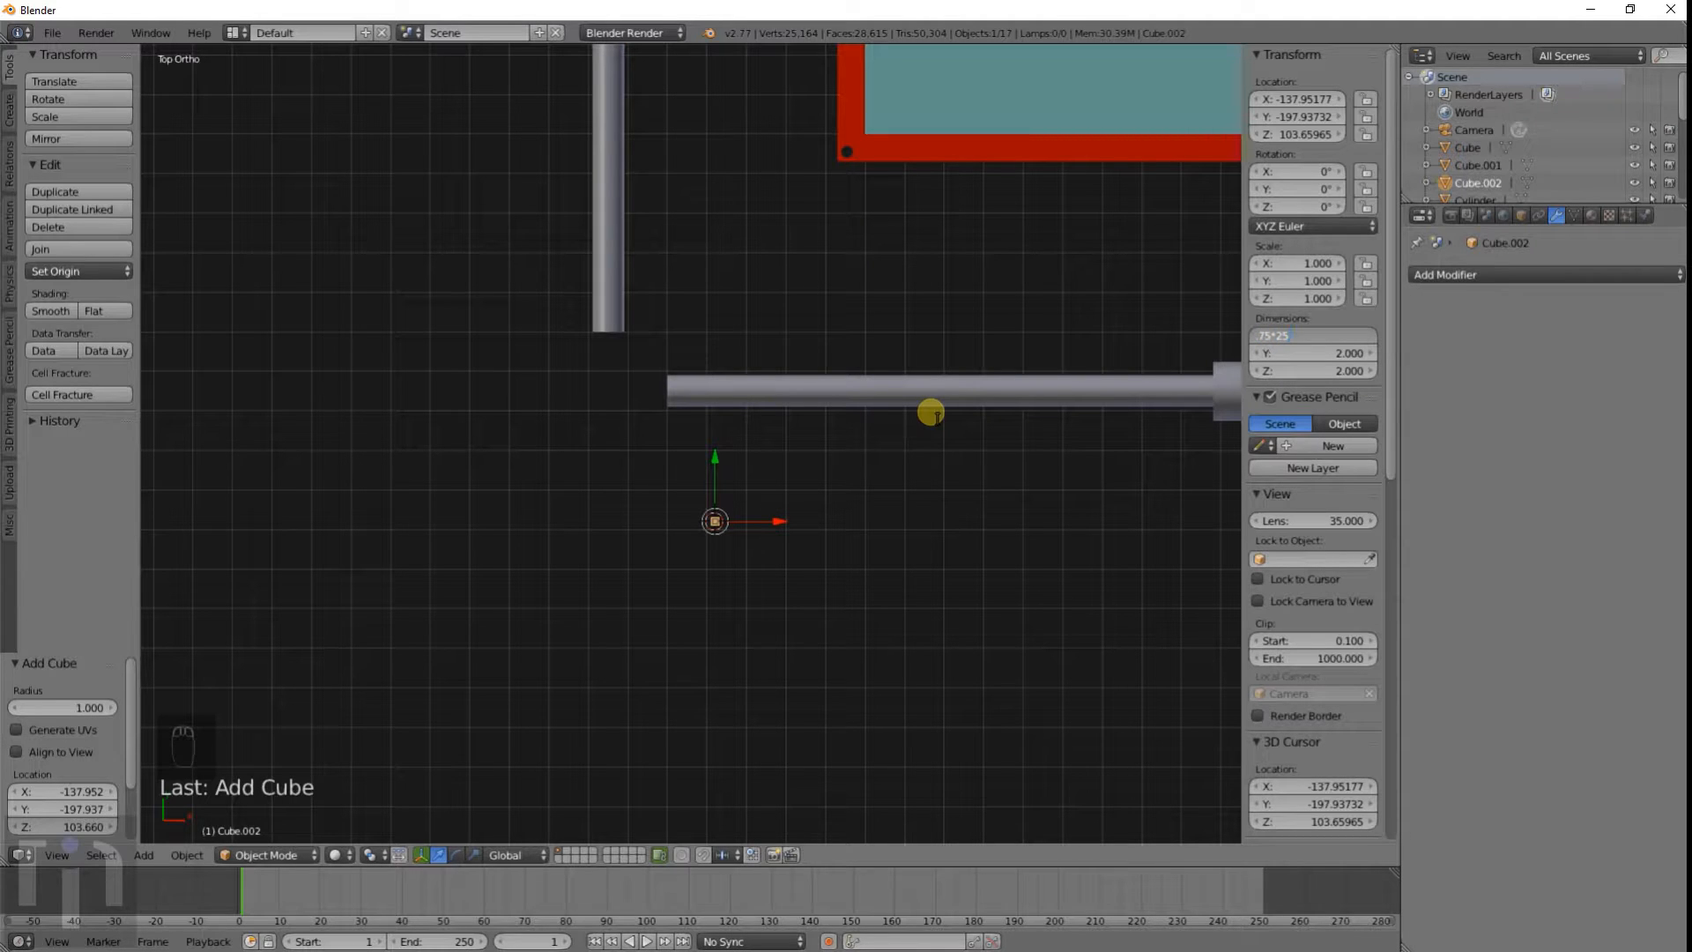
type(".75*25.4")
key("Return")
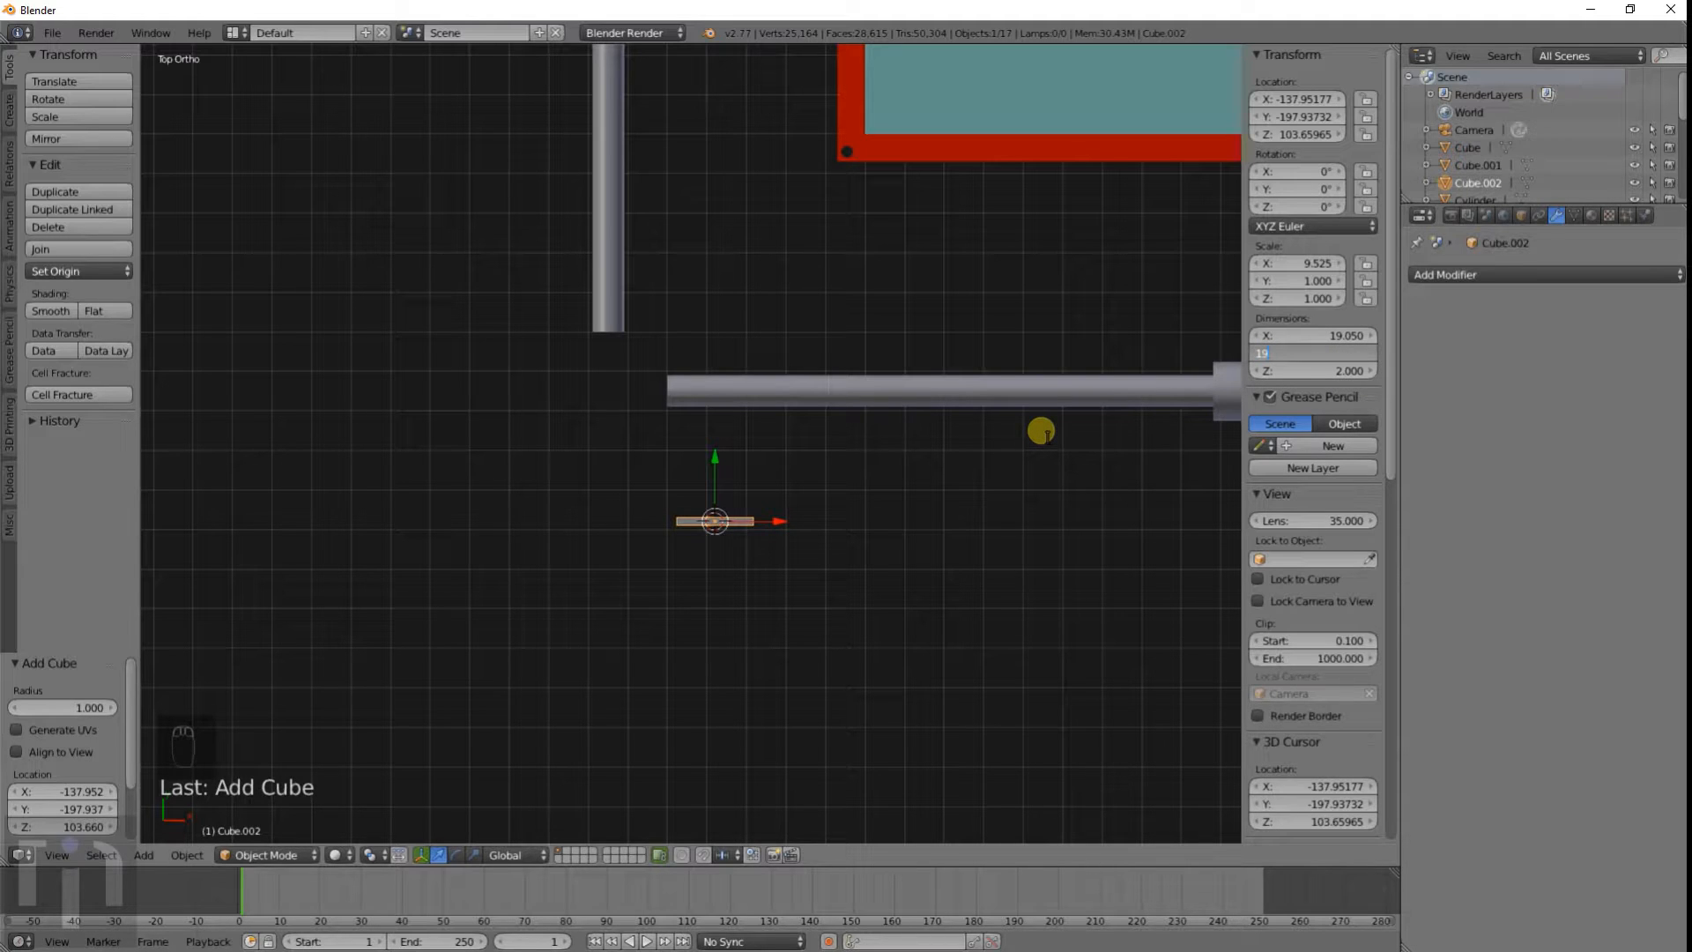
key("Tab")
type("19.05")
key("Return")
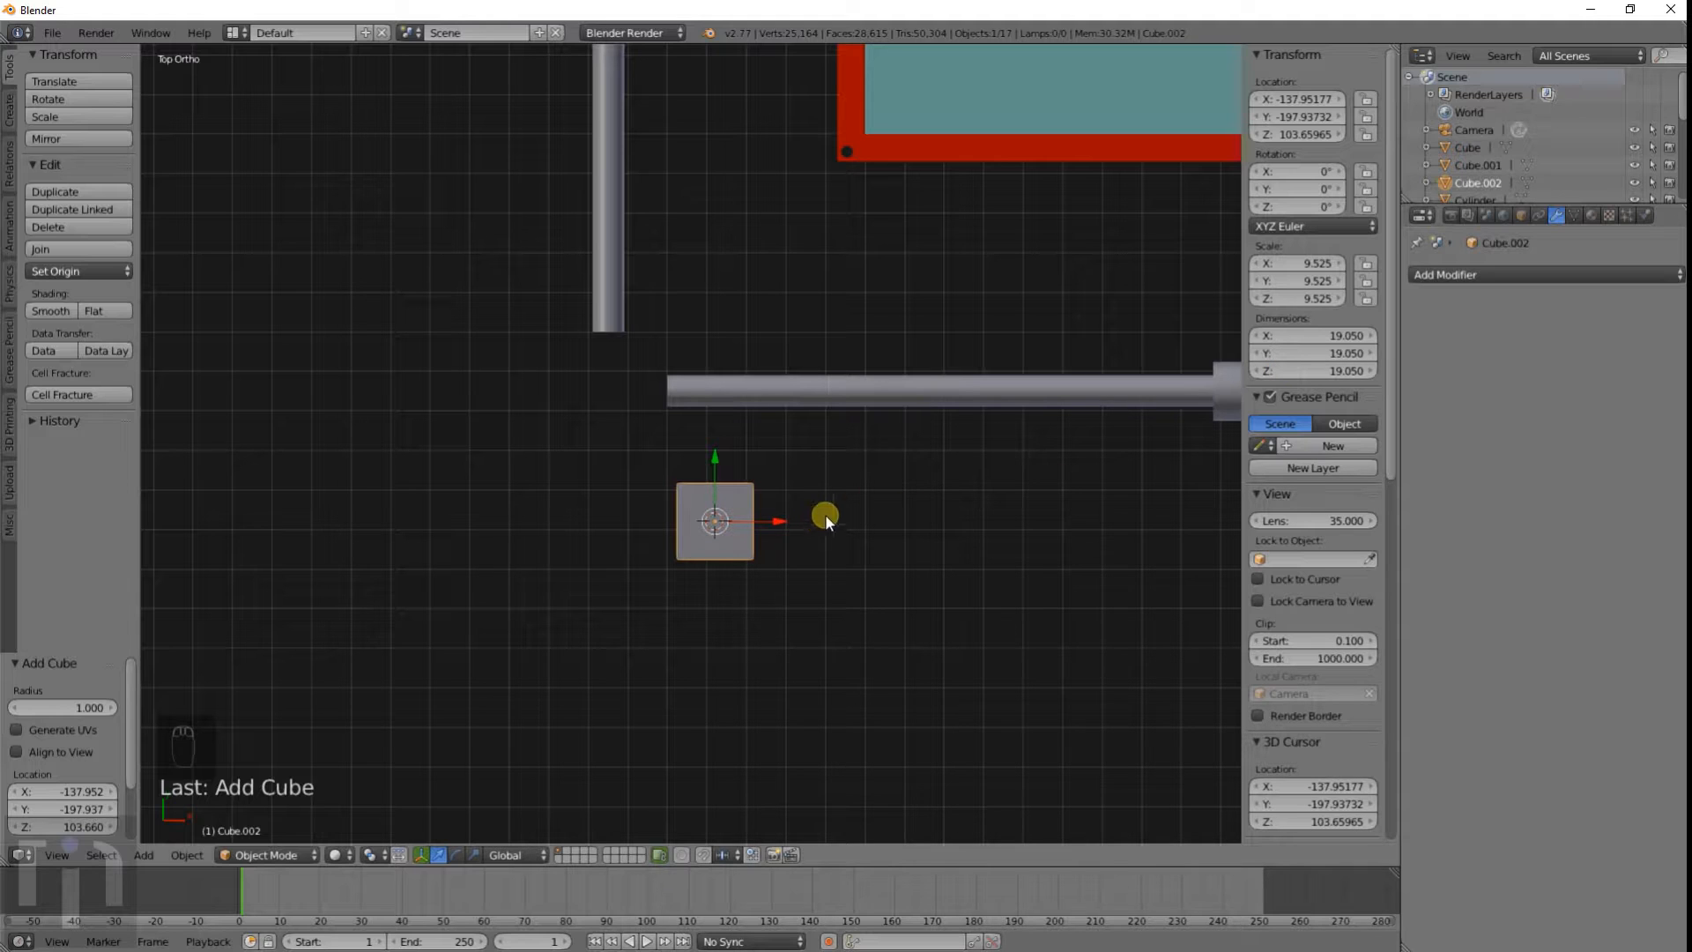
Step: Duplicate the cube in place and set the copy's X, Y and Z dimensions to 3.175 (1/8 inch)
key("shift+d")
left_click(853, 500)
left_click(1341, 335)
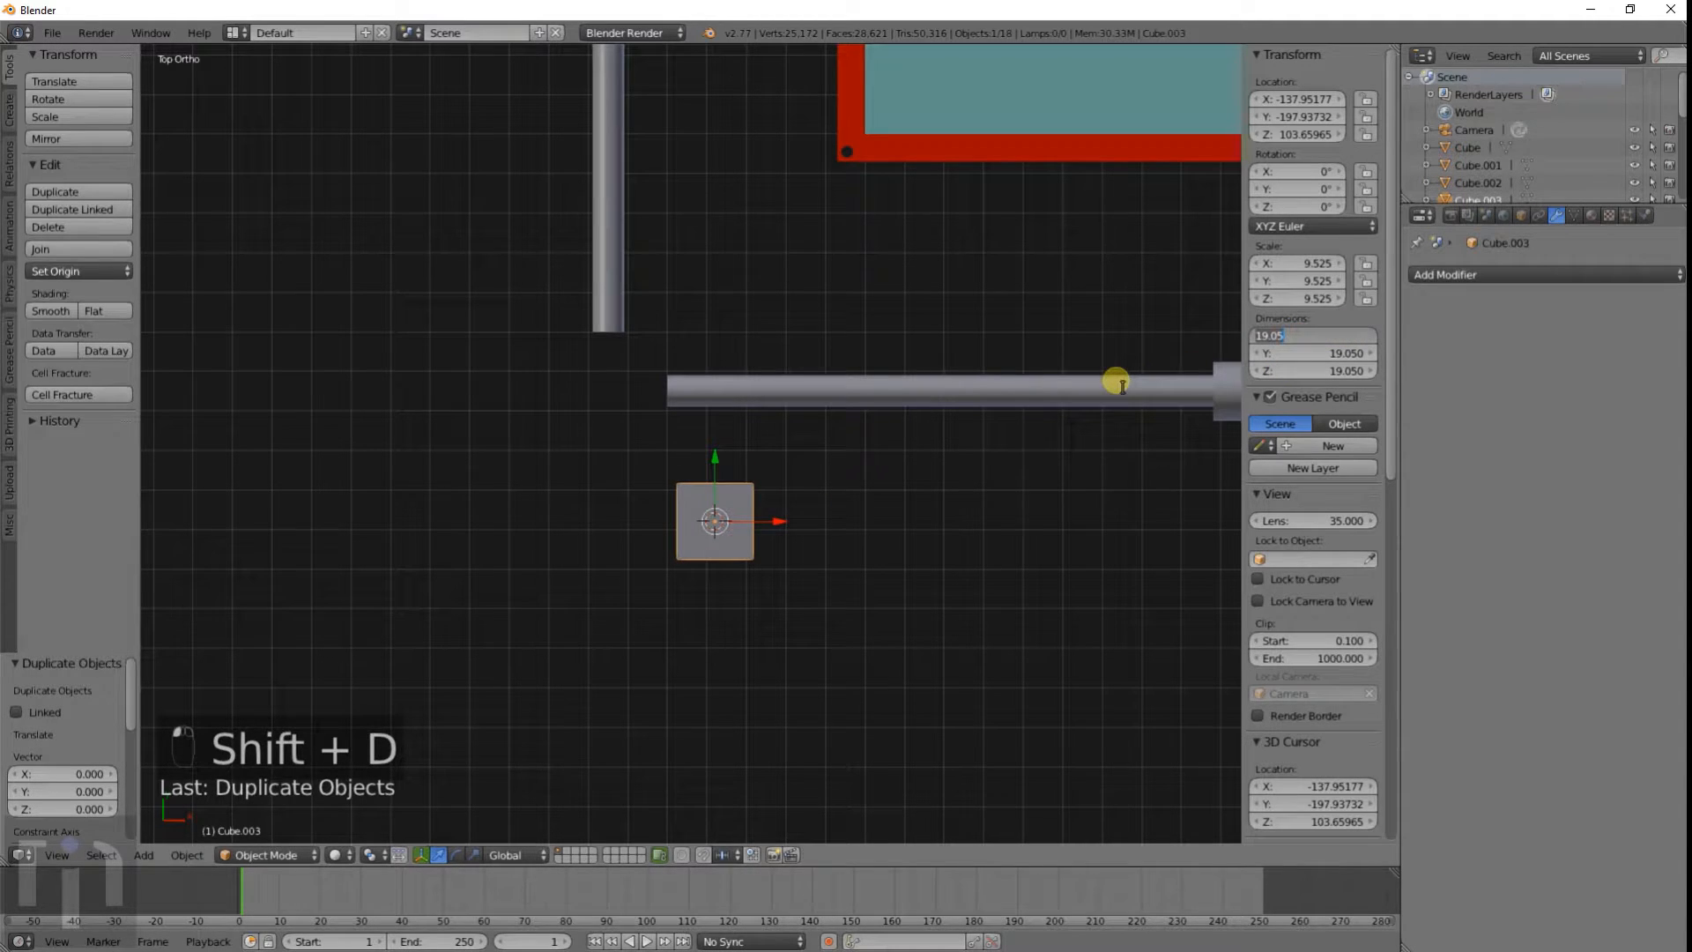
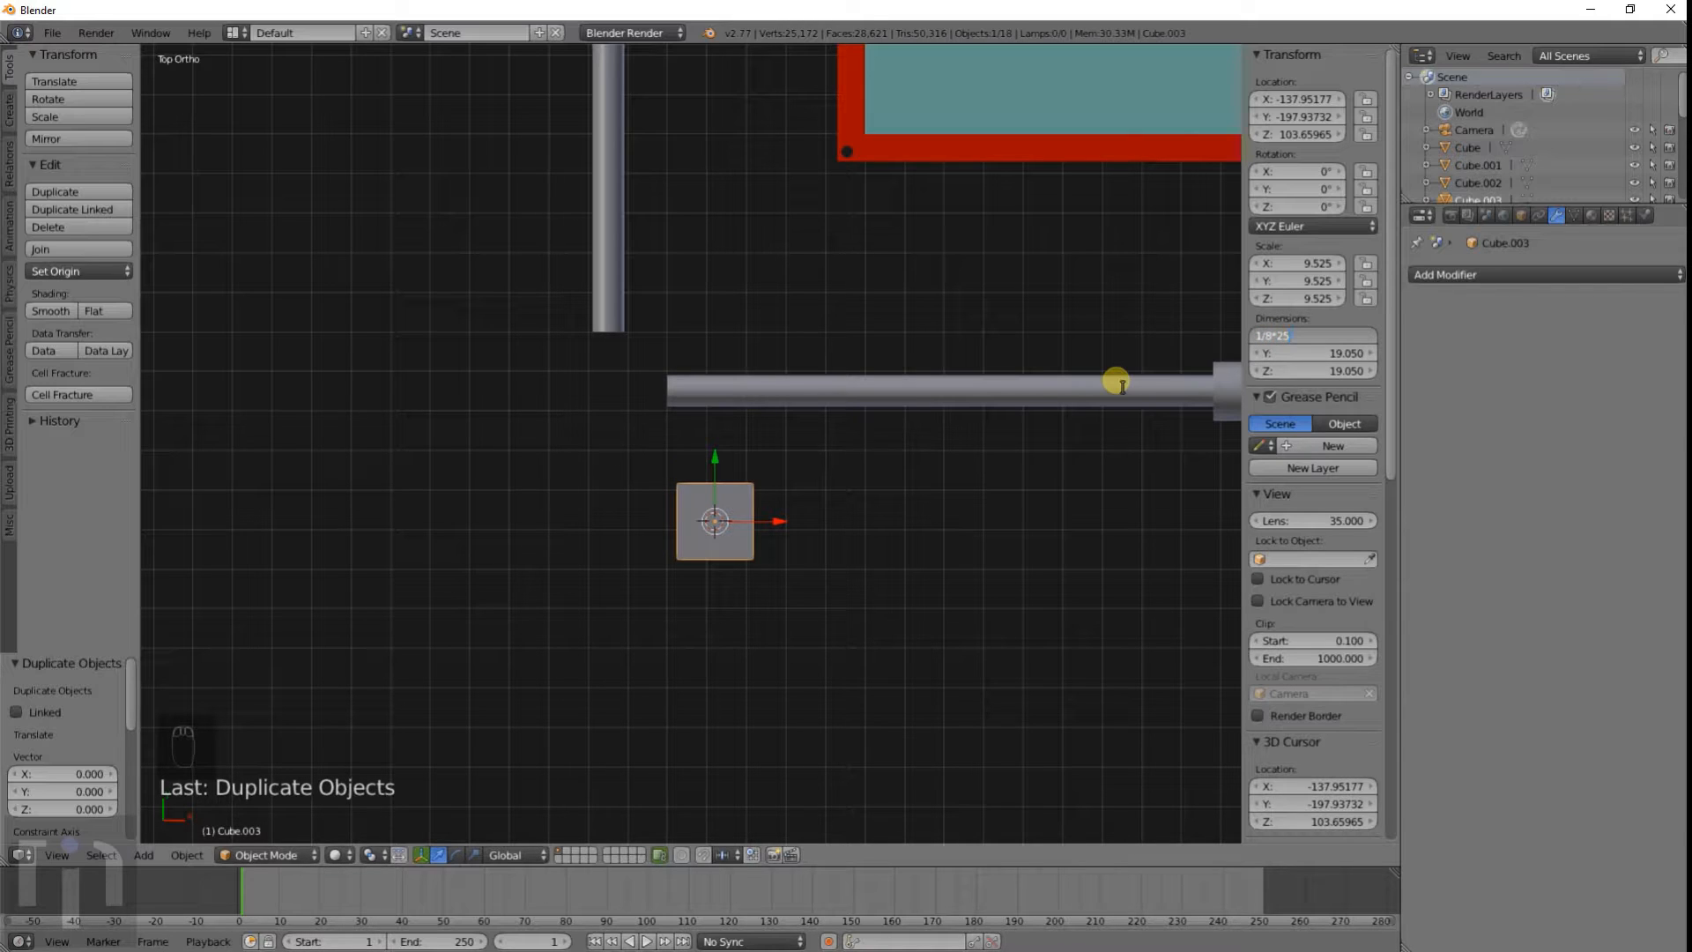
key("Return")
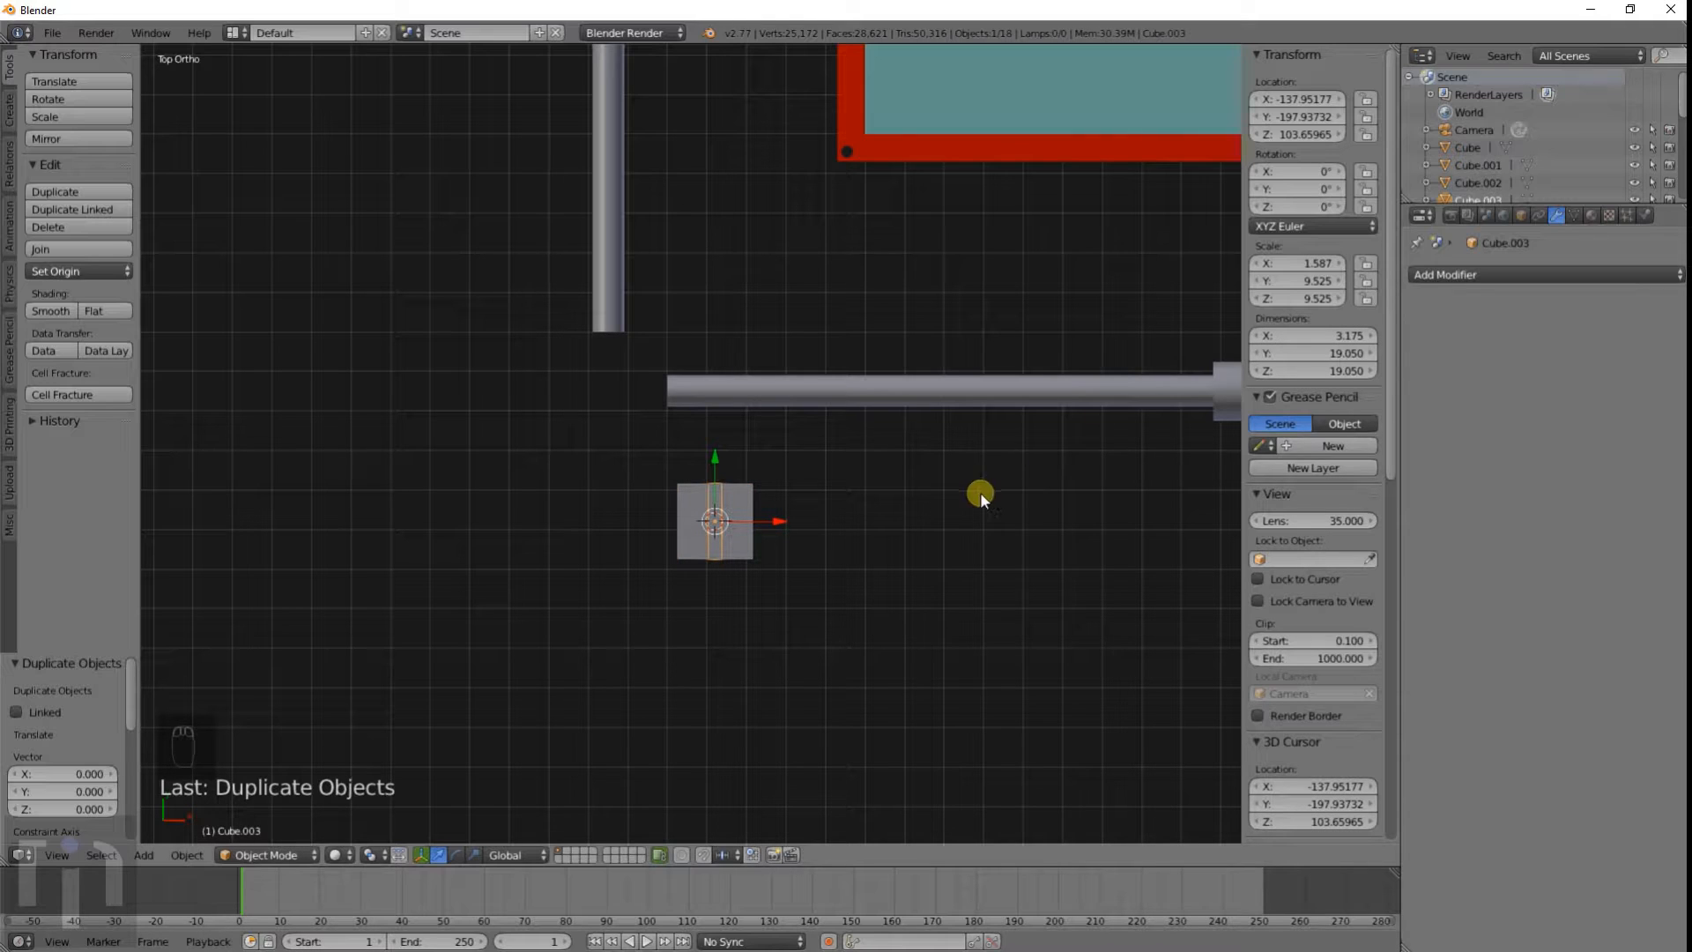
left_click(1291, 353)
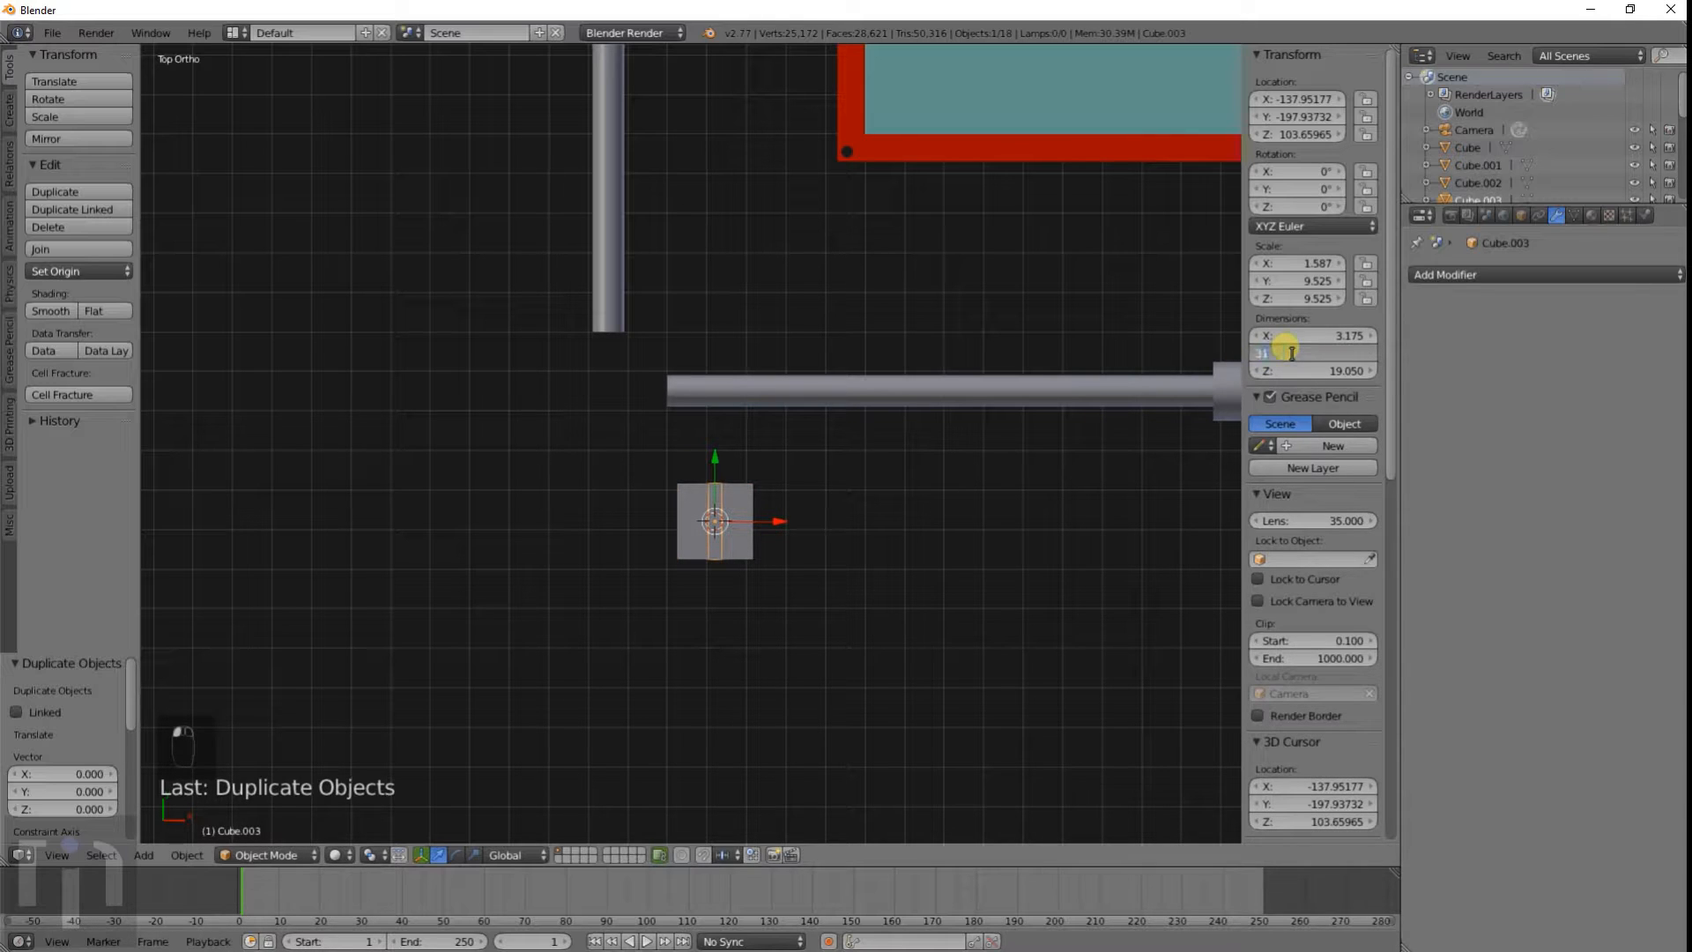
type("3.175")
key("Tab")
type("3")
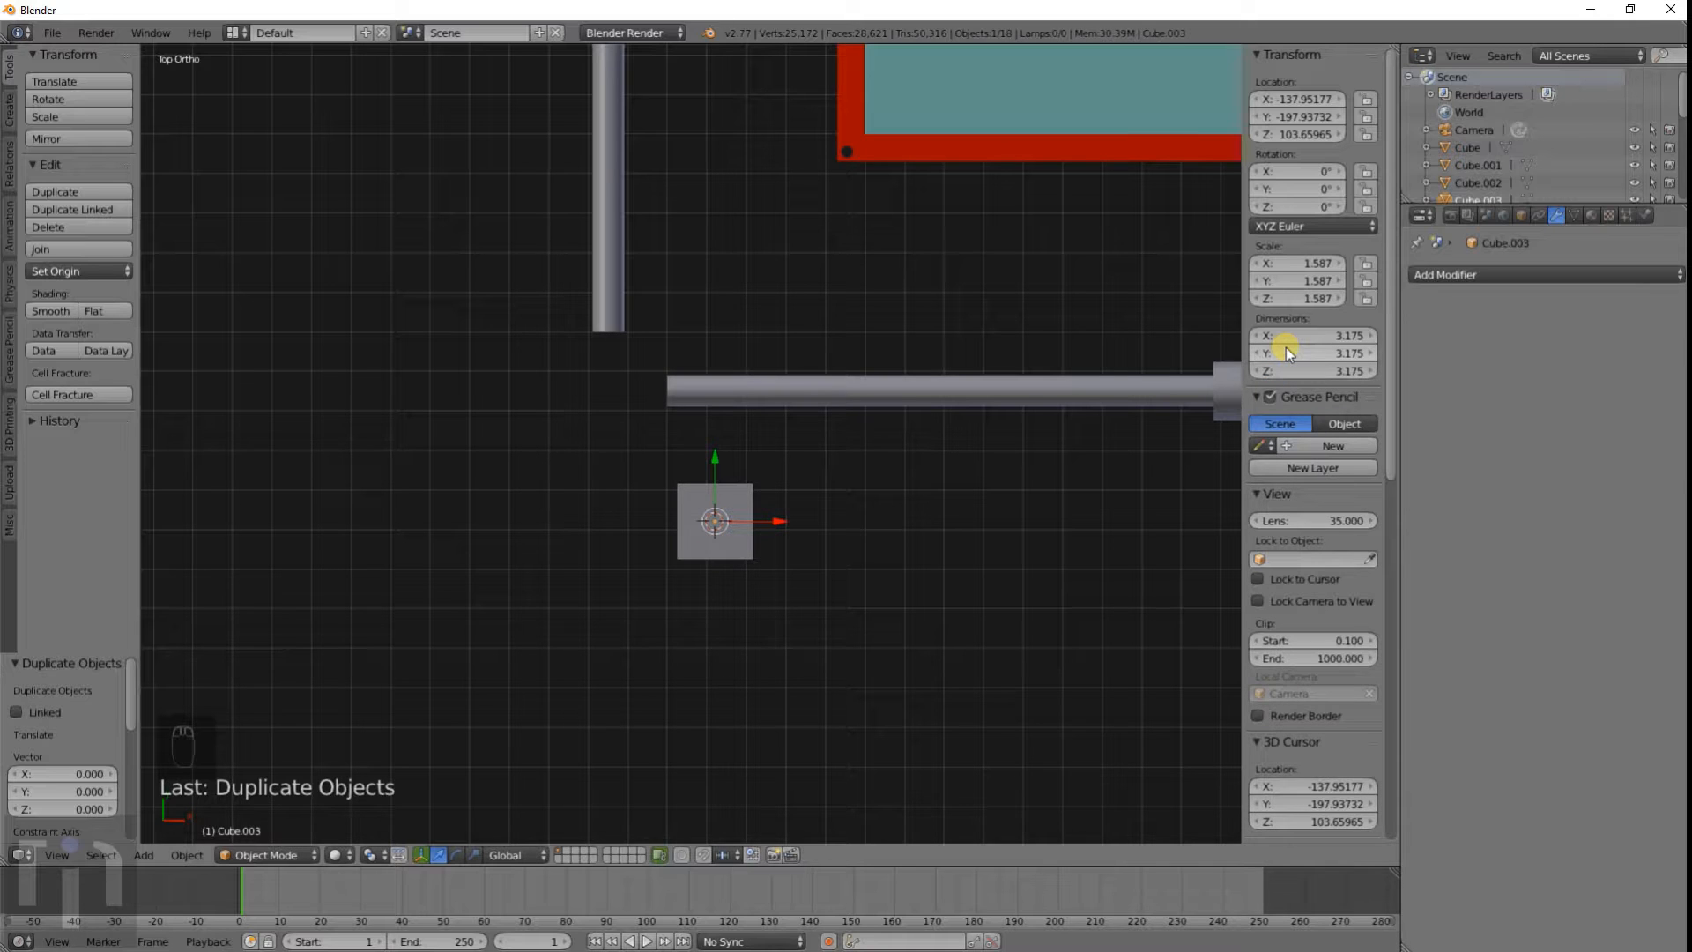
Step: Show the model as wireframe and move the small cube about -7.96 on X and Y to the large cube's lower-left corner
type("z")
scroll(776, 566, "up", 5)
middle_click_drag(759, 573, 791, 342, "shift")
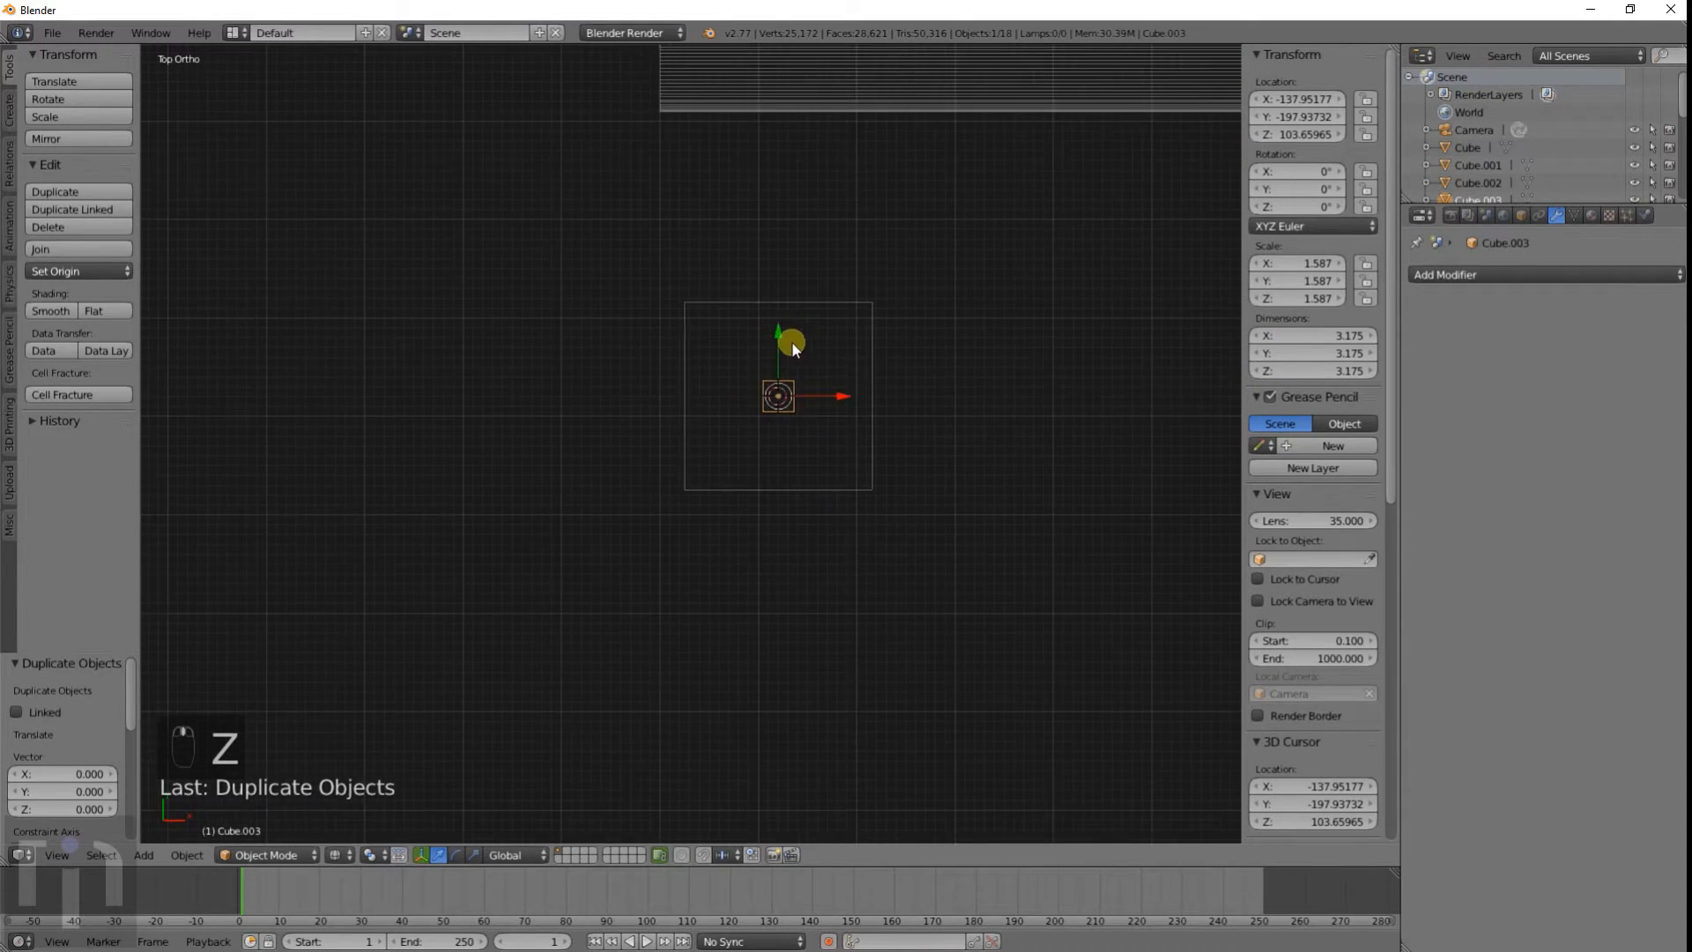
scroll(791, 343, "down", 5)
key("g")
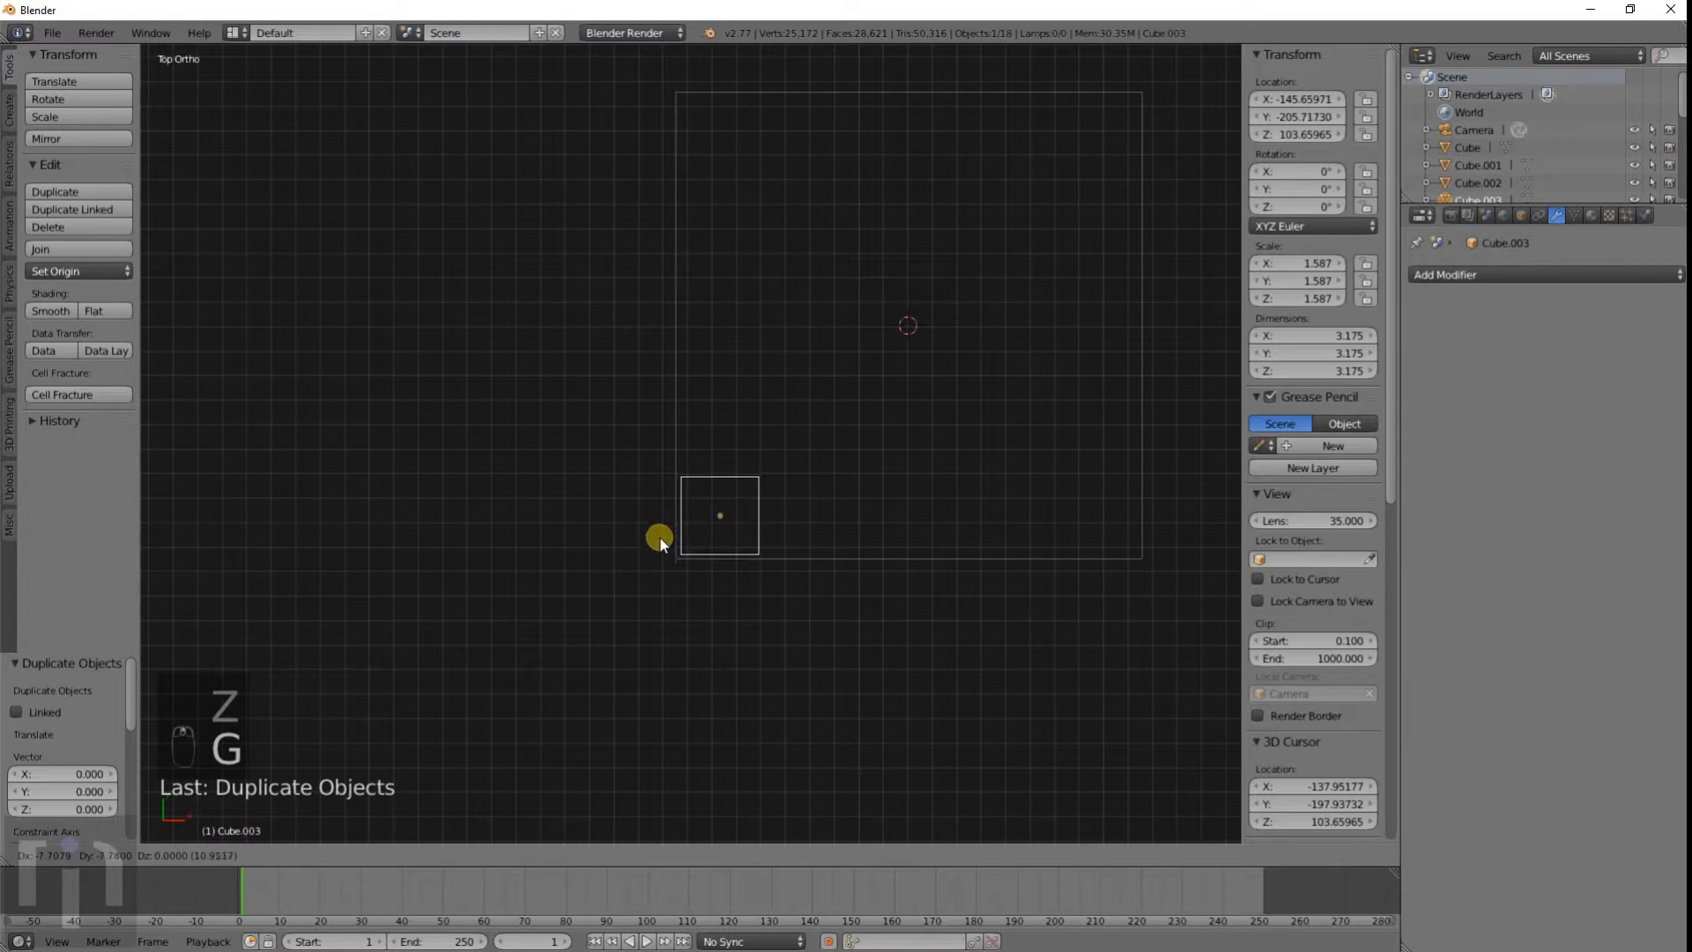
left_click(653, 538)
Step: Nudge the small cube by about 0.023 on X and Y to align its outer edges with the large cube's lower-left corner
middle_click_drag(715, 573, 739, 522, "shift")
scroll(739, 521, "up", 6)
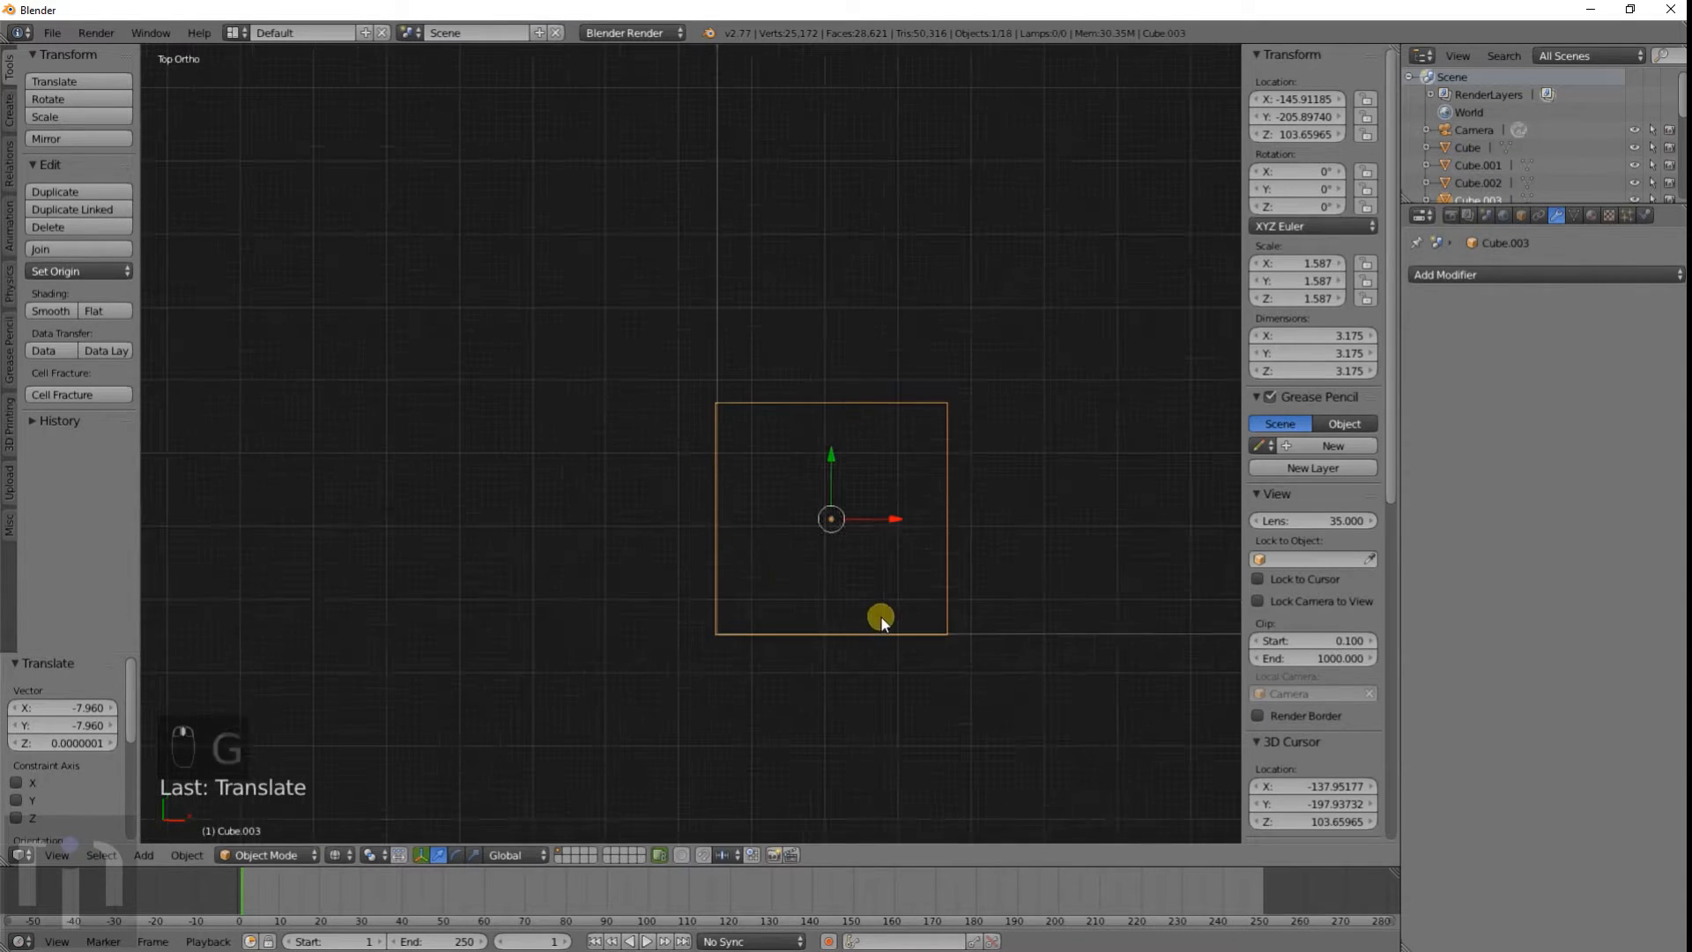
scroll(880, 615, "up", 2)
middle_click_drag(915, 557, 812, 341, "shift")
scroll(775, 442, "up", 6)
middle_click_drag(680, 430, 789, 315, "shift")
scroll(789, 316, "up", 5)
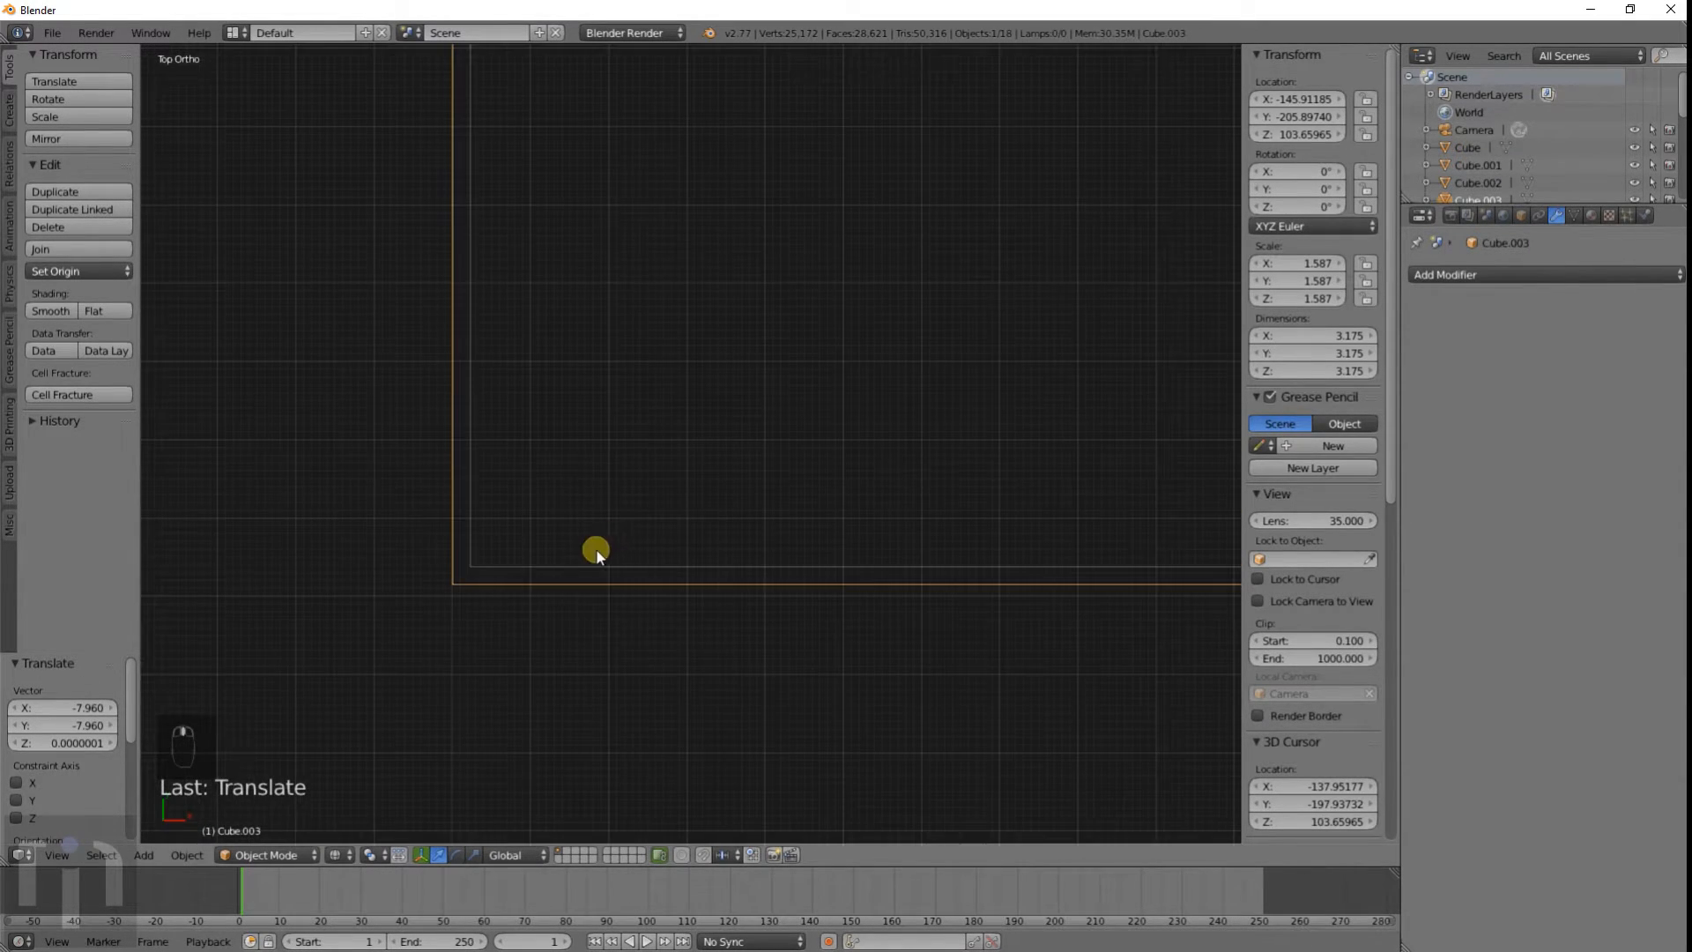
scroll(737, 446, "up", 4)
middle_click_drag(596, 548, 796, 409, "shift")
scroll(797, 409, "up", 6)
scroll(797, 409, "up", 4)
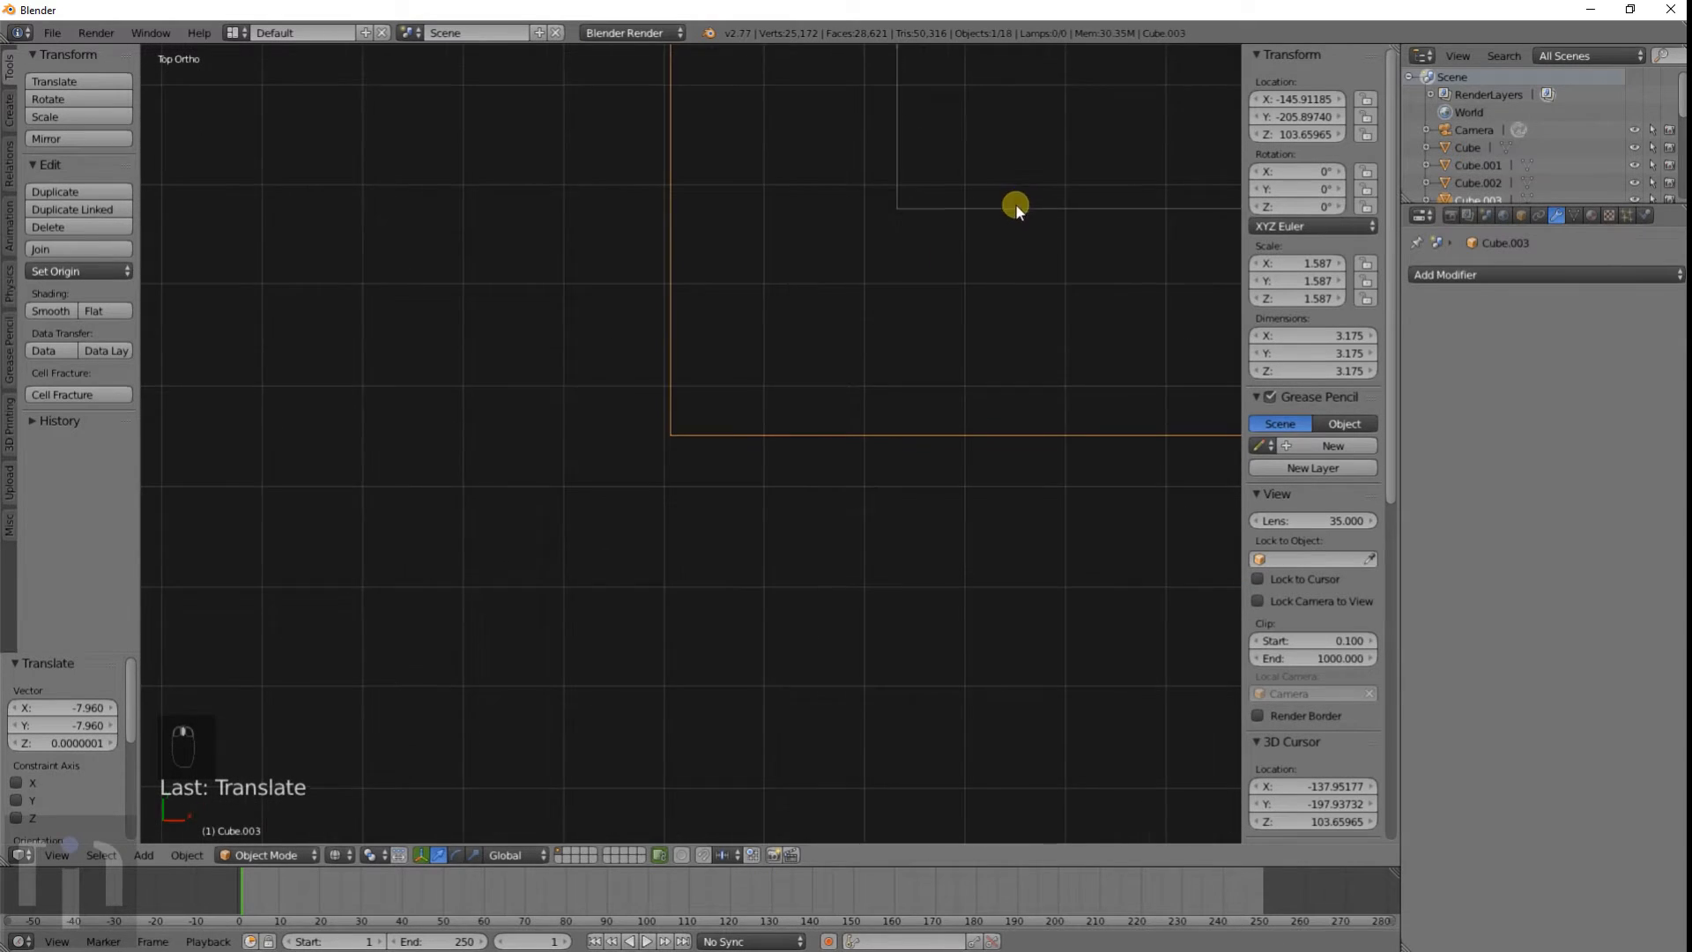
middle_click_drag(1013, 200, 694, 527, "shift")
scroll(694, 527, "up", 5)
key("g")
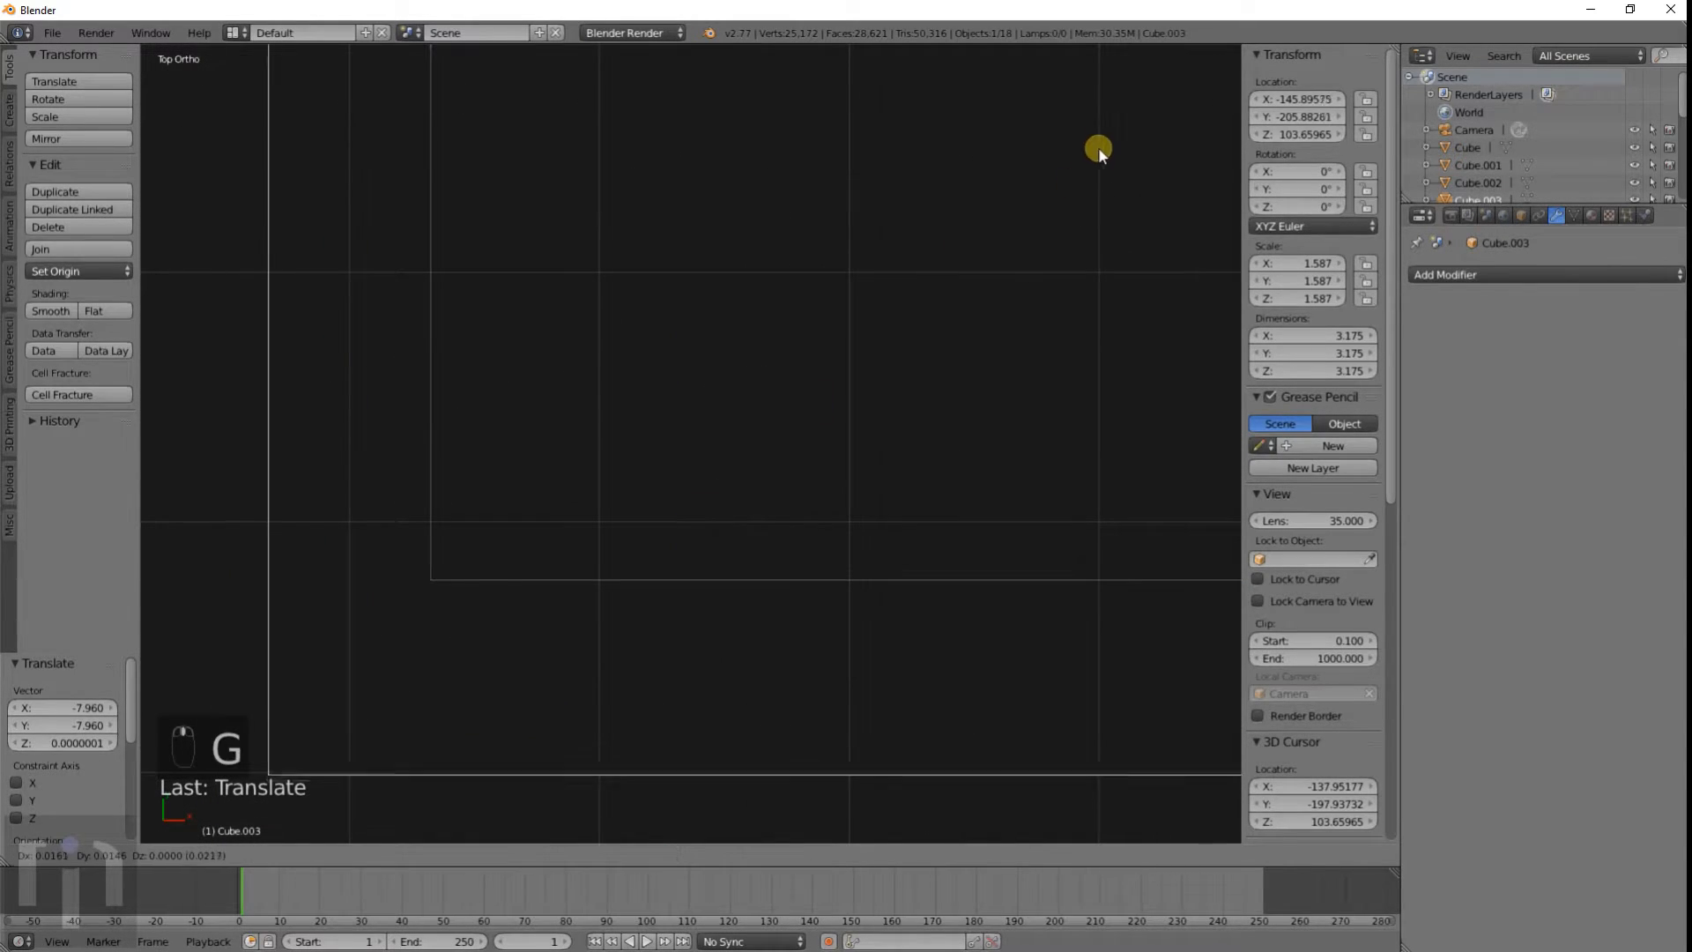
left_click(838, 409)
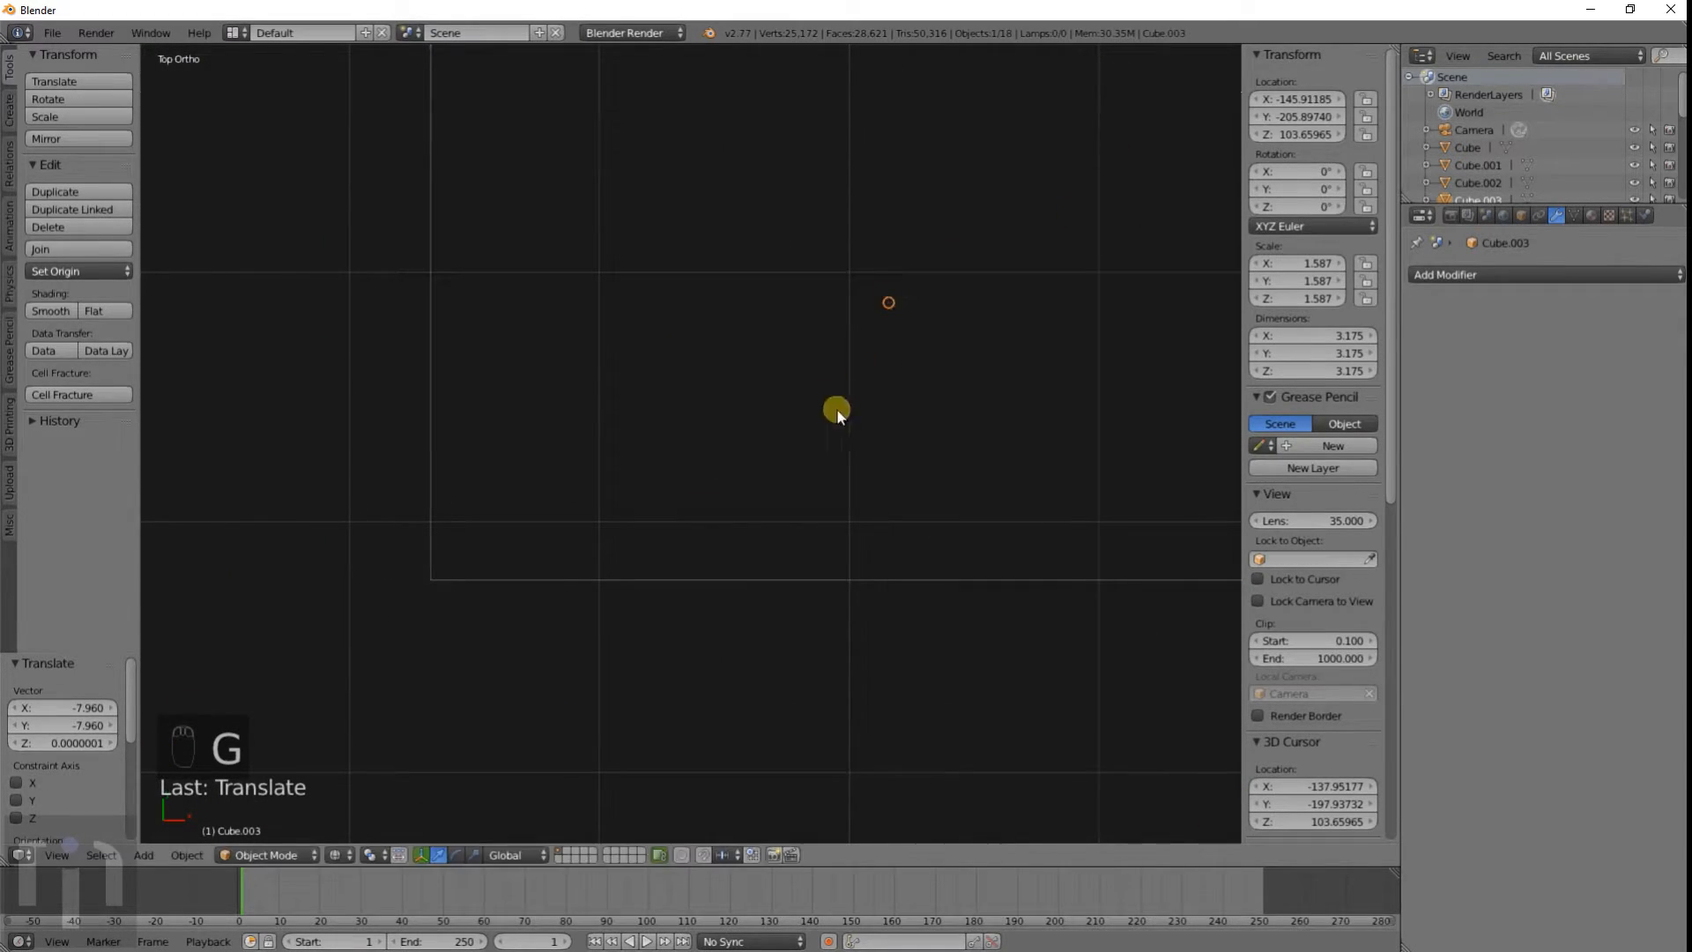
scroll(807, 441, "down", 4)
key("g")
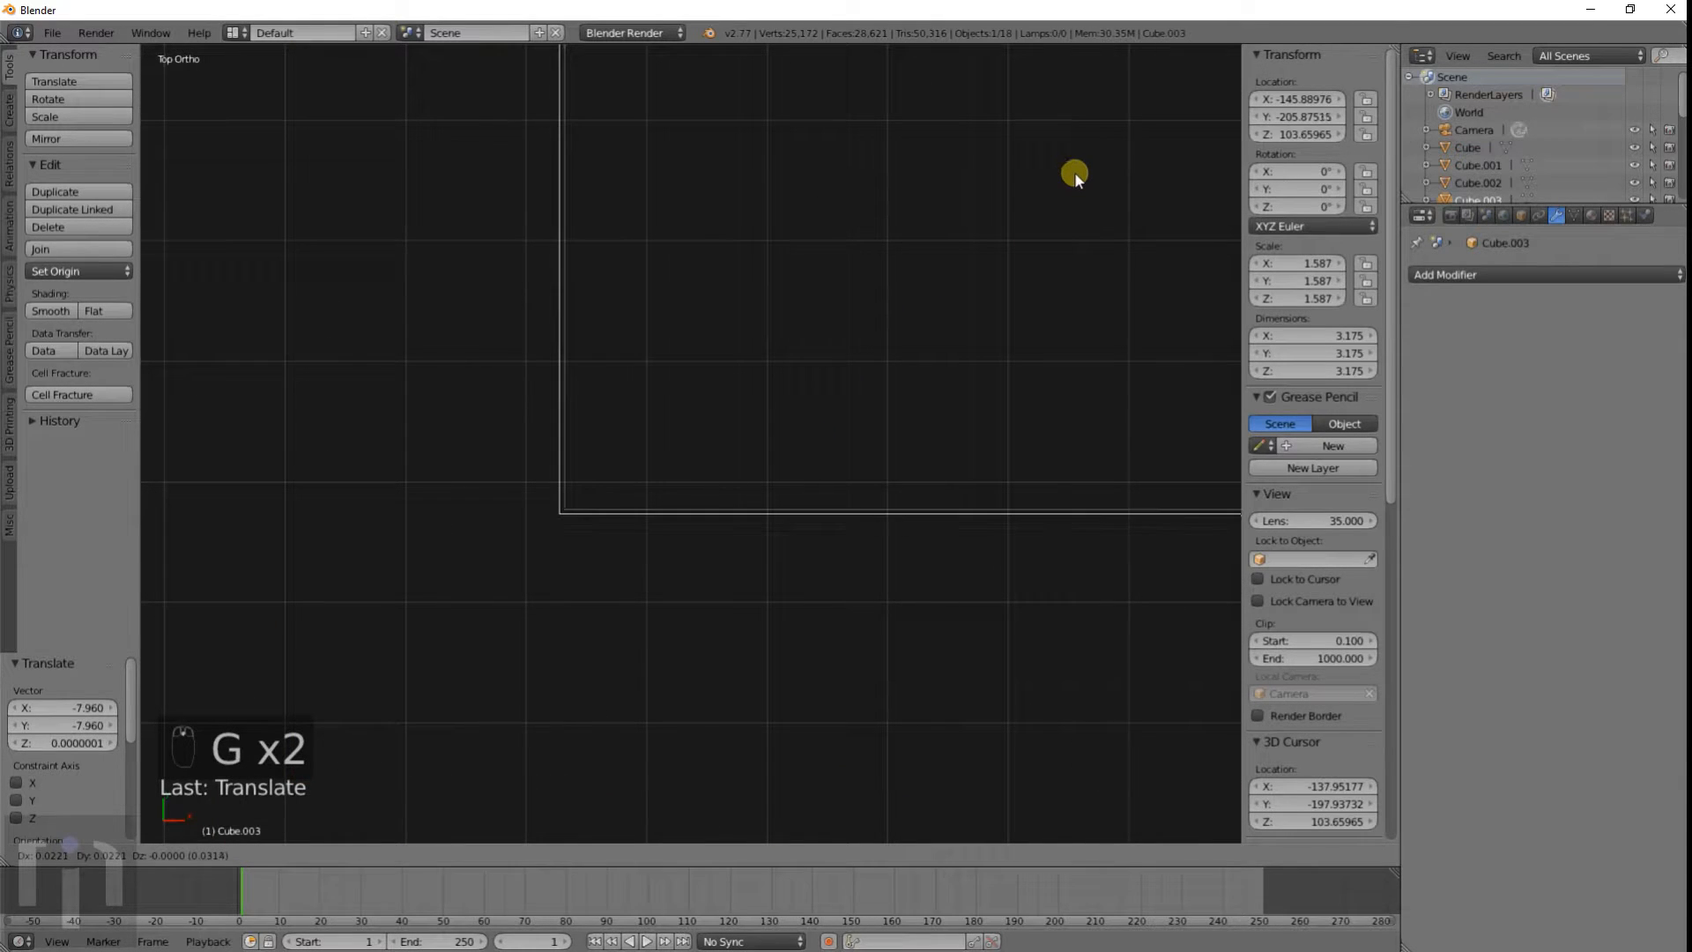
left_click(1080, 166)
Step: Fine-tune the small cube's corner alignment with the large cube by about 0.00005 on X and -0.0001 on Y
scroll(518, 550, "up", 2)
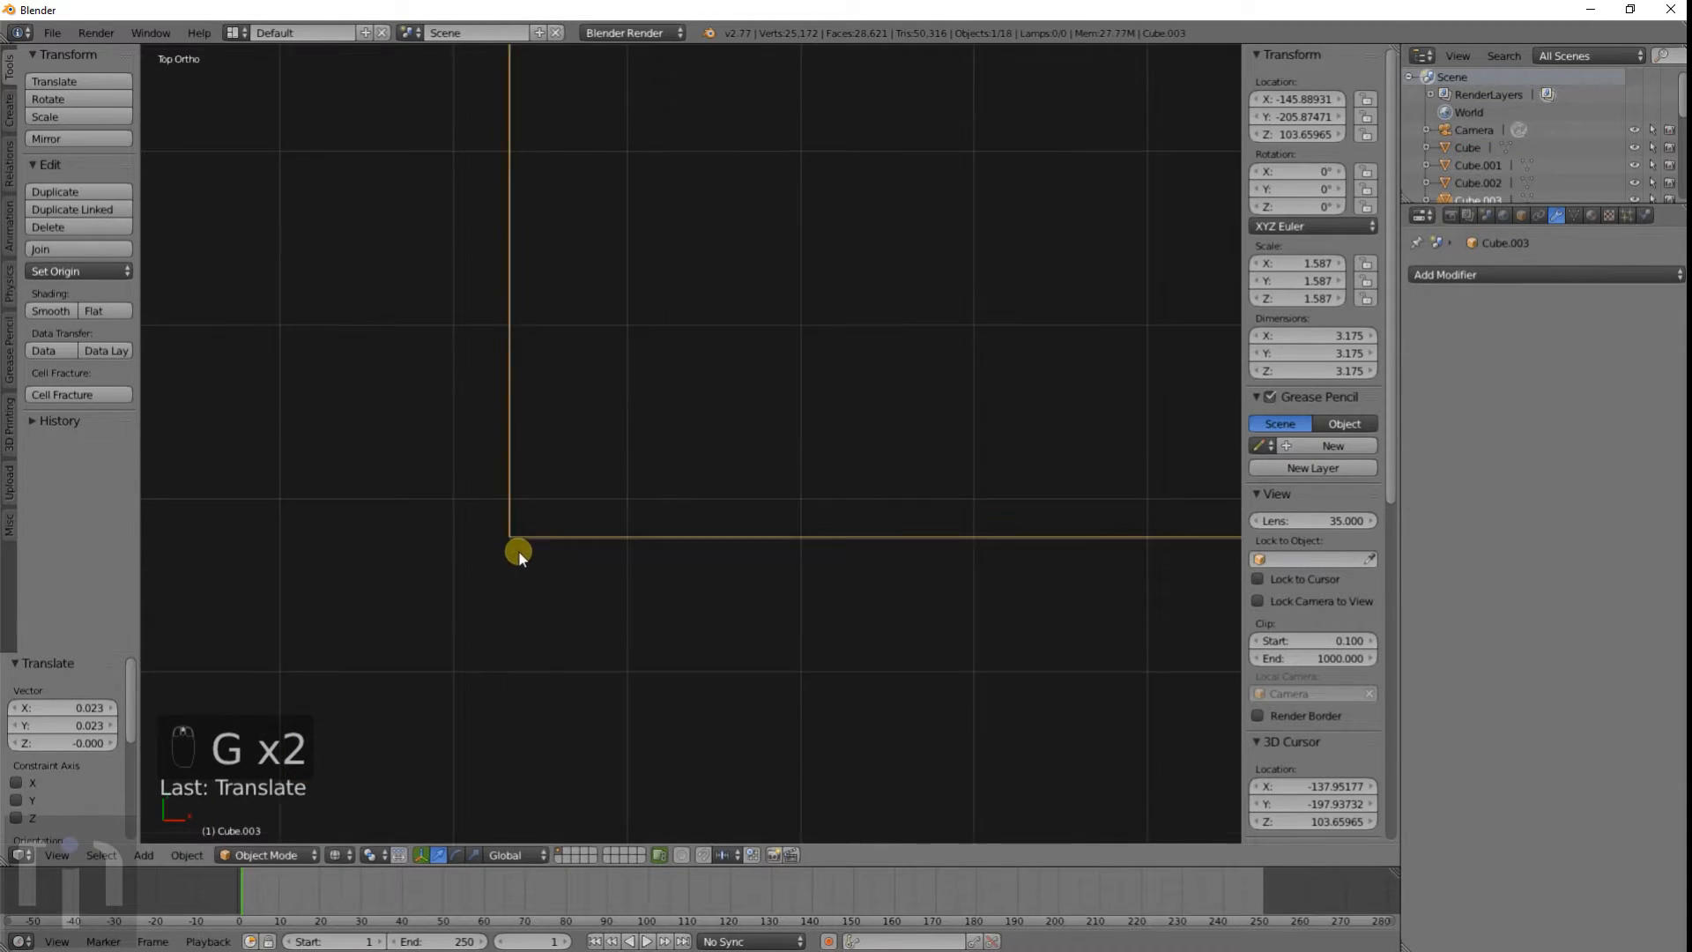
scroll(643, 473, "up", 1, "ctrl")
scroll(592, 537, "up", 5)
middle_click_drag(490, 624, 751, 462, "shift")
scroll(751, 462, "up", 5)
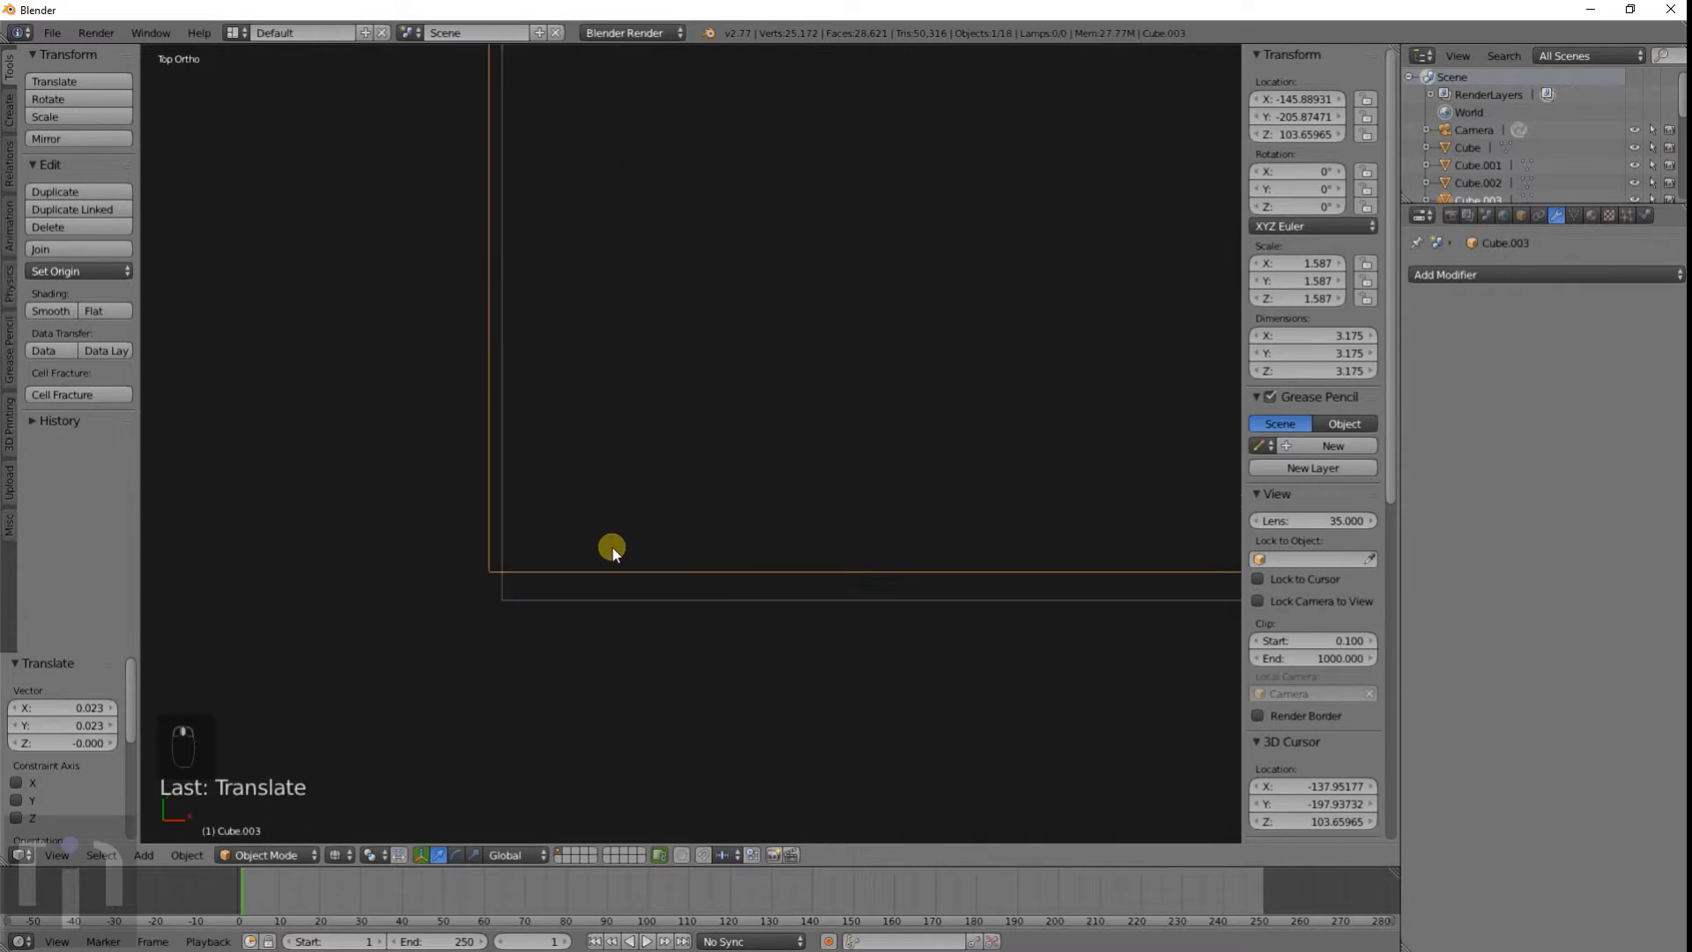
middle_click_drag(633, 536, 861, 347, "shift")
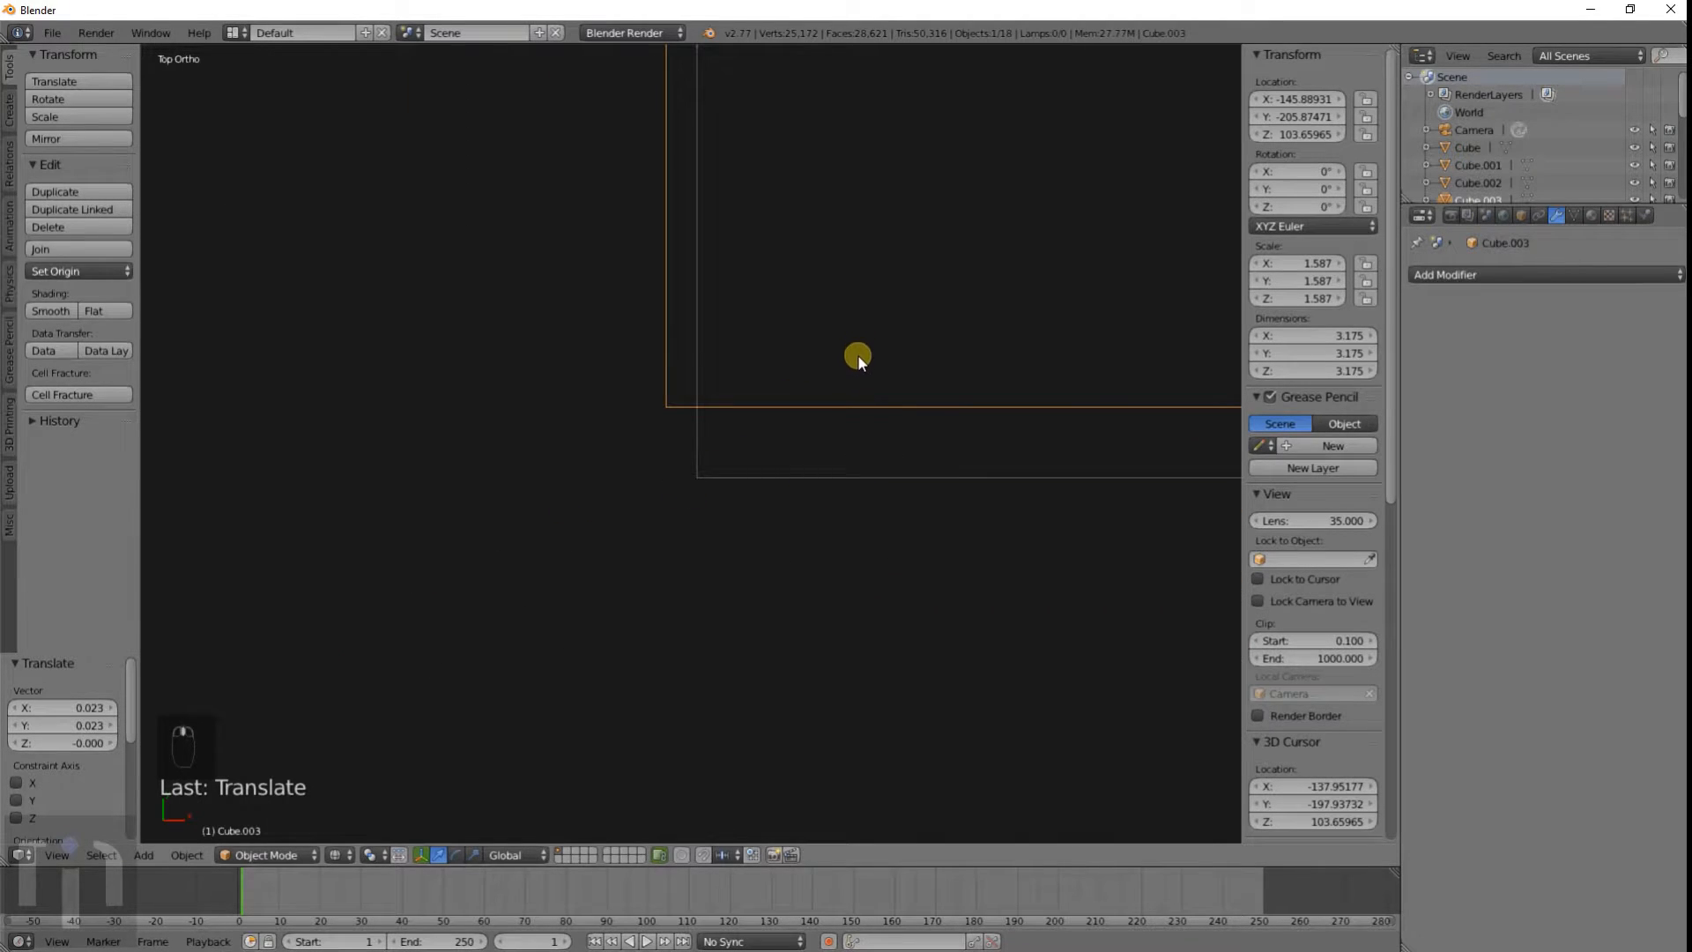
key("g")
left_click(890, 421)
scroll(888, 383, "down", 4)
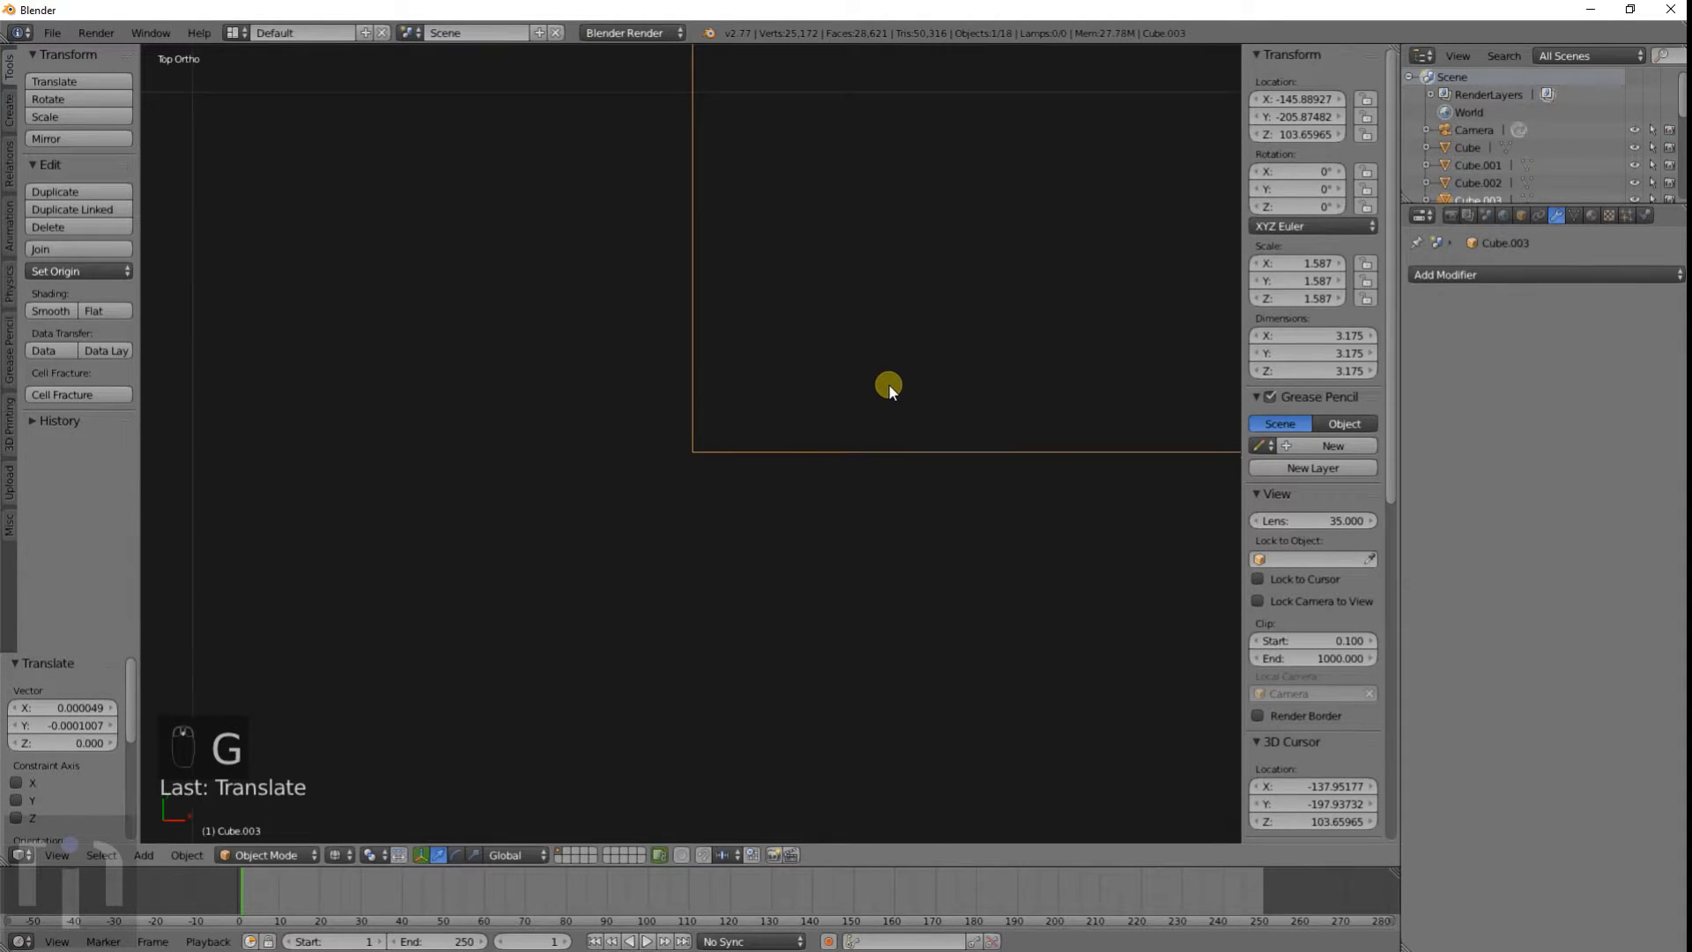
Step: Add a vertical loop cut to the large cube and slide it to the small cube's inner vertical edge
scroll(889, 356, "down", 4)
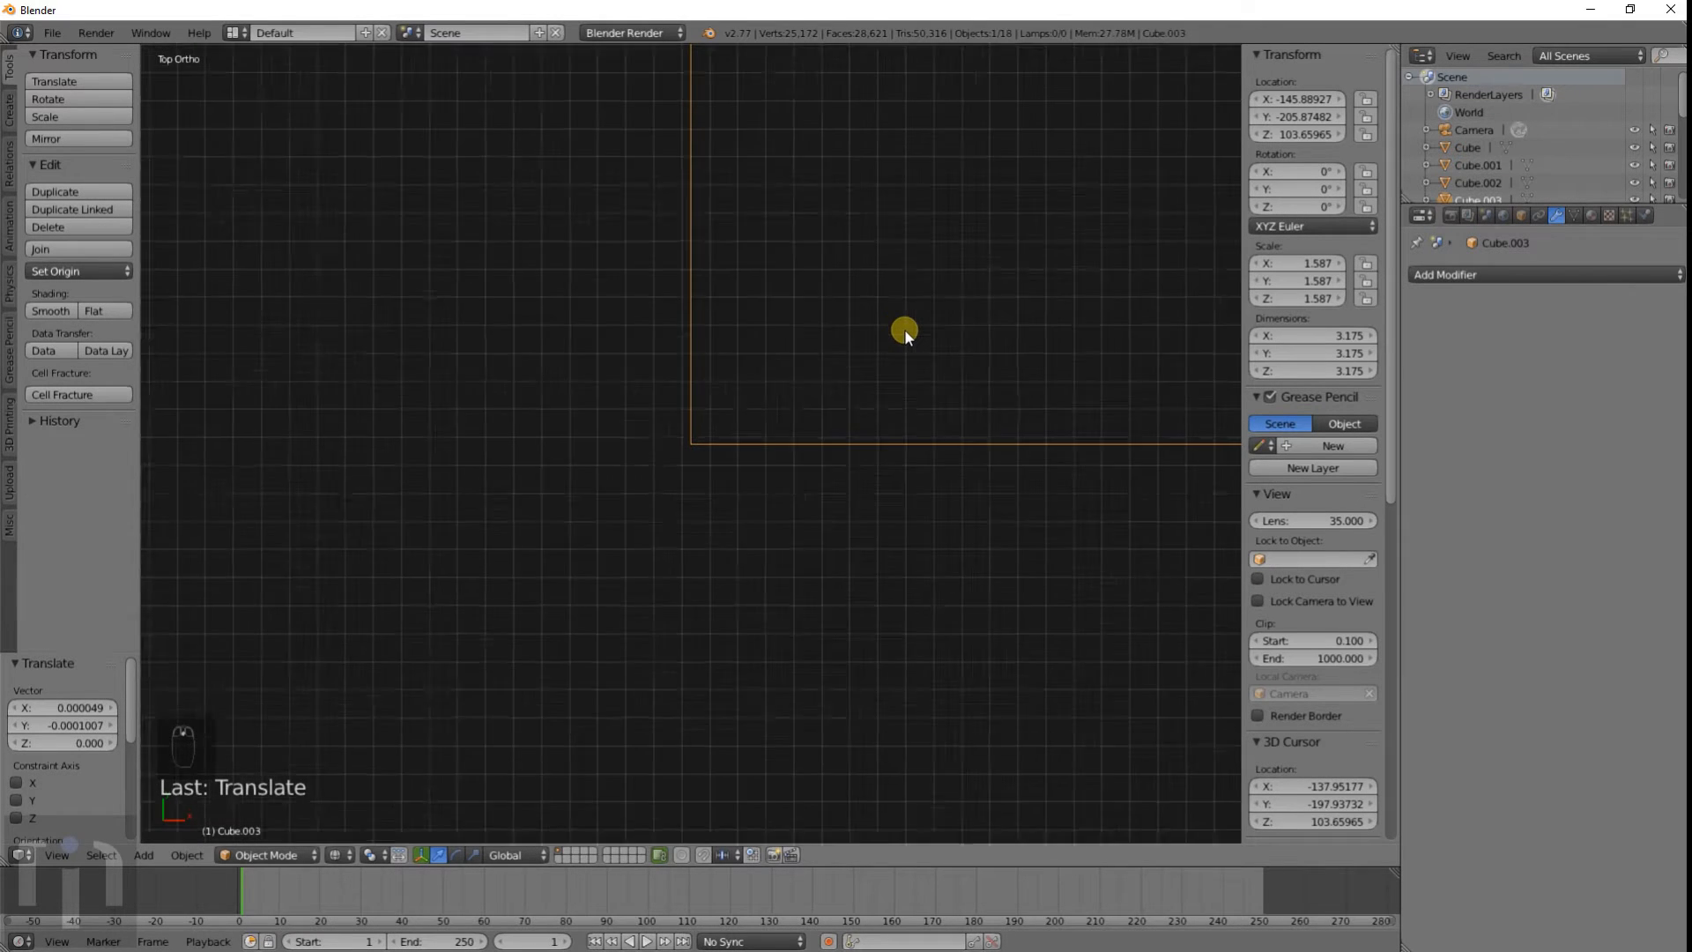
scroll(918, 321, "down", 5)
middle_click_drag(918, 321, 811, 445, "shift")
middle_click_drag(875, 349, 778, 468, "shift")
scroll(811, 344, "down", 5)
middle_click_drag(812, 344, 782, 462, "shift")
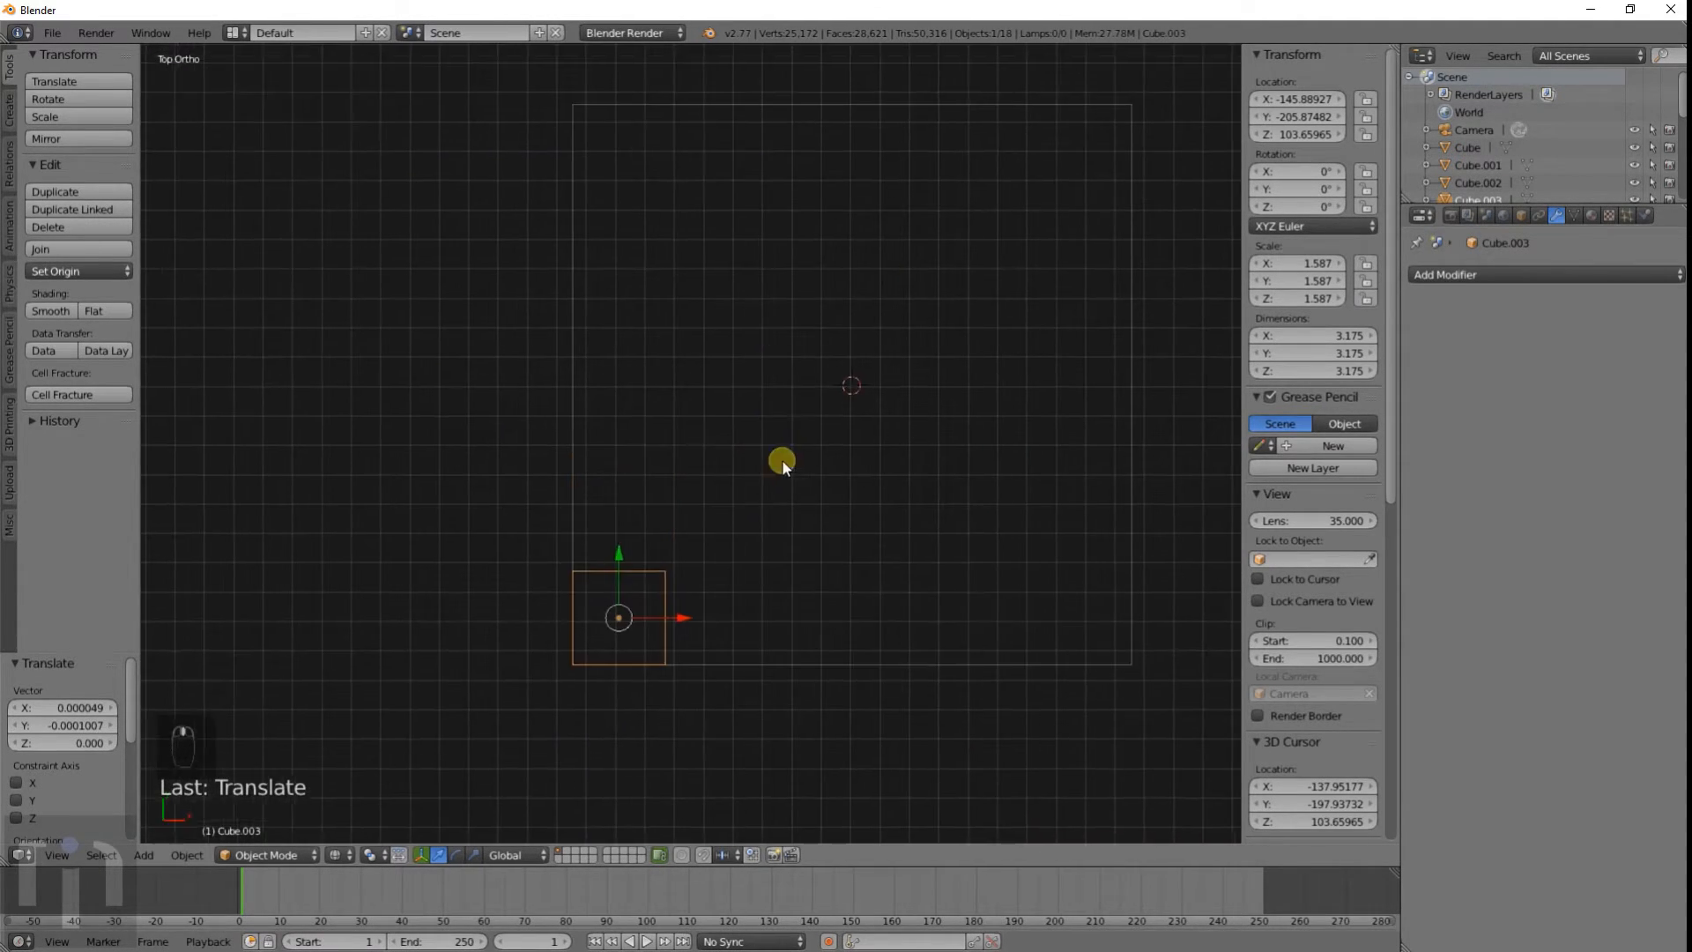
right_click(771, 656)
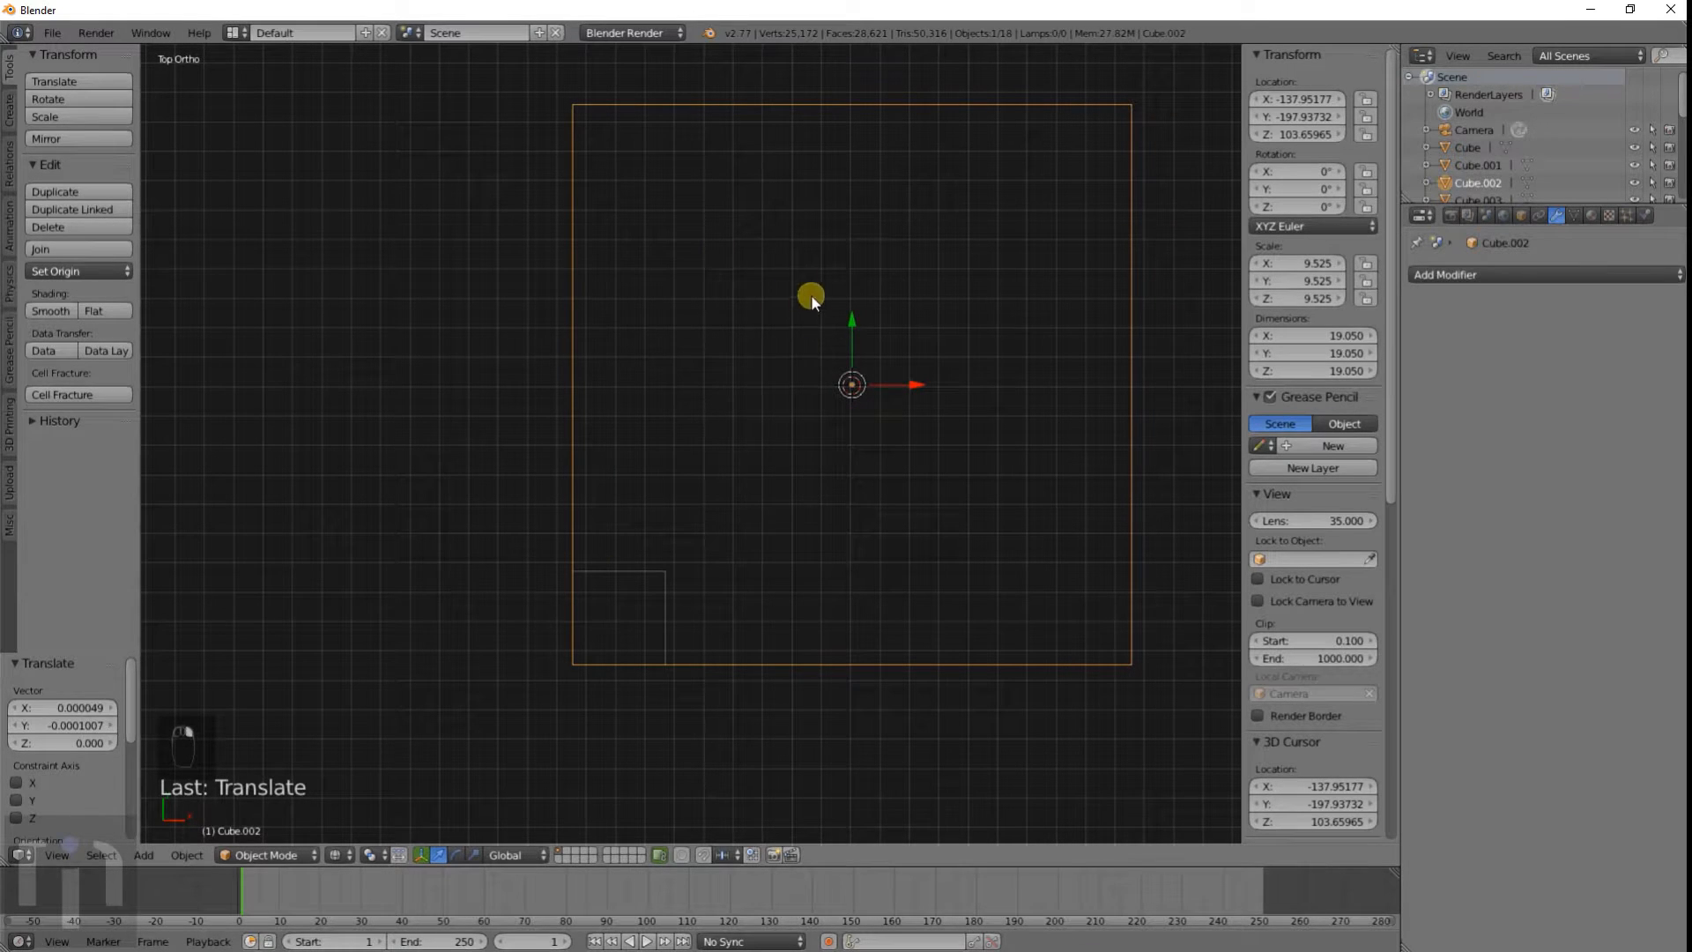
key("Tab")
key("ctrl+r")
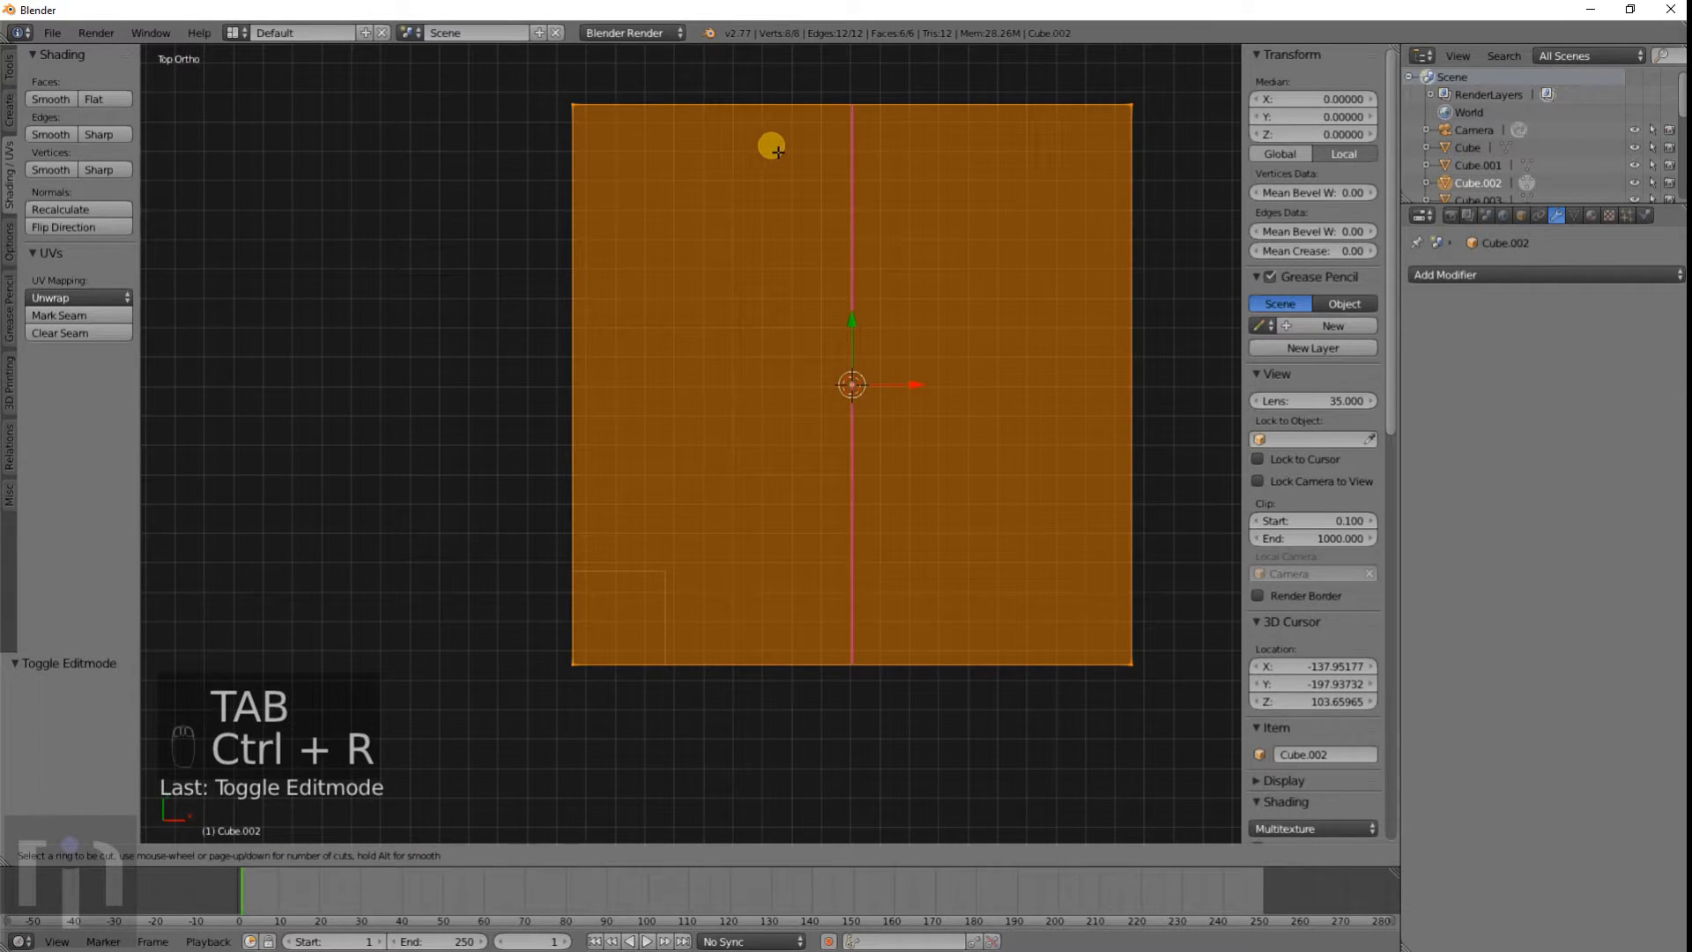
left_click(773, 148)
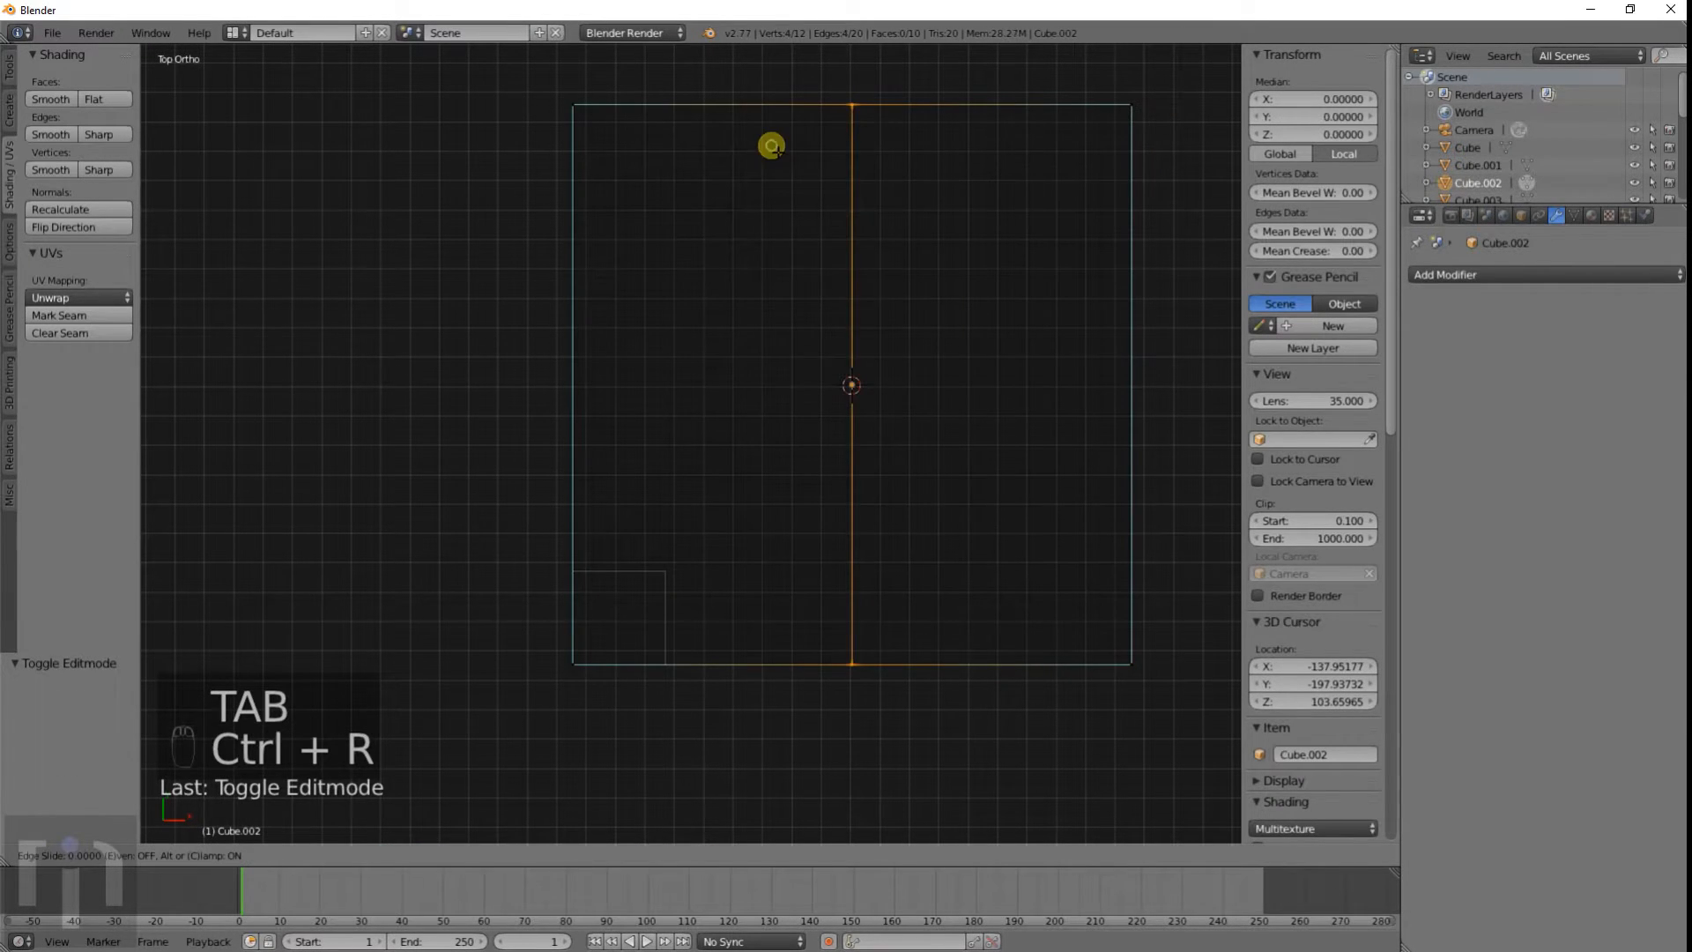
left_click(586, 189)
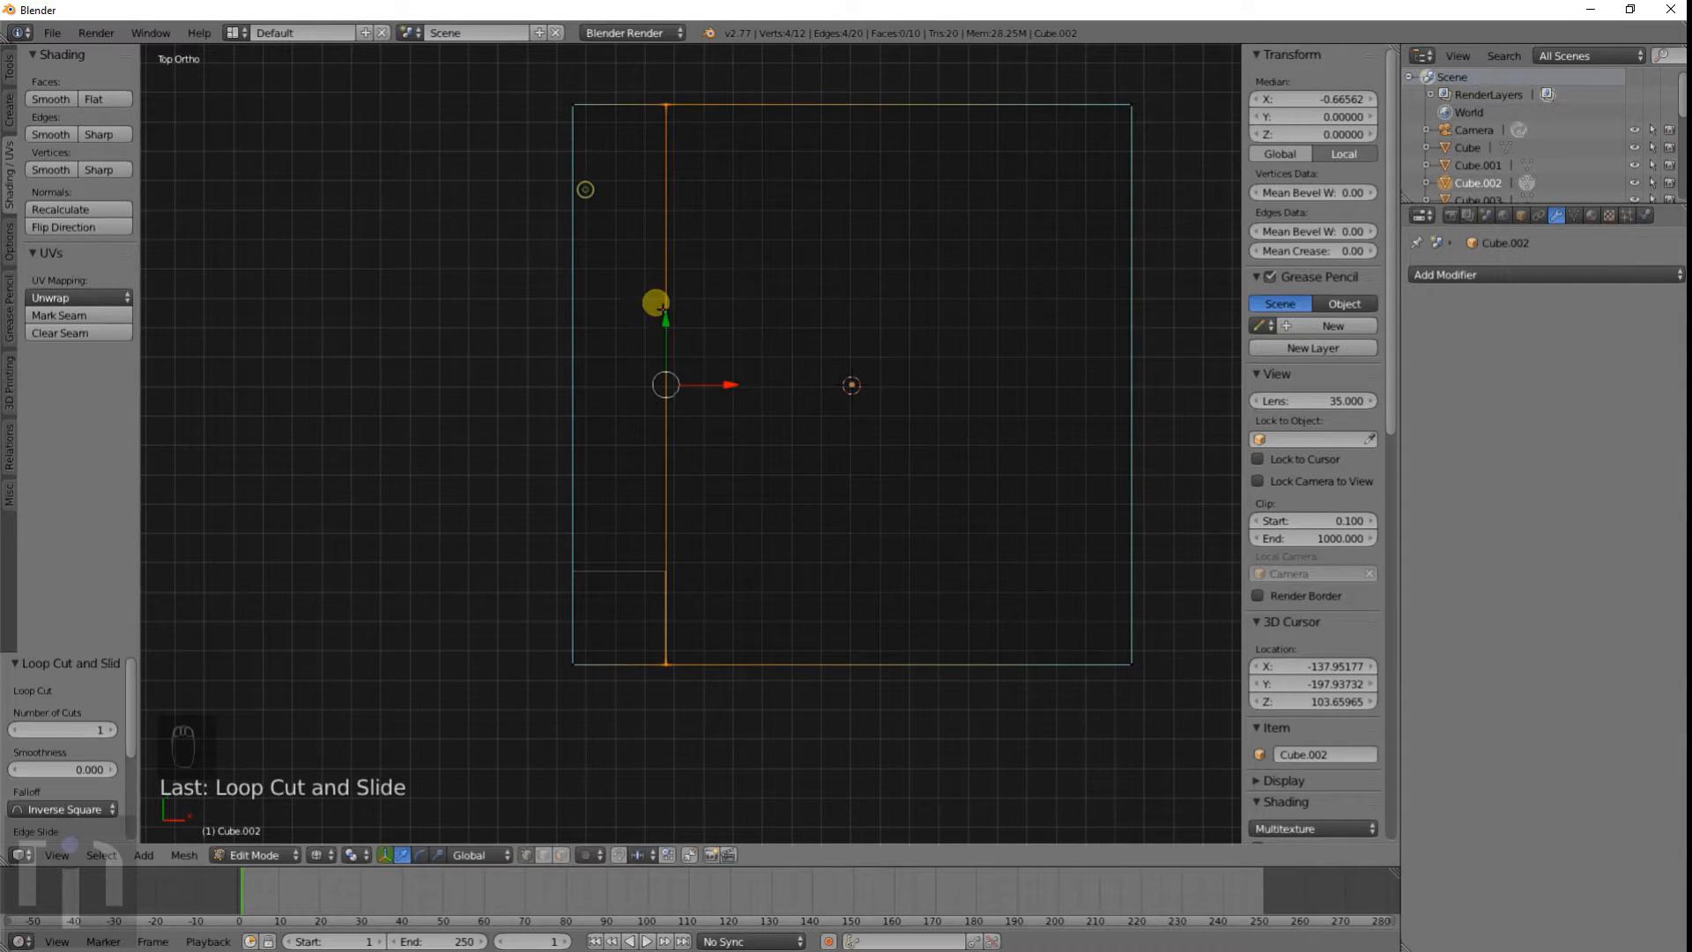
Step: Add a horizontal loop cut to the large cube and slide it to the small cube's upper edge
key("ctrl+r")
left_click(679, 264)
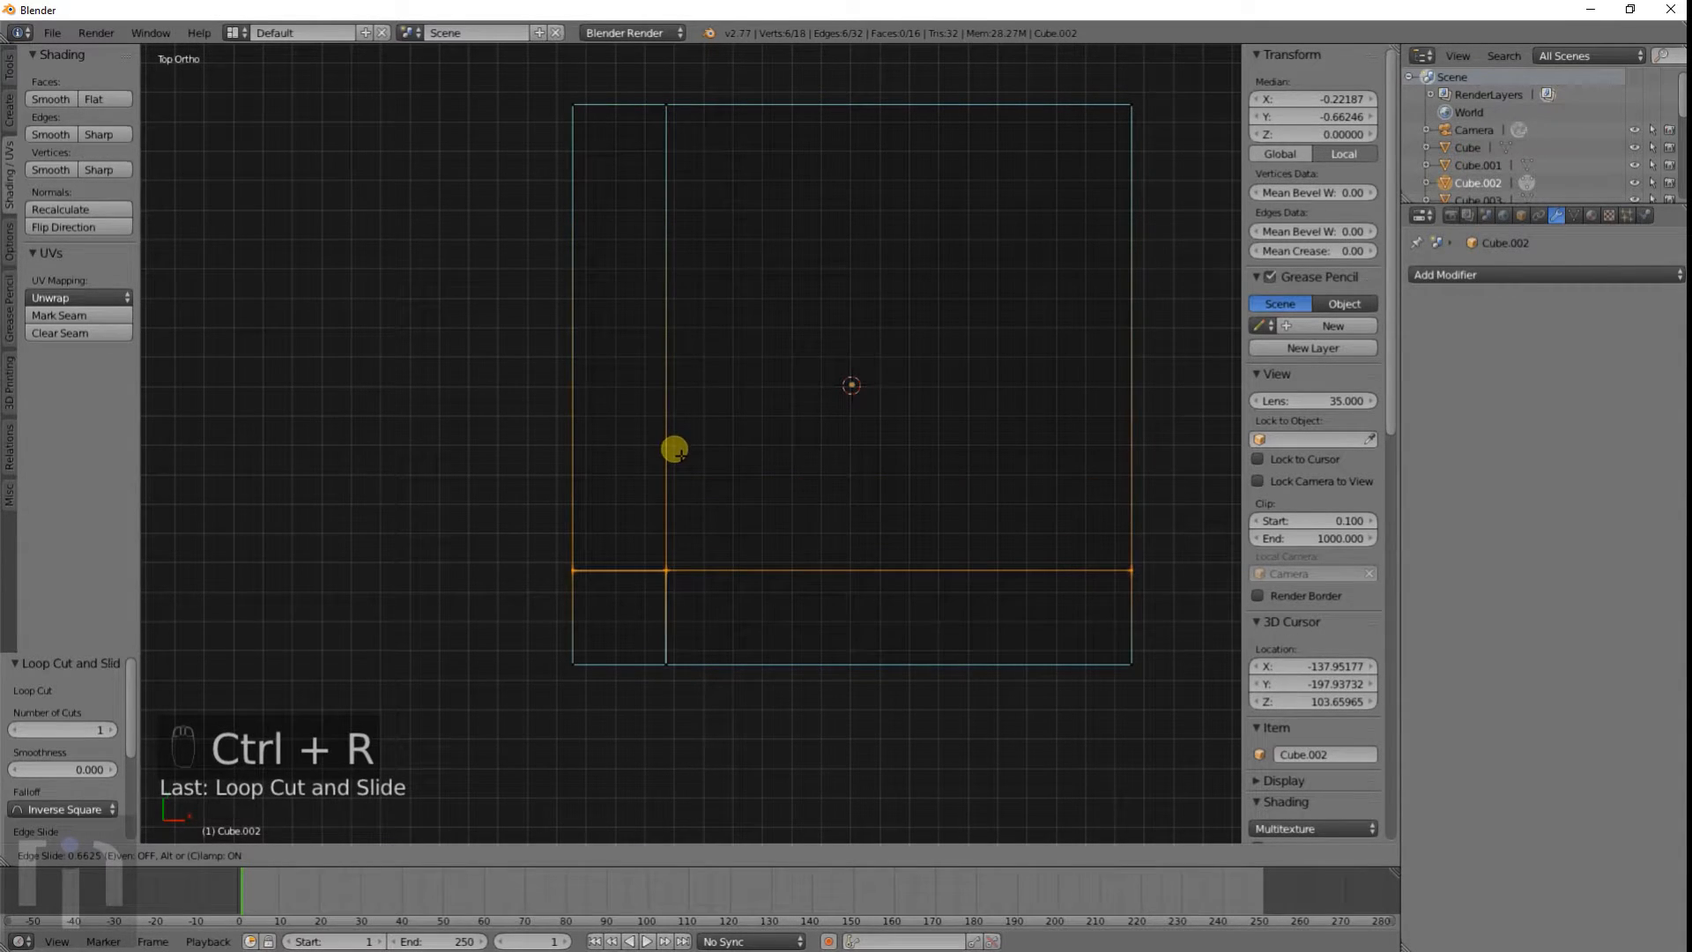
left_click(679, 578)
Step: Nudge the horizontal loop cut by about -0.04 on Y toward the small cube's upper edge
scroll(723, 528, "up", 10)
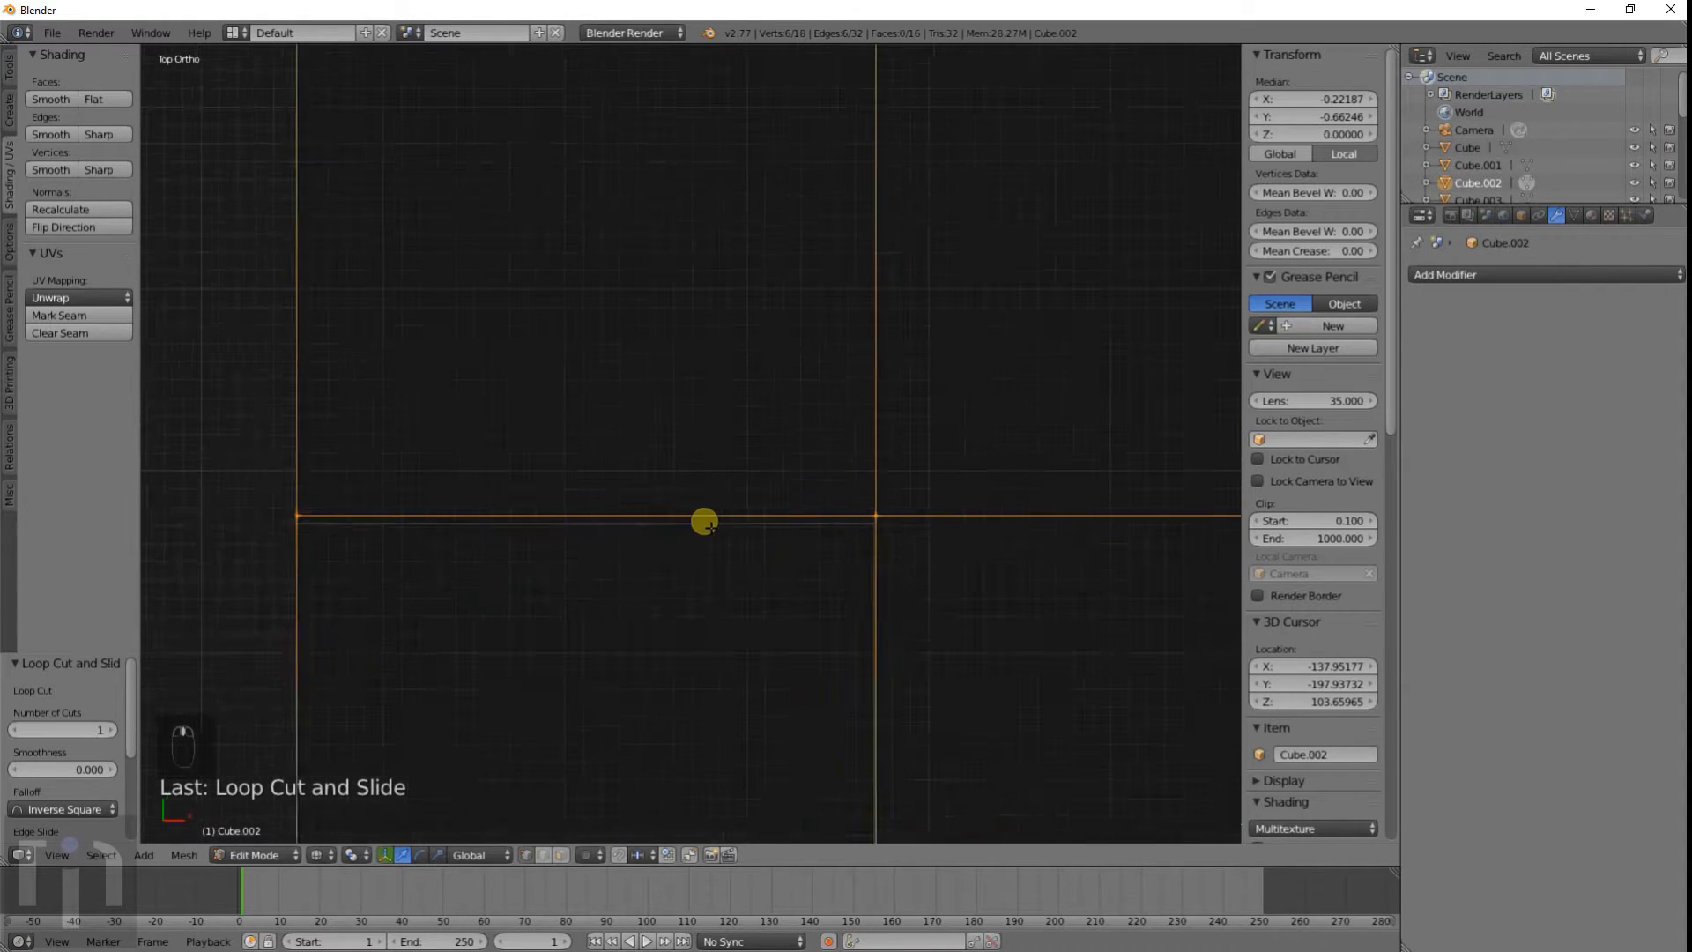
scroll(733, 564, "up", 4)
middle_click_drag(750, 608, 751, 507, "shift")
scroll(751, 507, "up", 4)
middle_click_drag(791, 698, 800, 397, "shift")
key("g")
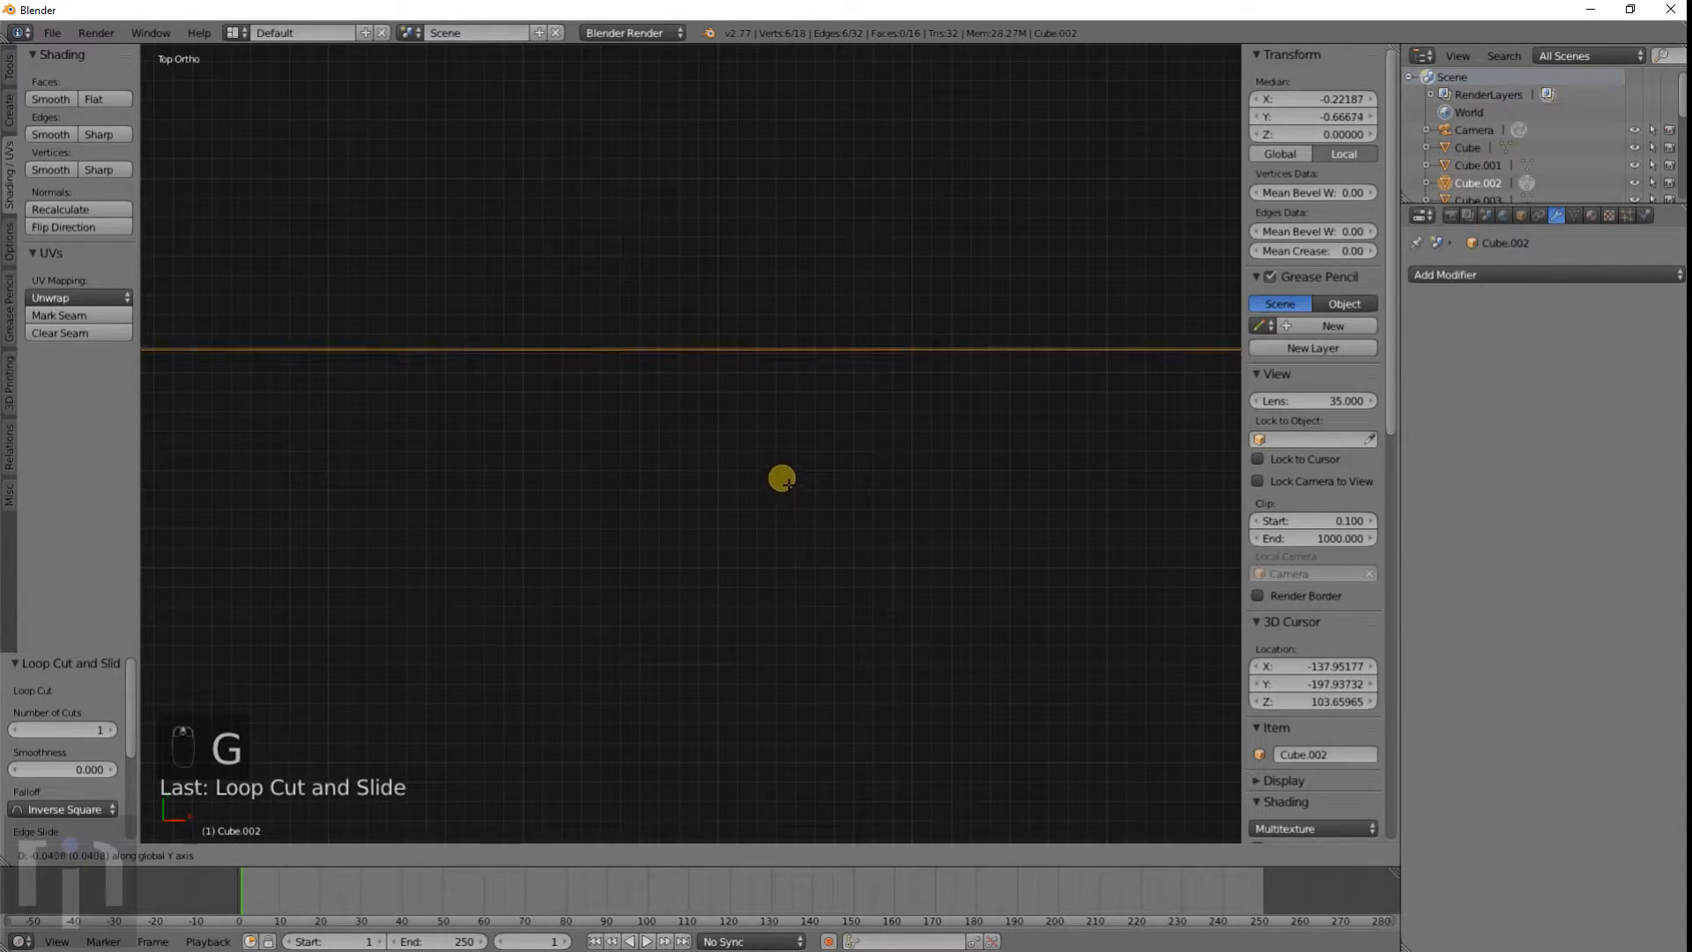
left_click(781, 478)
Step: Fine-tune the horizontal cut onto the small cube's upper edge with Y moves of about 0.00026 and 0.000015
middle_click_drag(781, 478, 696, 556, "shift")
scroll(695, 556, "up", 6)
middle_click_drag(741, 678, 766, 525, "shift")
scroll(748, 620, "up", 5)
key("g")
left_click(763, 636)
scroll(765, 549, "up", 9)
middle_click_drag(792, 654, 791, 525, "shift")
scroll(792, 503, "up", 1)
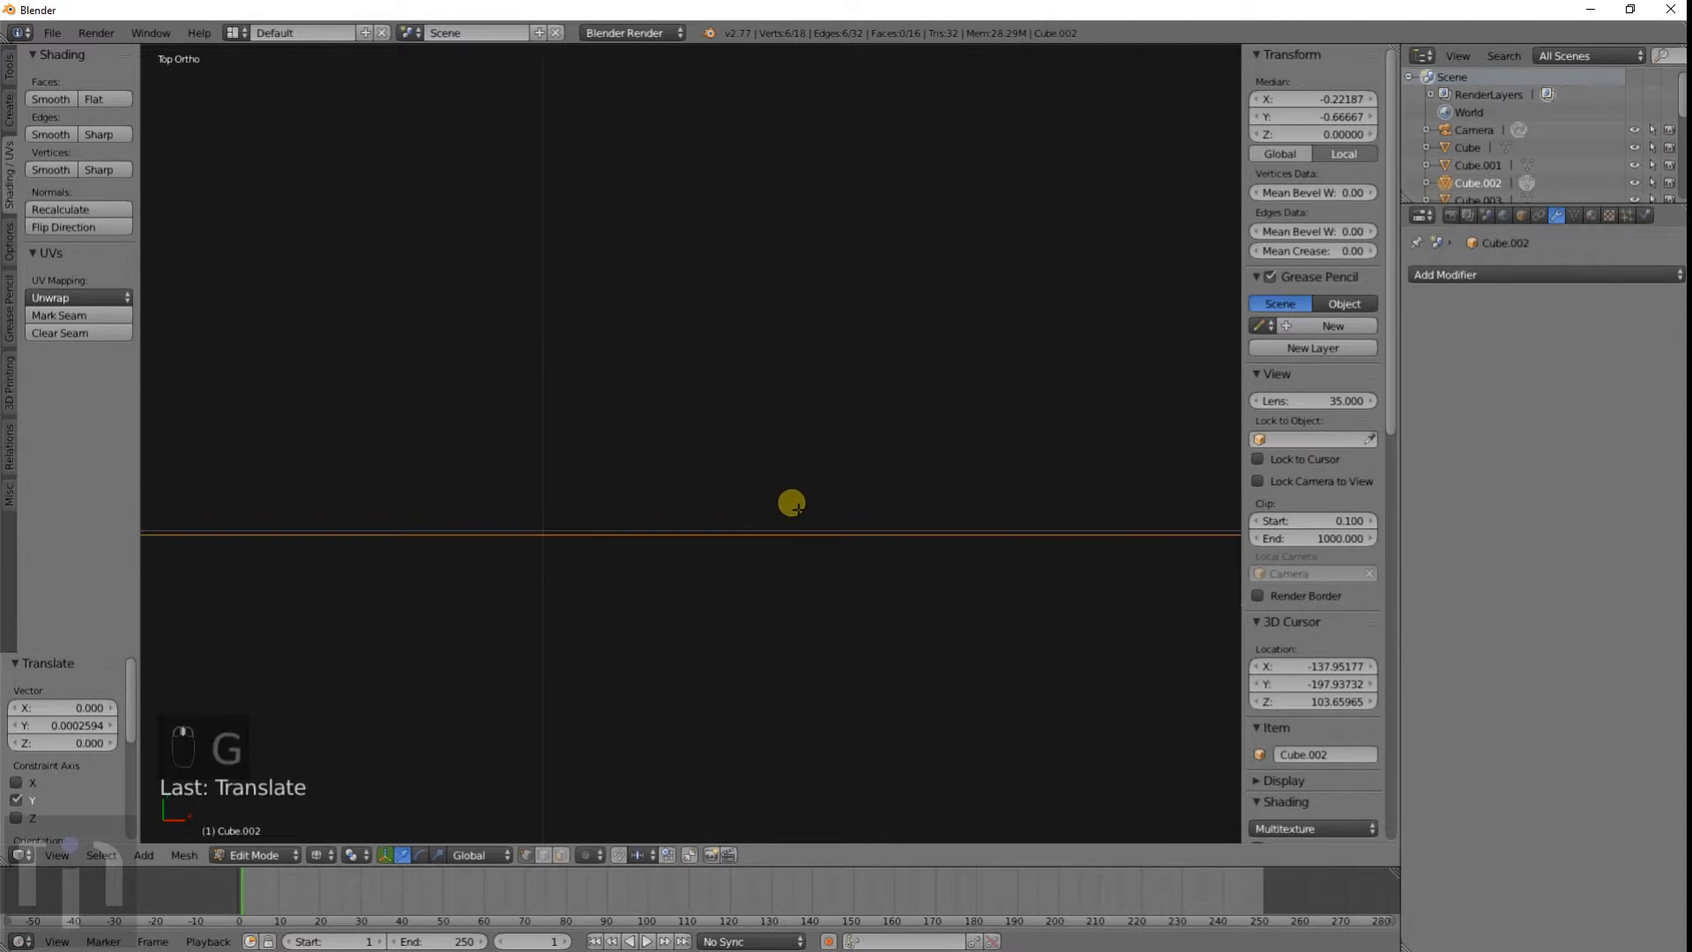
key("g")
key("y")
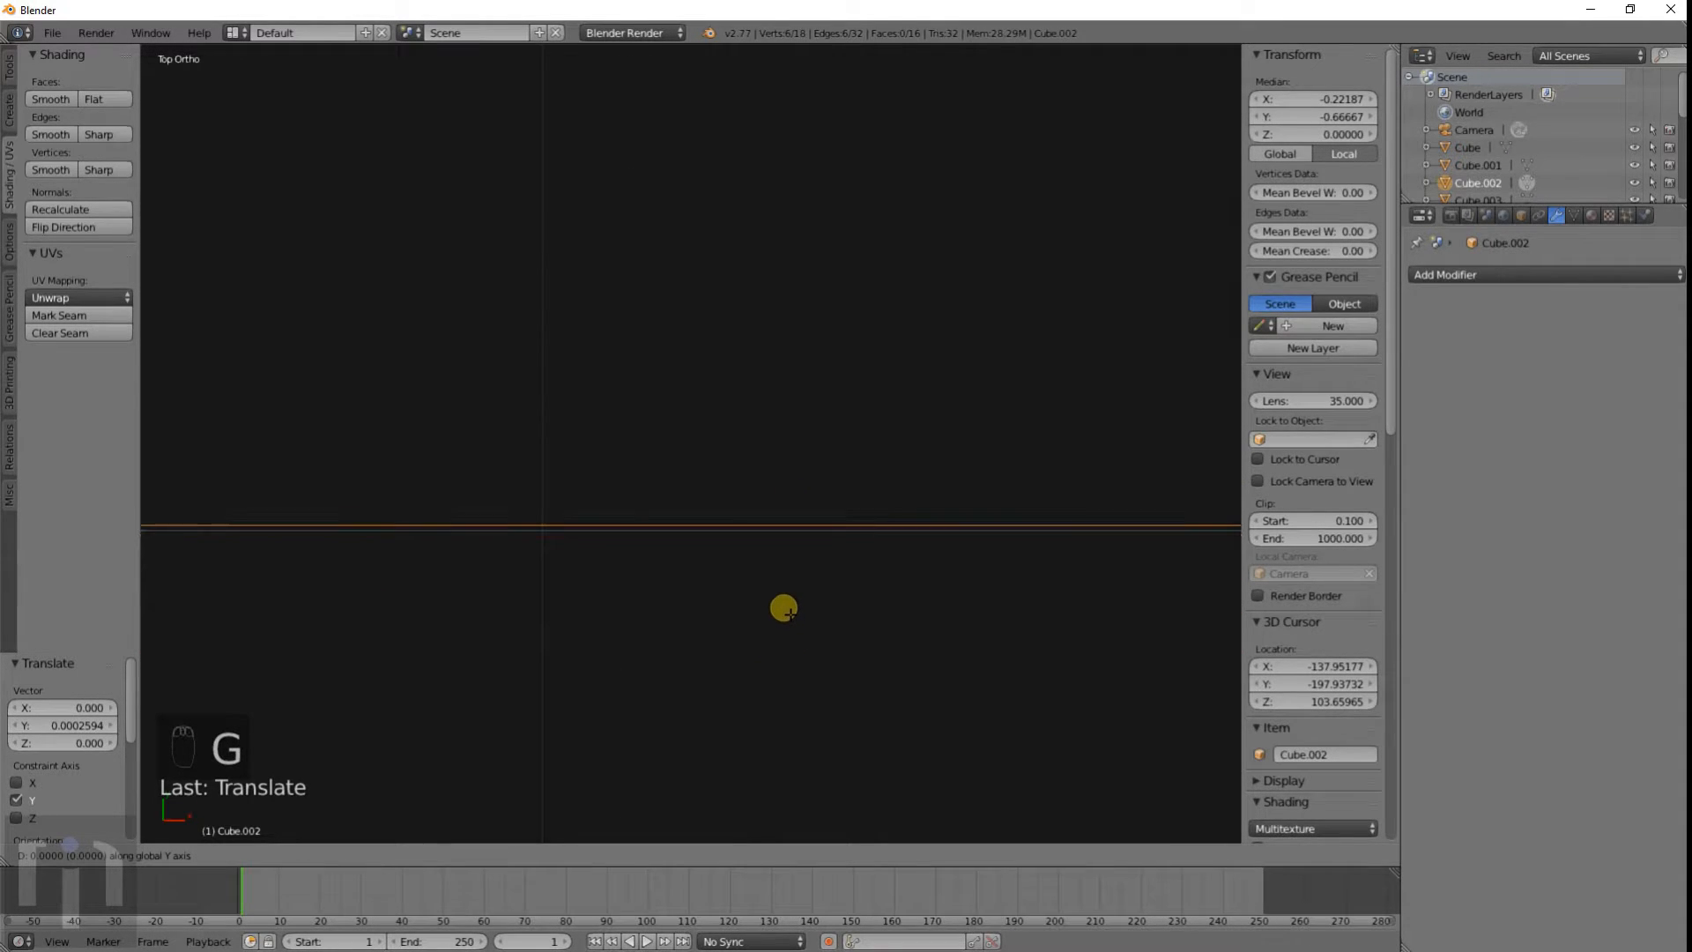
left_click(783, 608)
Step: Select only the vertical loop cut's vertices and move them by about -0.010 on X toward the small cube's inner edge
scroll(819, 578, "down", 8)
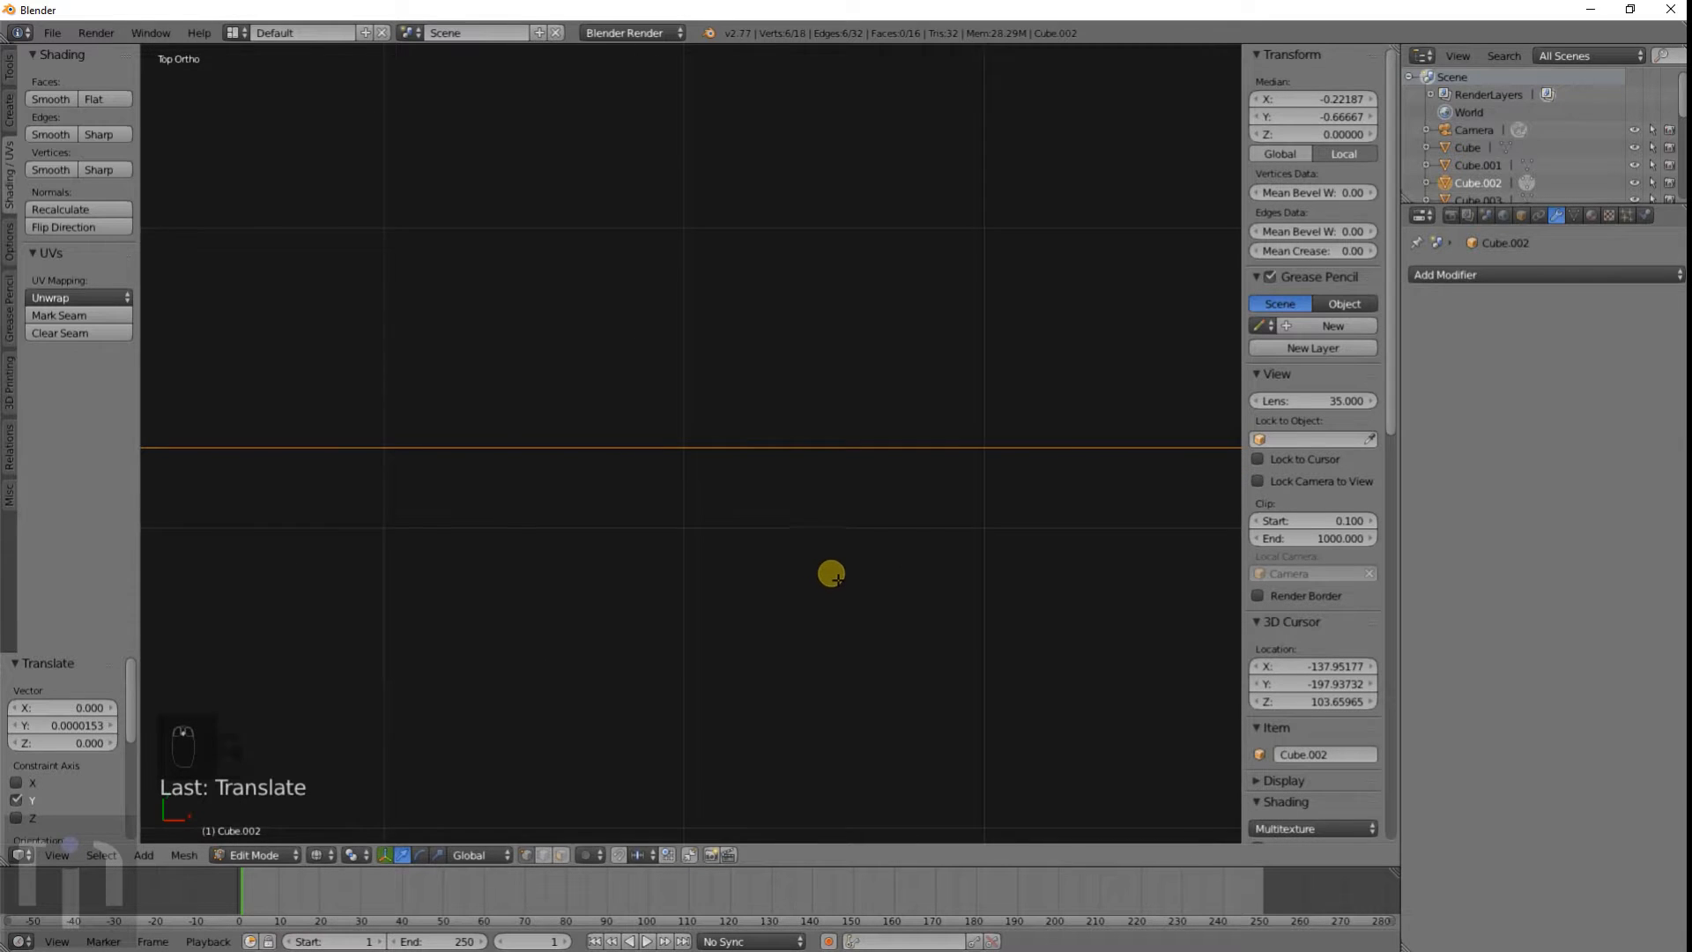
scroll(835, 575, "up", 1)
scroll(836, 576, "down", 6, "ctrl")
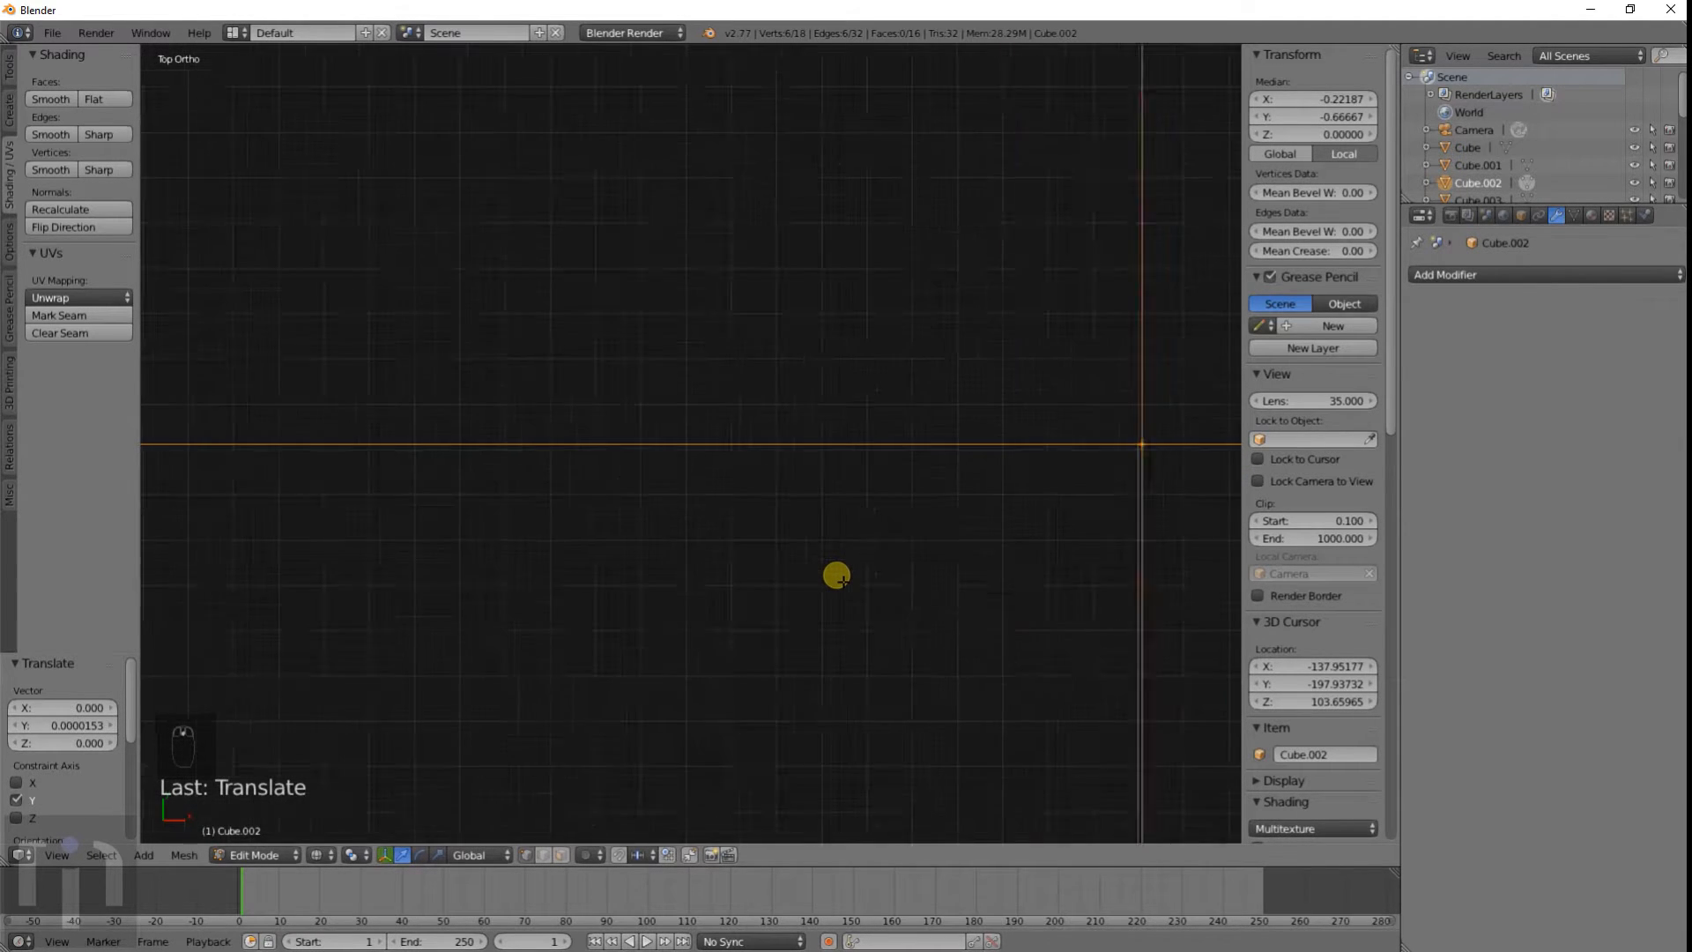
scroll(837, 575, "down", 4)
scroll(738, 394, "down", 6)
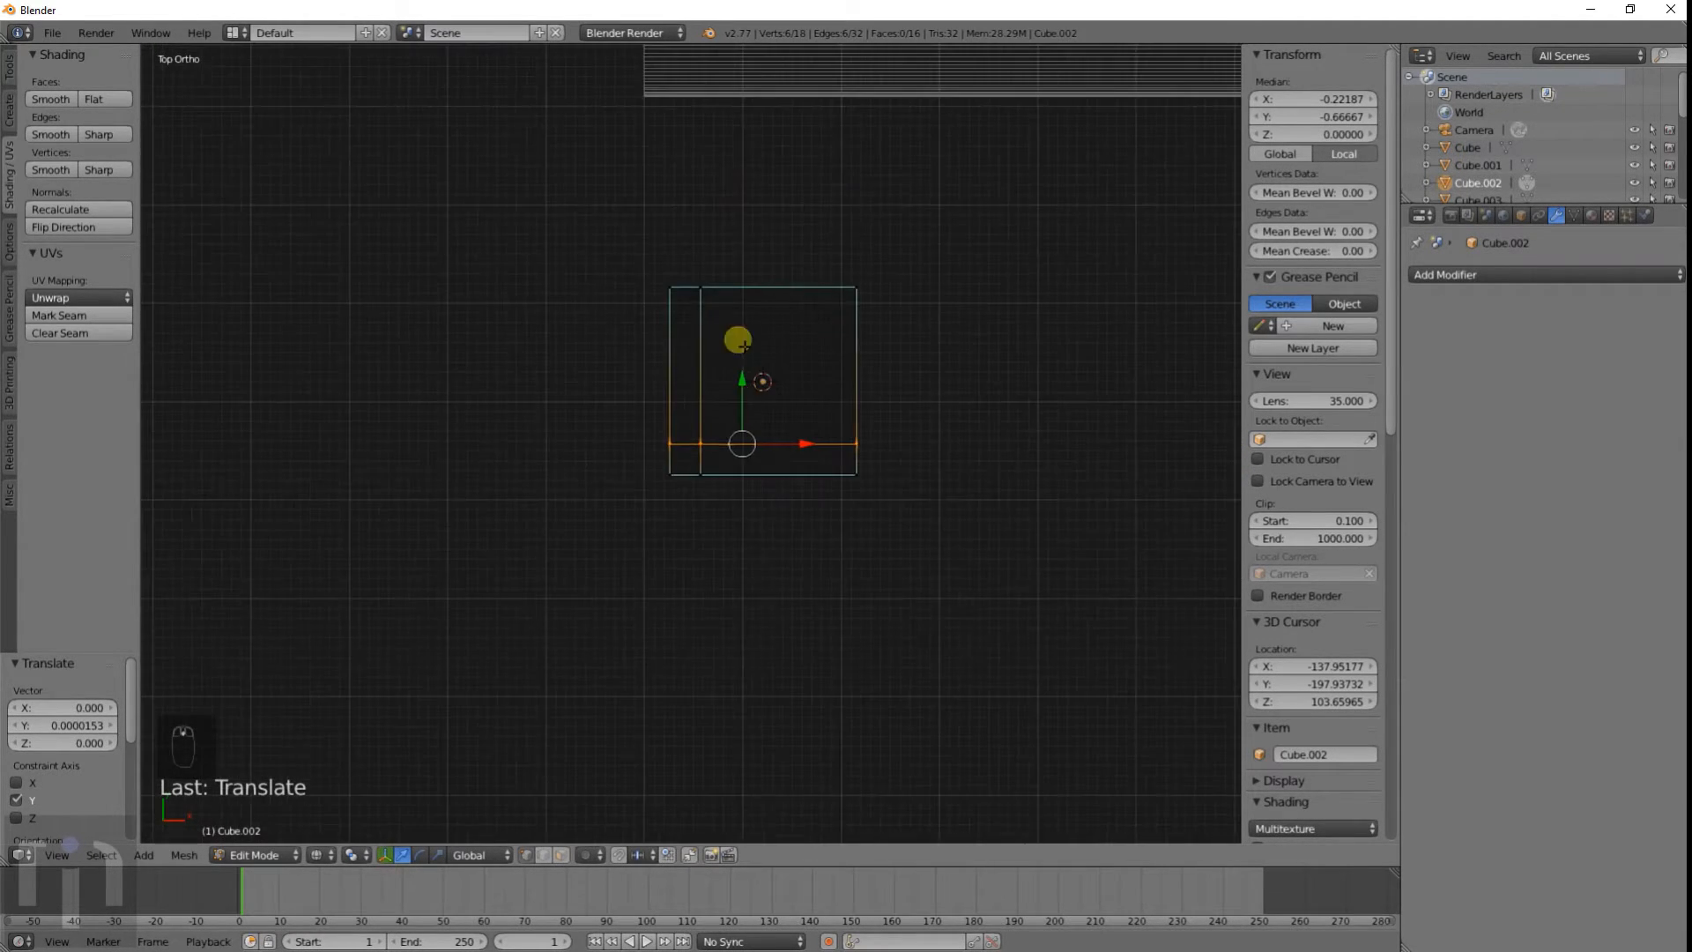
key("a")
key("b")
left_click_drag(691, 272, 706, 480)
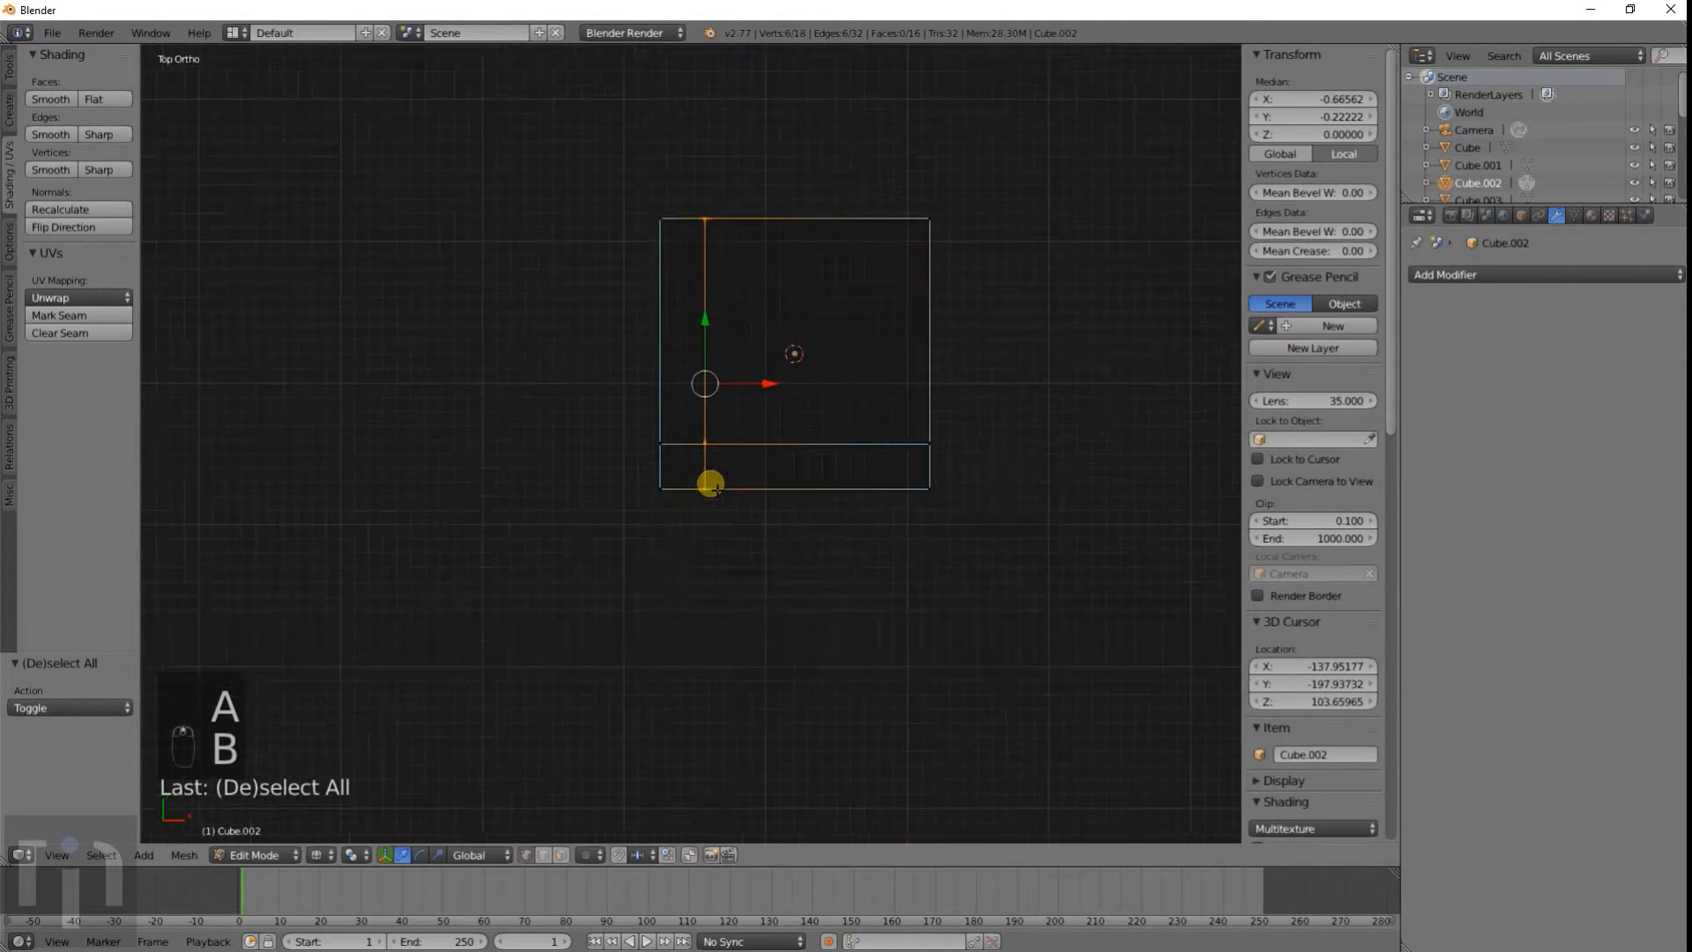
scroll(706, 484, "up", 5)
middle_click_drag(995, 585, 768, 523, "shift")
scroll(769, 524, "up", 7)
middle_click_drag(919, 448, 665, 452, "shift")
scroll(665, 451, "up", 6)
scroll(816, 425, "up", 3)
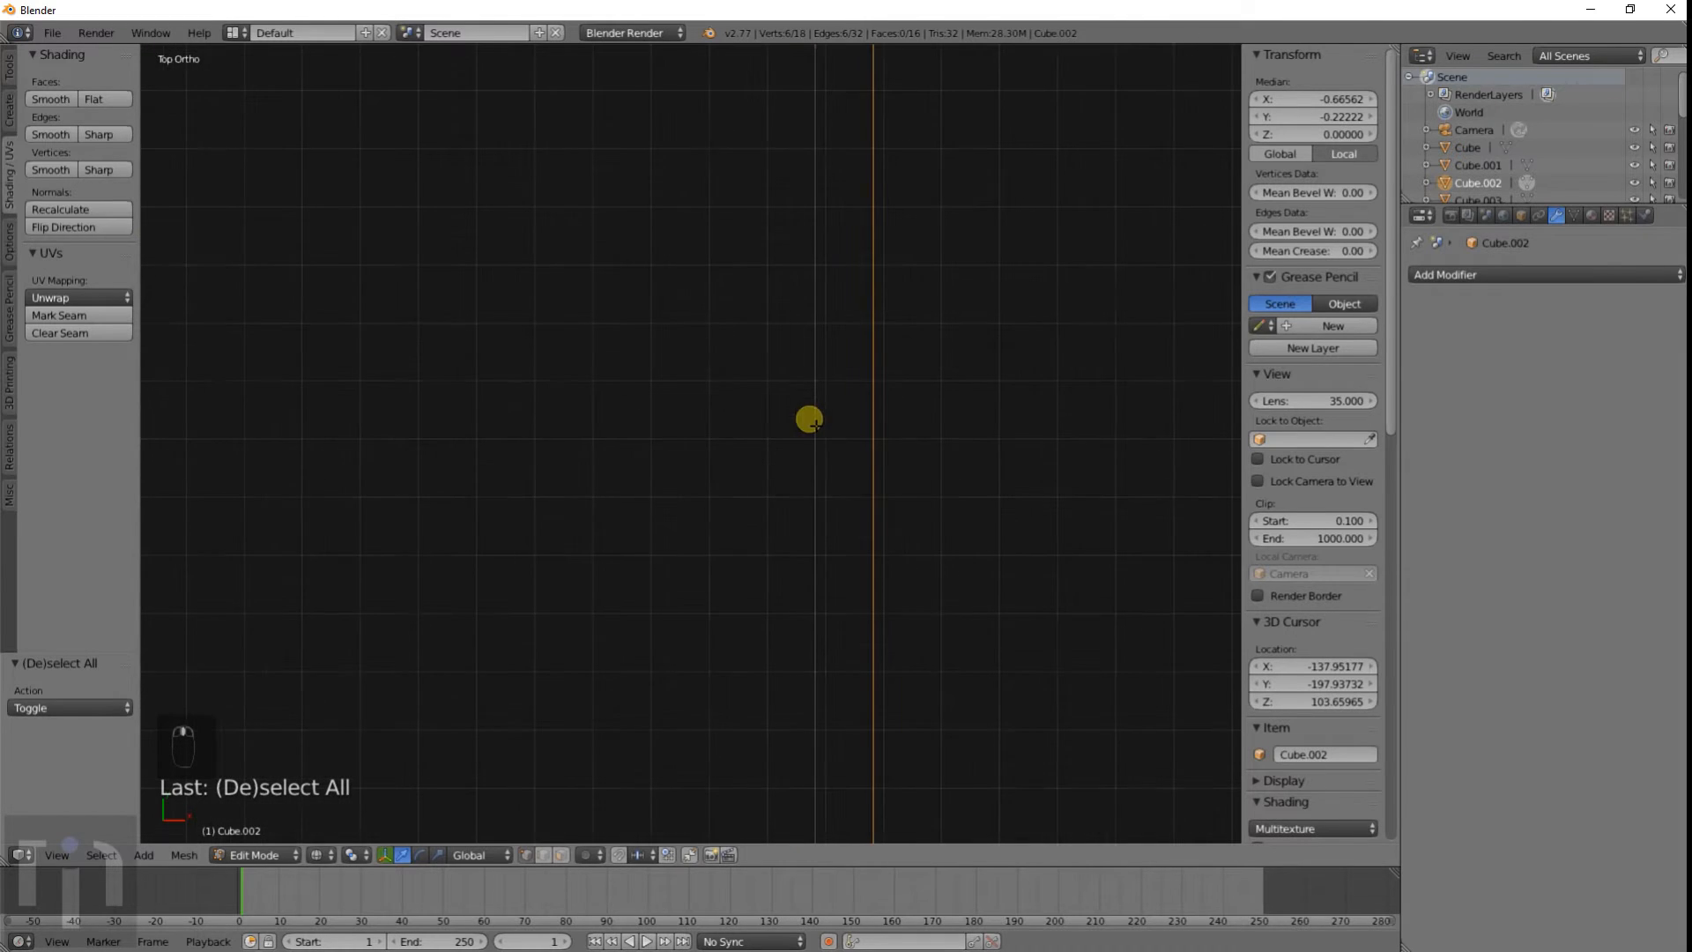
middle_click_drag(936, 472, 792, 475, "shift")
scroll(790, 474, "up", 10)
key("g")
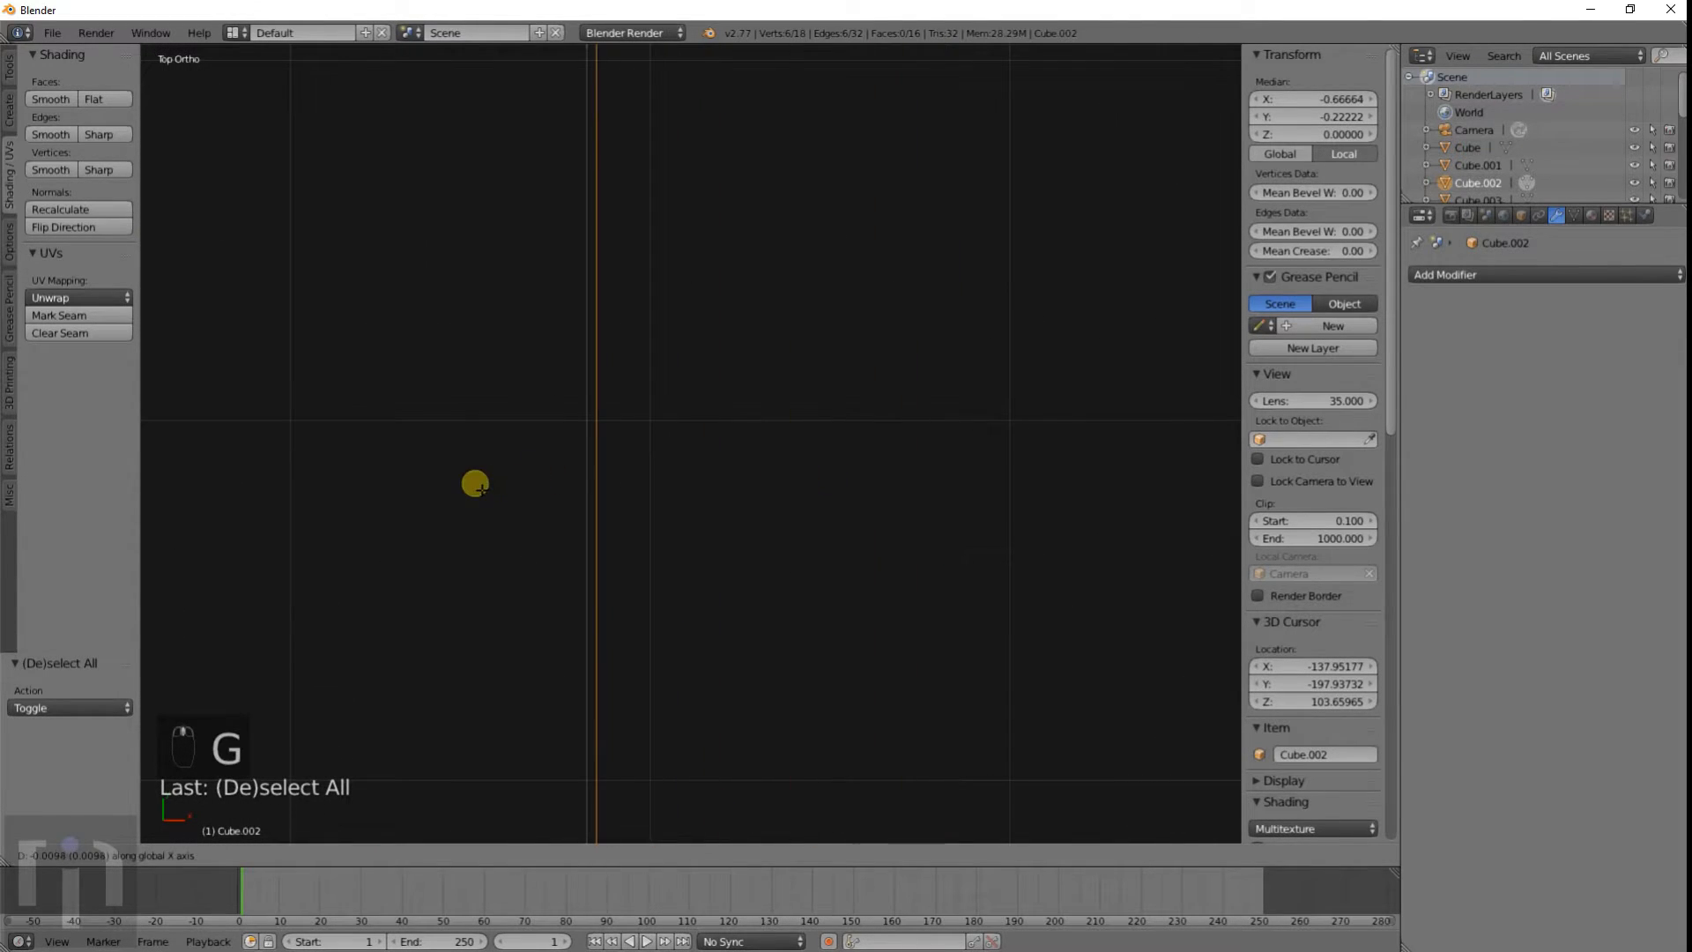
left_click(465, 476)
Step: Fine-tune the vertical loop cut's alignment with the small cube's edge by about -0.000015 on X
middle_click_drag(498, 477, 975, 476, "shift")
key("g")
key("x")
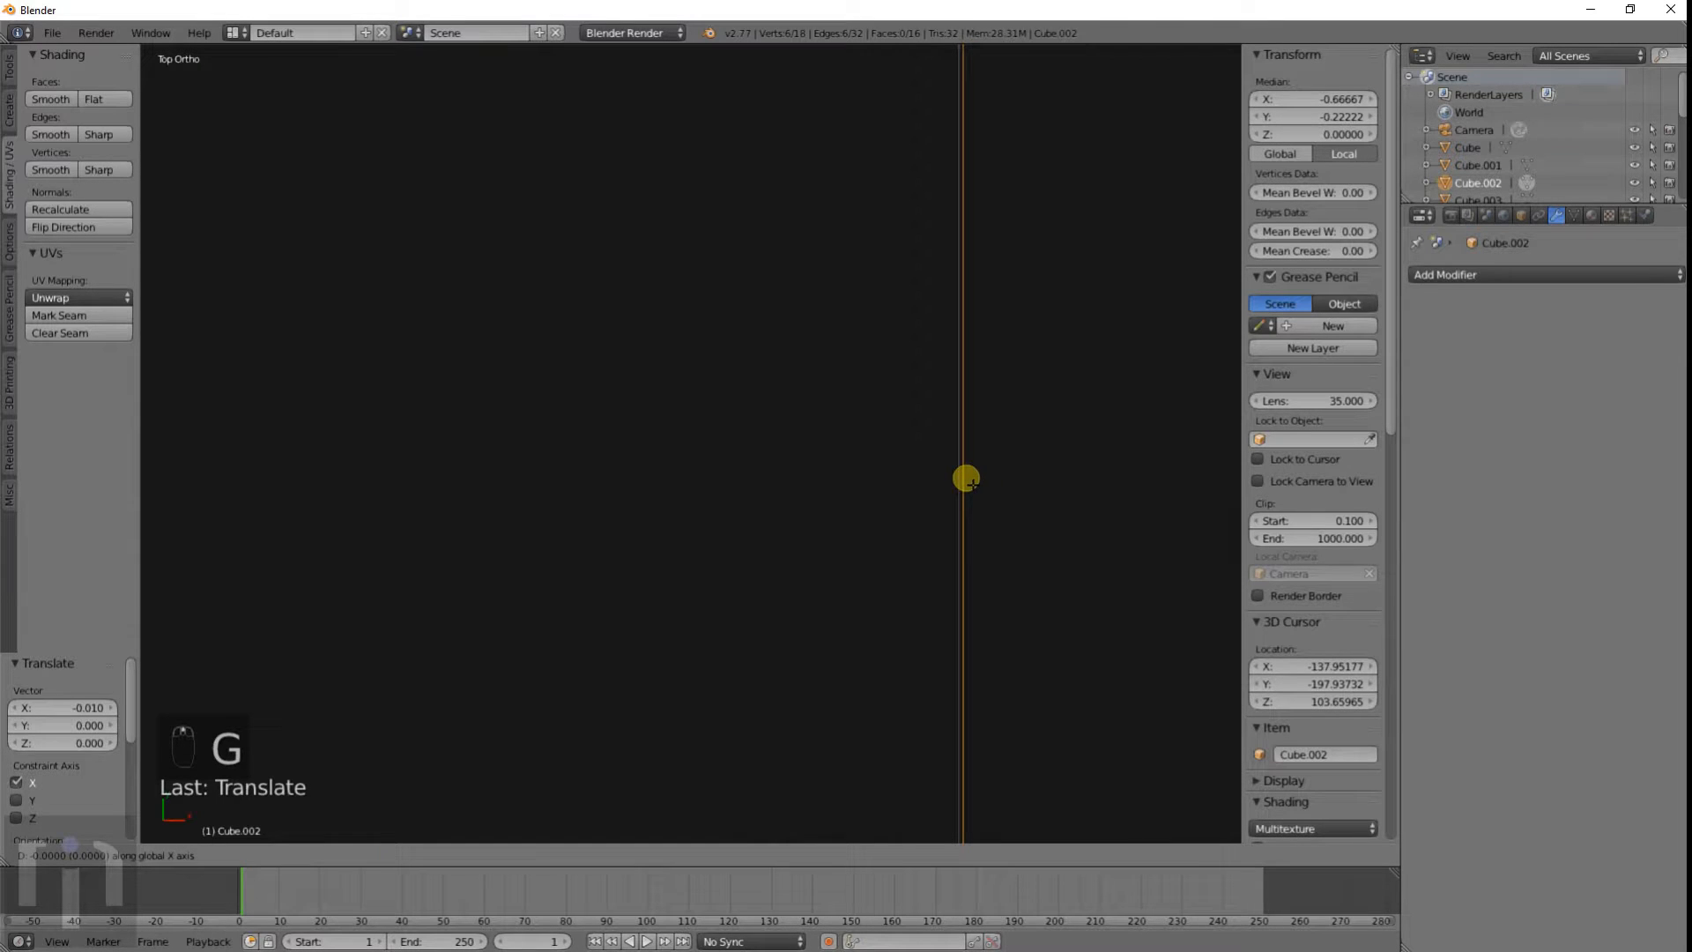
left_click(964, 473)
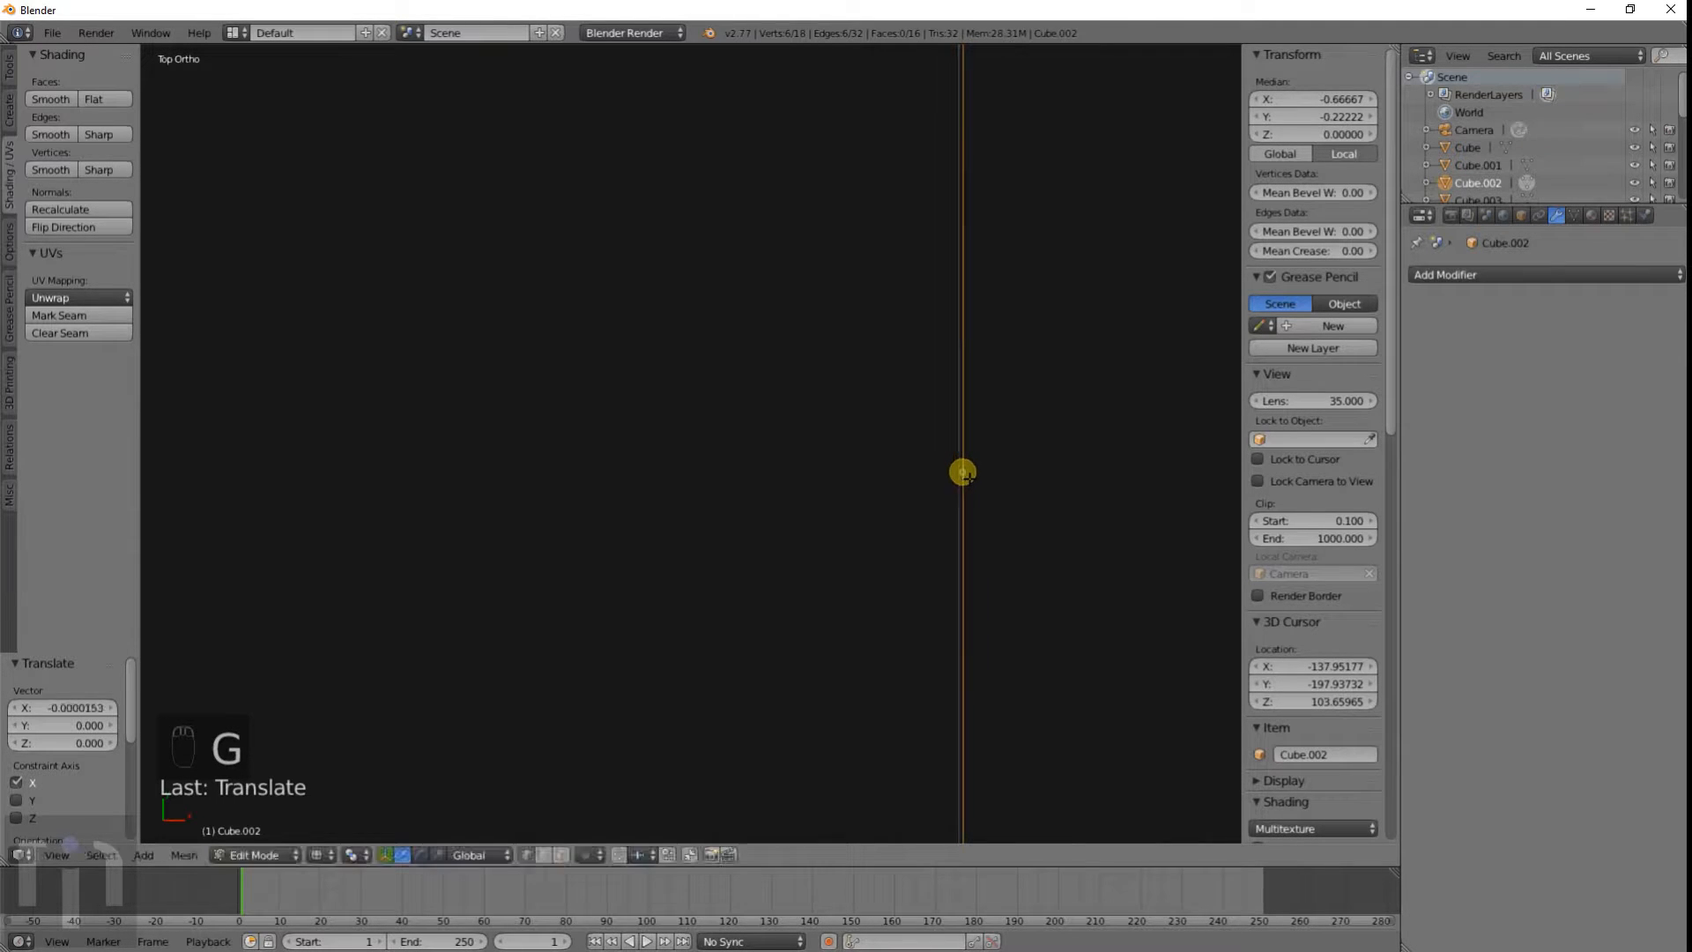
Step: Return to Object Mode and delete the small 3.175 reference cube from the corner
scroll(942, 496, "down", 3)
scroll(781, 516, "down", 10)
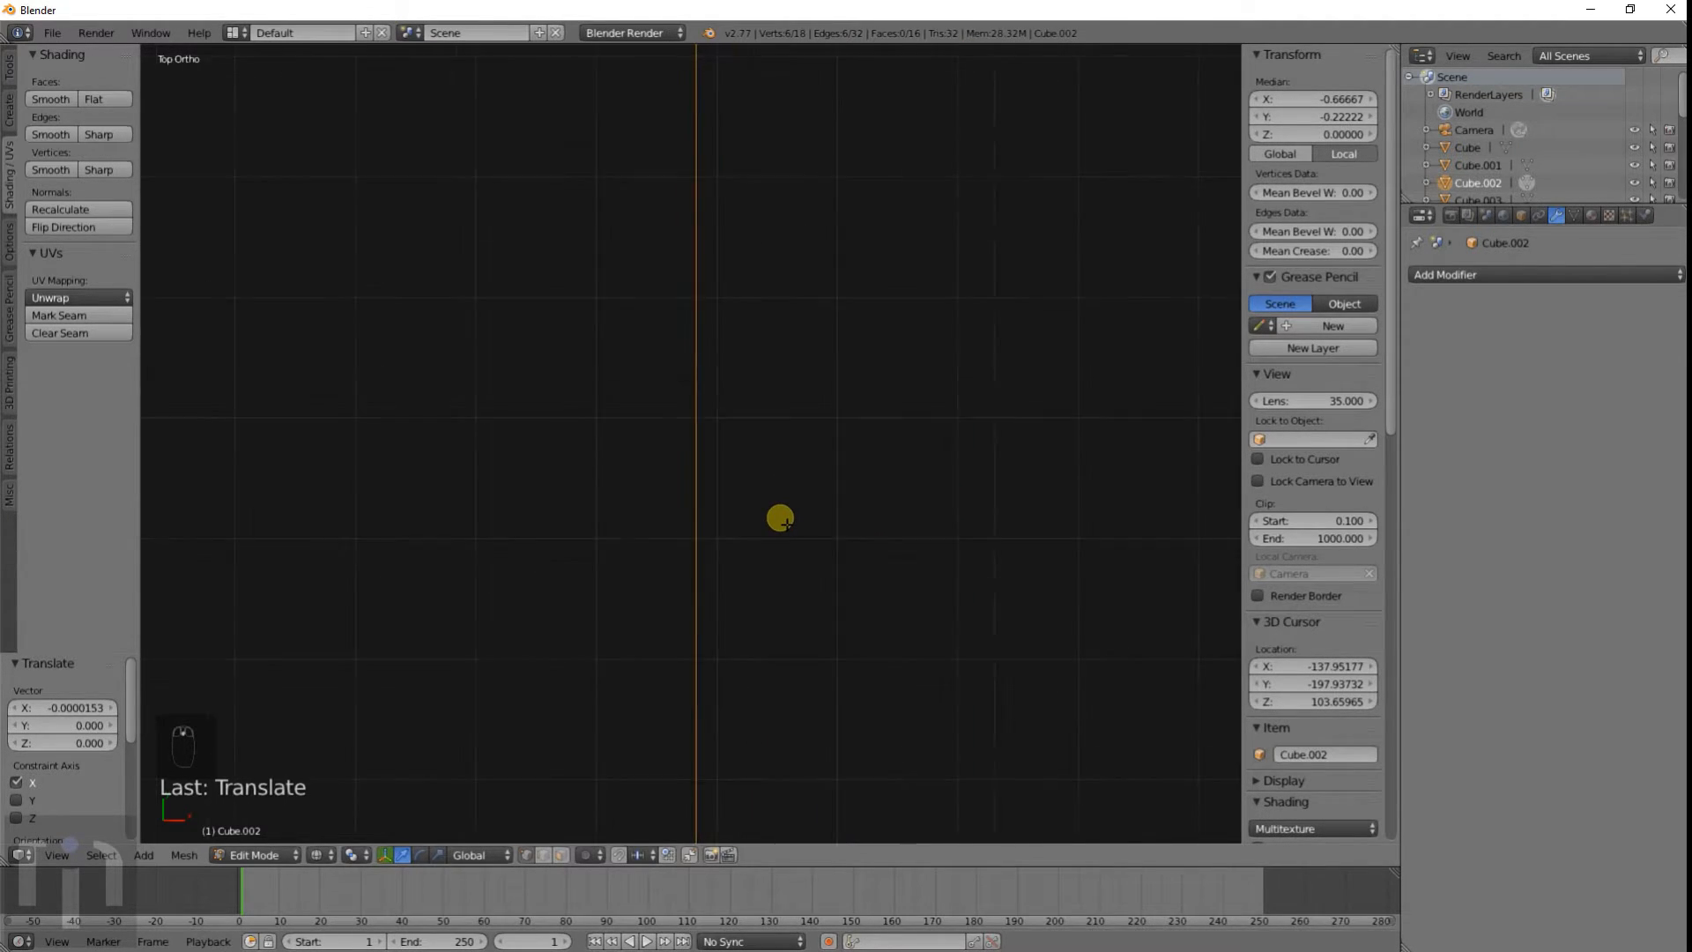
scroll(781, 517, "down", 8)
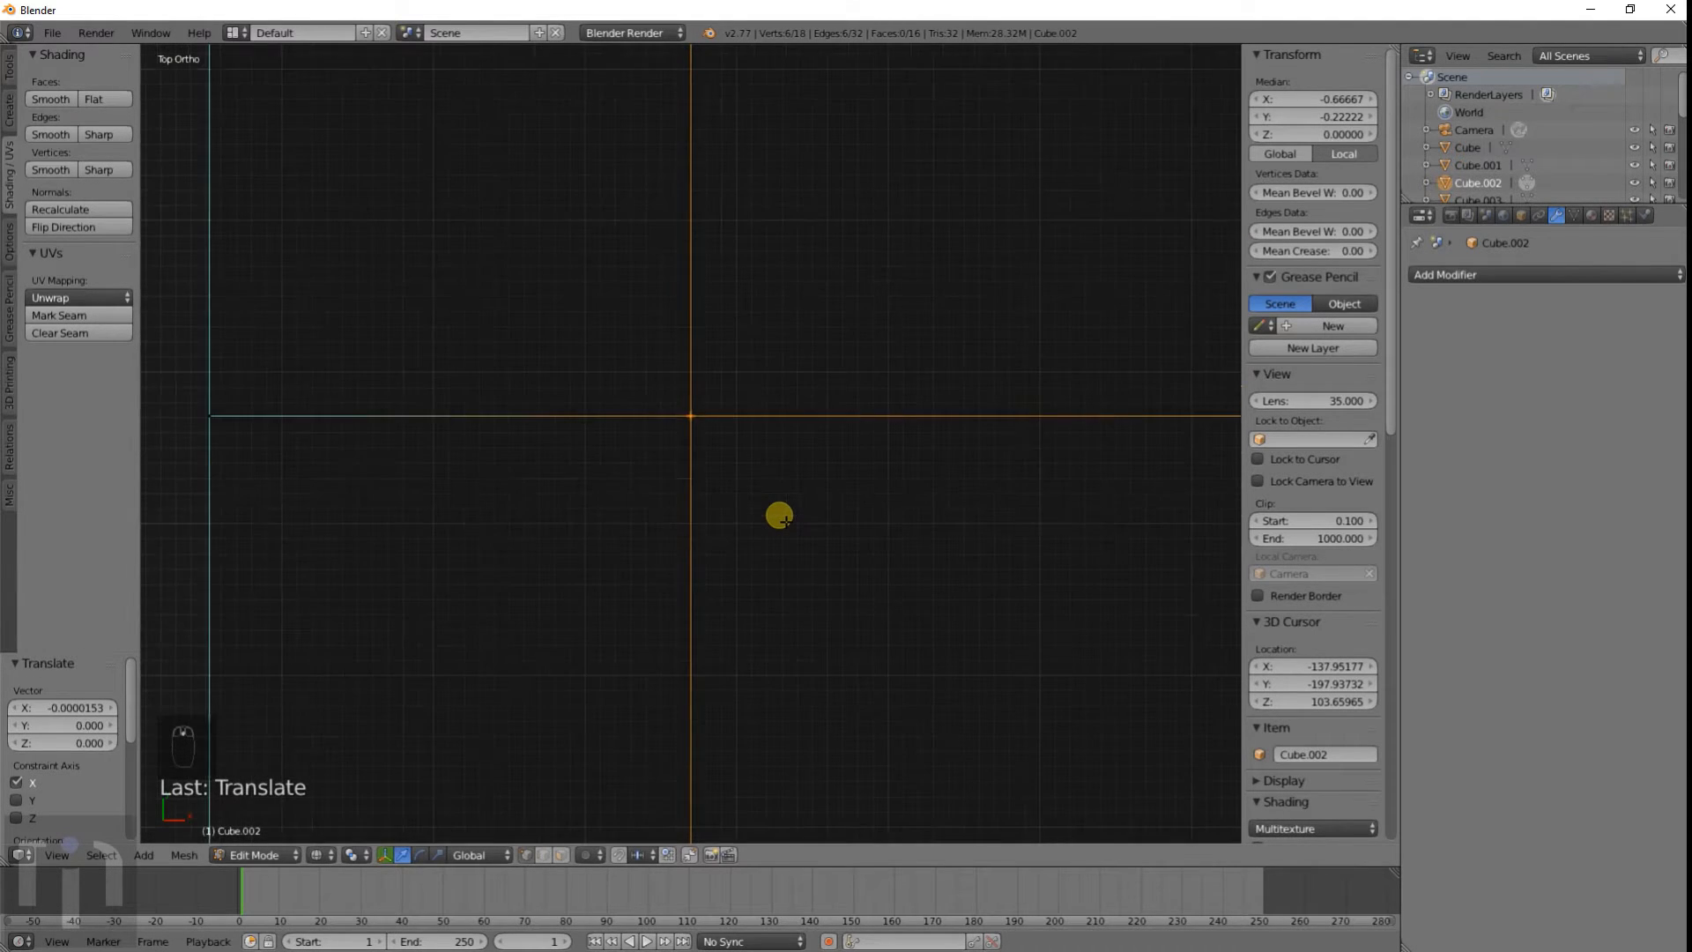
scroll(779, 515, "down", 3)
key("Tab")
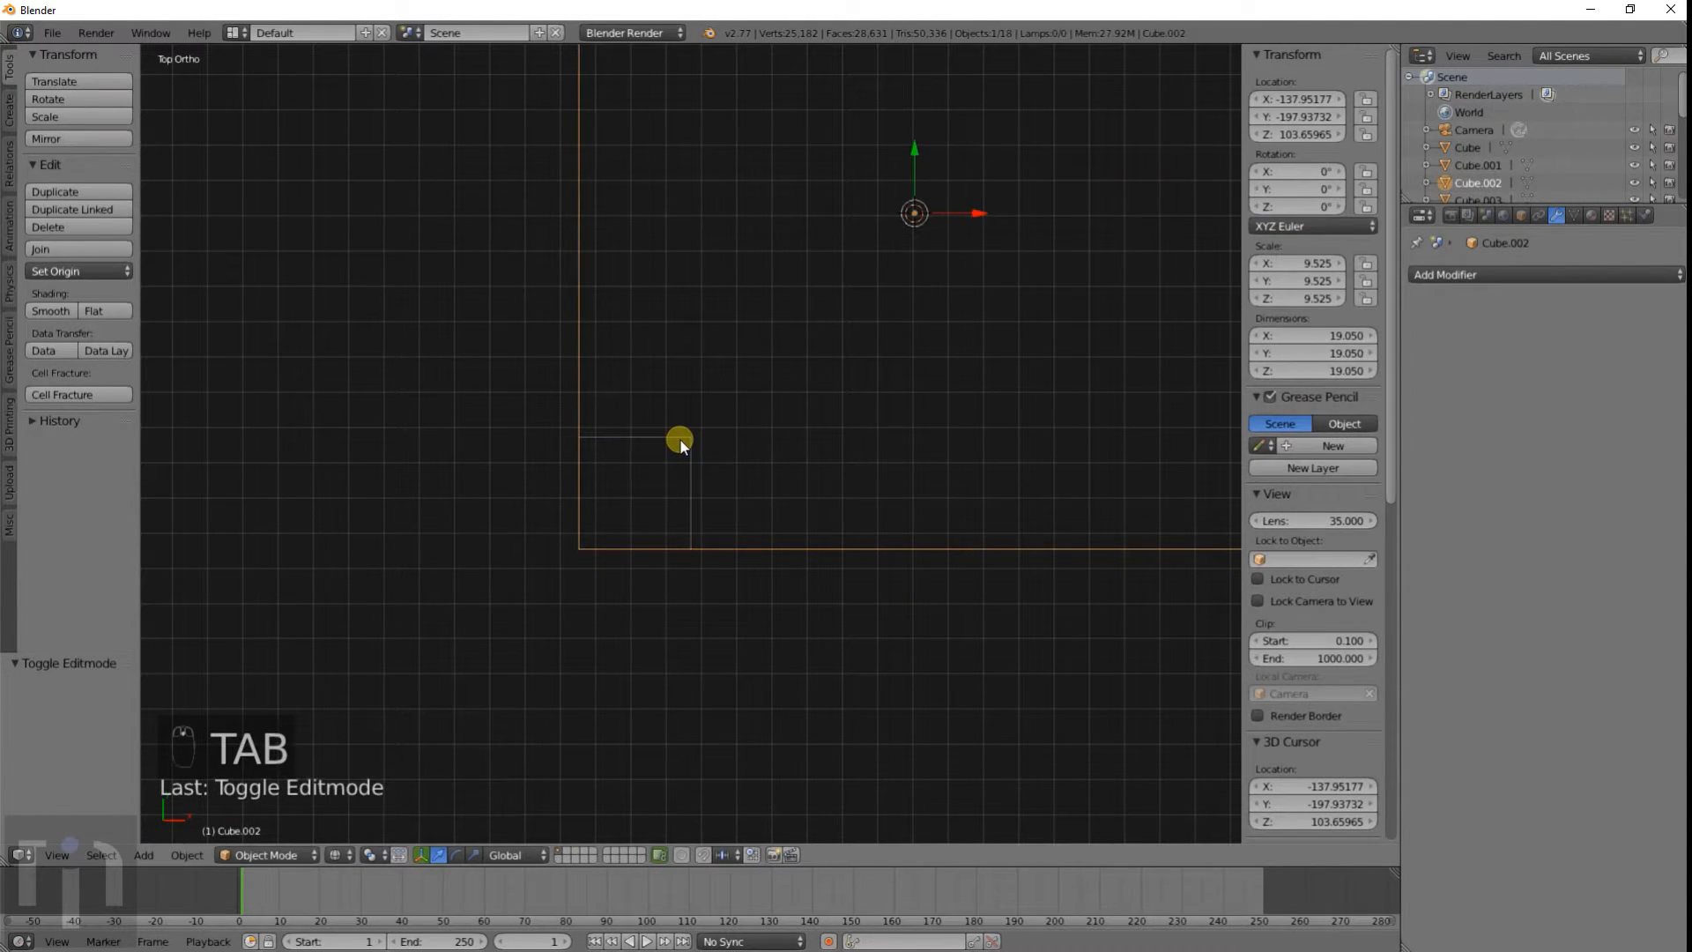
key("x")
left_click(680, 442)
Step: Delete the two vertices at the large cube's corner opposite the intersecting cuts, leaving an L-shaped profile
right_click(834, 533)
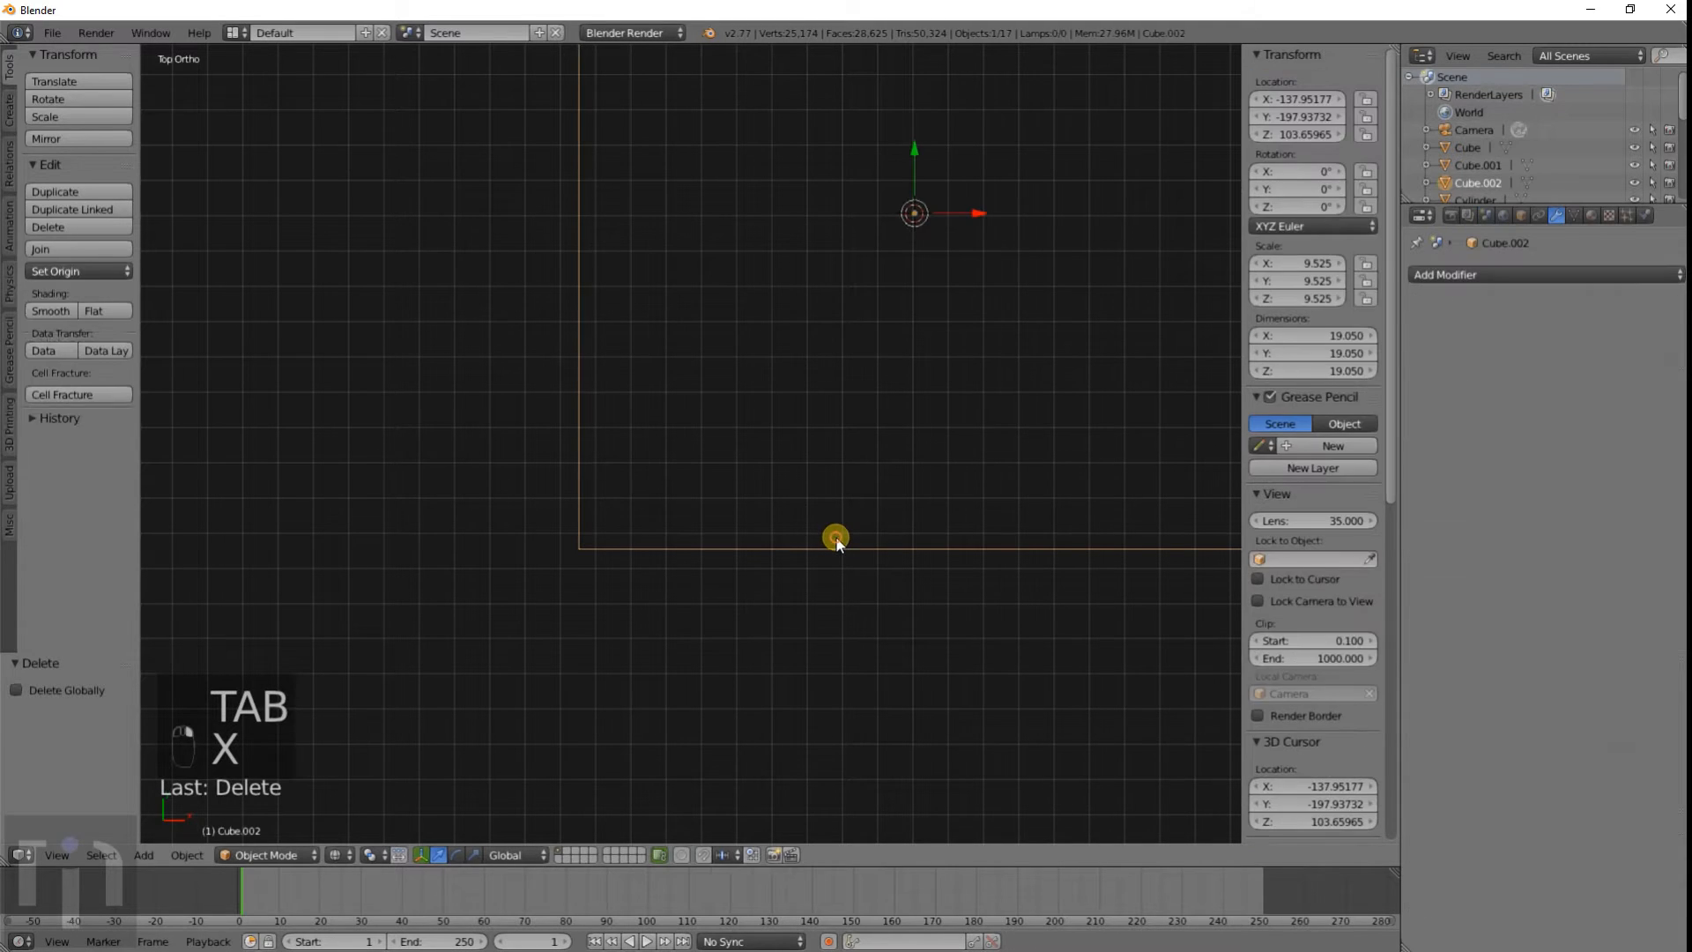
key("Tab")
middle_click_drag(908, 450, 790, 626, "shift")
scroll(773, 590, "down", 3)
key("a")
key("a")
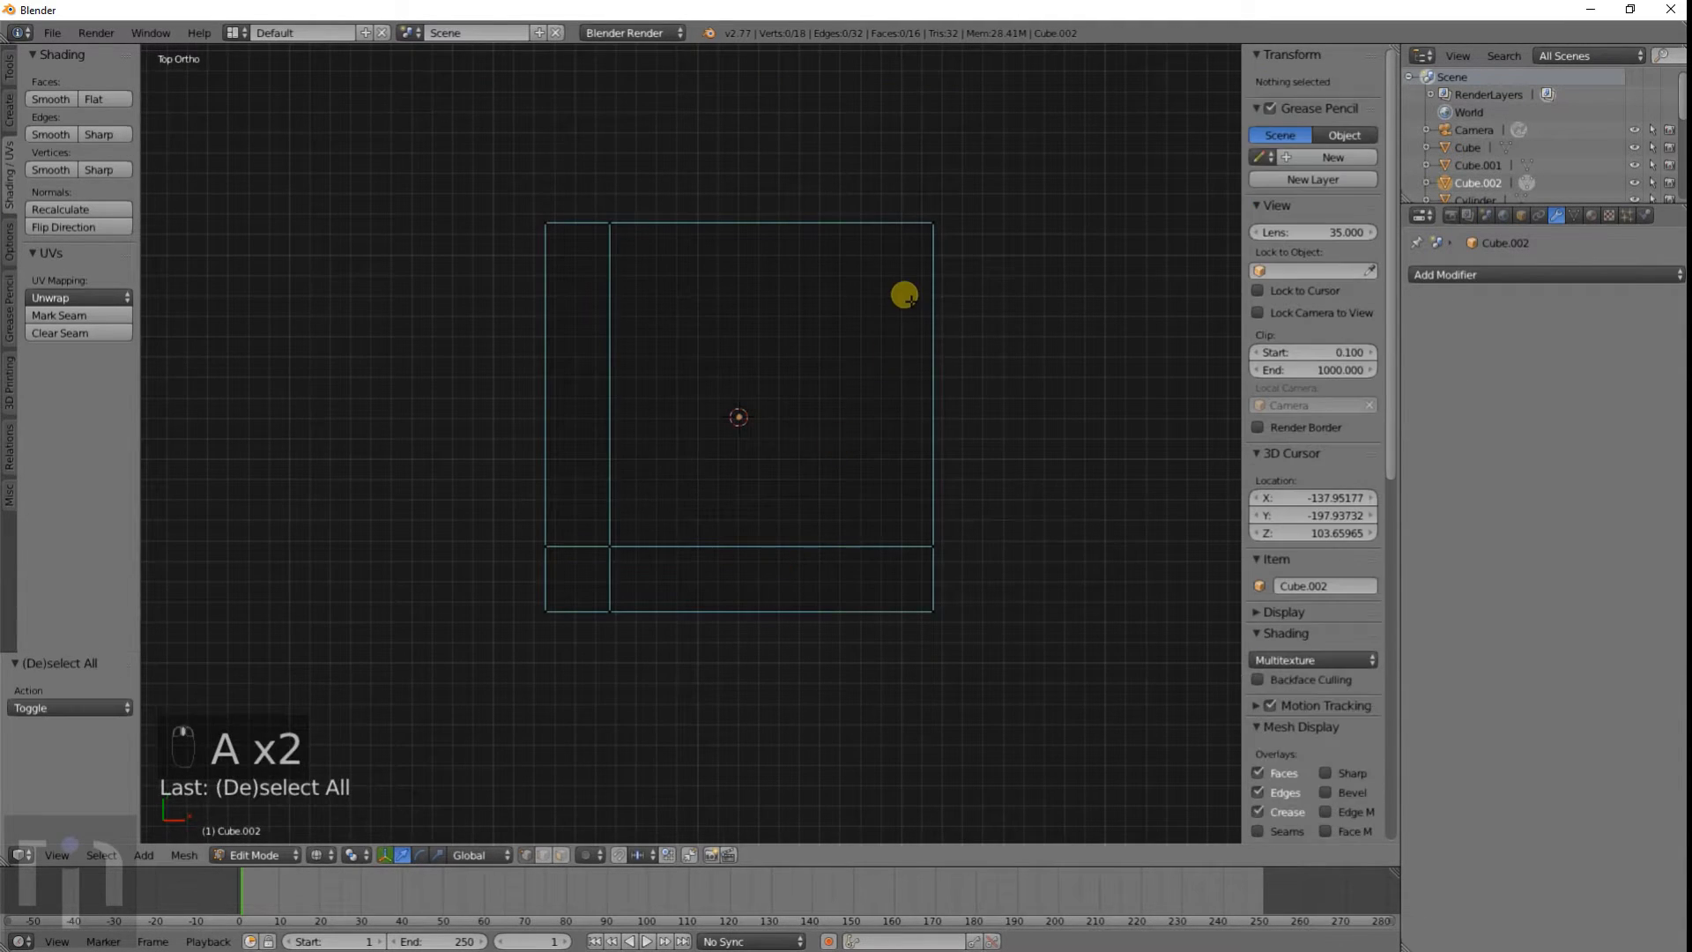
key("c")
left_click(906, 244)
middle_click_drag(978, 313, 844, 434)
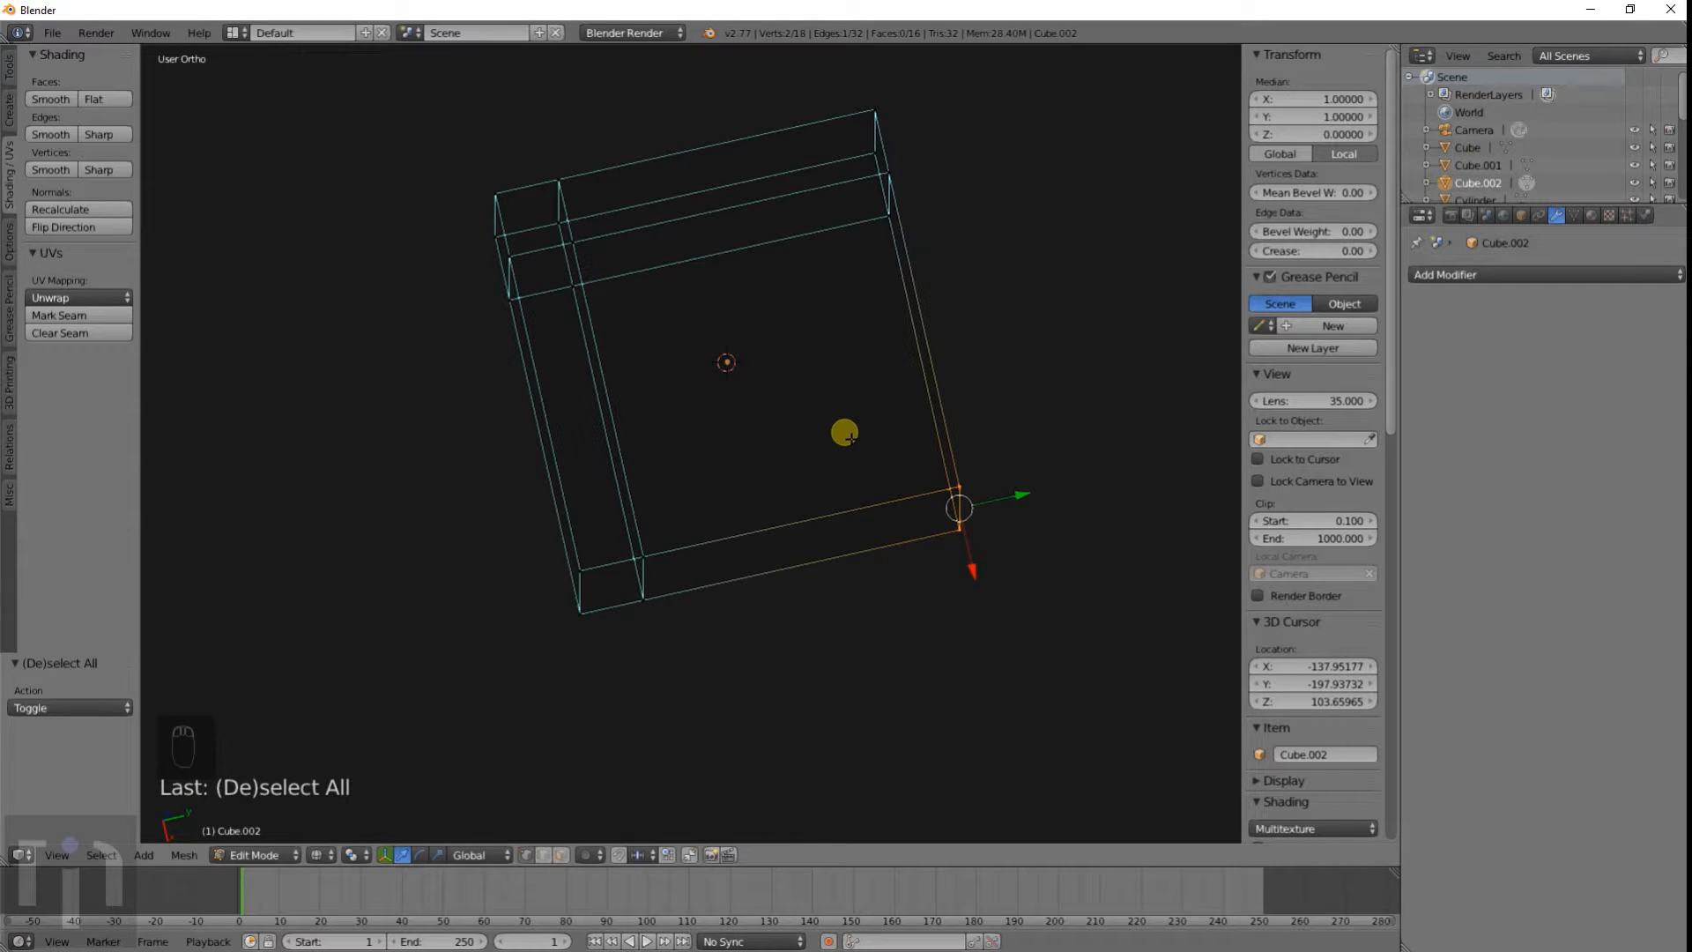
key("x")
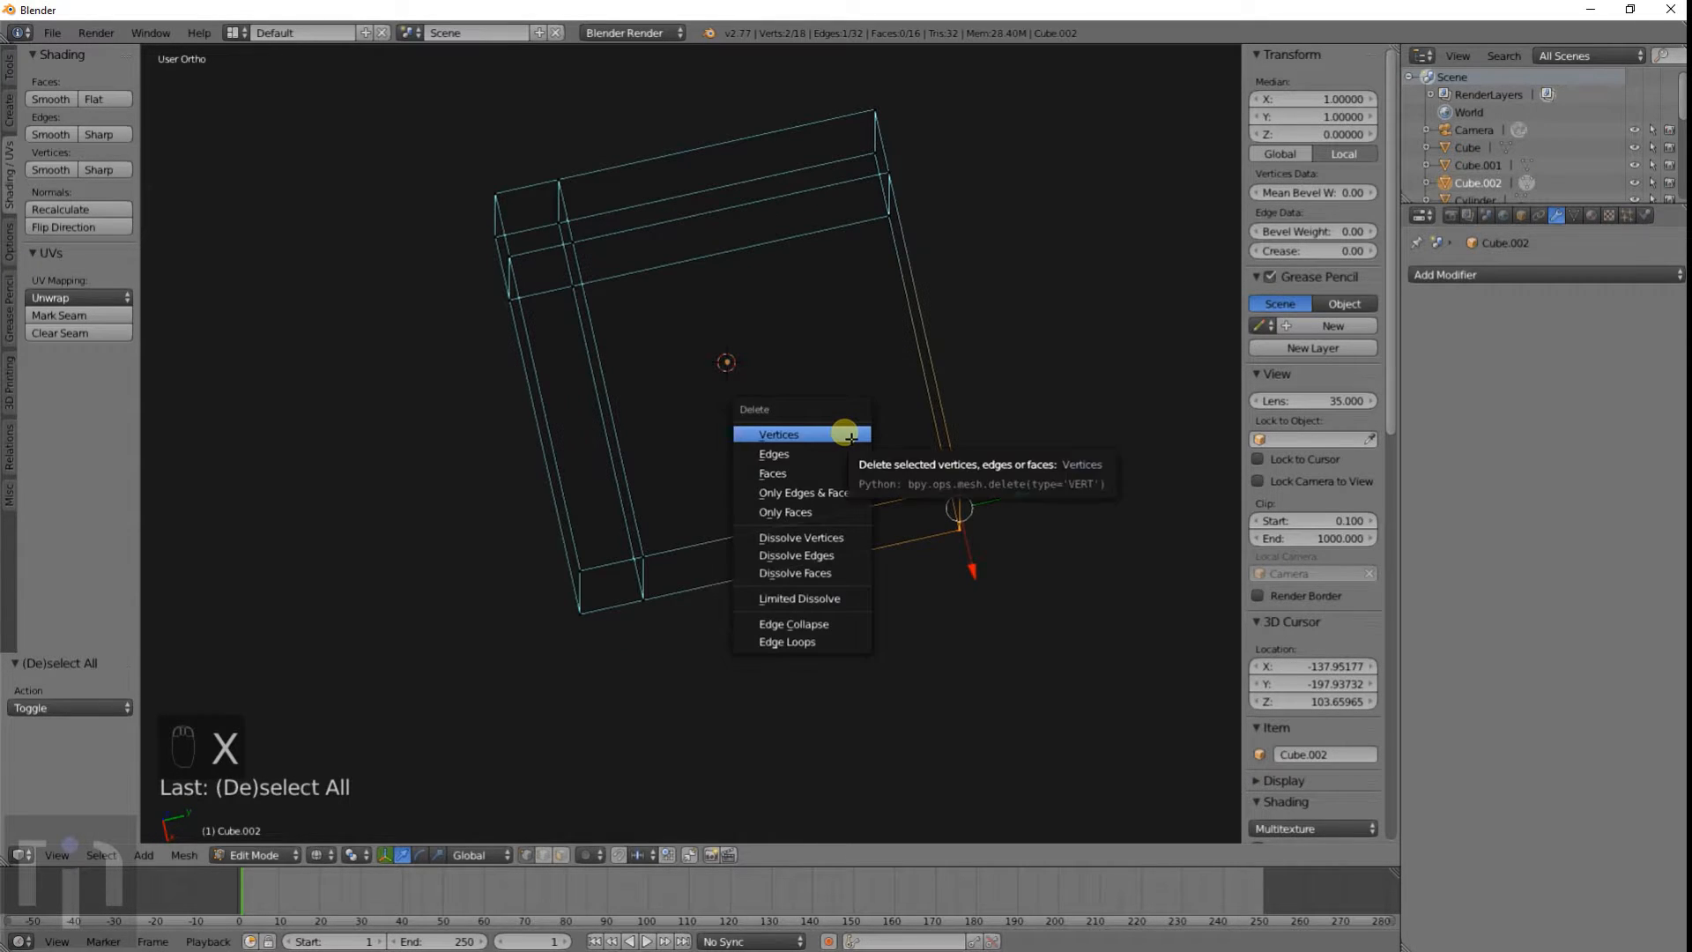
left_click(844, 432)
Step: Center the view on the L-shaped piece and show it in solid shading in Edit Mode
key("Tab")
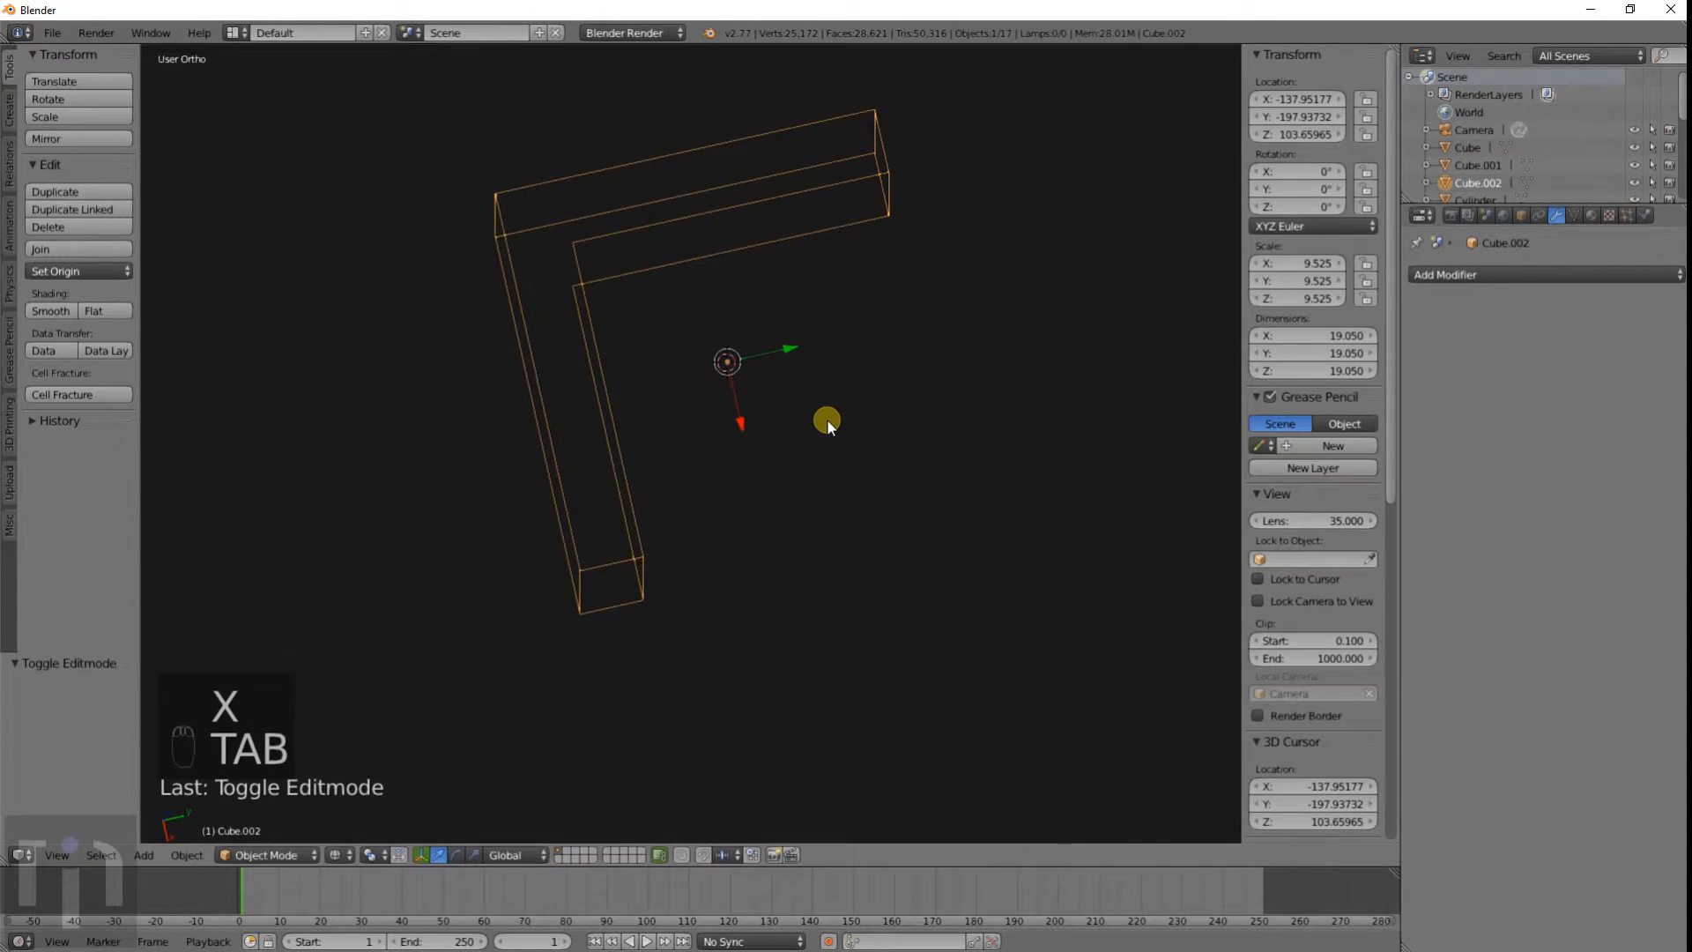
key("KP_Decimal")
key("Tab")
mouse_move(819, 494)
middle_mouse_down()
mouse_move(748, 446)
mouse_move(740, 502)
mouse_move(693, 399)
mouse_move(567, 434)
mouse_move(706, 457)
middle_mouse_up()
key("z")
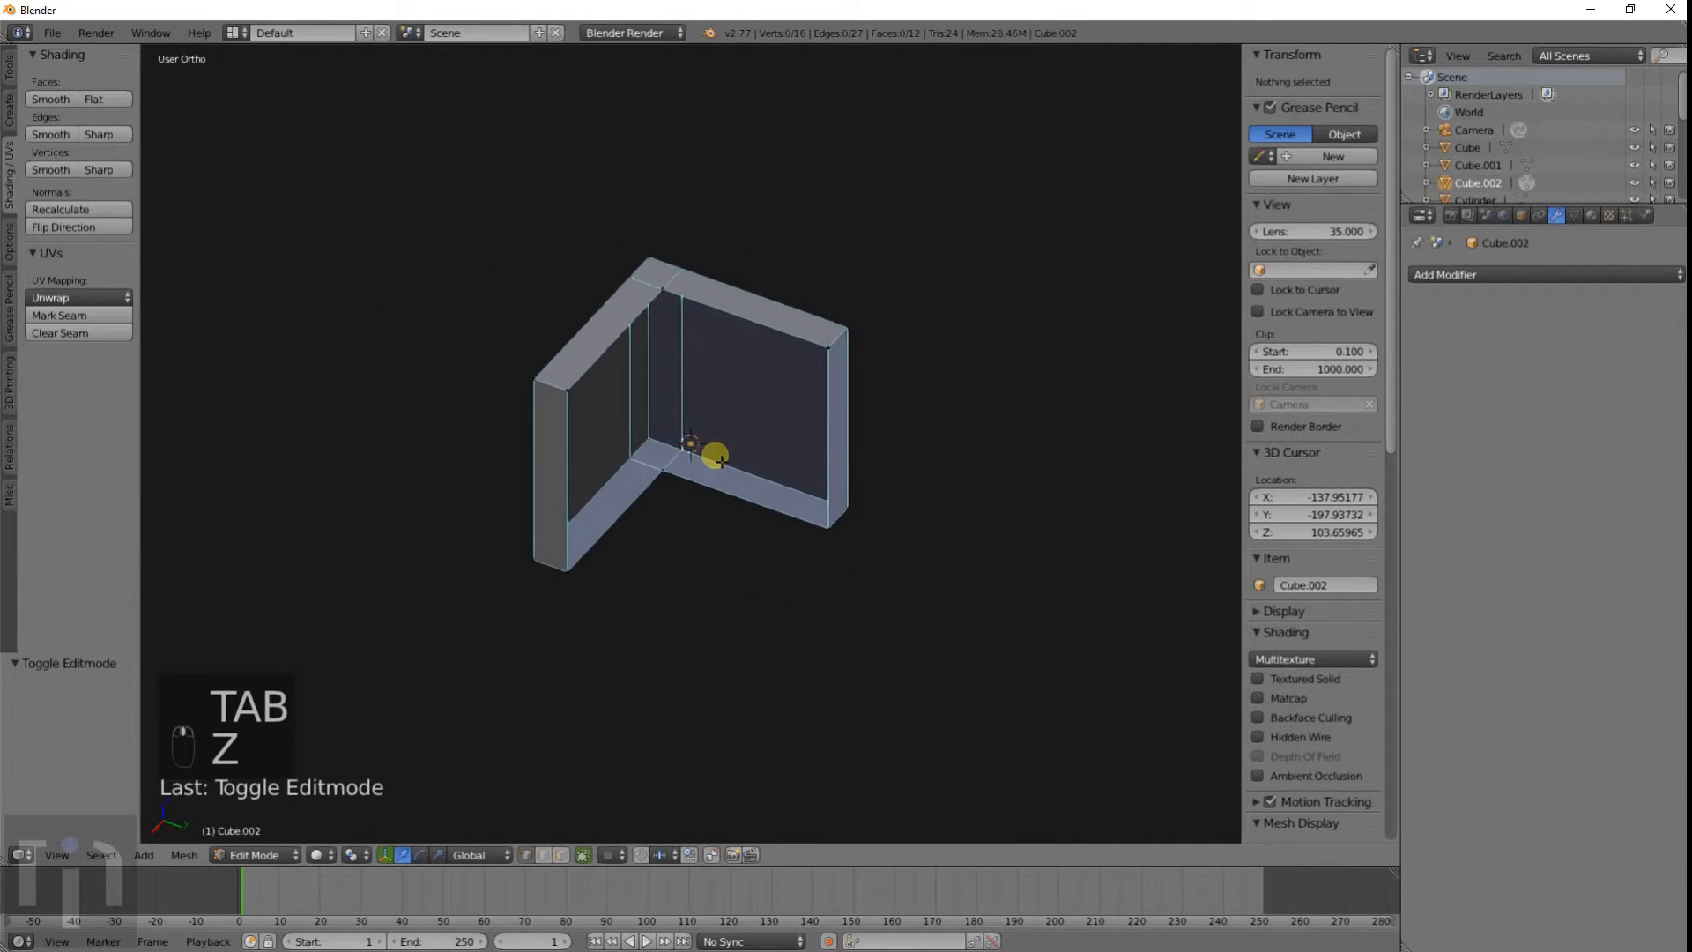
Step: Fill the open inner side of the wall running along Y with a face from its four corner vertices
scroll(706, 458, "up", 5)
key("c")
left_click(616, 529)
right_click(616, 529)
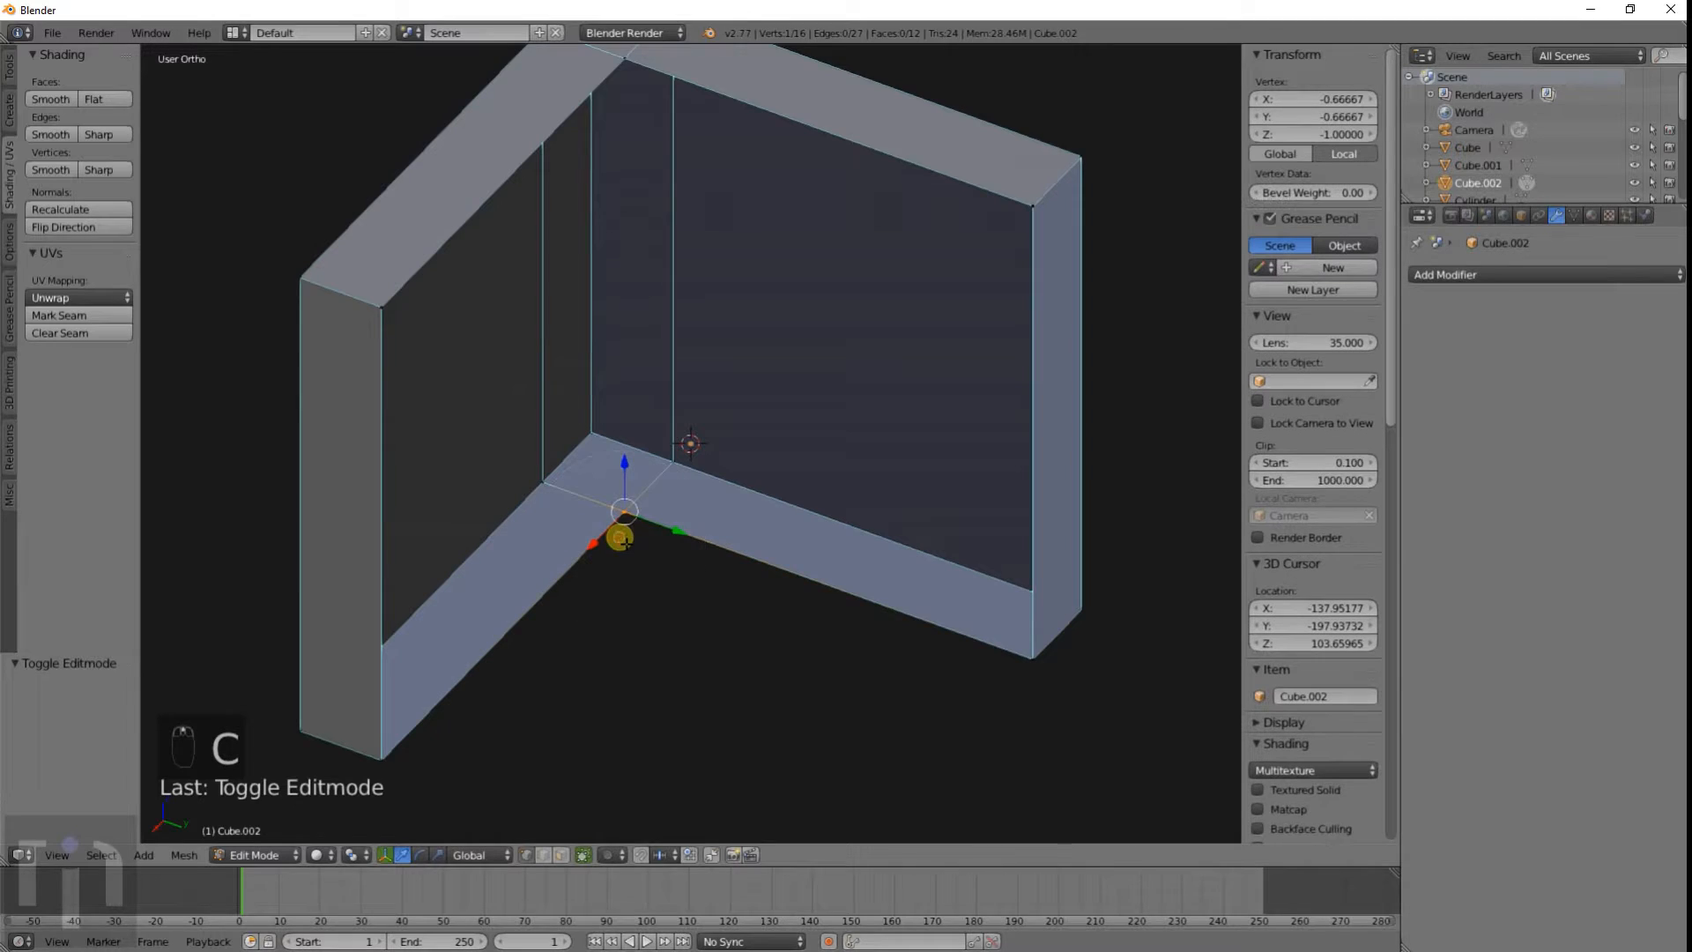
scroll(702, 332, "down", 2)
key("c")
right_click(651, 183)
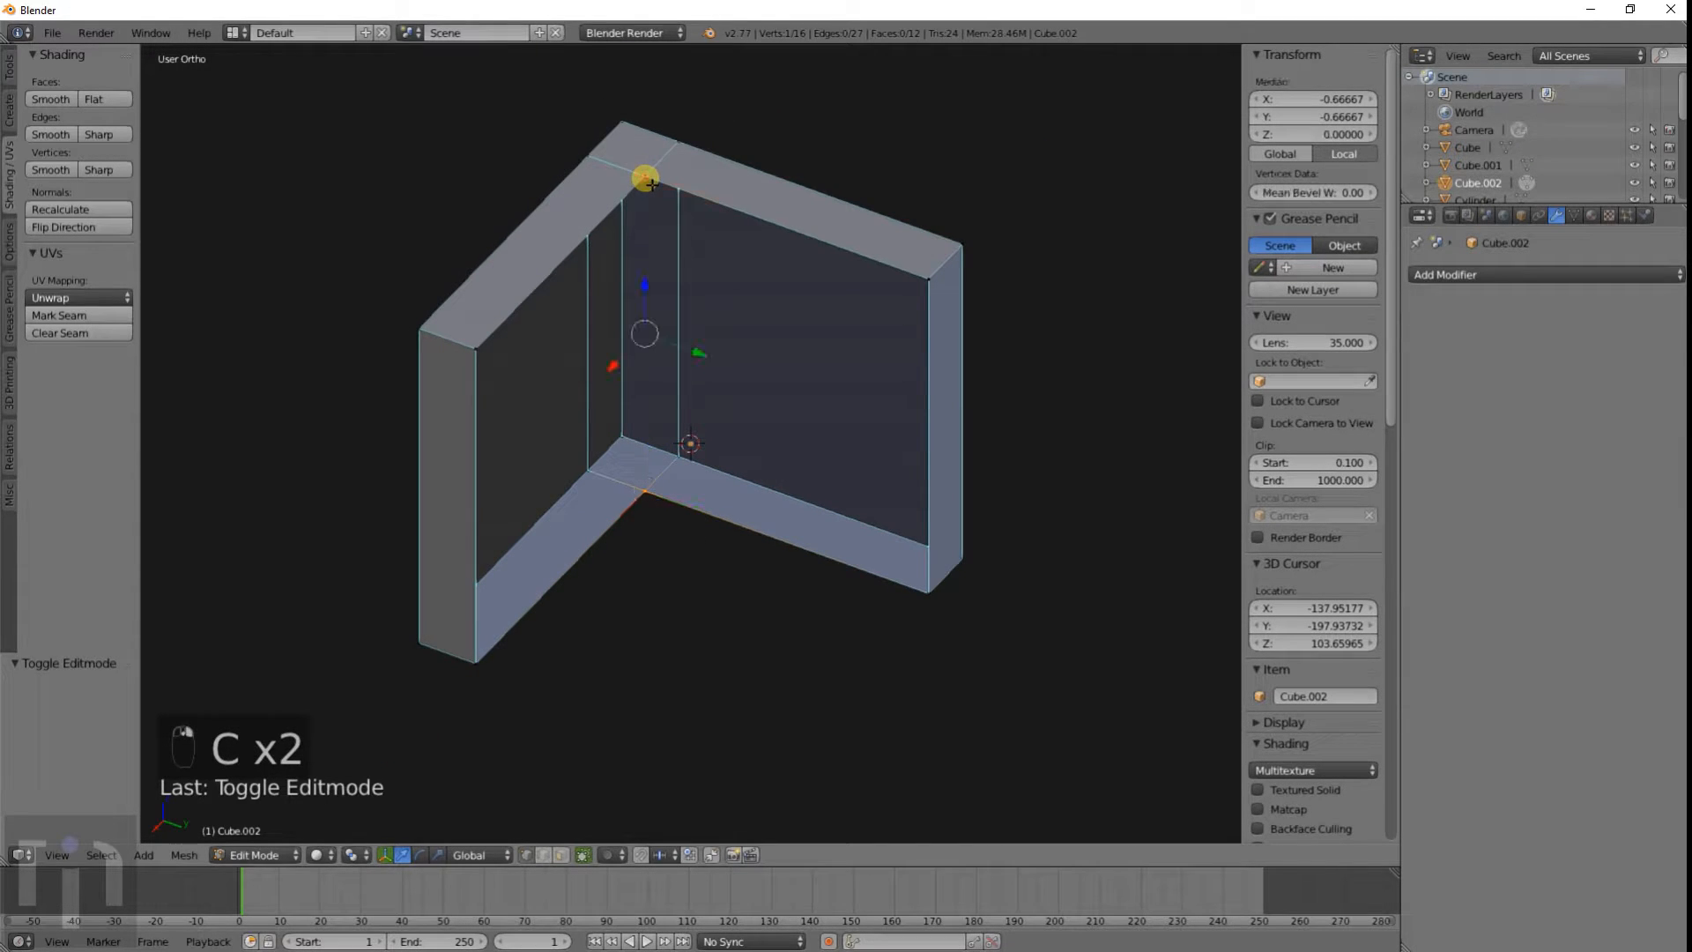
right_click(928, 279, "shift")
right_click(927, 589, "shift")
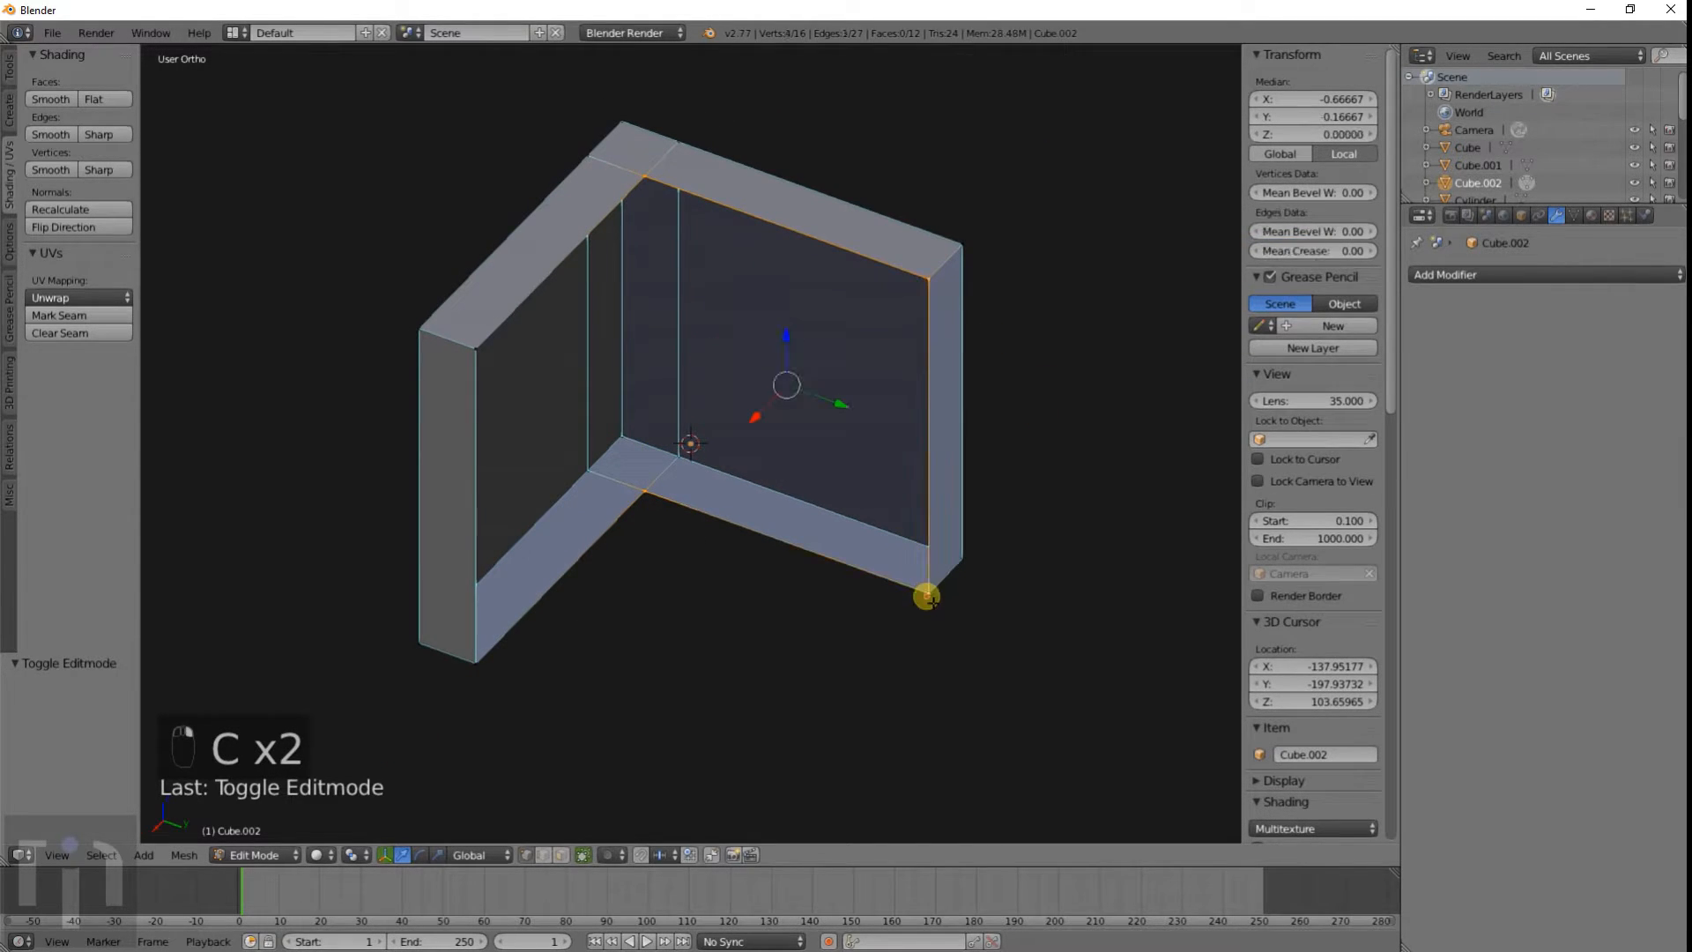
key("f")
Step: Fill the open inner side of the wall running along X with a four-vertex face and return to Object Mode
key("a")
key("c")
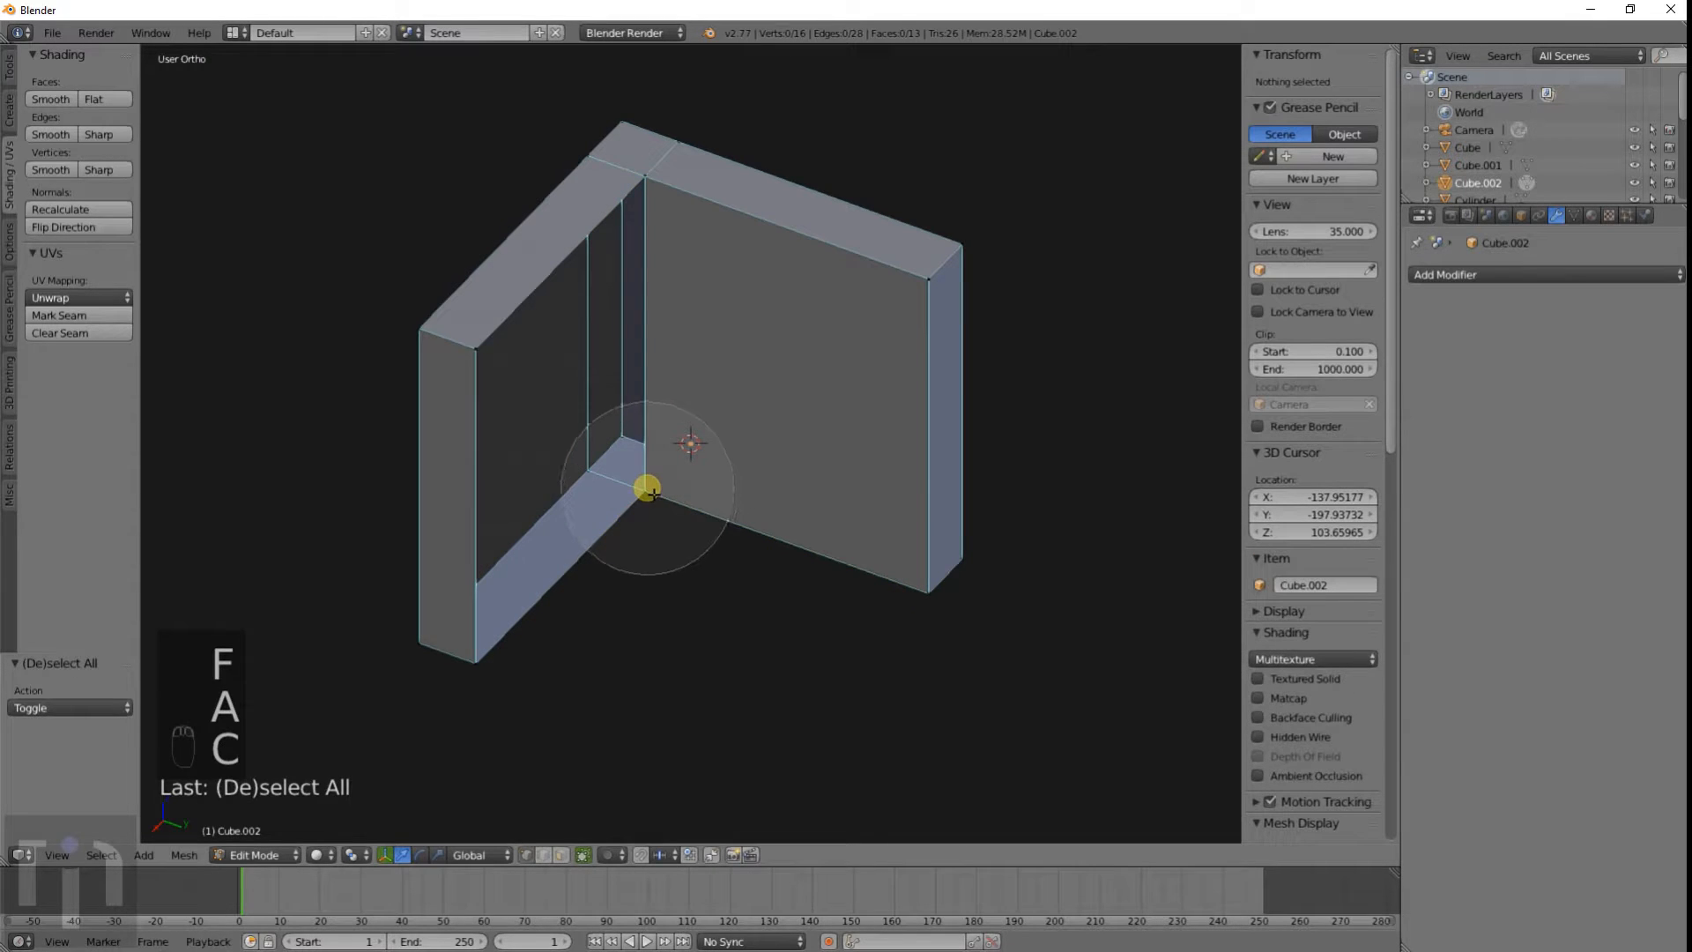
right_click(644, 490)
right_click(644, 489)
right_click(641, 185, "shift")
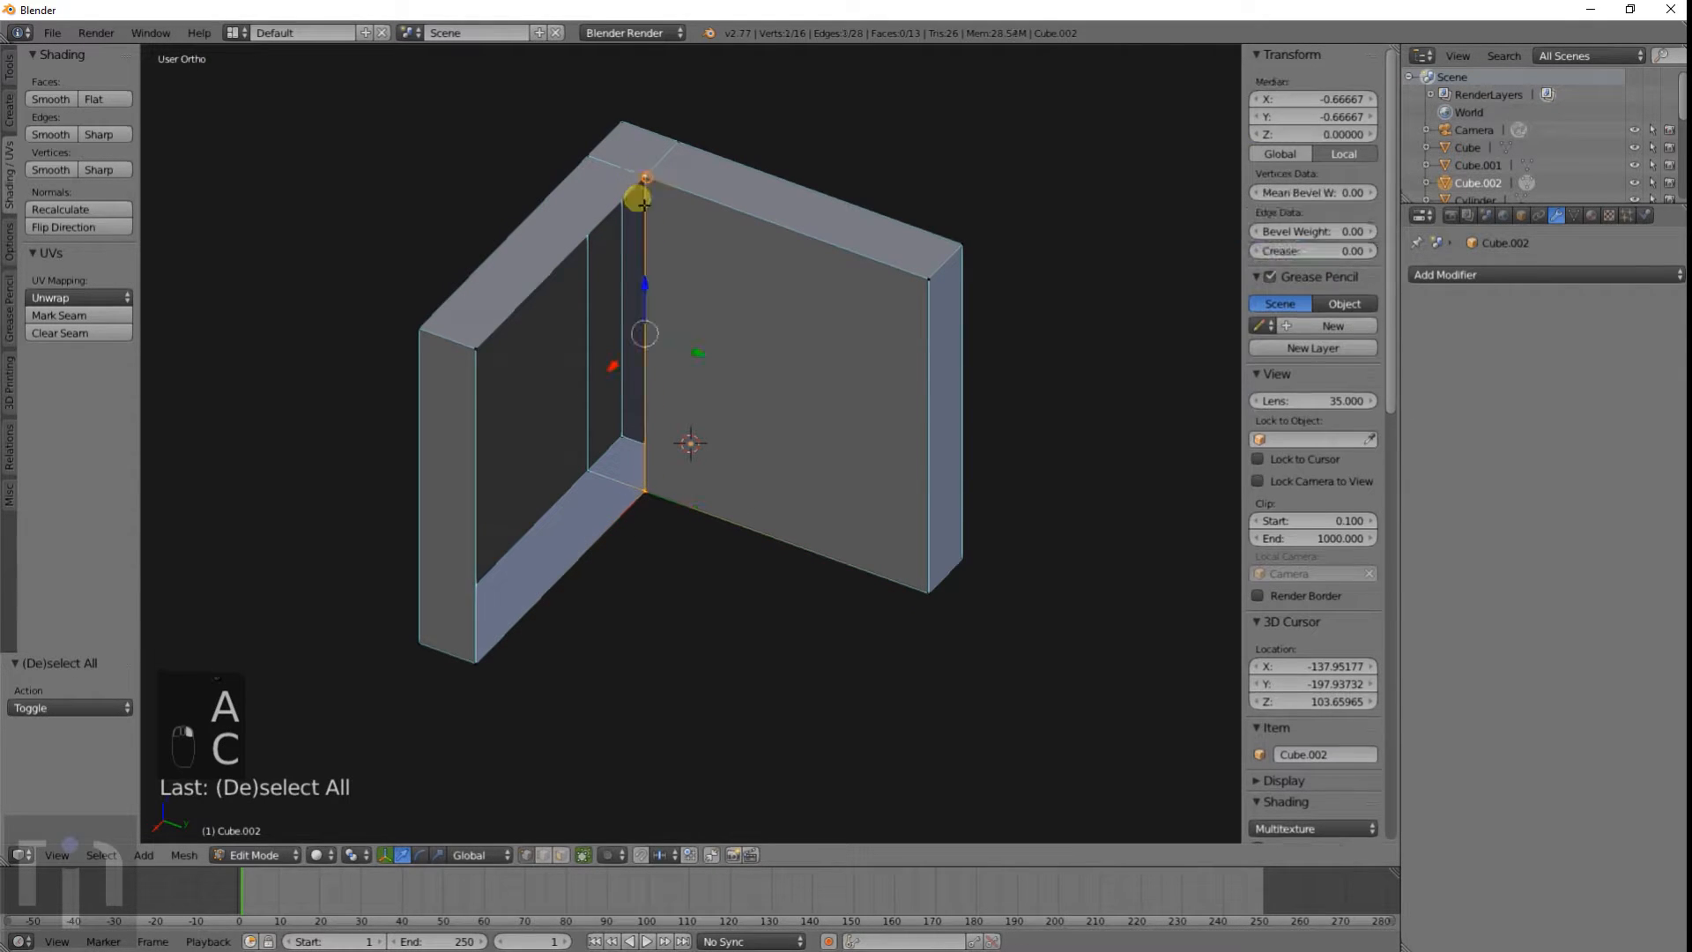
right_click(474, 357, "shift")
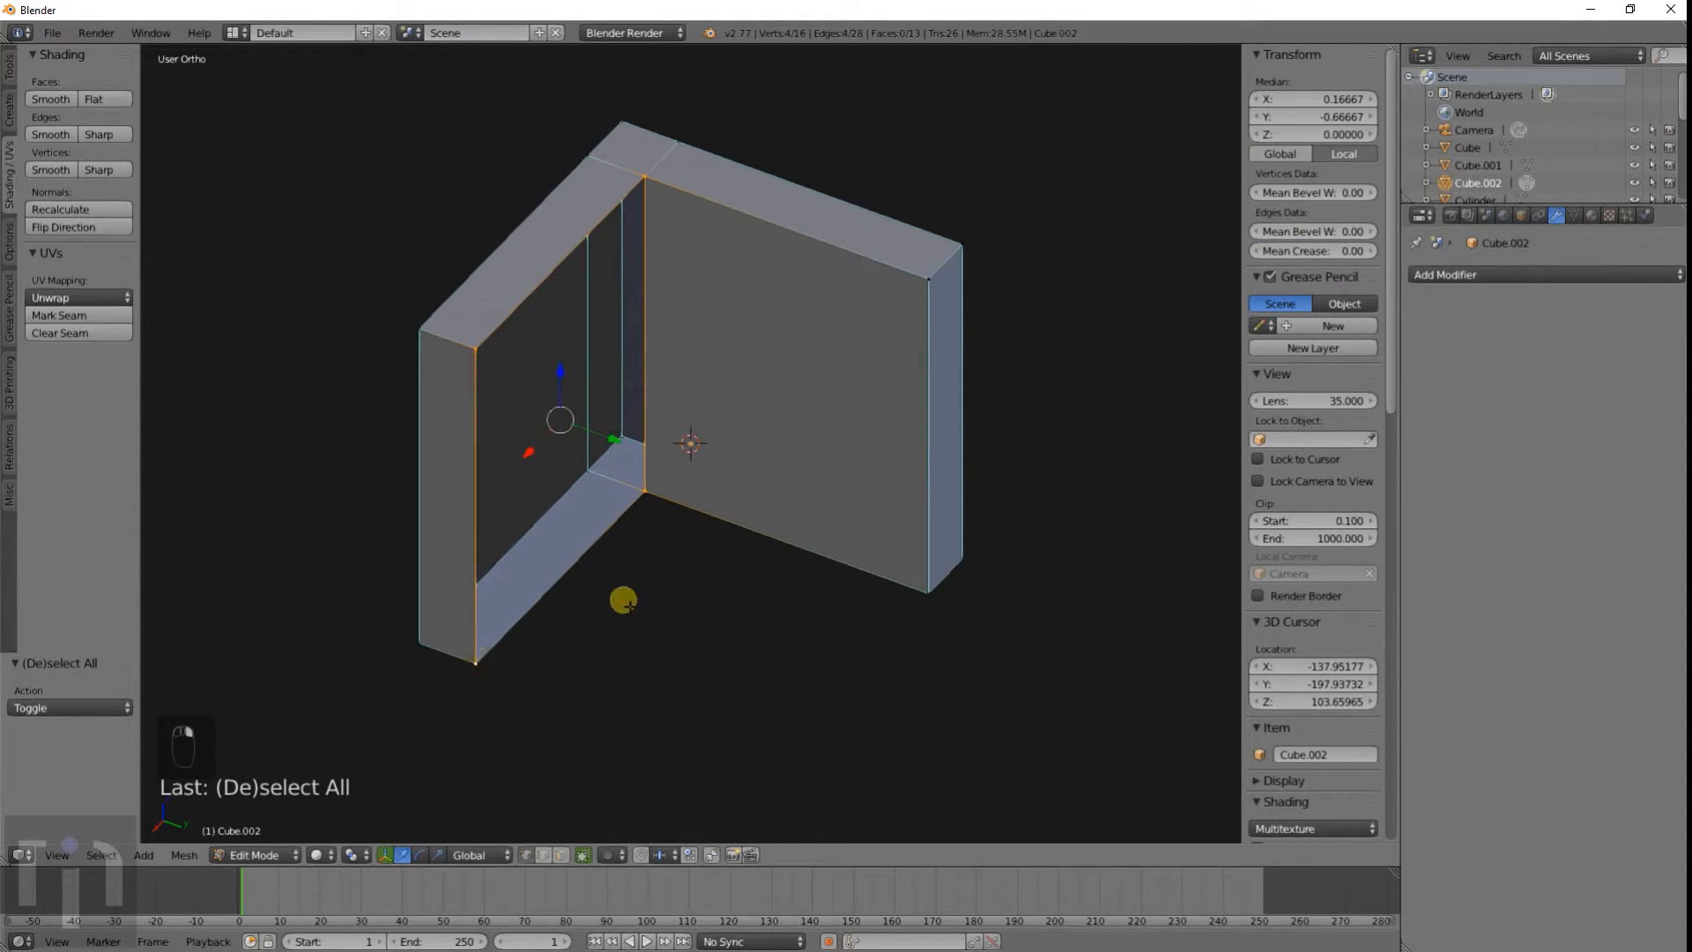
key("f")
key("Tab")
scroll(622, 599, "down", 3)
middle_click_drag(675, 531, 724, 503)
scroll(784, 496, "up", 5)
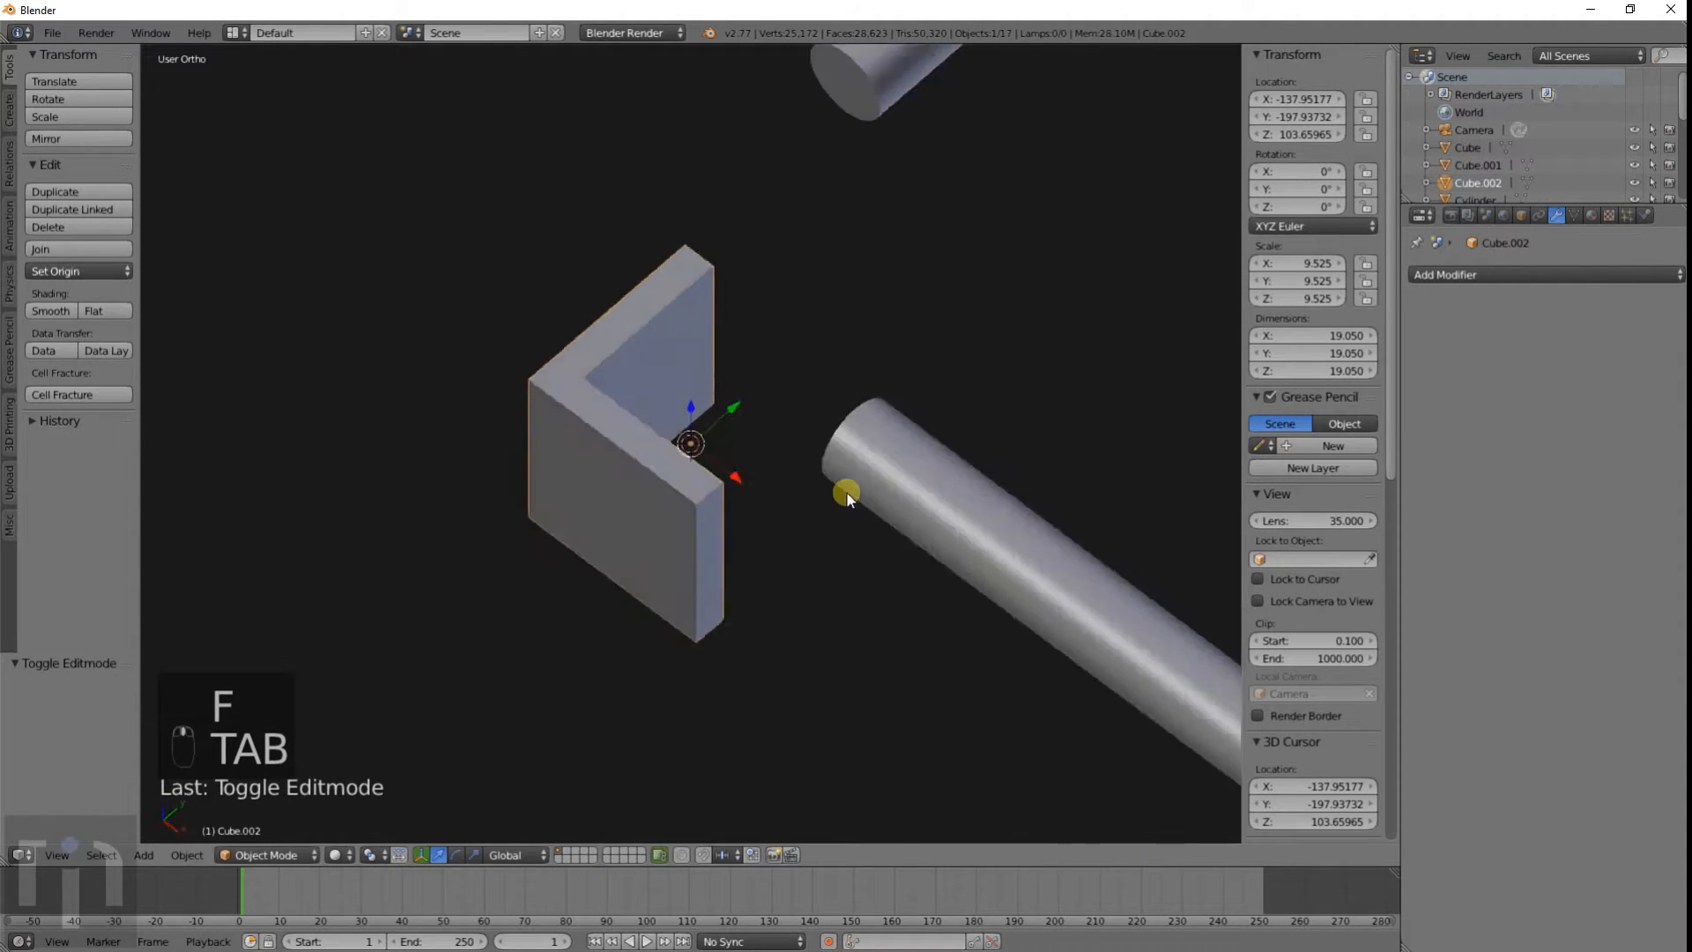
Step: In front view, move the L-shaped piece beside the end of the Y-direction rod, to about X -174.3, Z 82.4
middle_click_drag(846, 490, 914, 409)
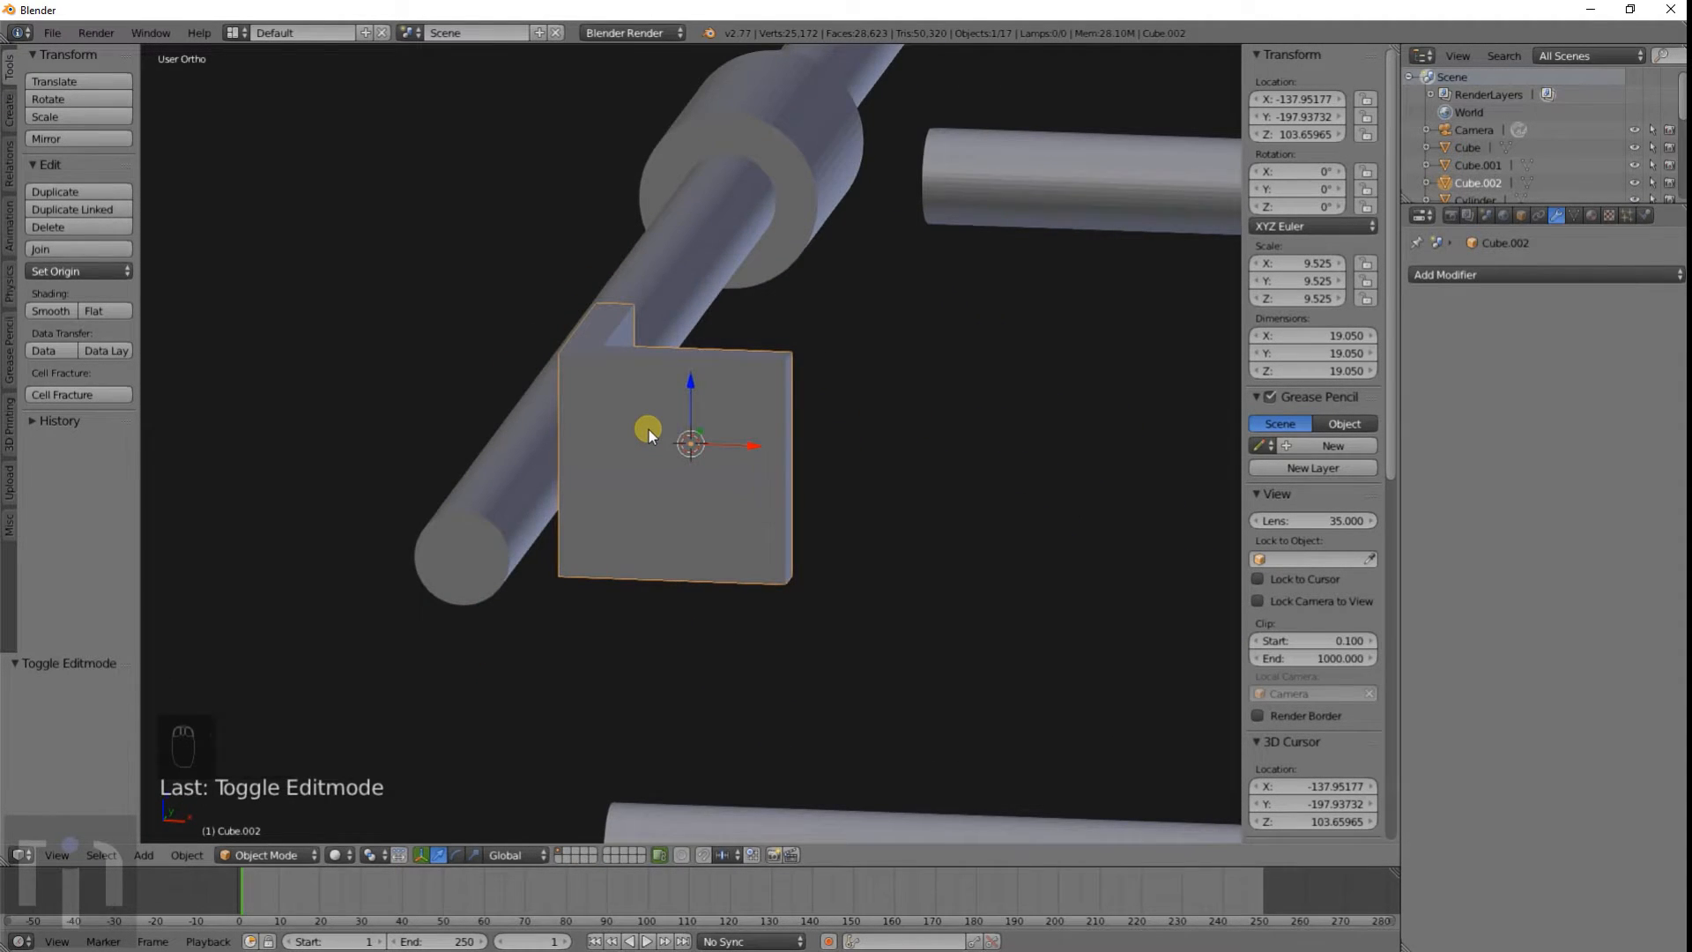
key("KP_1")
scroll(651, 430, "down", 3)
middle_click_drag(650, 430, 874, 403, "shift")
key("g")
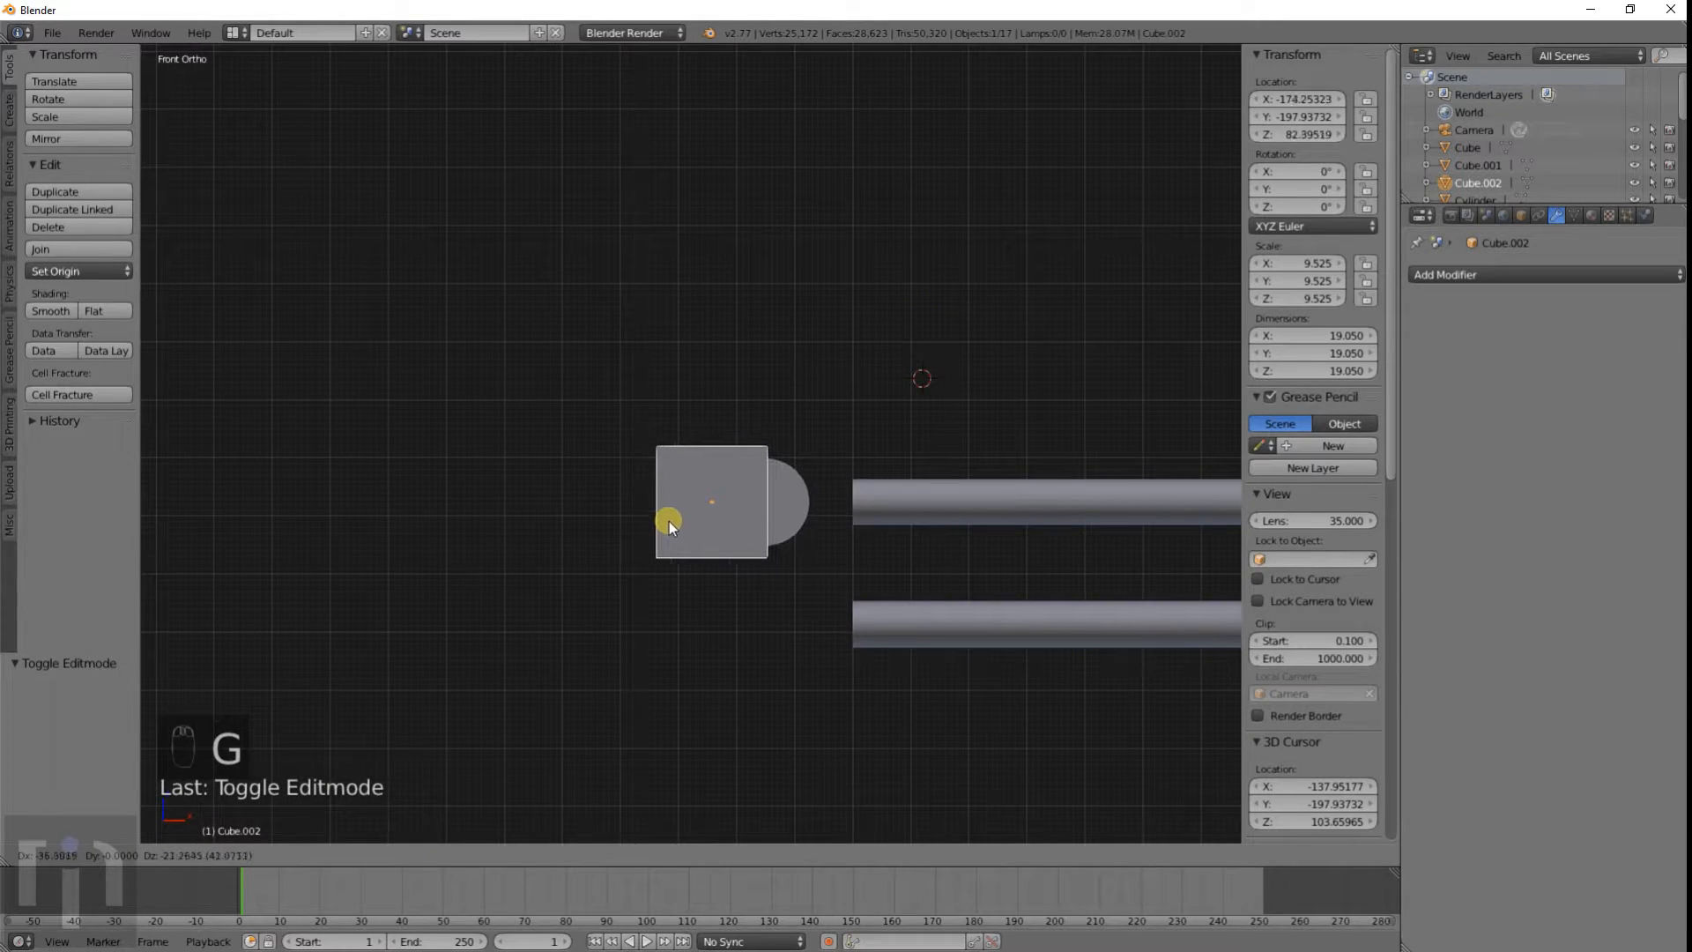
left_click(674, 526)
Step: Switch to wireframe and nudge the L-shaped piece so its inner edge meets the rod's center, at about X -174.6
key("z")
scroll(691, 537, "up", 6)
middle_click_drag(691, 537, 598, 415, "shift")
scroll(731, 498, "up", 4)
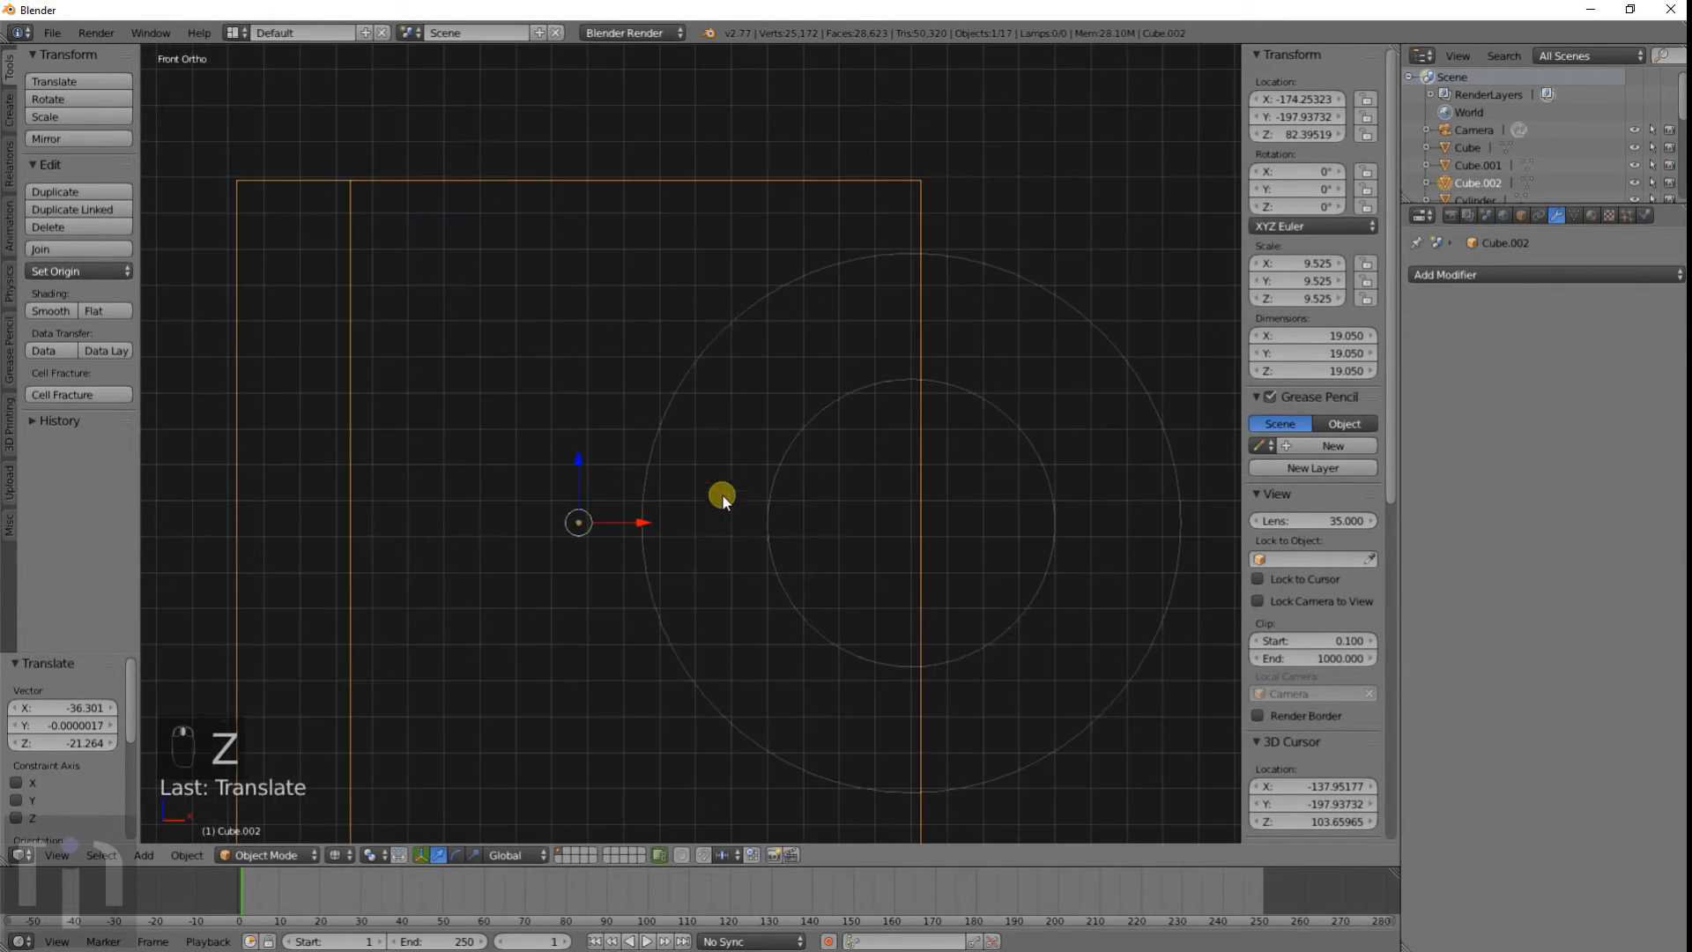
key("g")
left_click(784, 507)
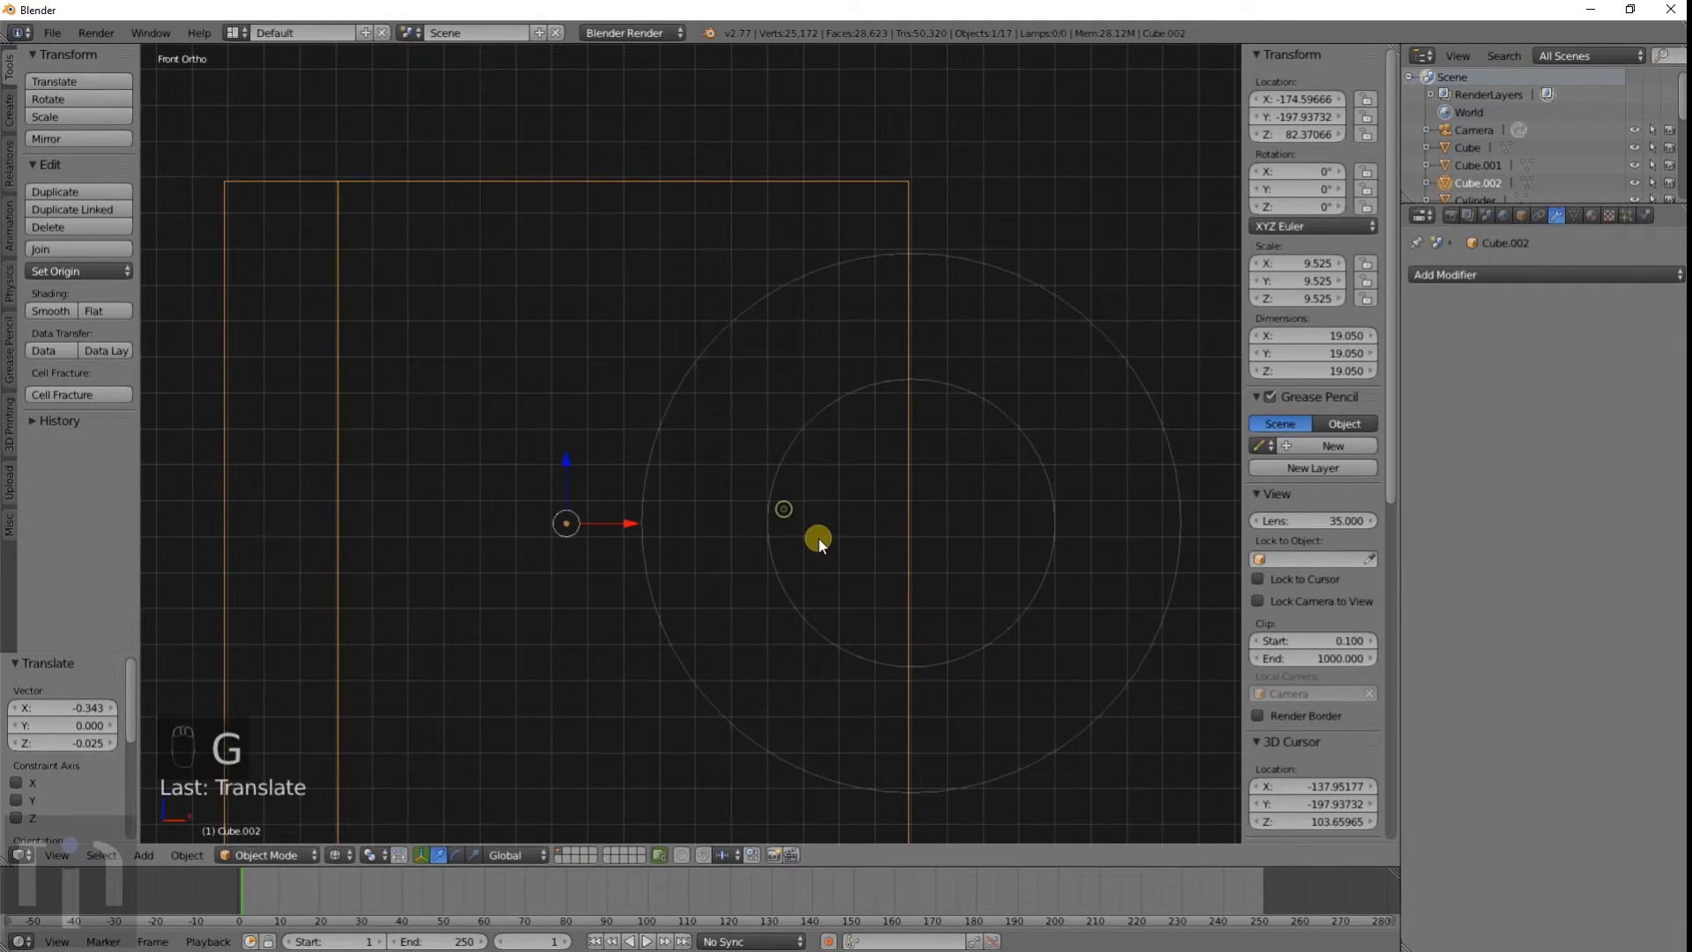
Step: In right view, move the L-shaped piece so its edge meets the X-direction rod's center, at about Y -174.5, Z 61.8
scroll(818, 537, "down", 3)
key("KP_1")
key("KP_3")
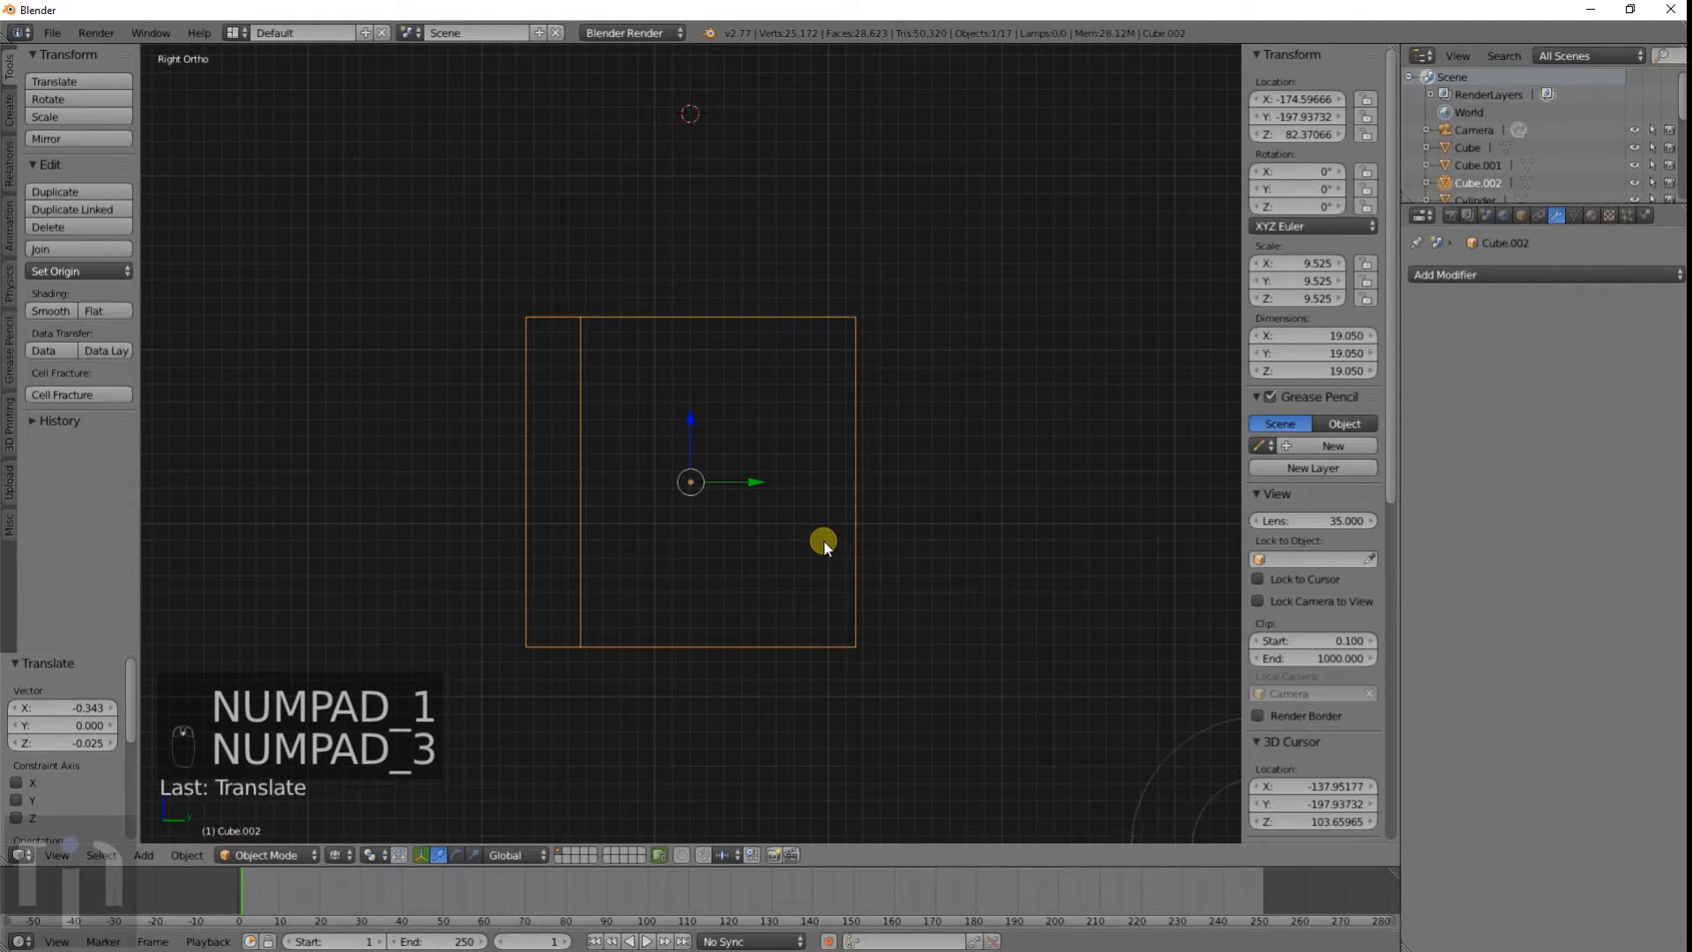
scroll(823, 540, "down", 7)
key("g")
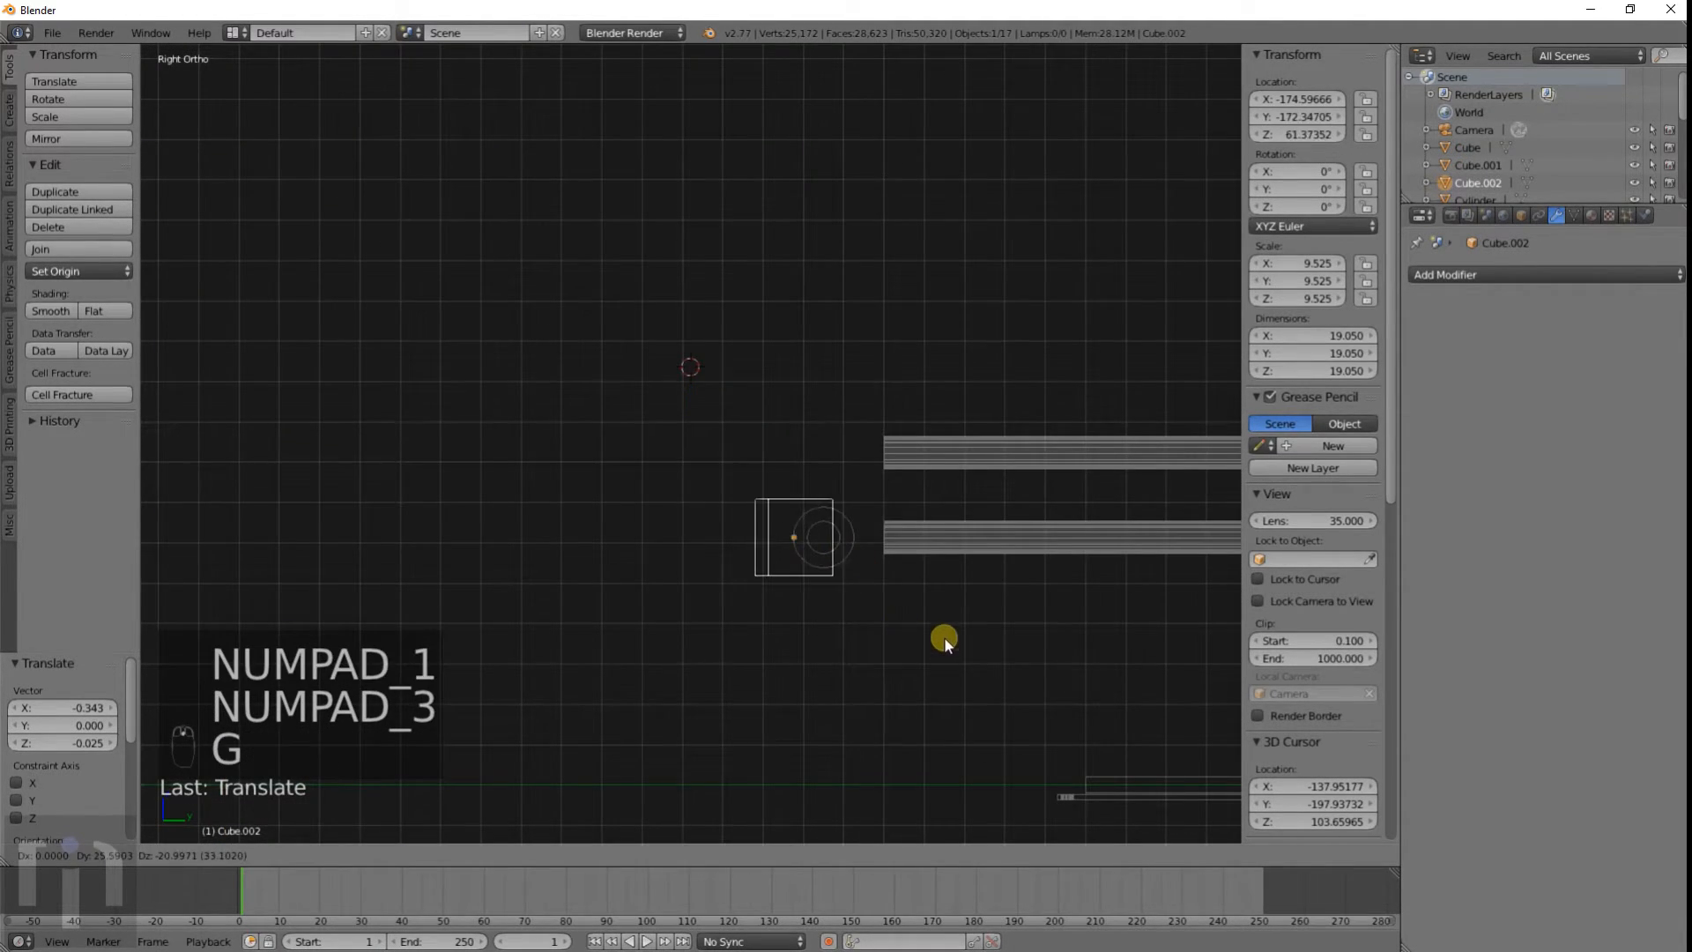
left_click(934, 634)
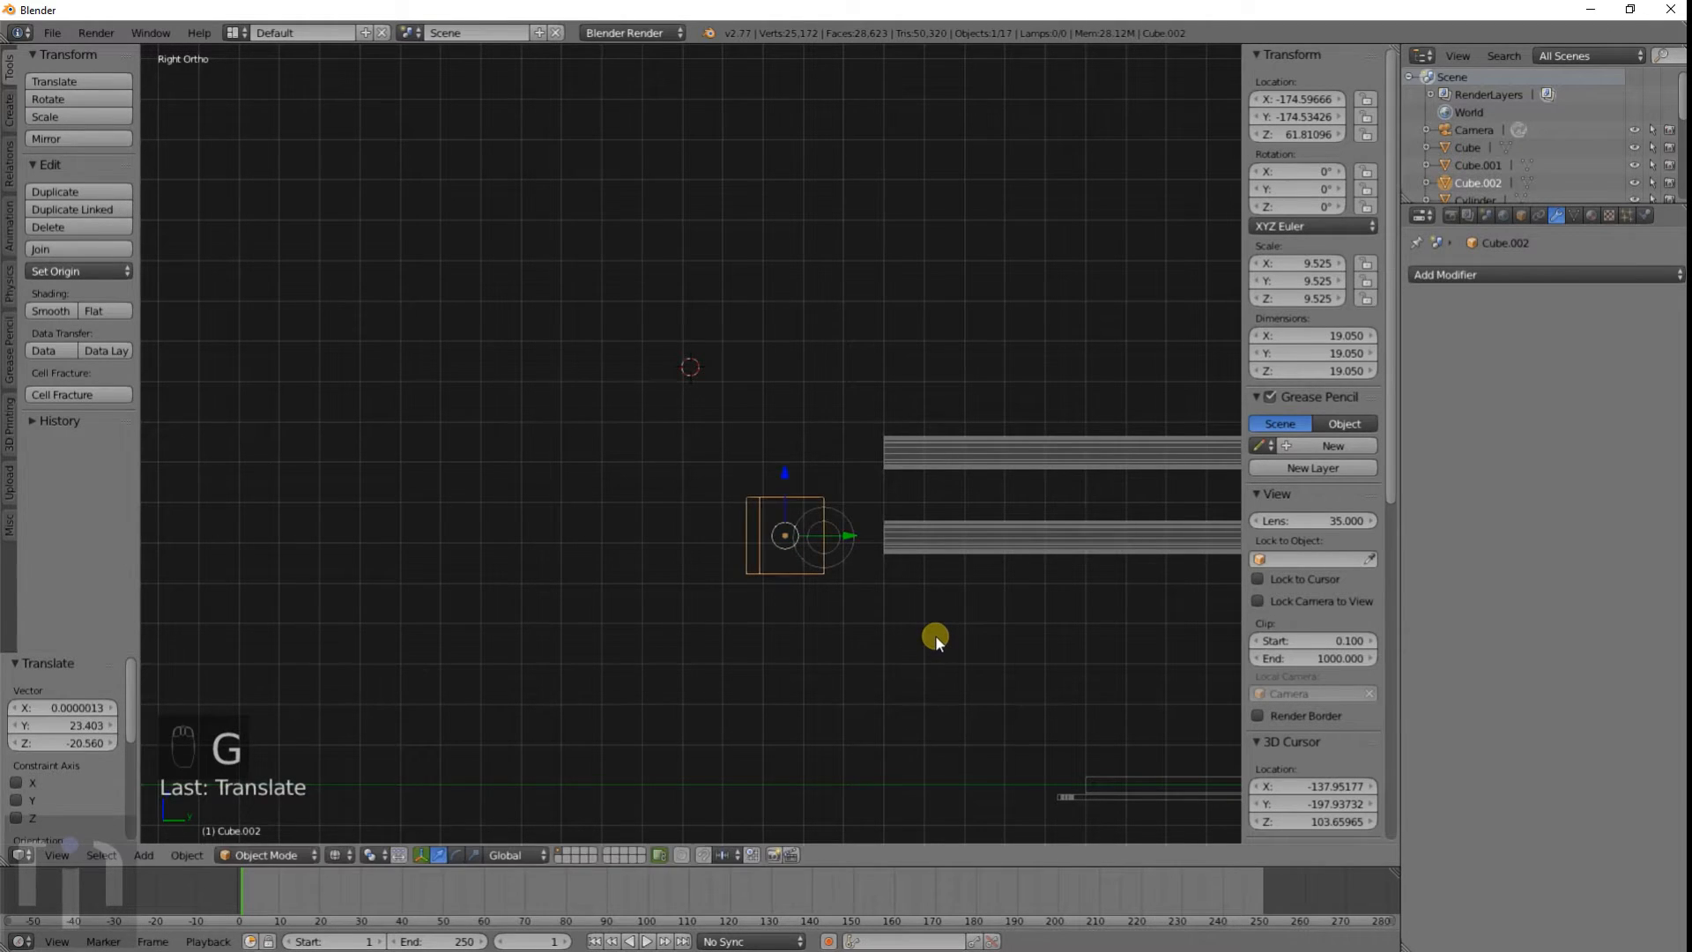
scroll(901, 599, "up", 10)
key("g")
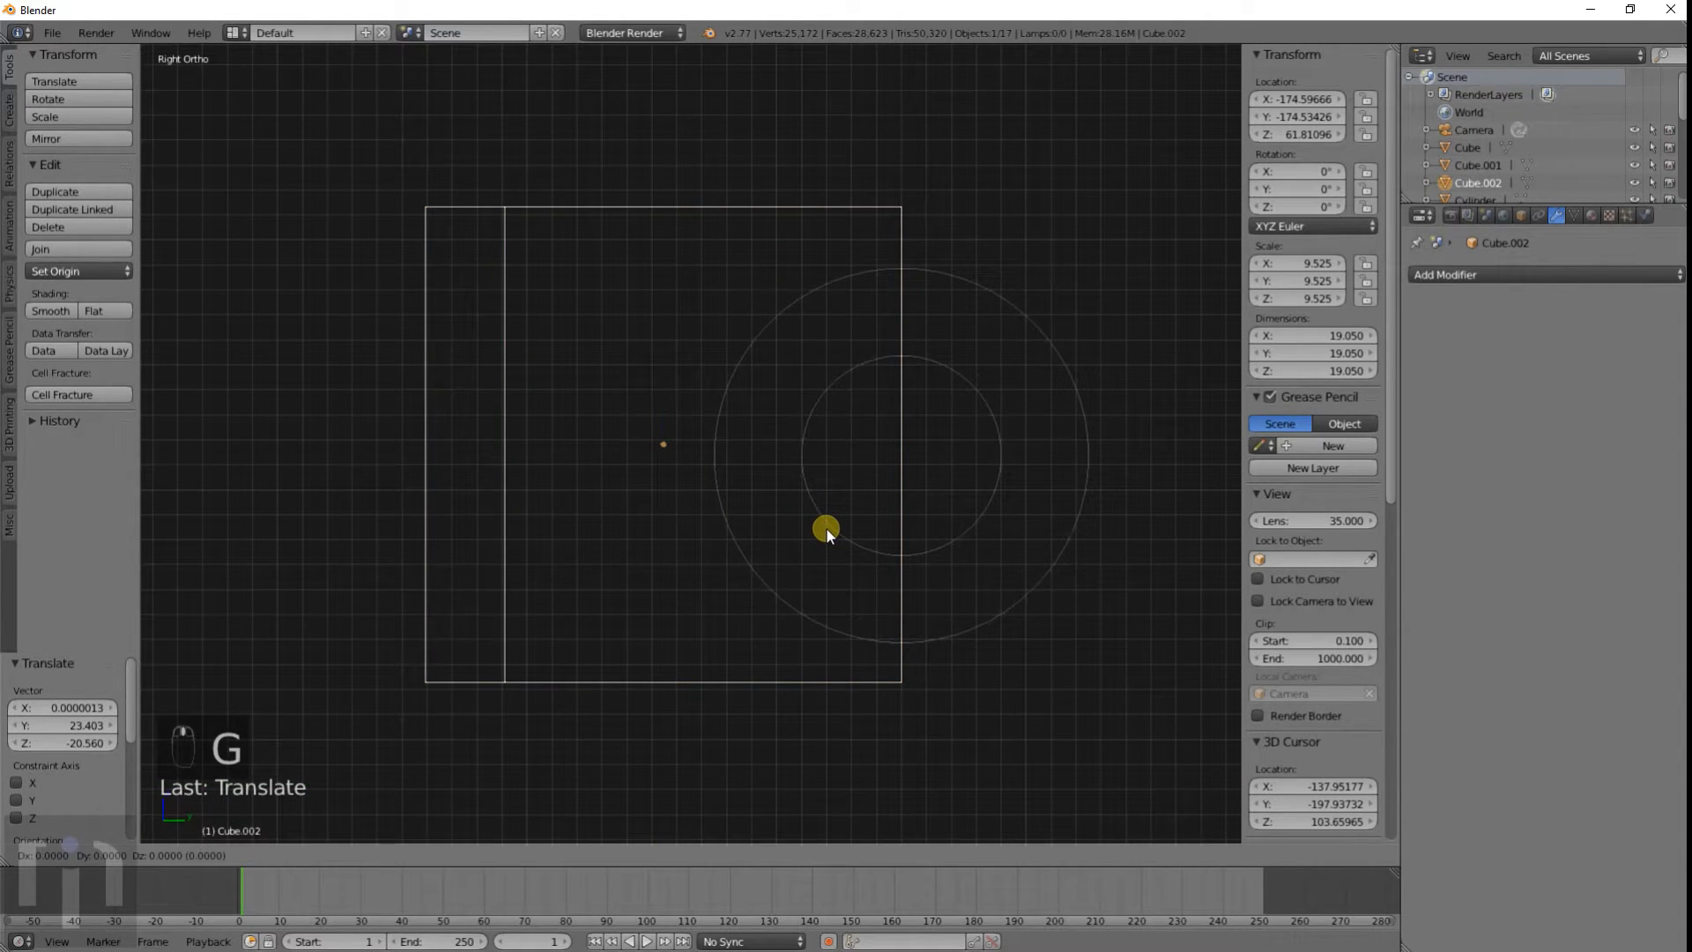
left_click(826, 527)
Step: Set the L-shaped piece's X and Y locations both to -175
left_click(1279, 97)
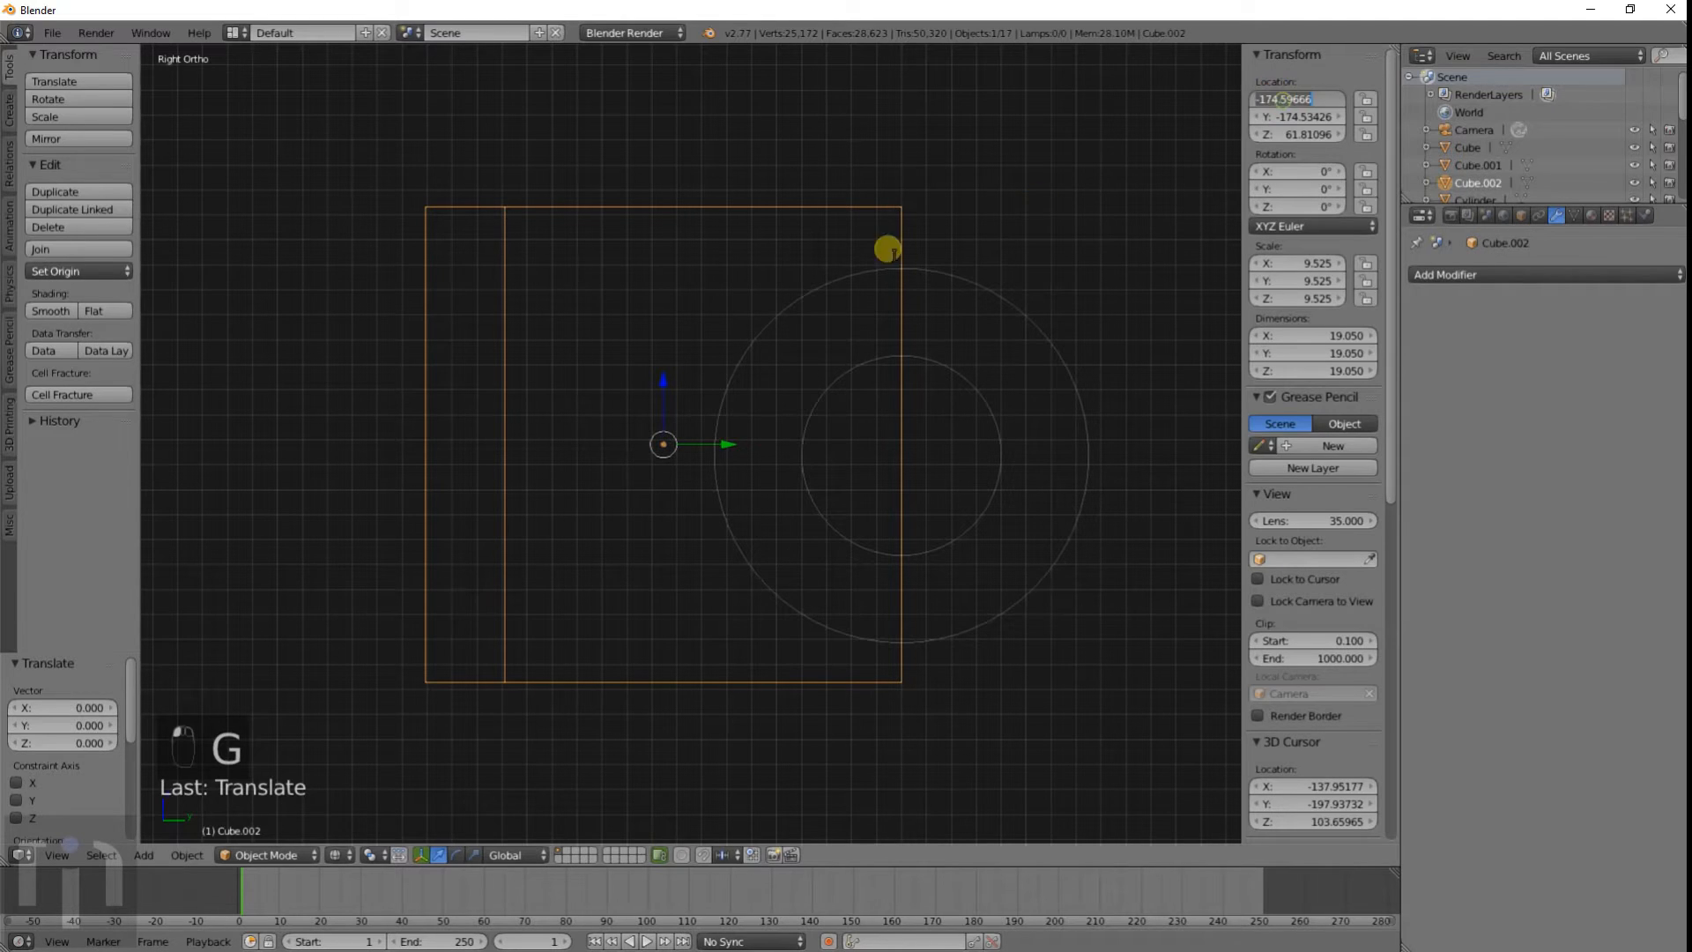
key("Tab")
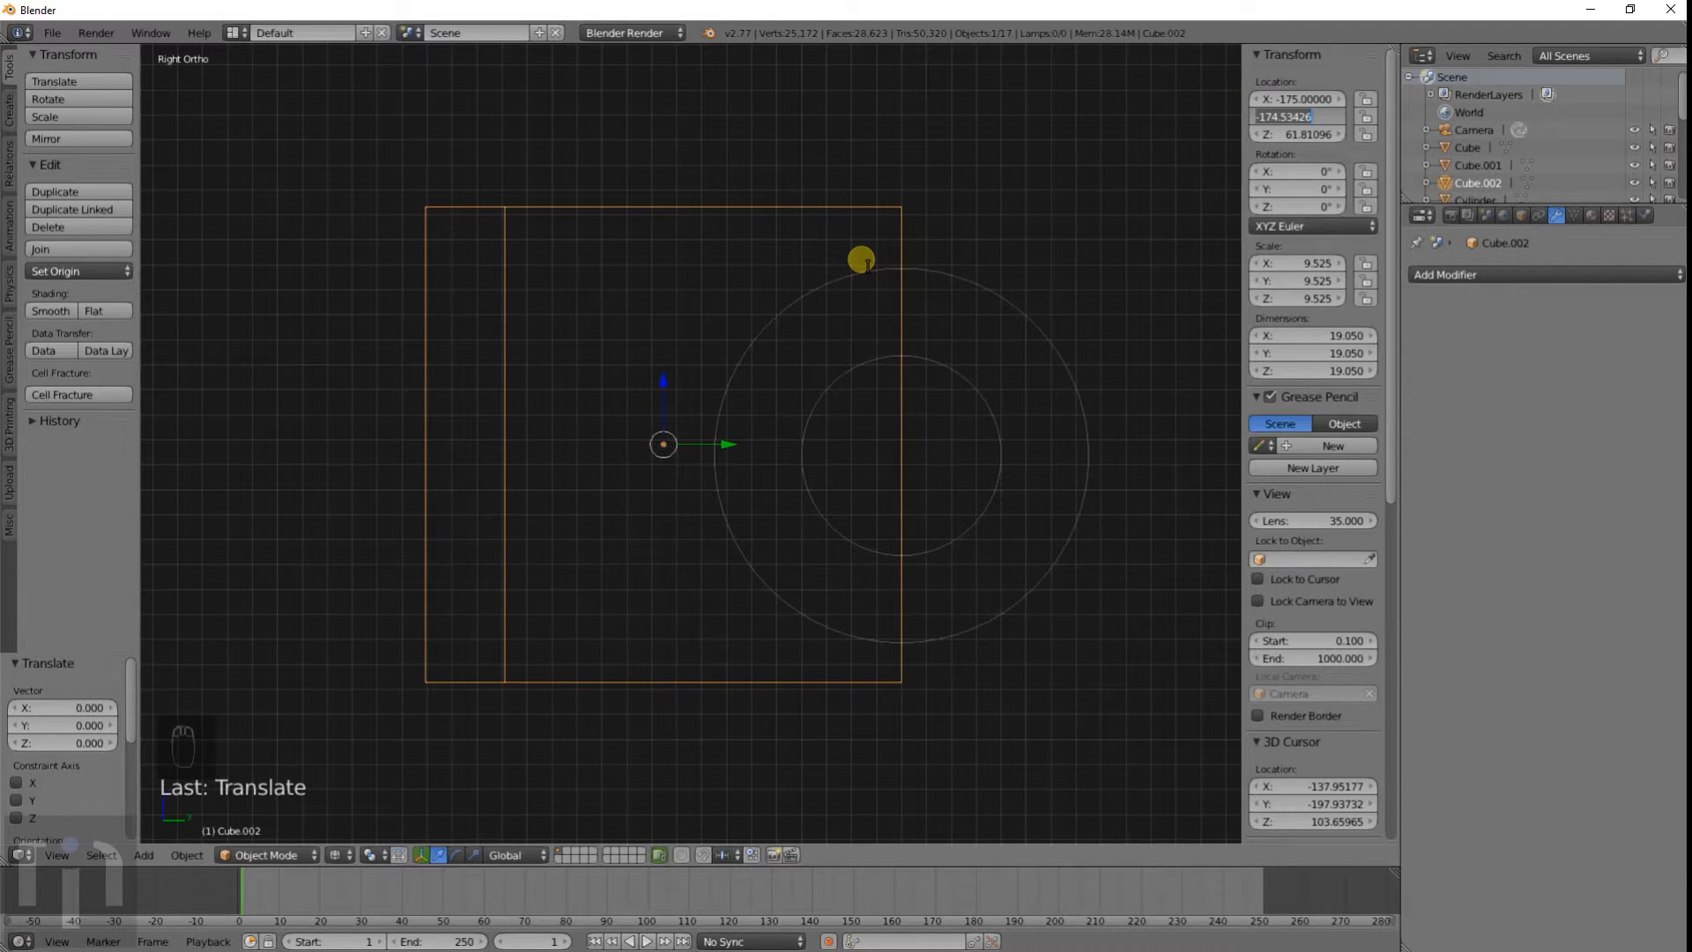
type("-175")
key("Return")
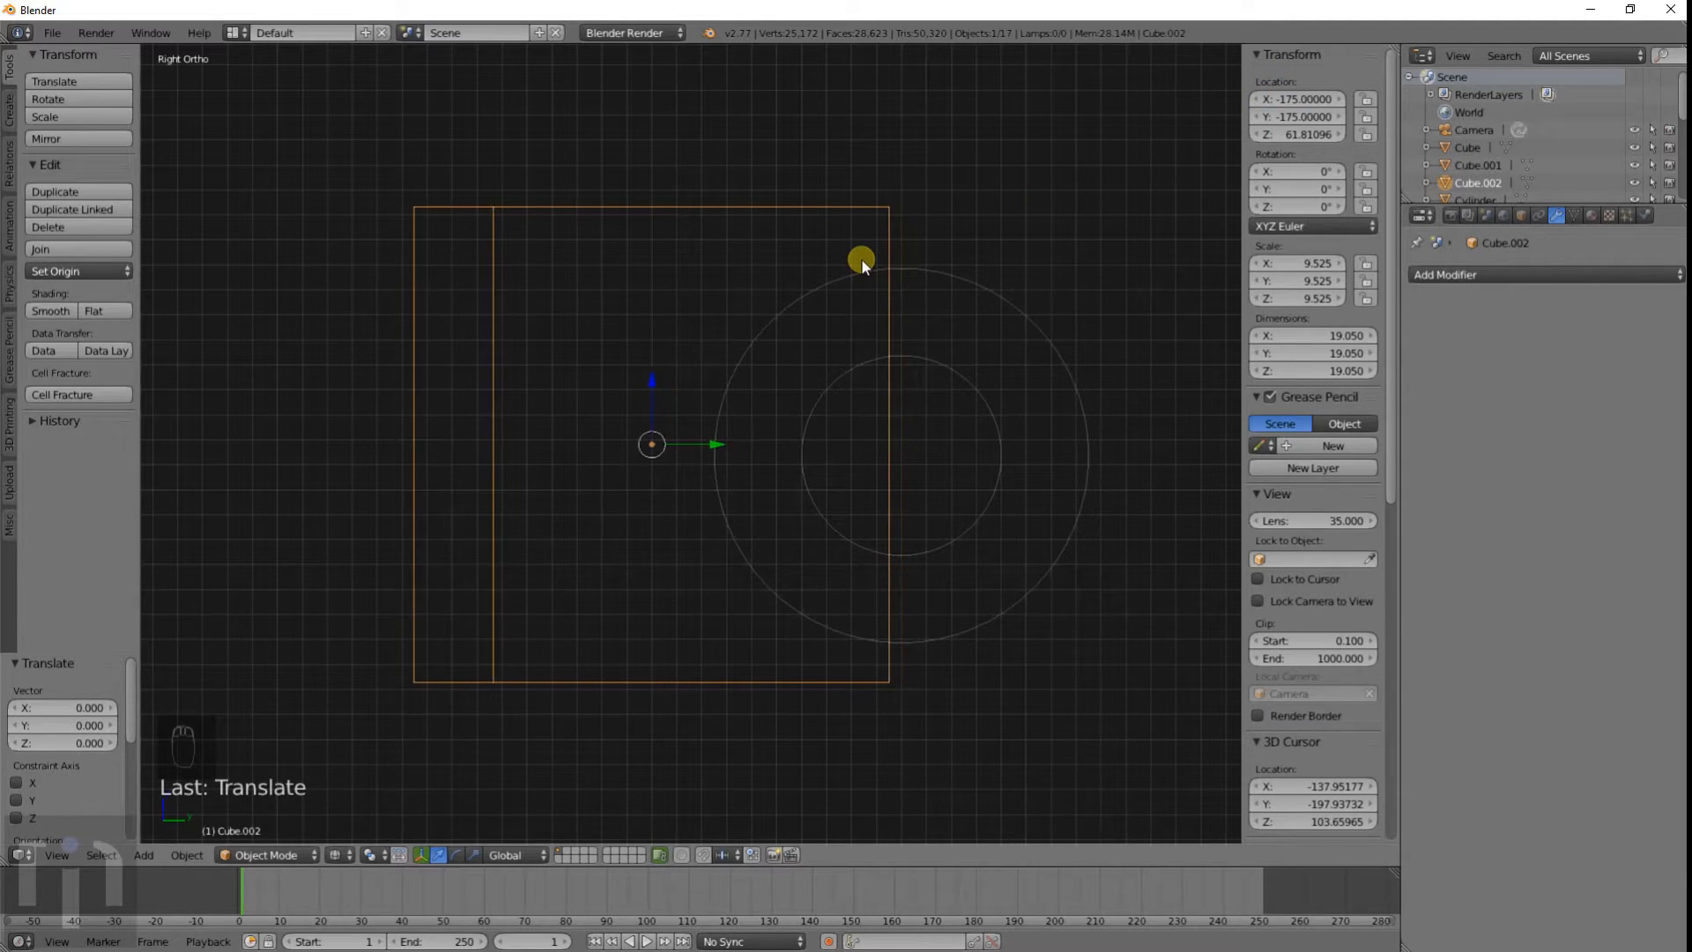
Step: Return to solid shading and set the L-shaped piece's Z dimension to 450
scroll(705, 462, "down", 10)
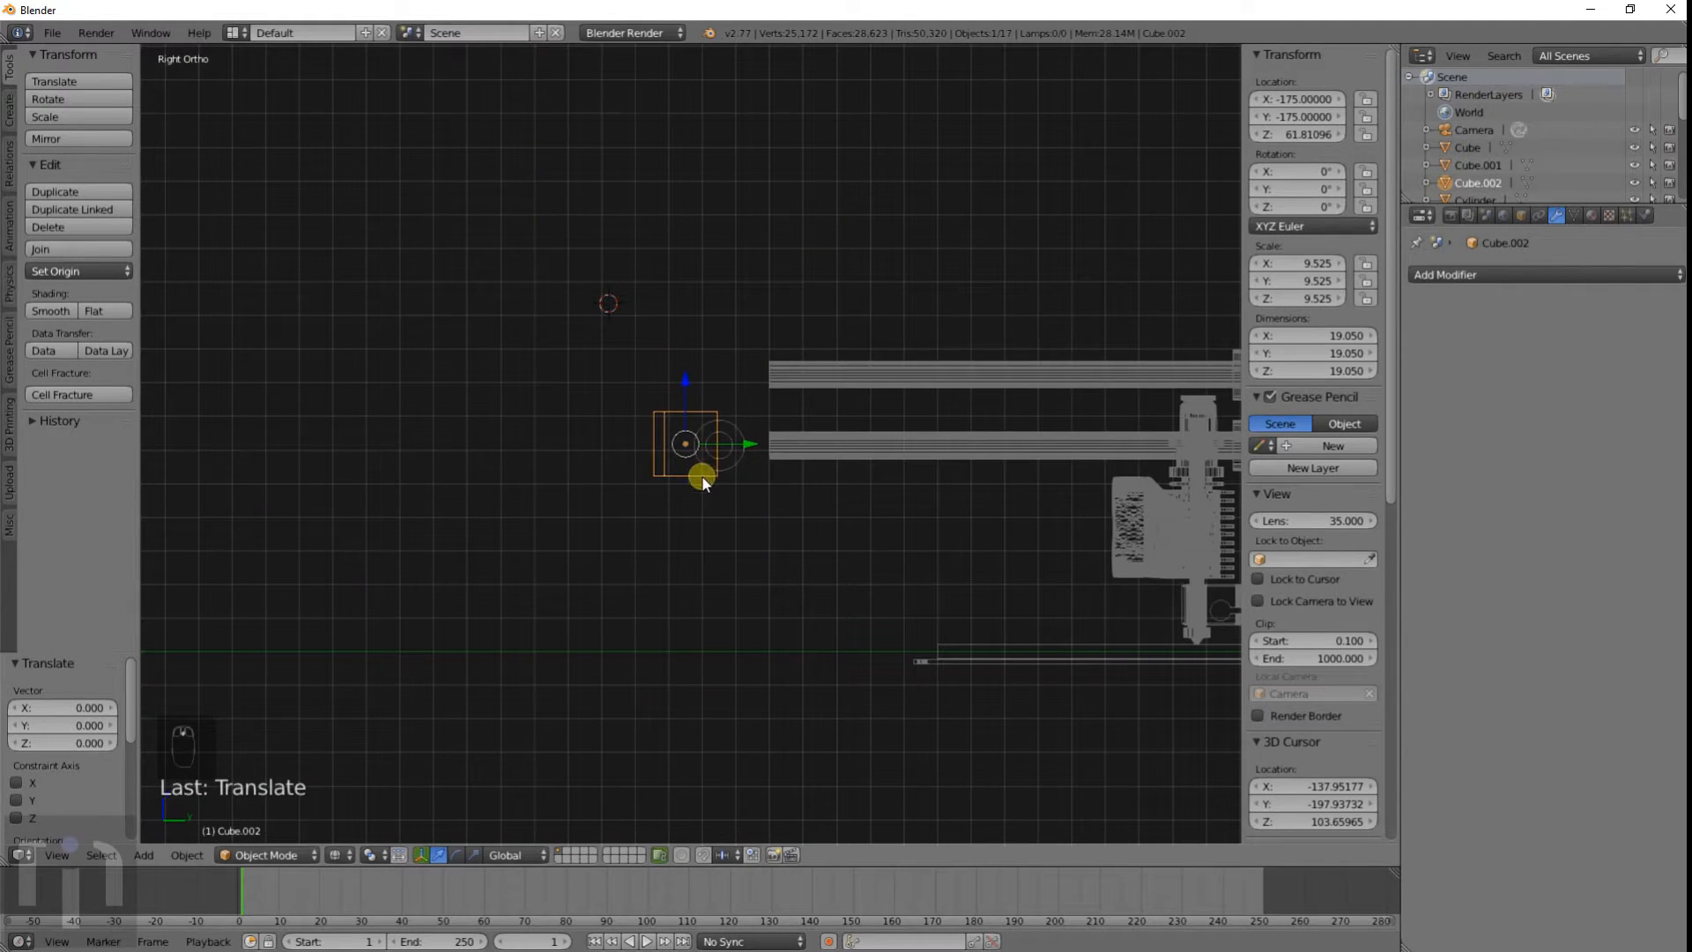
mouse_move(925, 275)
middle_mouse_down()
mouse_move(695, 574)
mouse_move(743, 548)
mouse_move(980, 500)
middle_mouse_up()
key("z")
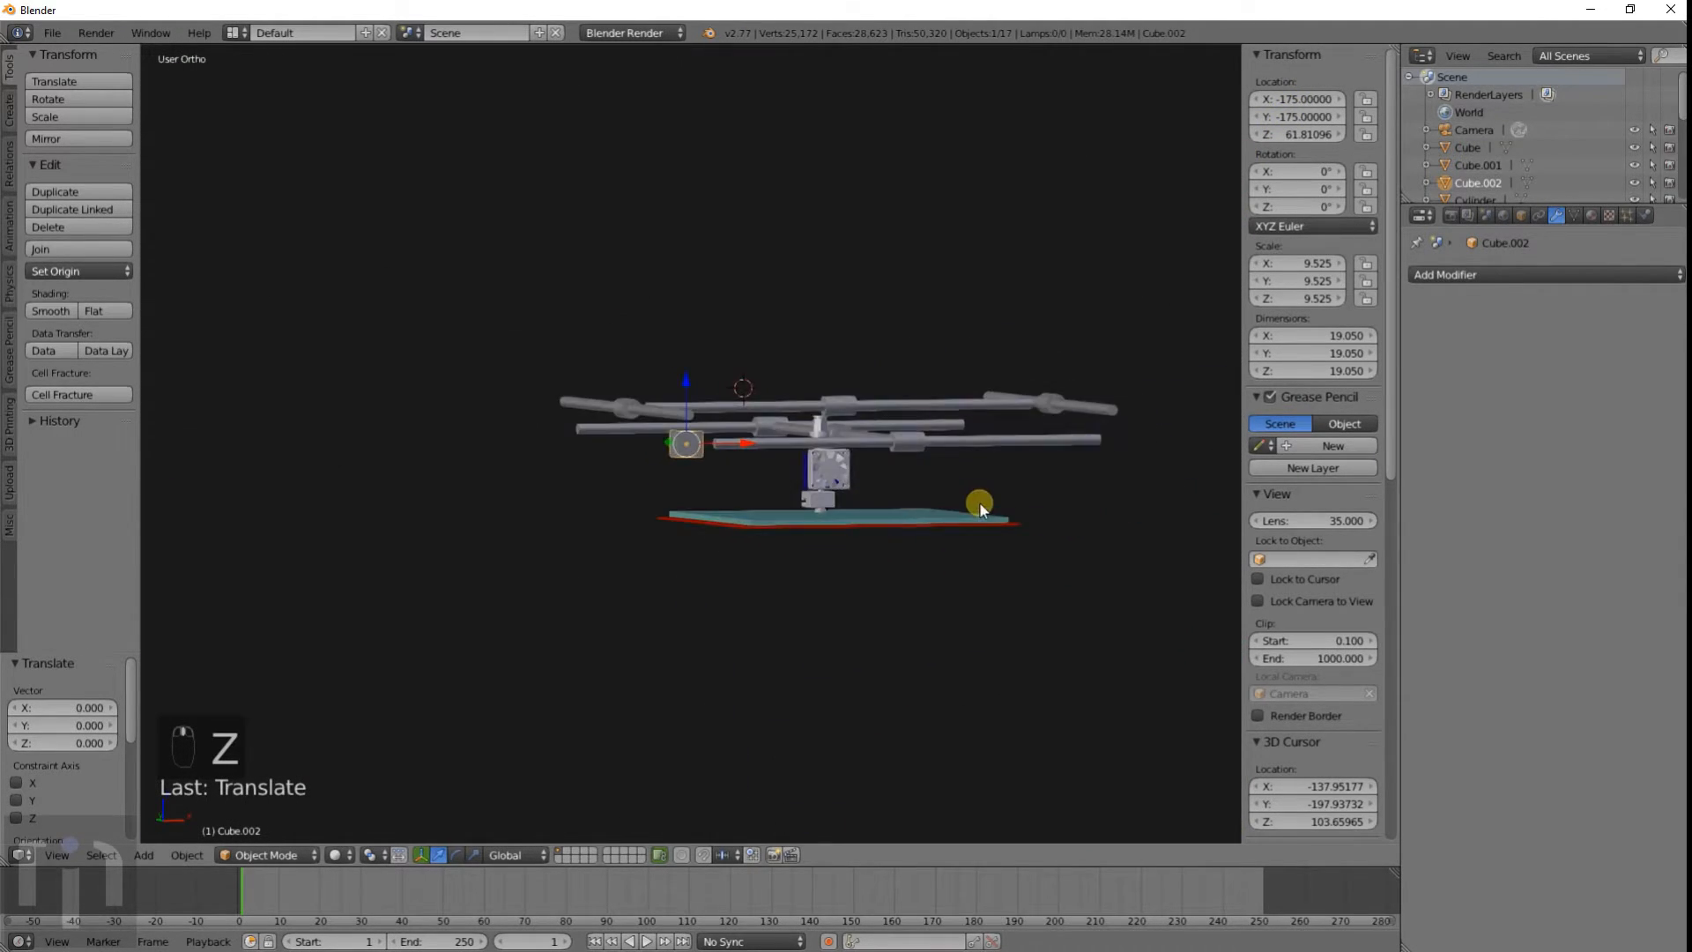
left_click(1302, 374)
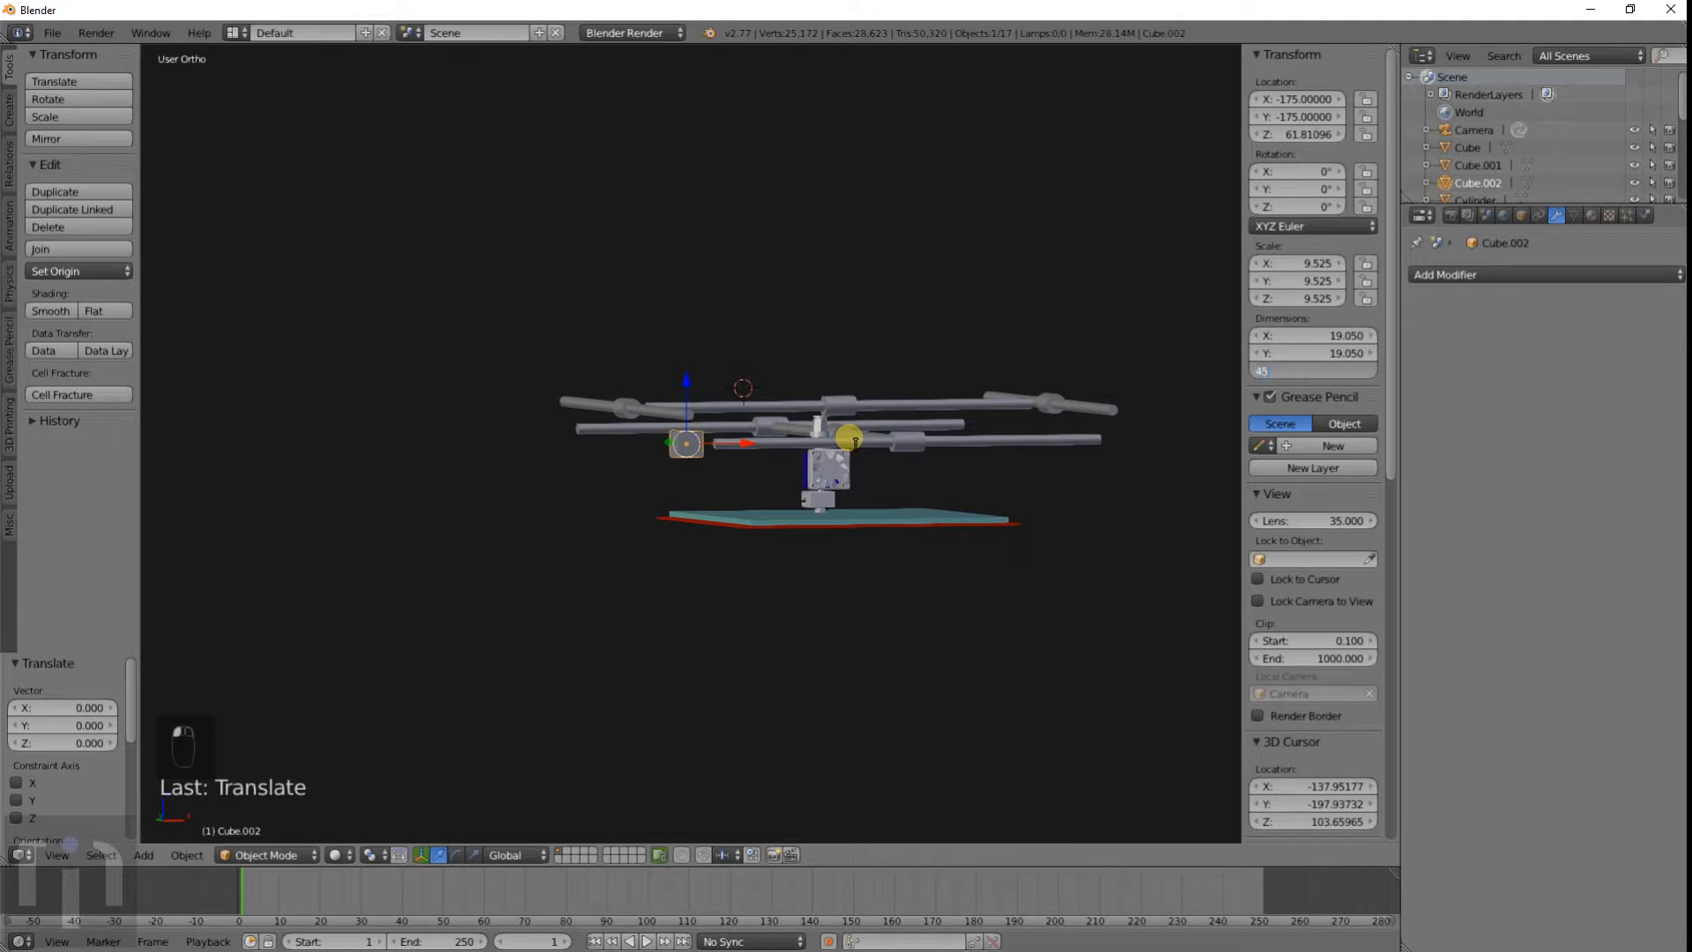
type("0")
key("Return")
Step: In front wireframe view, lower the post along Z to about -133.5 so its top sits near the upper rods
key("KP_1")
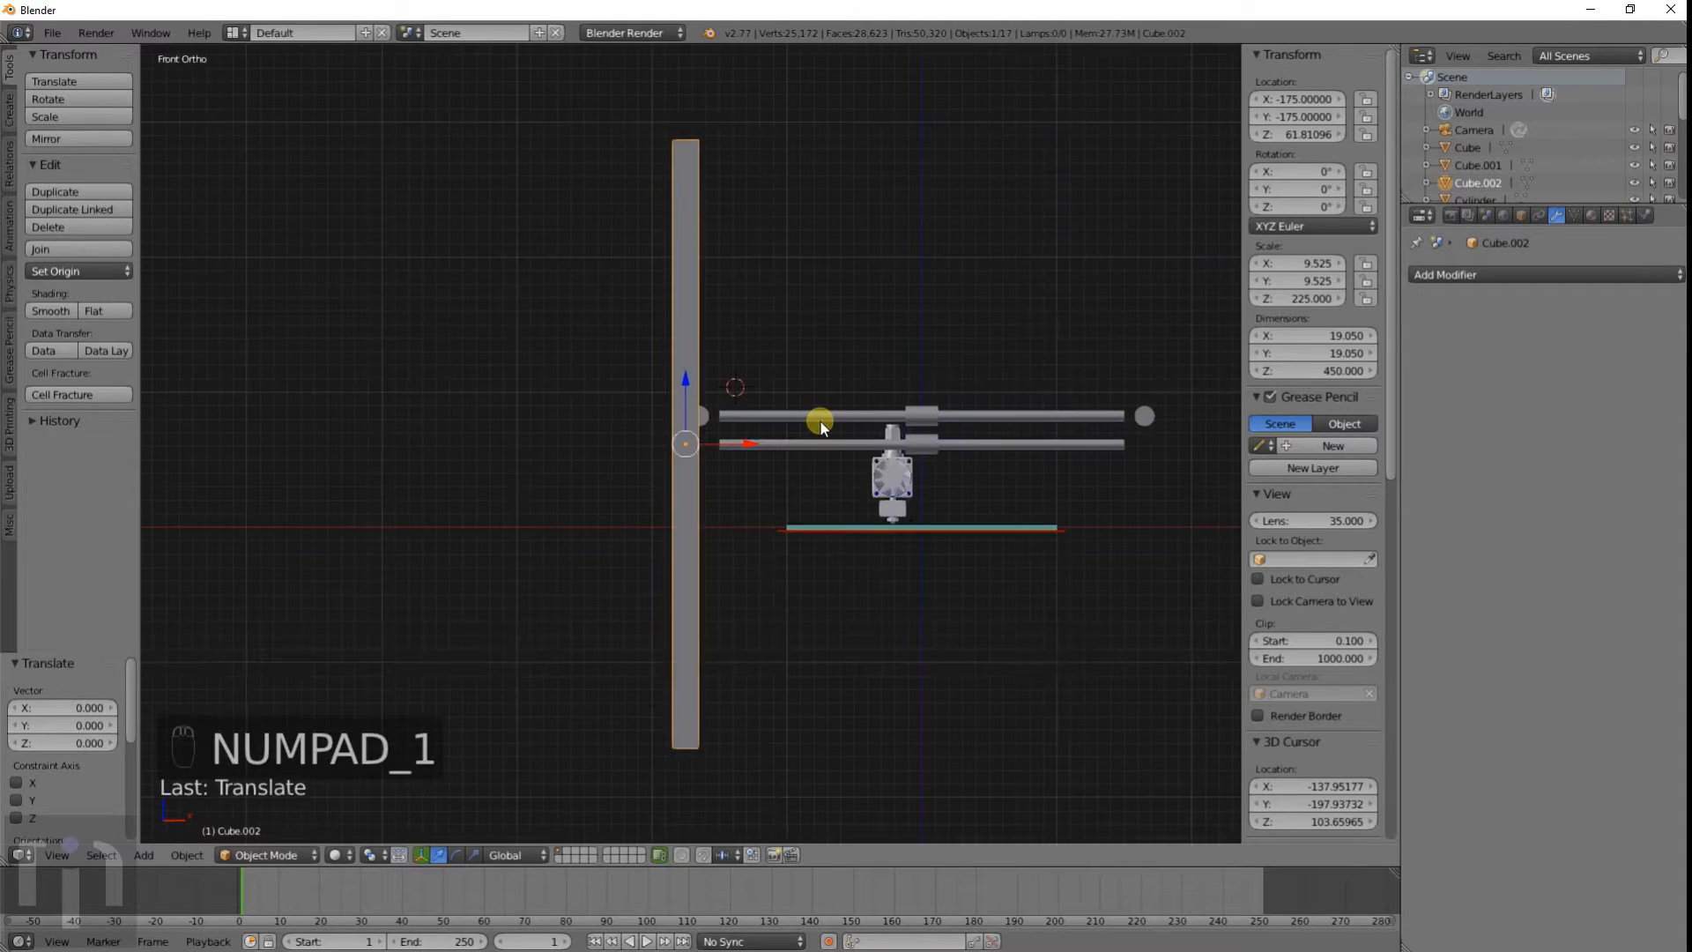
key("z")
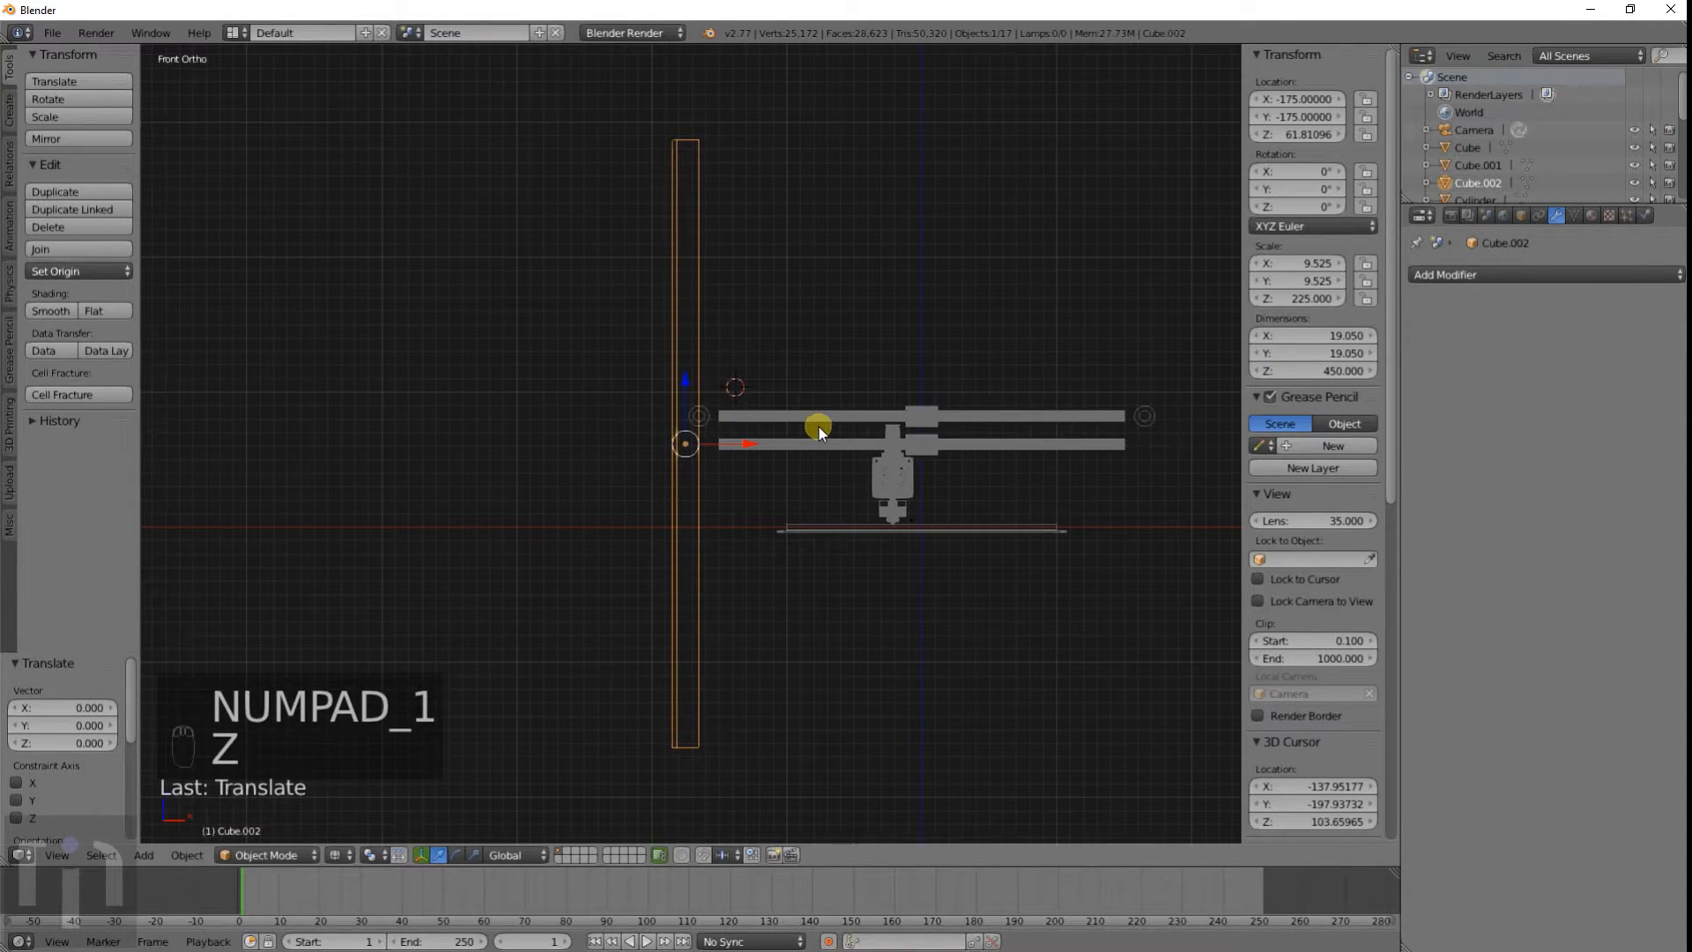
middle_click_drag(818, 427, 823, 294, "shift")
key("g")
key("z")
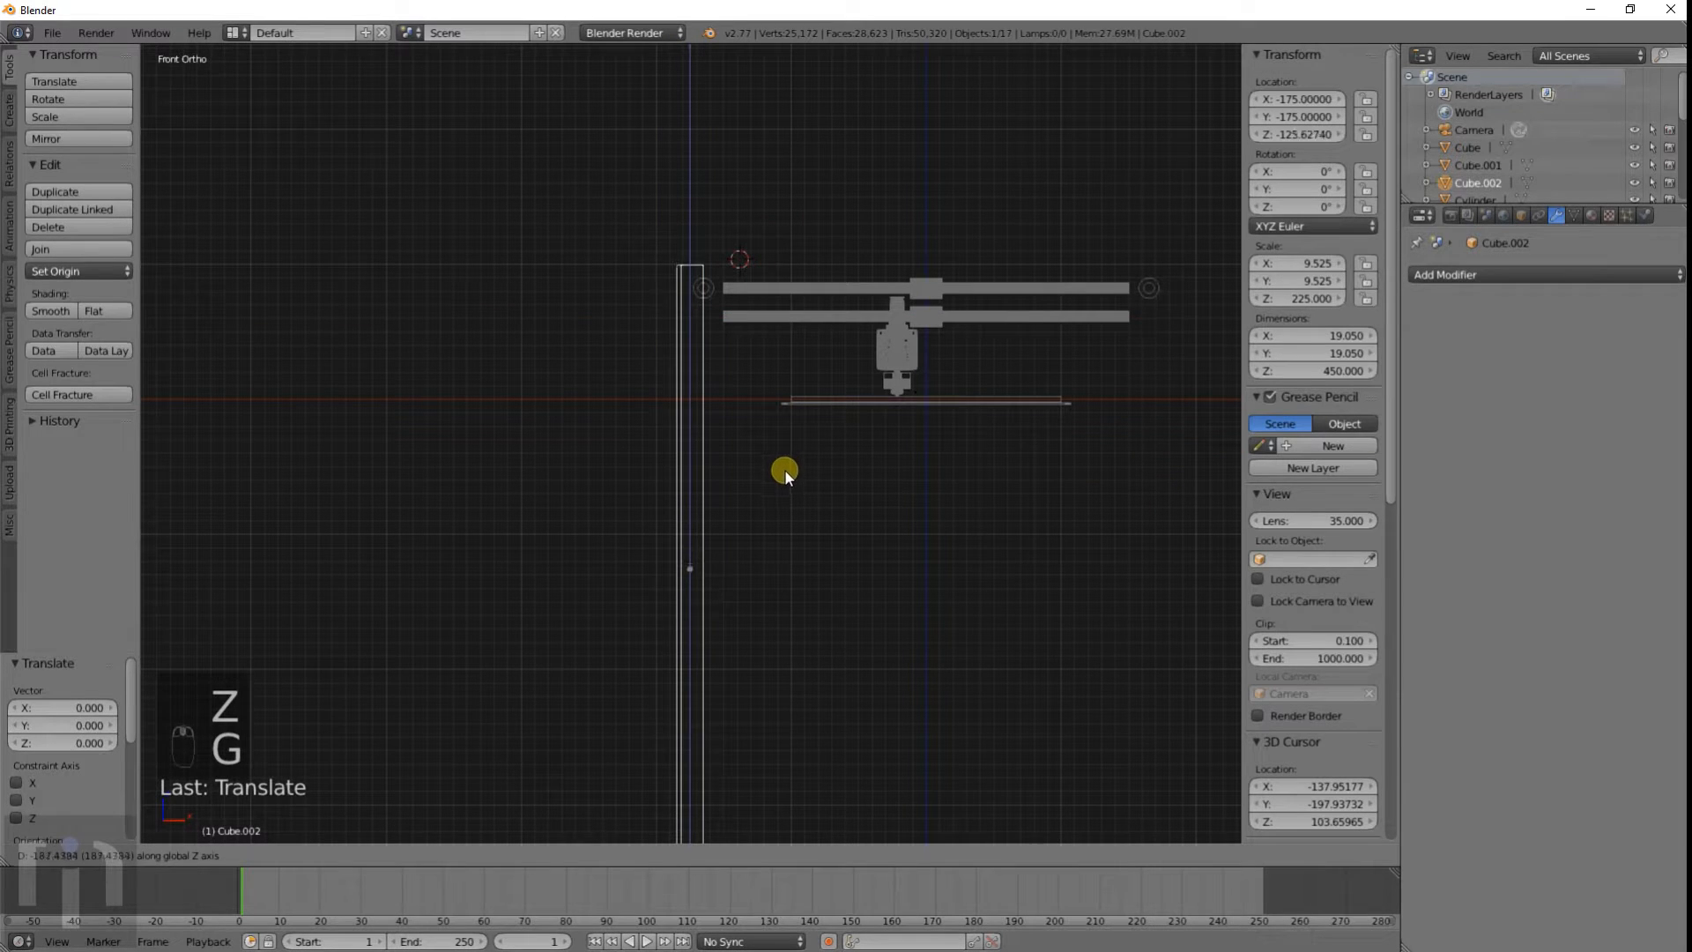
left_click(785, 480)
Step: Fine-tune the post's height along Z to about -130.7, with its top just above the upper rod
scroll(758, 402, "up", 5)
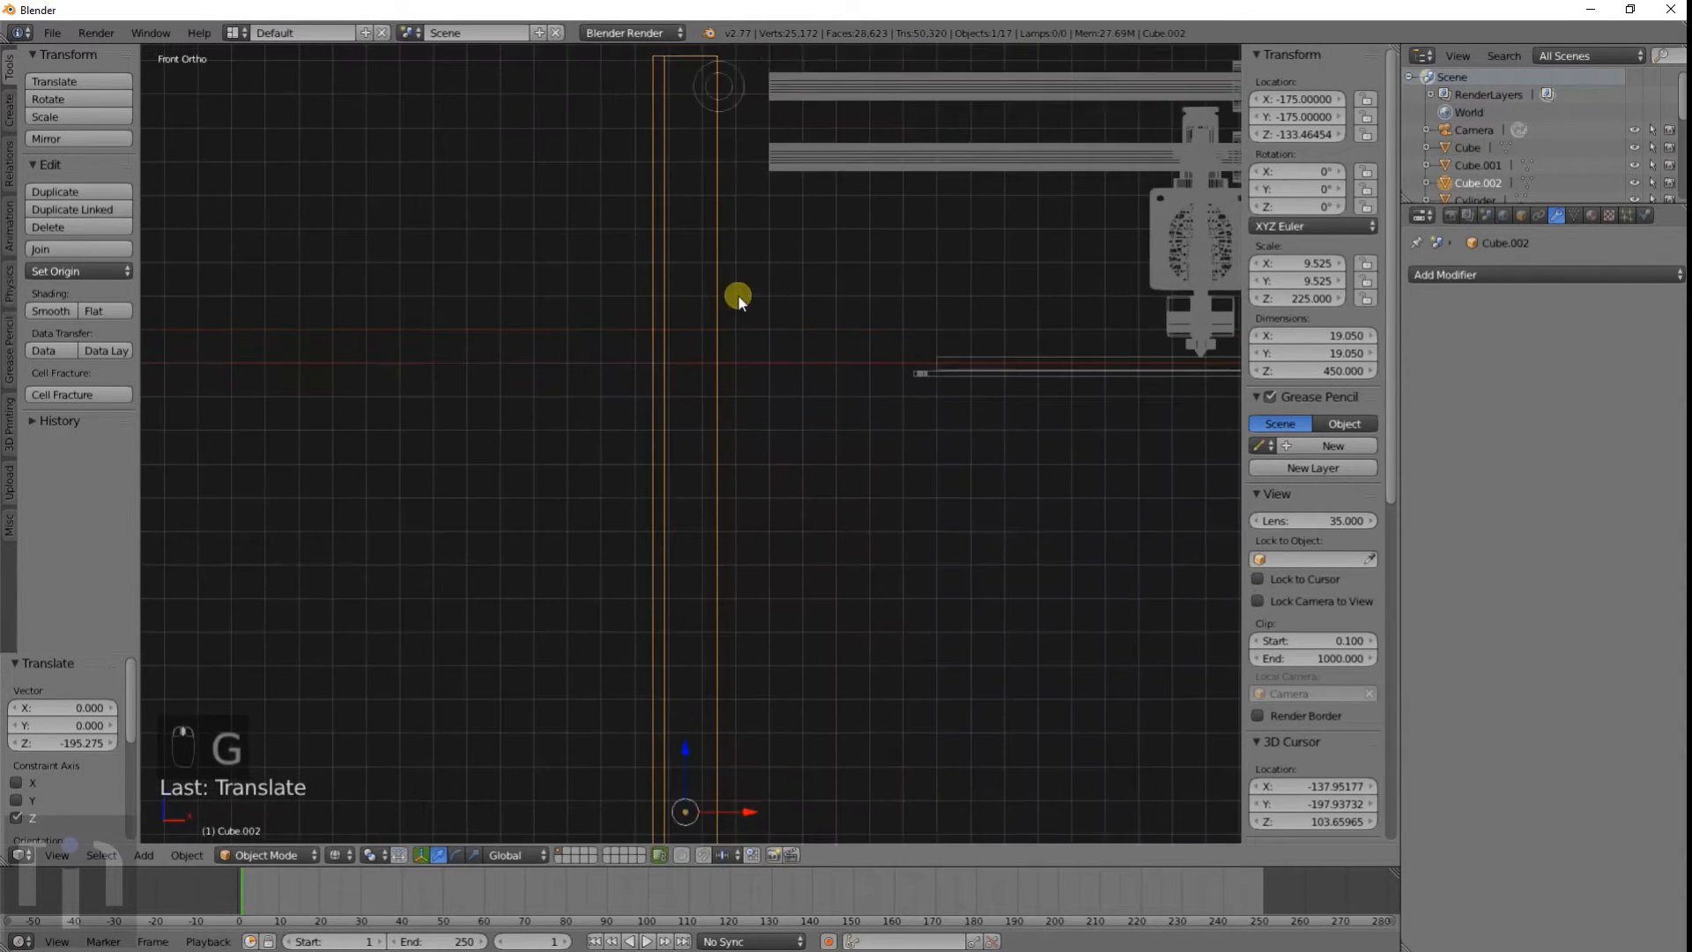
scroll(707, 533, "up", 7)
key("g")
key("z")
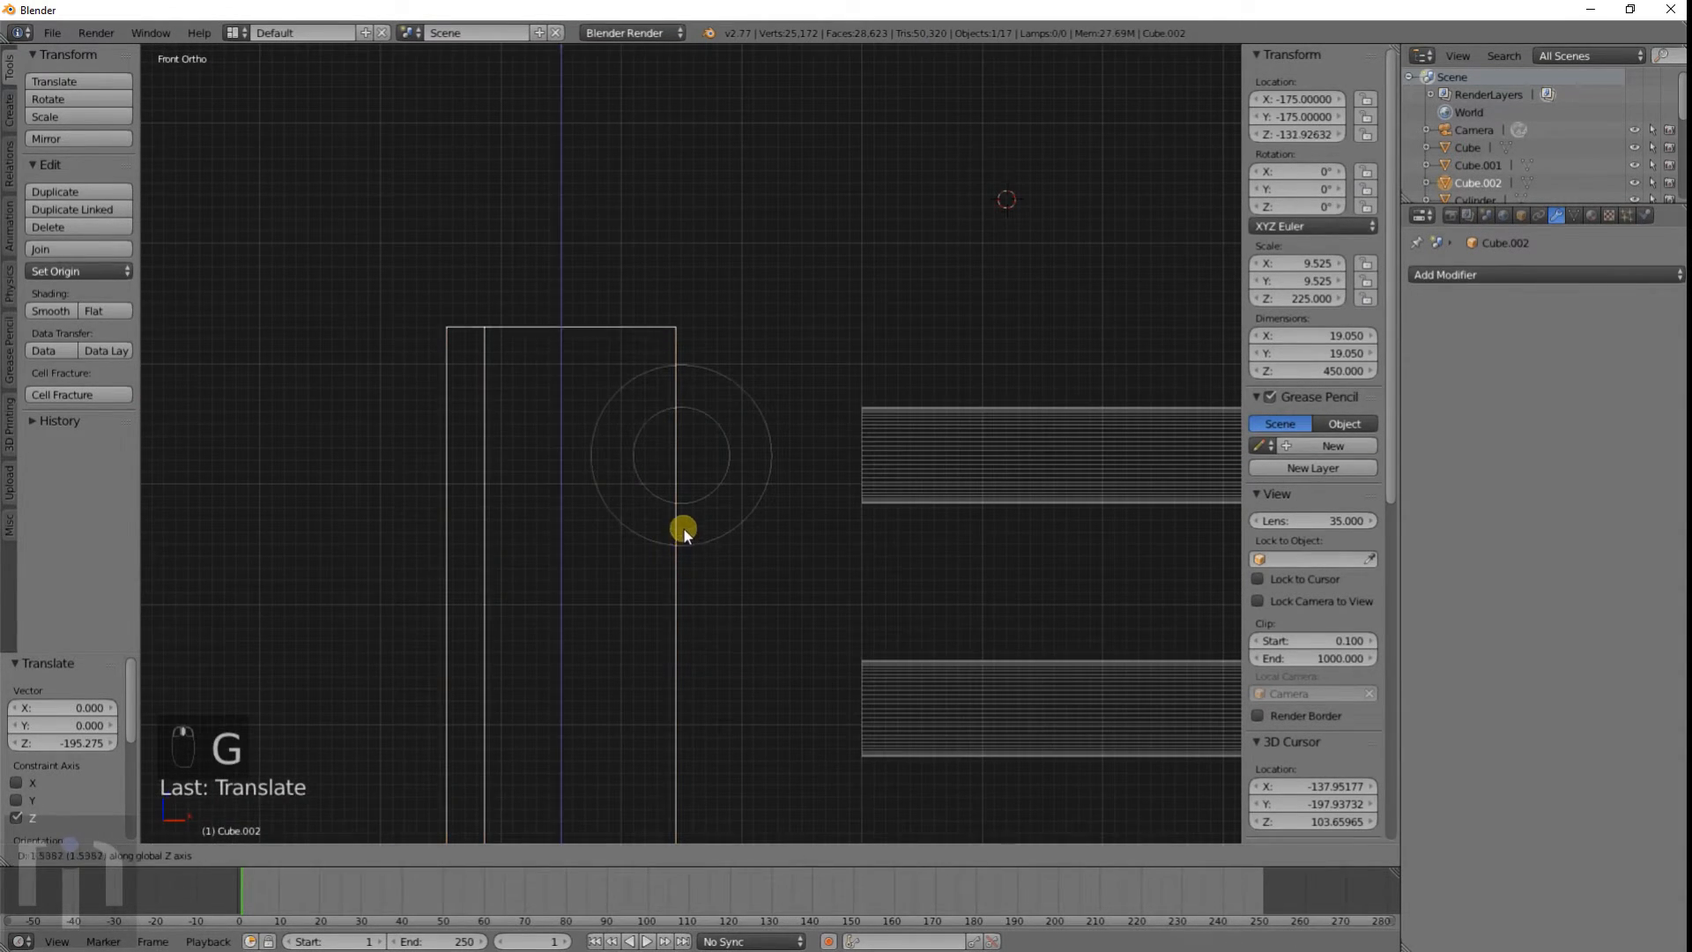
left_click(684, 517)
Step: Raise the post along Z to about -113, giving its top more clearance above the upper rods
scroll(683, 515, "down", 3)
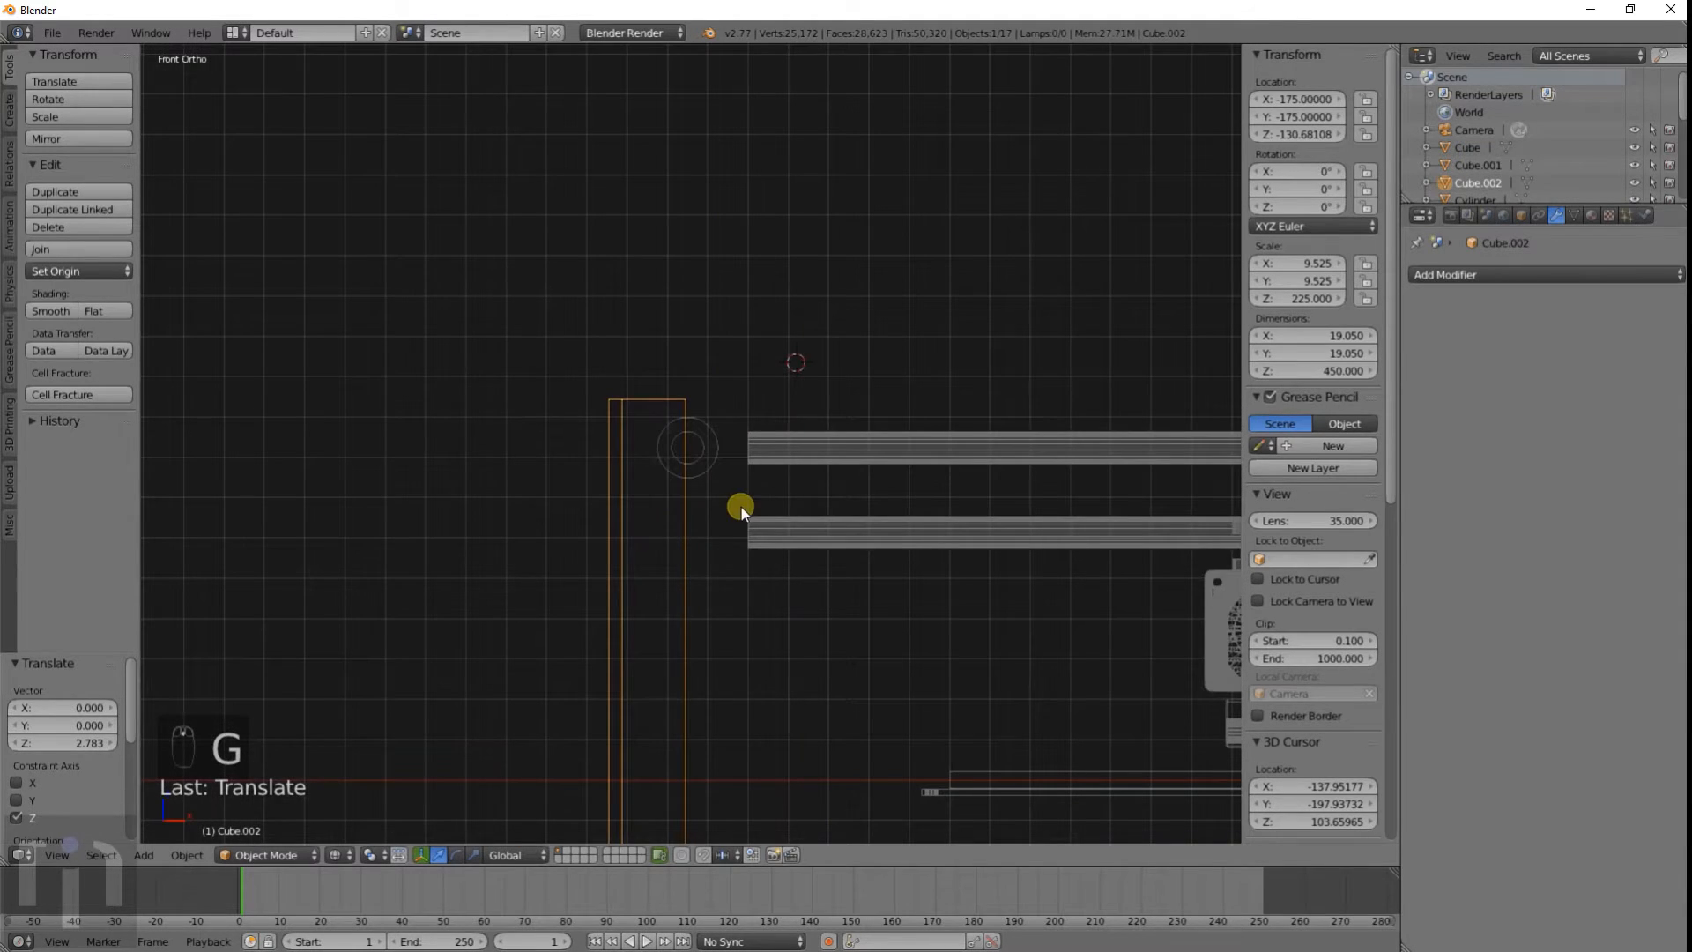
scroll(795, 506, "down", 4)
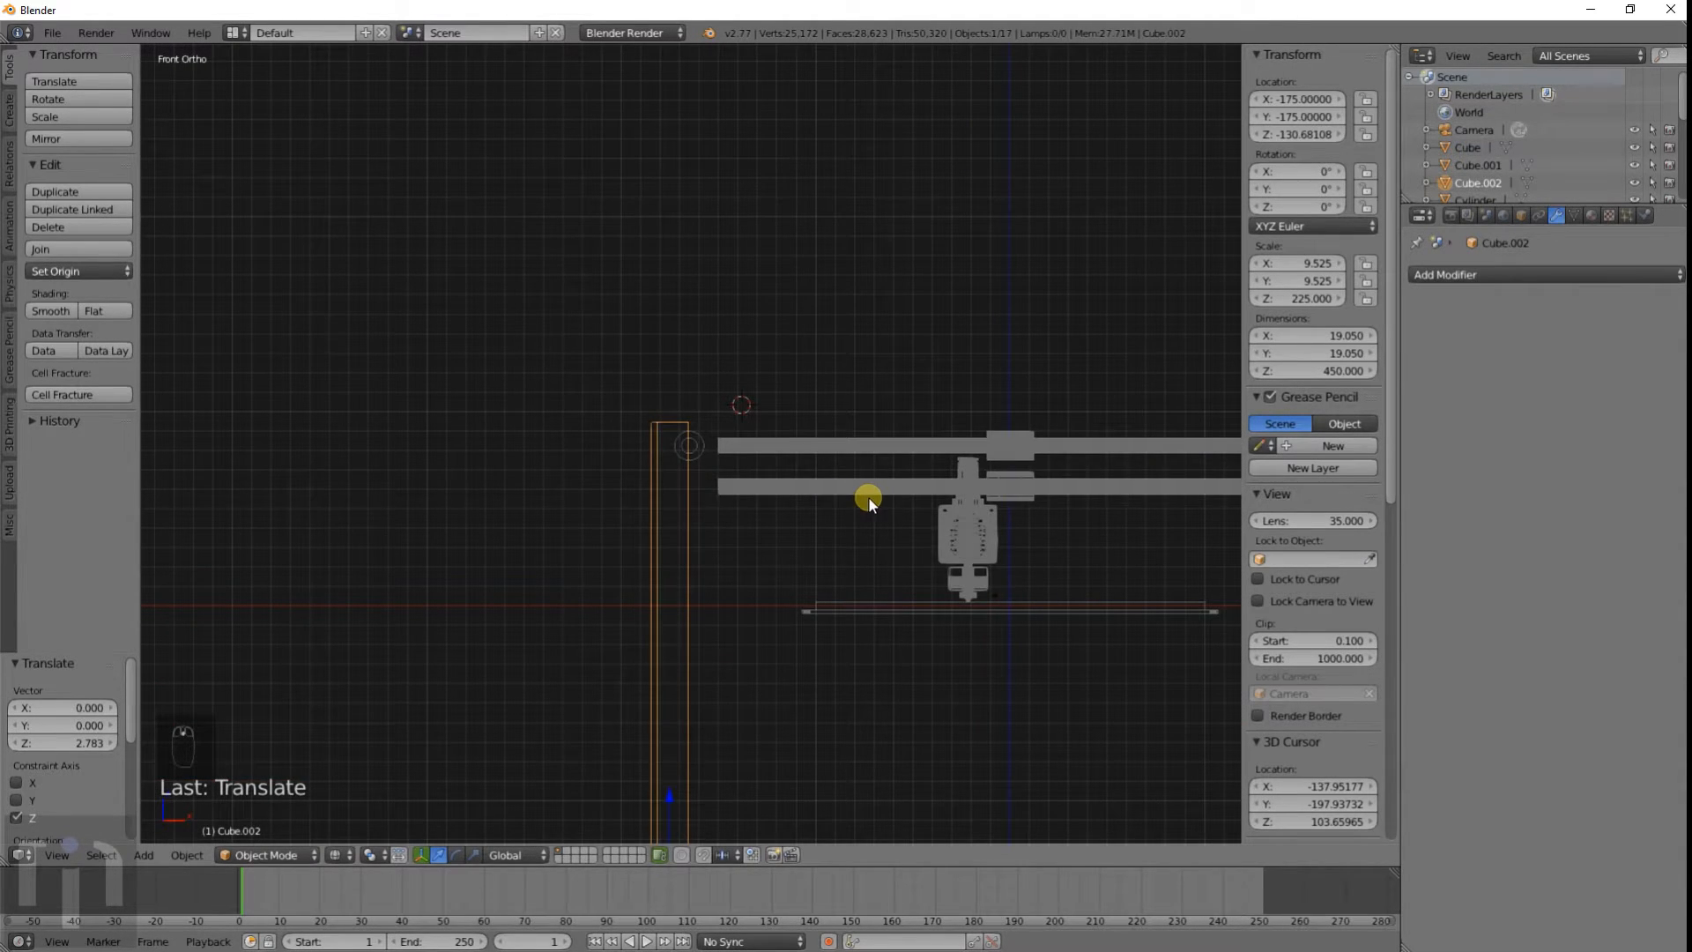
key("g")
key("z")
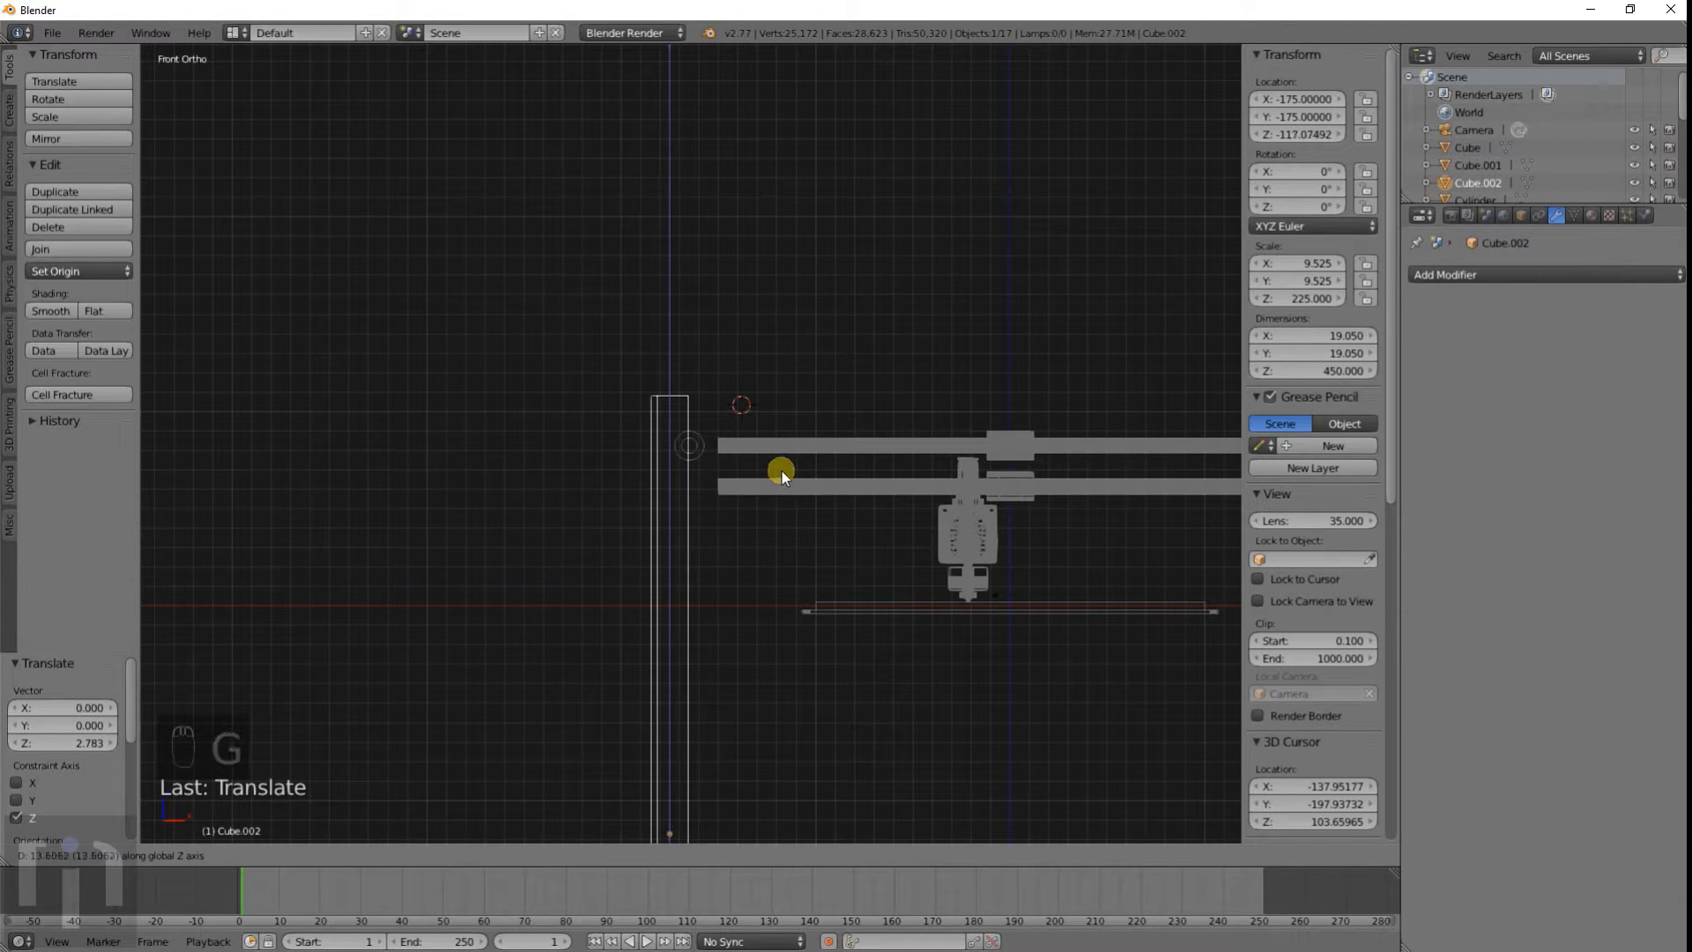
left_click(781, 468)
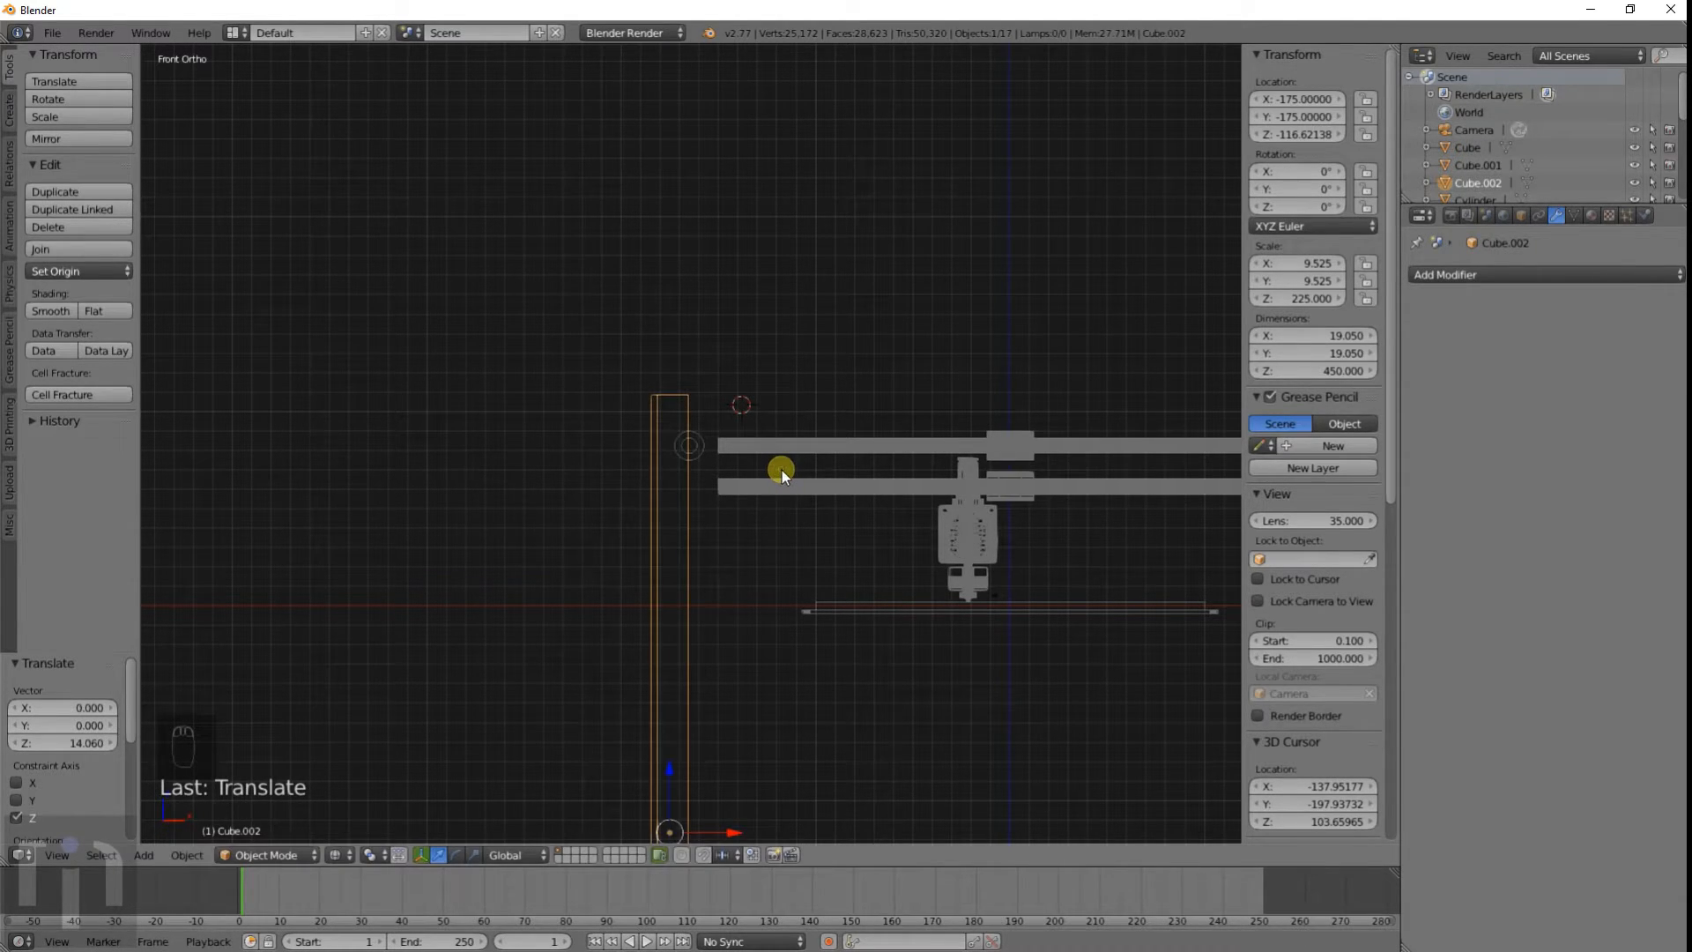
key("g")
key("z")
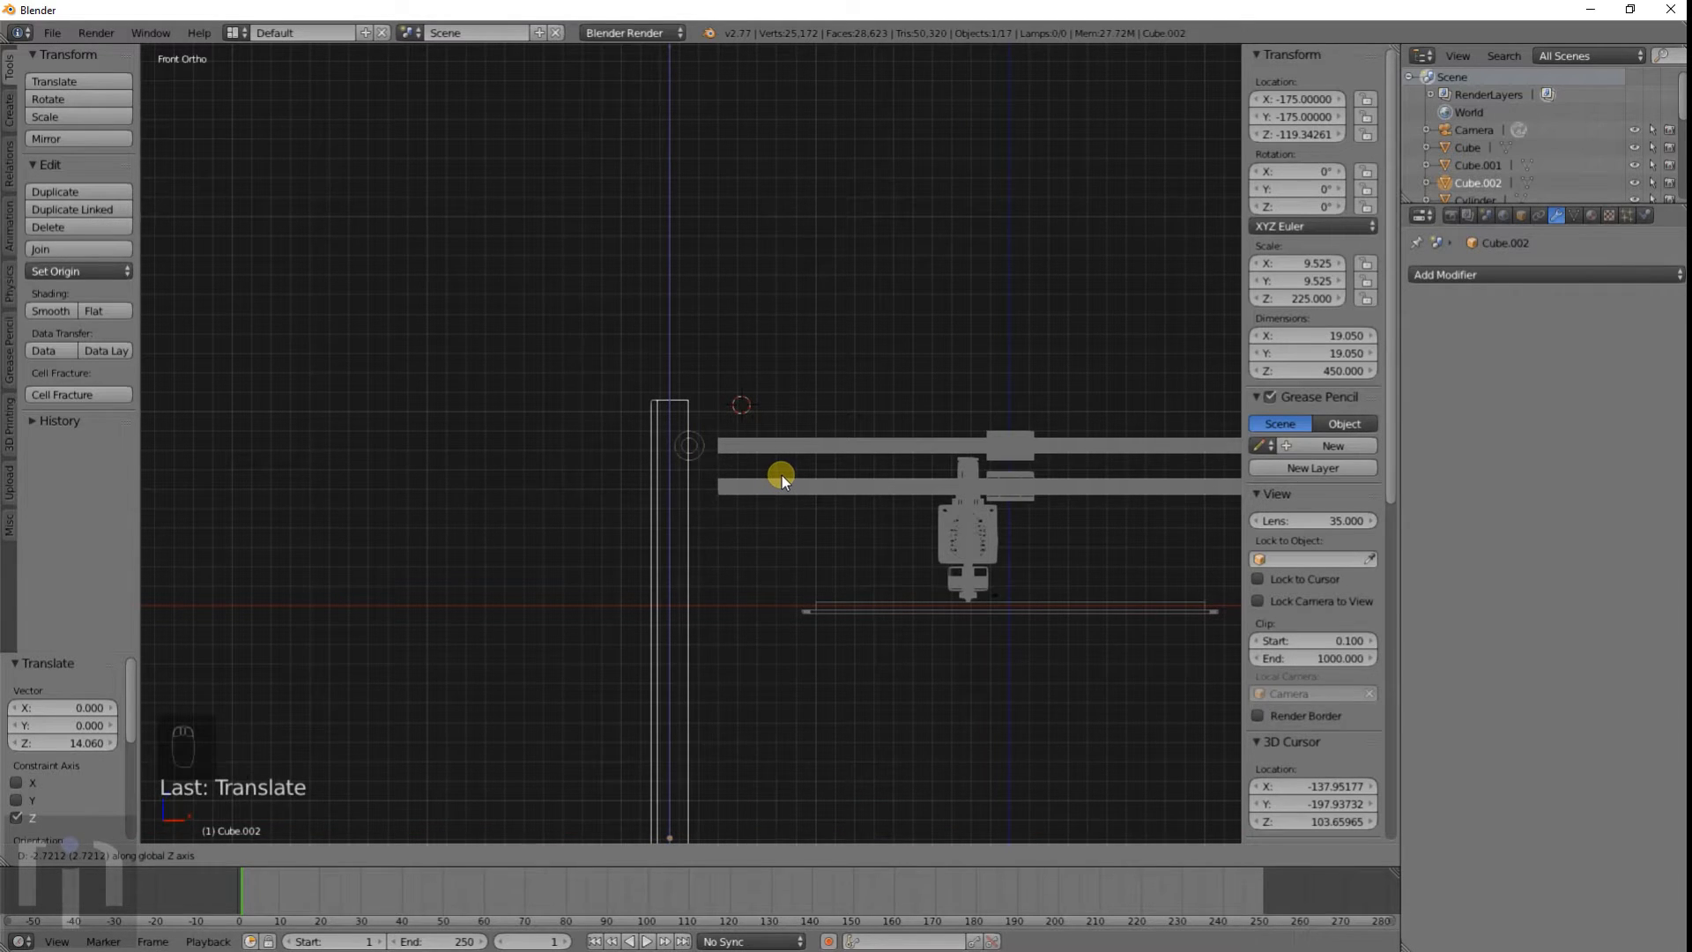
left_click(781, 474)
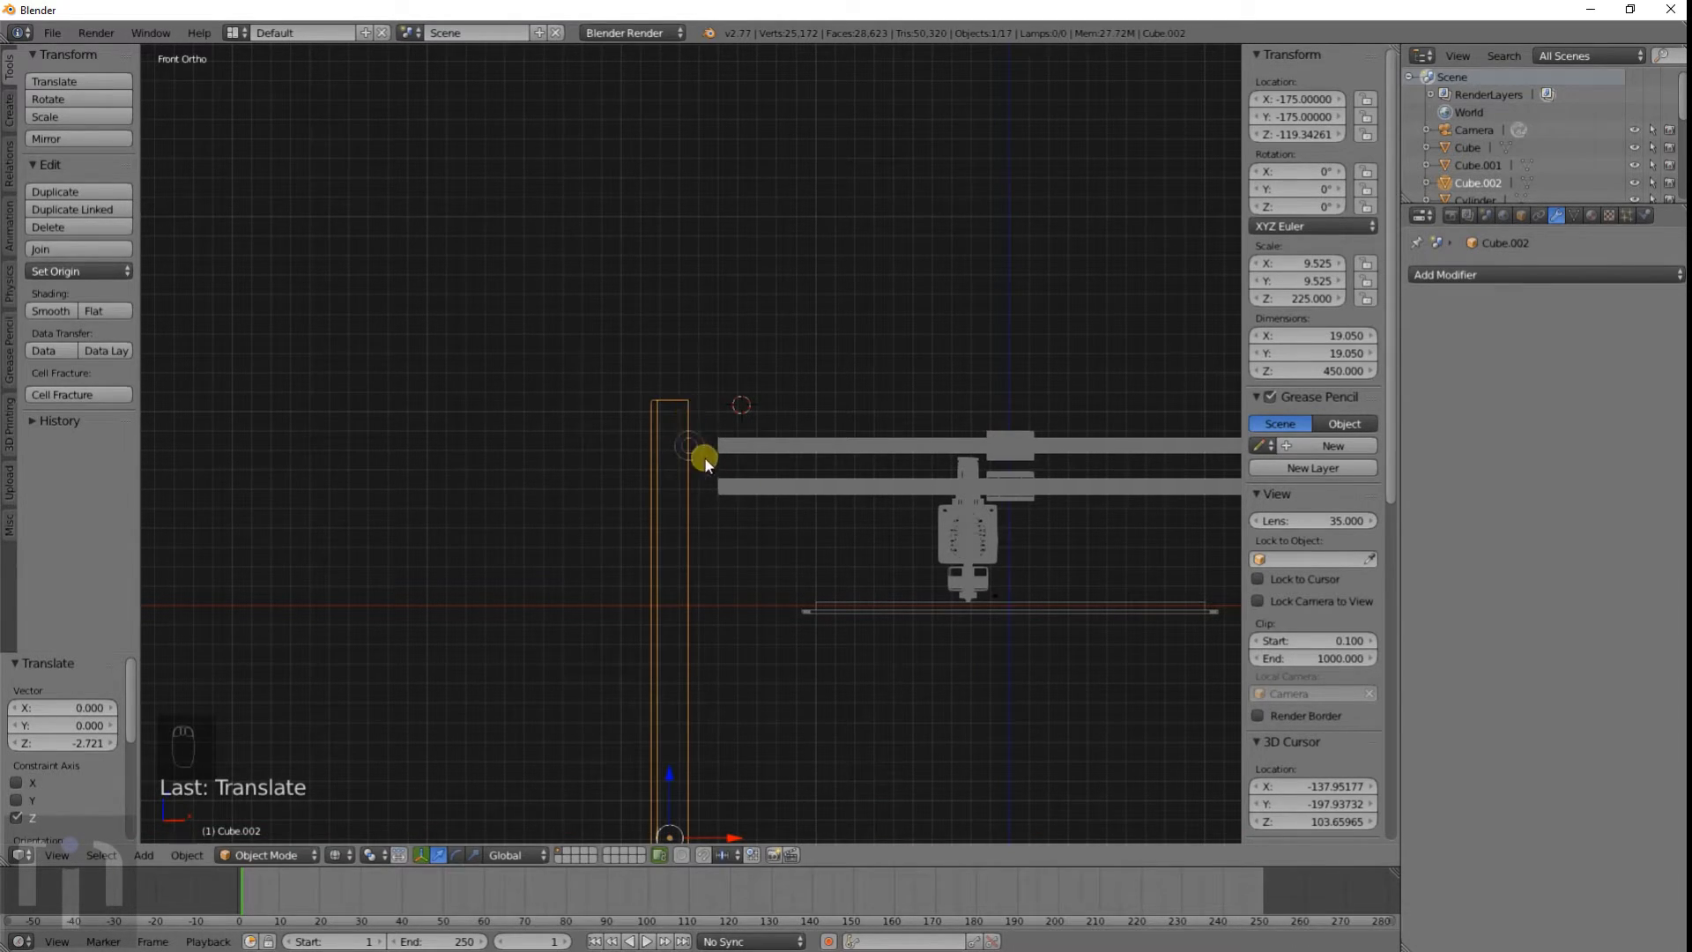
key("g")
key("z")
left_click(705, 444)
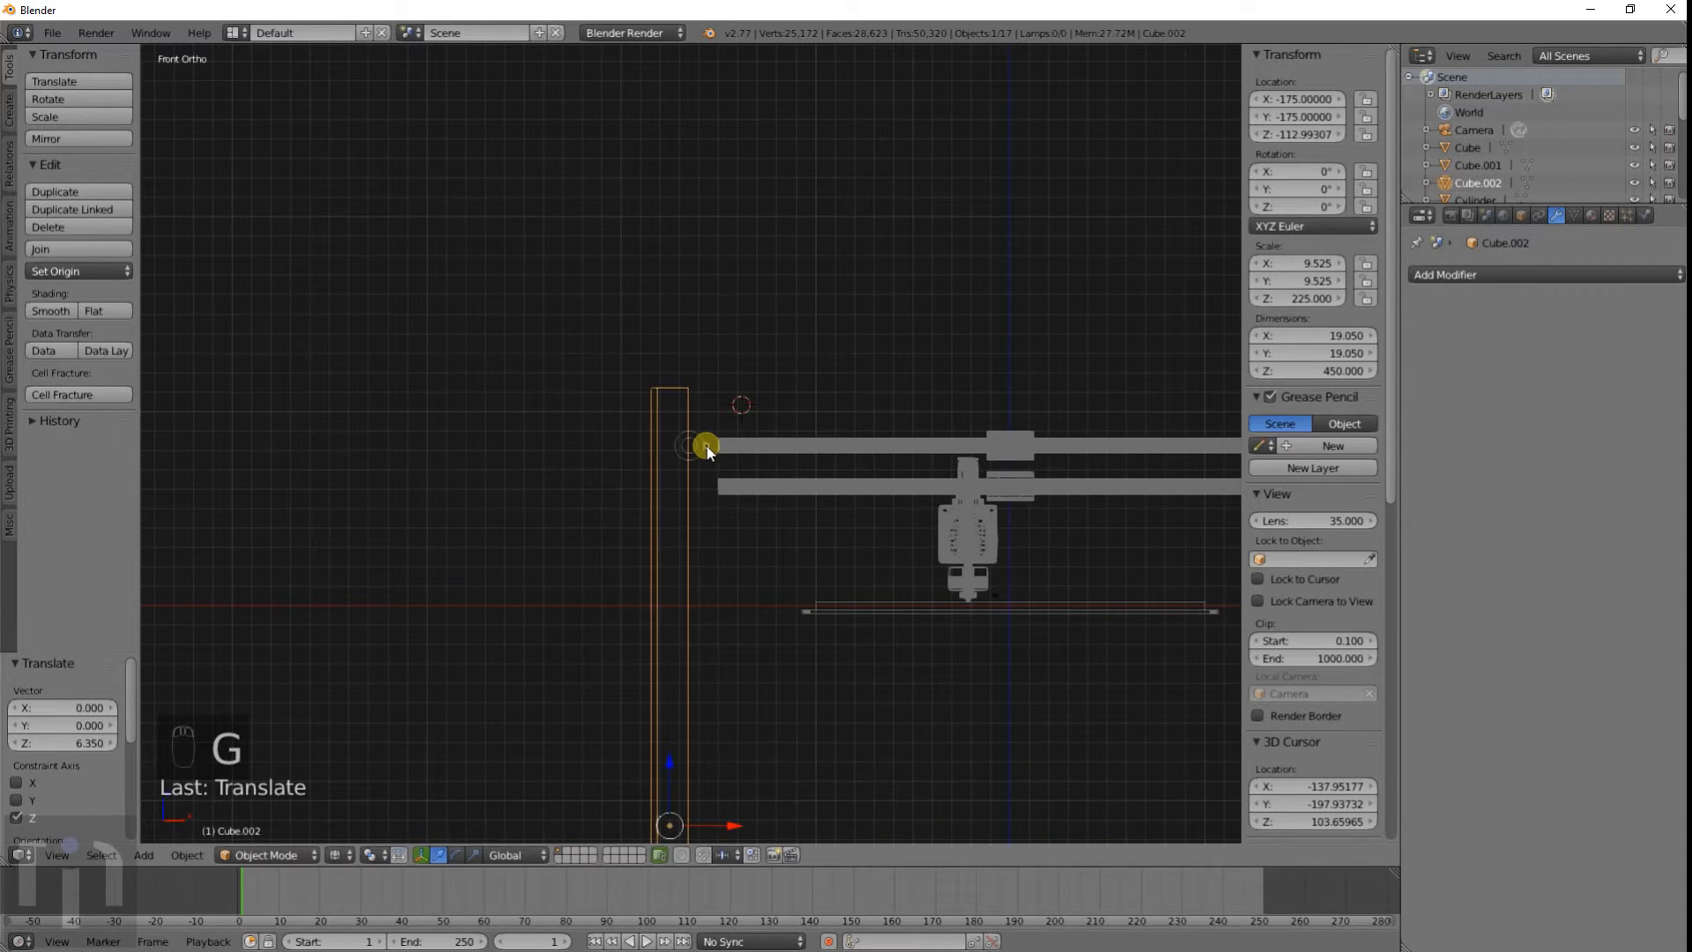
Step: Snap the 3D cursor to the scene center and set the post's origin to the 3D cursor
scroll(706, 446, "down", 3)
middle_click_drag(766, 456, 679, 484, "shift")
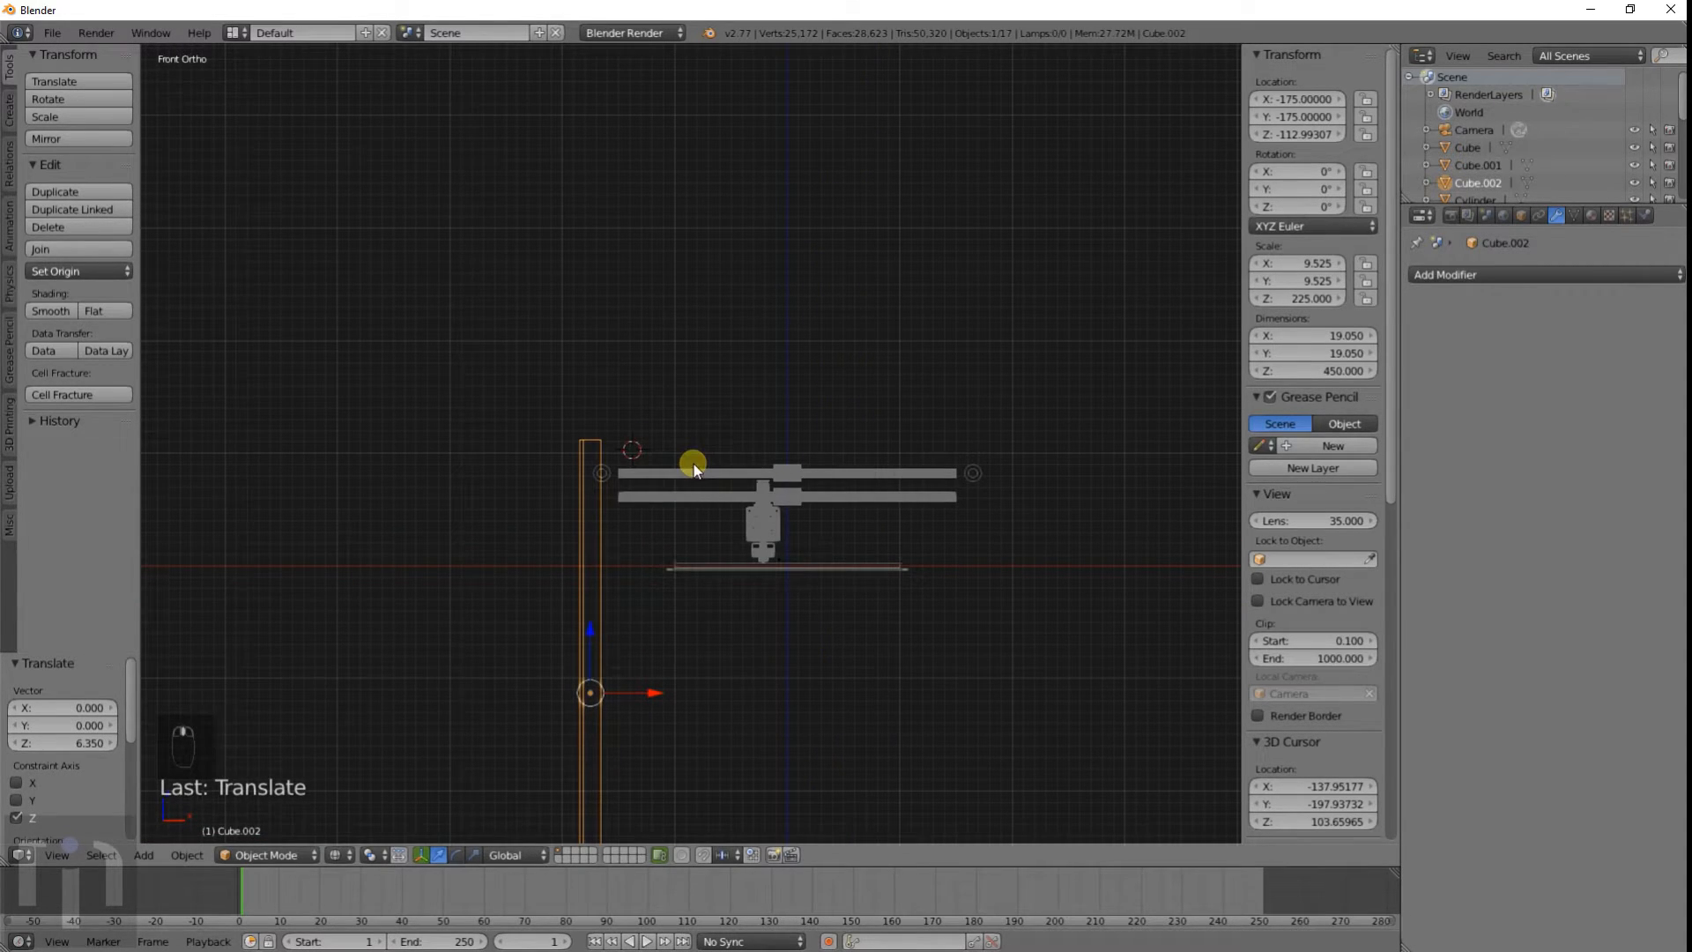
key("shift+s")
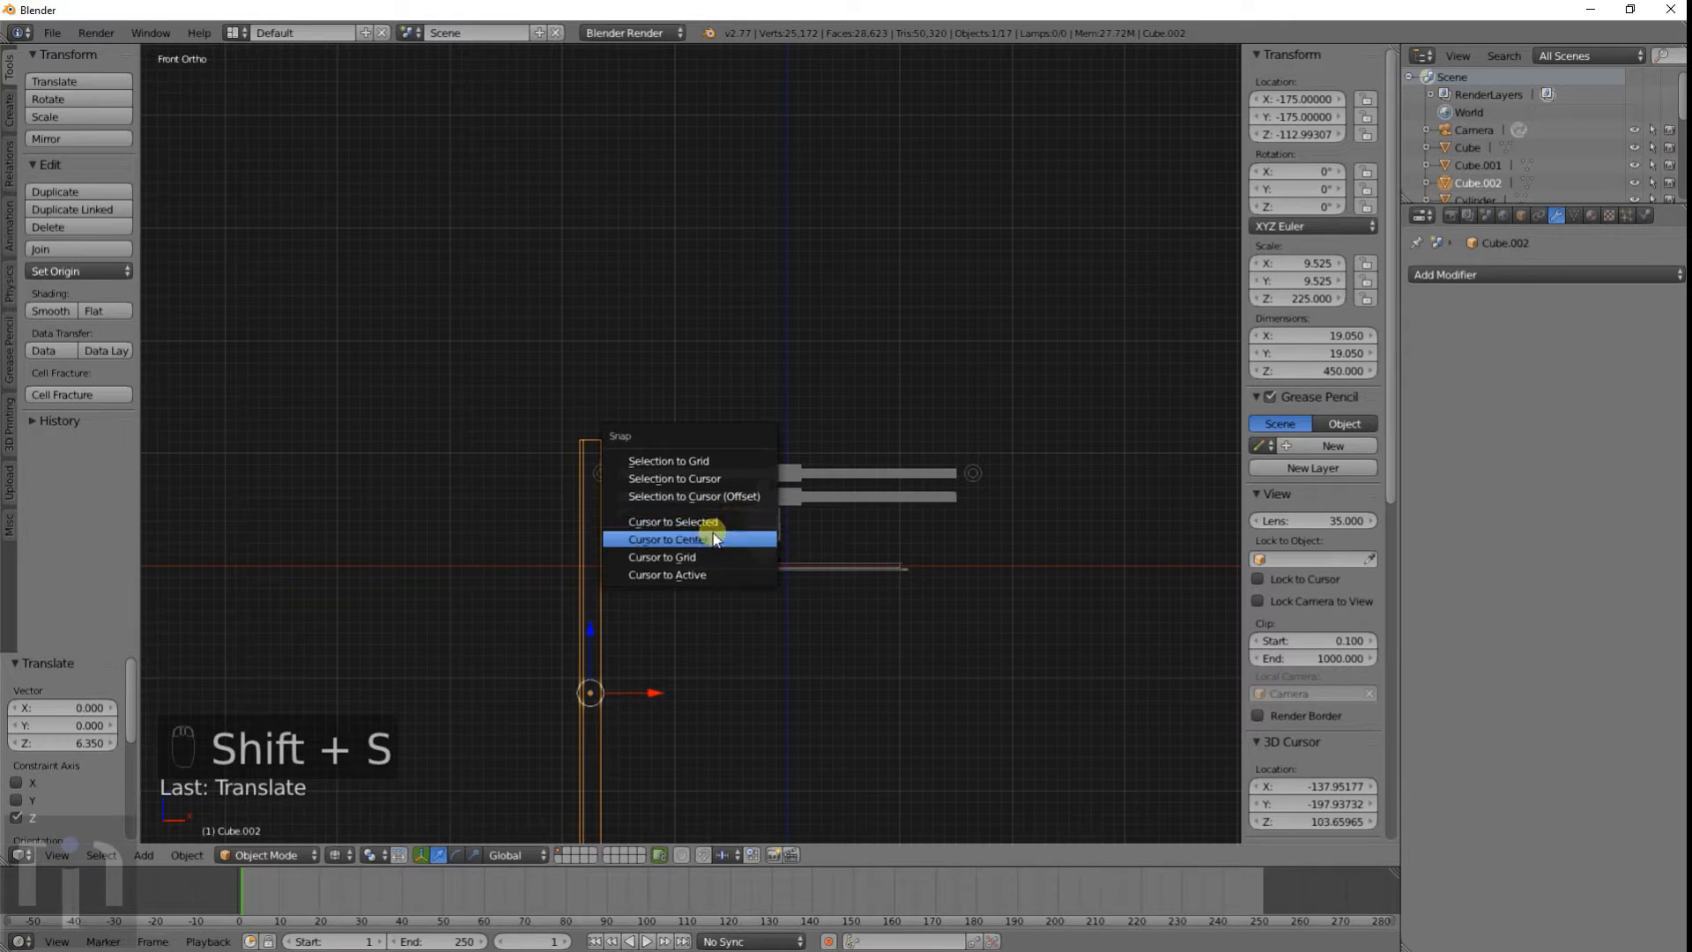
left_click(714, 537)
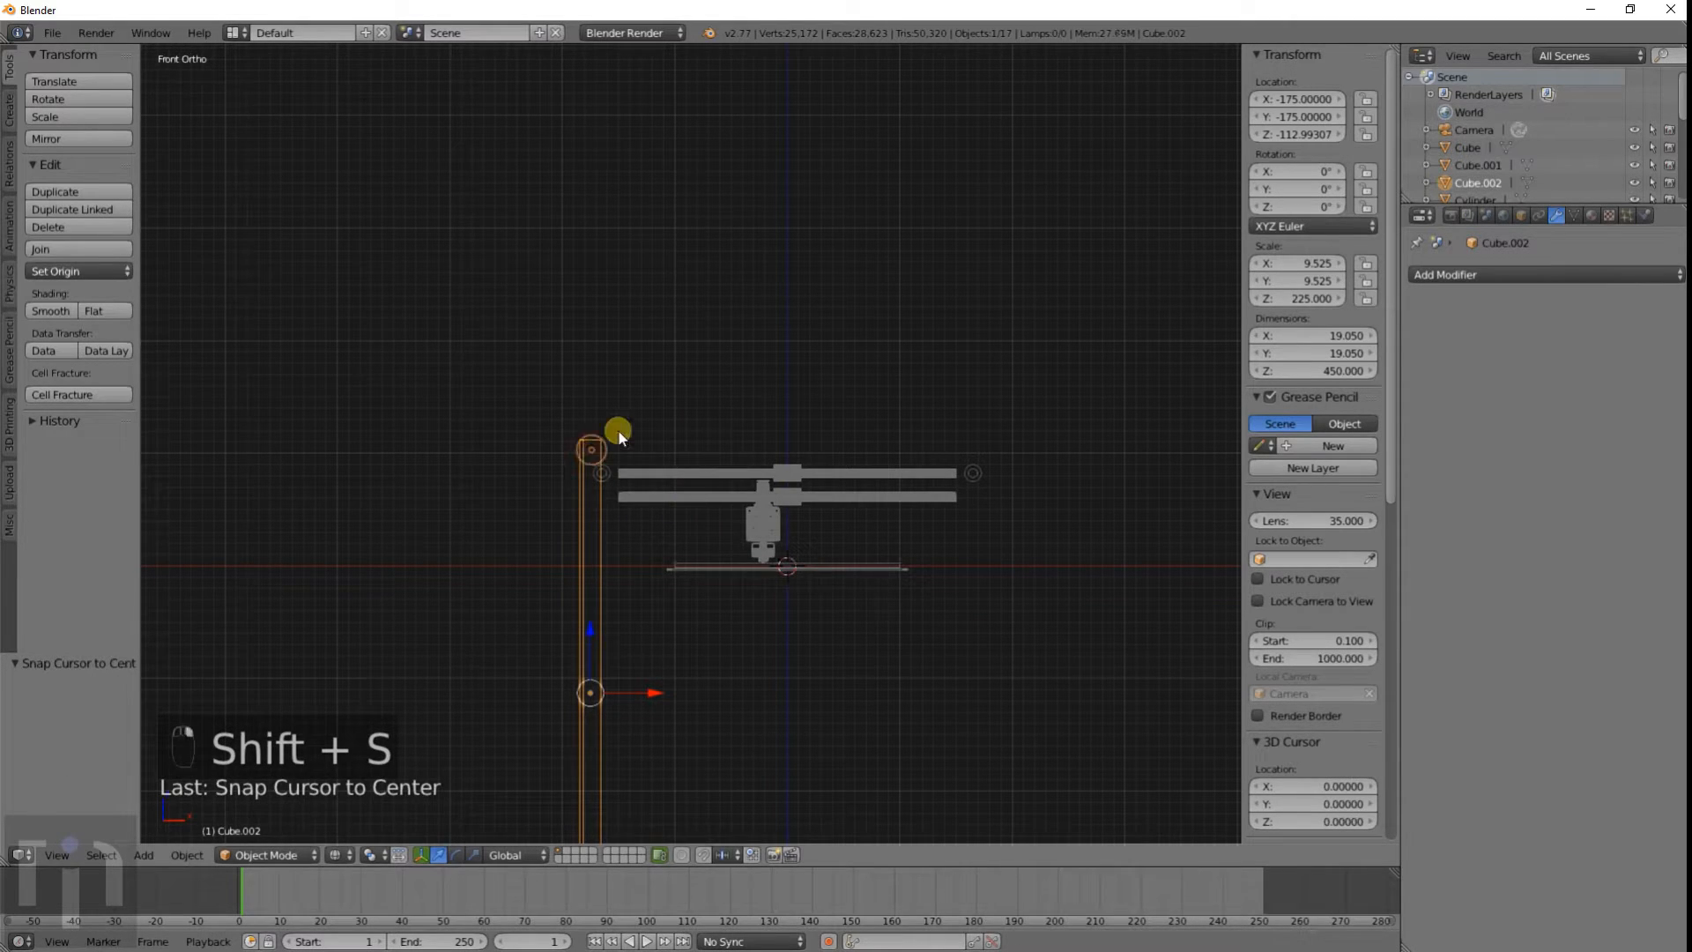
key("space")
type("set or")
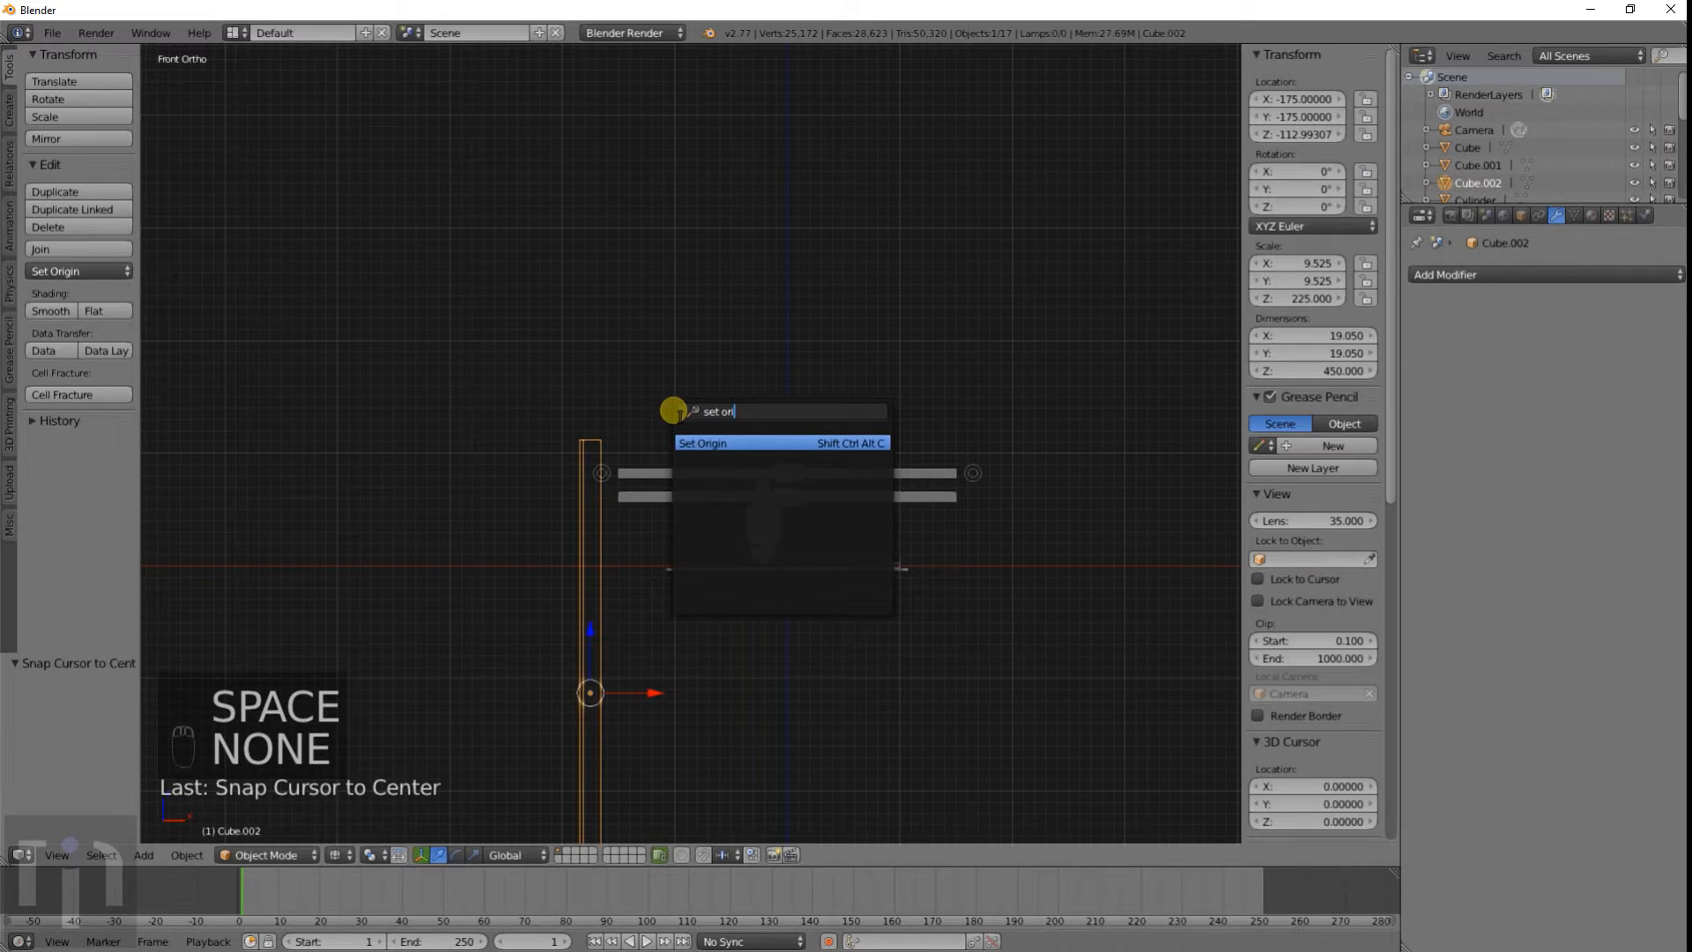
key("Return")
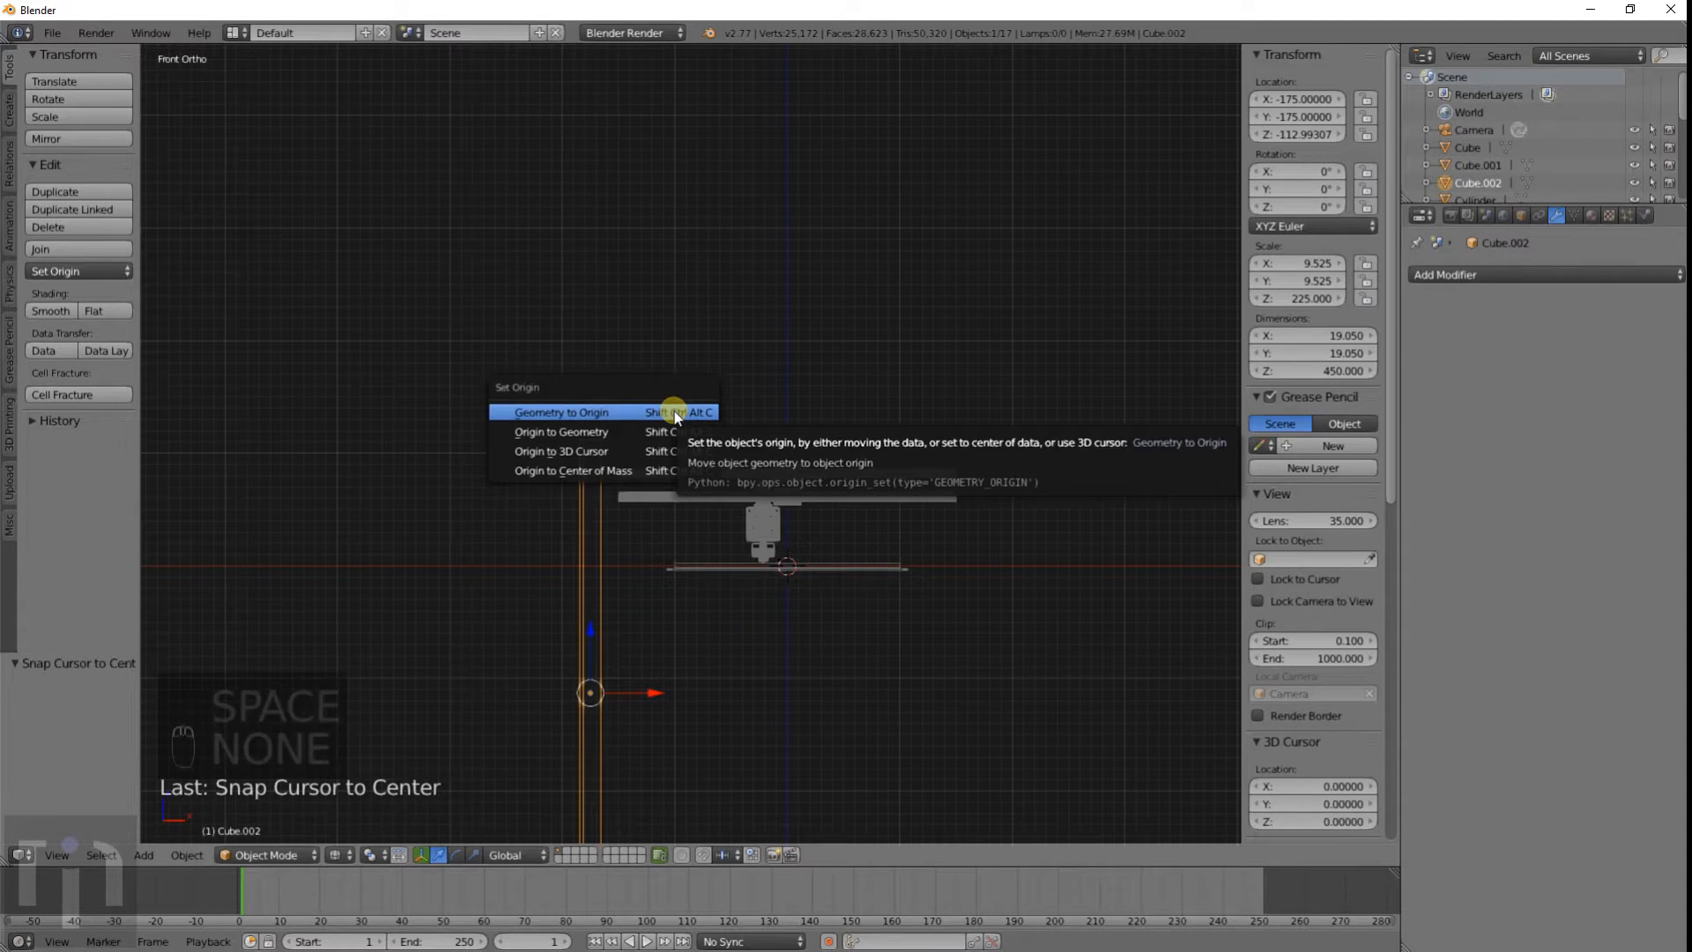
left_click(576, 450)
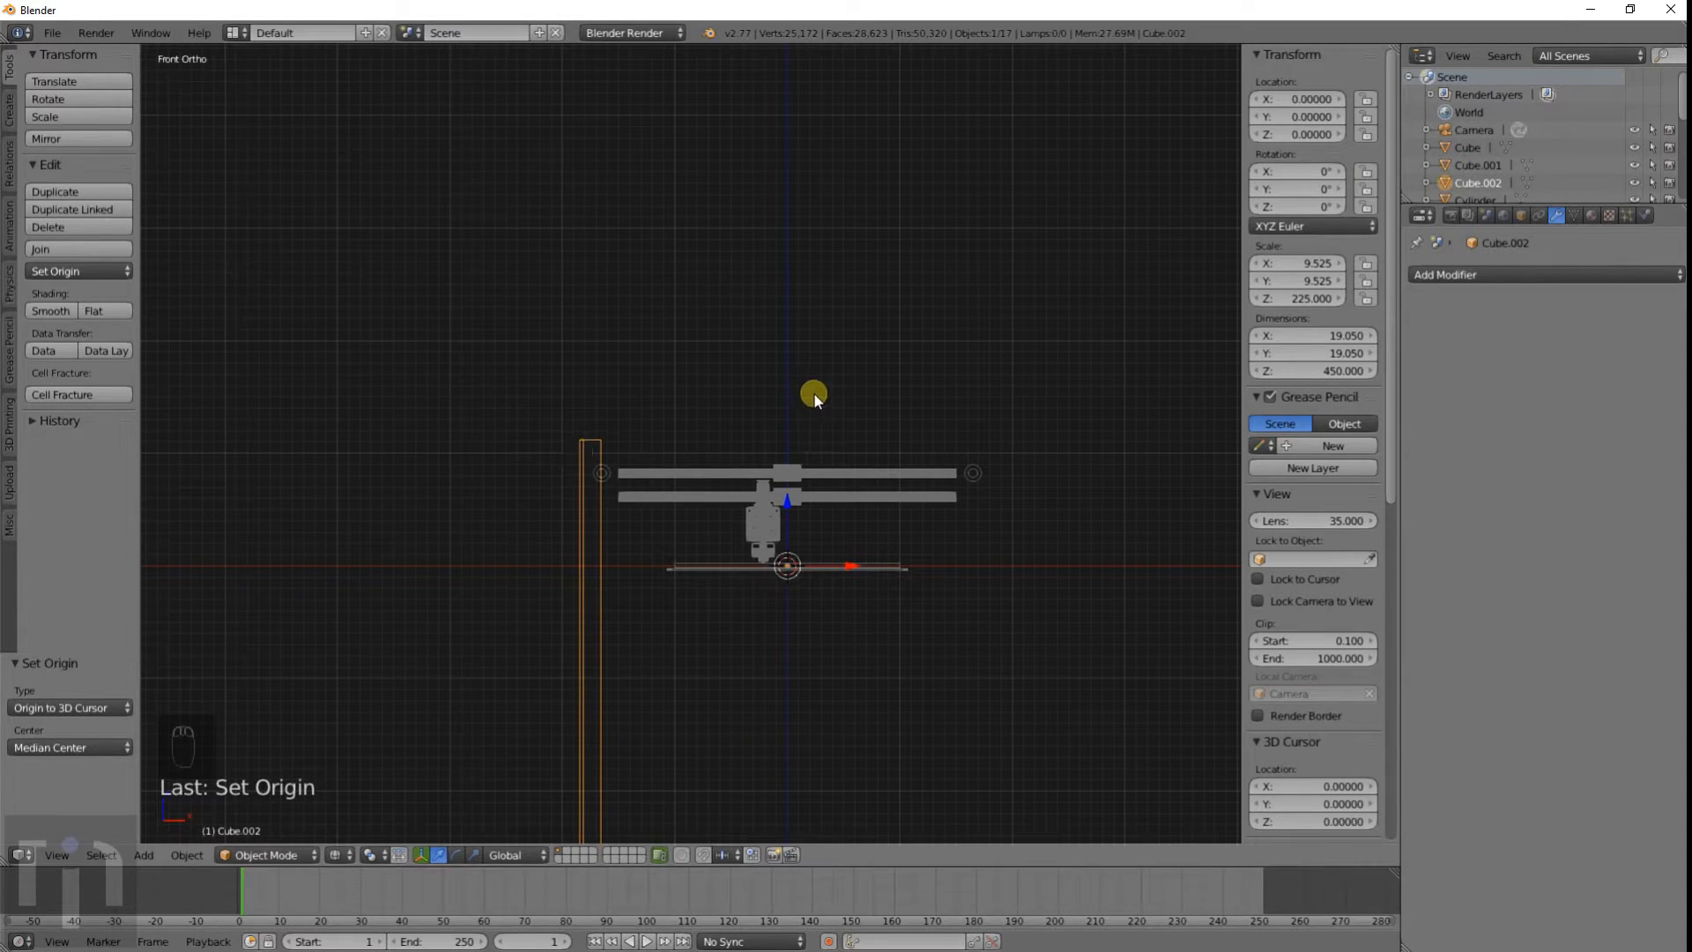
Step: In top view, duplicate the corner post in place and rotate the copy 90 degrees about the scene center
key("KP_7")
middle_click_drag(804, 253, 784, 454, "shift")
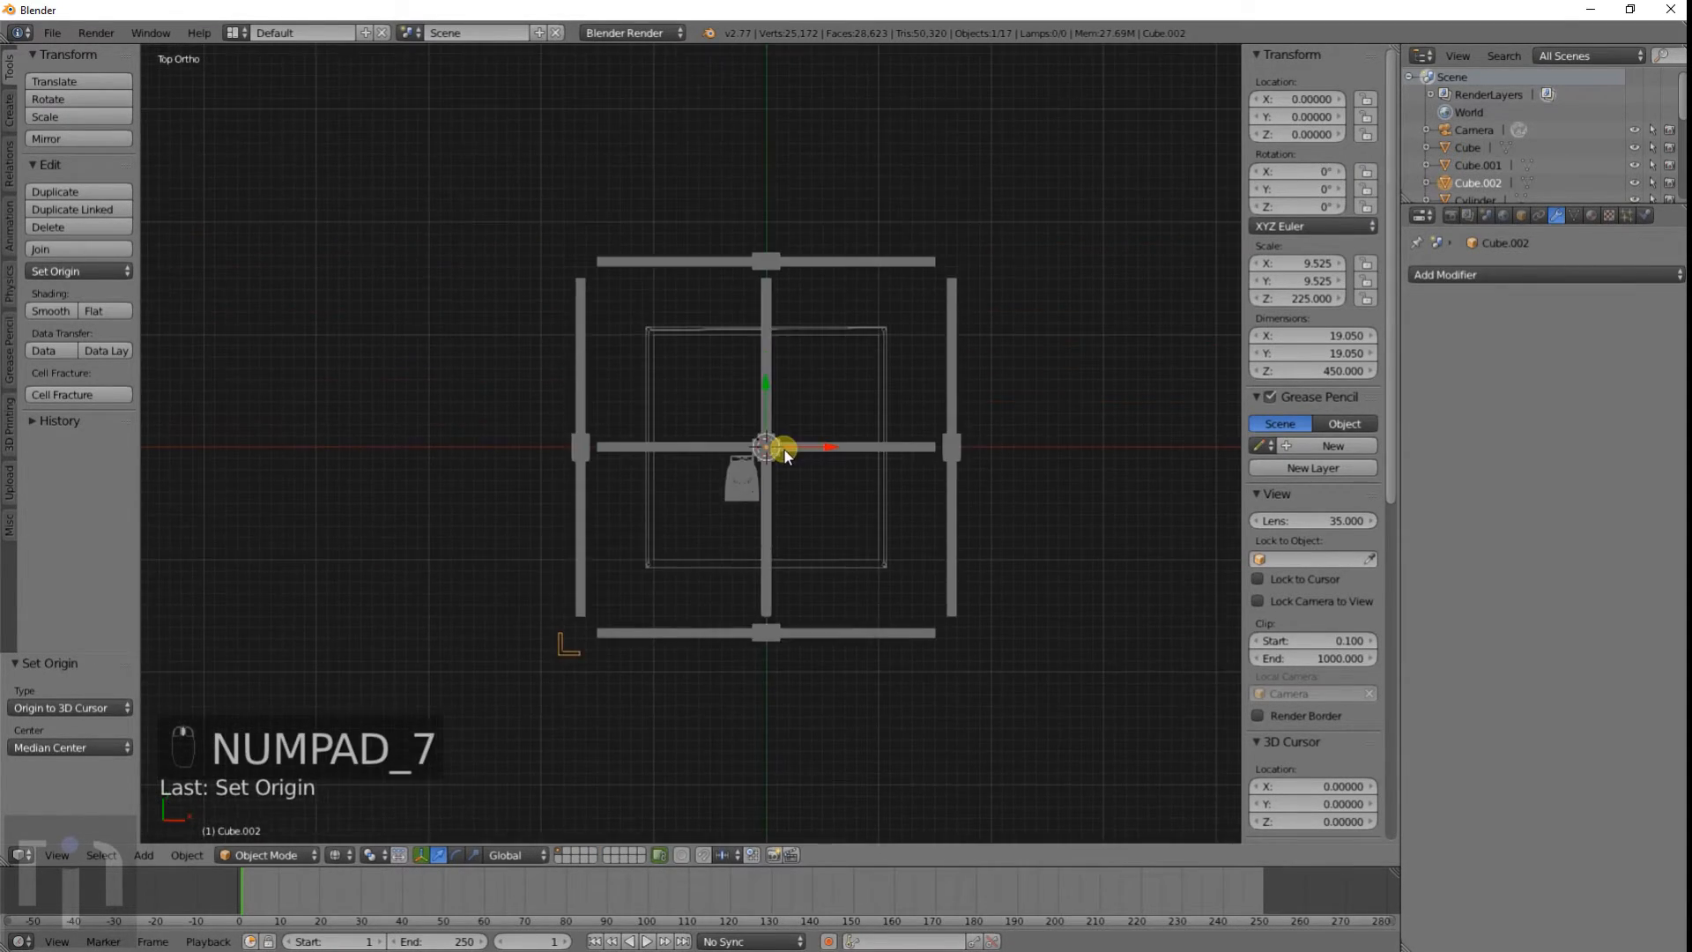
key("shift+d")
left_click(809, 388)
type("r")
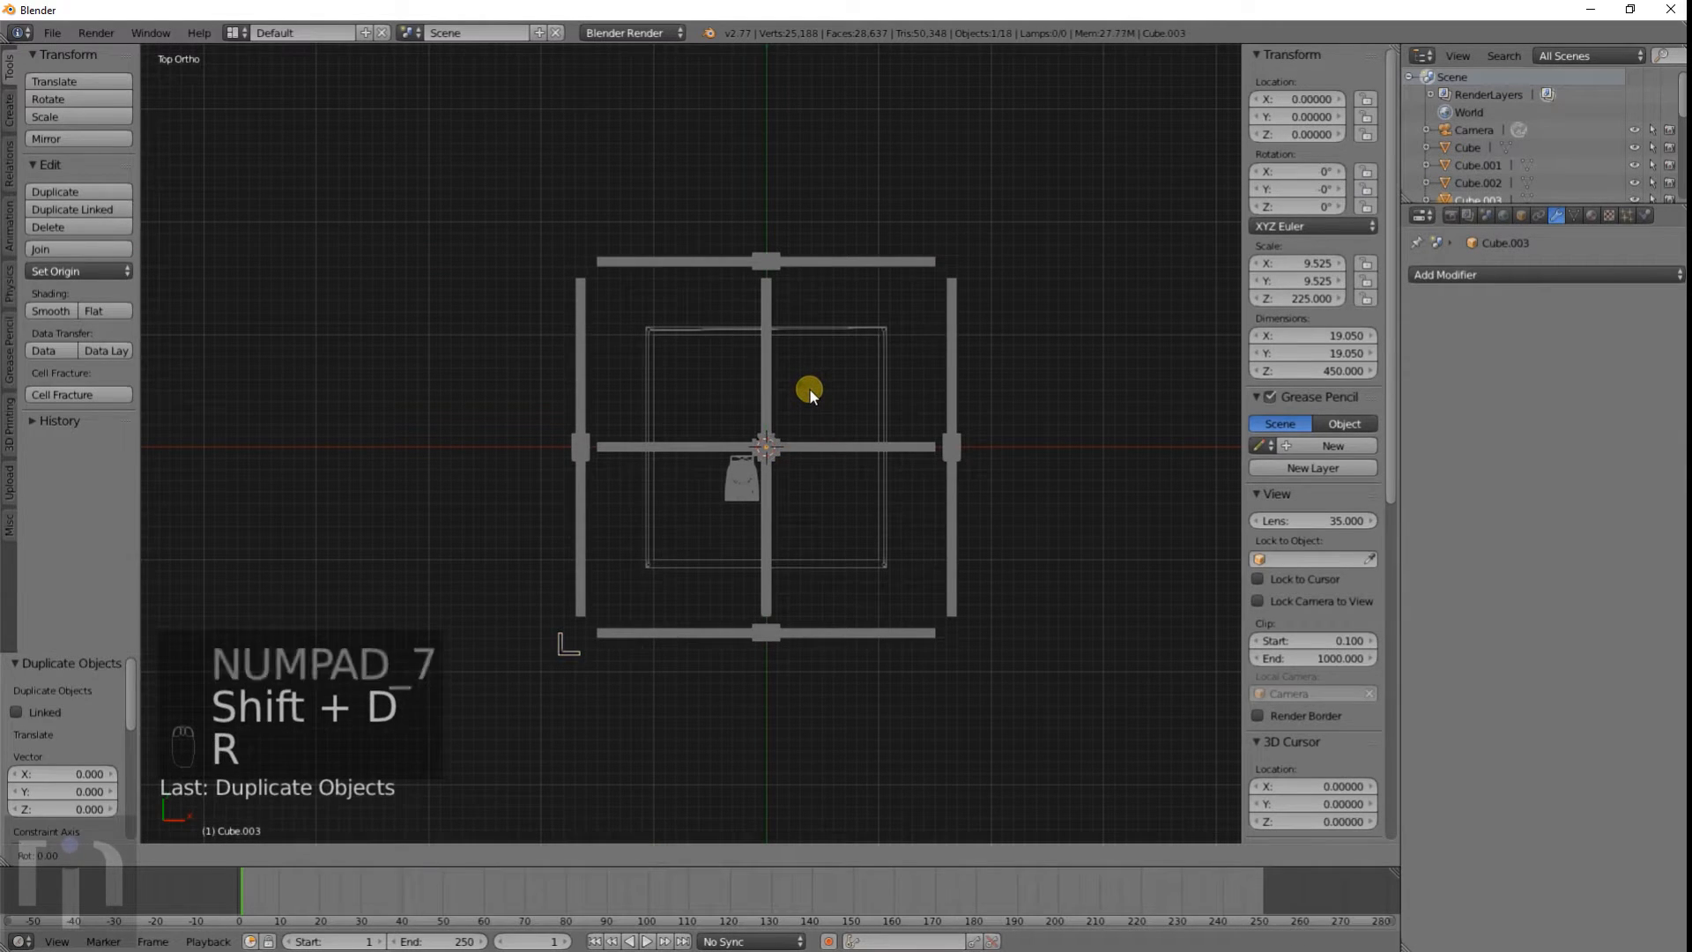
type("90")
key("Return")
Step: Duplicate the rotated post in place and rotate the new copy another 90 degrees to the corner diagonally opposite the original
key("shift+d")
left_click(809, 387)
type("r90")
key("Return")
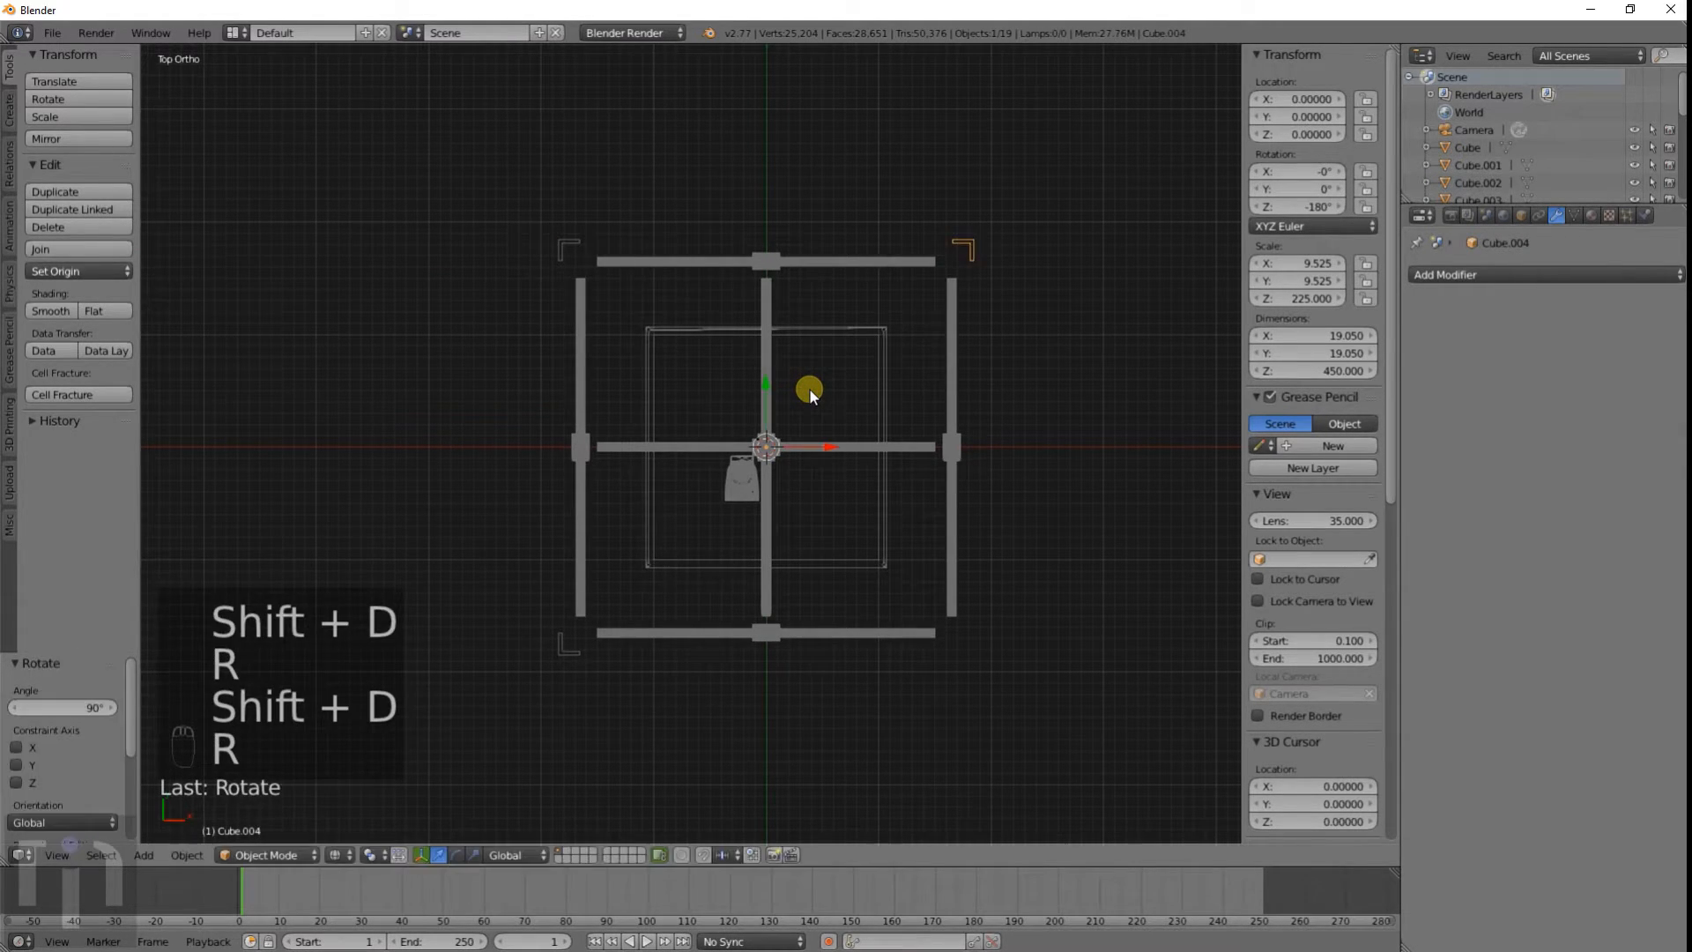
Step: Duplicate the third post in place and rotate the copy 90 degrees about the scene center into the remaining corner
key("shift+d")
left_click(809, 388)
type("r90")
key("Return")
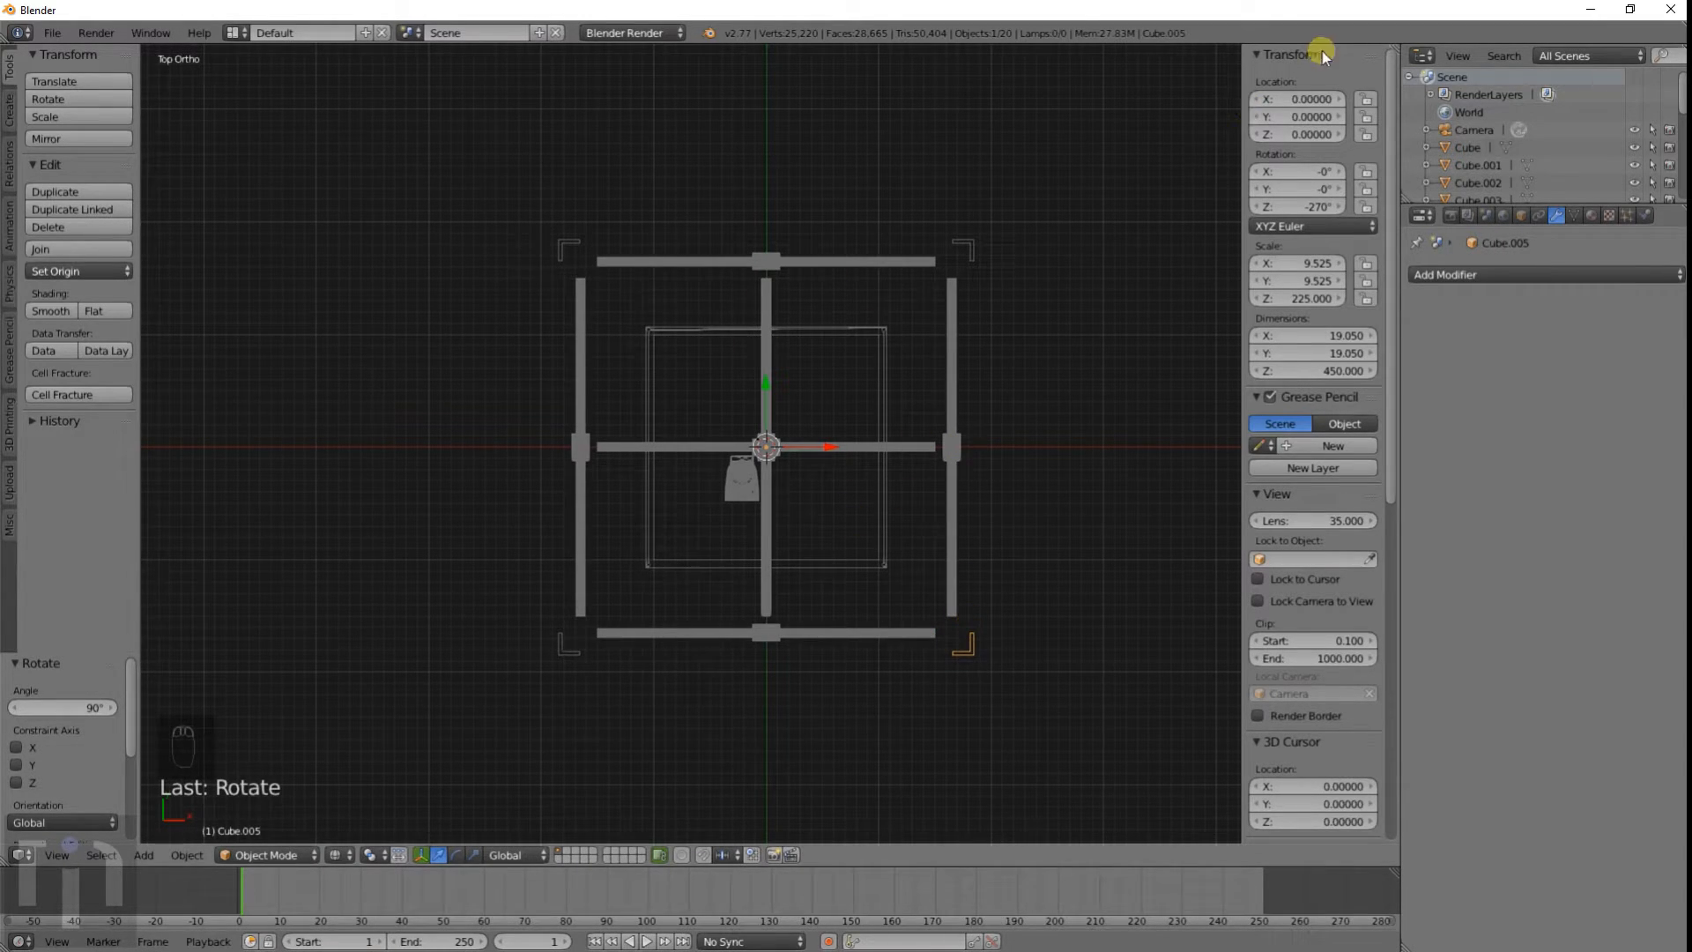
Step: Set the origin to the center of mass for each of the two corner posts on the positive X side
key("space")
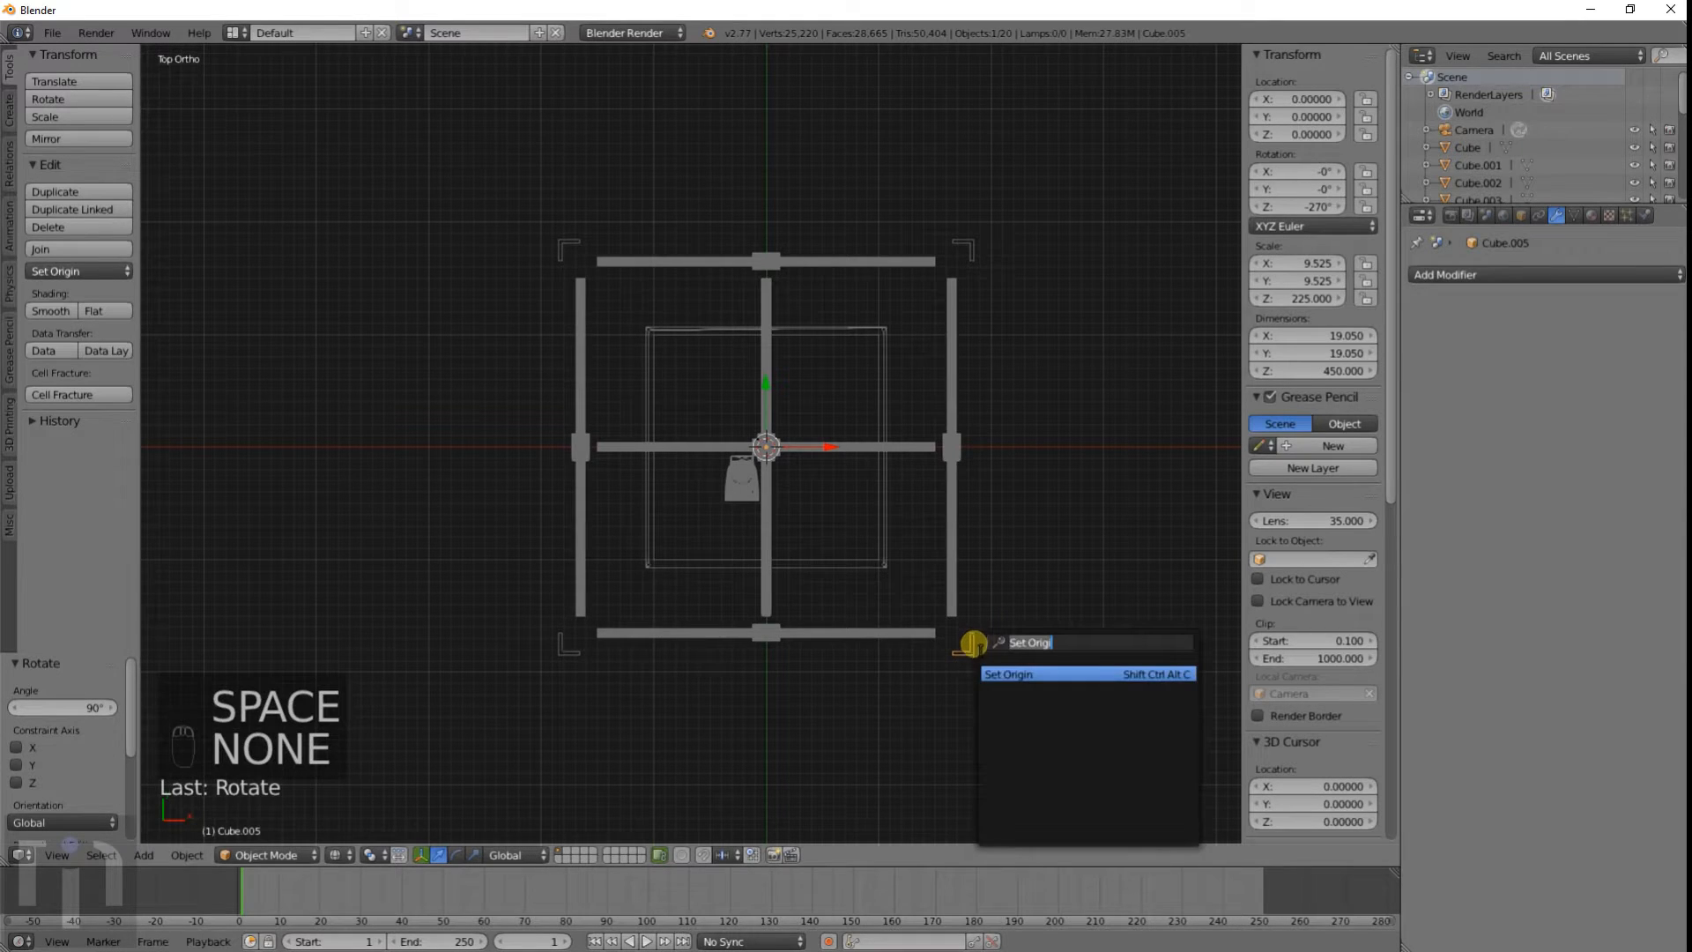
left_click(1014, 683)
left_click(990, 702)
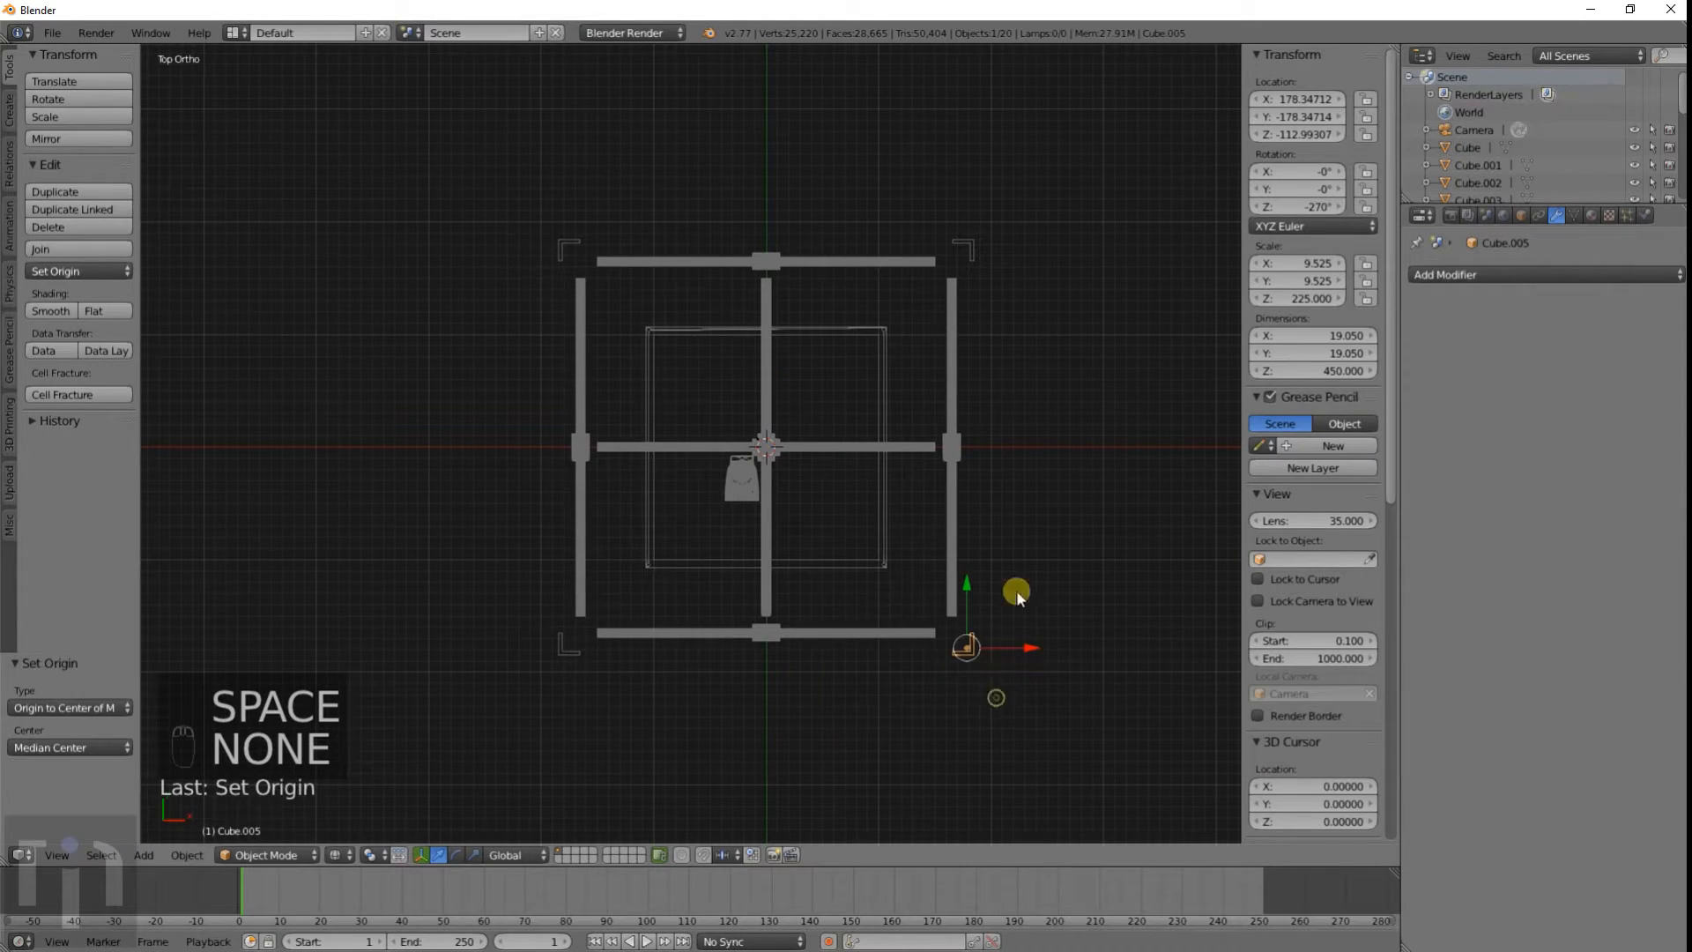
right_click(960, 252)
key("space")
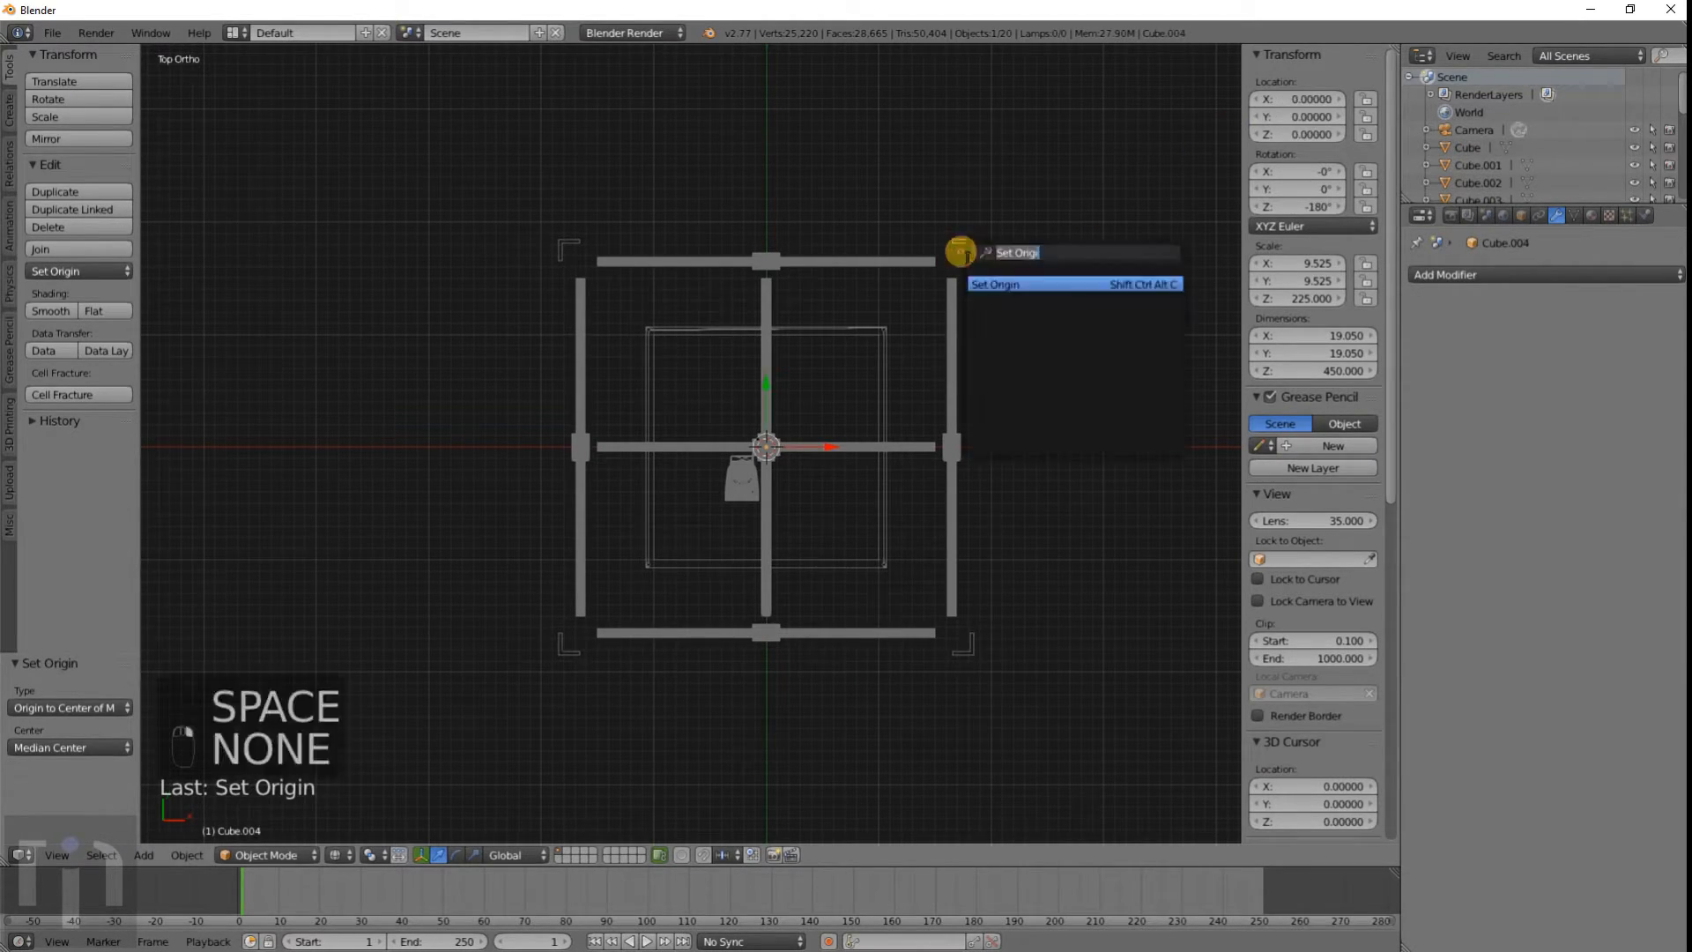
left_click(992, 284)
left_click(991, 288)
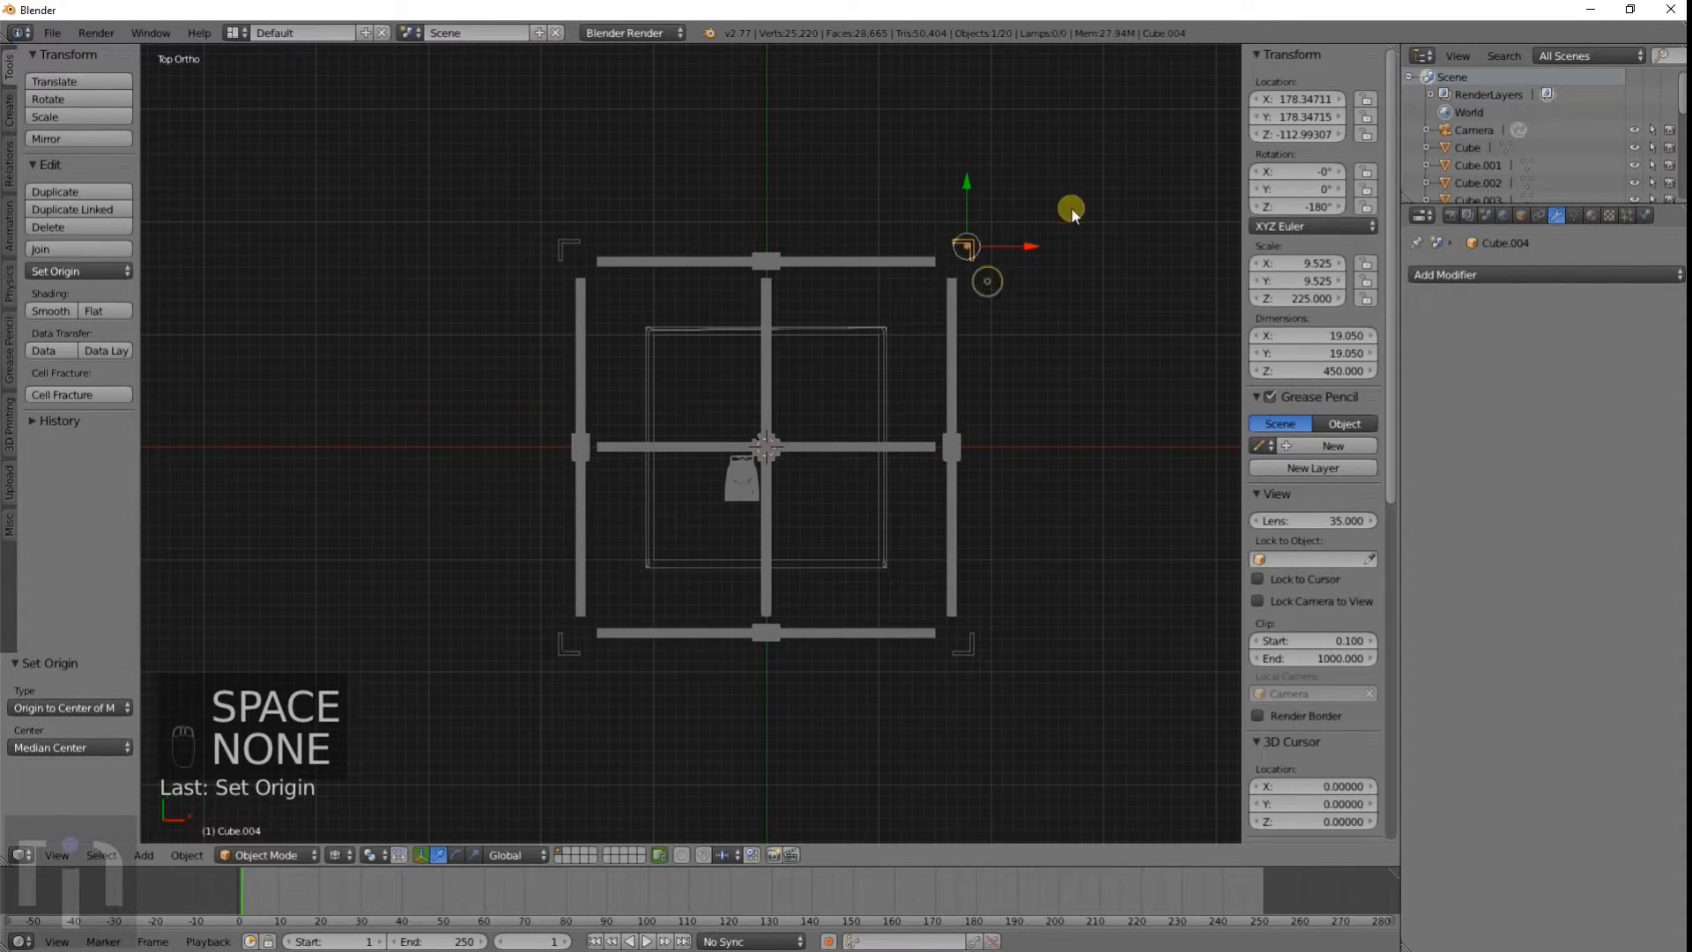
Step: Set the origin to the center of mass for each of the two corner posts on the negative X side
right_click(557, 241)
key("space")
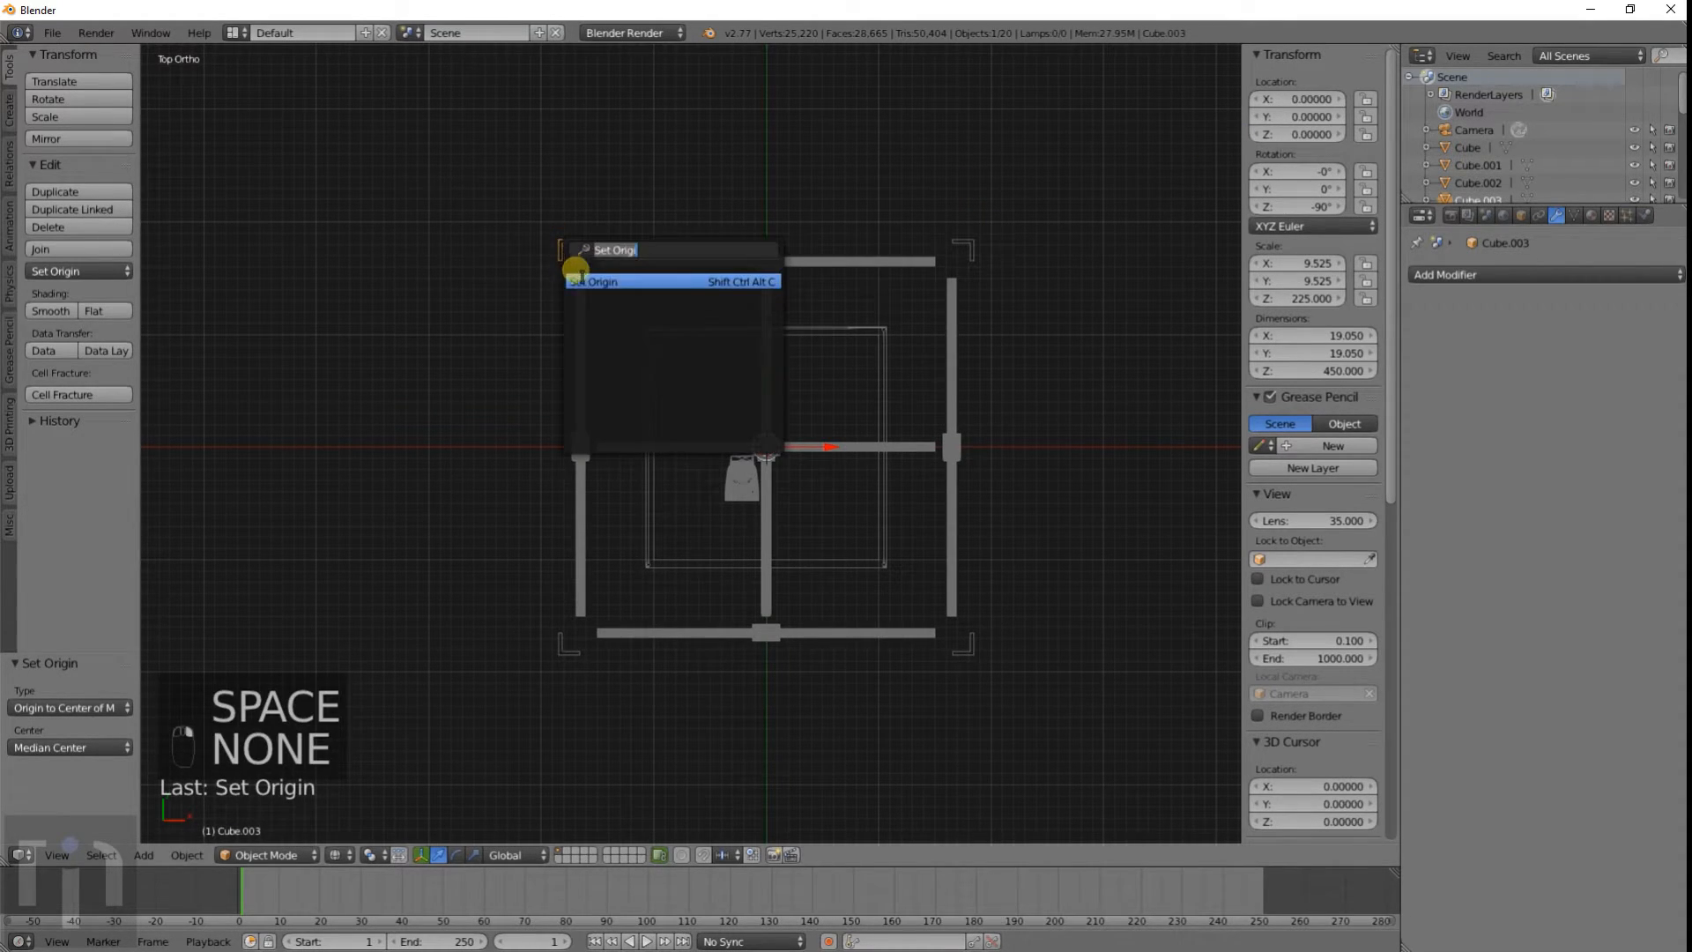
left_click(582, 281)
left_click(575, 273)
right_click(565, 647)
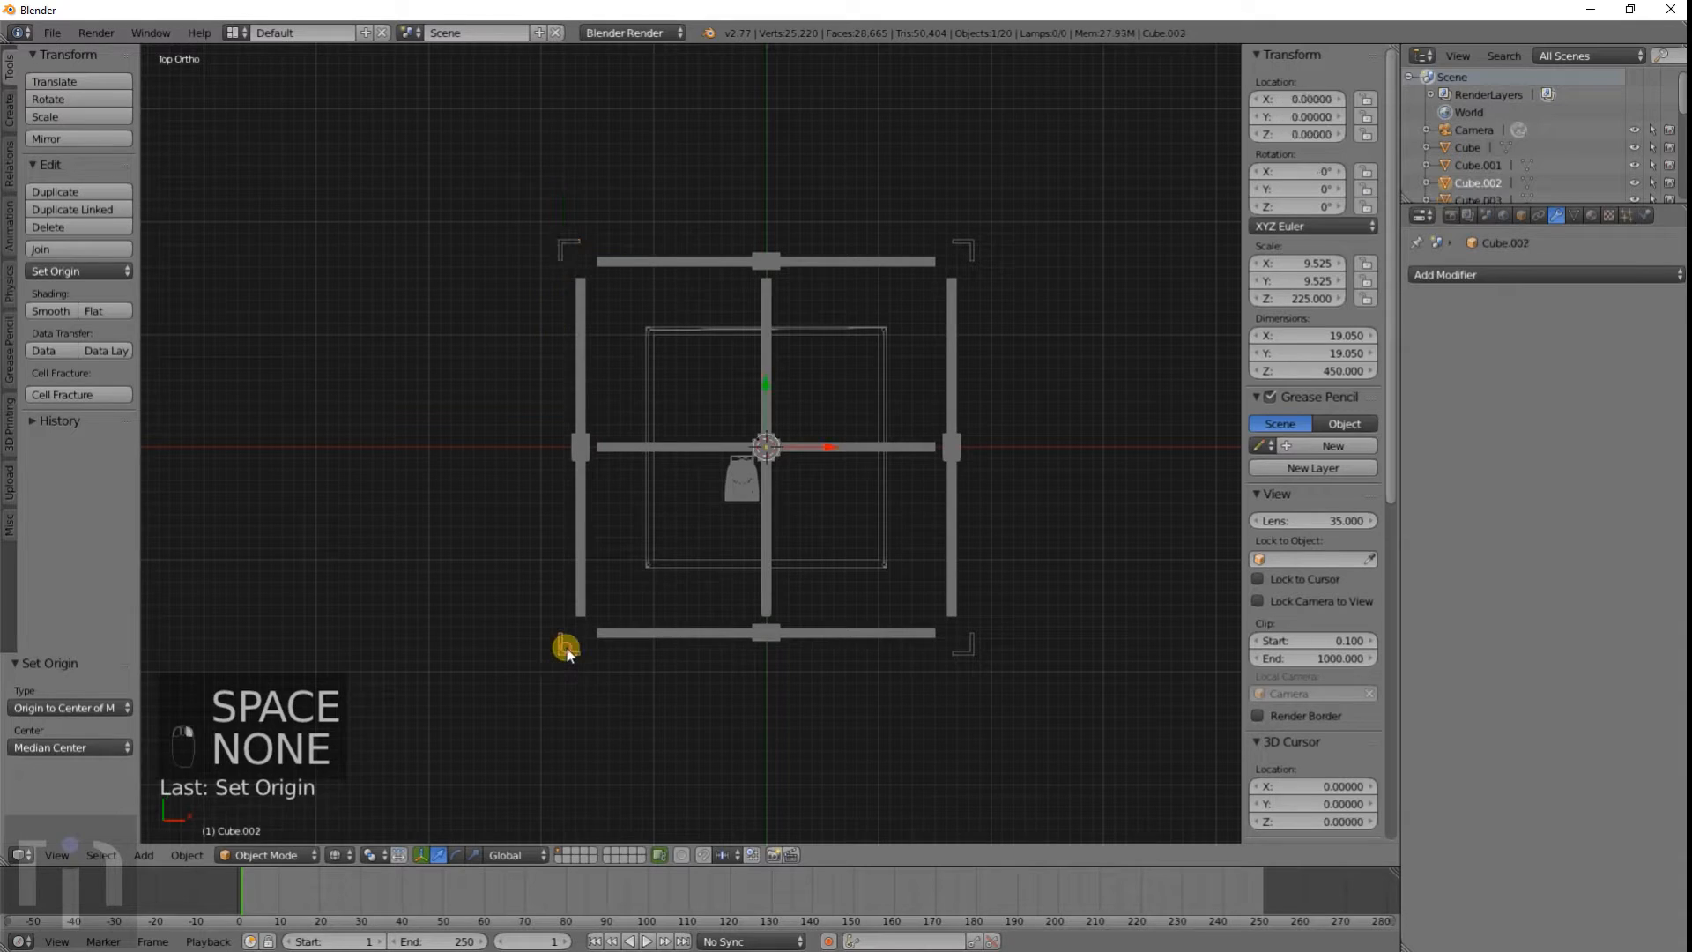
key("space")
left_click(594, 679)
left_click(594, 680)
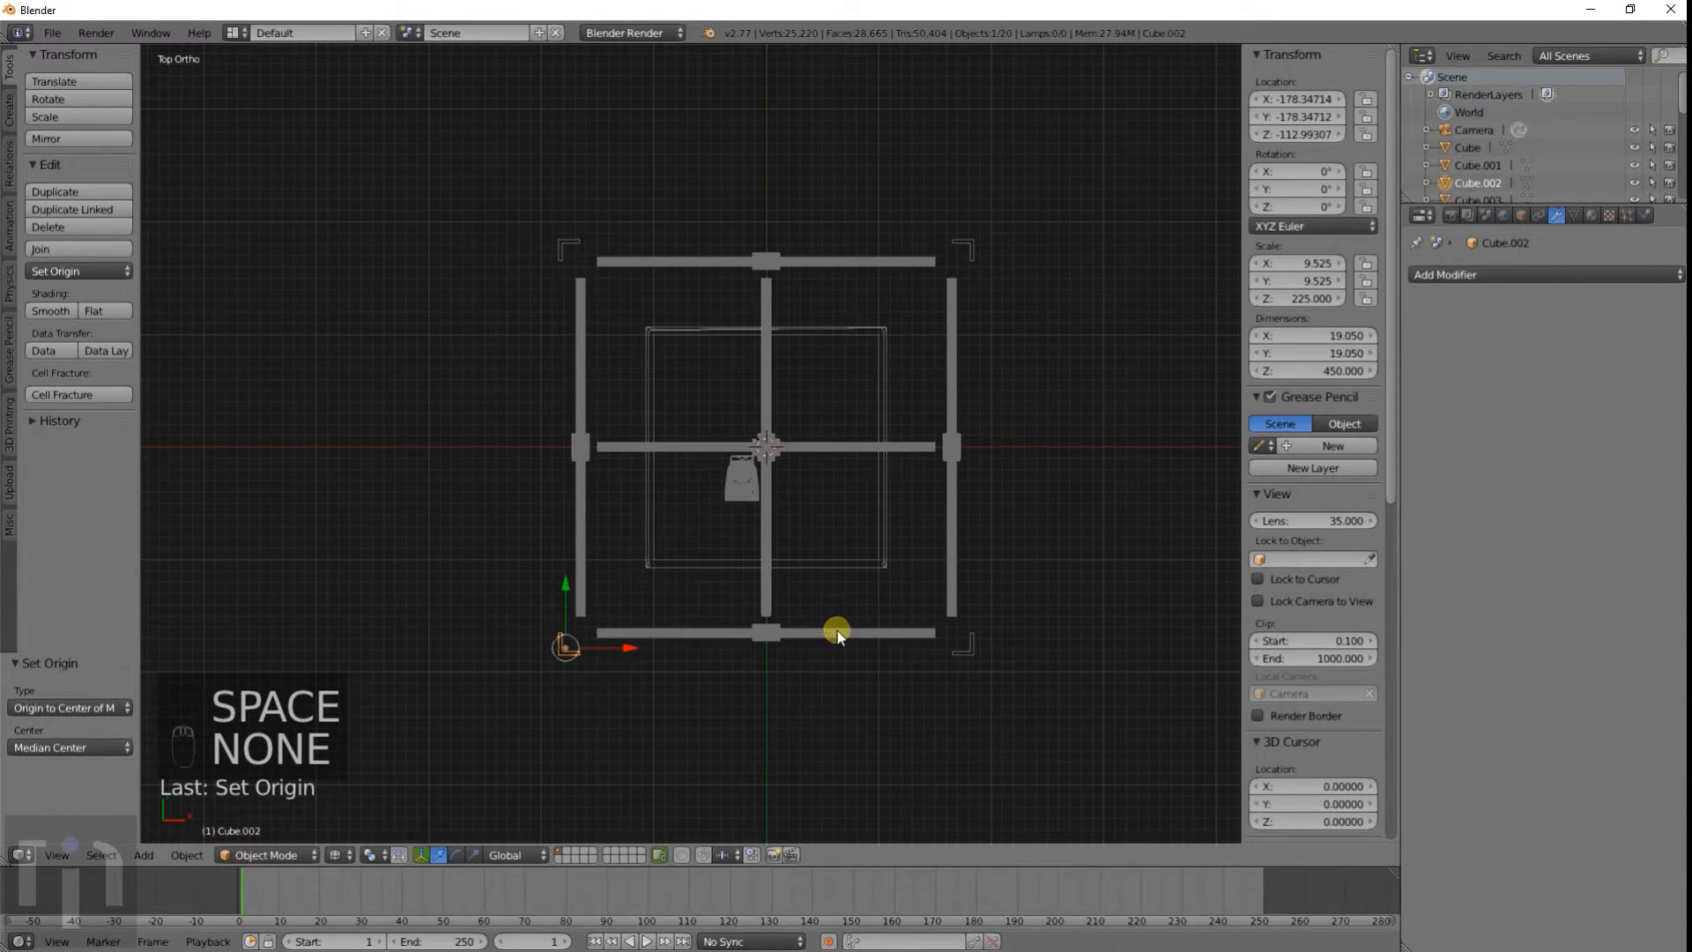
Step: Duplicate the post at the negative X, negative Y corner, raise the copy about 233 along Z, and rotate it -90 degrees about X
middle_click_drag(837, 633, 906, 589)
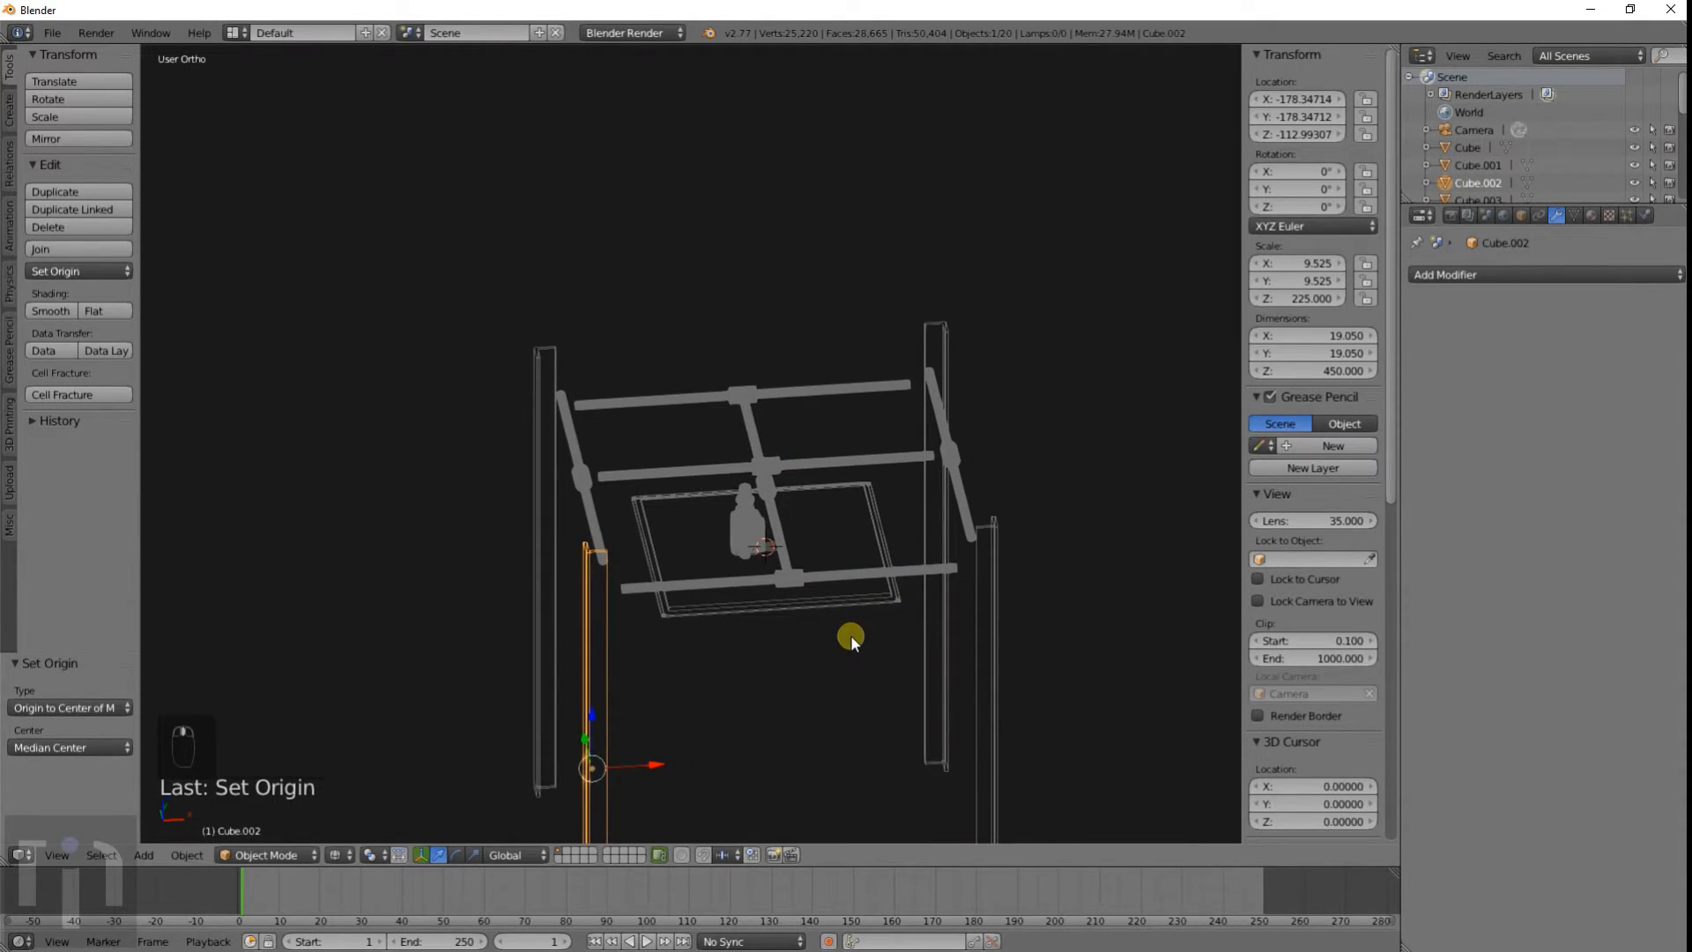
key("shift+d")
left_click(860, 407)
type("rx")
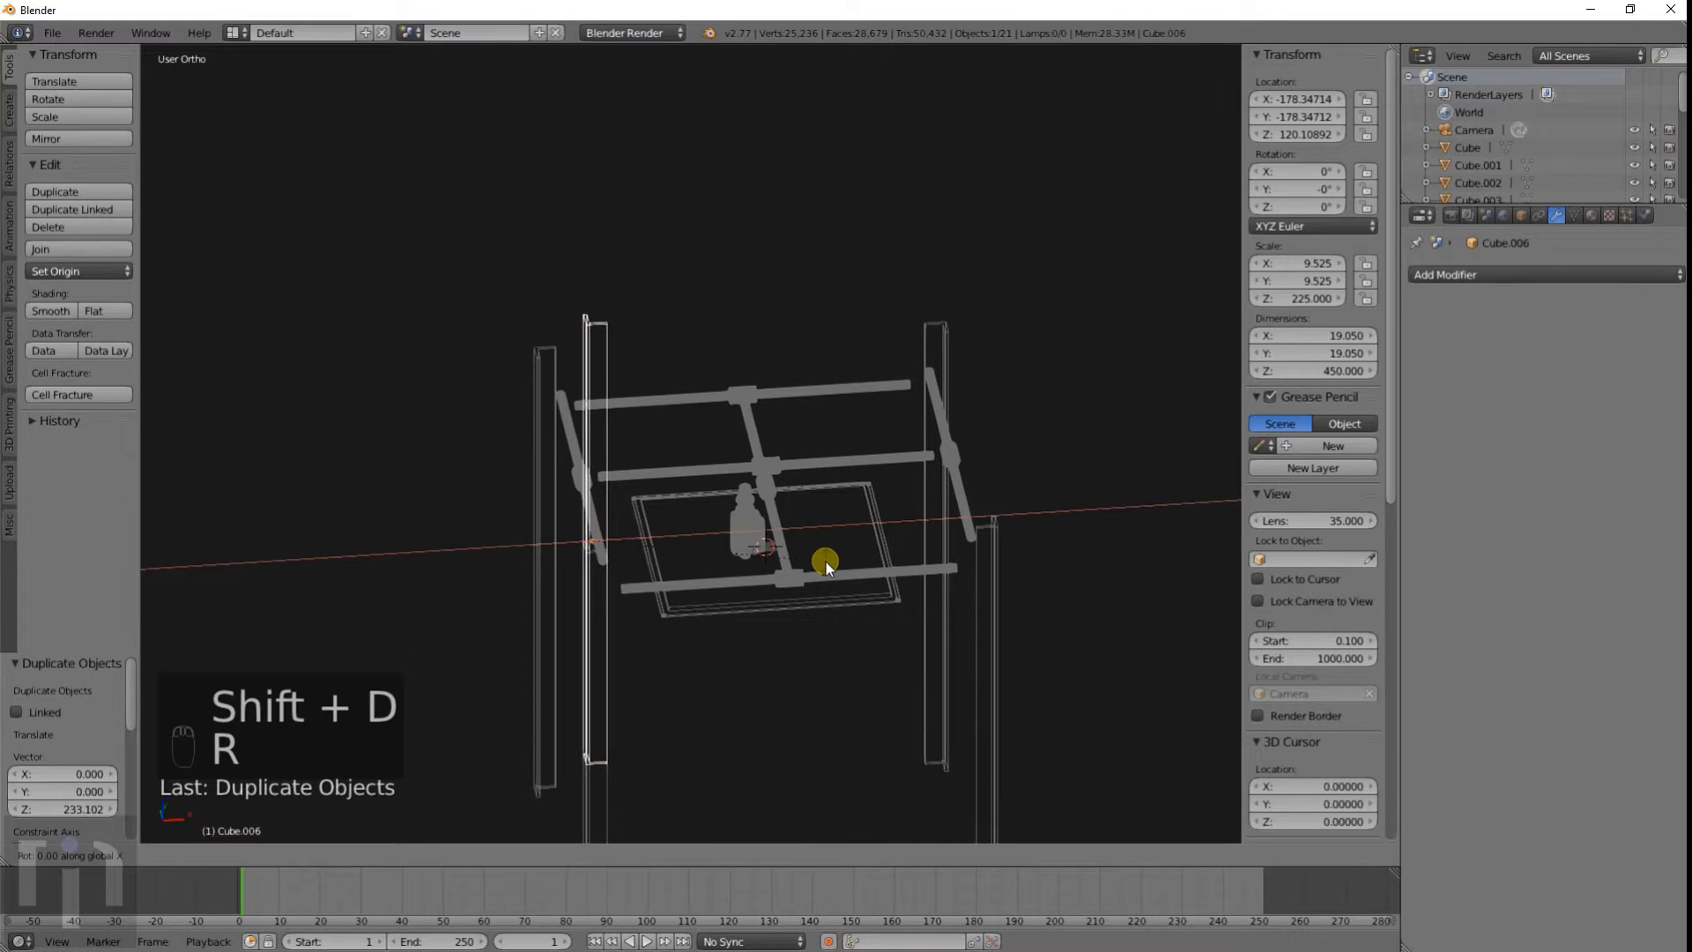
type("90-")
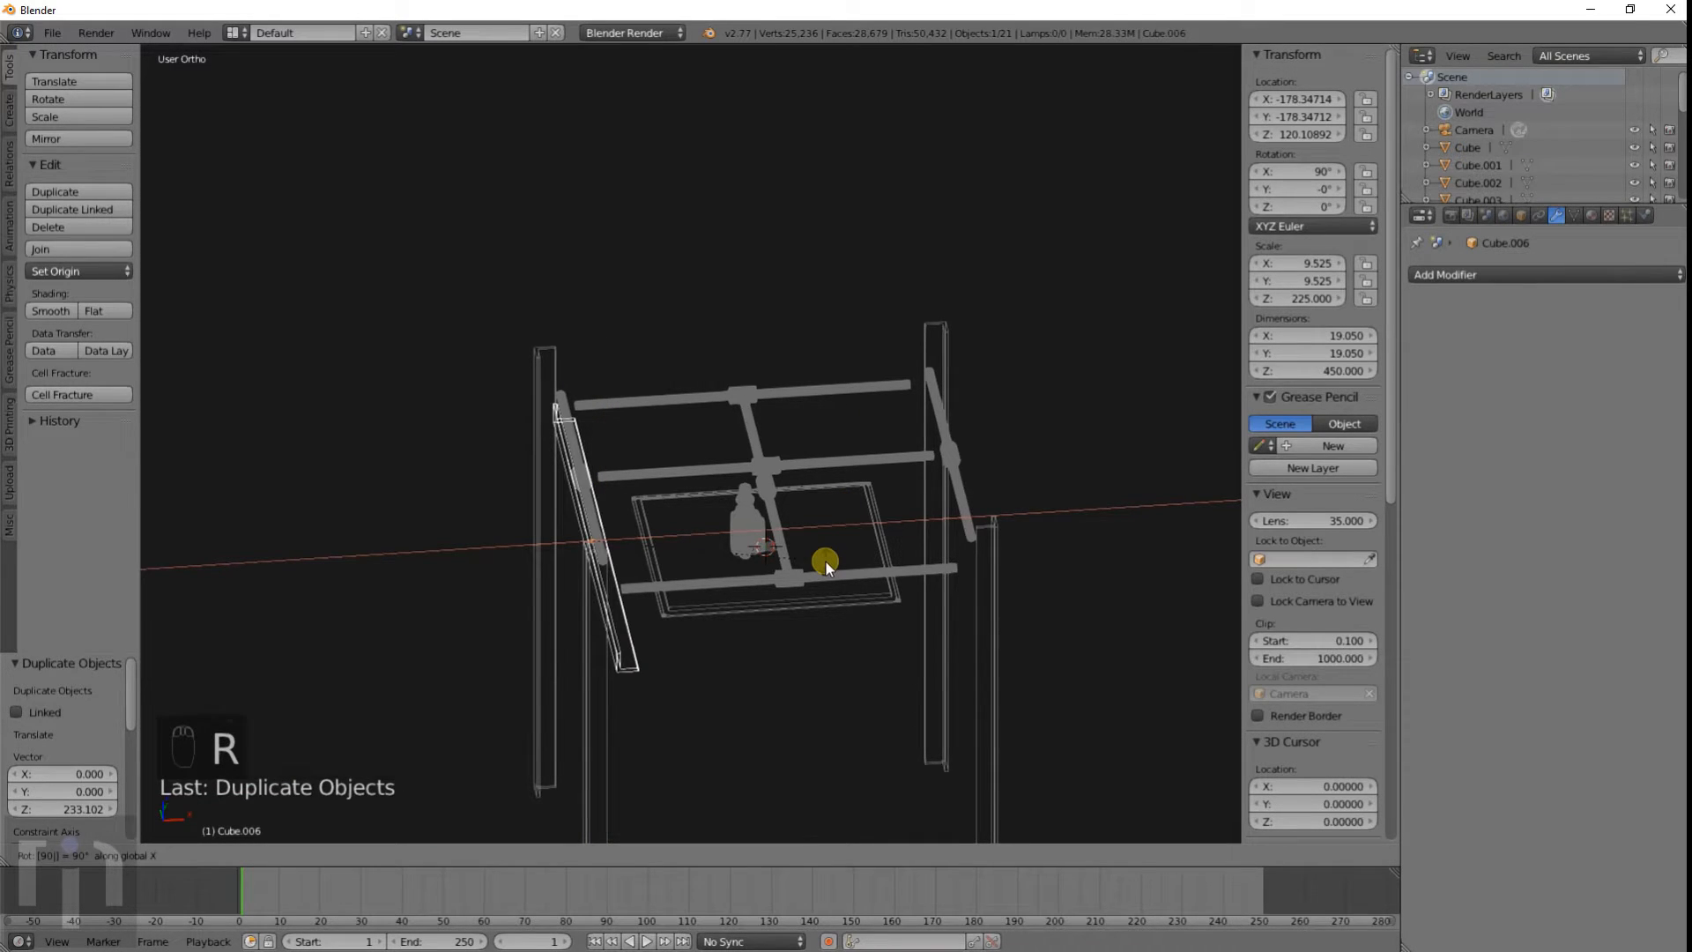
left_click(826, 563)
key("KP_7")
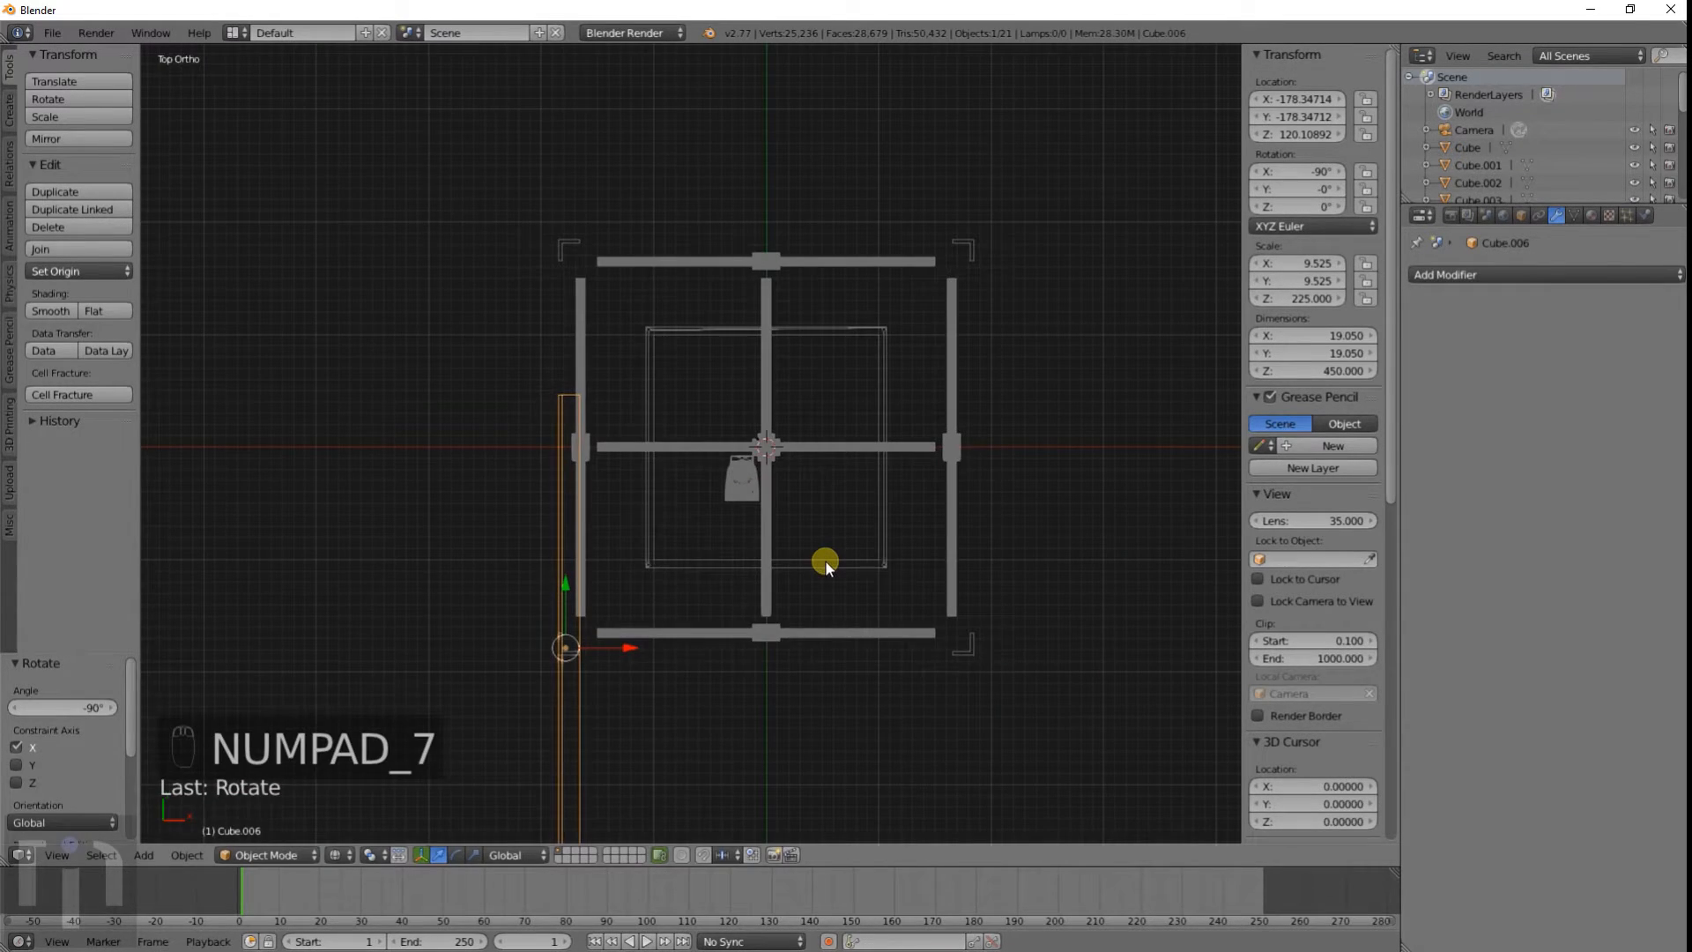
left_click(1298, 99)
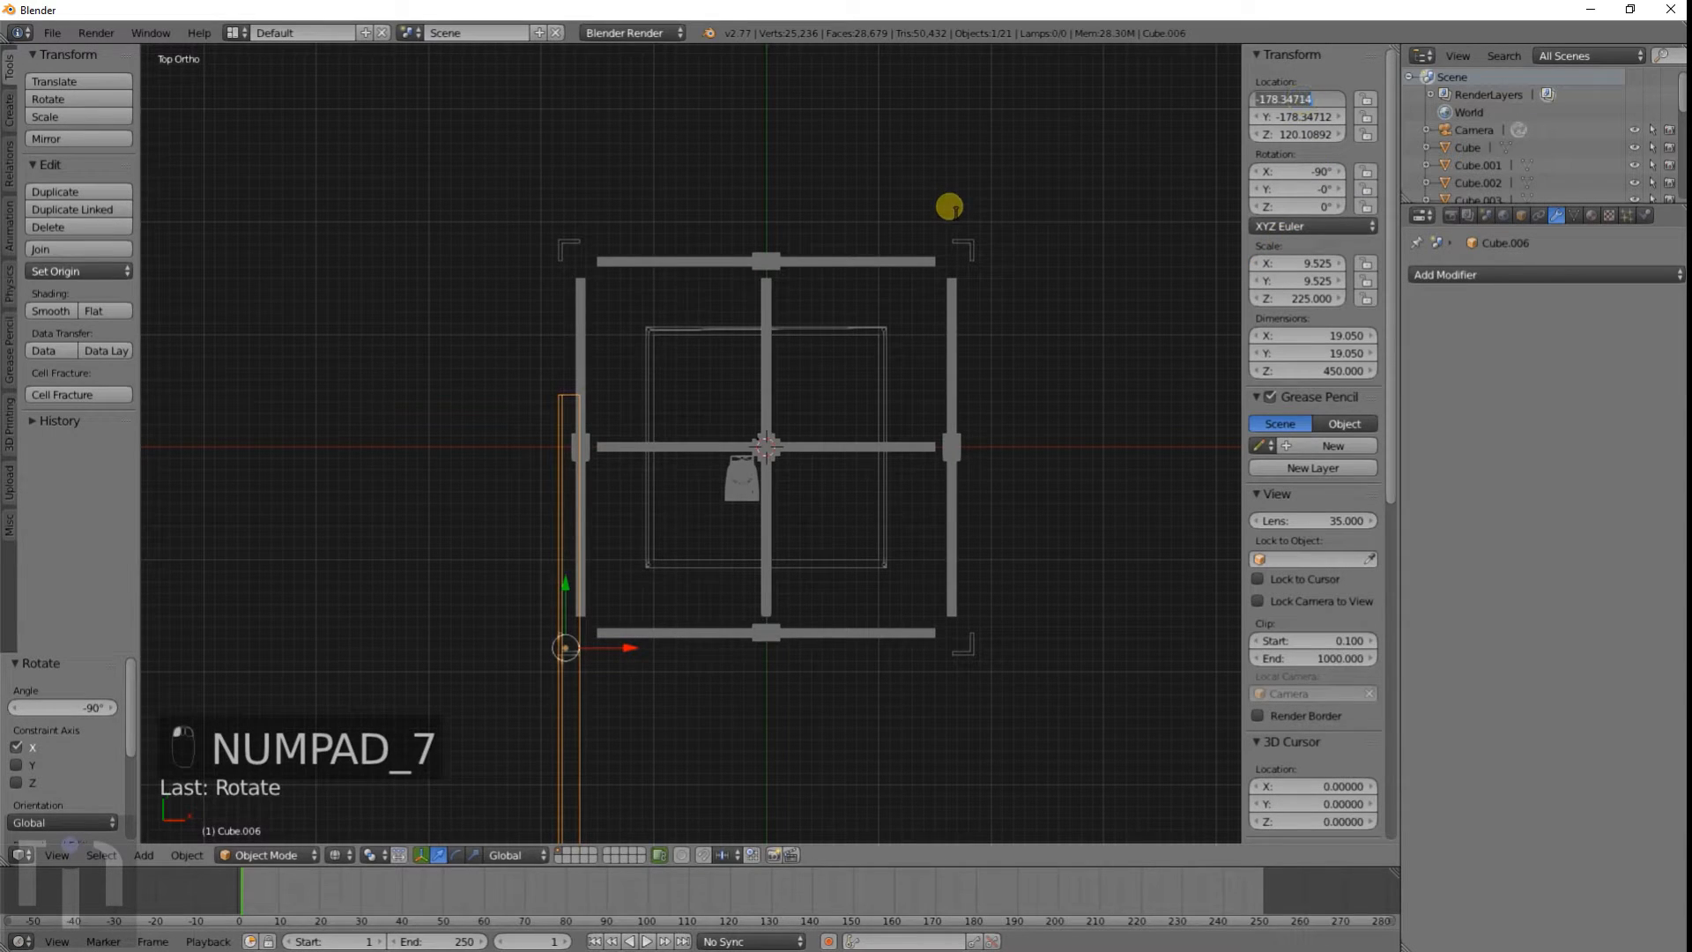
type("0")
key("Return")
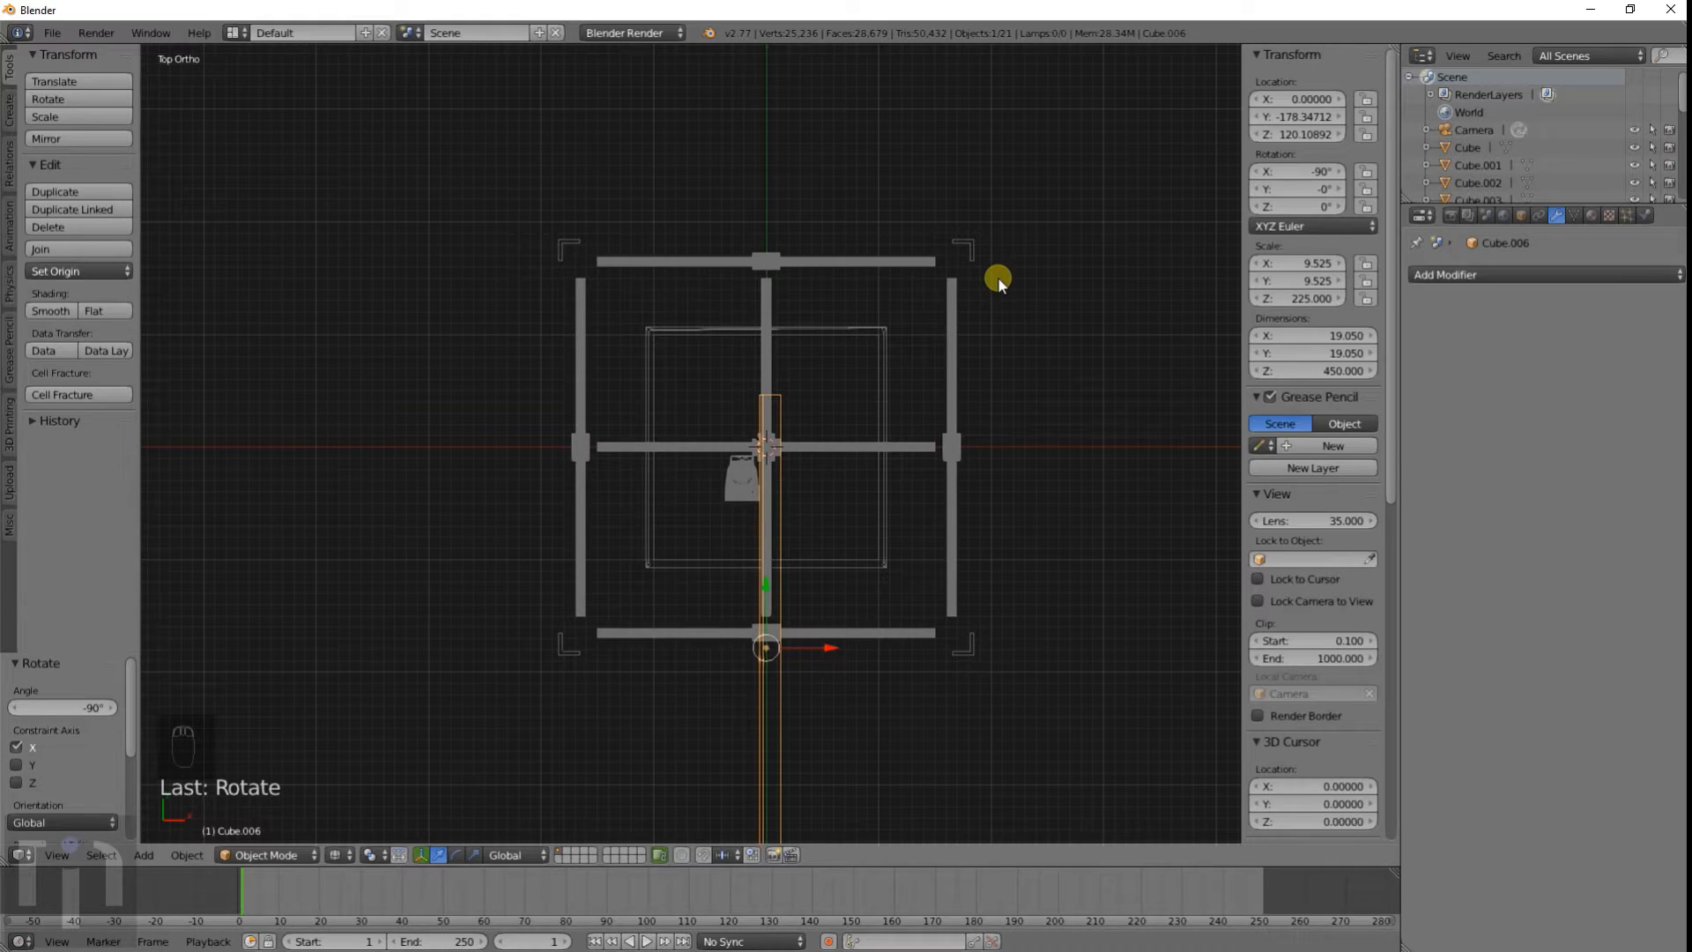
key("ctrl+z")
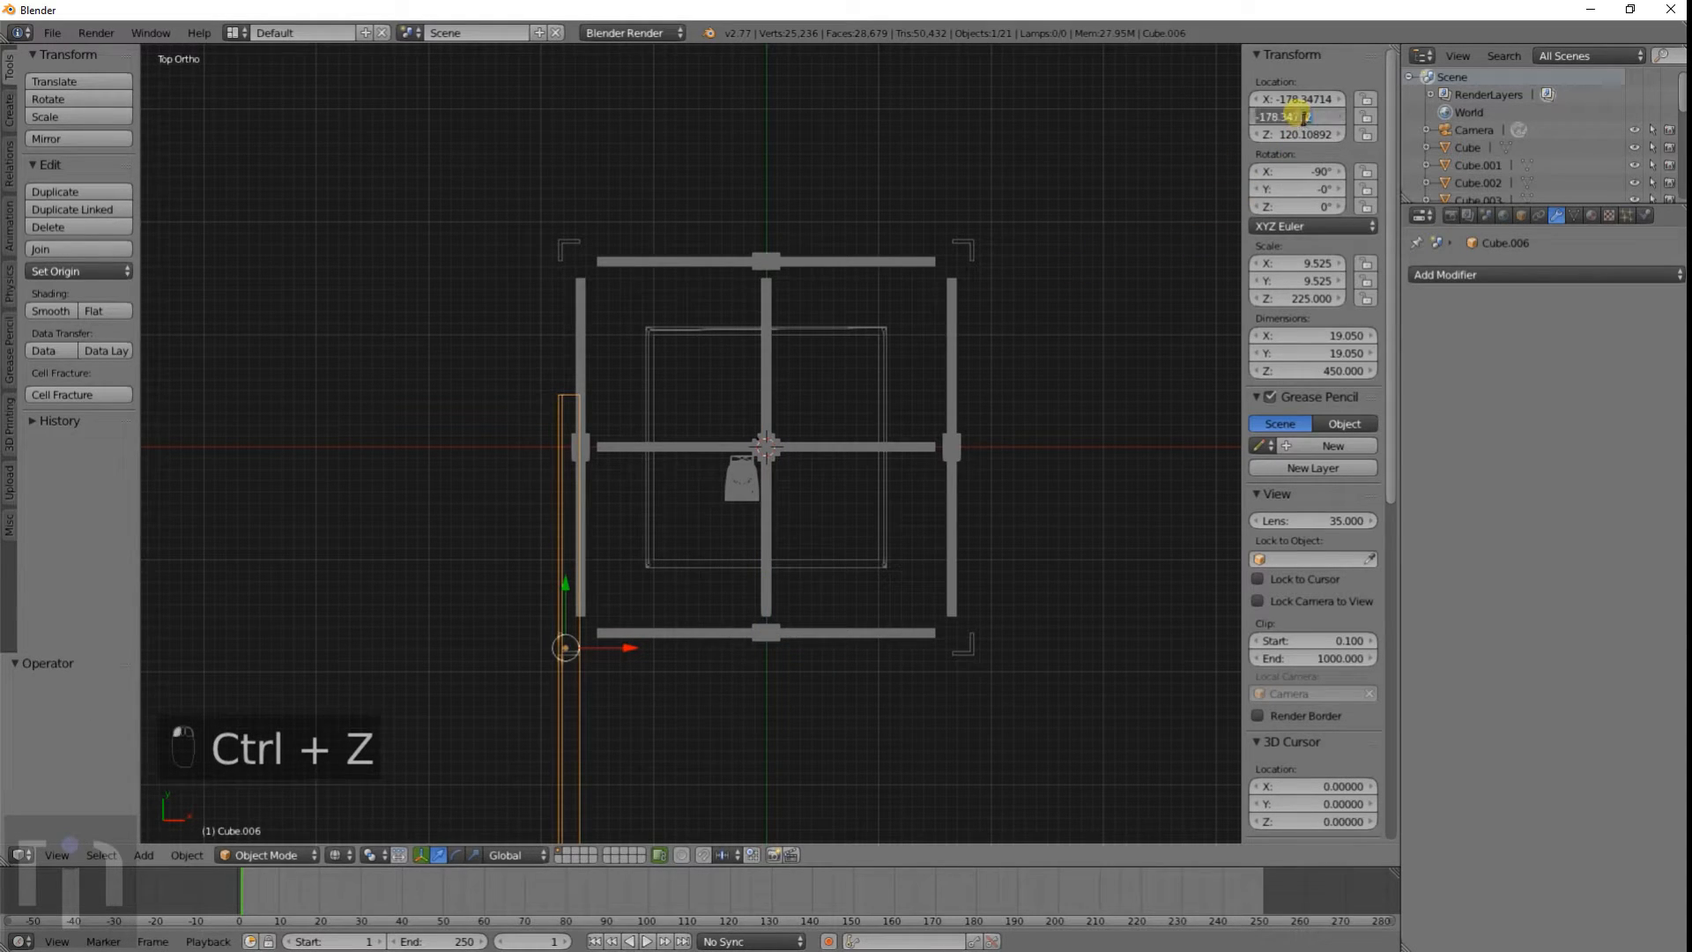
Step: Set the horizontal rail's Y location to 0 and scale it along Y to about 369.3 mm, spanning the two posts
type("0")
key("Return")
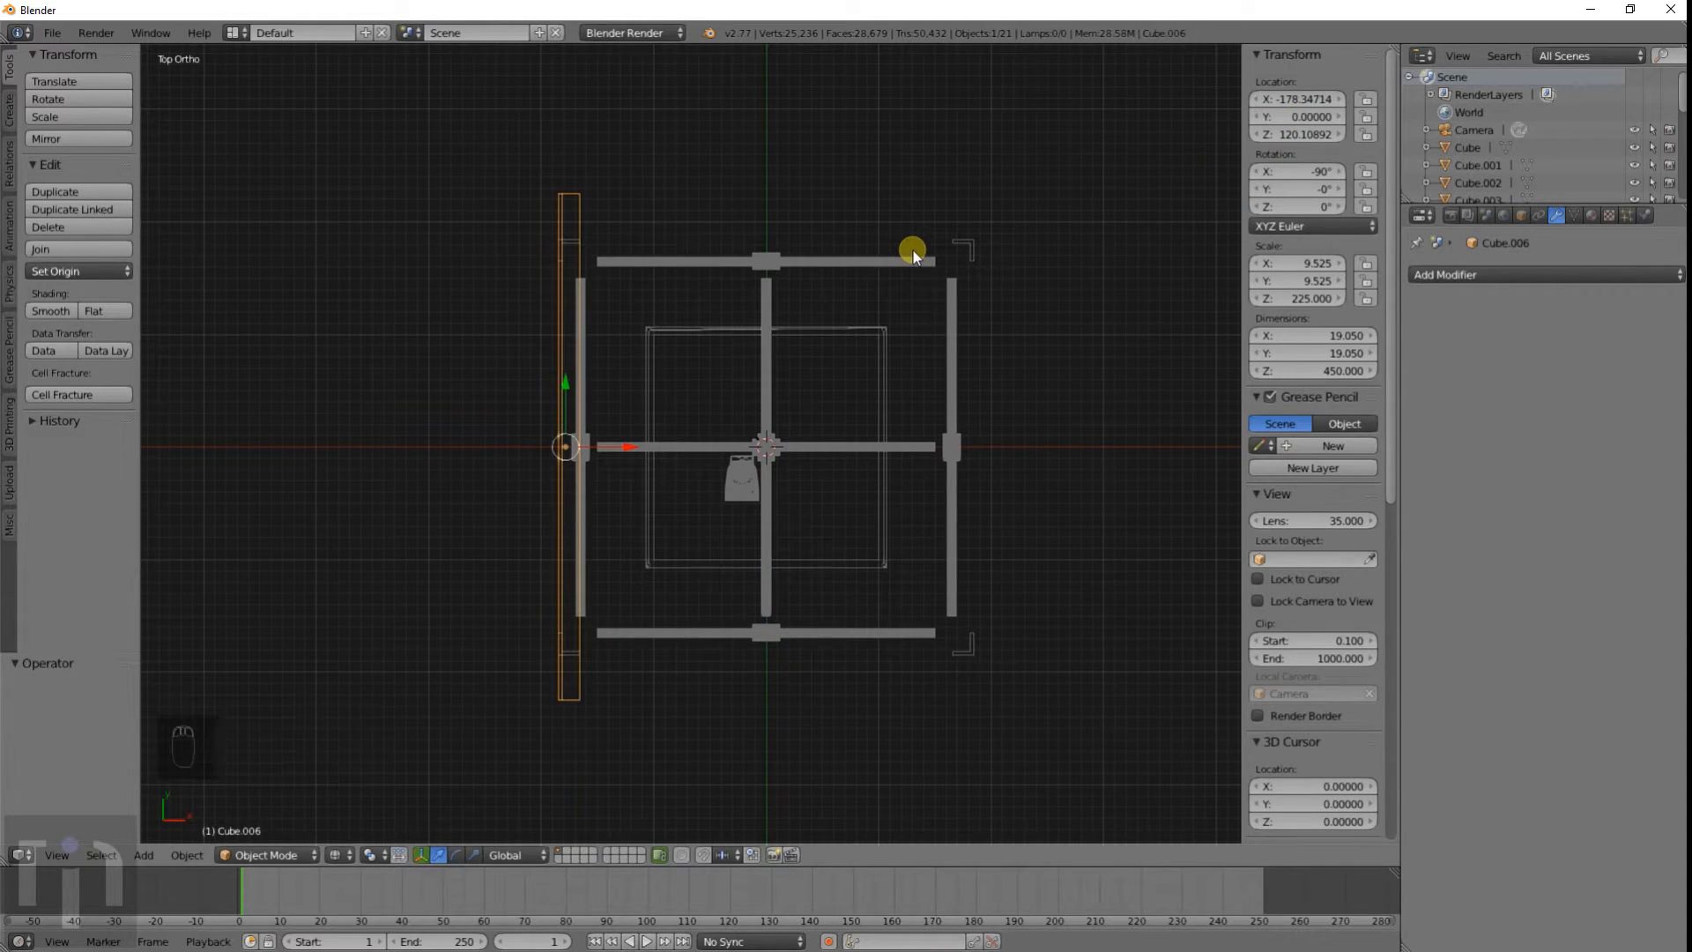
key("KP_7")
scroll(666, 344, "up", 6)
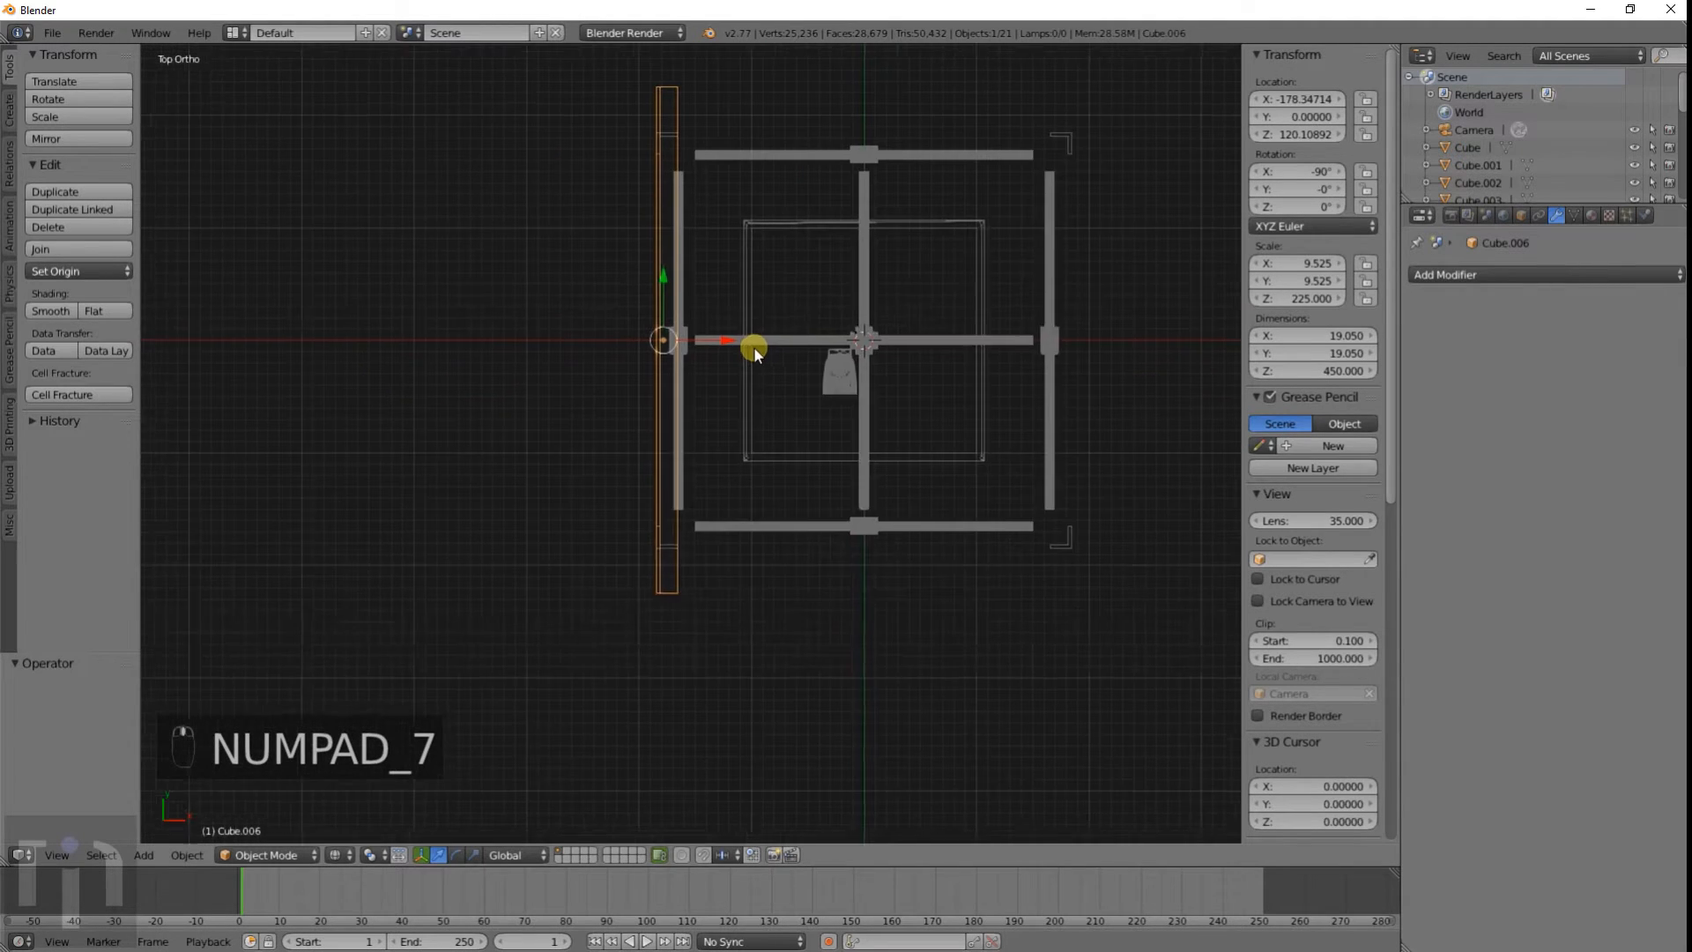
scroll(764, 423, "up", 5)
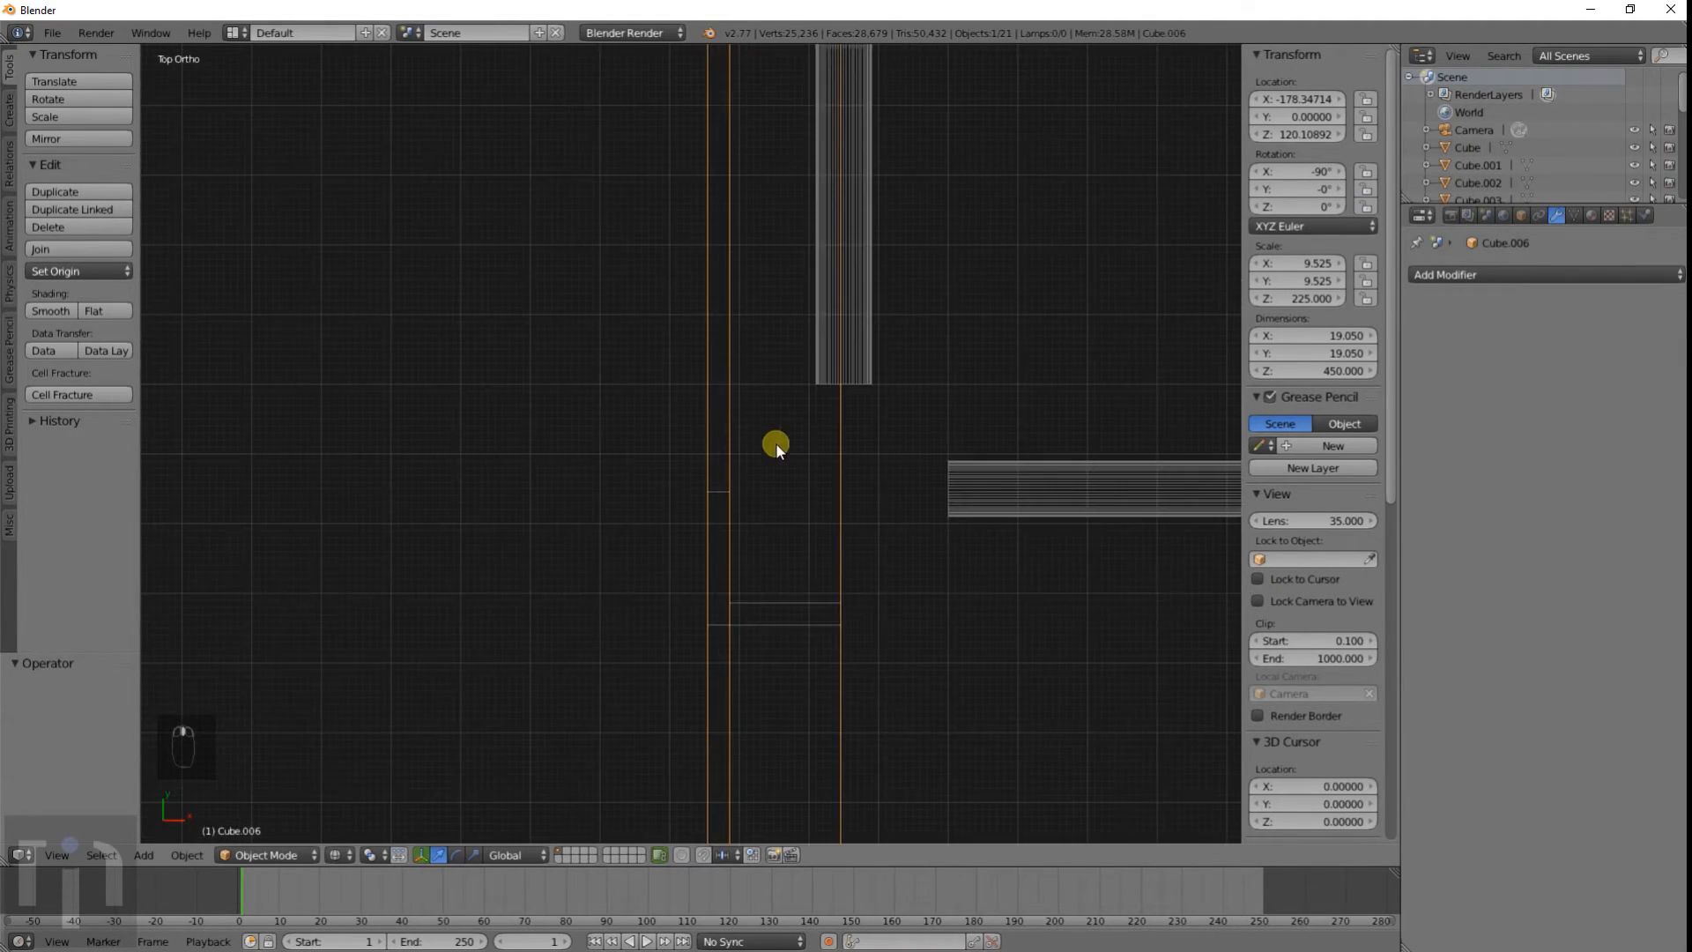
key("s")
key("y")
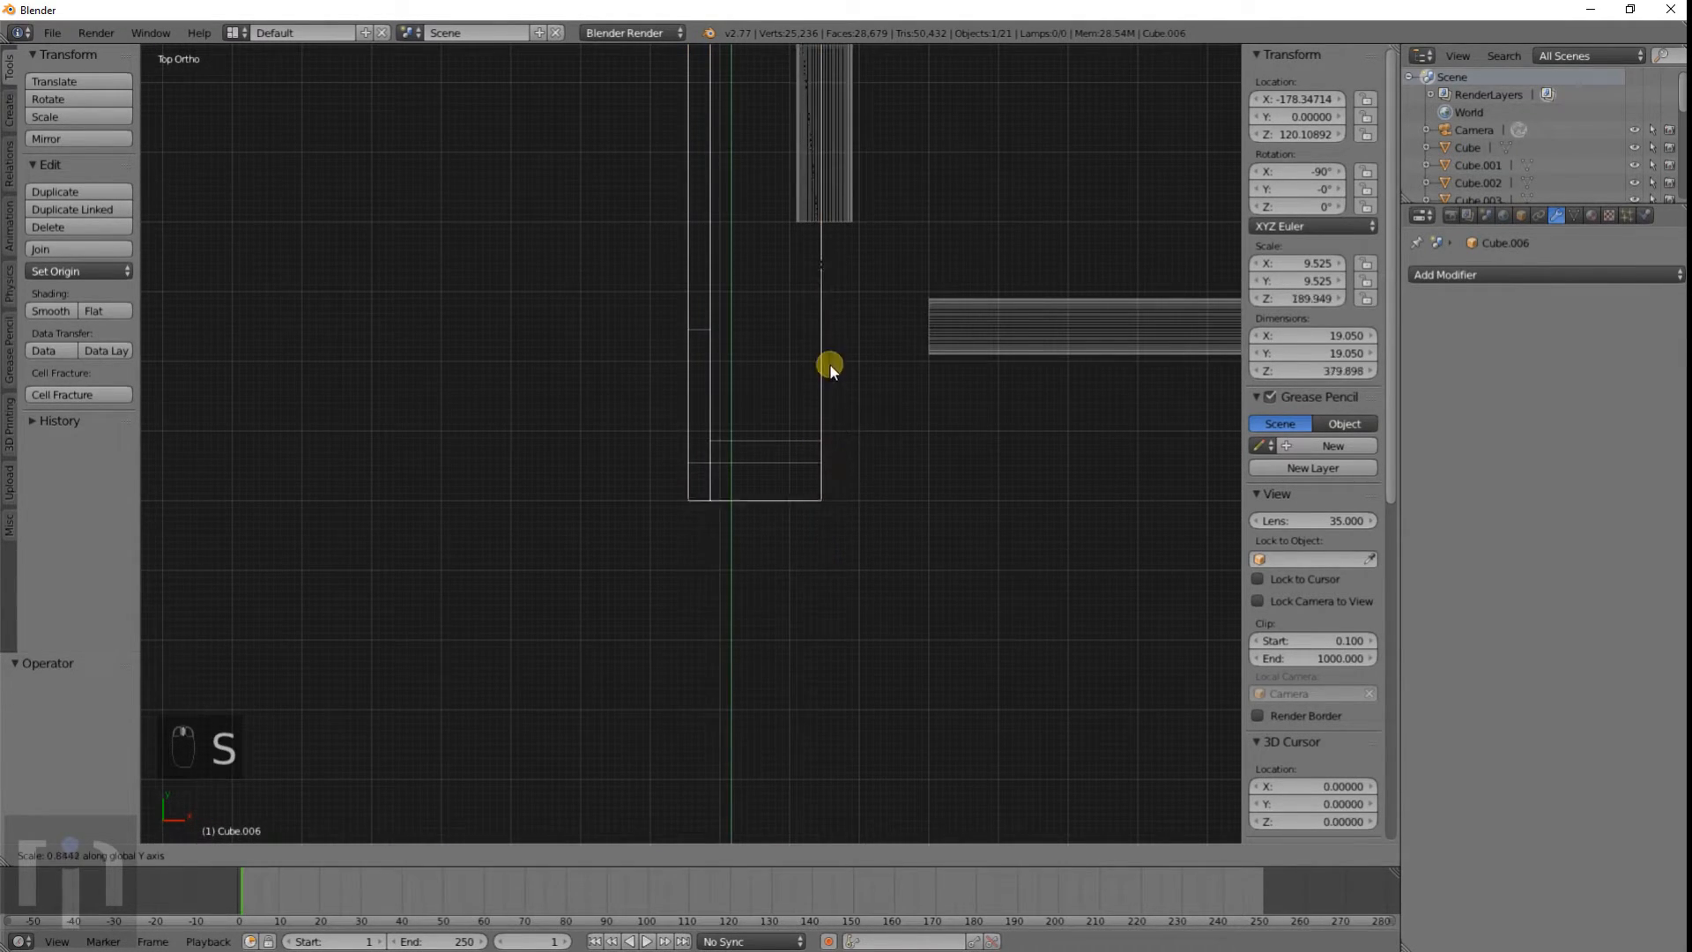
left_click(828, 330)
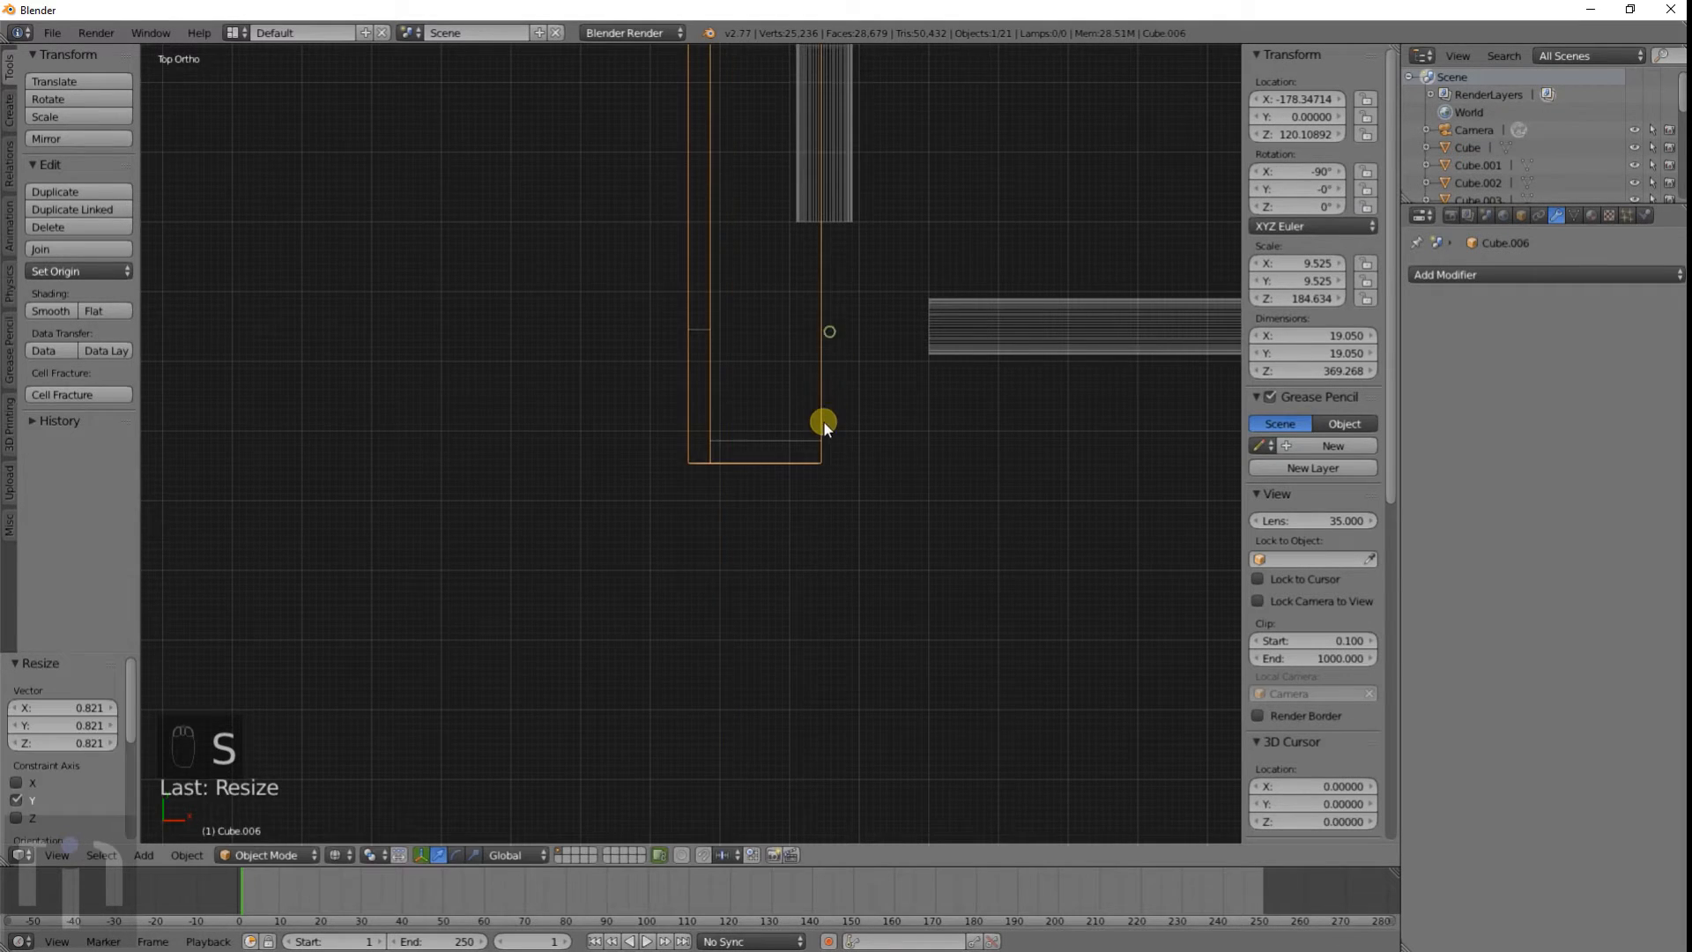
Step: Fine-tune the rail's Y scale to about 369.03 mm so its end is flush with the corner post's outer face
scroll(823, 421, "up", 5)
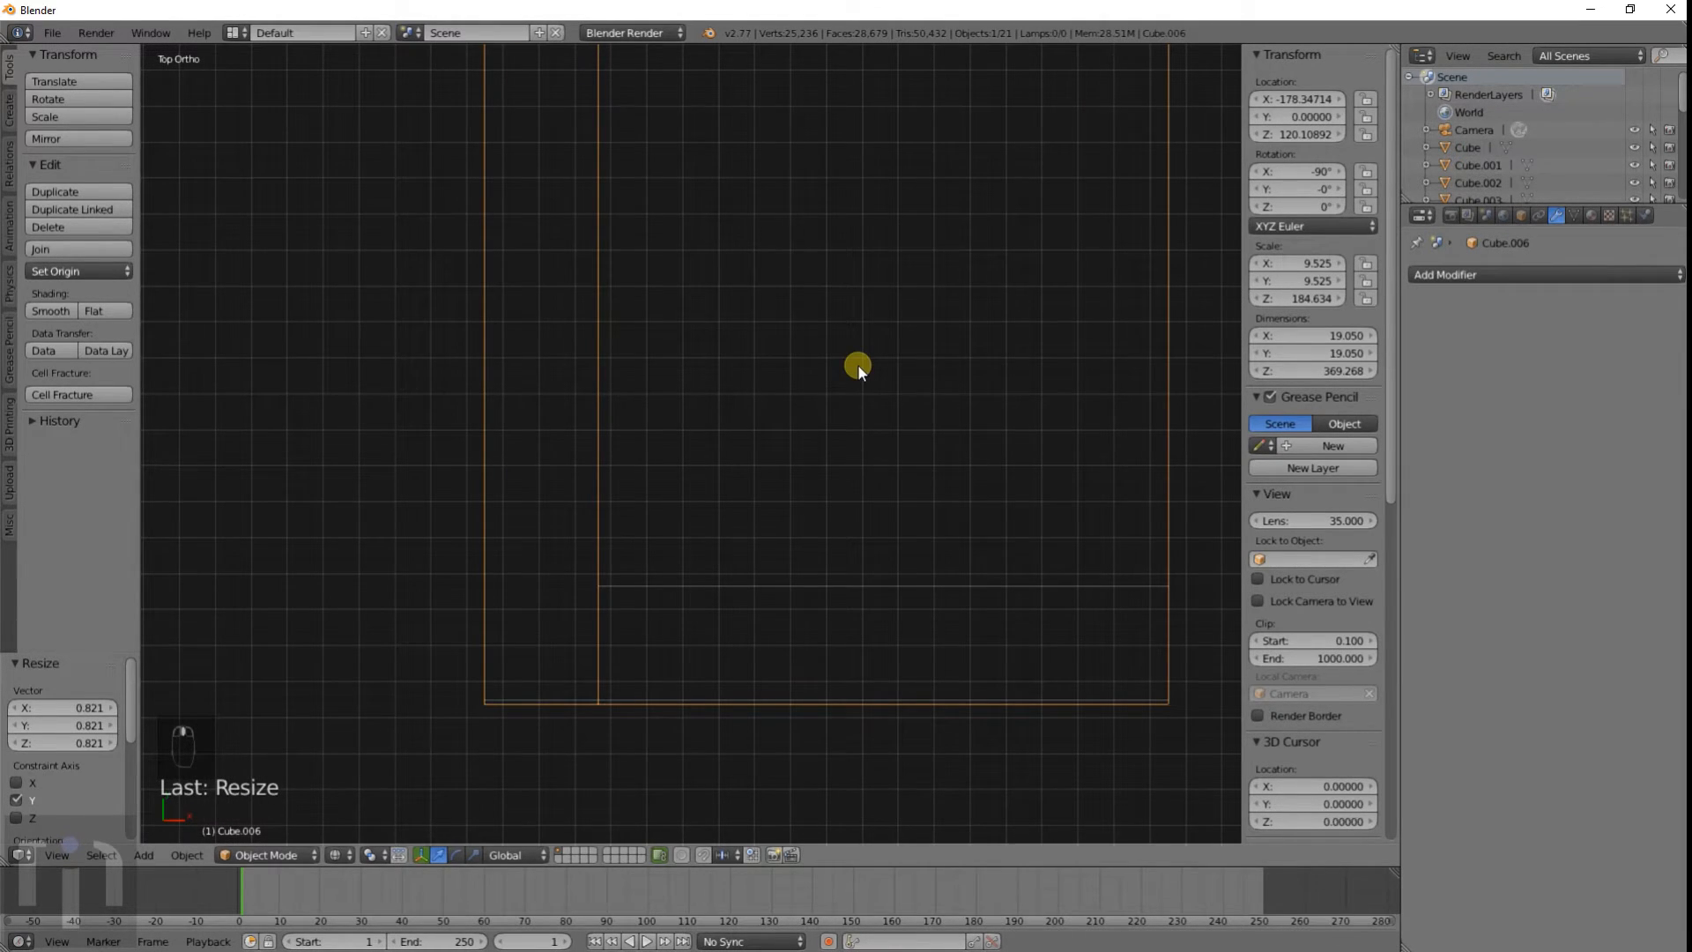
scroll(838, 434, "up", 4)
key("s")
key("y")
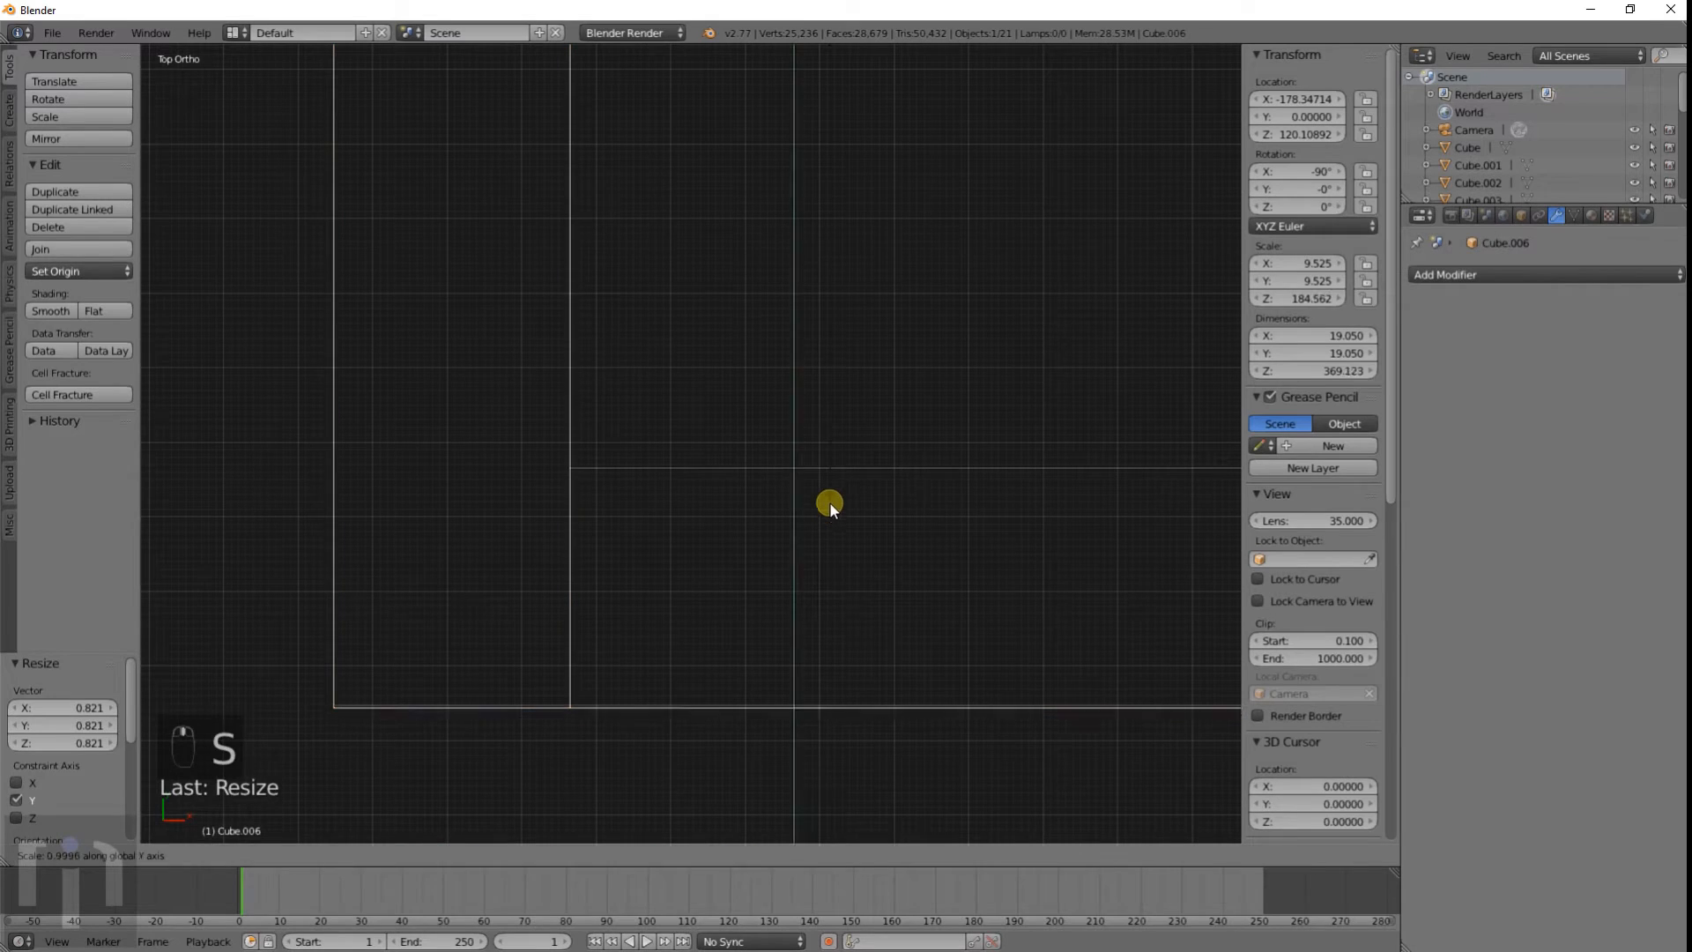
left_click(829, 499)
scroll(828, 494, "down", 4)
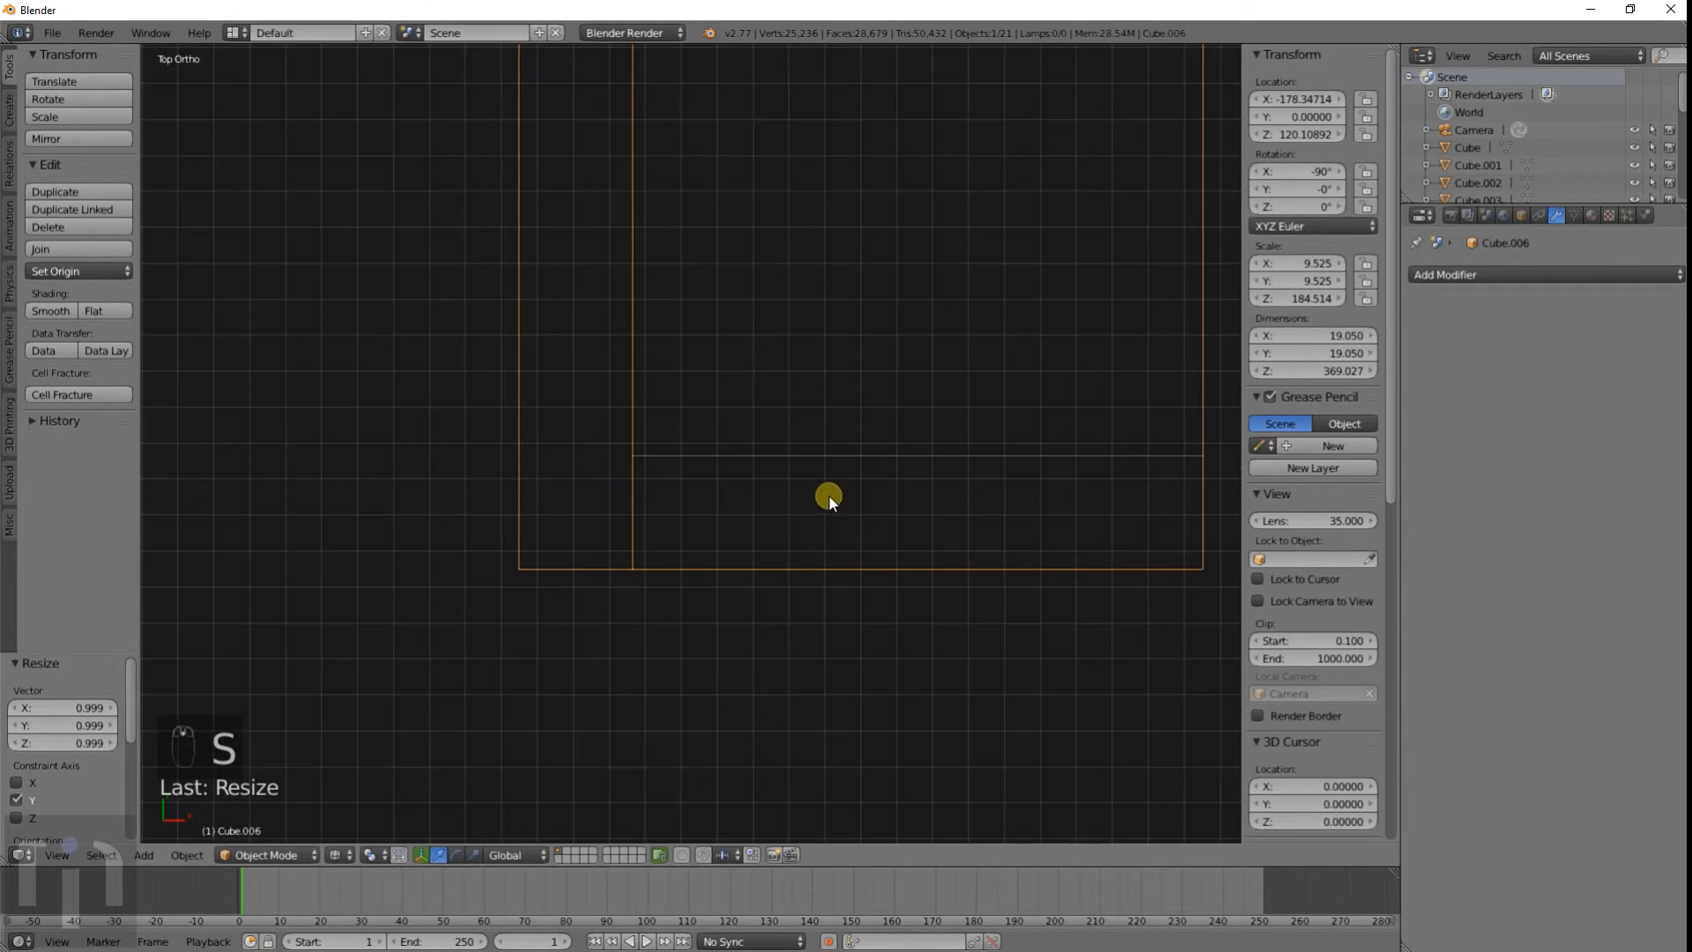
Step: Move the rail along X to about -181.61 so its vertical wall sits against the outside of the posts
key("g")
key("x")
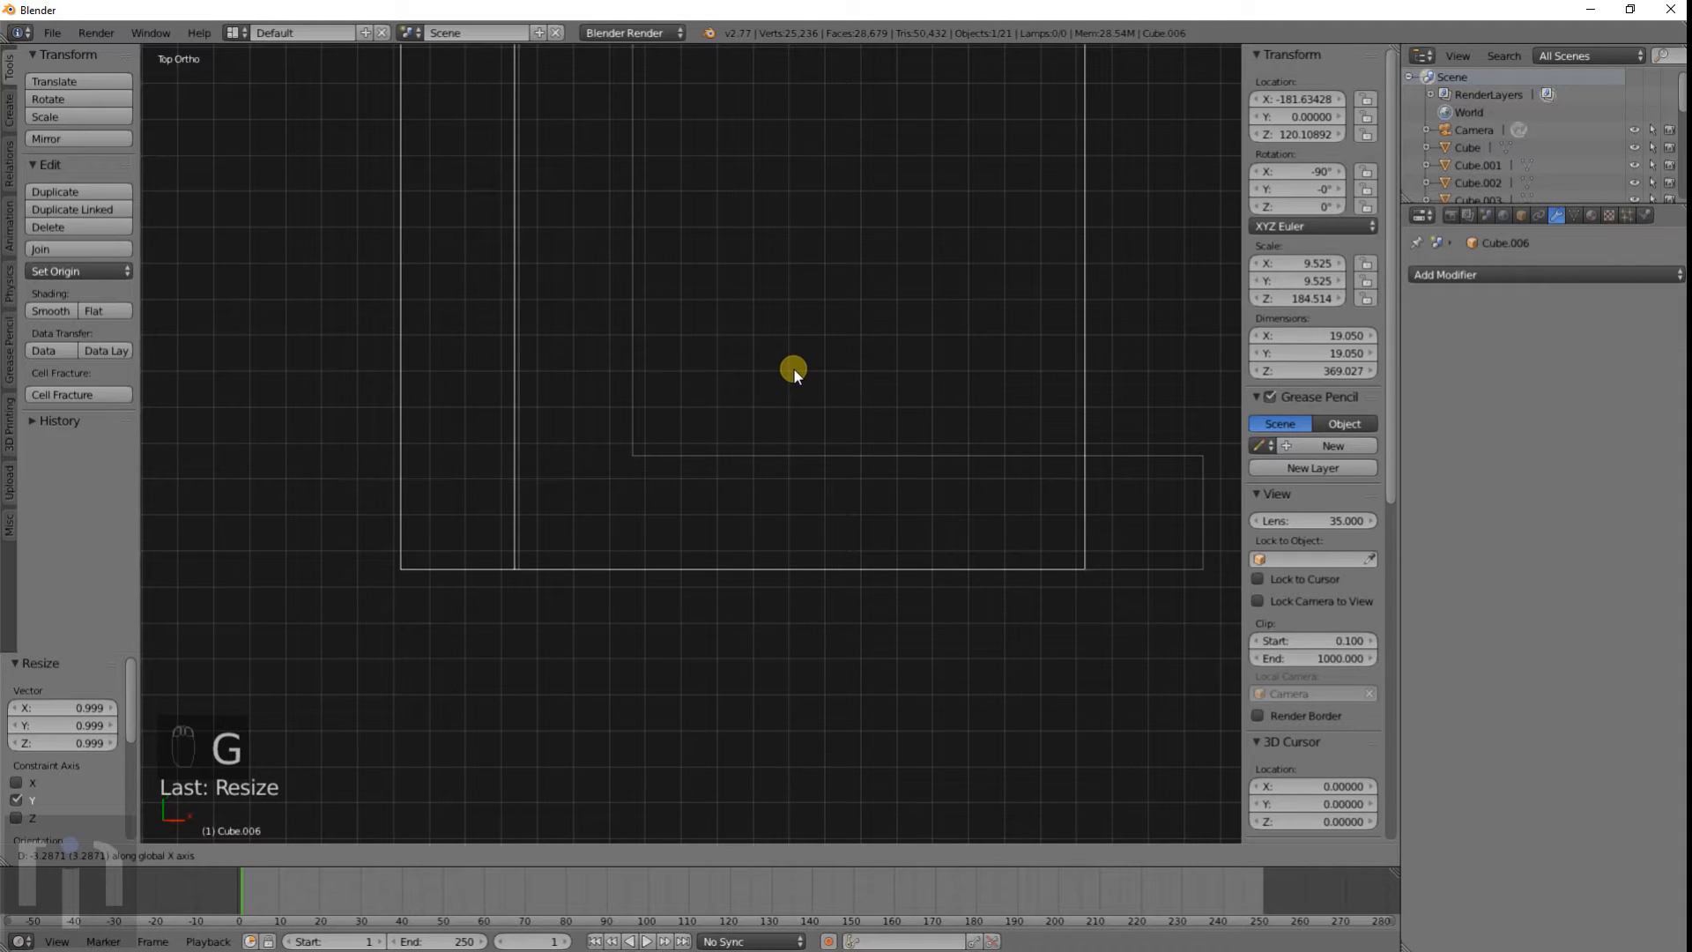
left_click(795, 369)
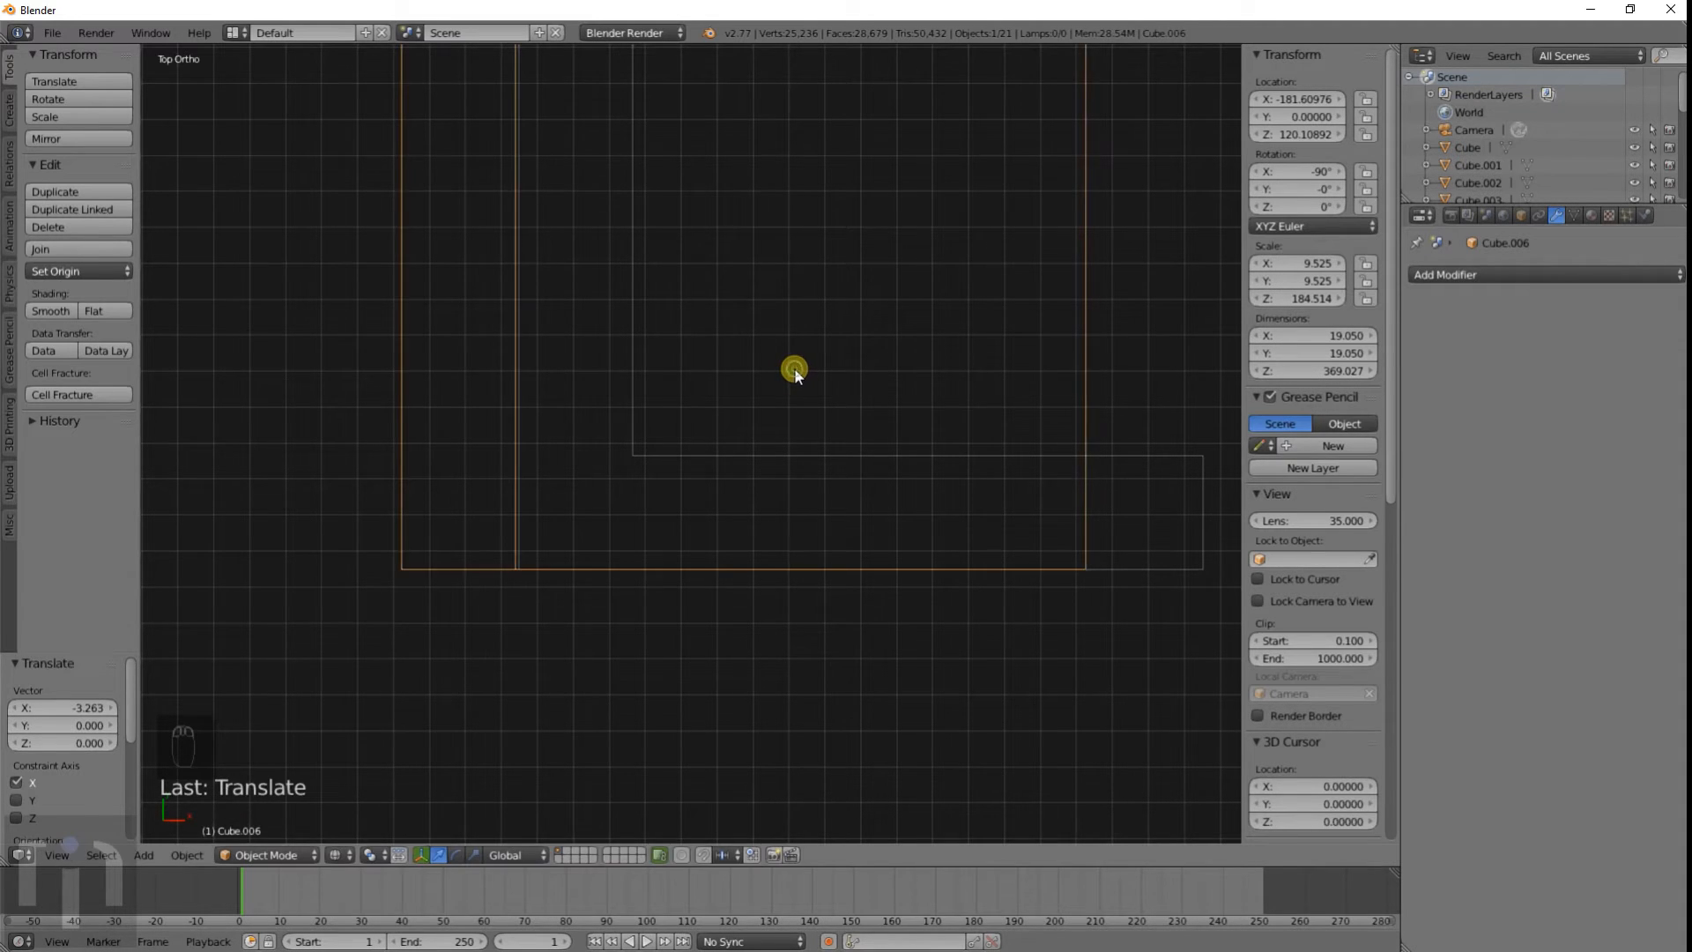
Step: Duplicate the rail, rotate the copy 180 degrees in top view, and move it along X to the opposite pair of posts, about 183.6
scroll(795, 369, "down", 11)
scroll(696, 328, "down", 8)
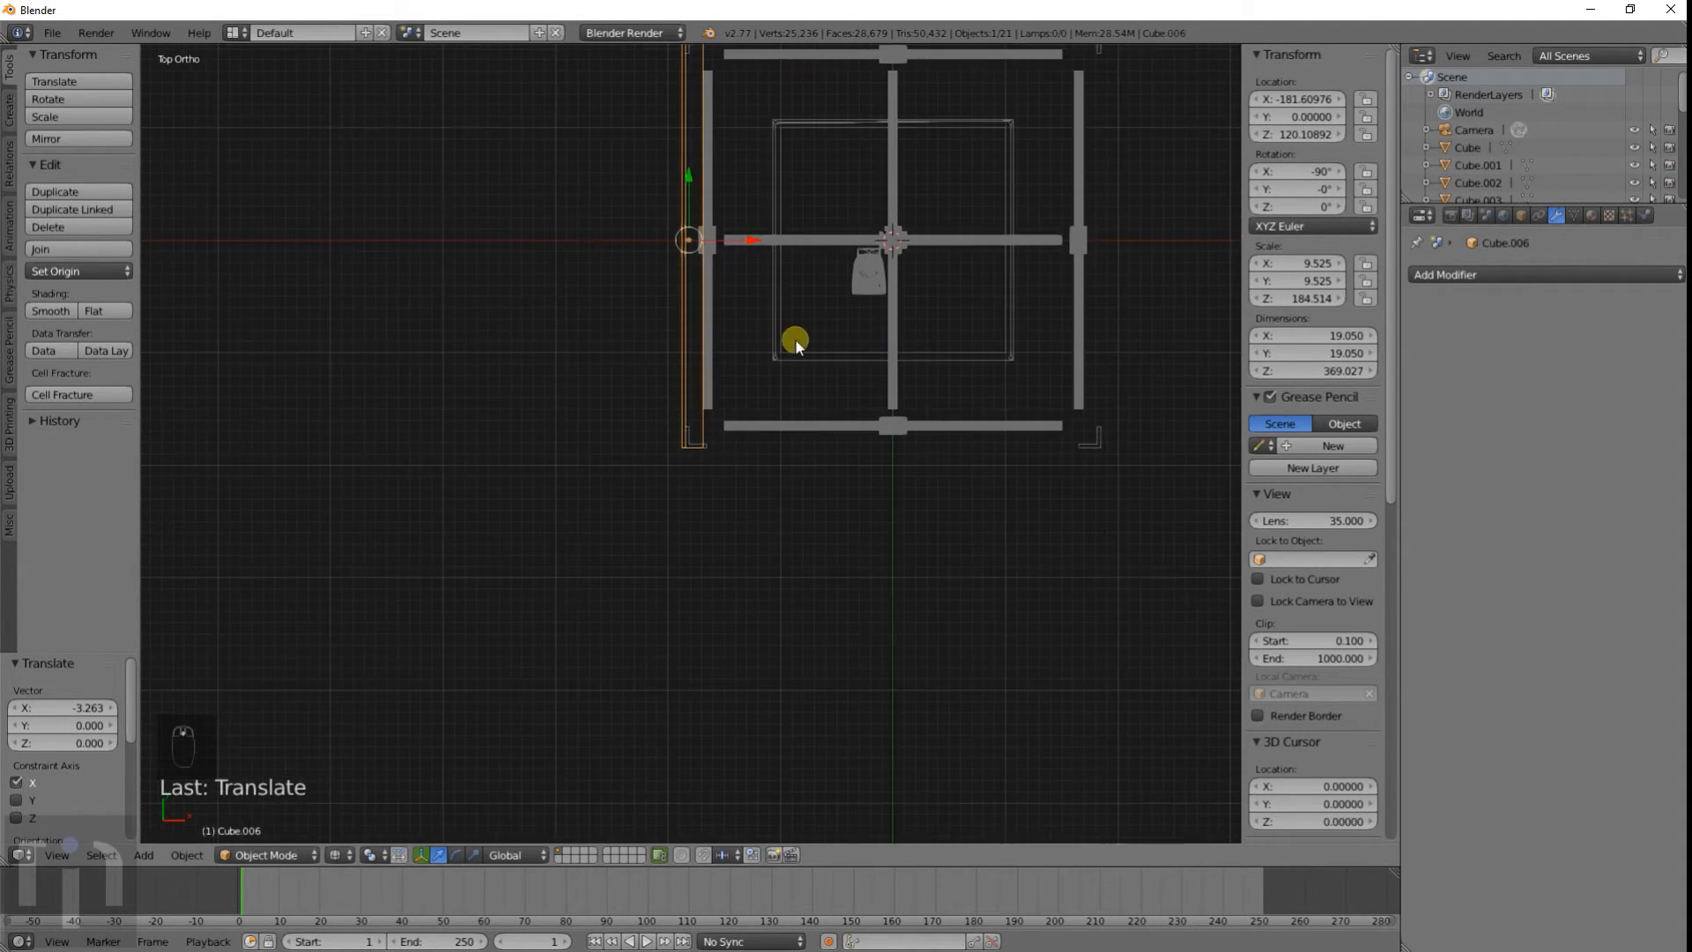
middle_click_drag(798, 340, 641, 484, "shift")
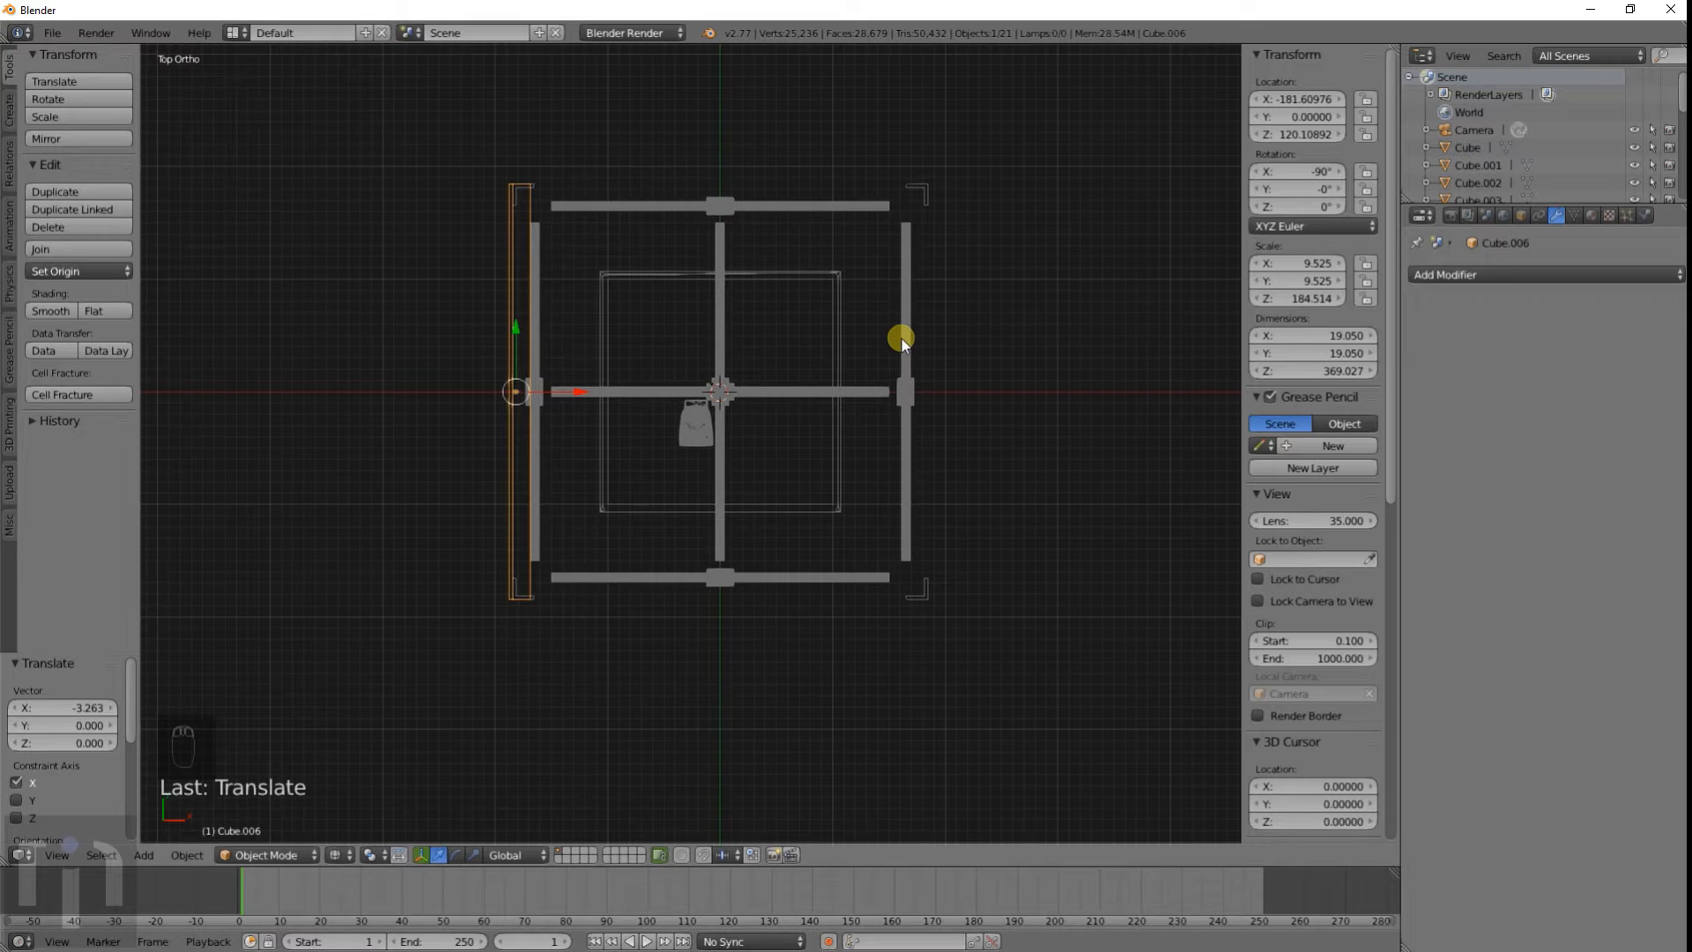
key("shift+d")
type("r180")
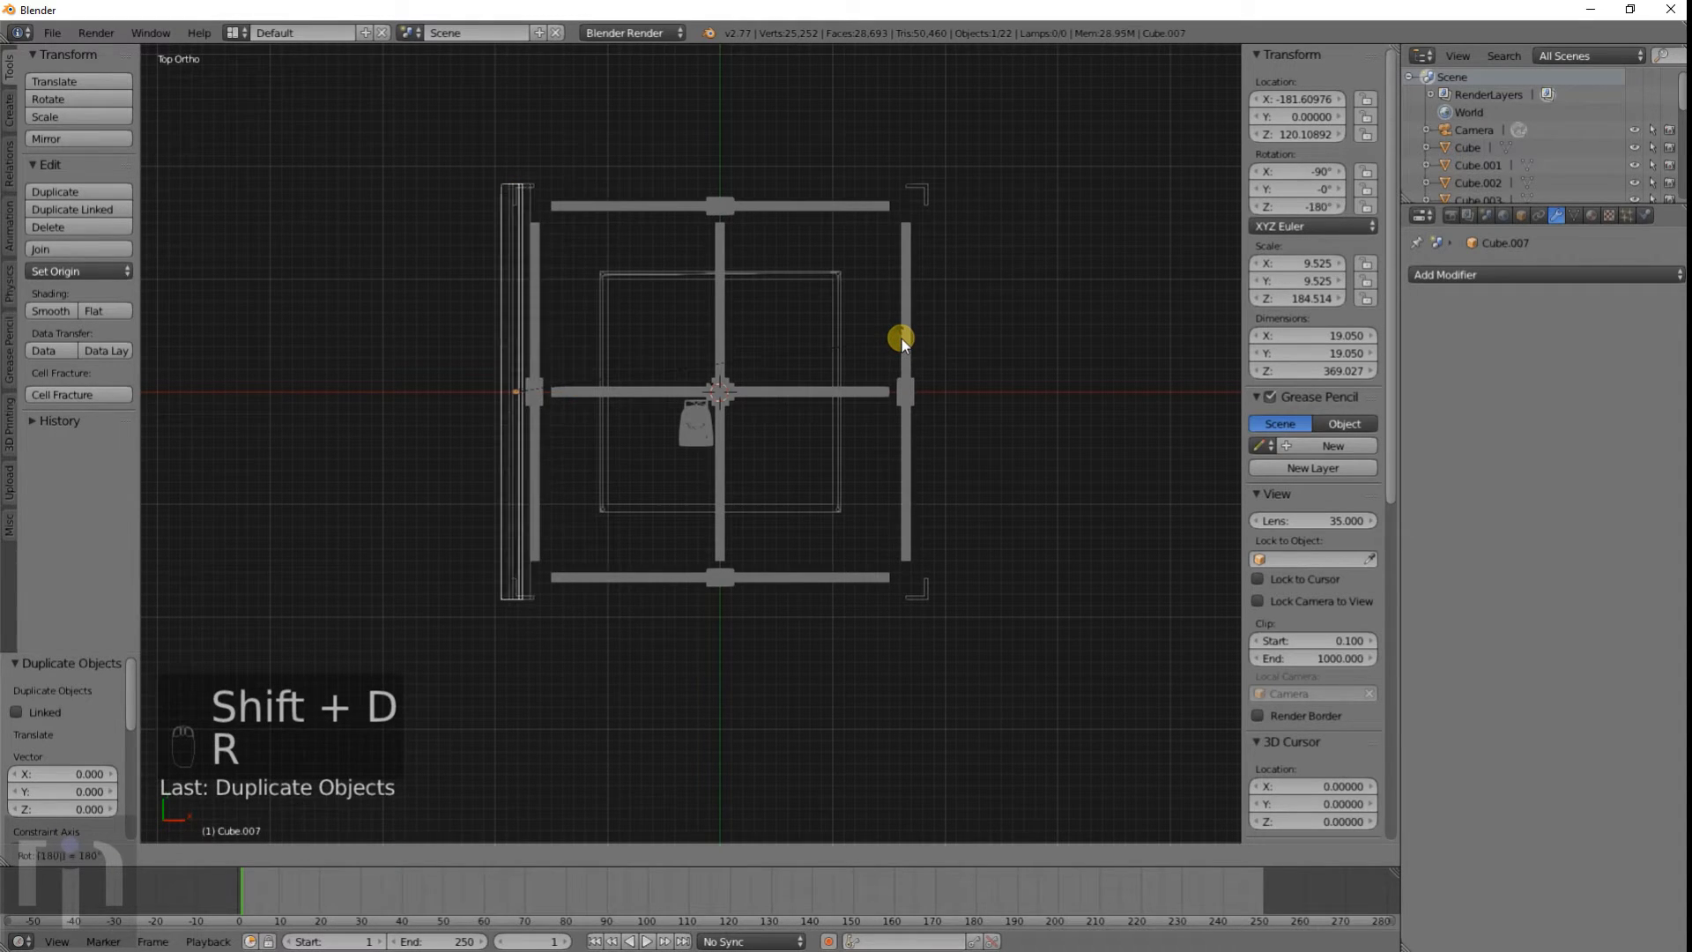
key("Return")
key("g")
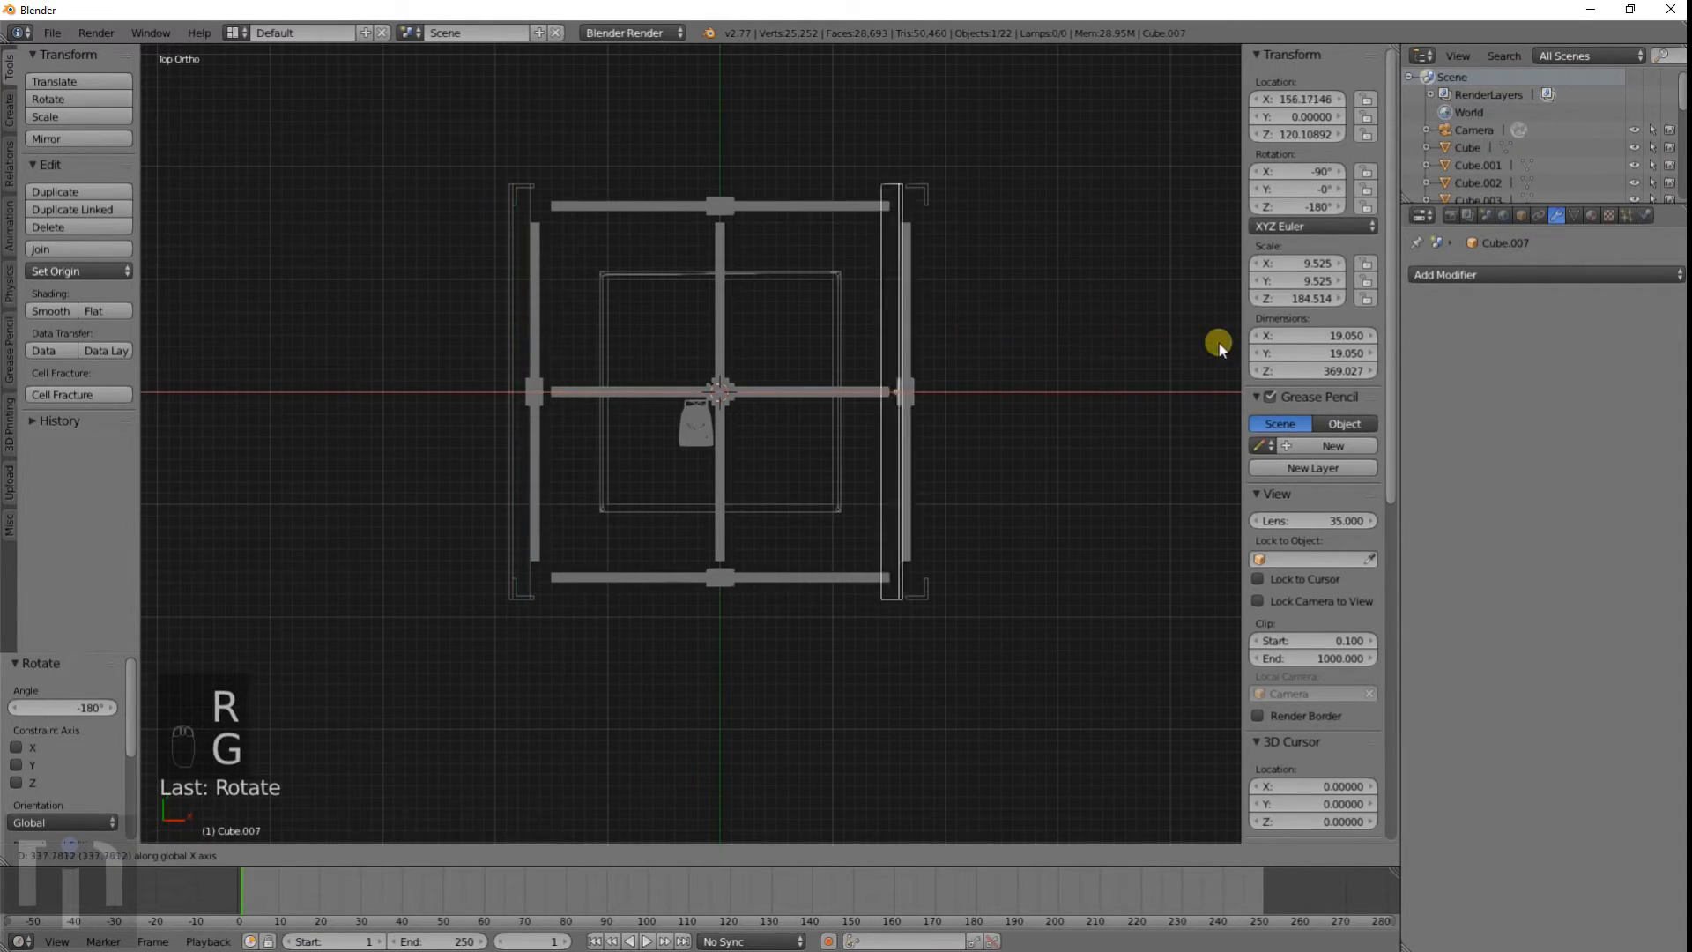
left_click(1219, 344)
Step: Adjust the copied rail along X to about 181.55 so its wall rests against the outer face of the corner post
scroll(781, 488, "up", 6)
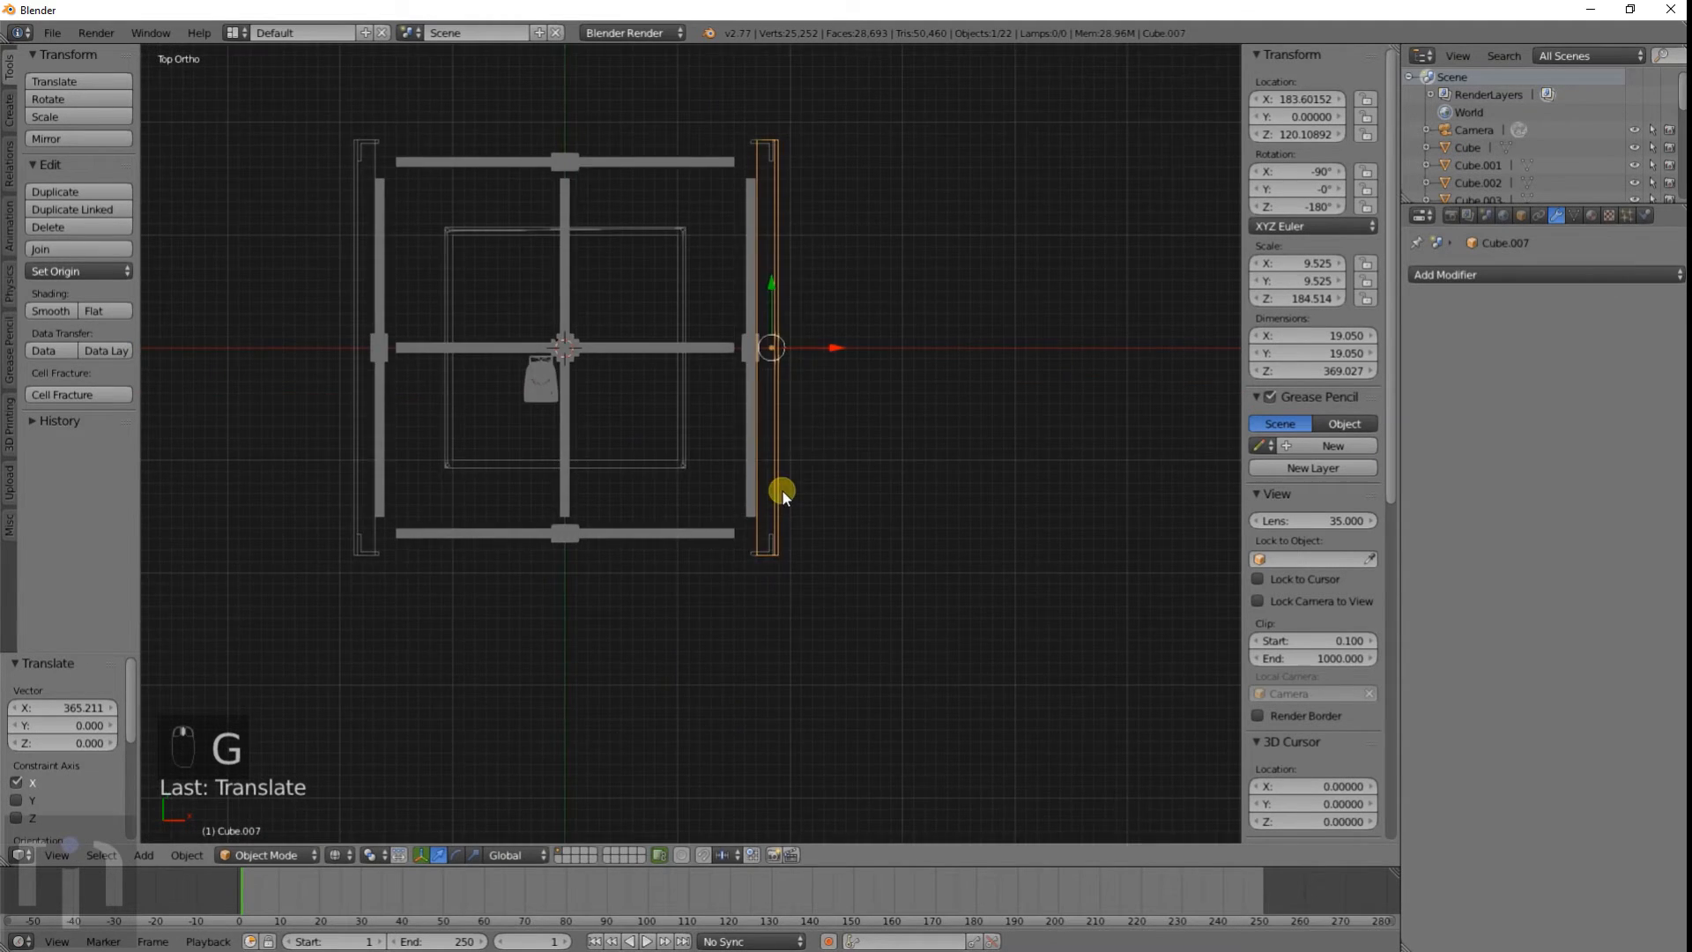
scroll(747, 278, "up", 4)
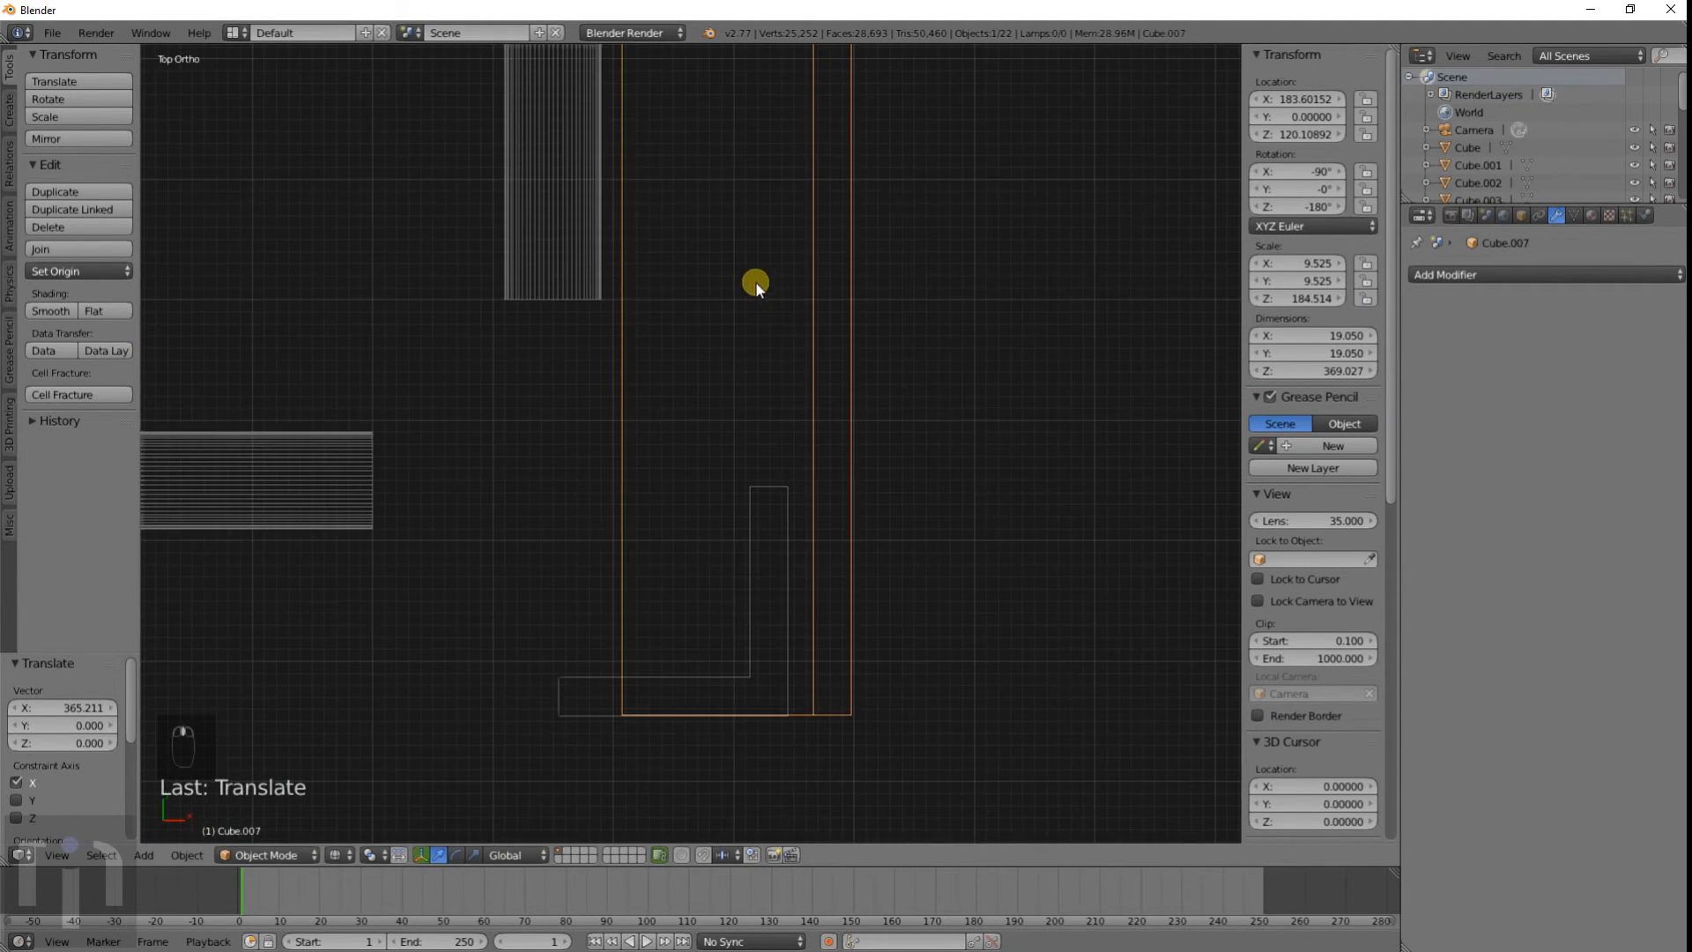
key("g")
key("x")
left_click(753, 291)
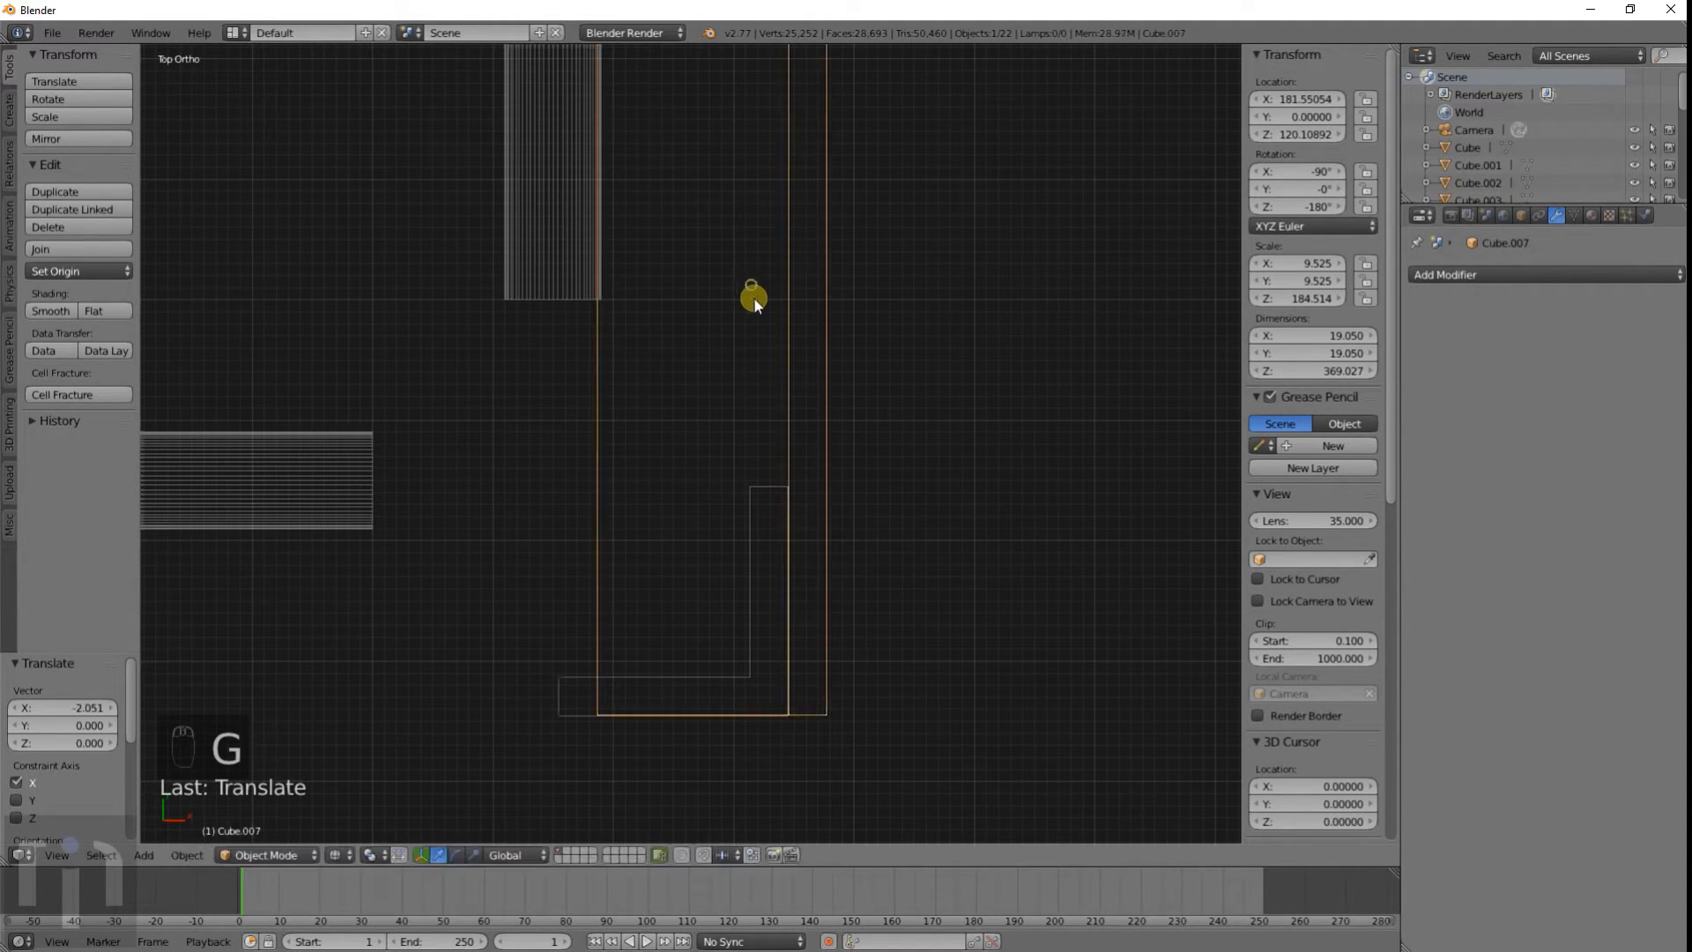
Step: Select both top rails and lower them together along Z to about 109.19, near the top ends of the corner posts
scroll(596, 497, "down", 8)
middle_click_drag(580, 503, 619, 473, "shift")
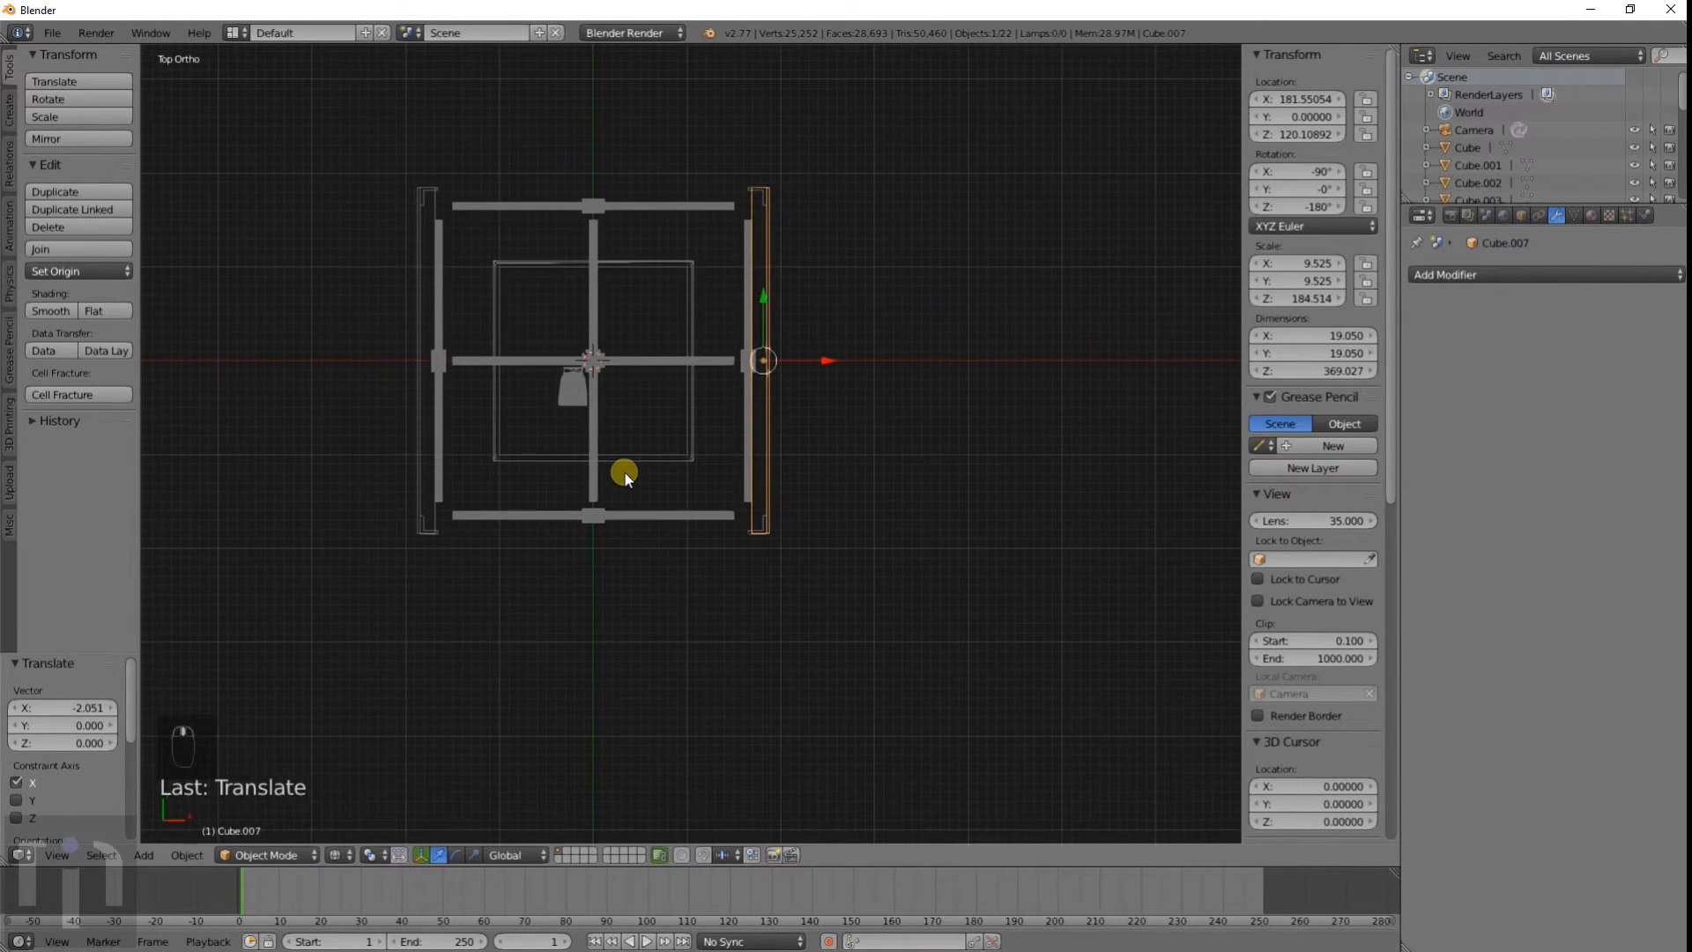
key("KP_1")
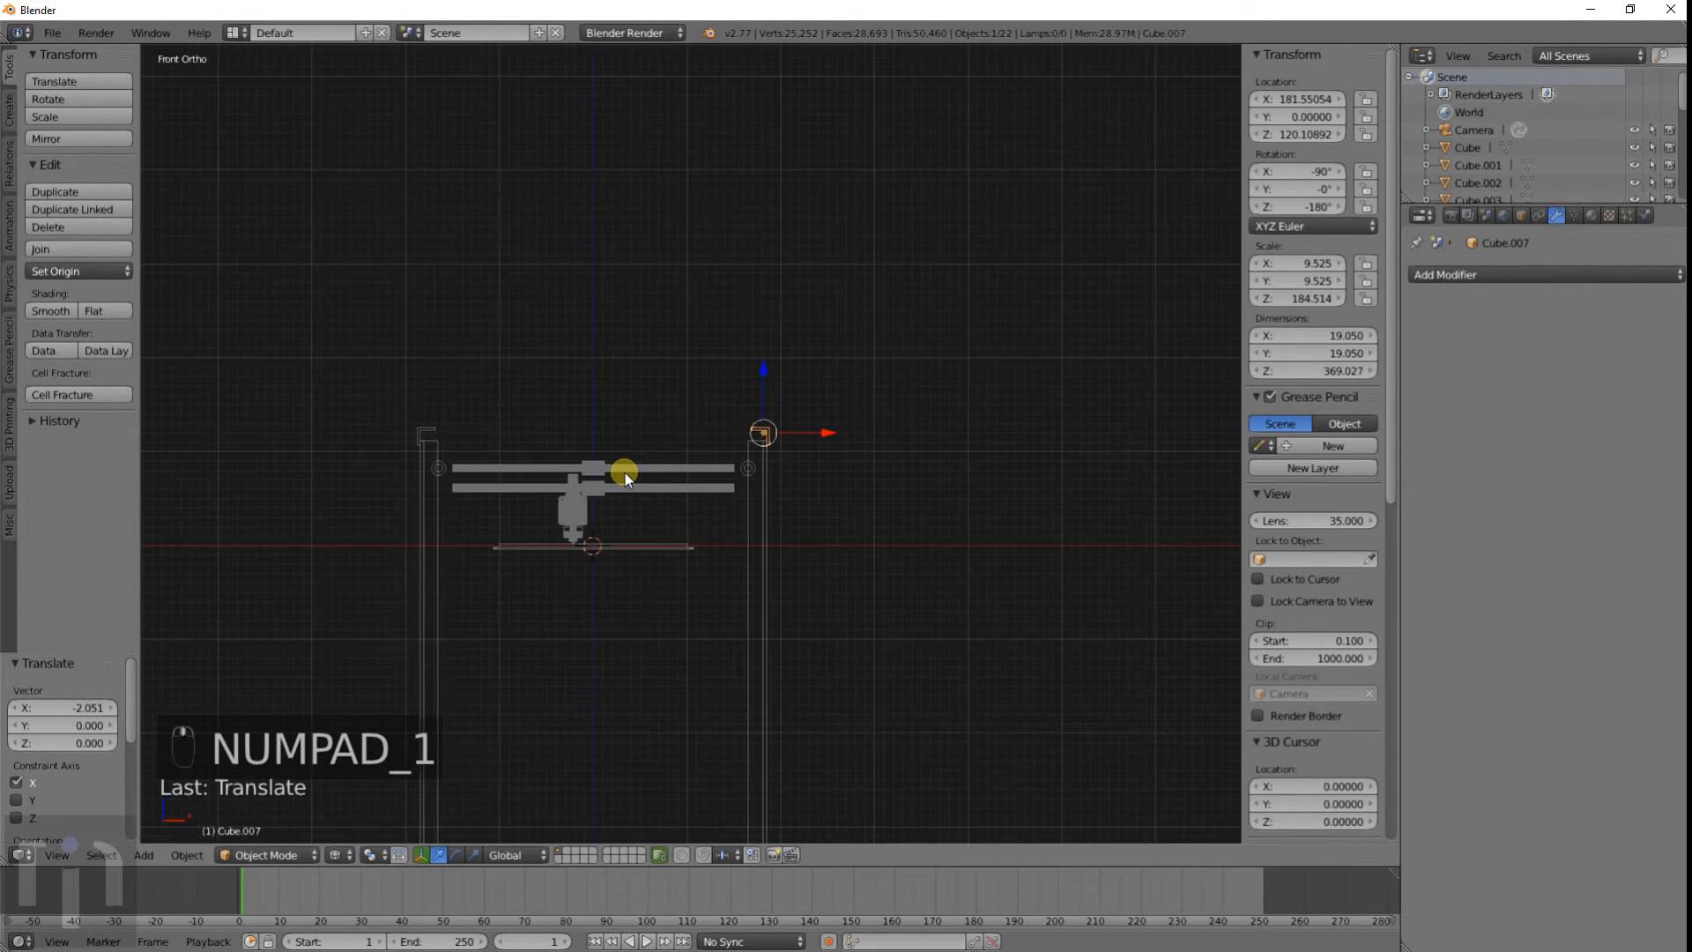
right_click(435, 432, "shift")
middle_click_drag(430, 434, 846, 435, "shift")
scroll(546, 413, "up", 6)
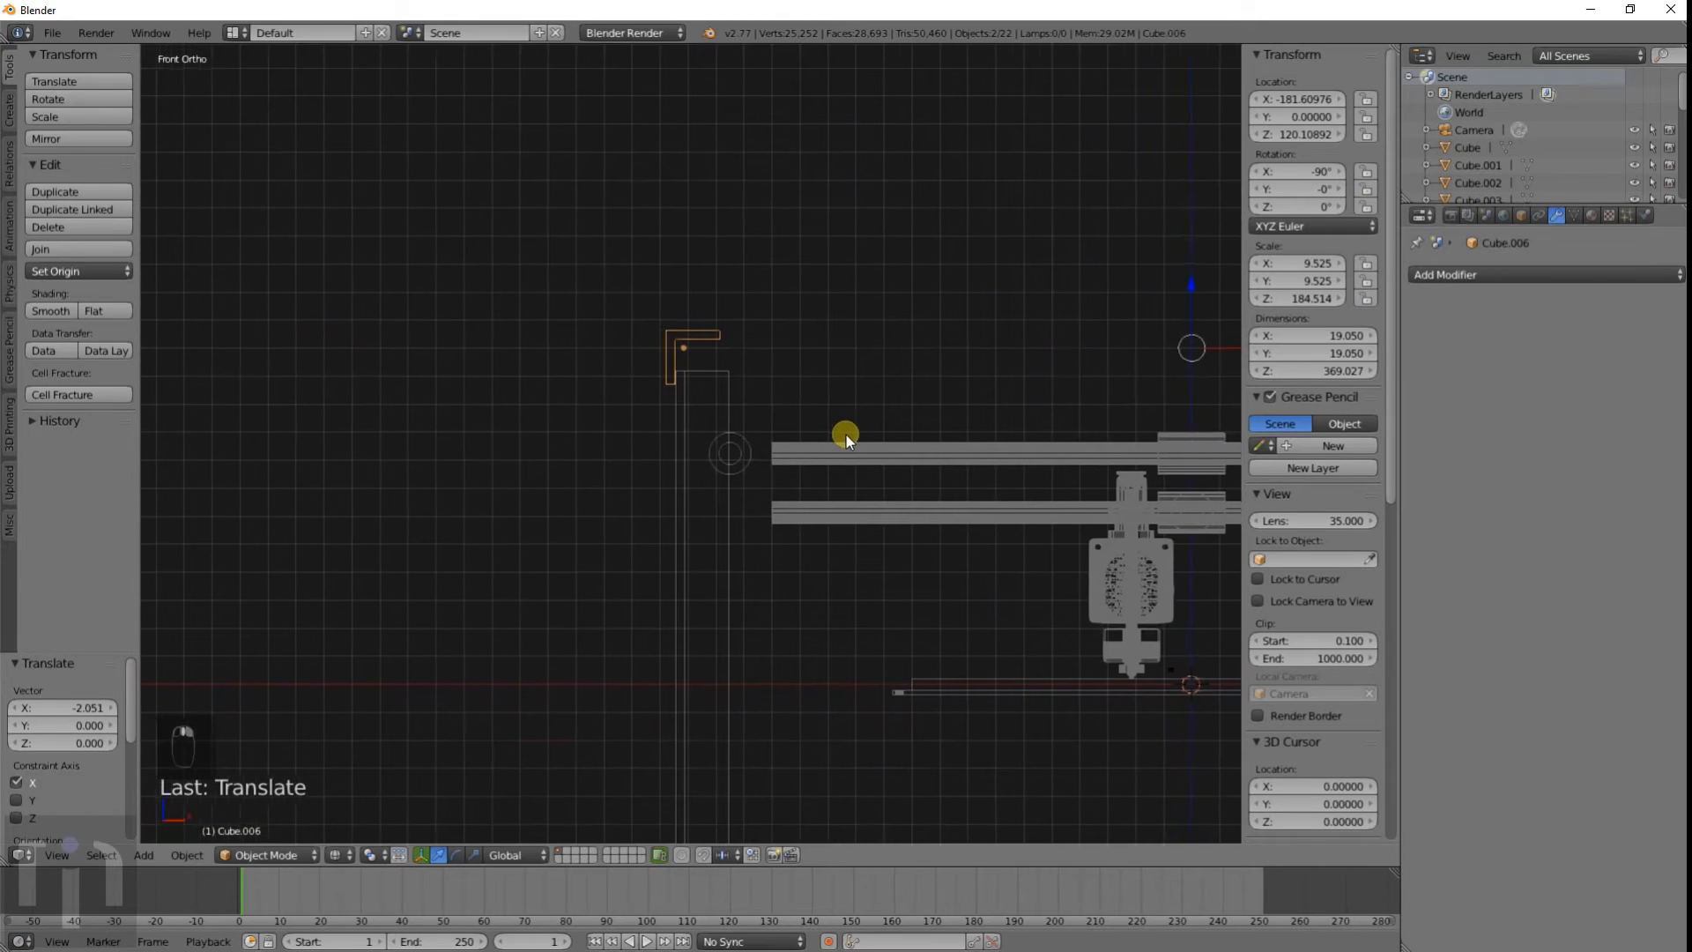
scroll(781, 362, "up", 8)
middle_click_drag(742, 213, 735, 477, "shift")
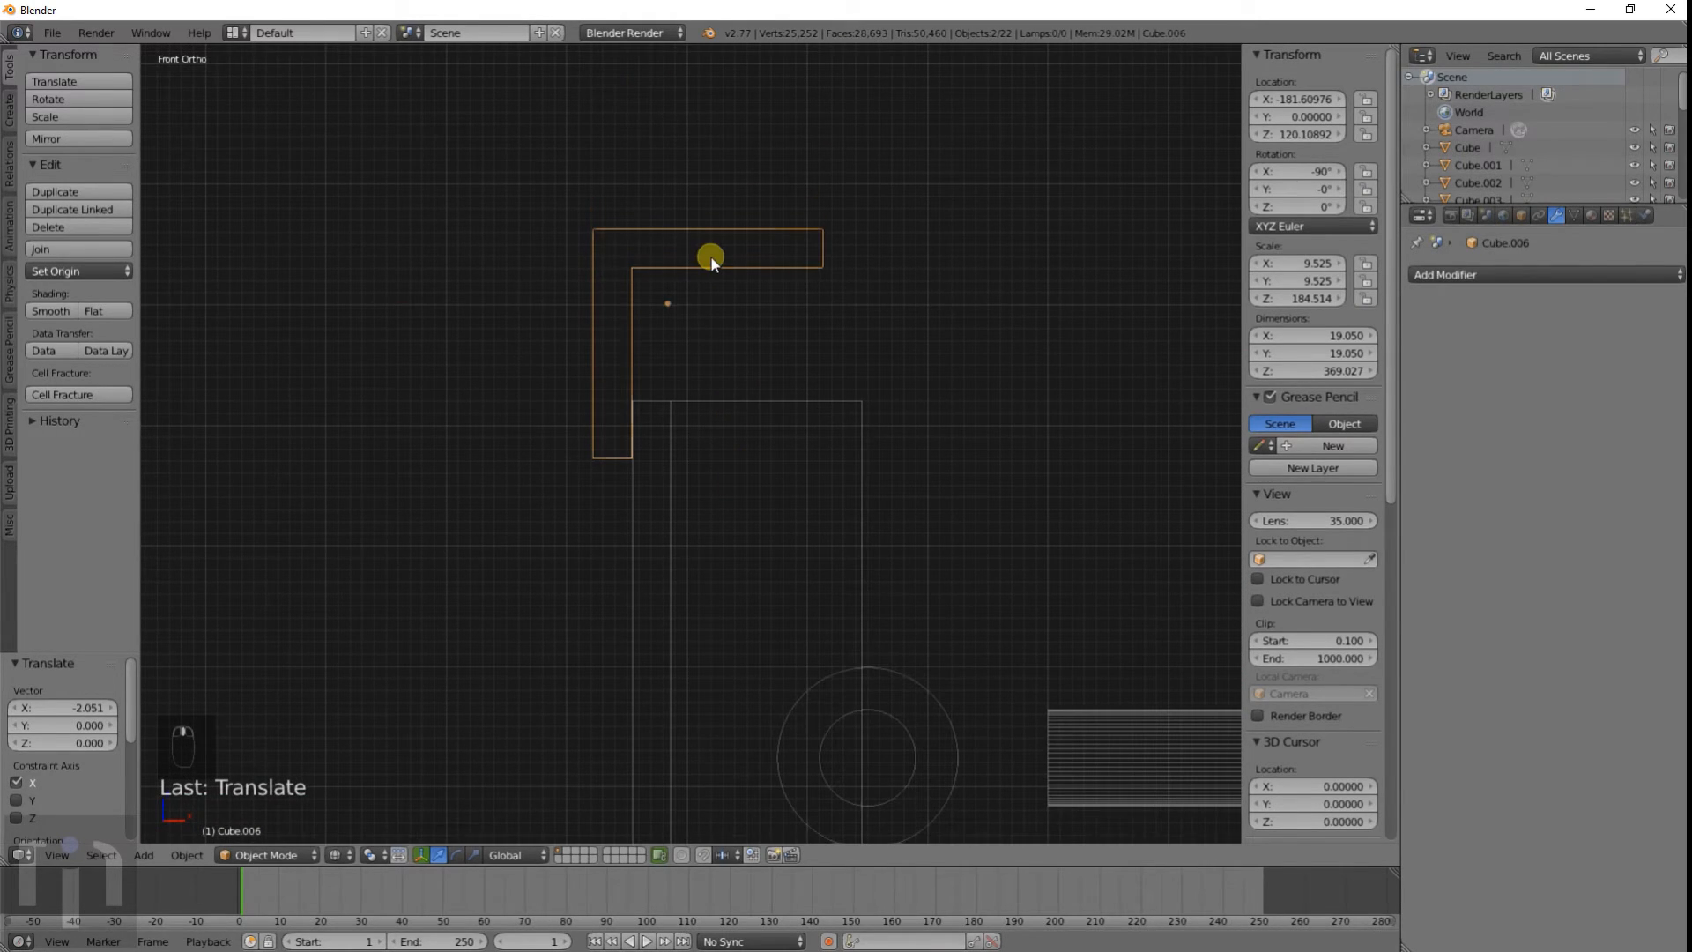
key("g")
key("z")
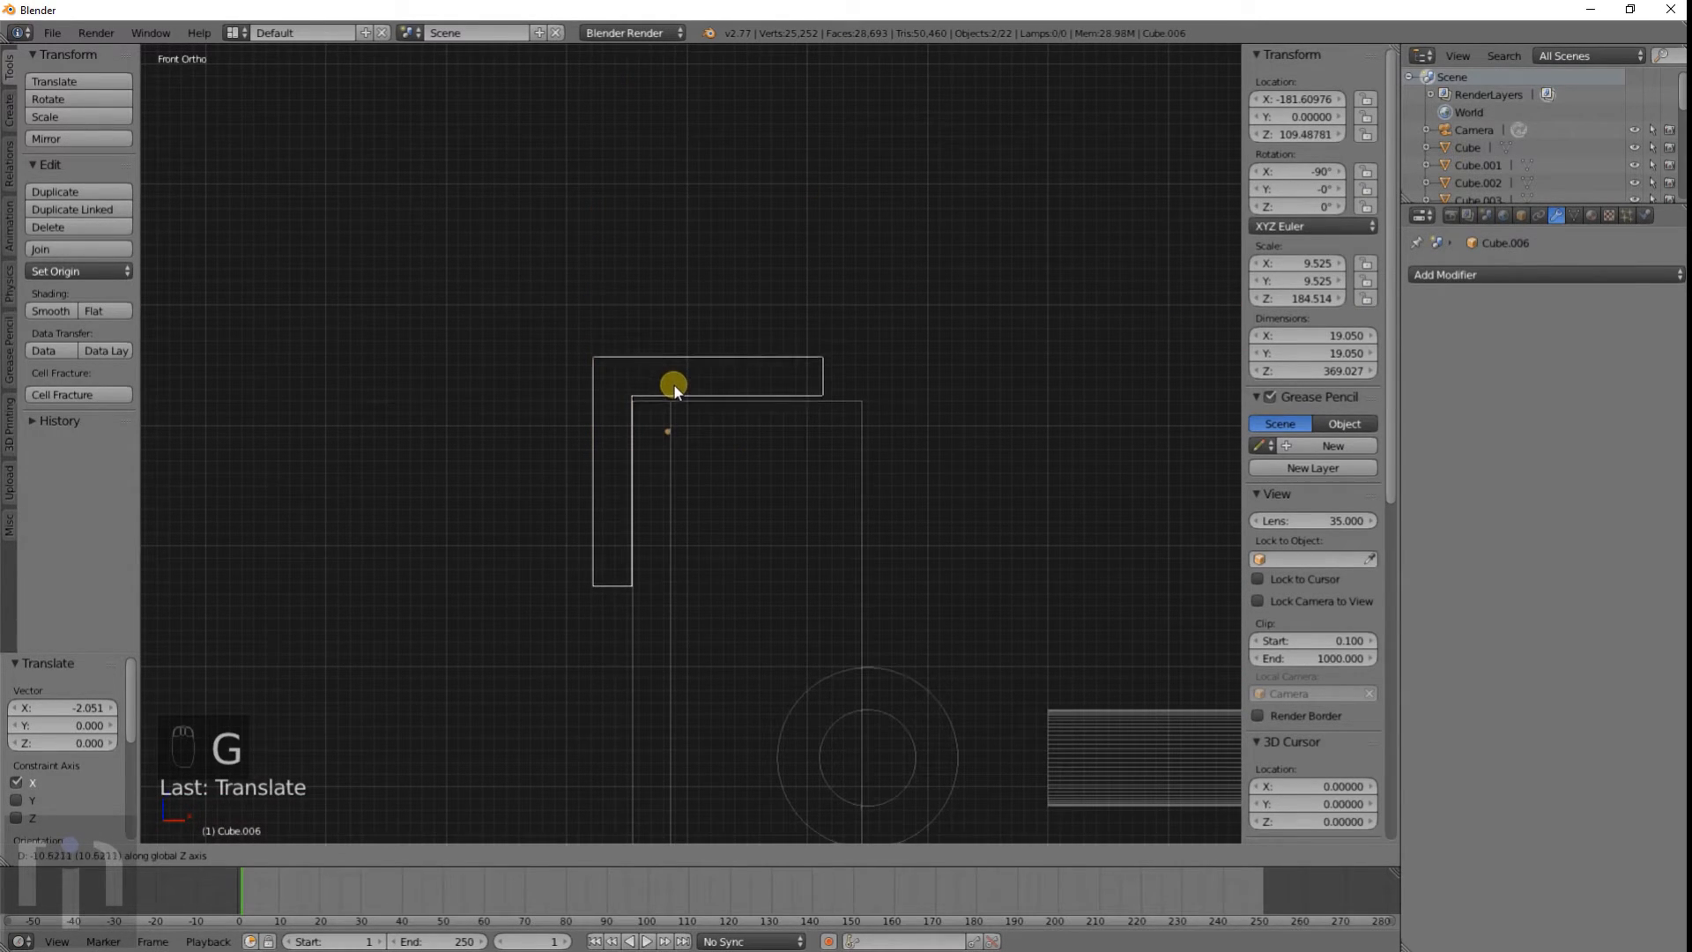
left_click(673, 388)
scroll(670, 392, "up", 2)
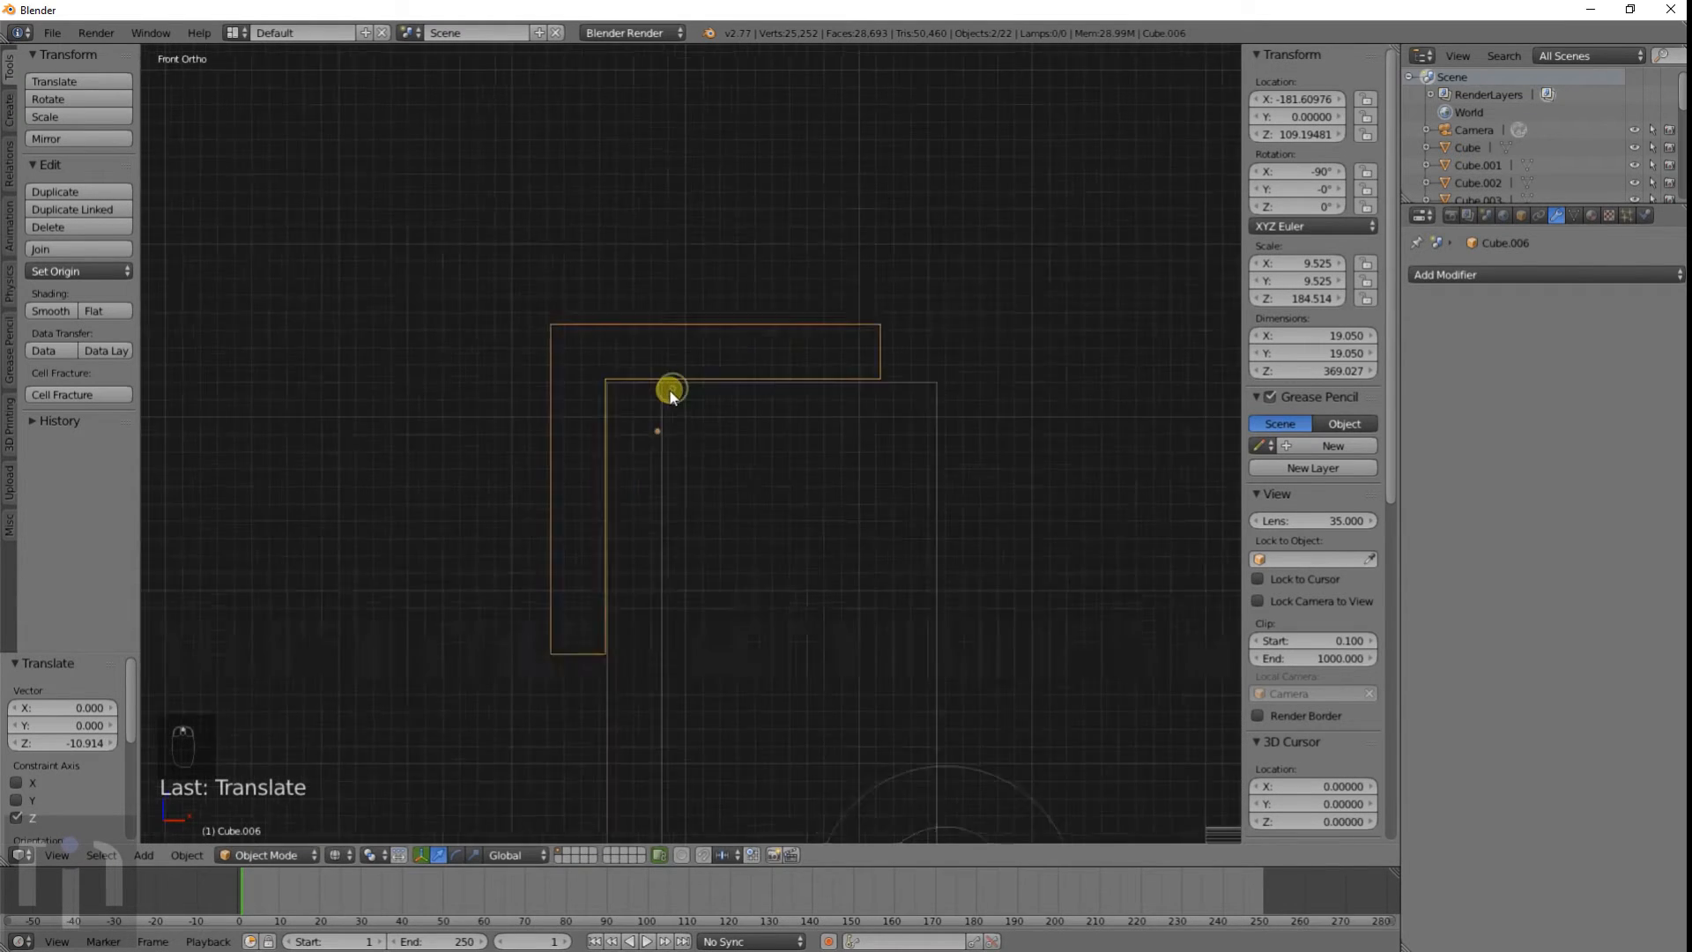
Step: Fine-tune both top rails along Z to about 109.12 so their horizontal walls rest on the post ends
scroll(657, 353, "up", 2)
key("g")
key("z")
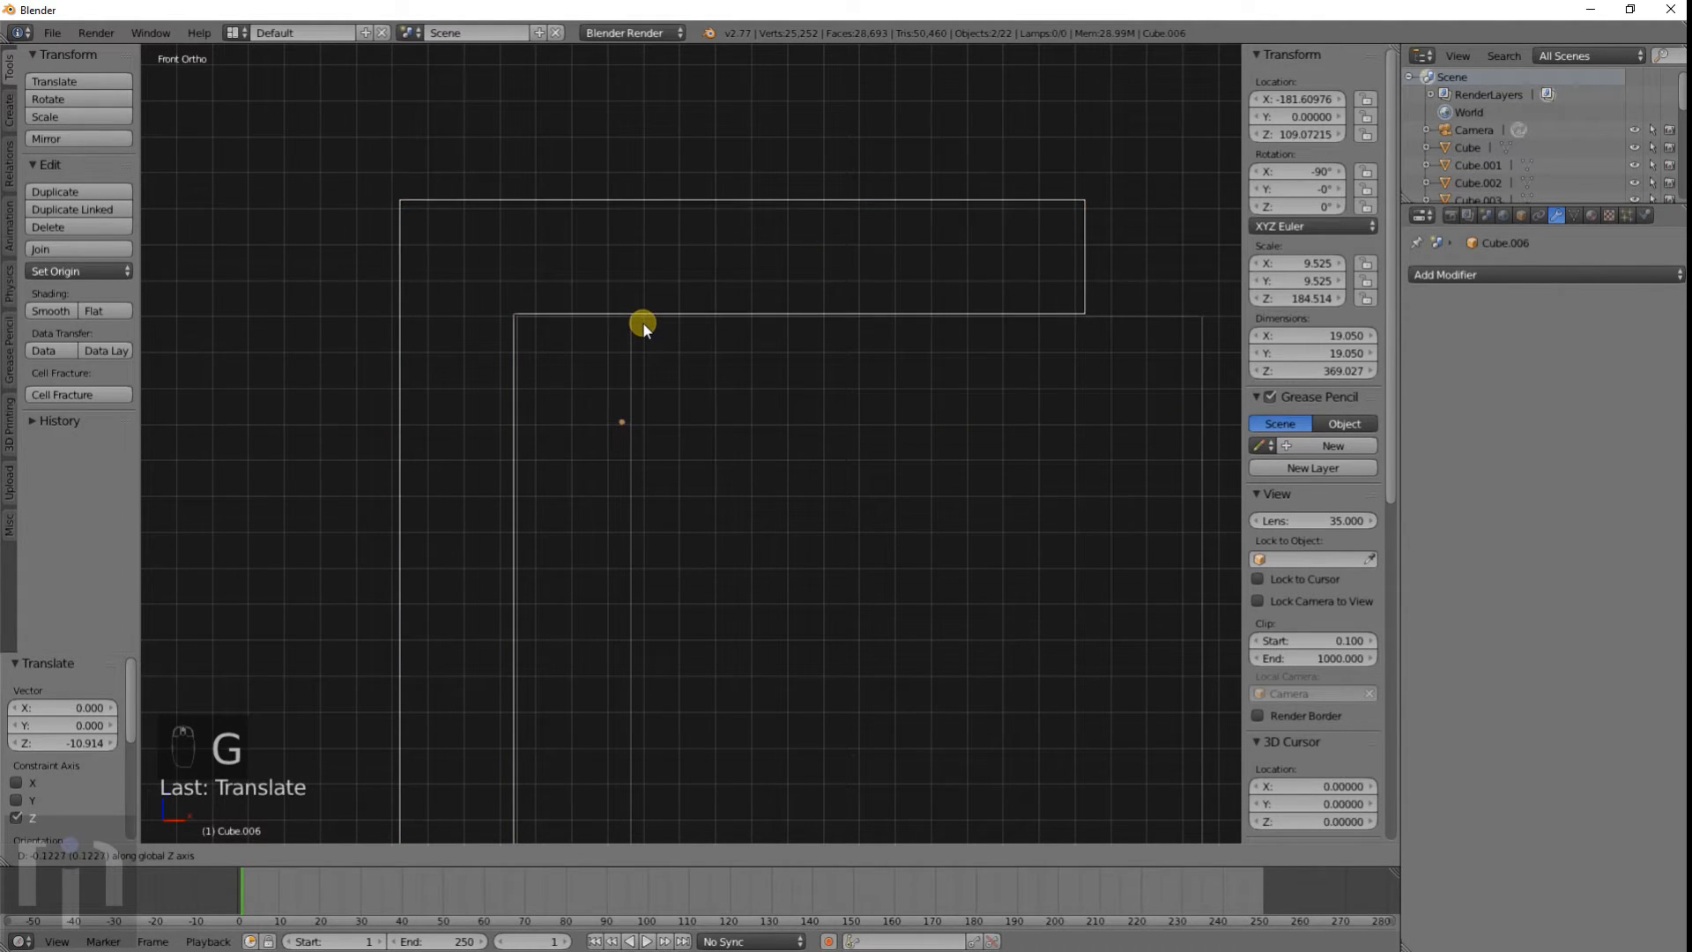
left_click(642, 320)
Step: Duplicate both top rails and move the copies about 442.39 down along Z to the bottom ends of the posts
scroll(643, 320, "down", 5)
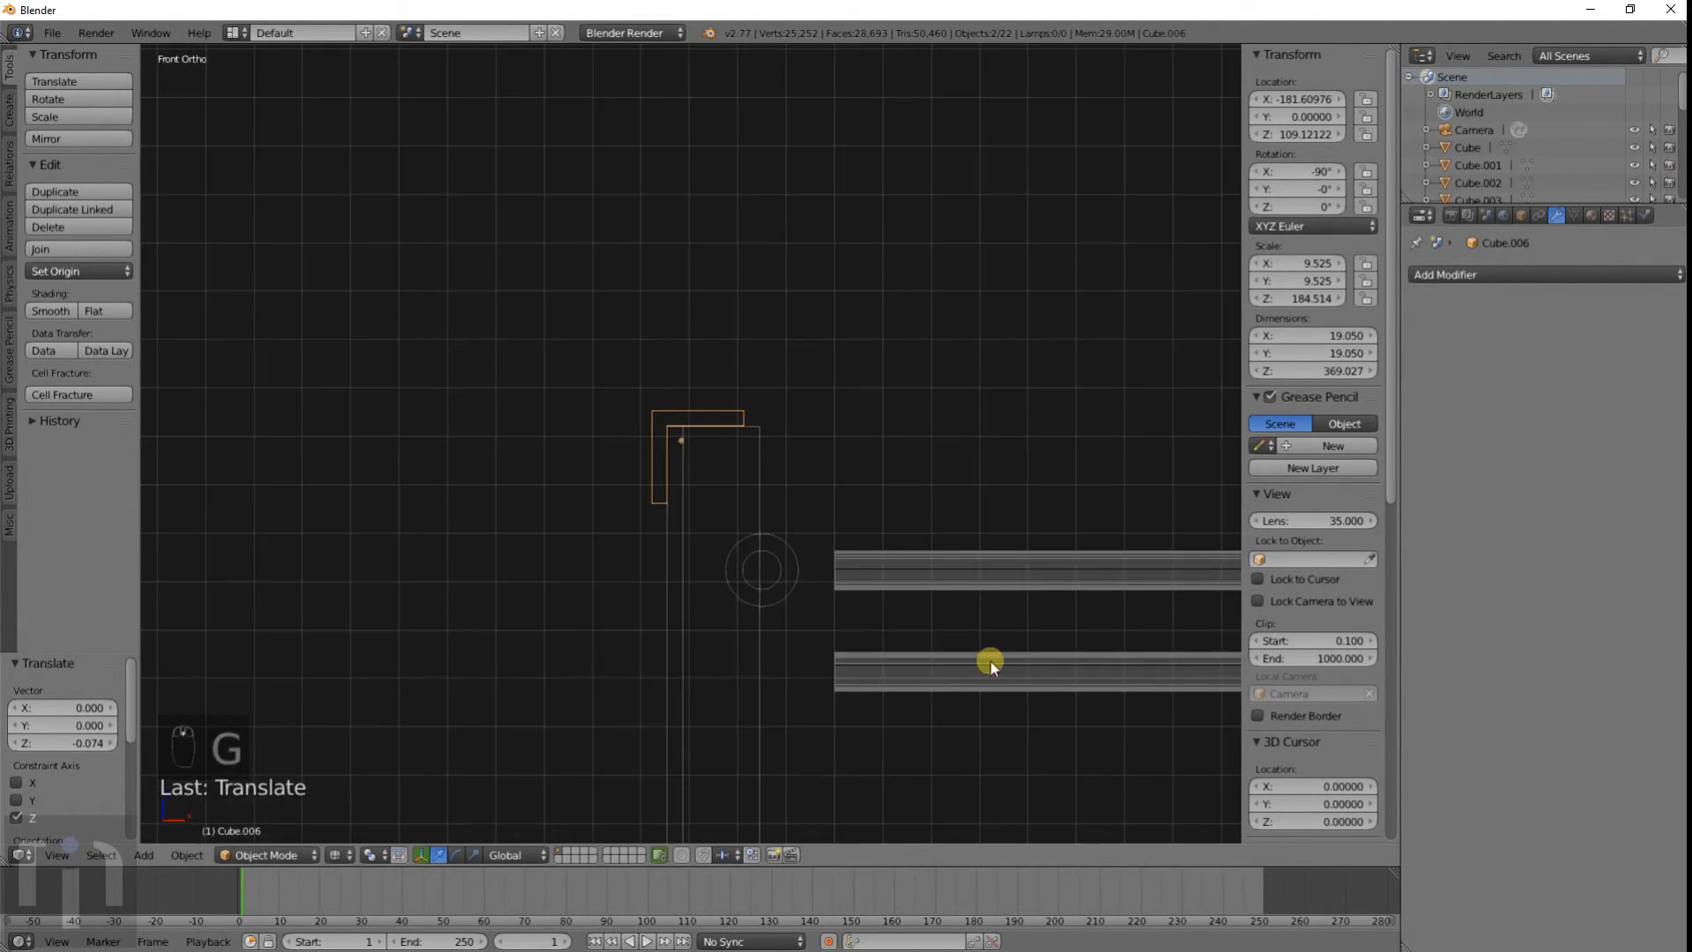
scroll(990, 659, "down", 3)
middle_click_drag(1024, 659, 737, 352, "shift")
scroll(750, 422, "down", 2)
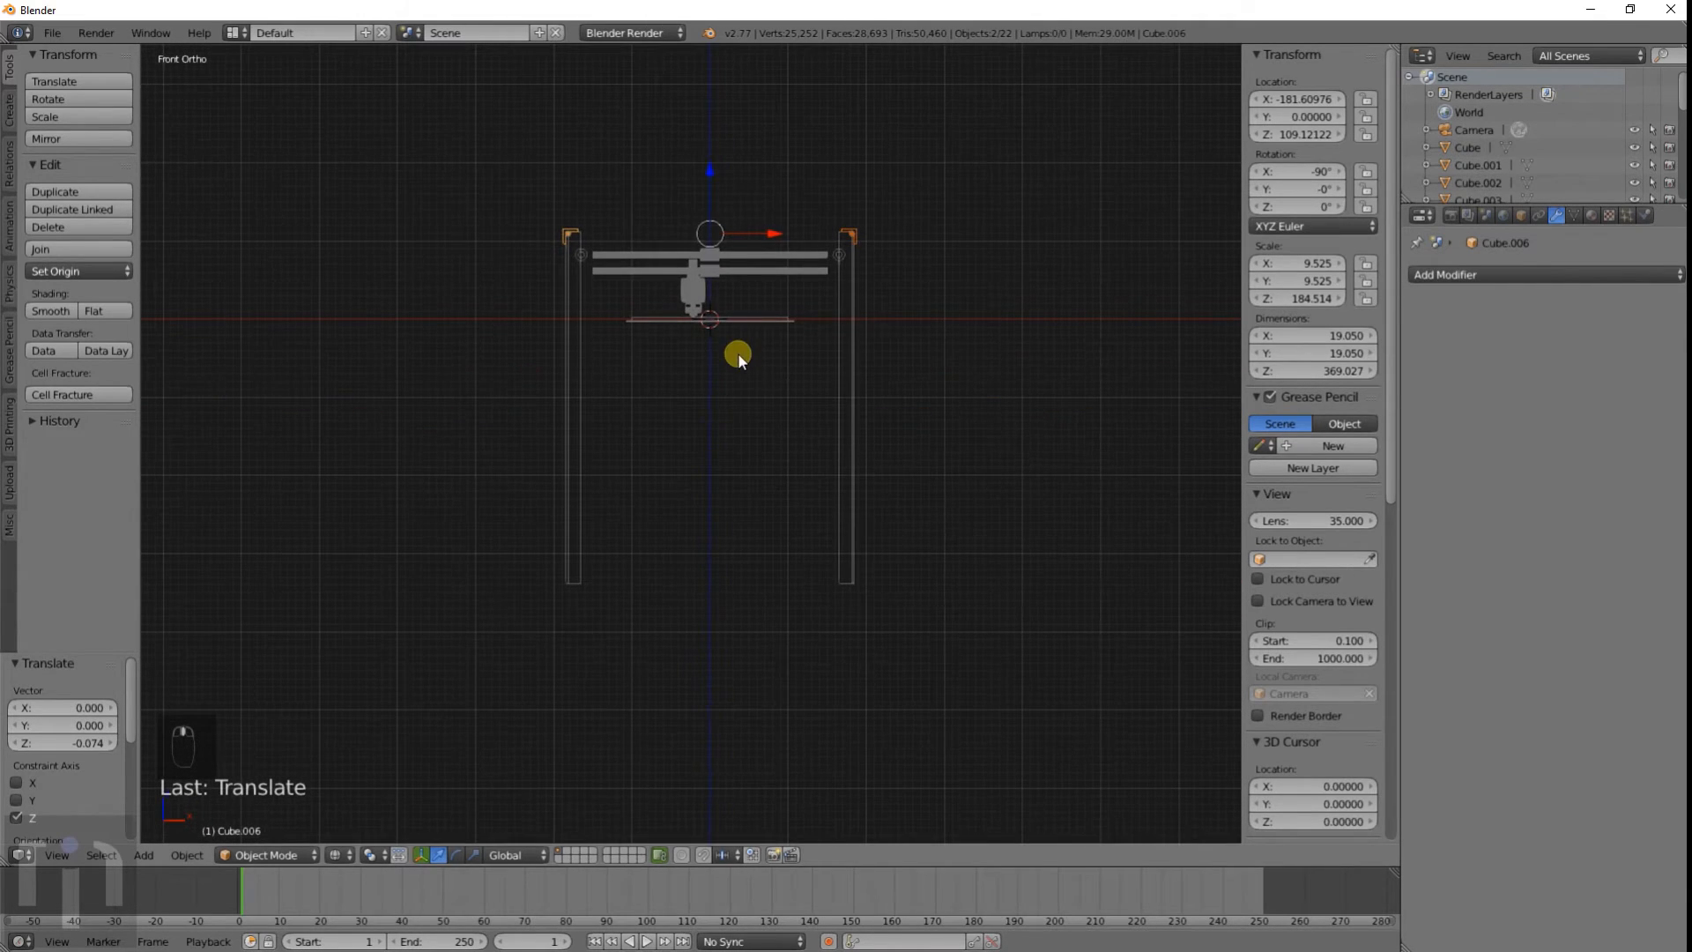
key("shift+d")
key("z")
left_click(709, 694)
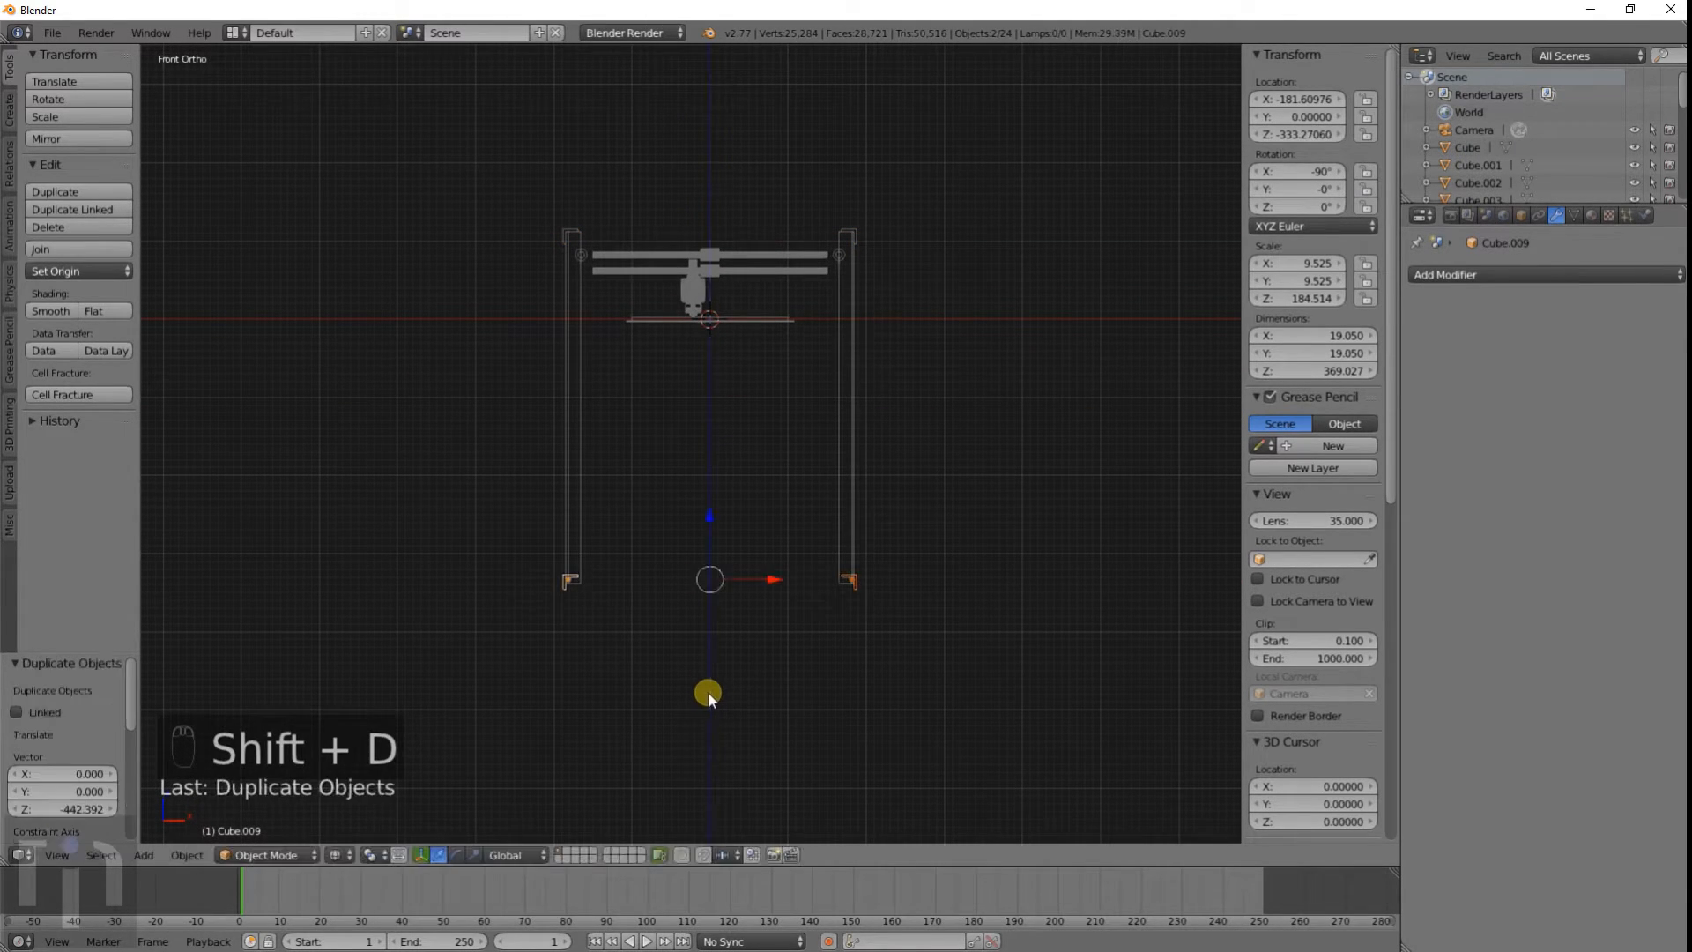
Step: Rotate the two bottom rails 180 degrees about the X axis
key("r")
key("x")
key("1")
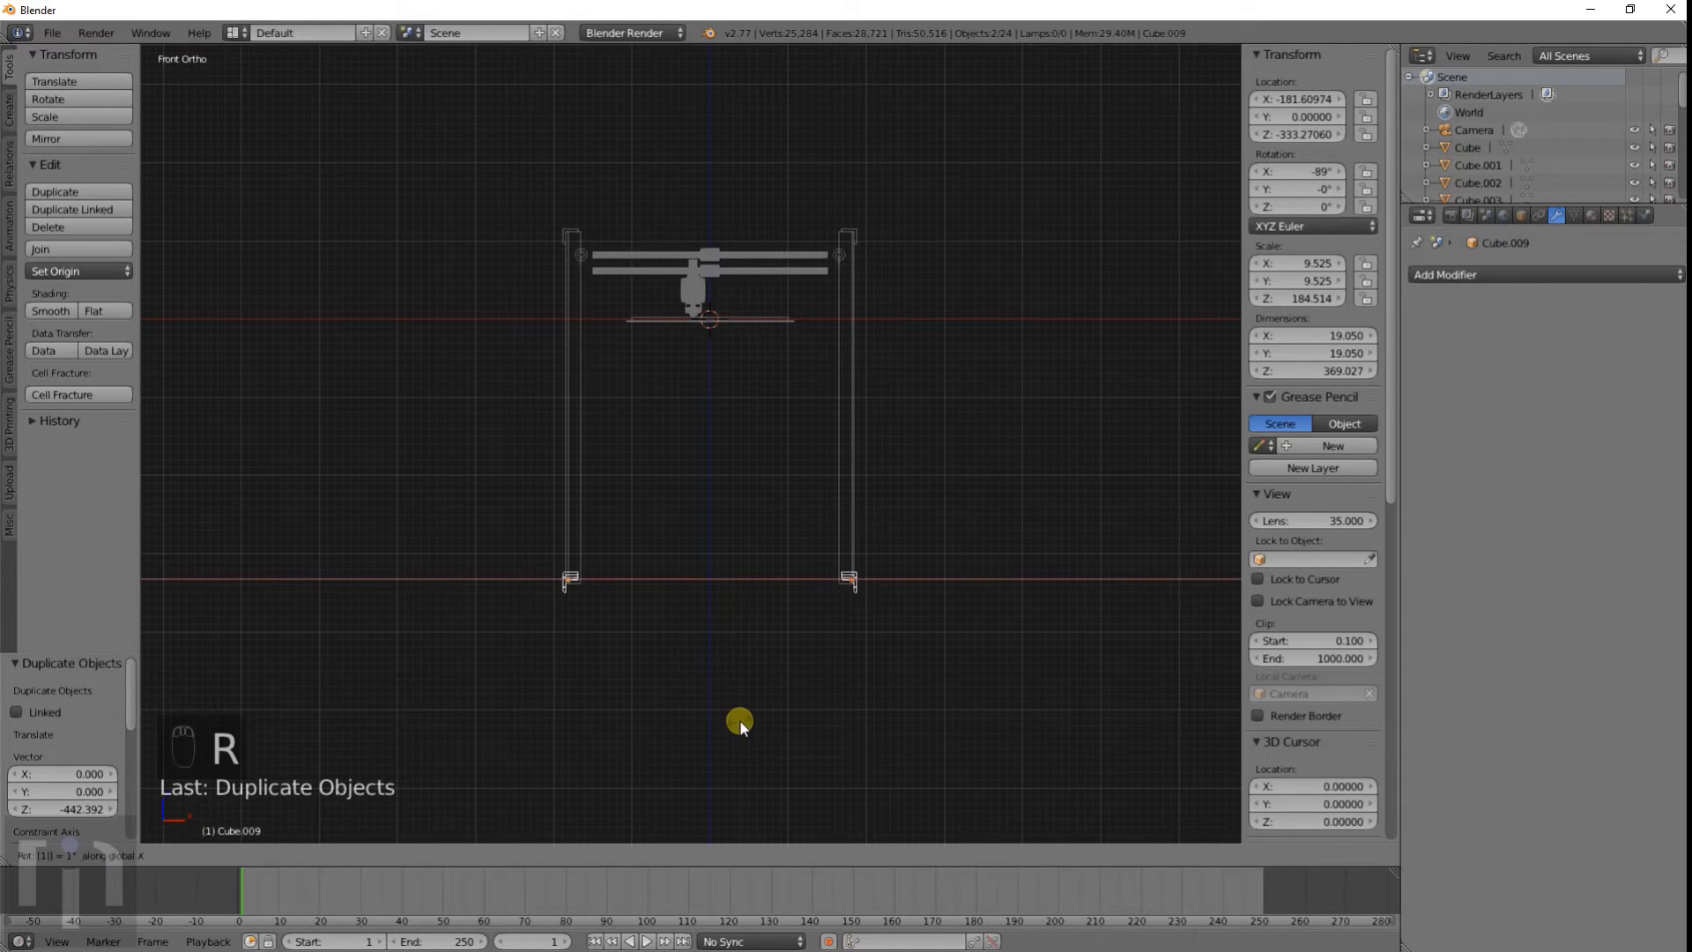
key("8")
key("0")
key("Return")
Step: Move the two bottom rails along Z to about -335.11 so their horizontal walls sit just beneath the post ends
middle_click_drag(480, 659, 822, 485, "shift")
scroll(530, 635, "up", 5)
scroll(776, 502, "up", 10)
scroll(821, 485, "up", 8)
key("g")
key("z")
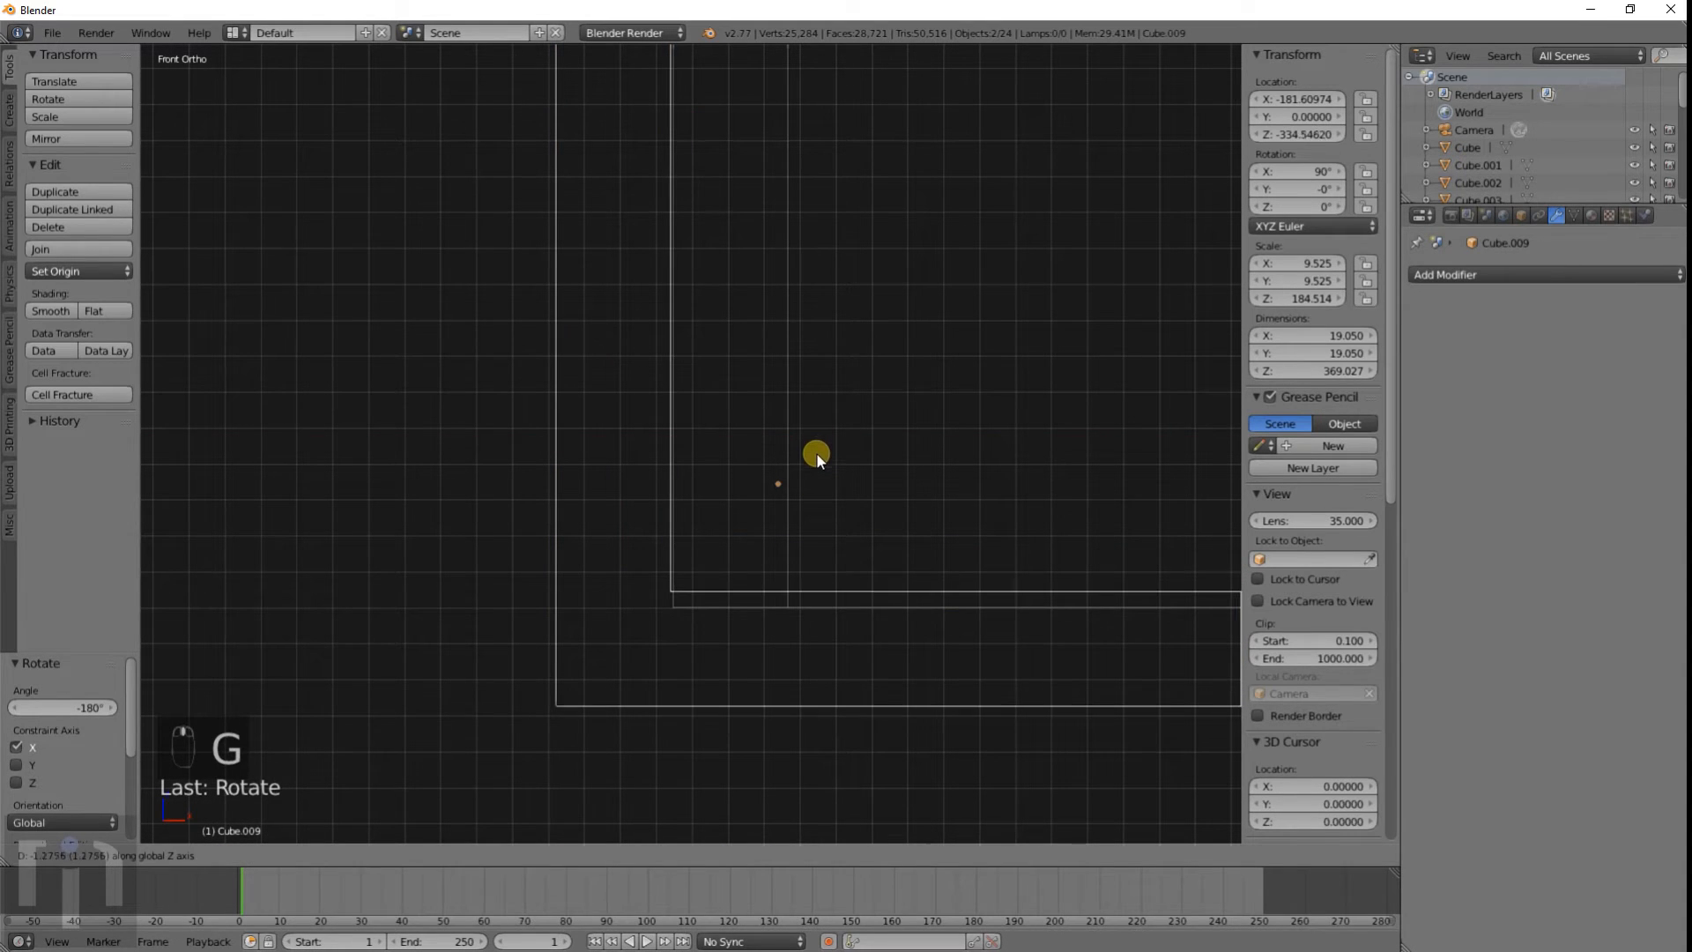
left_click(815, 472)
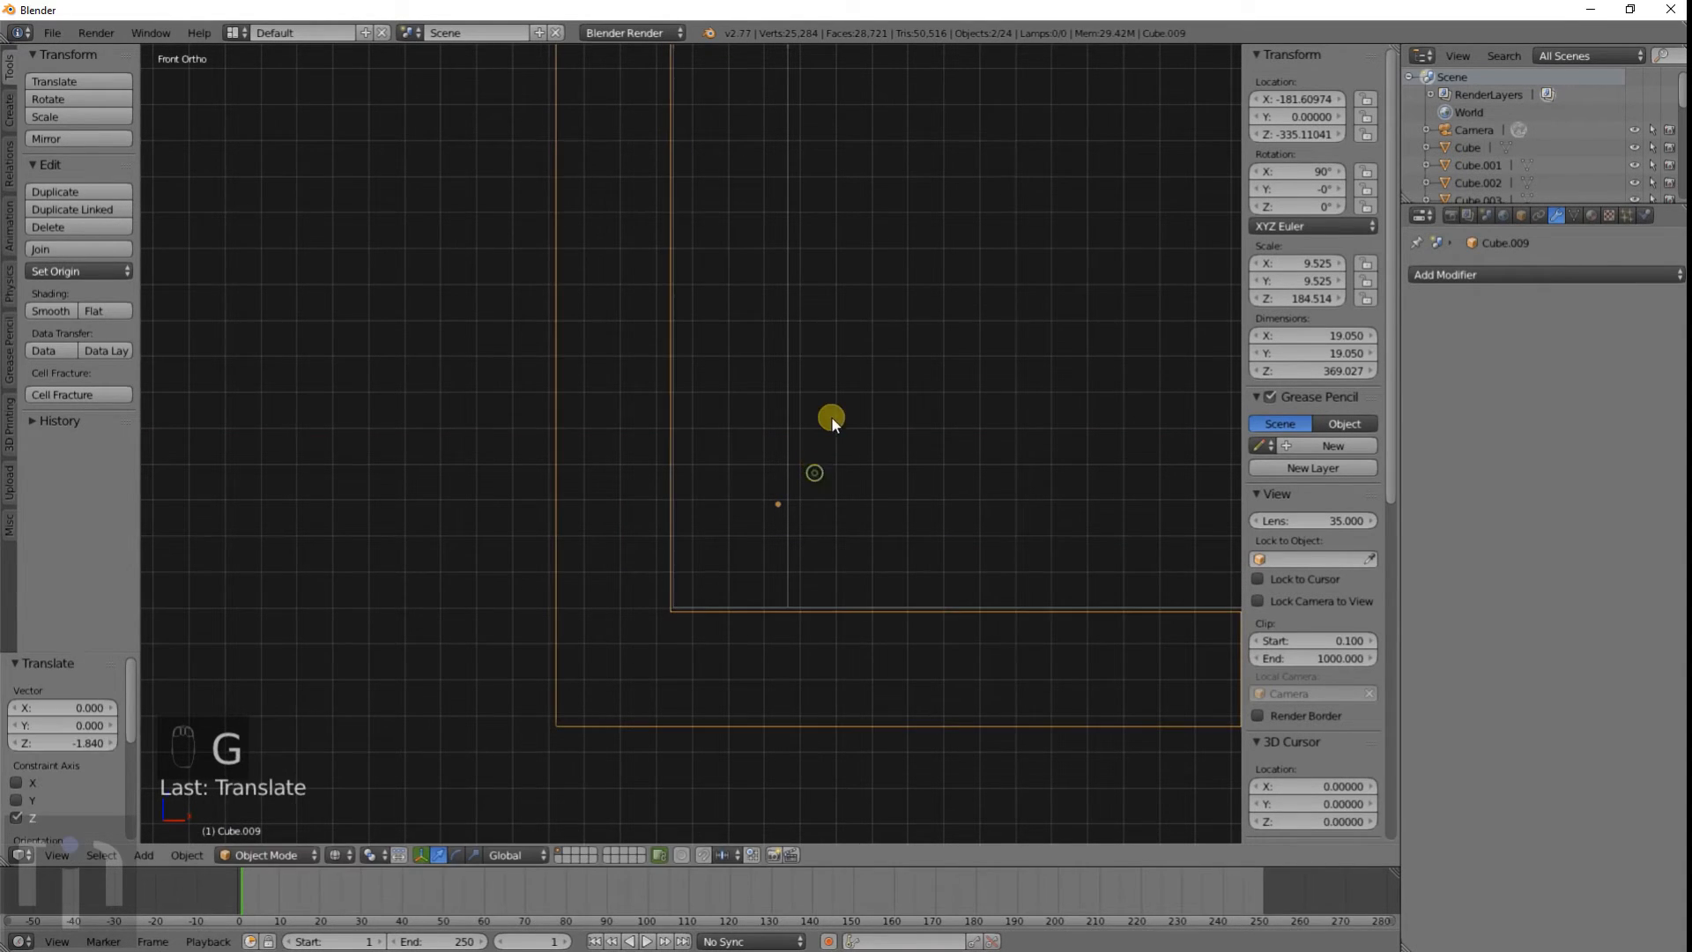
scroll(832, 416, "down", 12)
scroll(764, 278, "down", 4)
middle_click_drag(778, 193, 701, 464, "shift")
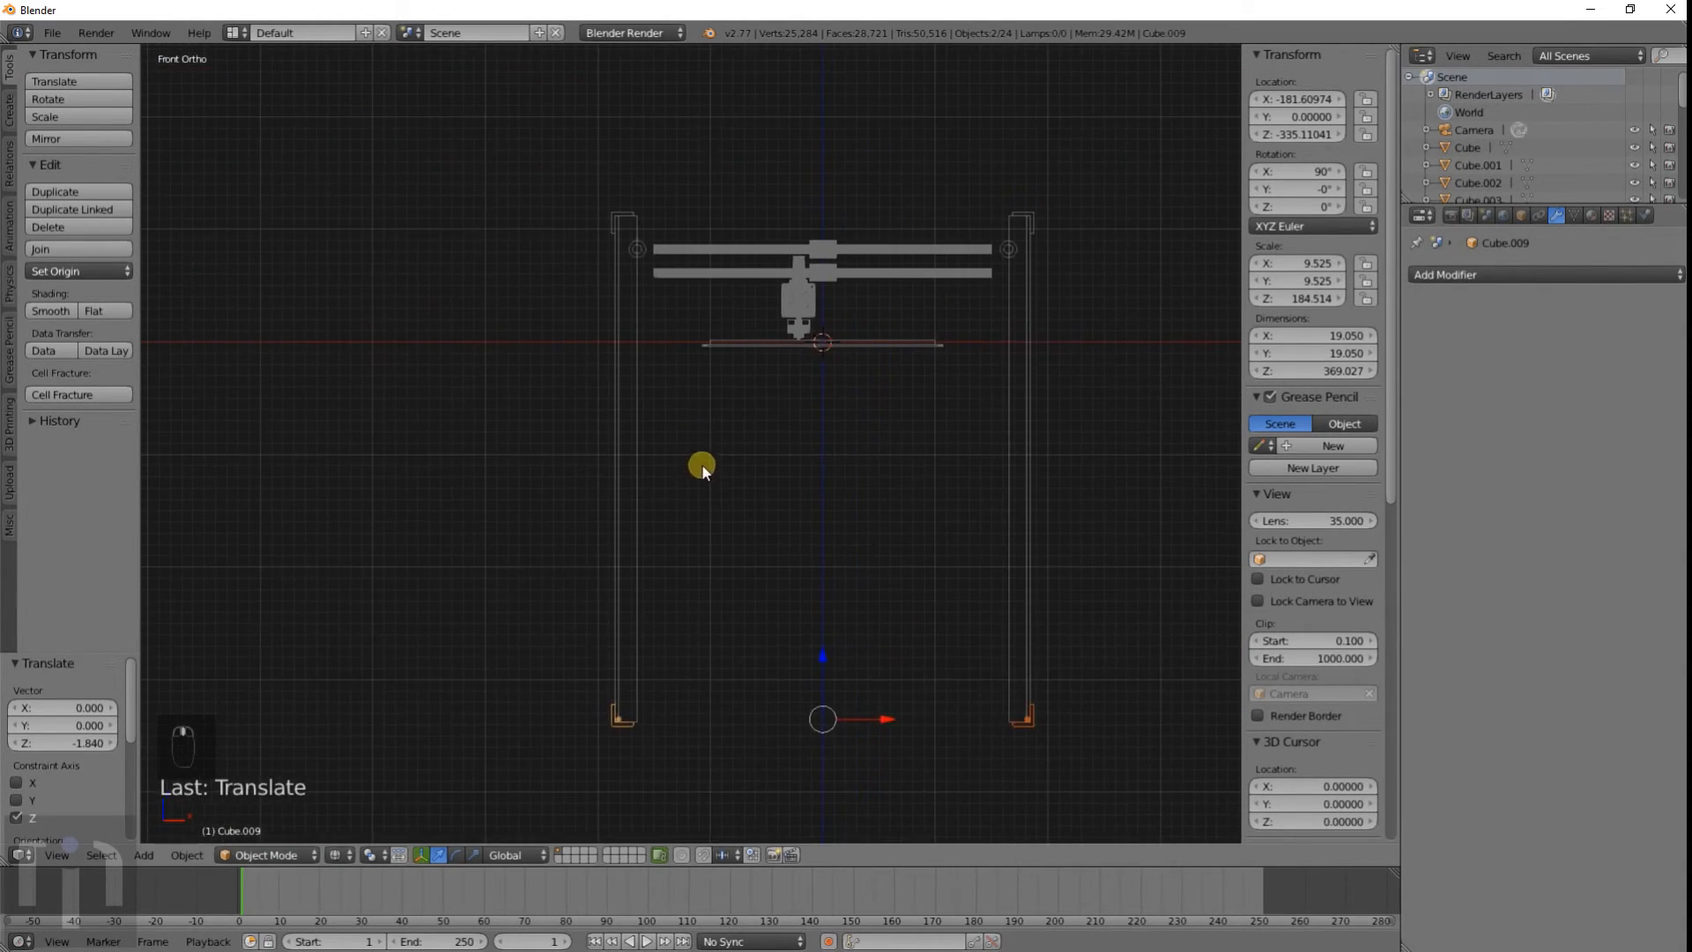
right_click(614, 217, "shift")
right_click(1031, 217, "shift")
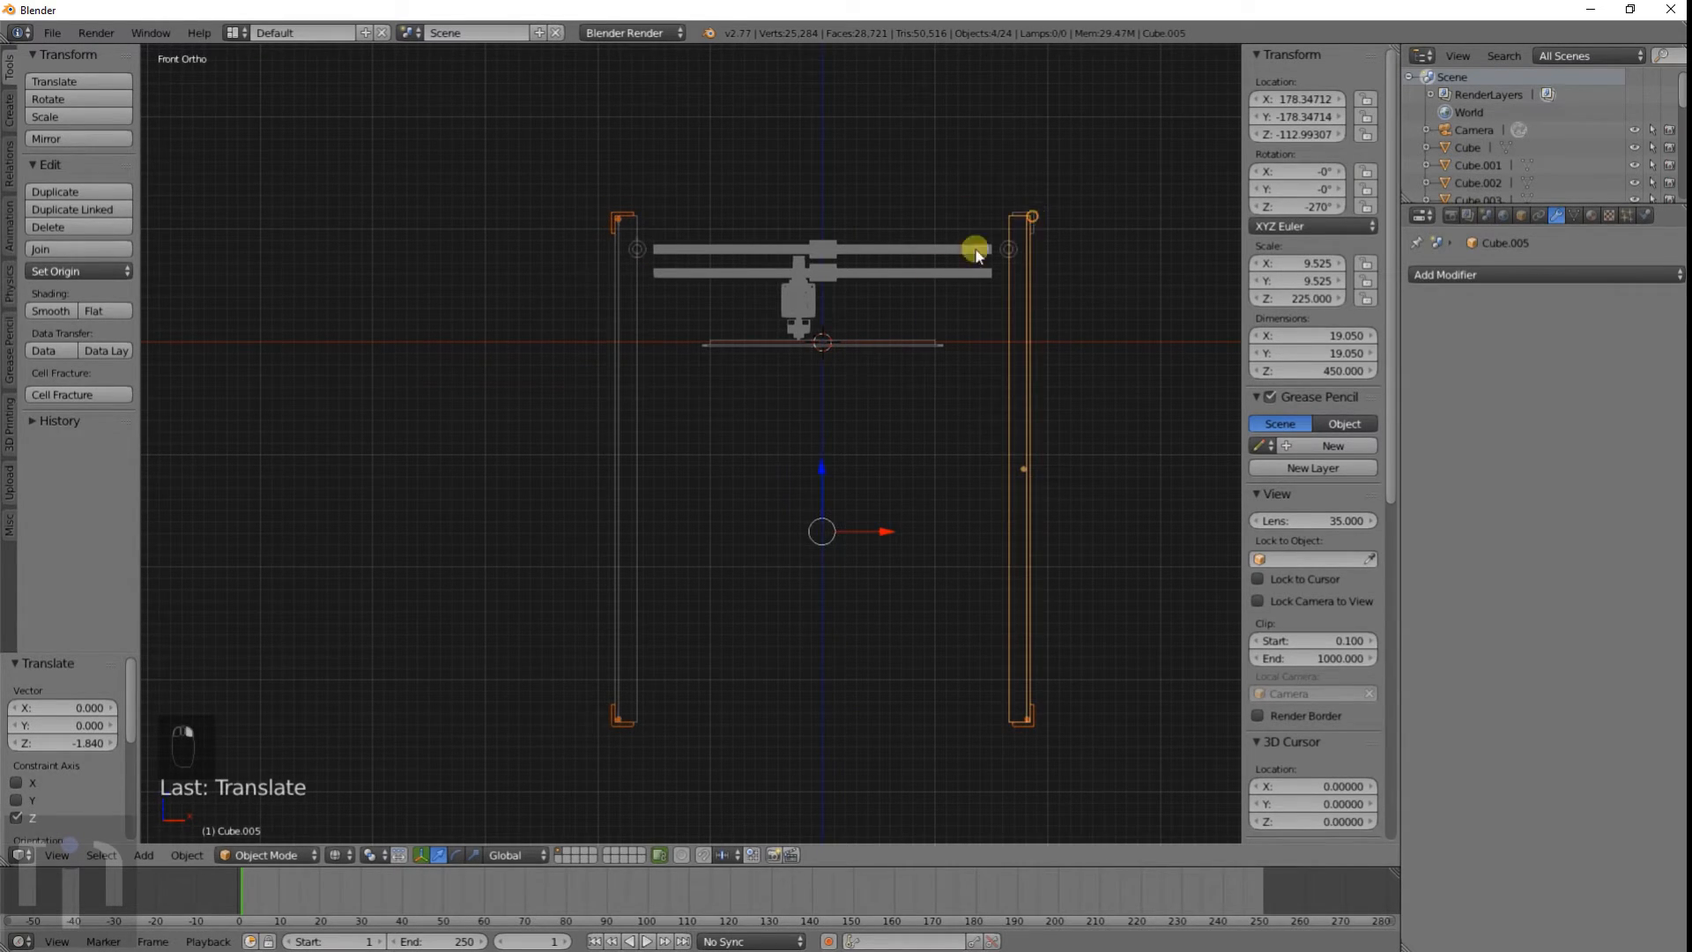
right_click(1025, 240, "shift")
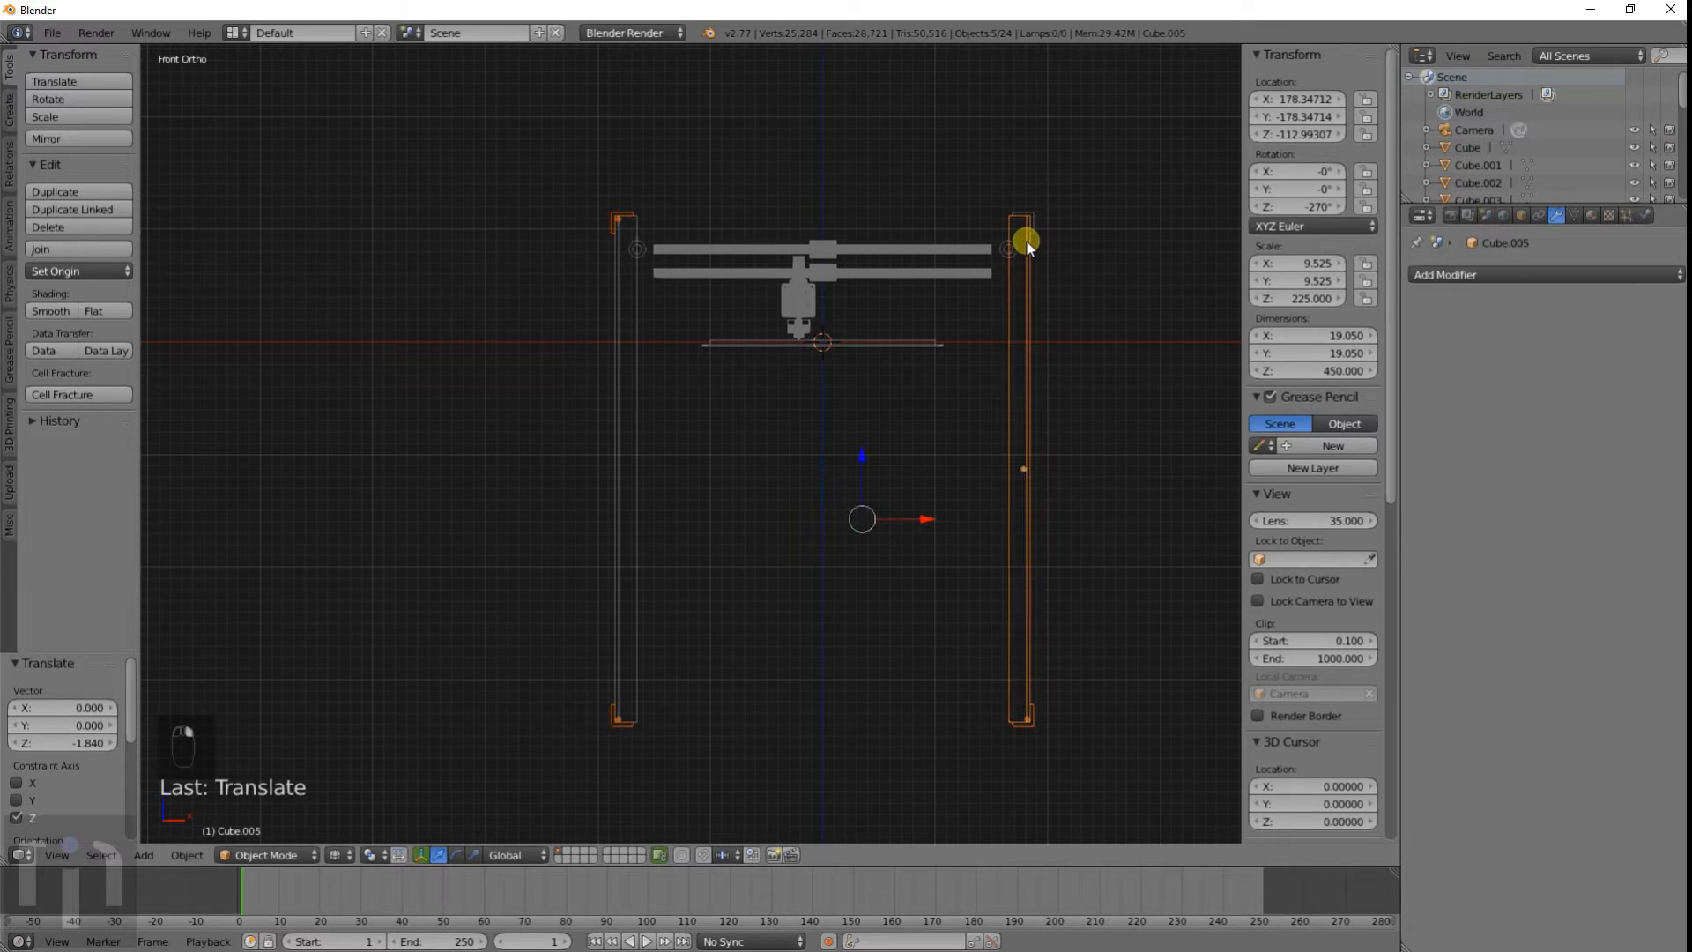
right_click(1025, 253, "shift")
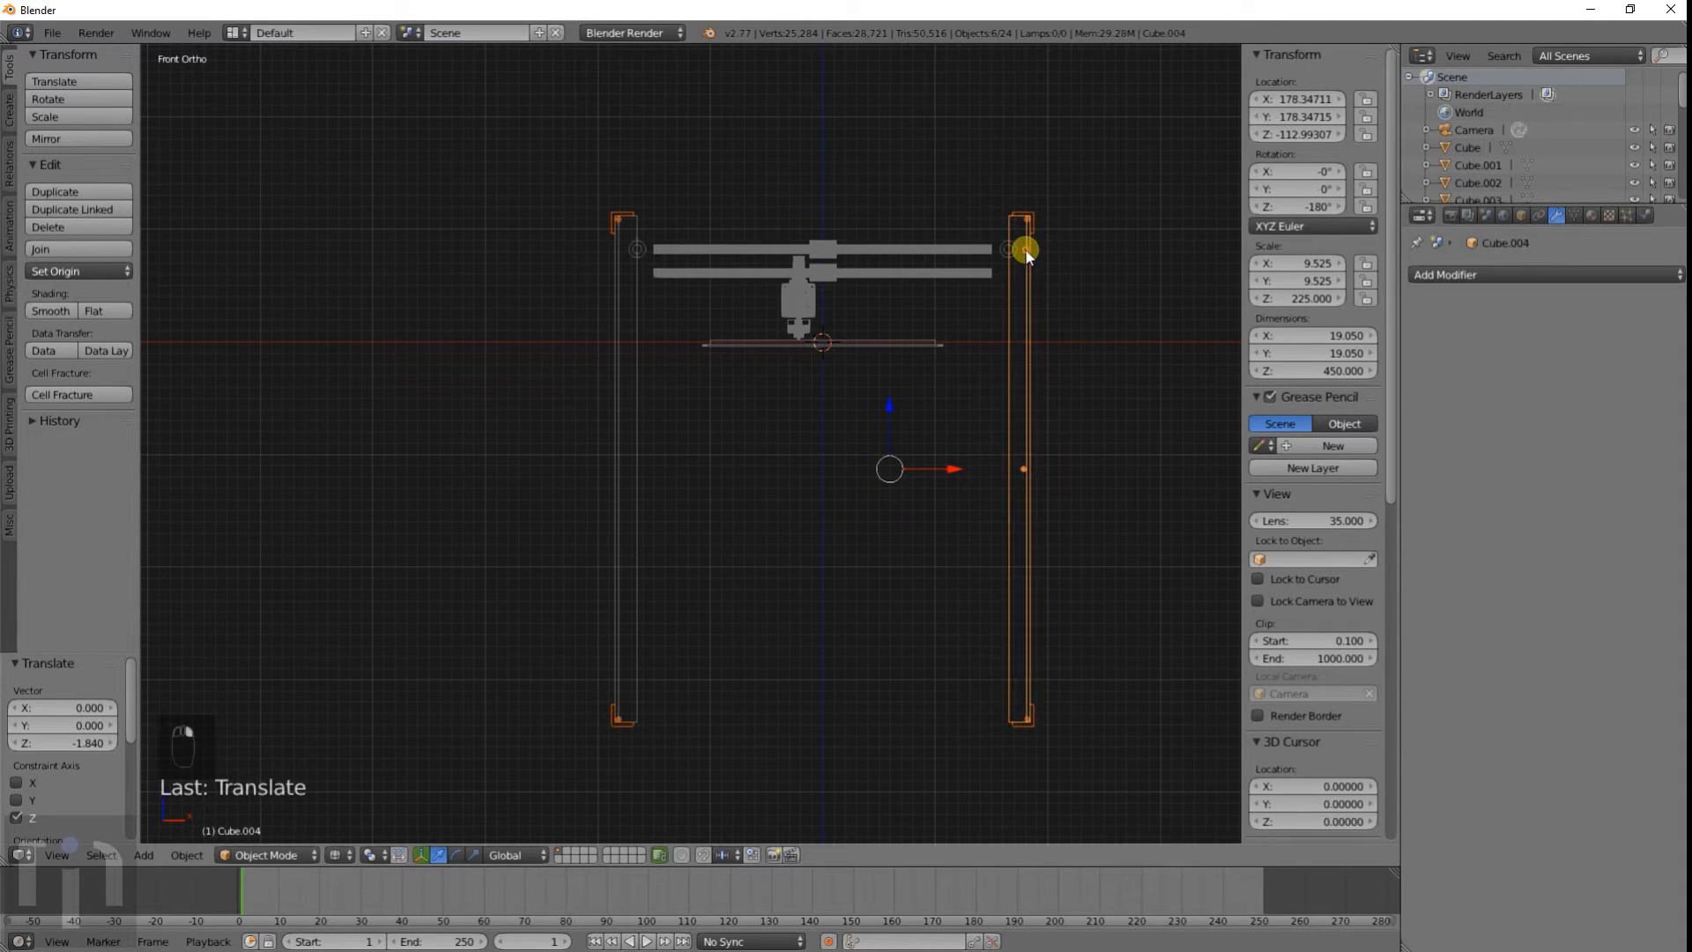
right_click(1025, 257, "shift")
right_click(1024, 368, "shift")
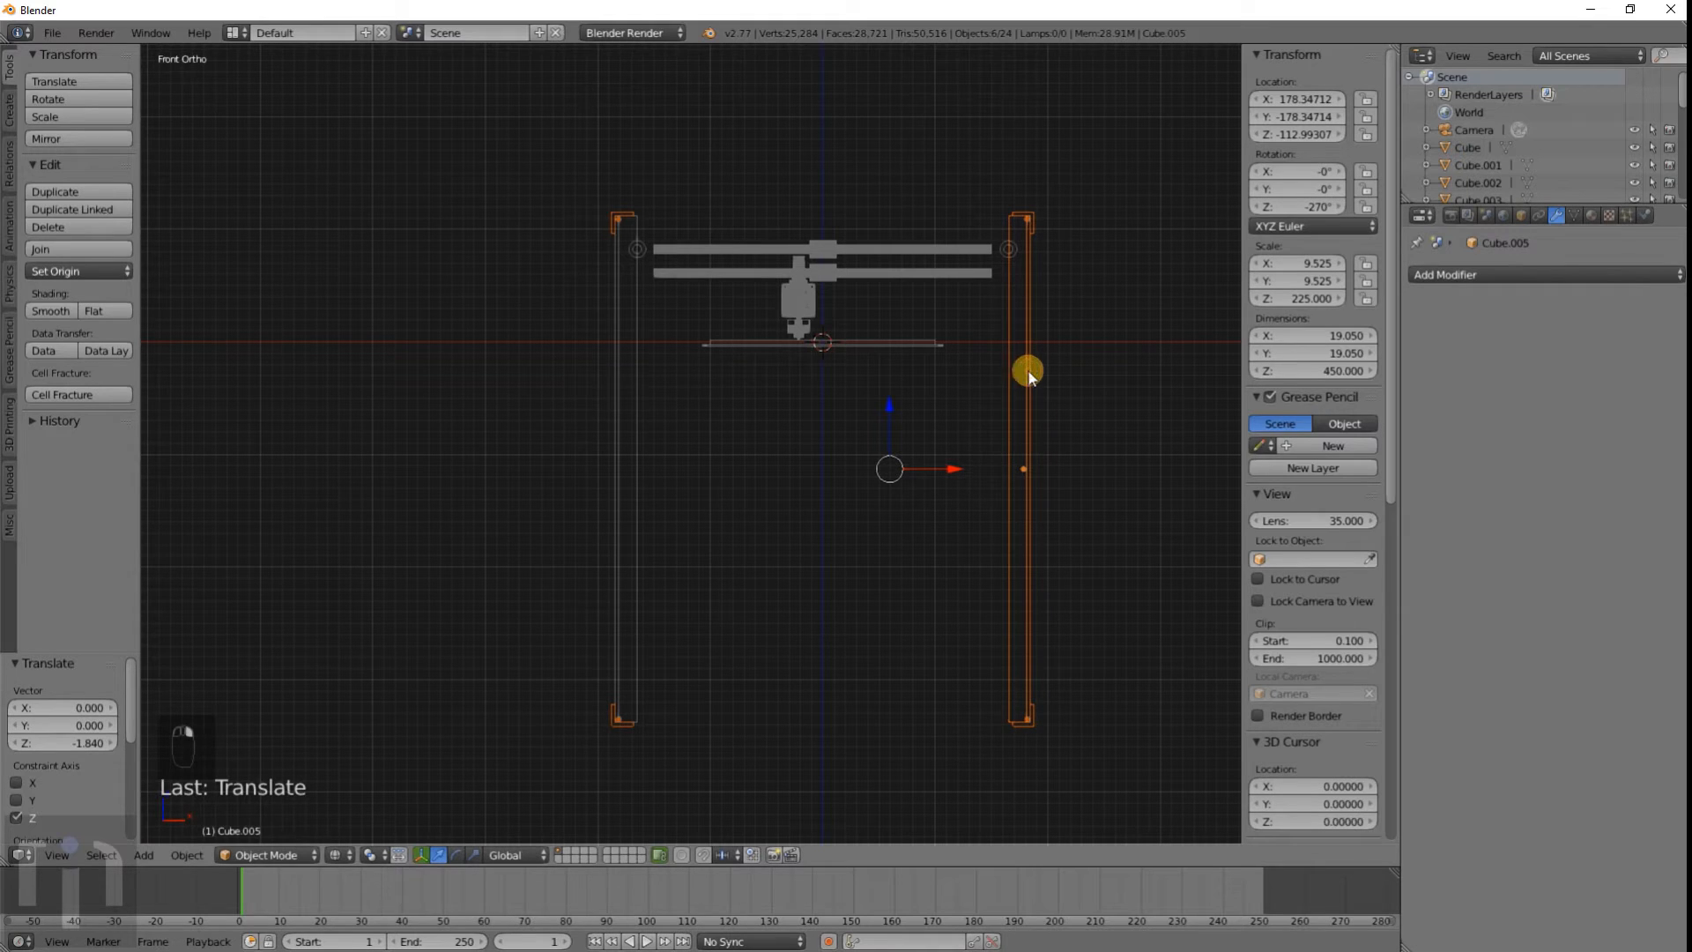
key("a")
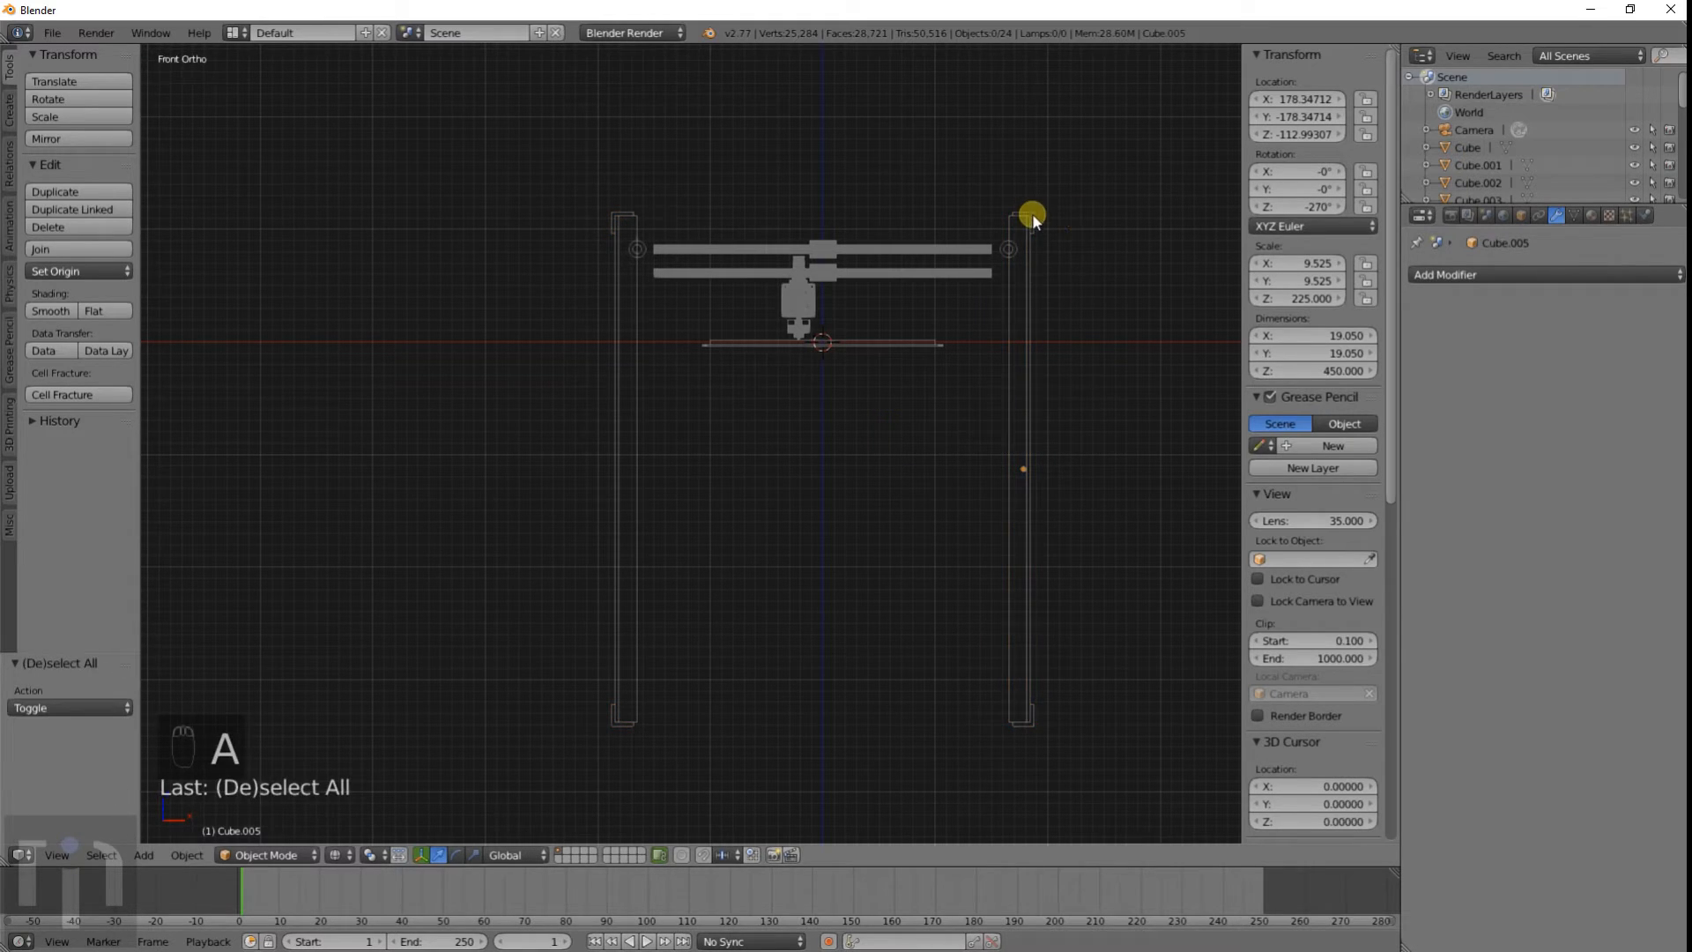
Step: Select the four top and bottom side rails, duplicate them and rotate the copies 90 degrees about the Z axis
right_click(1032, 215)
right_click(1040, 213)
right_click(623, 203, "shift")
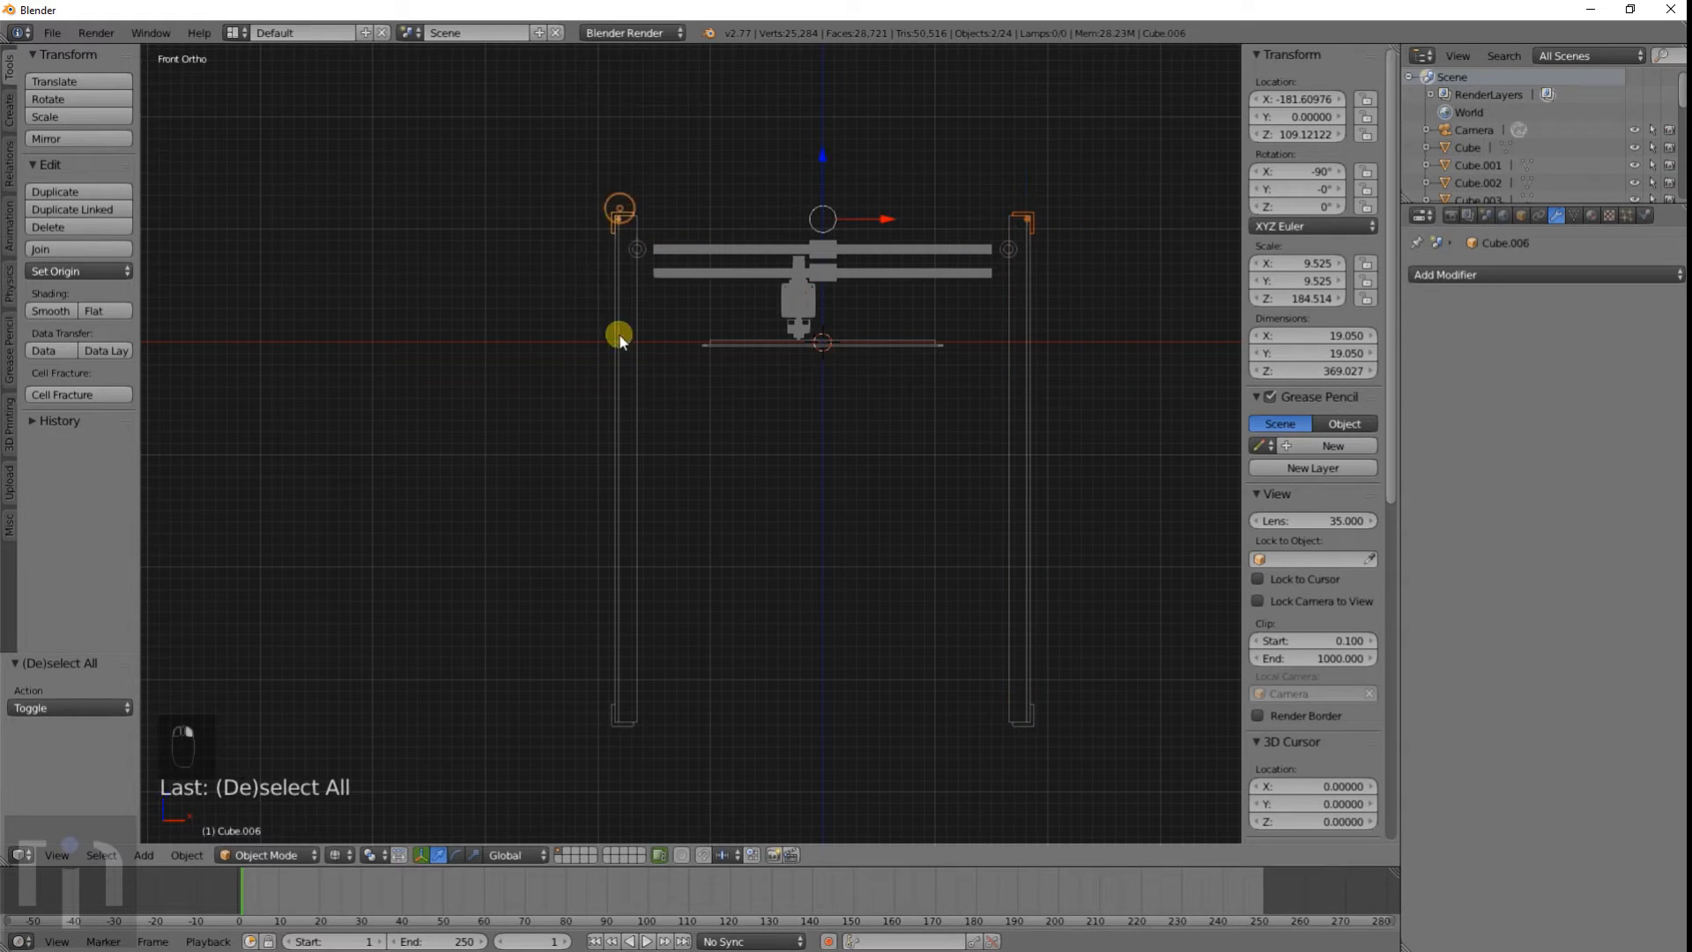
right_click(620, 735, "shift")
right_click(1042, 727, "shift")
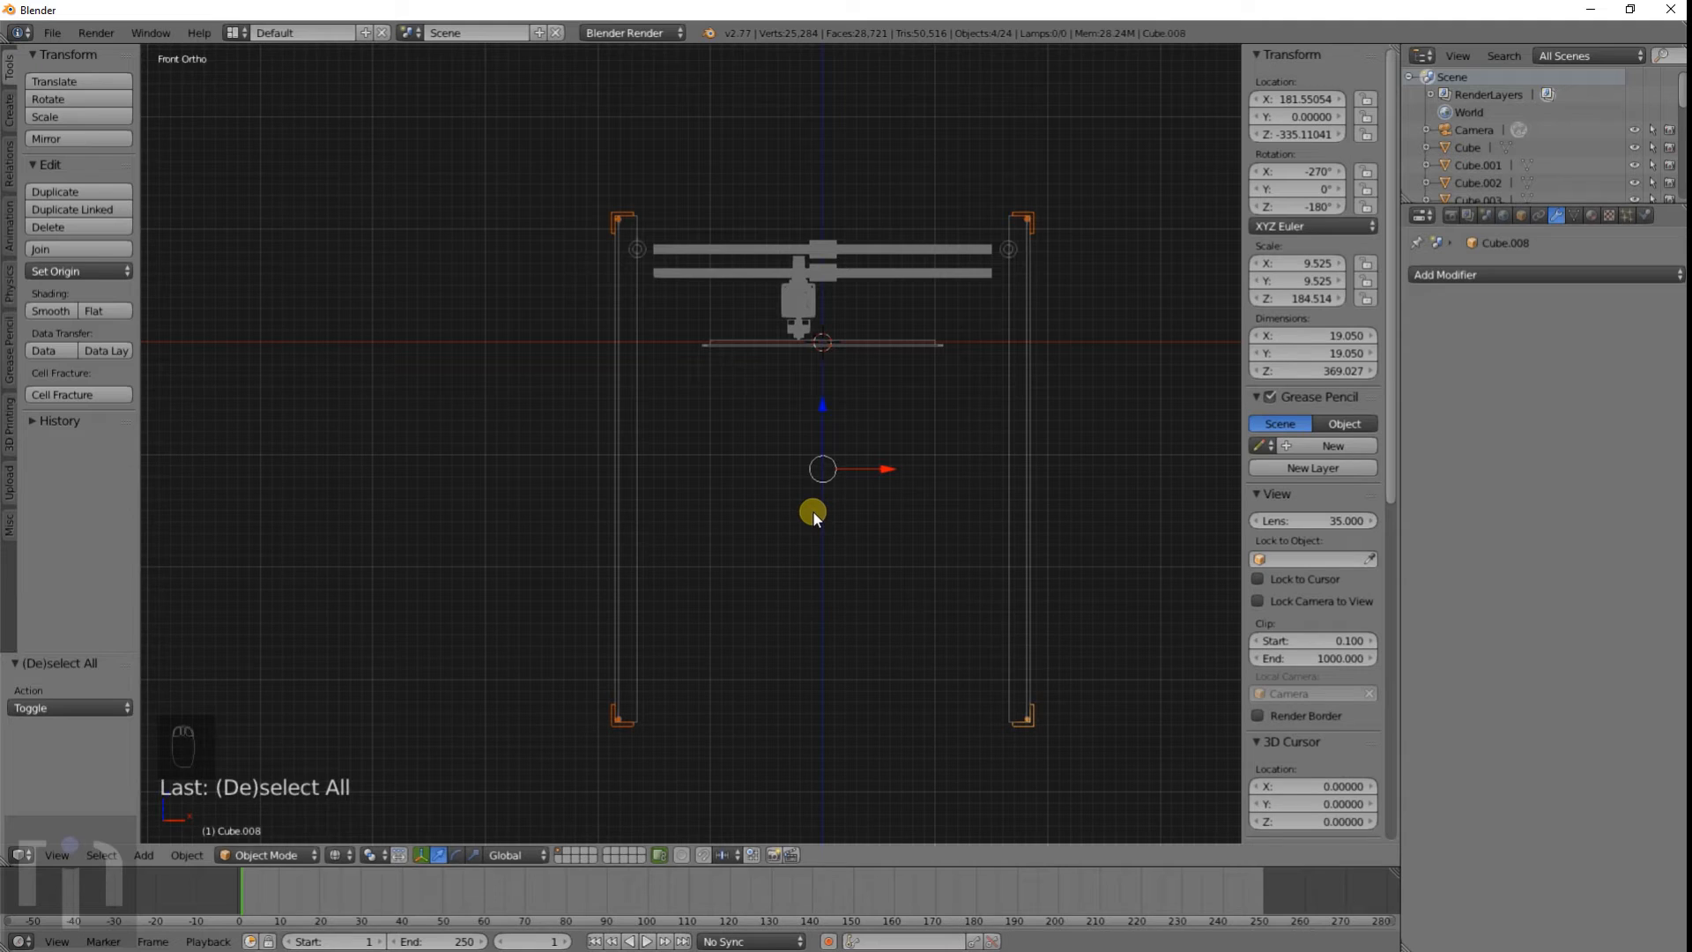
key("shift+d")
type("r90")
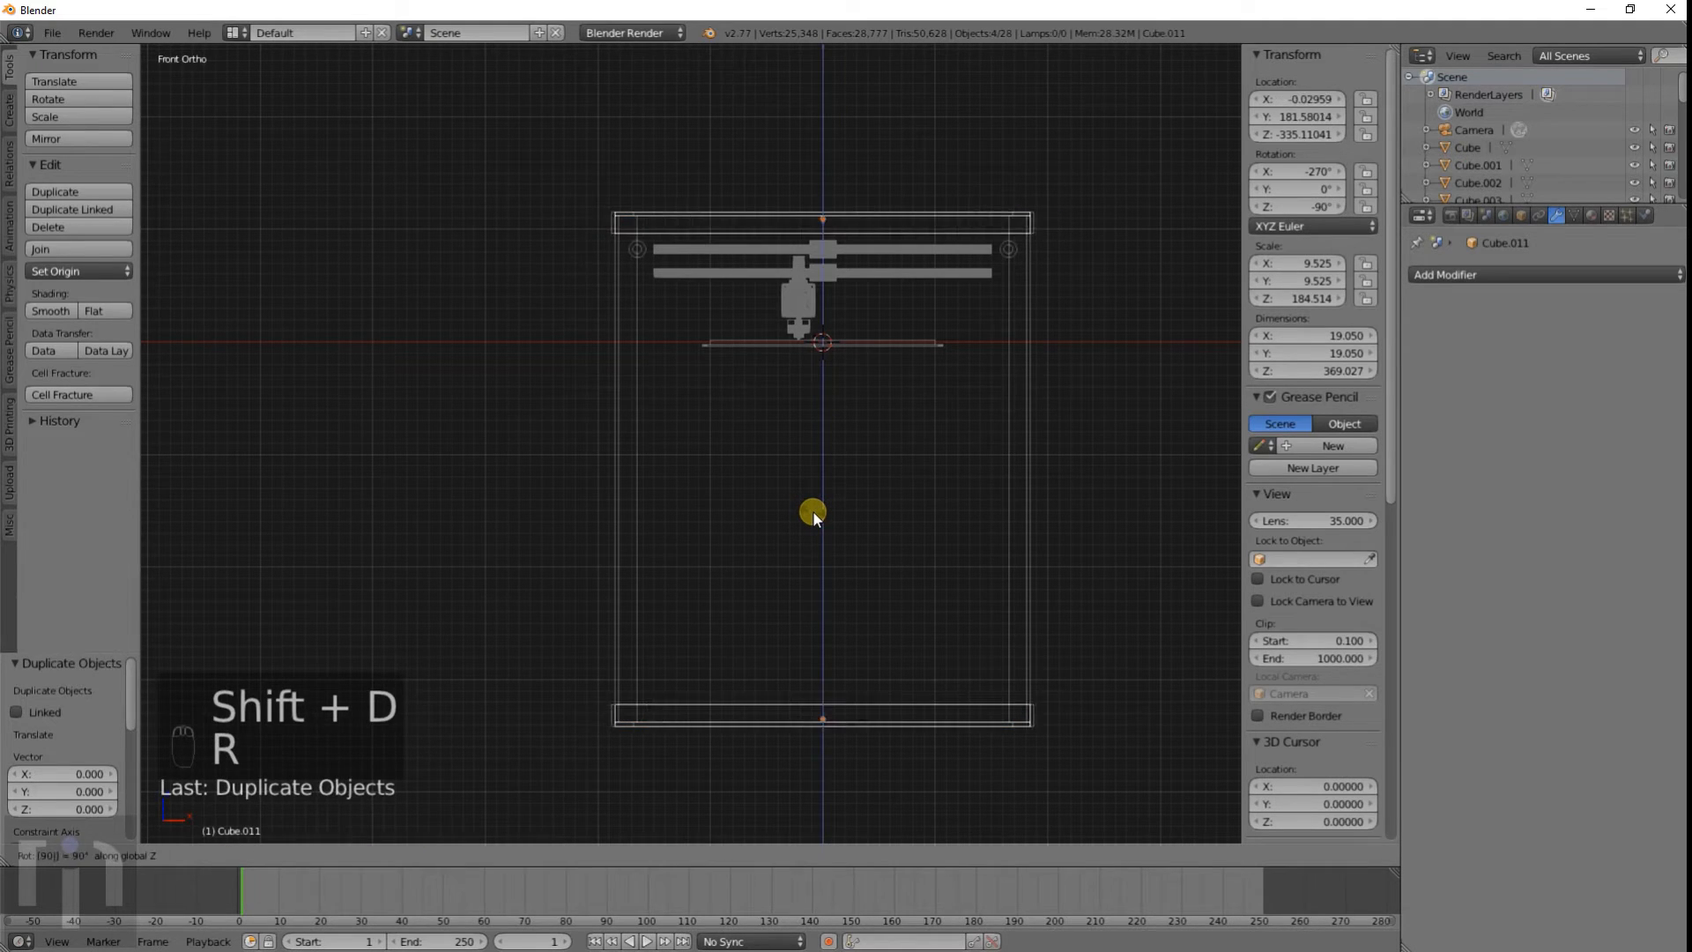
key("Return")
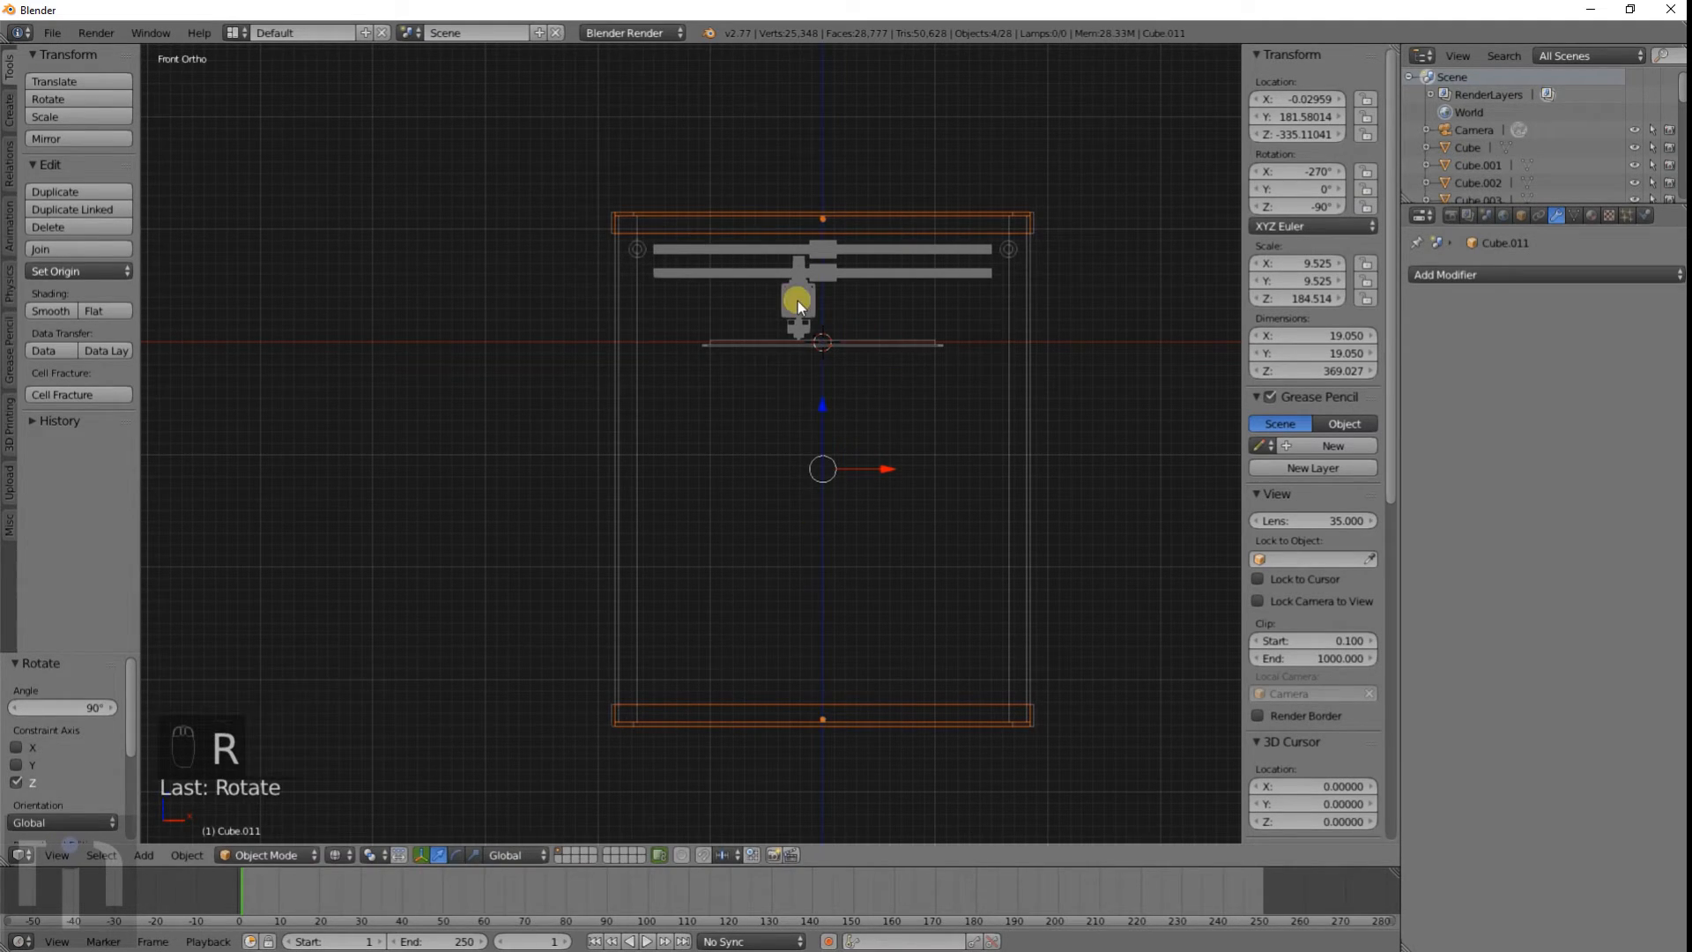
Step: Select only the two new top rails in right view and raise them along Z to about 112.42, onto the existing top rails
key("KP_3")
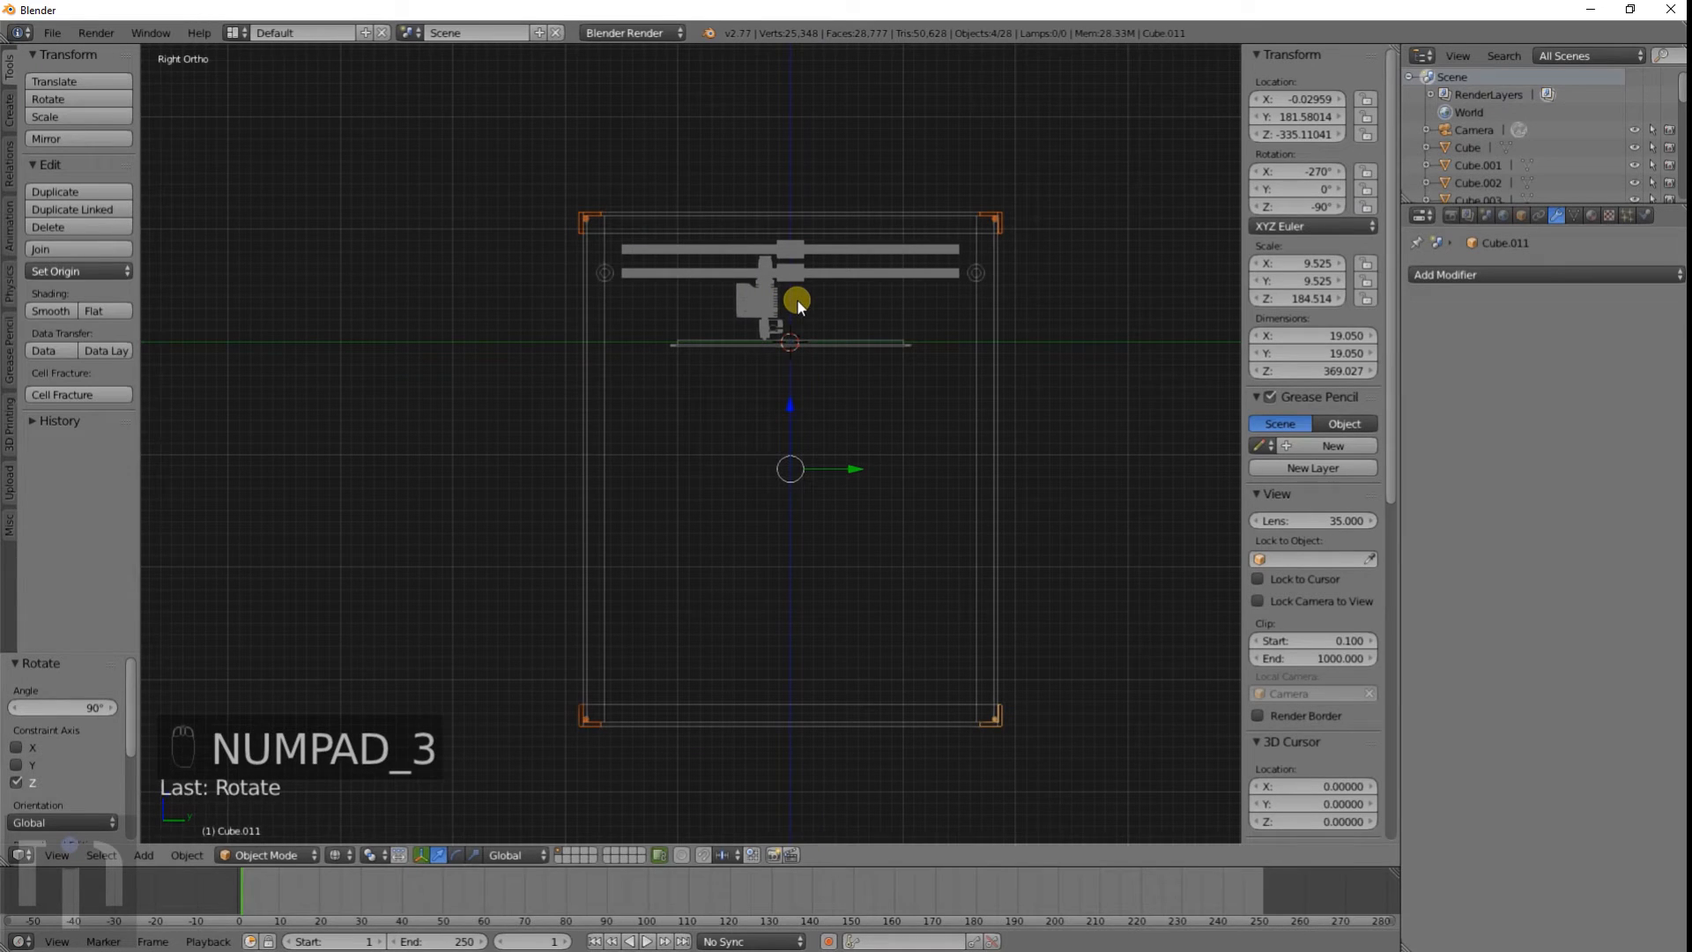
middle_click_drag(674, 280, 684, 291, "shift")
key("a")
key("a")
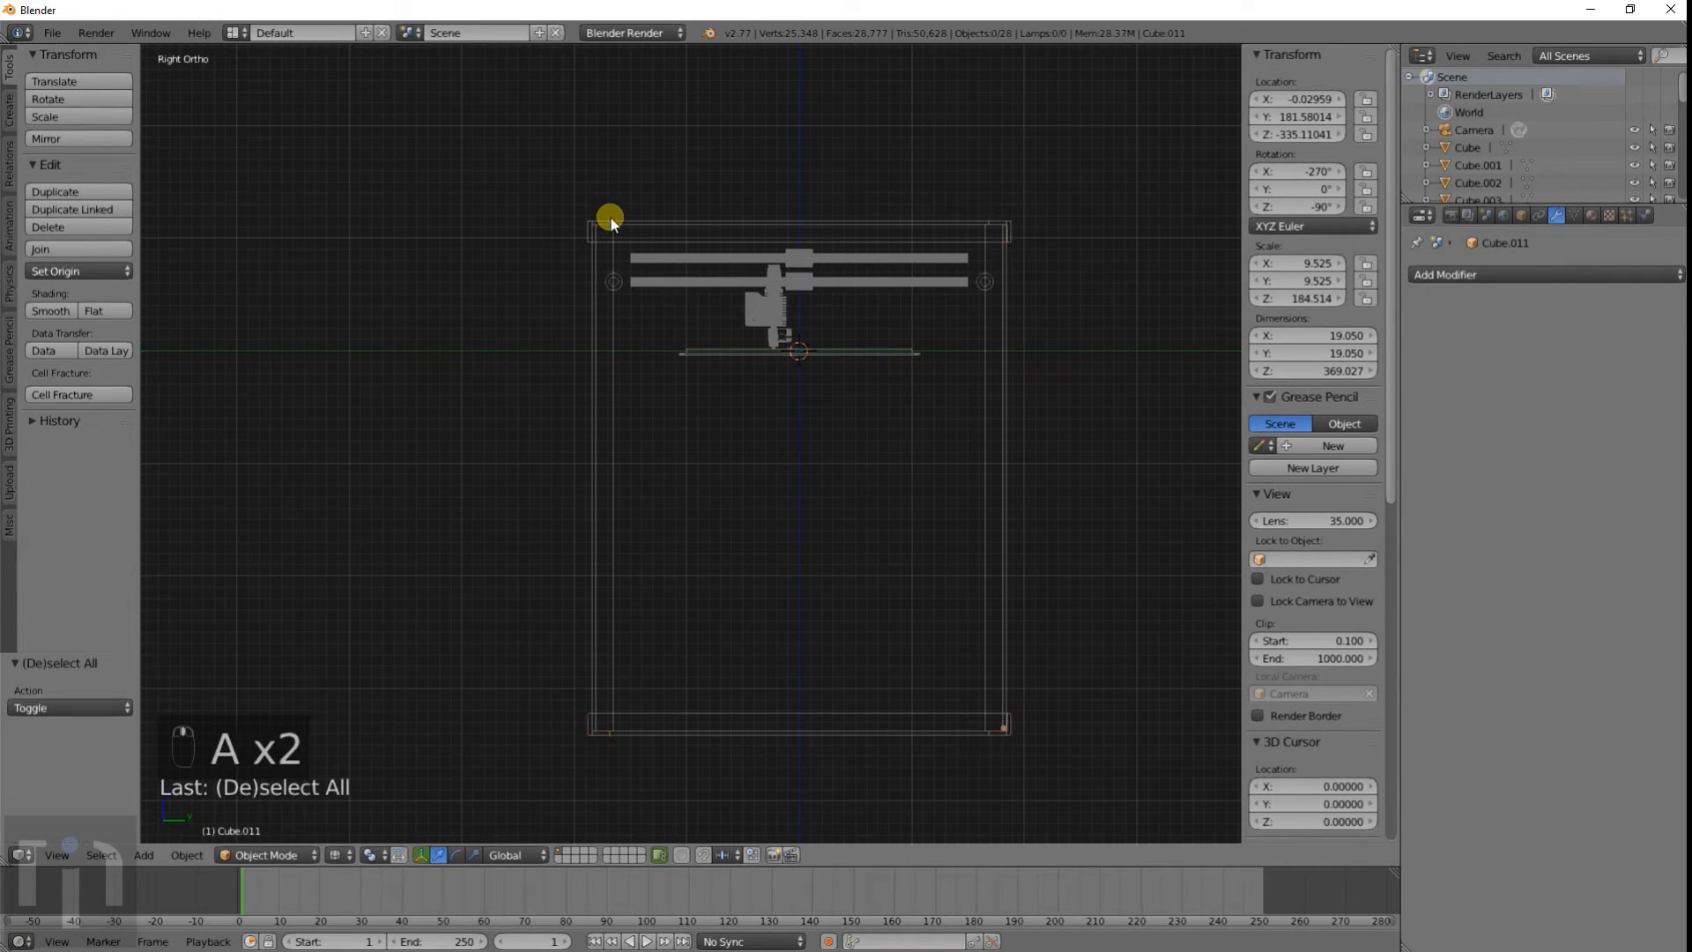
key("c")
right_click(594, 225)
right_click(592, 227)
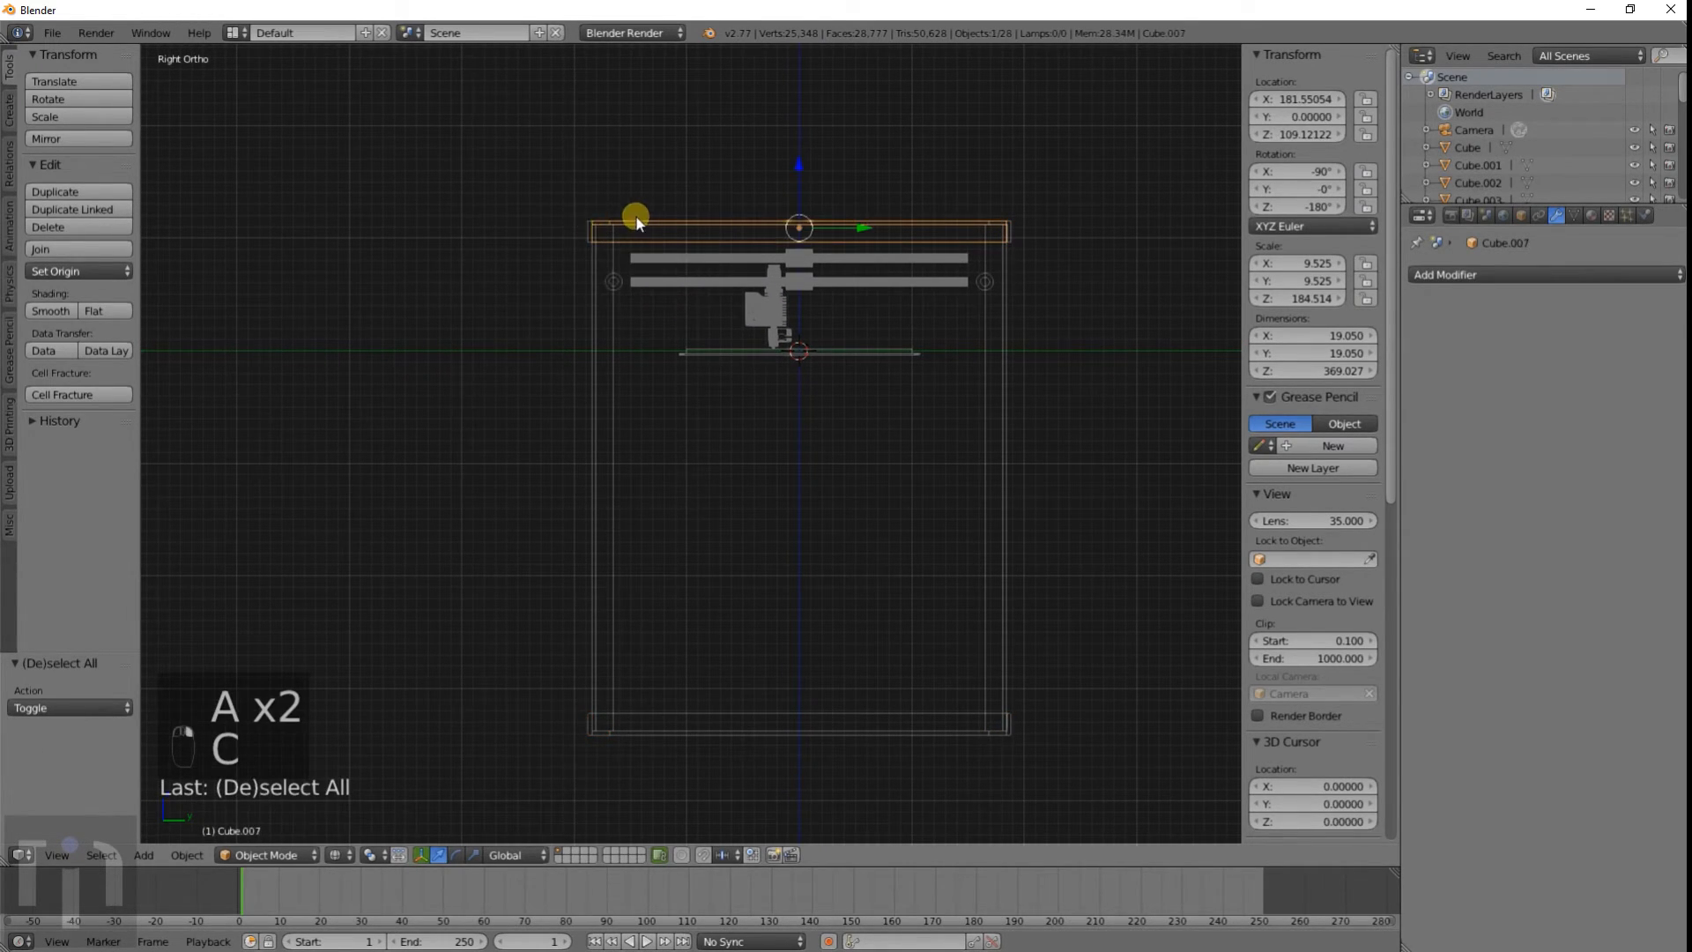
right_click(590, 226)
right_click(590, 228)
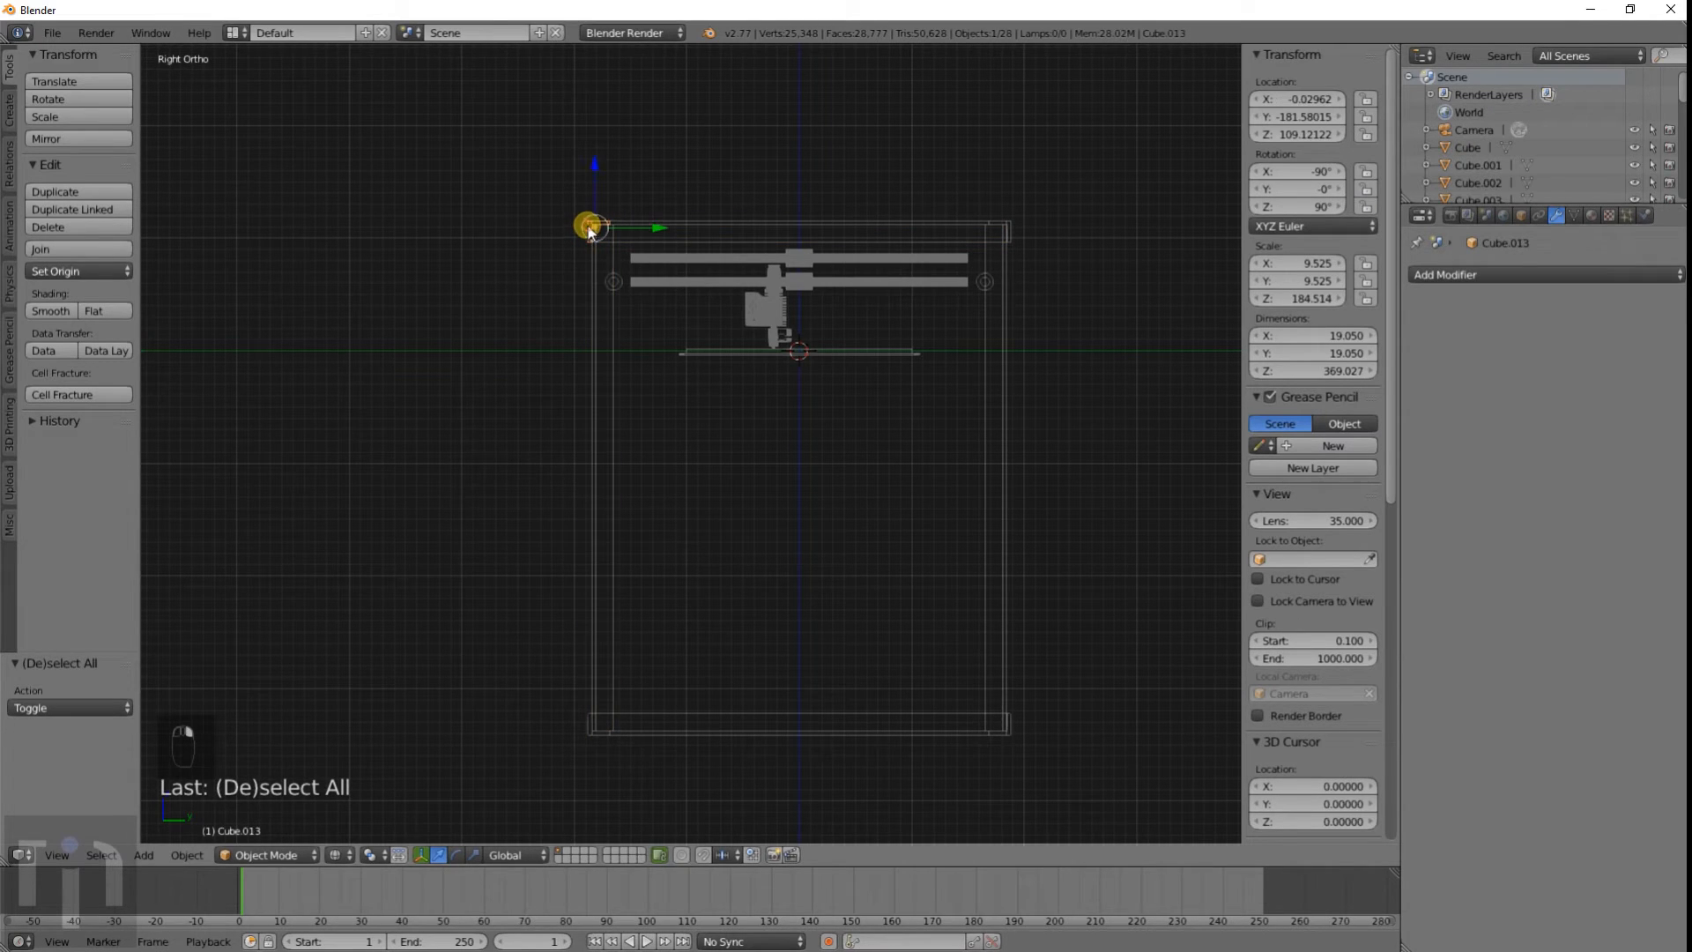
right_click(1015, 231, "shift")
scroll(737, 323, "up", 8)
middle_click_drag(890, 163, 671, 487, "shift")
scroll(684, 474, "up", 5)
middle_click_drag(651, 301, 698, 457, "shift")
key("g")
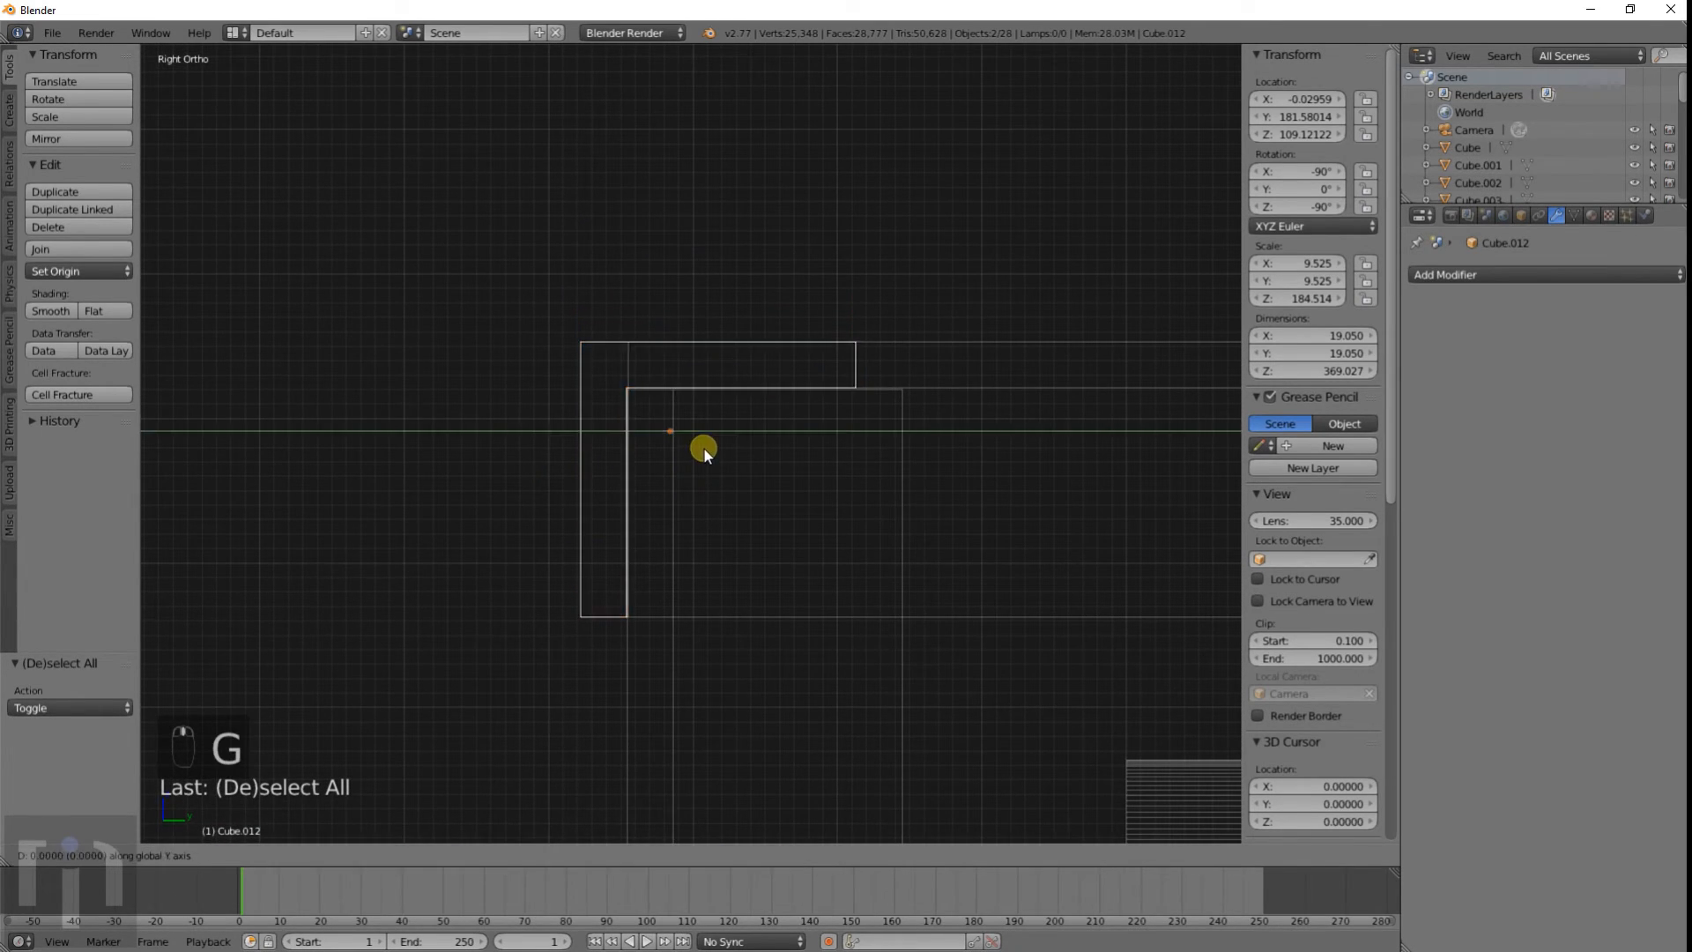
key("z")
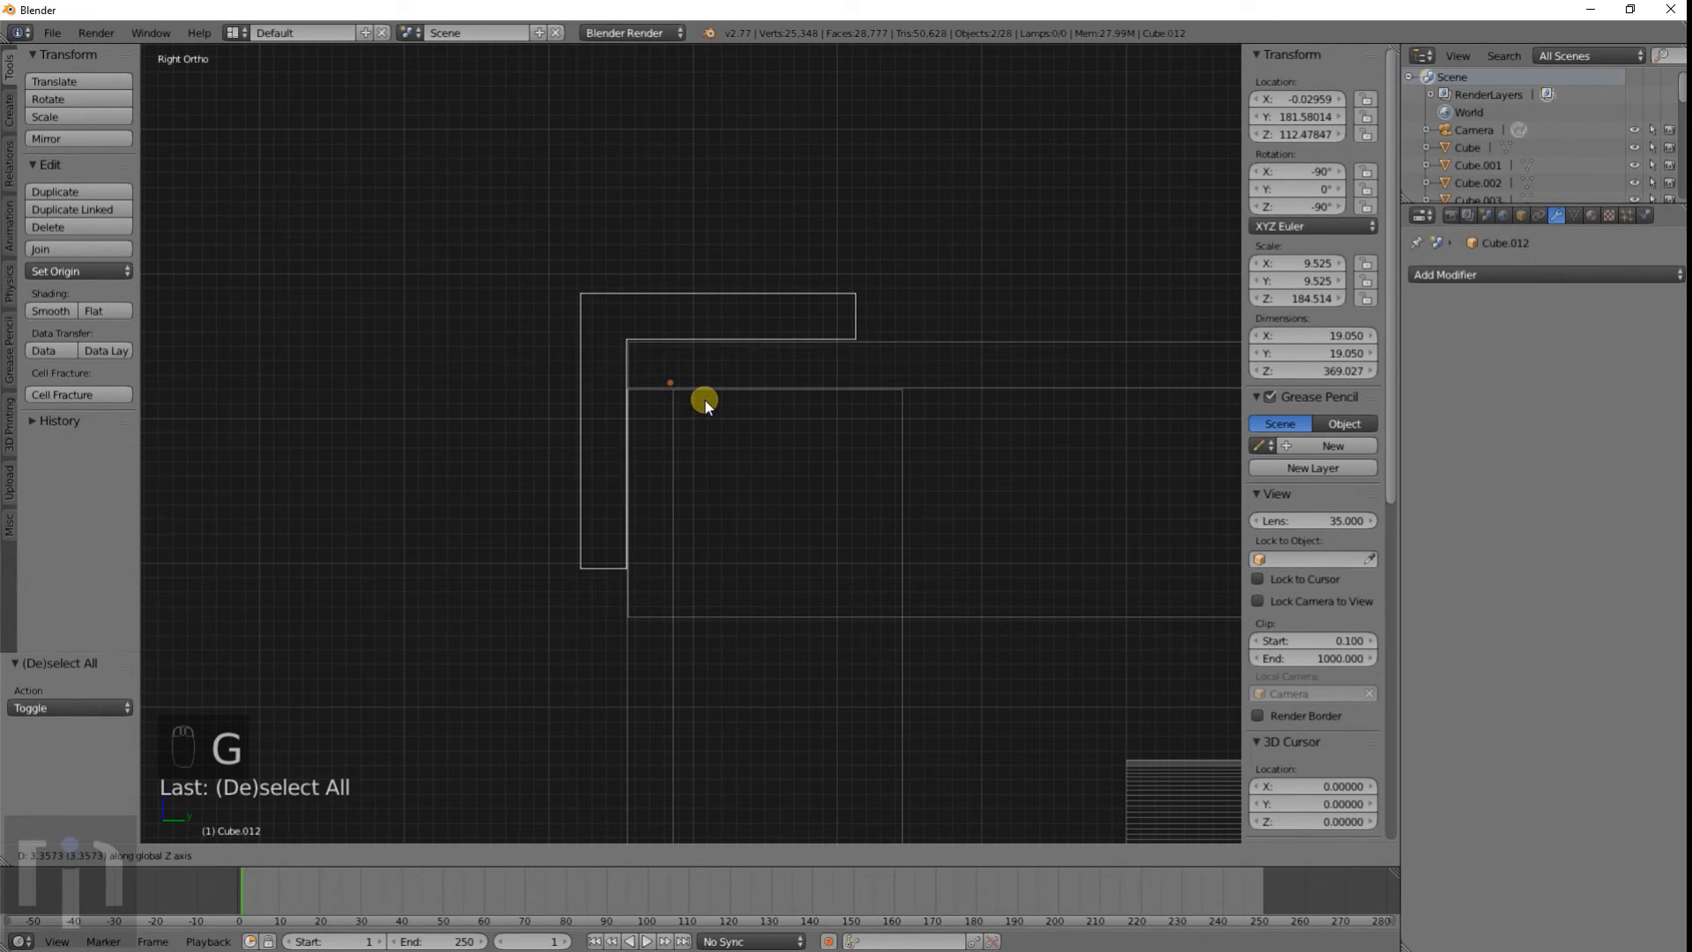
left_click(705, 399)
Step: Select only the two new bottom rails and lower them along Z to about -338.37, beneath the existing bottom rails
scroll(908, 615, "down", 8)
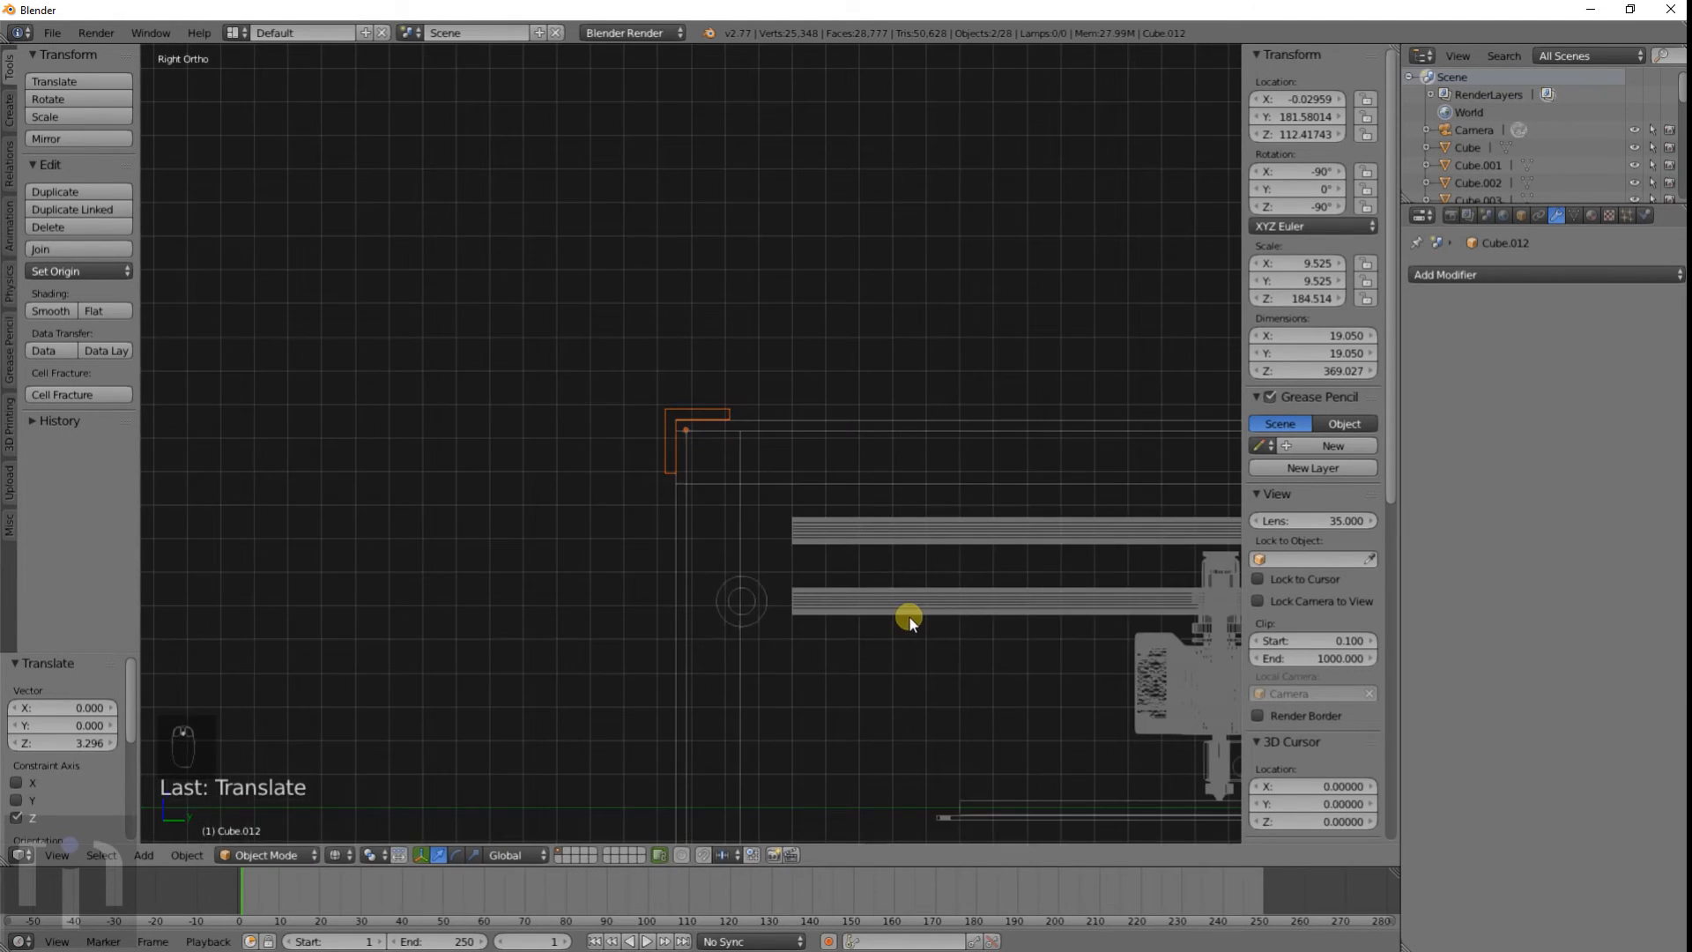
scroll(738, 472, "up", 4)
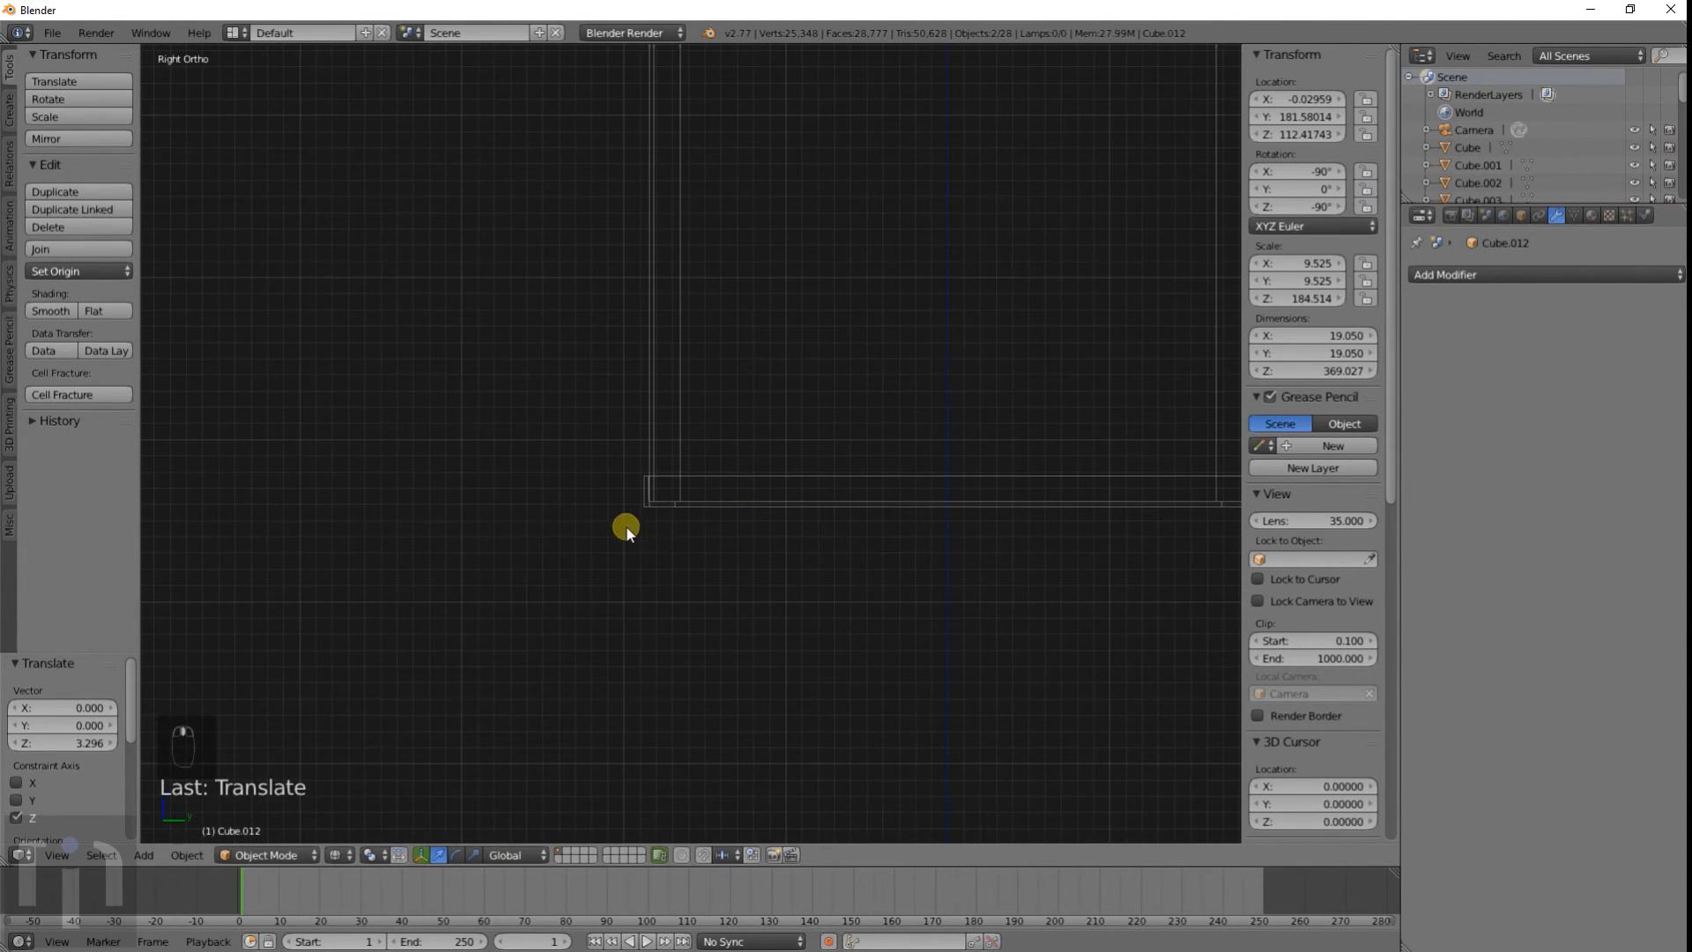
middle_click_drag(1061, 529, 892, 509, "shift")
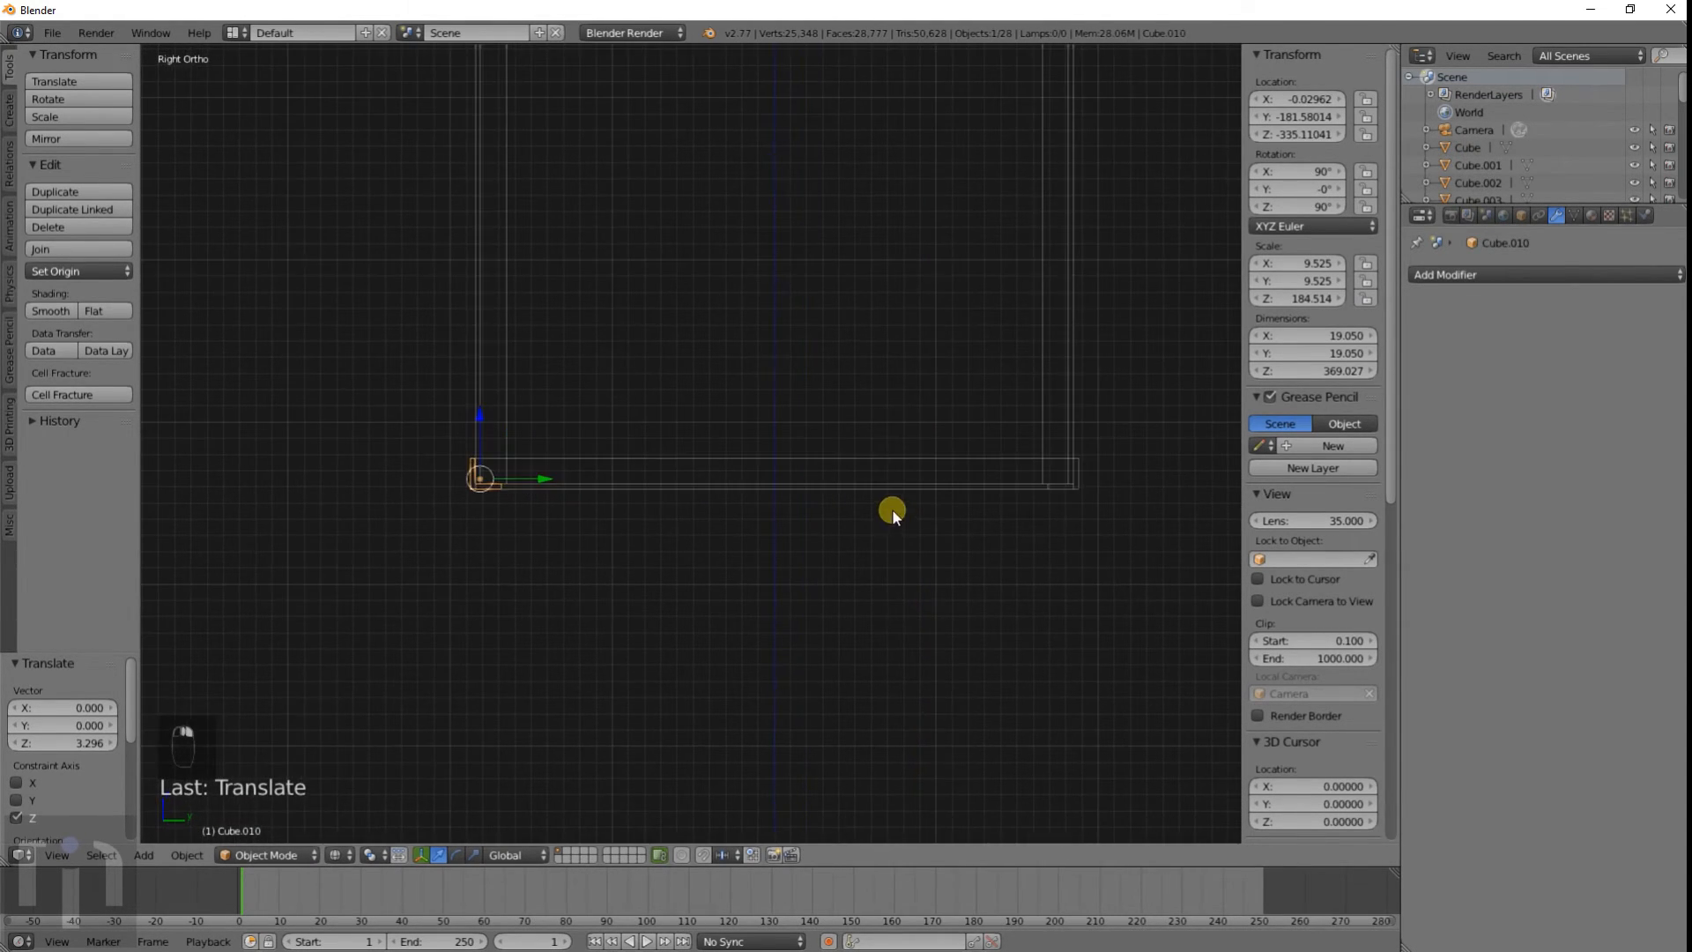
right_click(1076, 485)
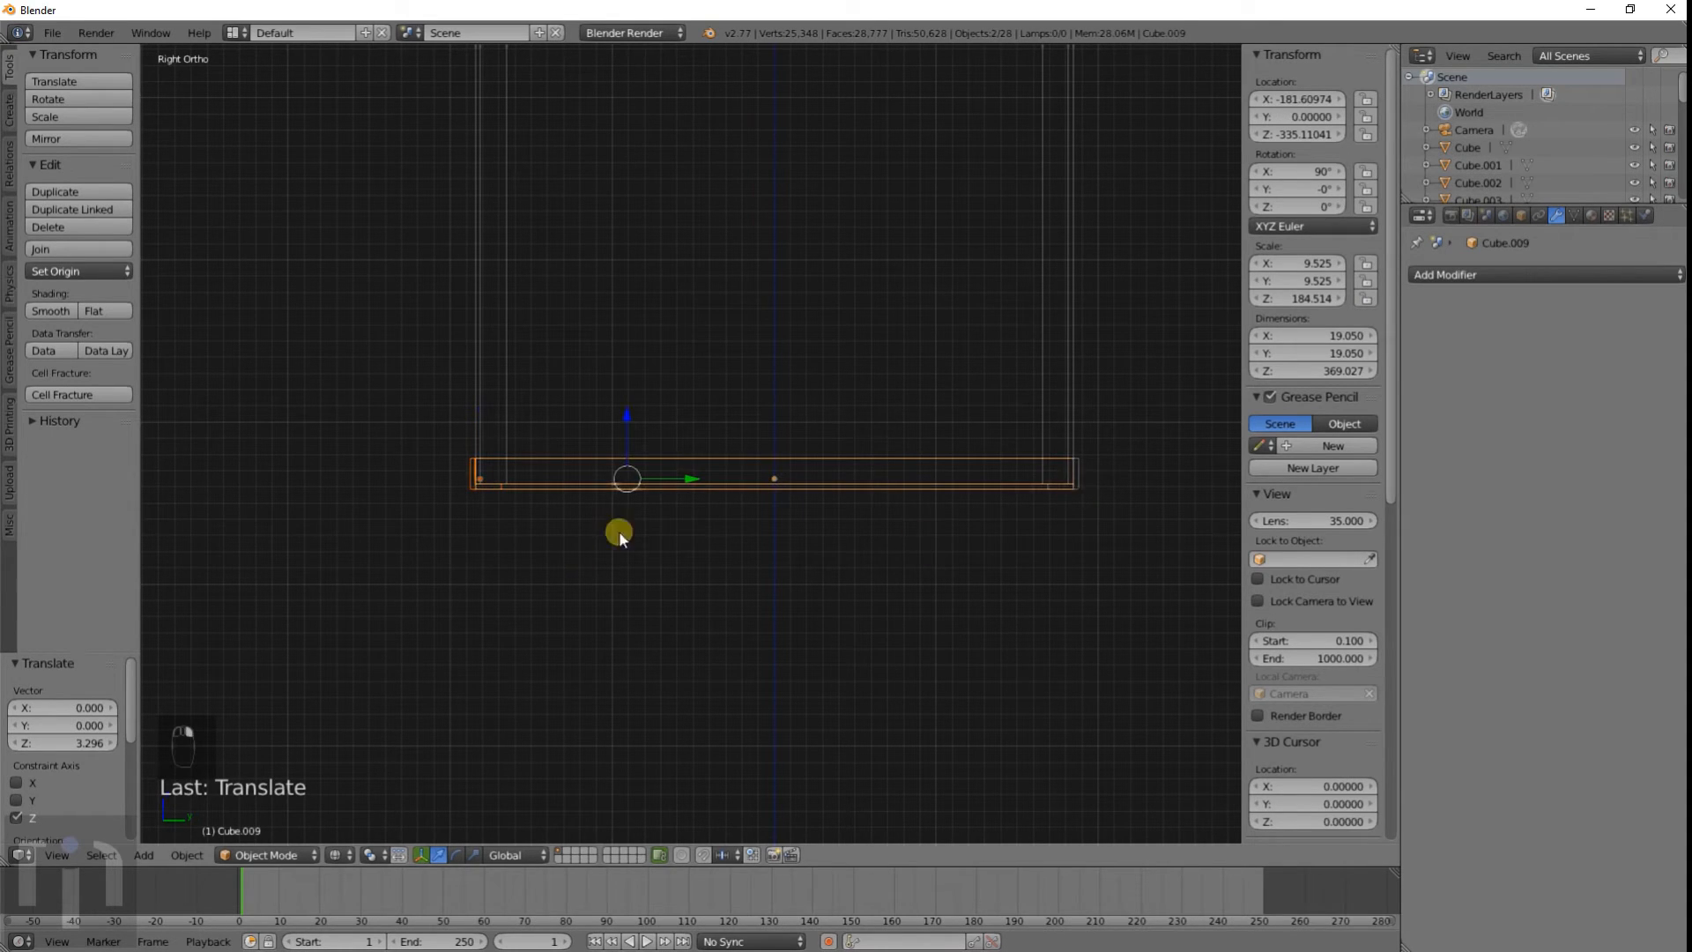
right_click(1077, 469)
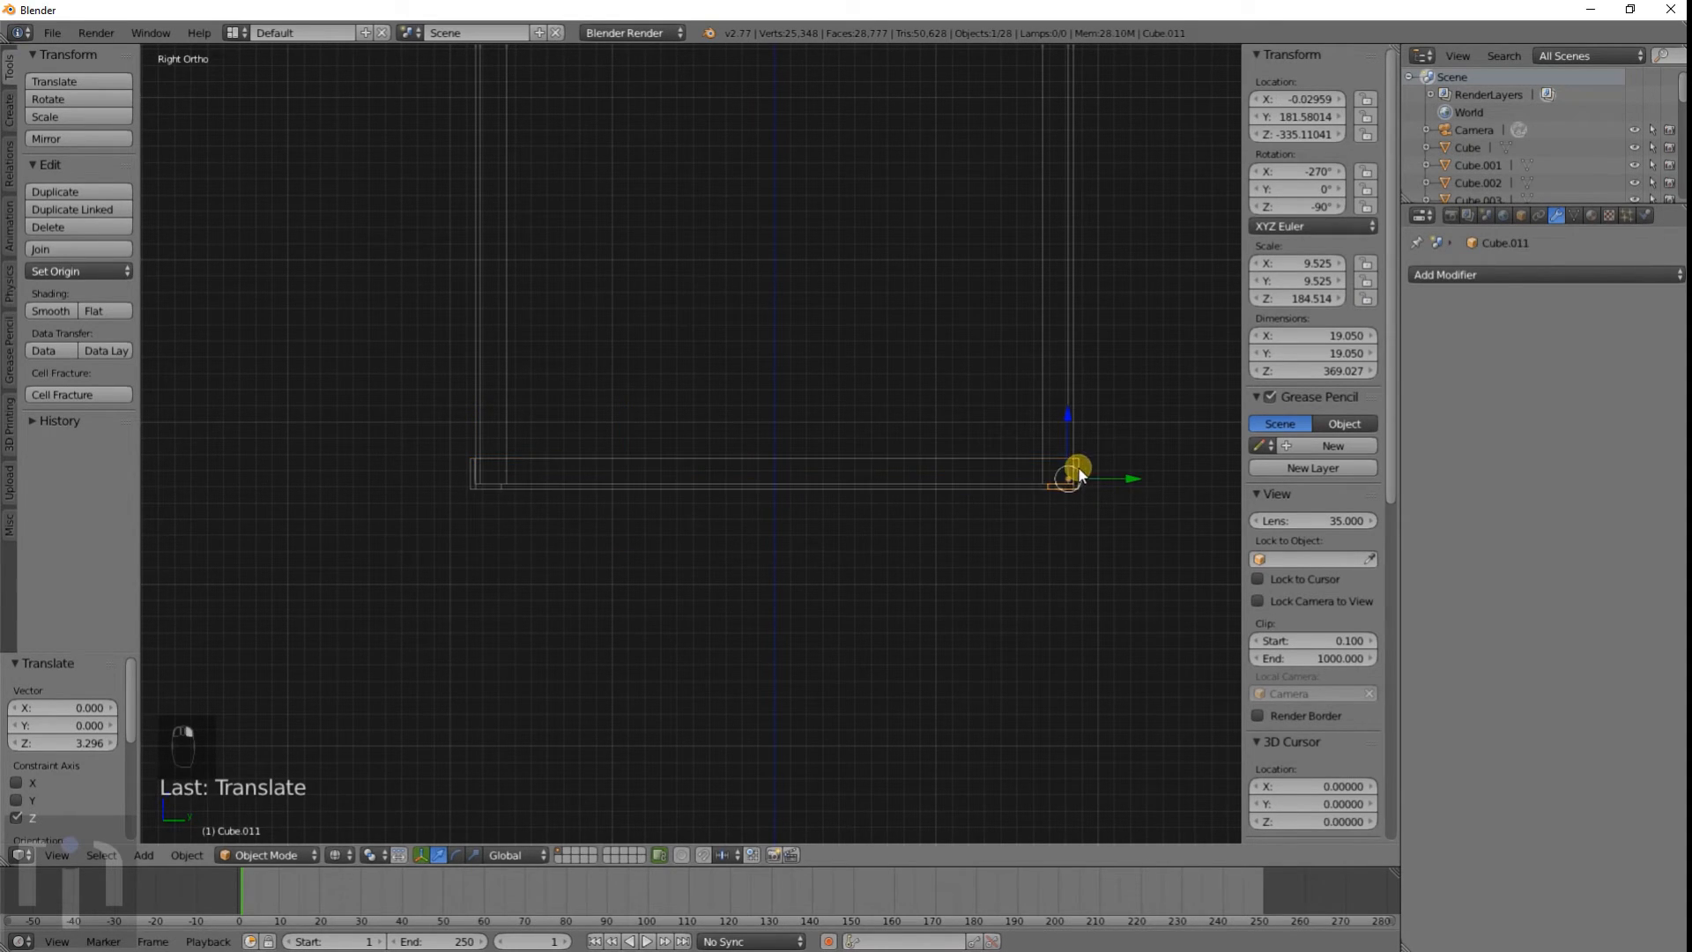
right_click(474, 487, "shift")
middle_click_drag(469, 480, 718, 484, "shift")
scroll(525, 495, "up", 5)
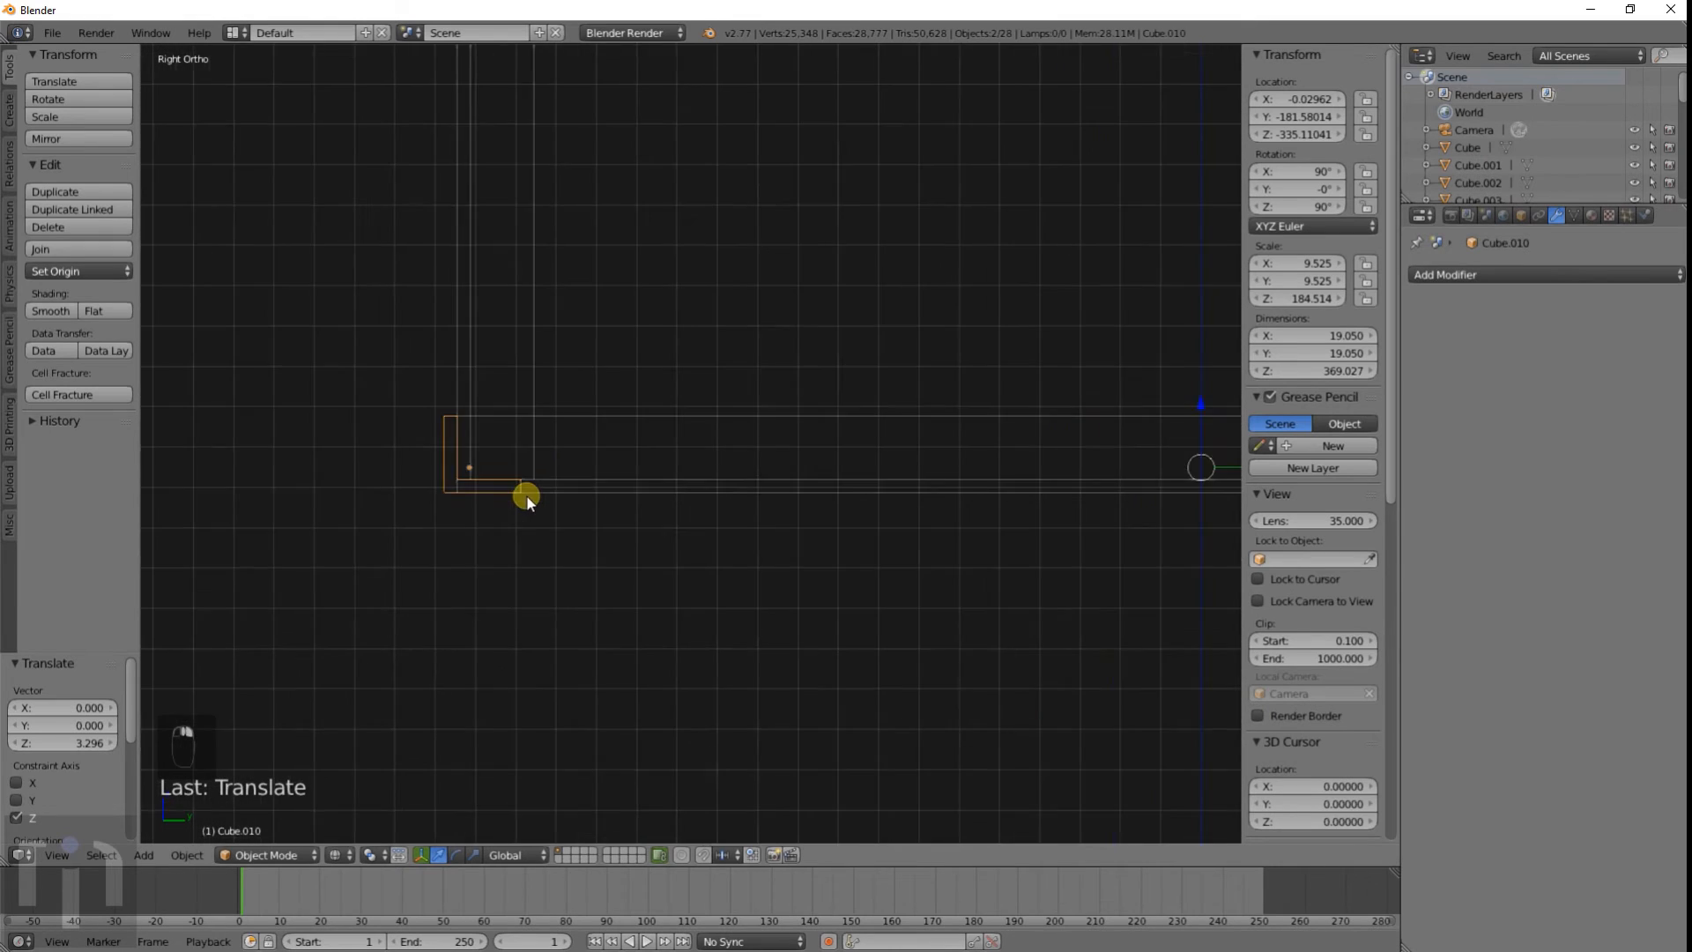
middle_click_drag(448, 520, 941, 491, "shift")
scroll(872, 495, "up", 4)
key("g")
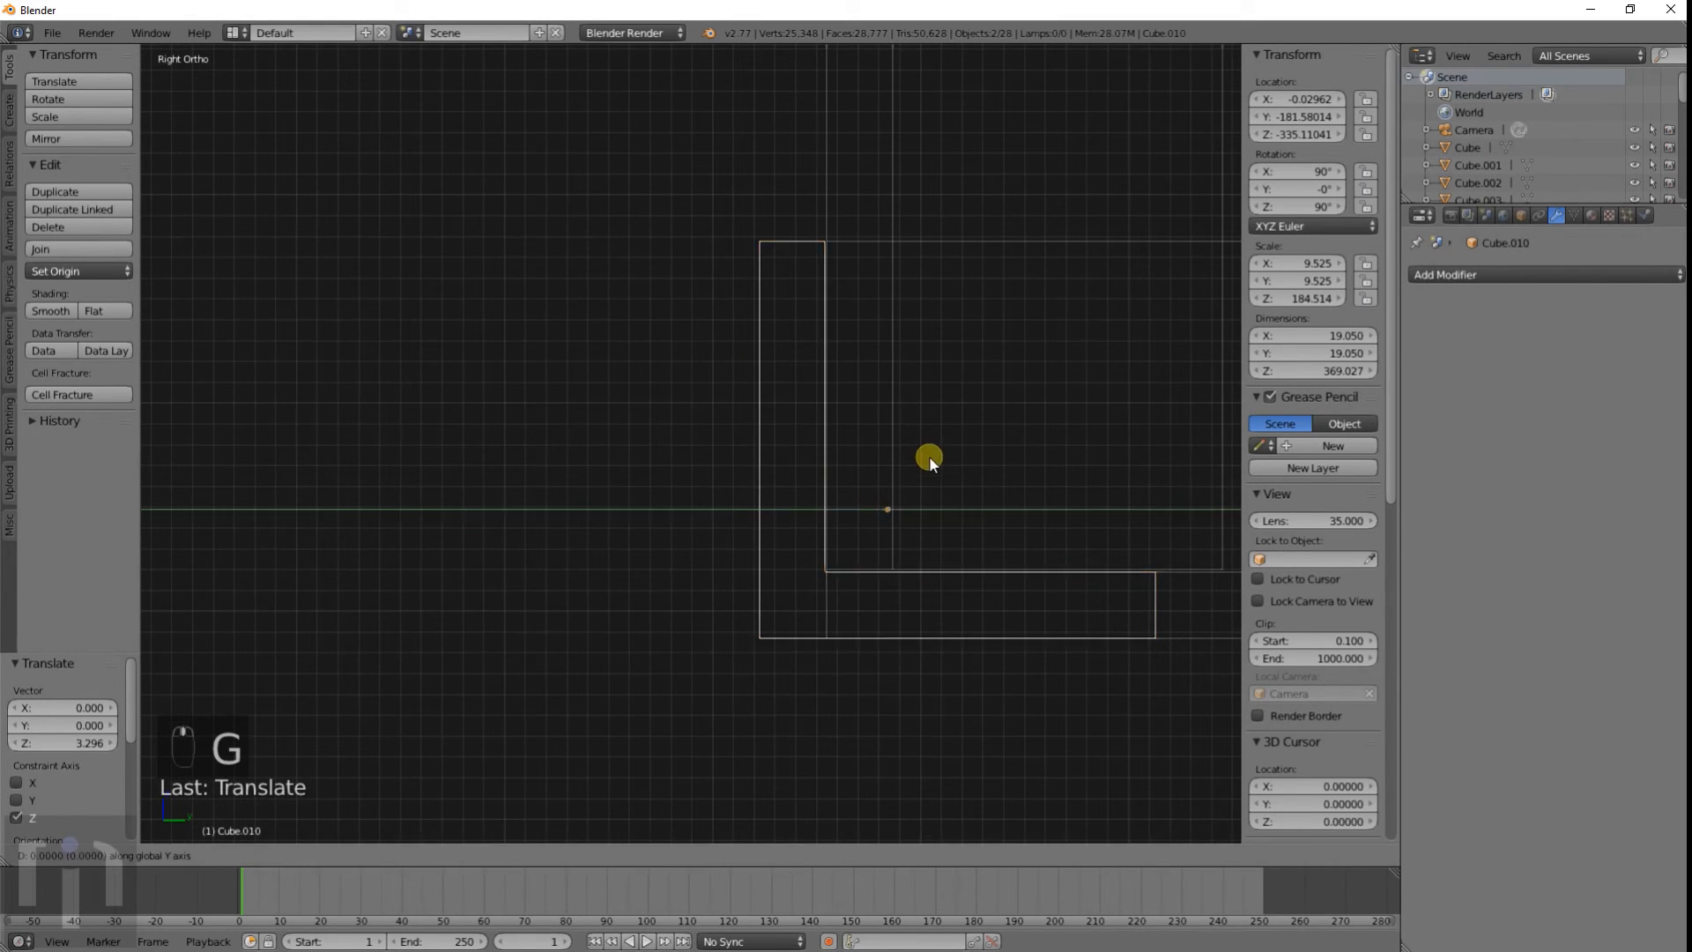
key("z")
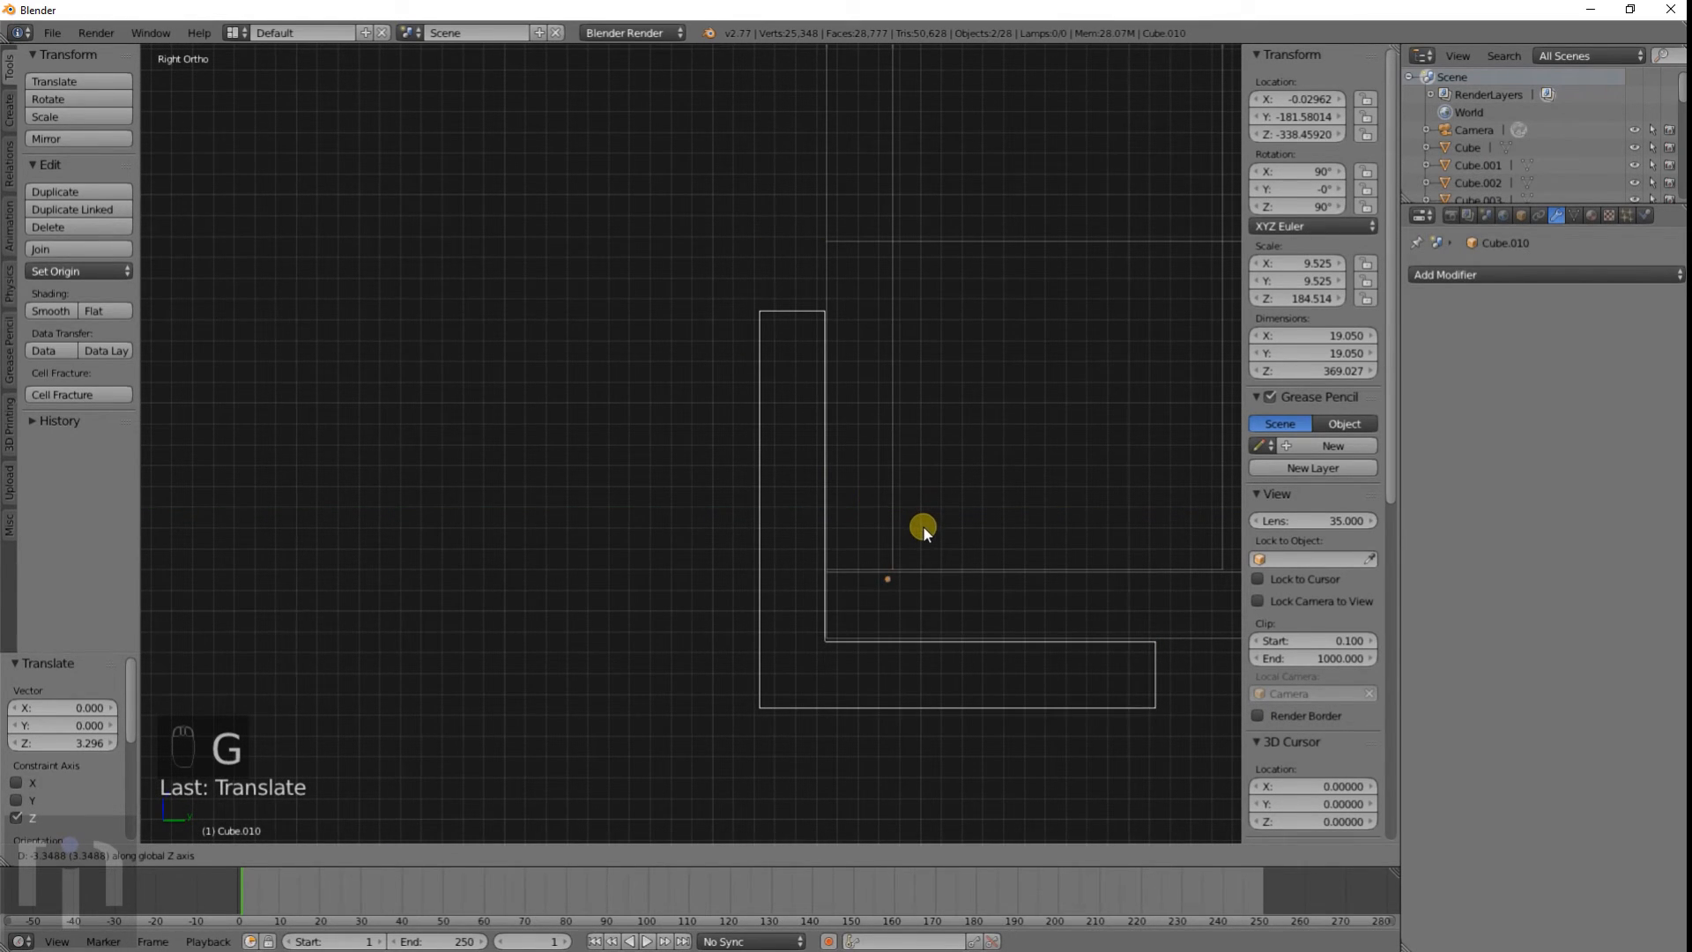
left_click(923, 526)
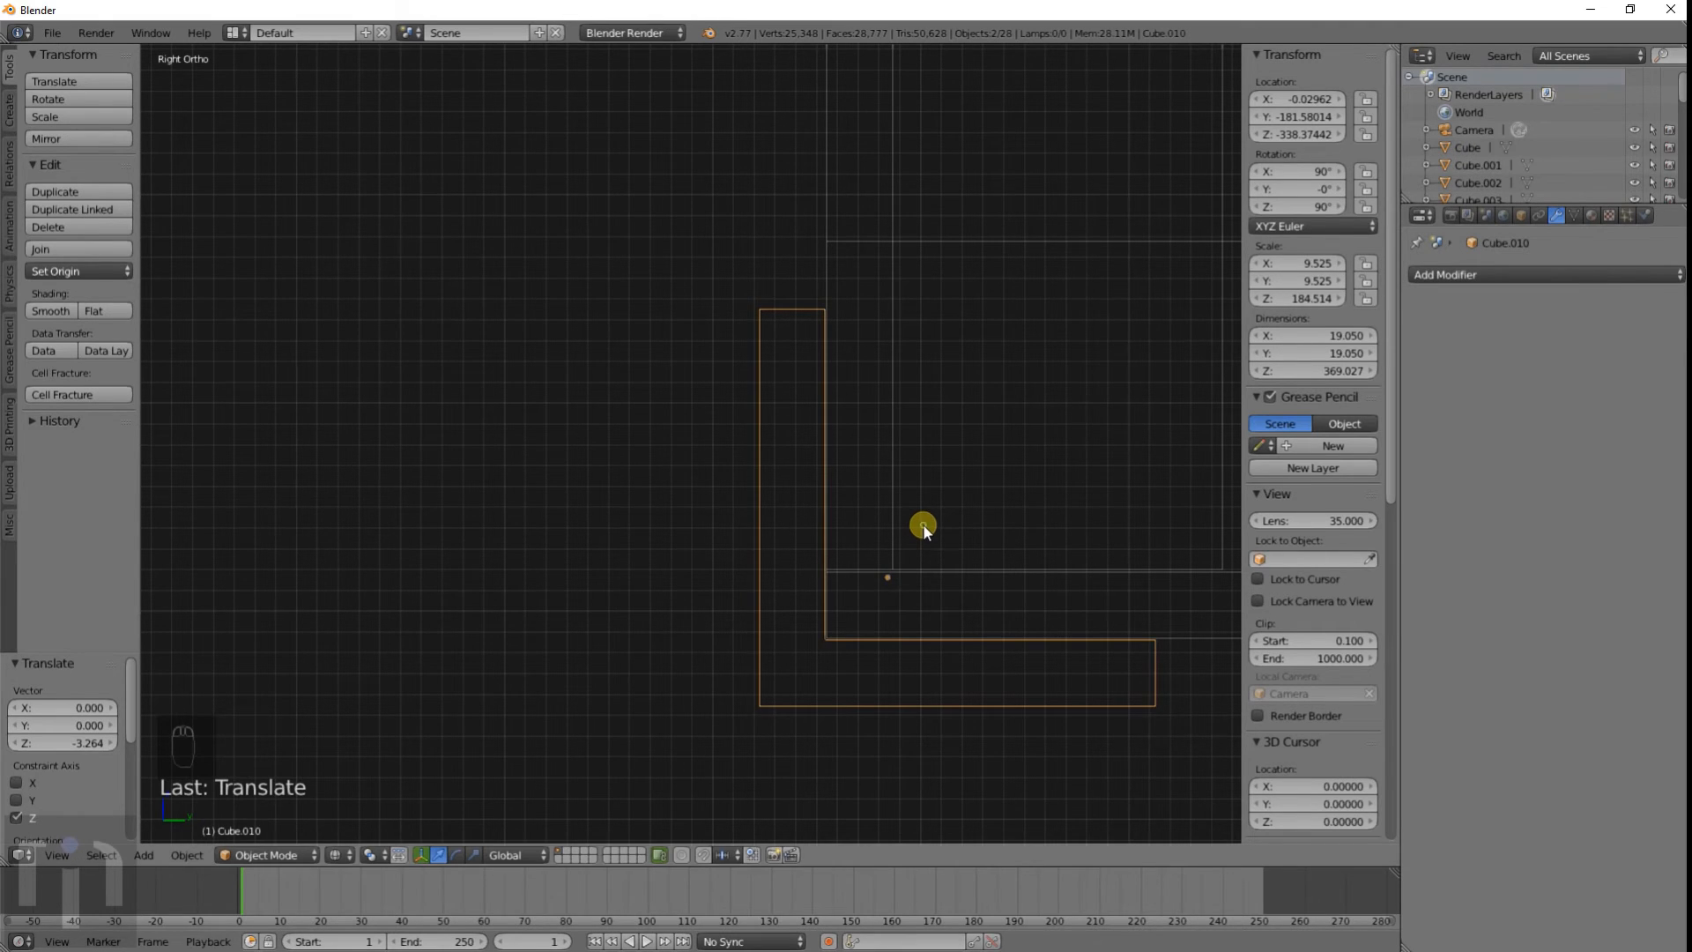
scroll(922, 502, "down", 4)
scroll(923, 483, "down", 2)
Step: Switch to solid shading and raise the view's clip end distance to about 7764.5 so the whole frame is drawn
key("z")
mouse_move(922, 476)
middle_mouse_down()
mouse_move(974, 453)
mouse_move(823, 536)
mouse_move(811, 502)
mouse_move(857, 505)
middle_mouse_up()
scroll(892, 493, "down", 5)
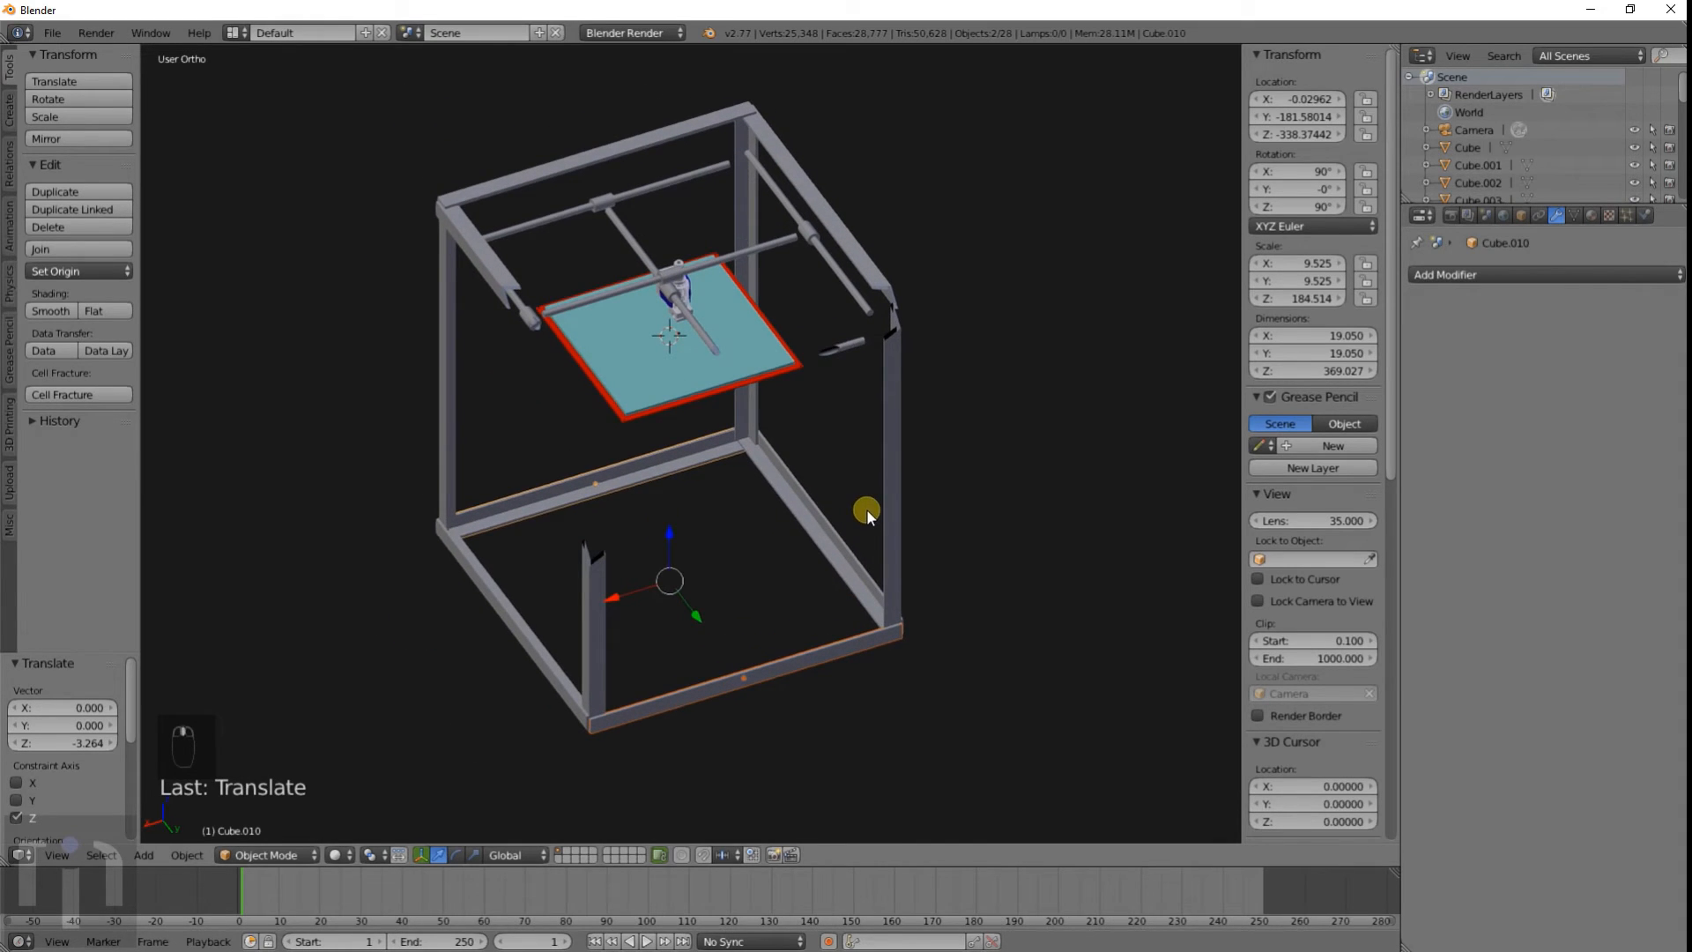
left_click(1291, 444)
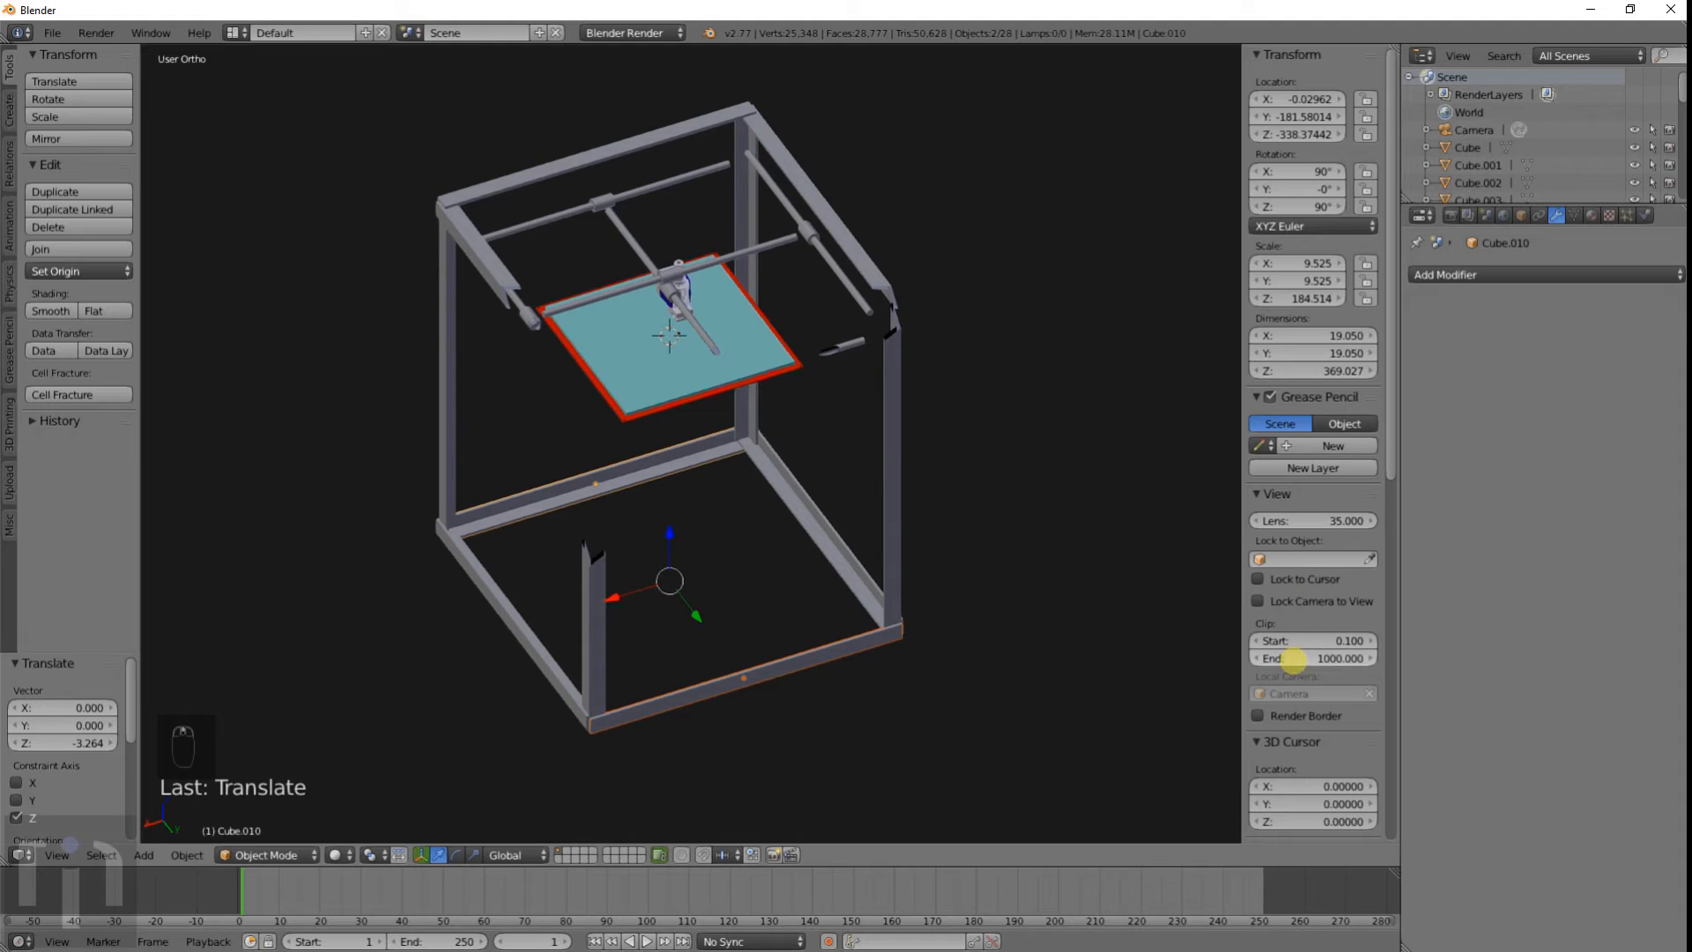
left_click_drag(1284, 664, 1622, 776)
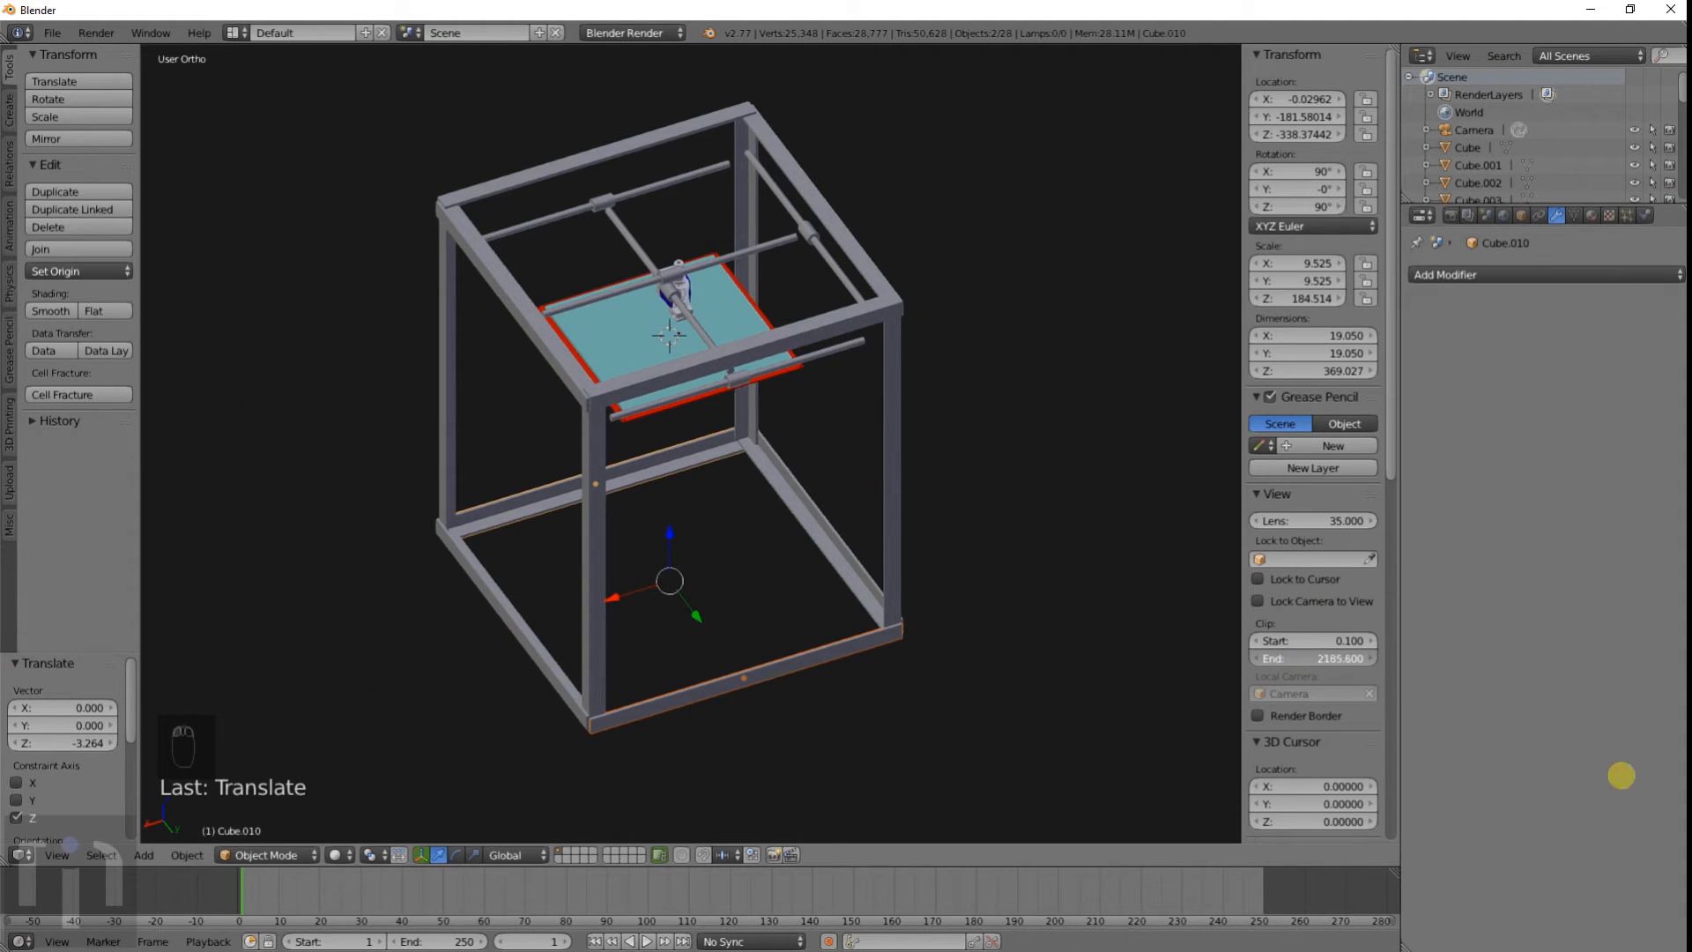
left_click_drag(1485, 534, 890, 366)
left_click_drag(1157, 908, 241, 886)
left_click_drag(563, 306, 227, 441)
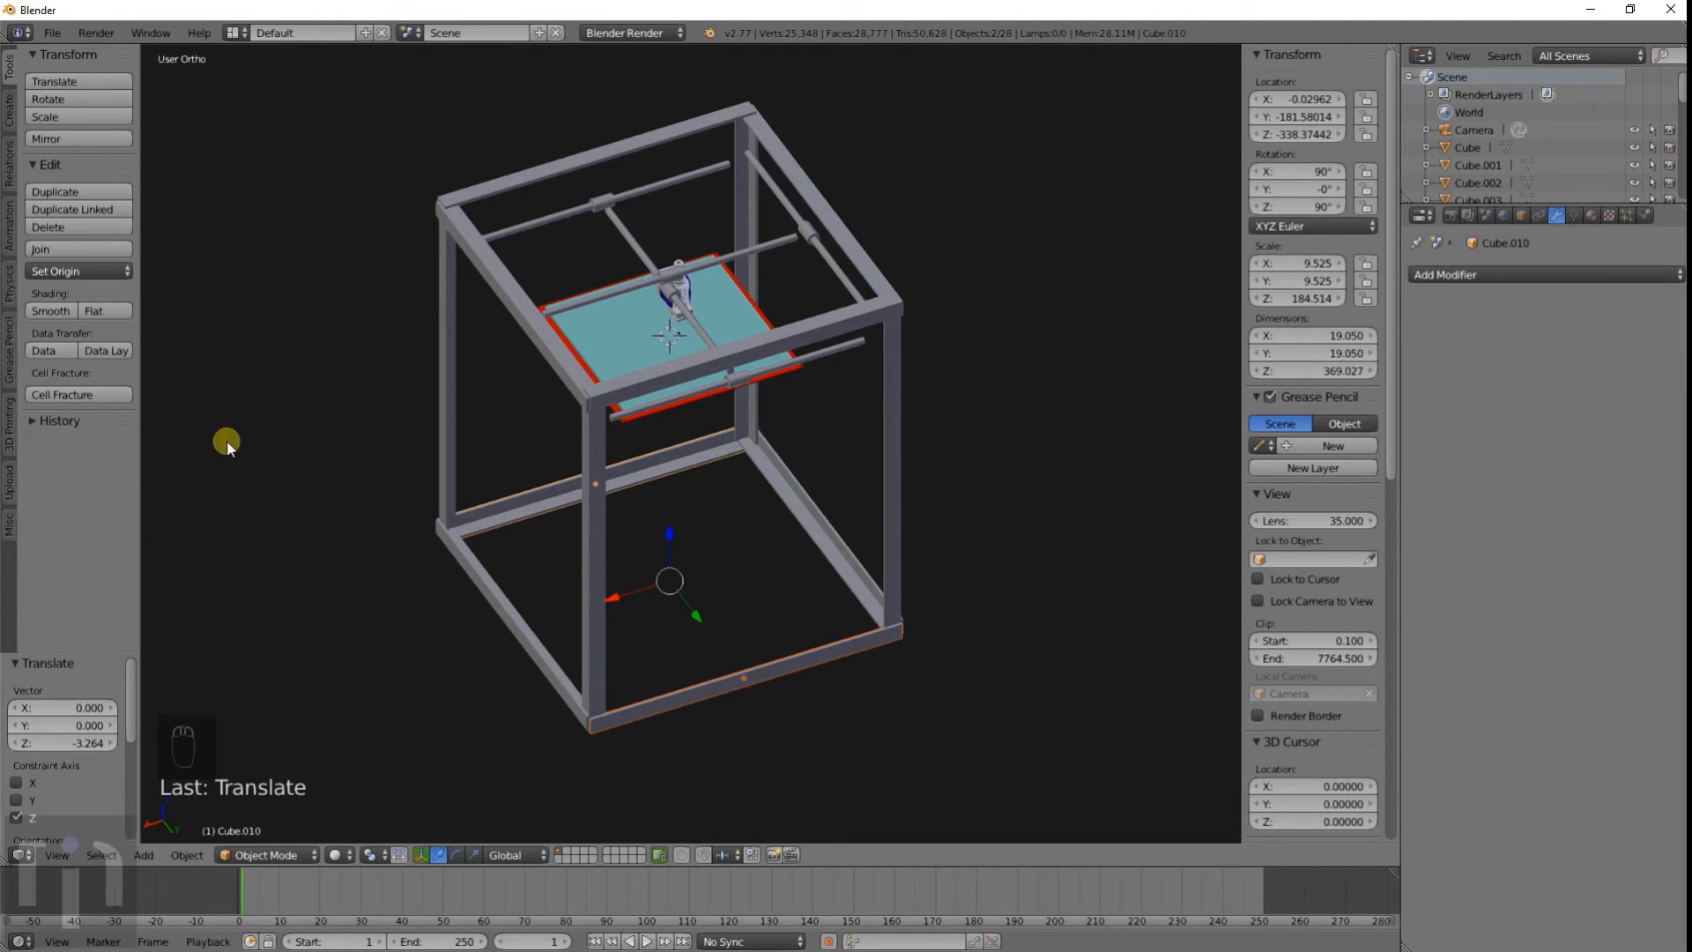
Step: Examine the whole frame up close, from a distance and from the front, including the gantry and bottom rails
scroll(755, 352, "up", 6)
scroll(974, 567, "down", 6)
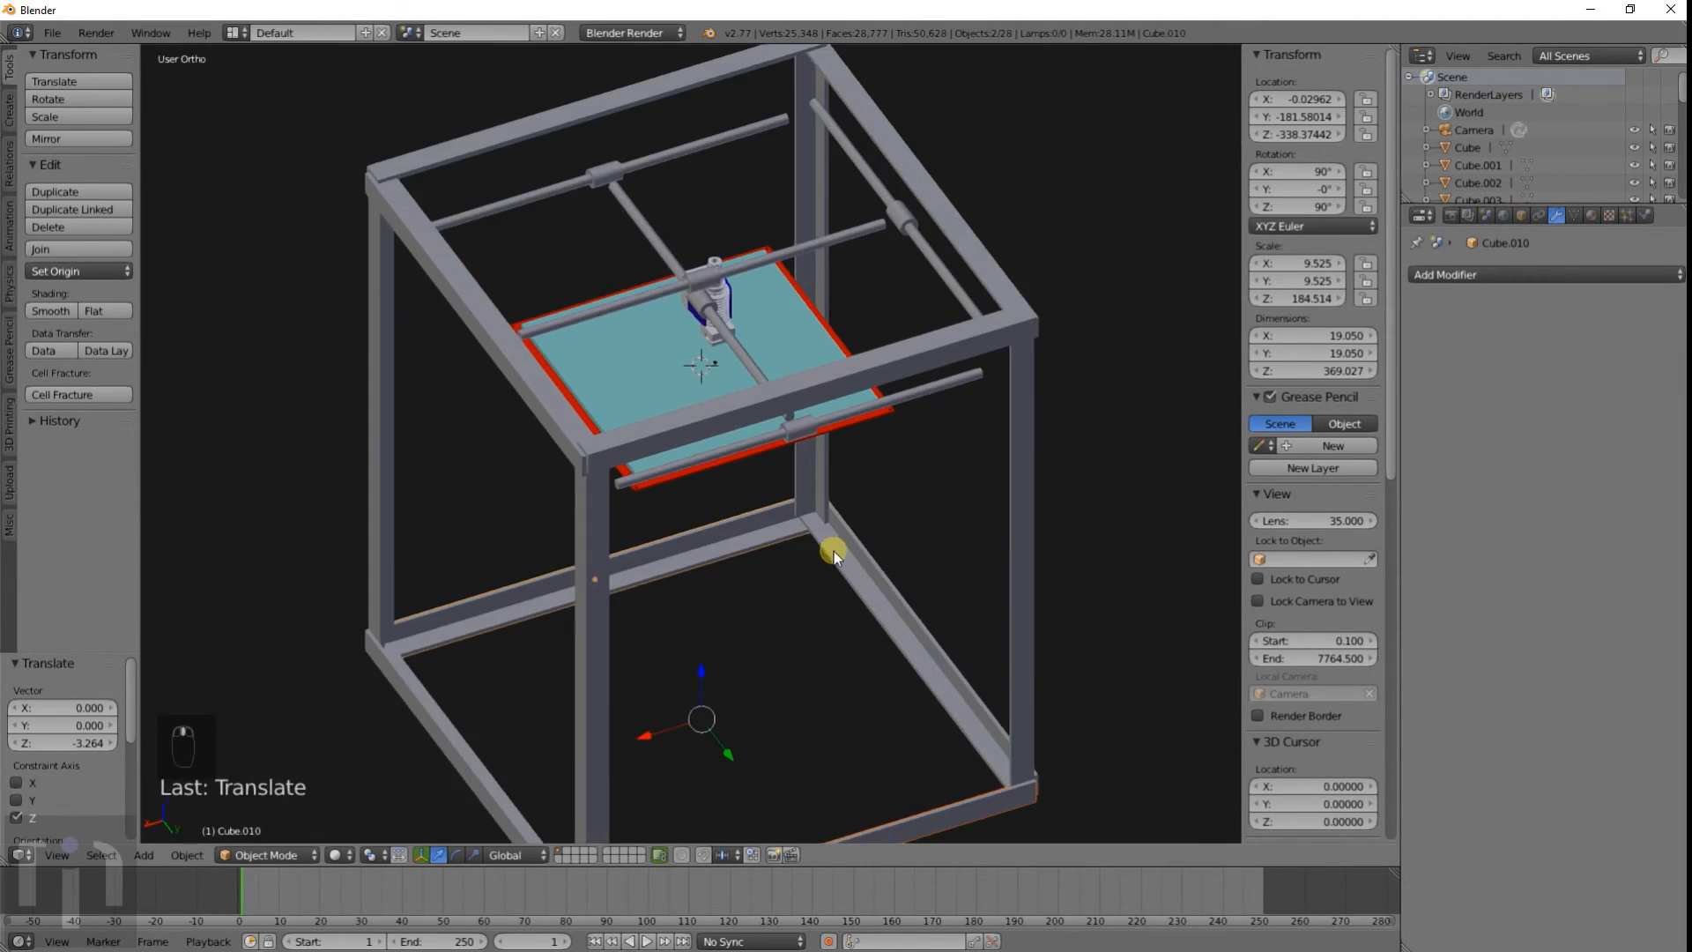
scroll(744, 552, "up", 3)
scroll(804, 553, "down", 10)
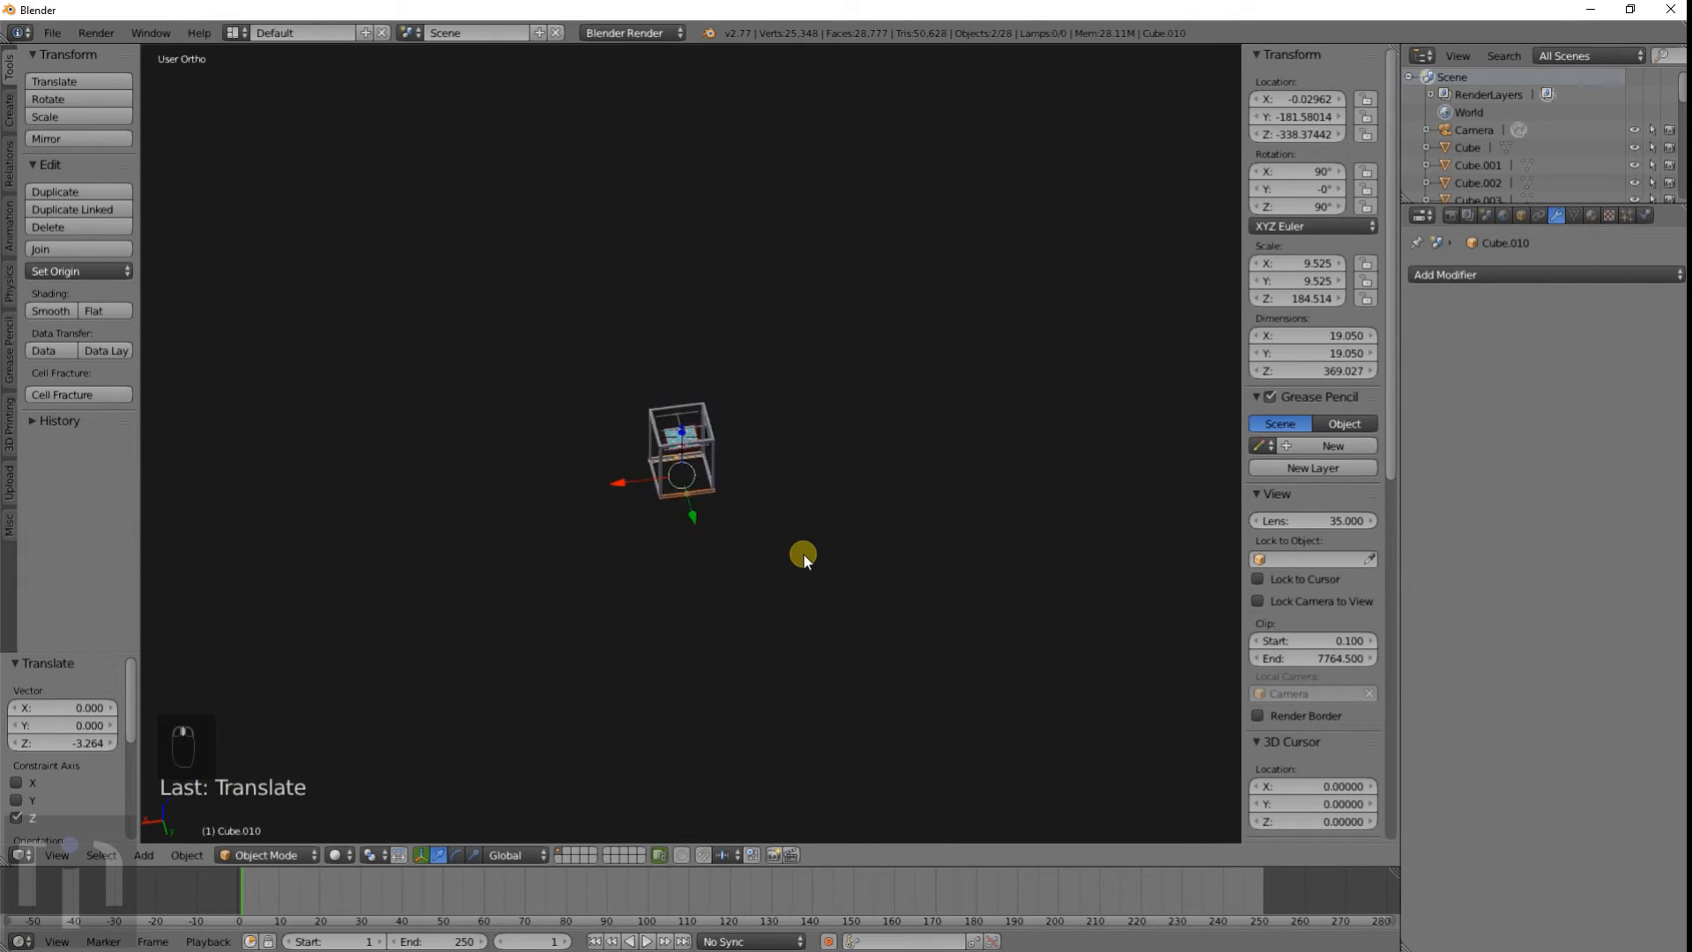
scroll(802, 553, "up", 10)
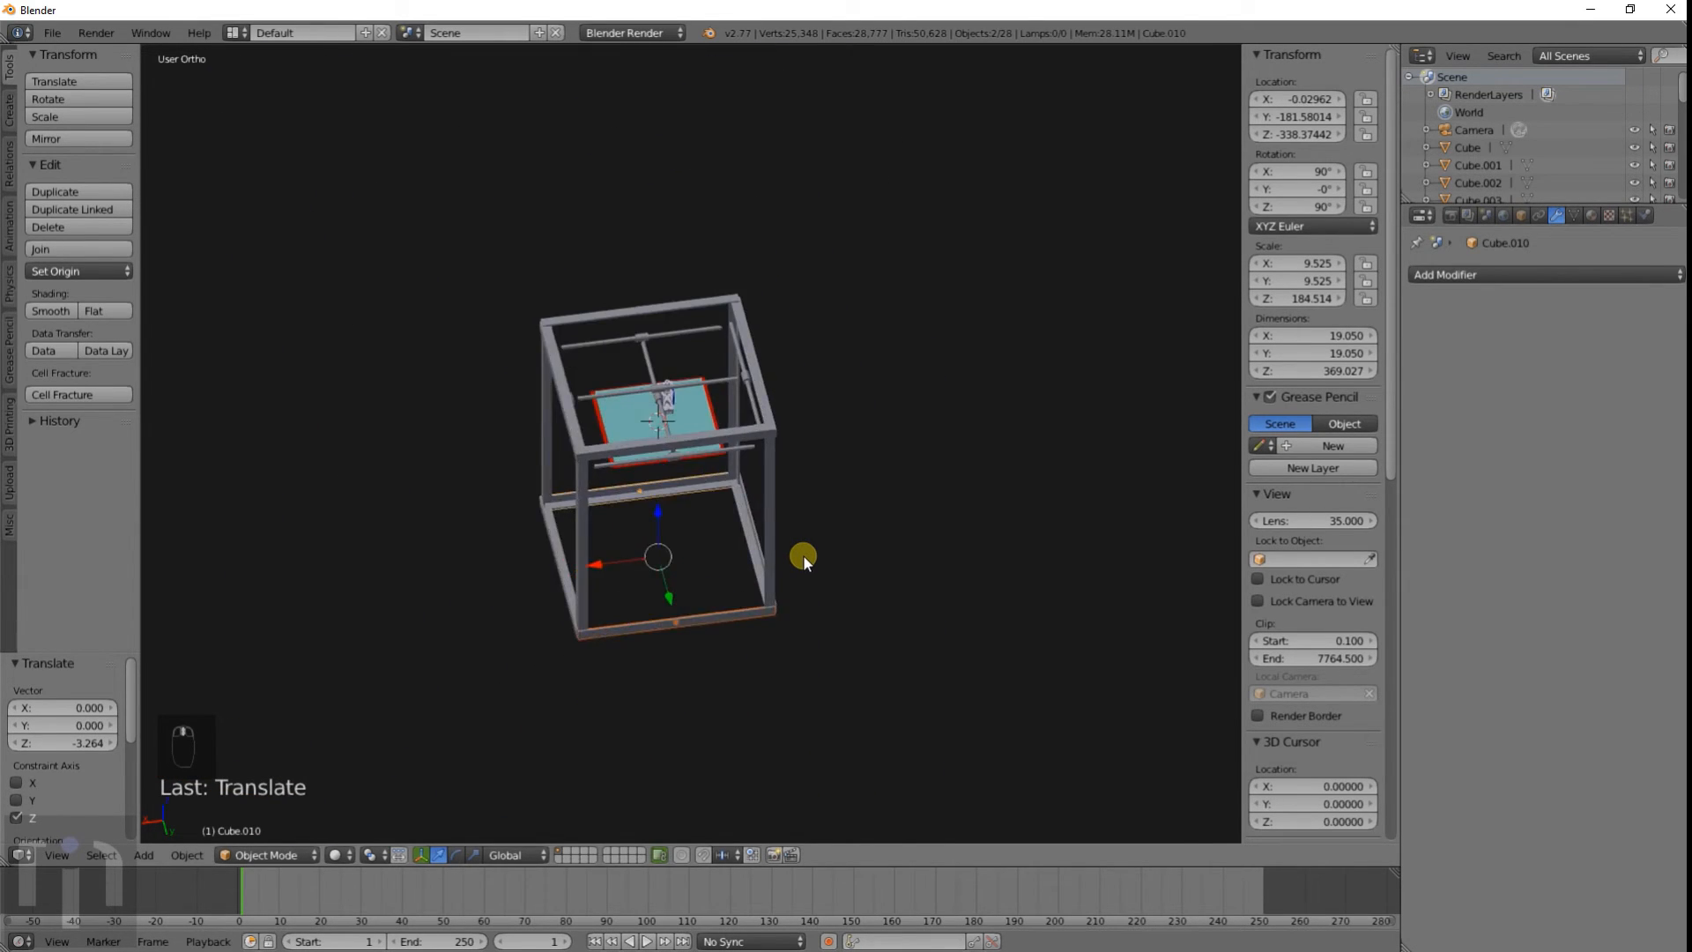
middle_click_drag(660, 531, 750, 523)
key("KP_1")
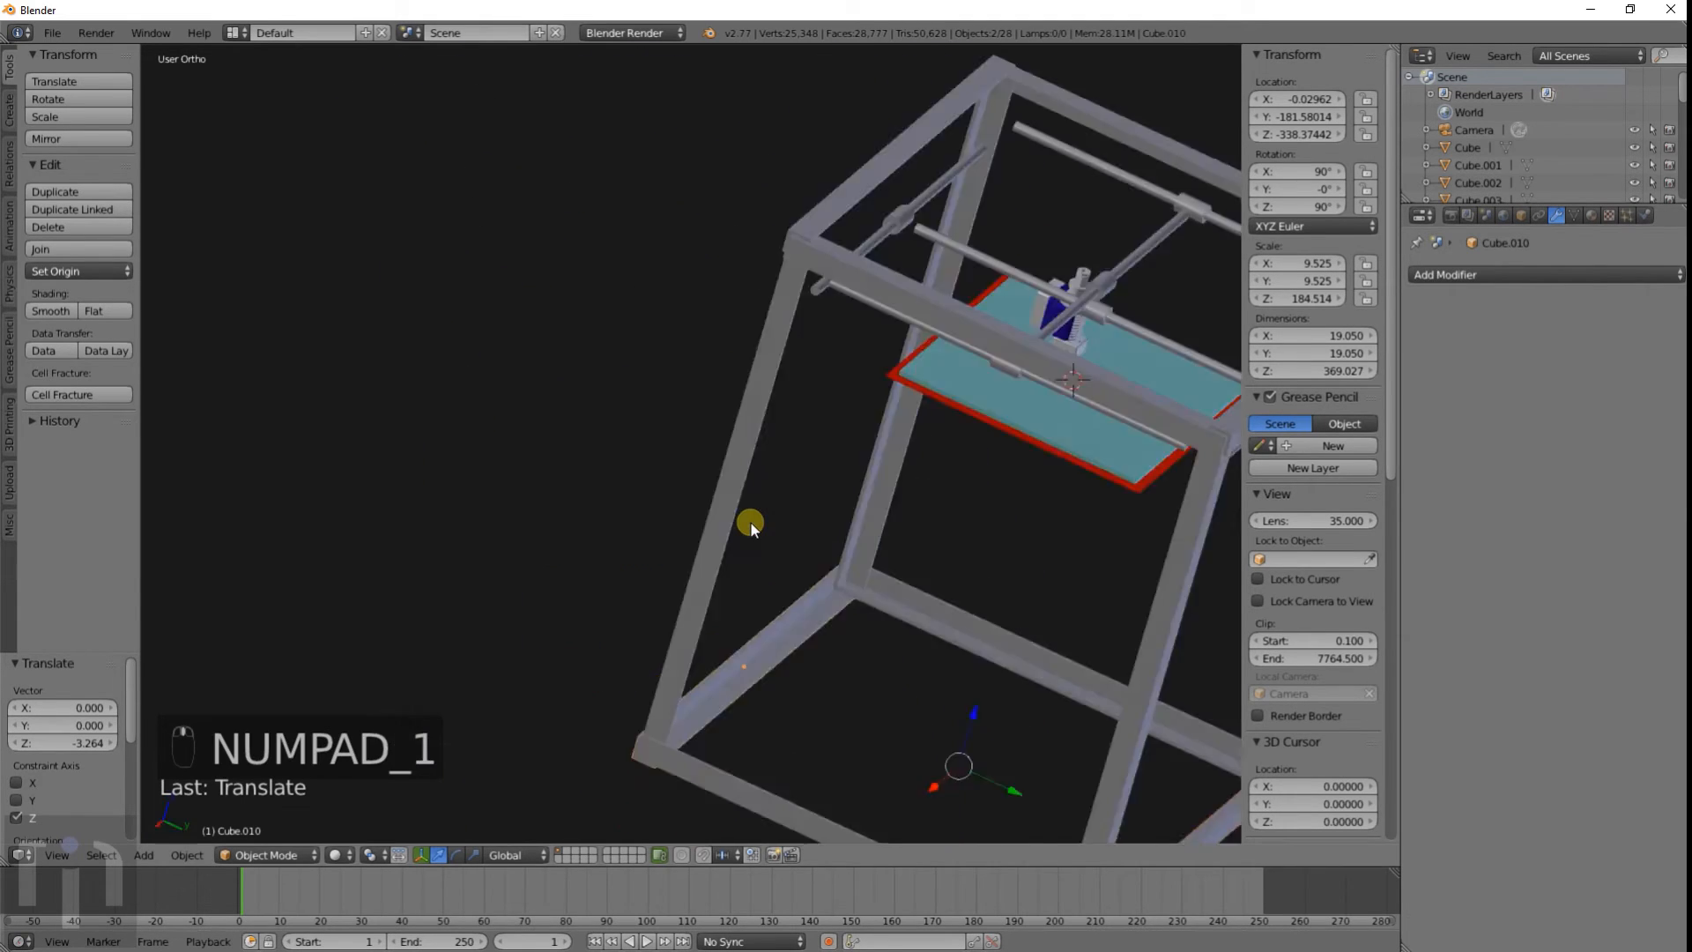
scroll(750, 520, "down", 2)
middle_click_drag(790, 309, 193, 476)
scroll(744, 494, "up", 3)
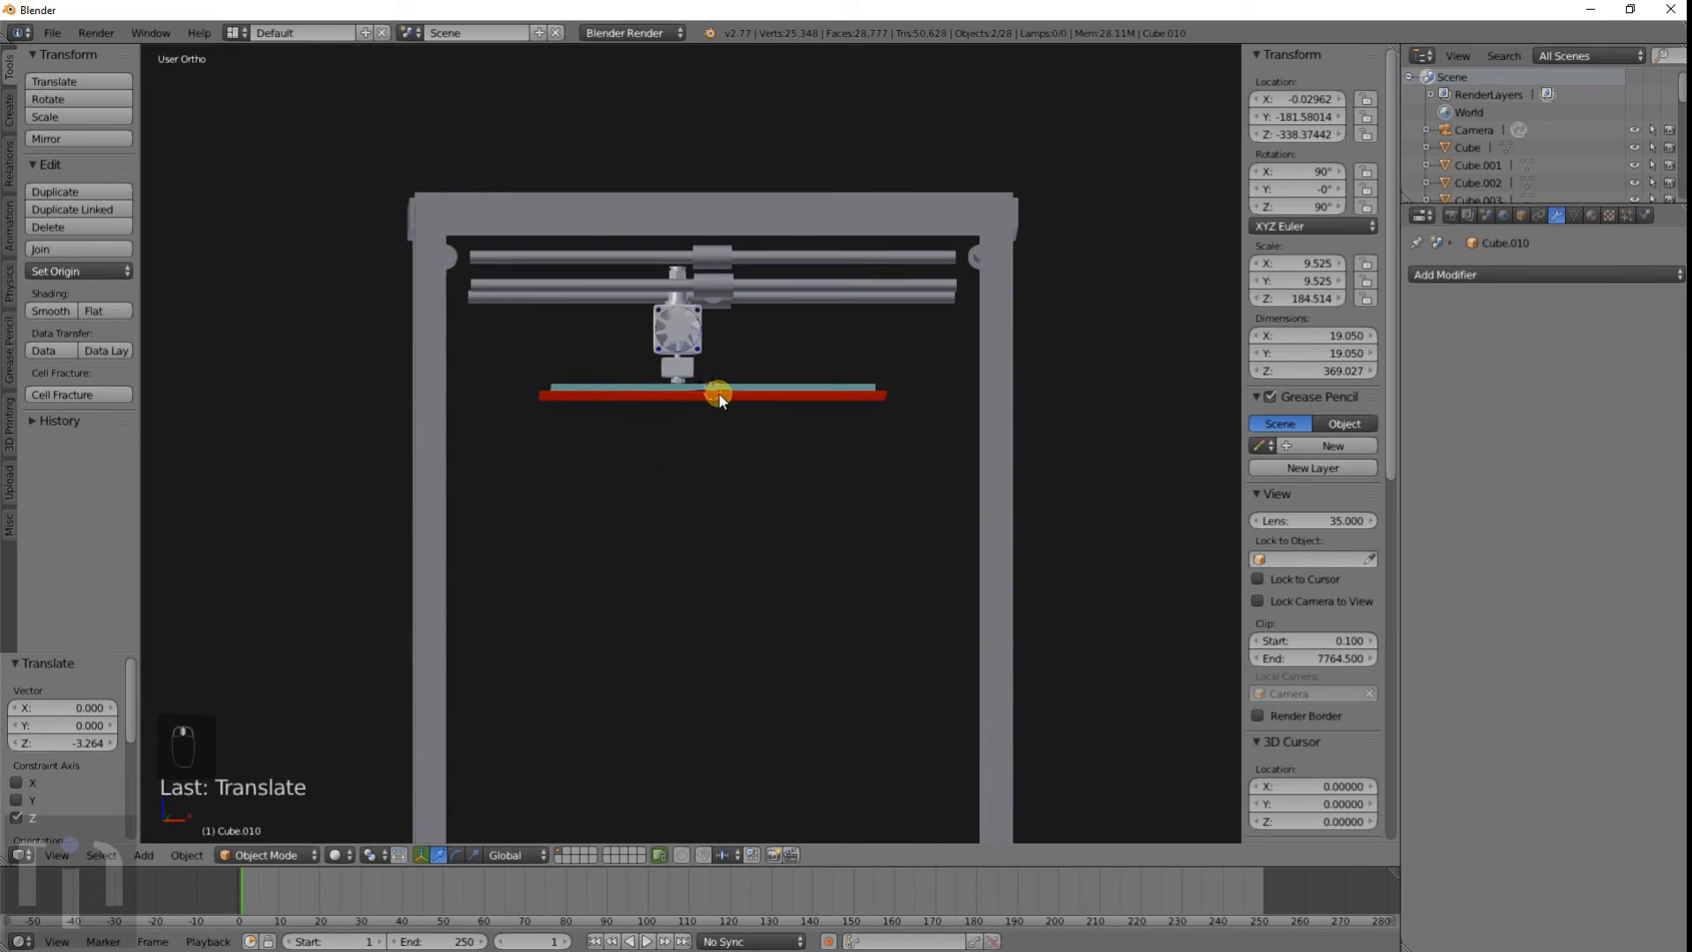
middle_click_drag(727, 724, 731, 628, "shift")
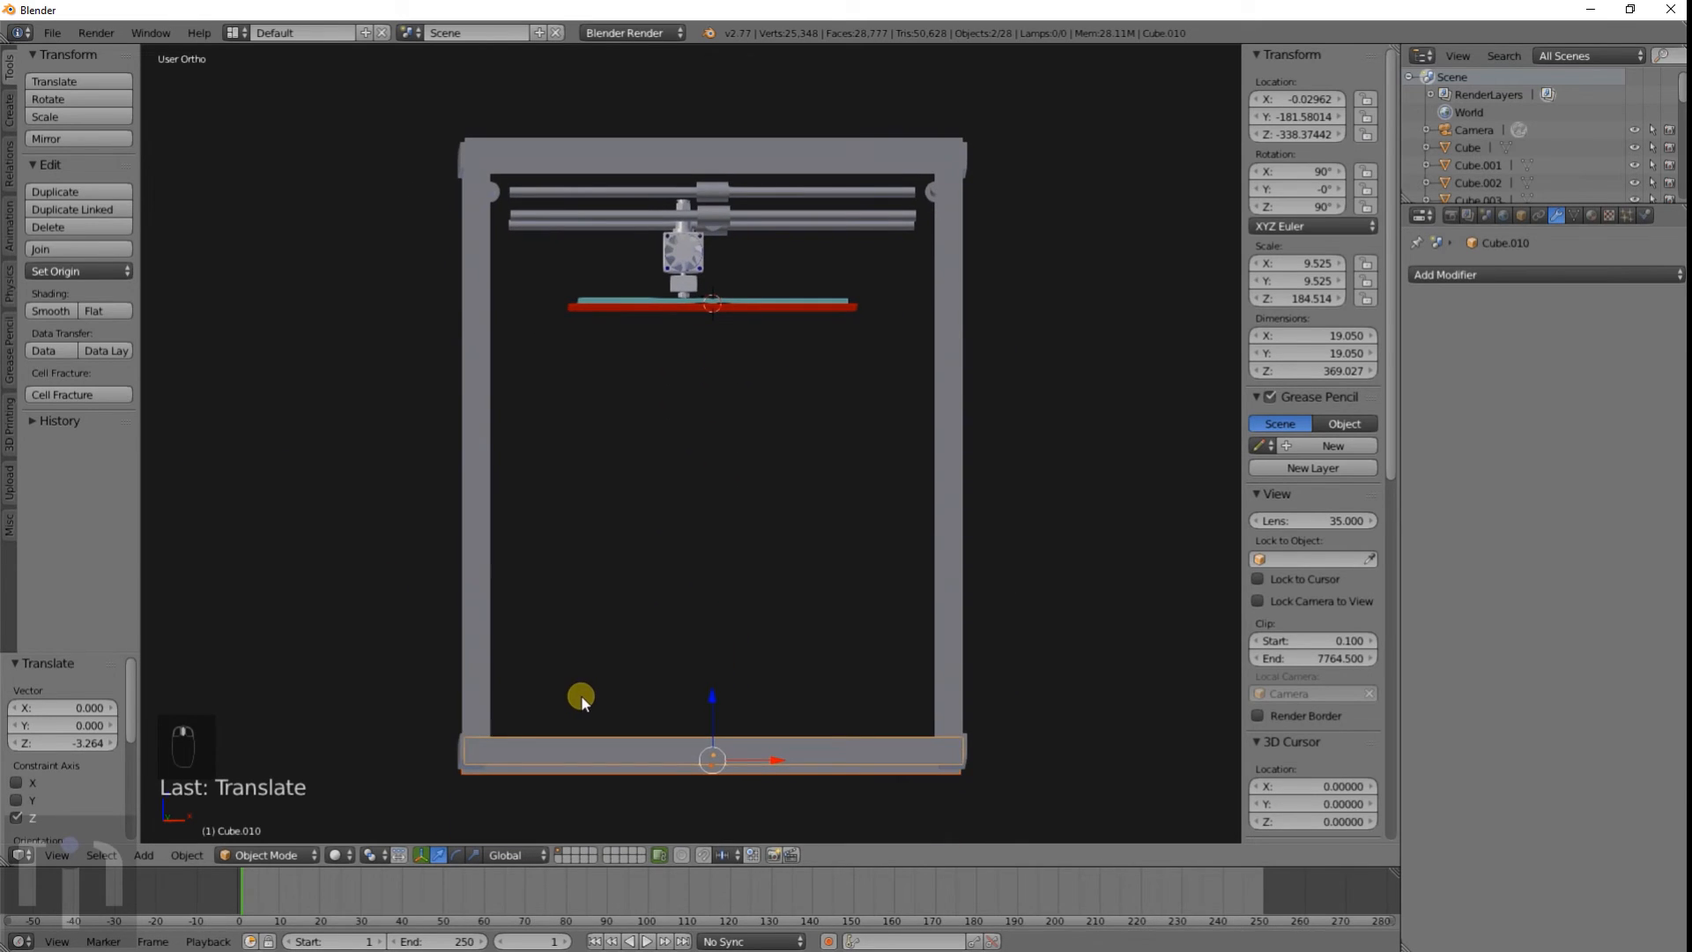
Step: In front view, duplicate the red bed plate and place the copy about 109 units lower along Z
key("KP_1")
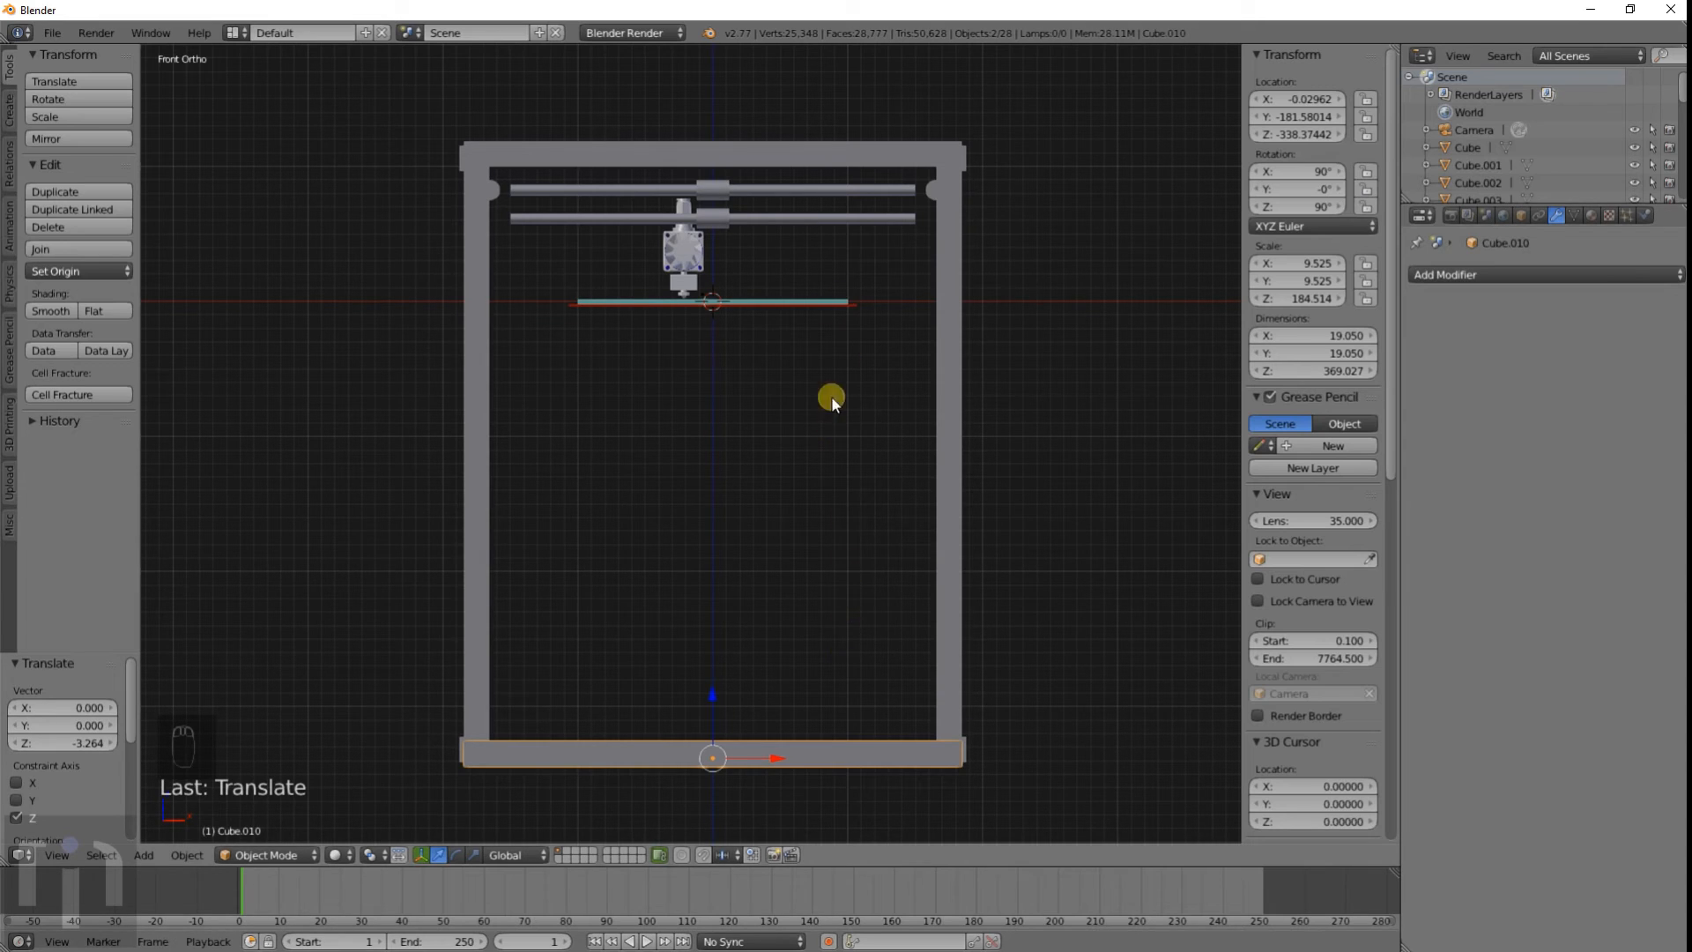
right_click(846, 304)
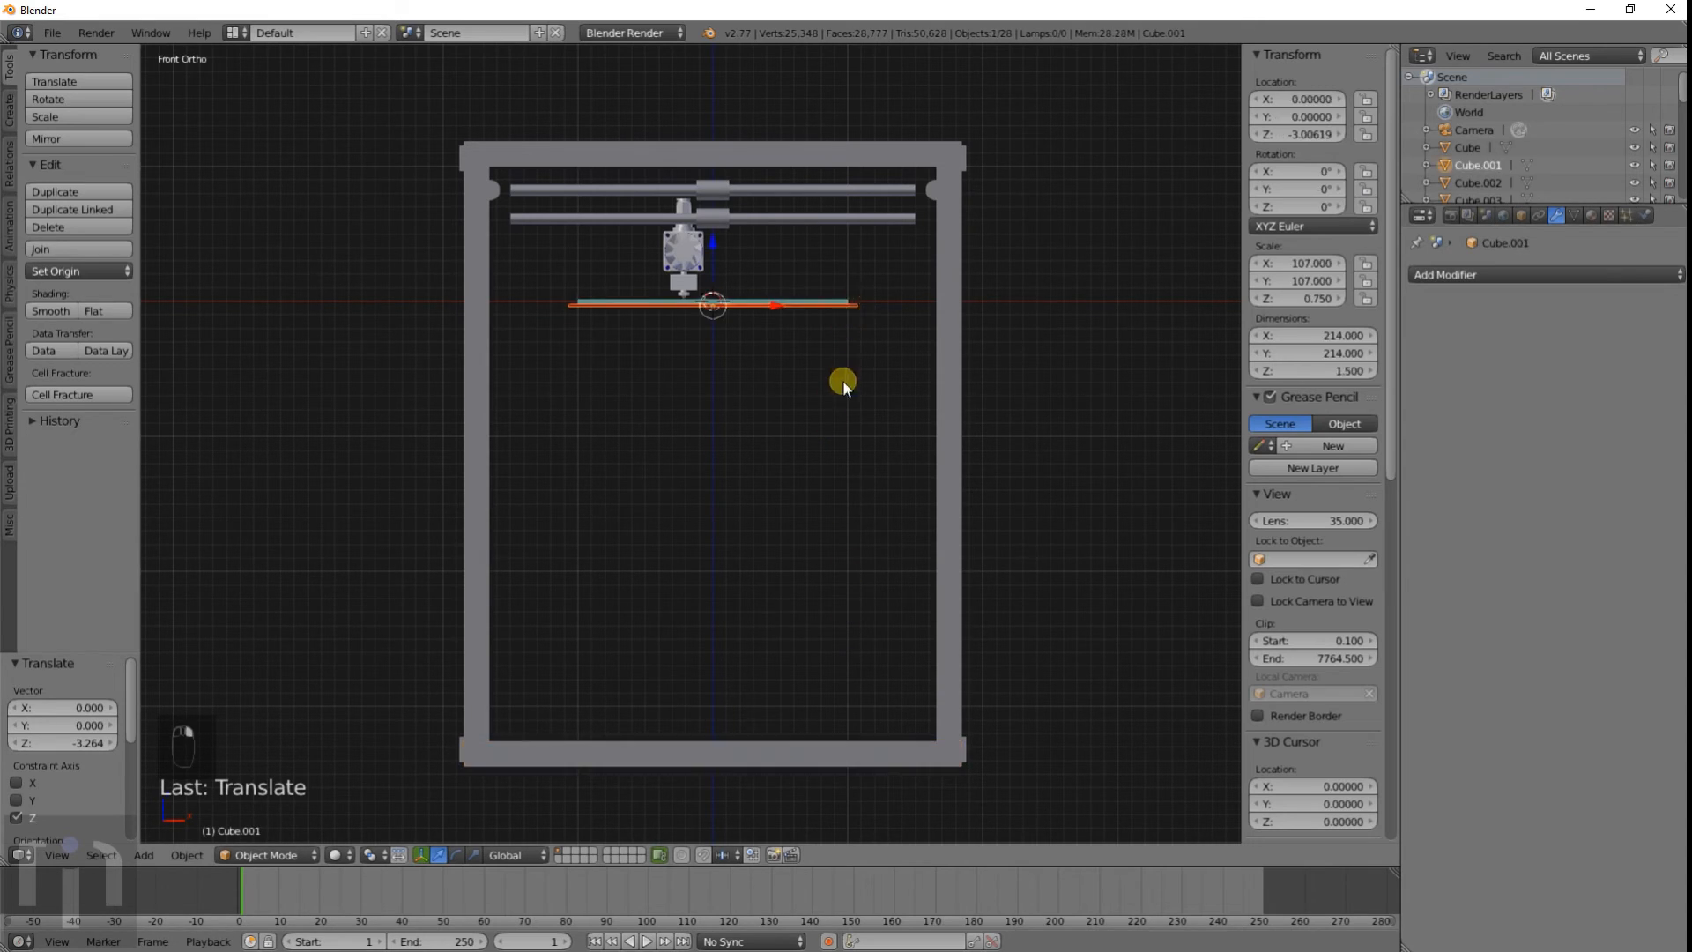
key("shift+d")
key("z")
left_click(836, 527)
Step: Rotate the copied plate 90 degrees about the Y axis so it stands upright
key("r")
key("y")
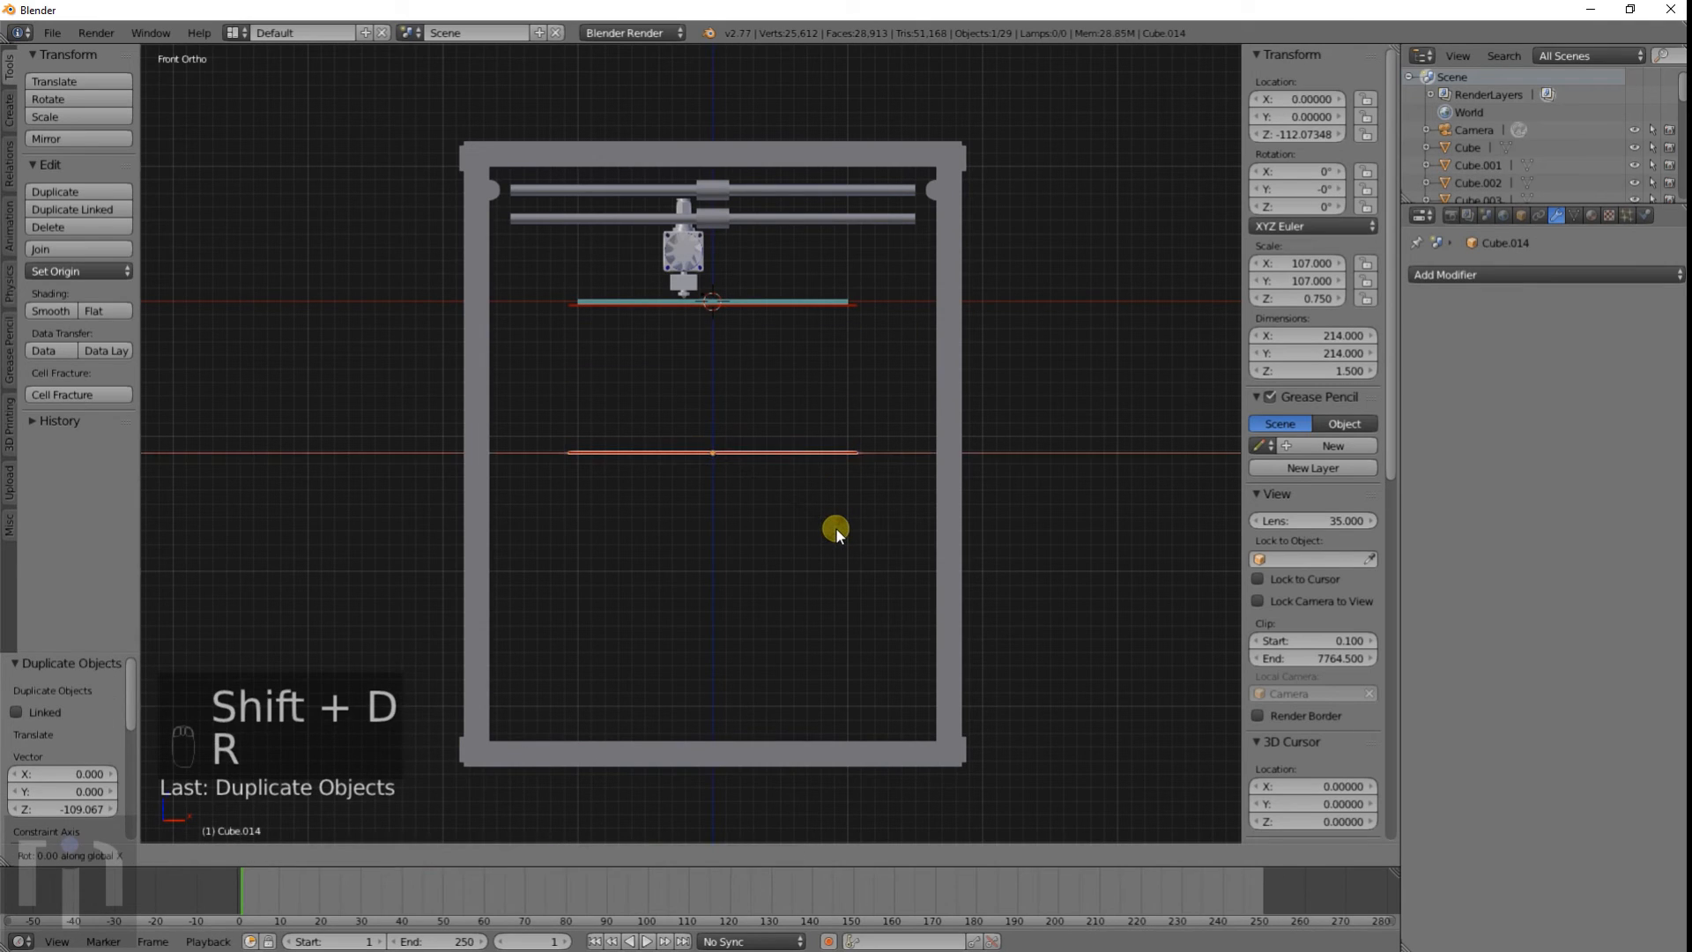
key("9")
key("0")
left_click(835, 527)
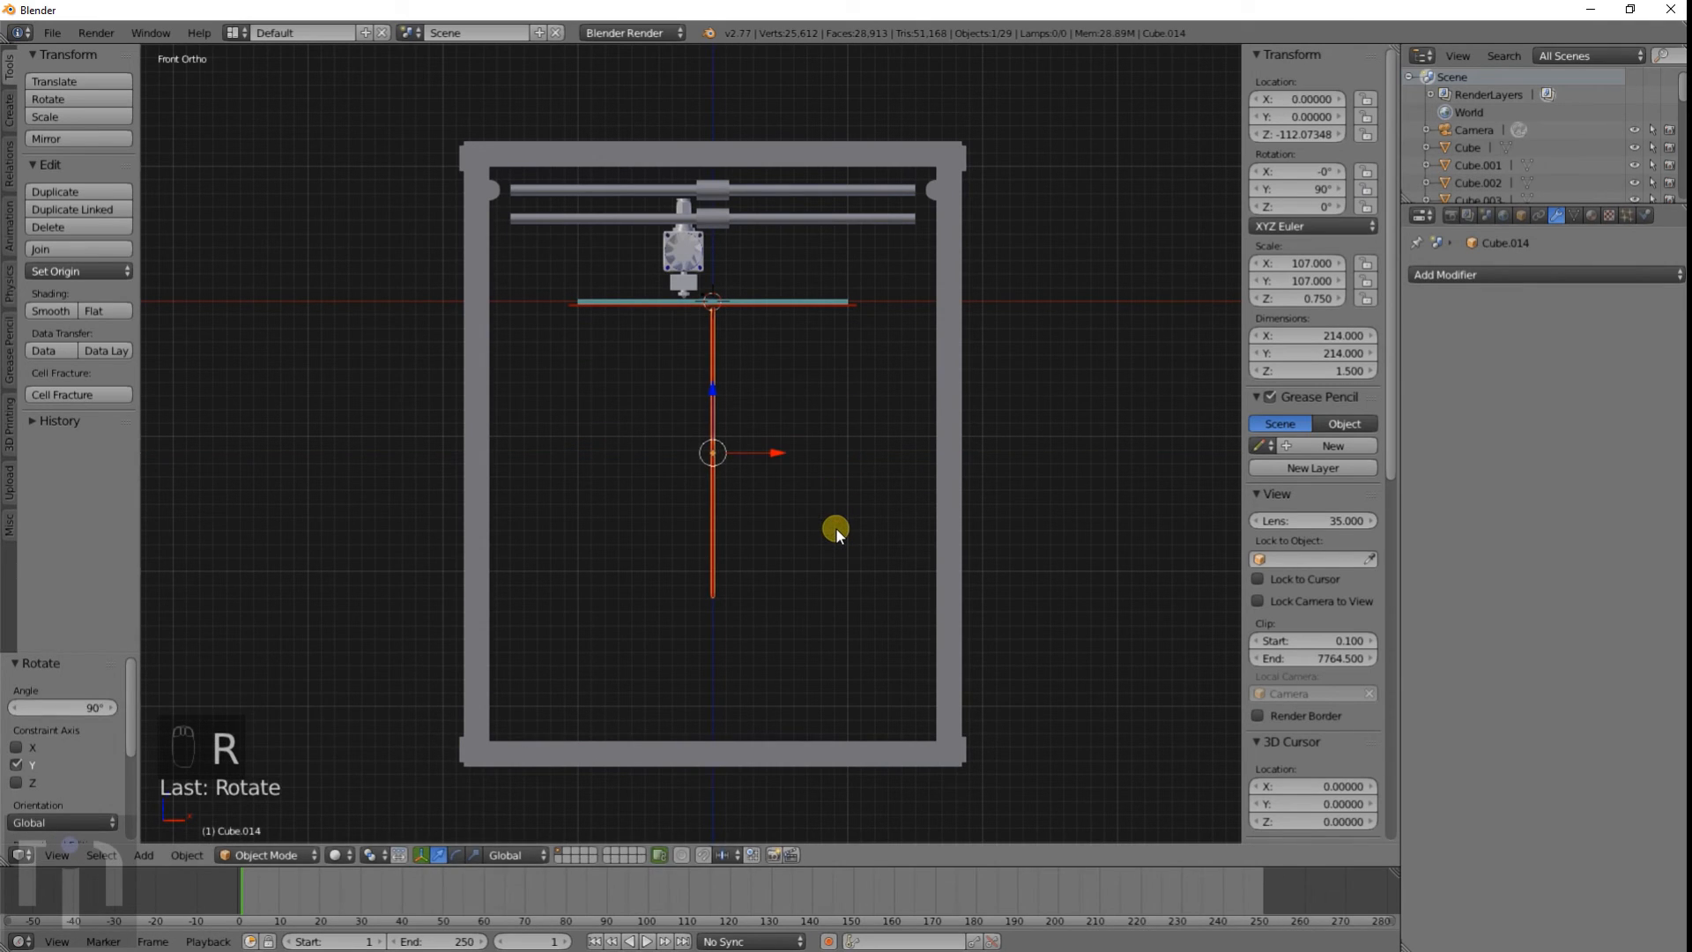
Step: Lower the upright plate along Z to about -140.16 and stretch it along Z to about 279.32 units long
scroll(778, 525, "up", 3)
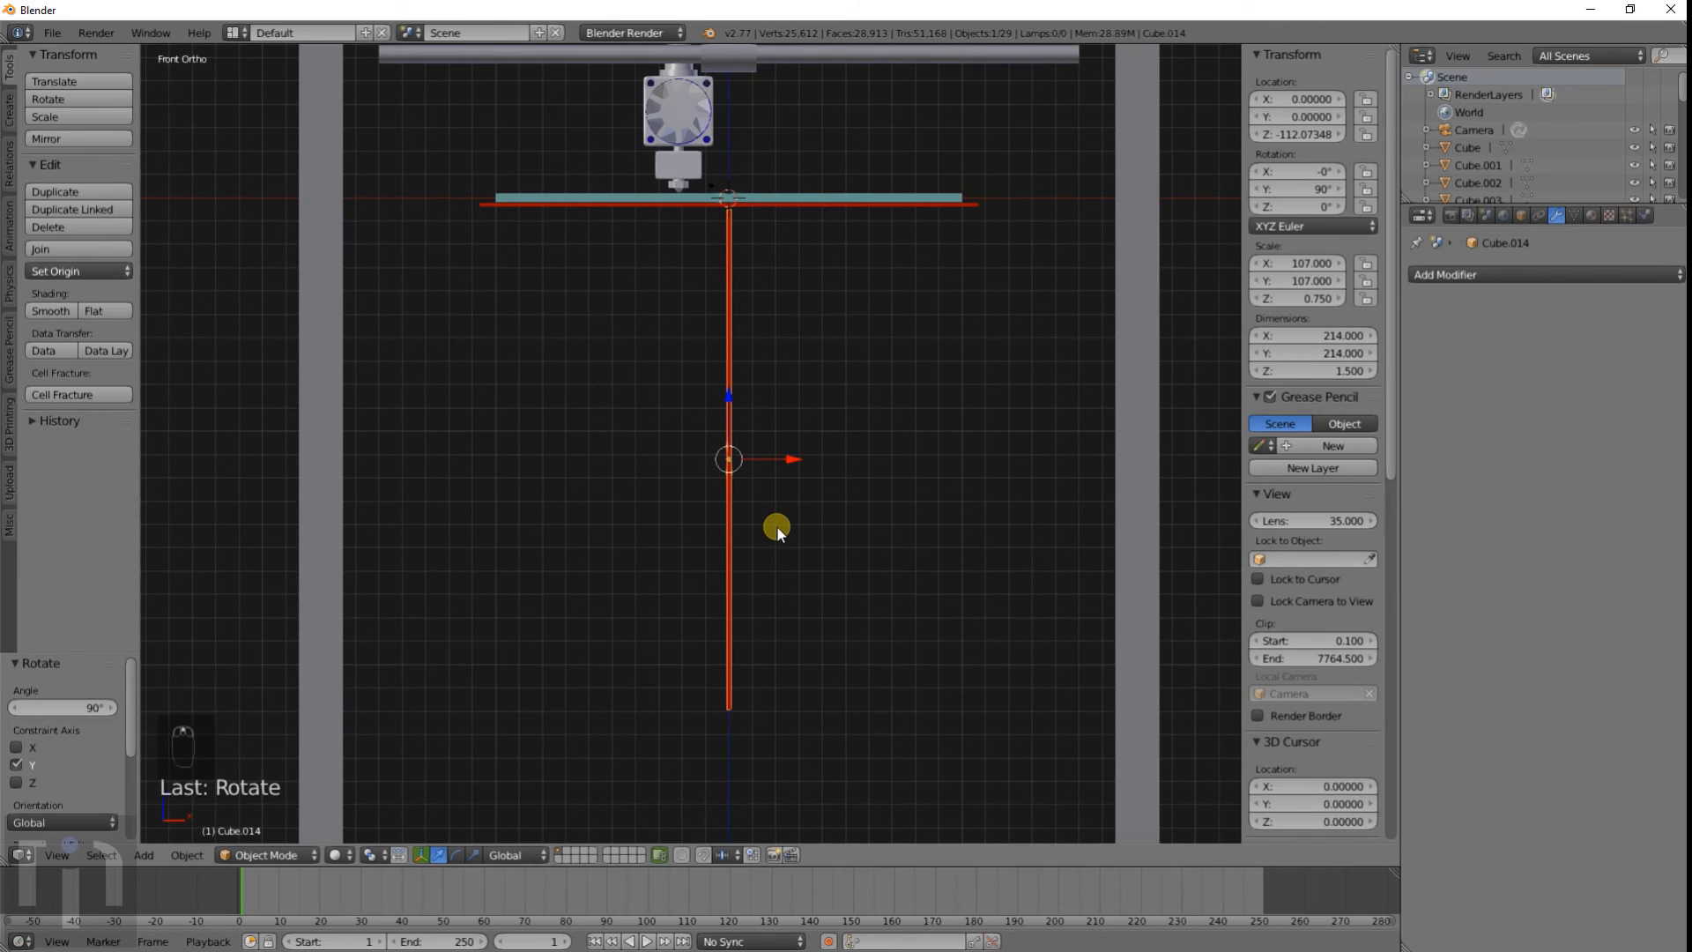
middle_click_drag(779, 579, 823, 456, "shift")
key("KP_1")
scroll(824, 458, "down", 4)
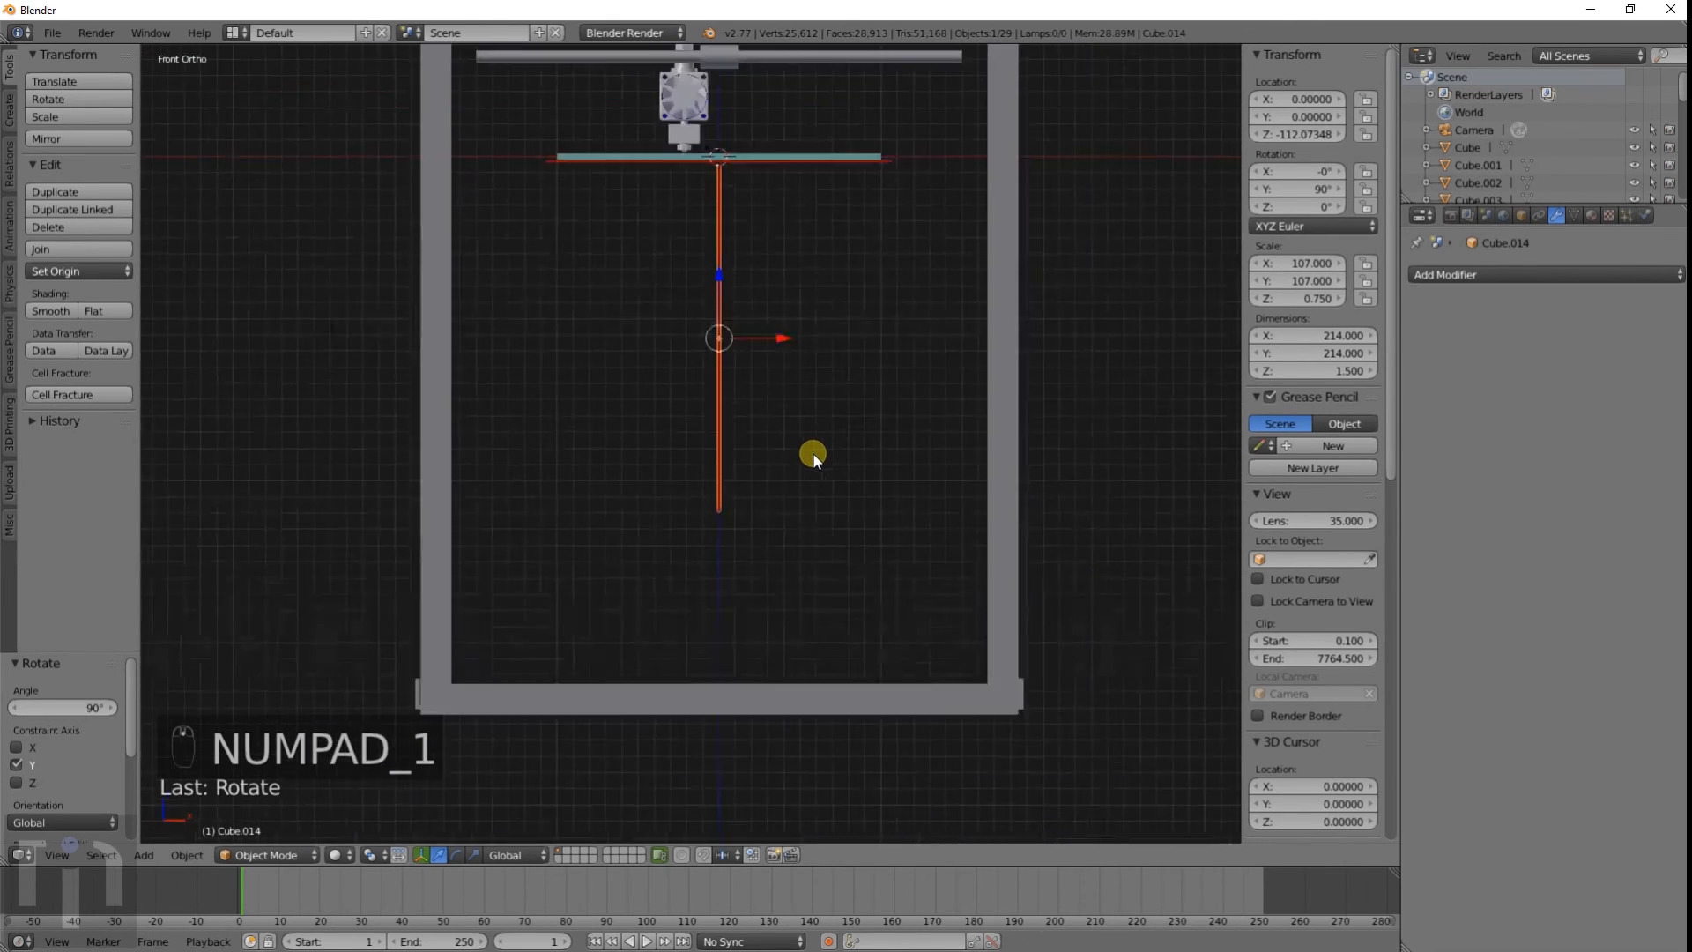
key("g")
key("z")
left_click(819, 472)
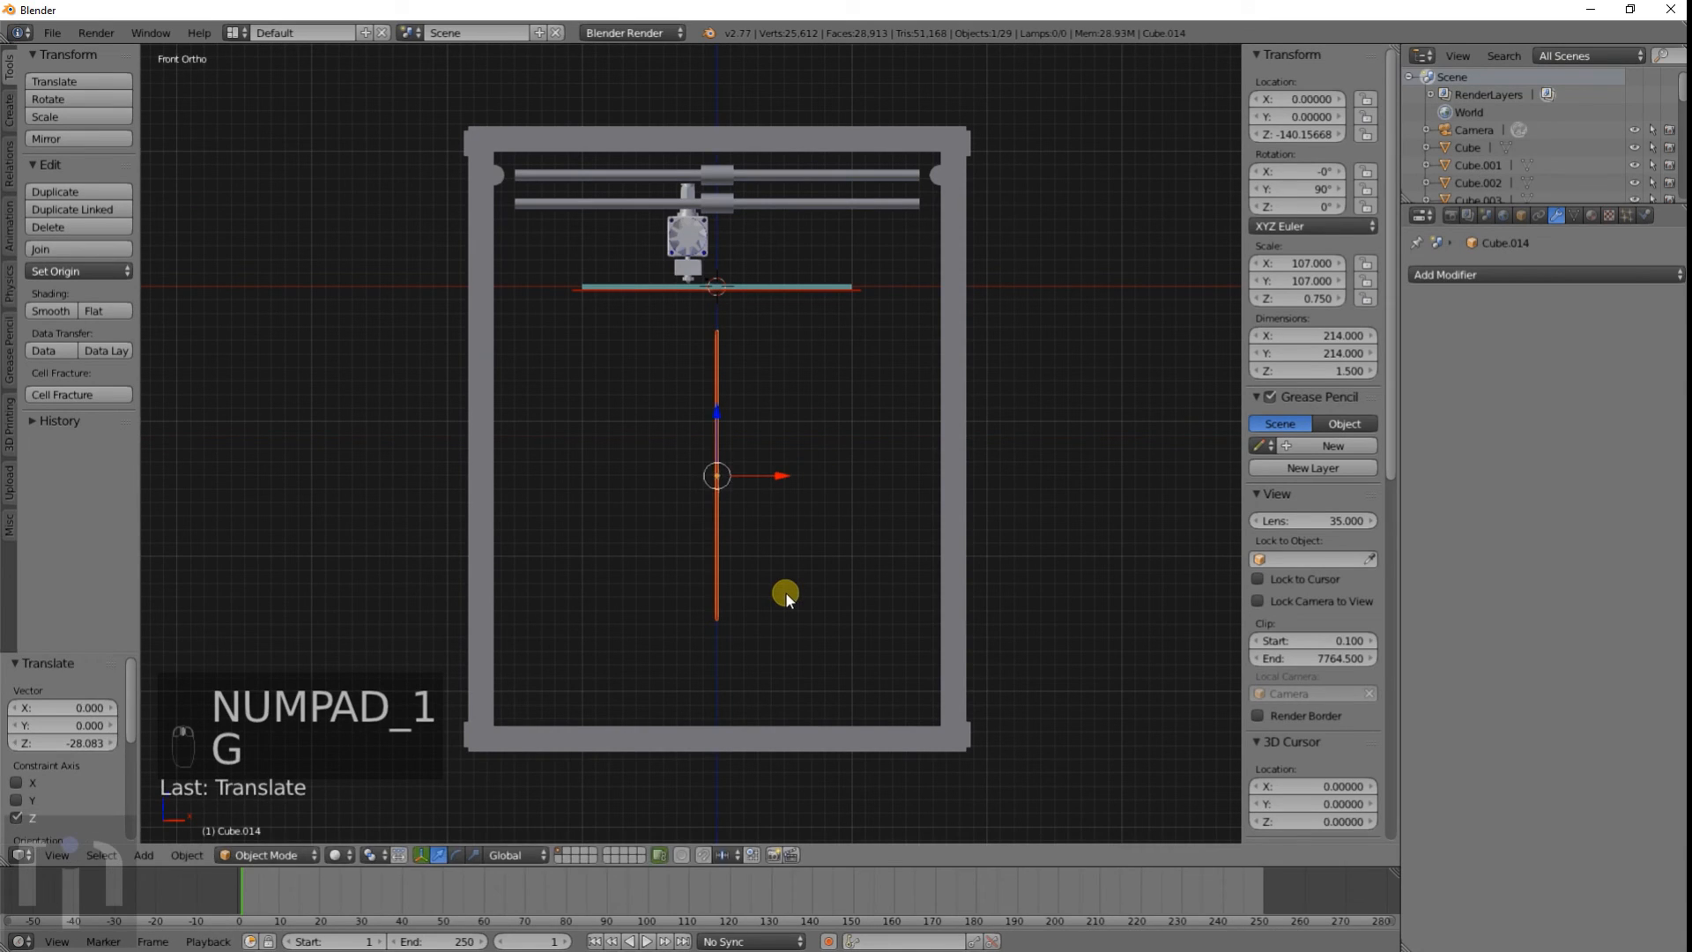
key("s")
key("z")
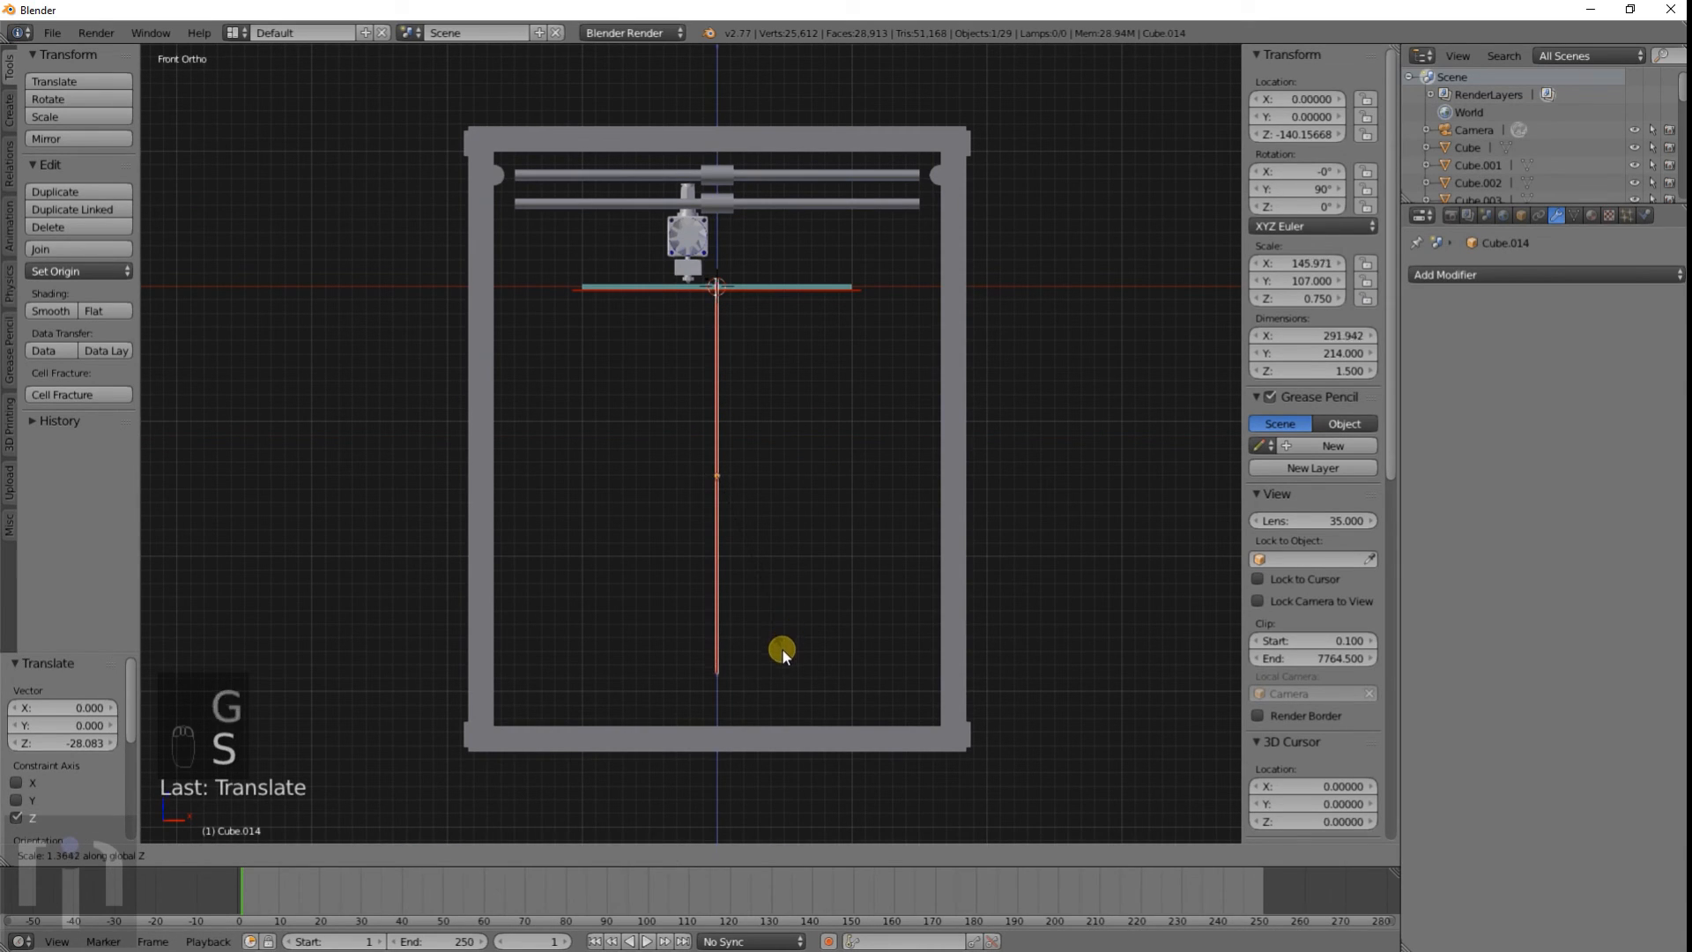
left_click(780, 641)
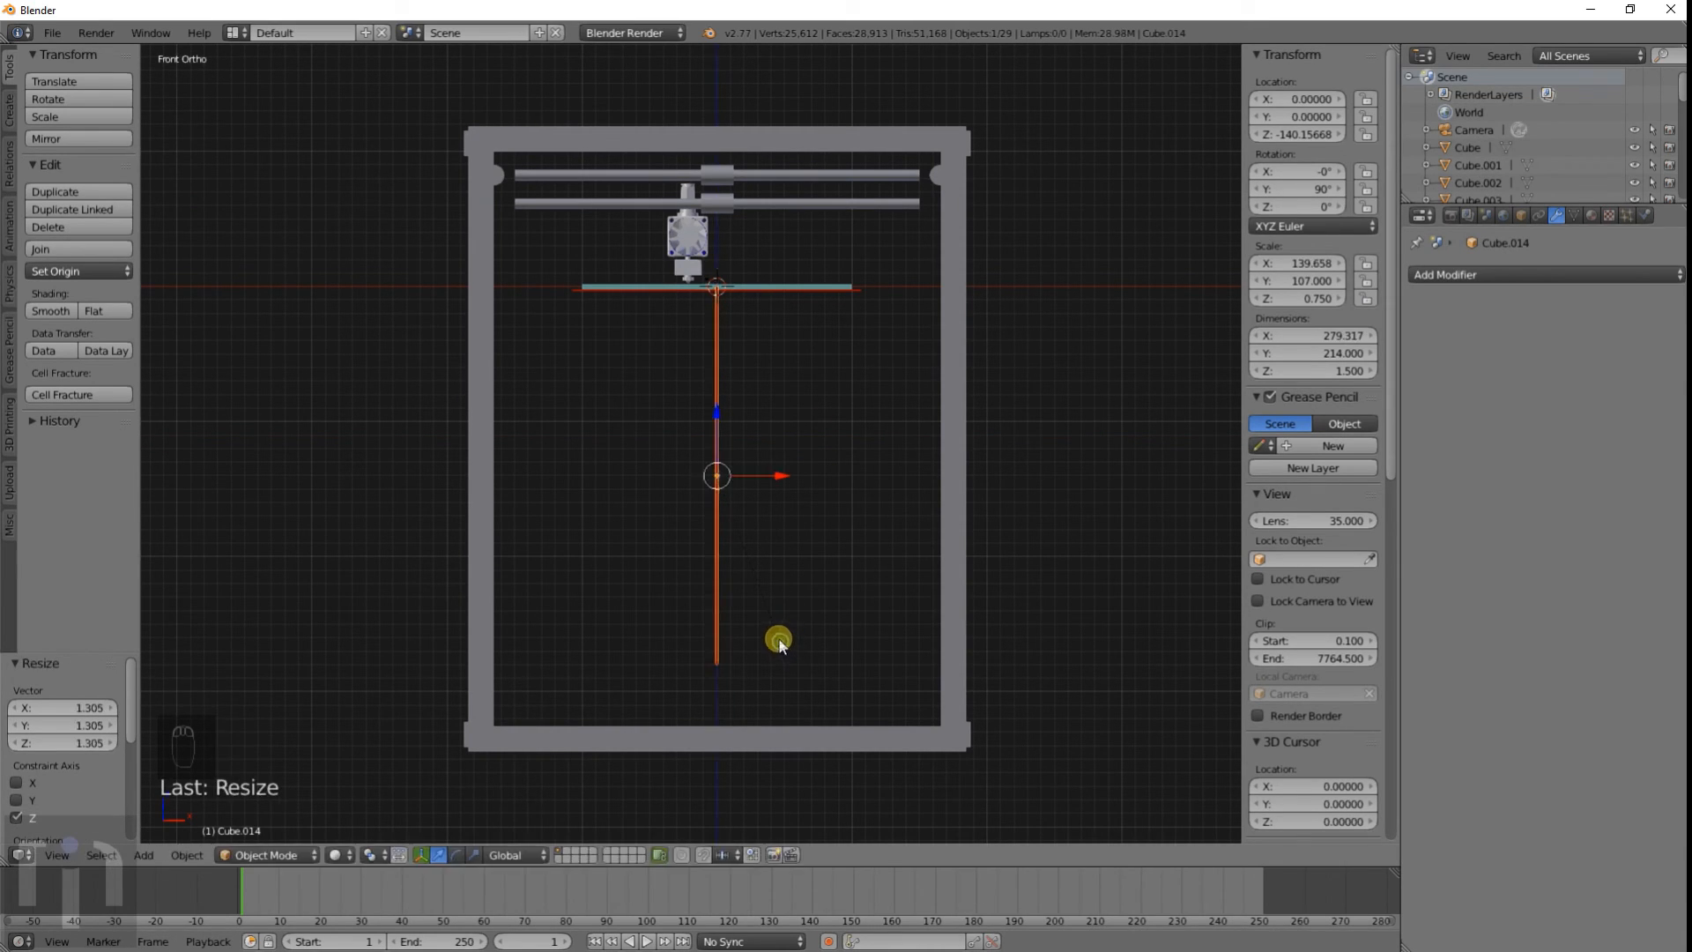
Step: Raise the upright plate along Z to about -136.24, under the bed, and delete it
key("g")
key("z")
left_click(779, 632)
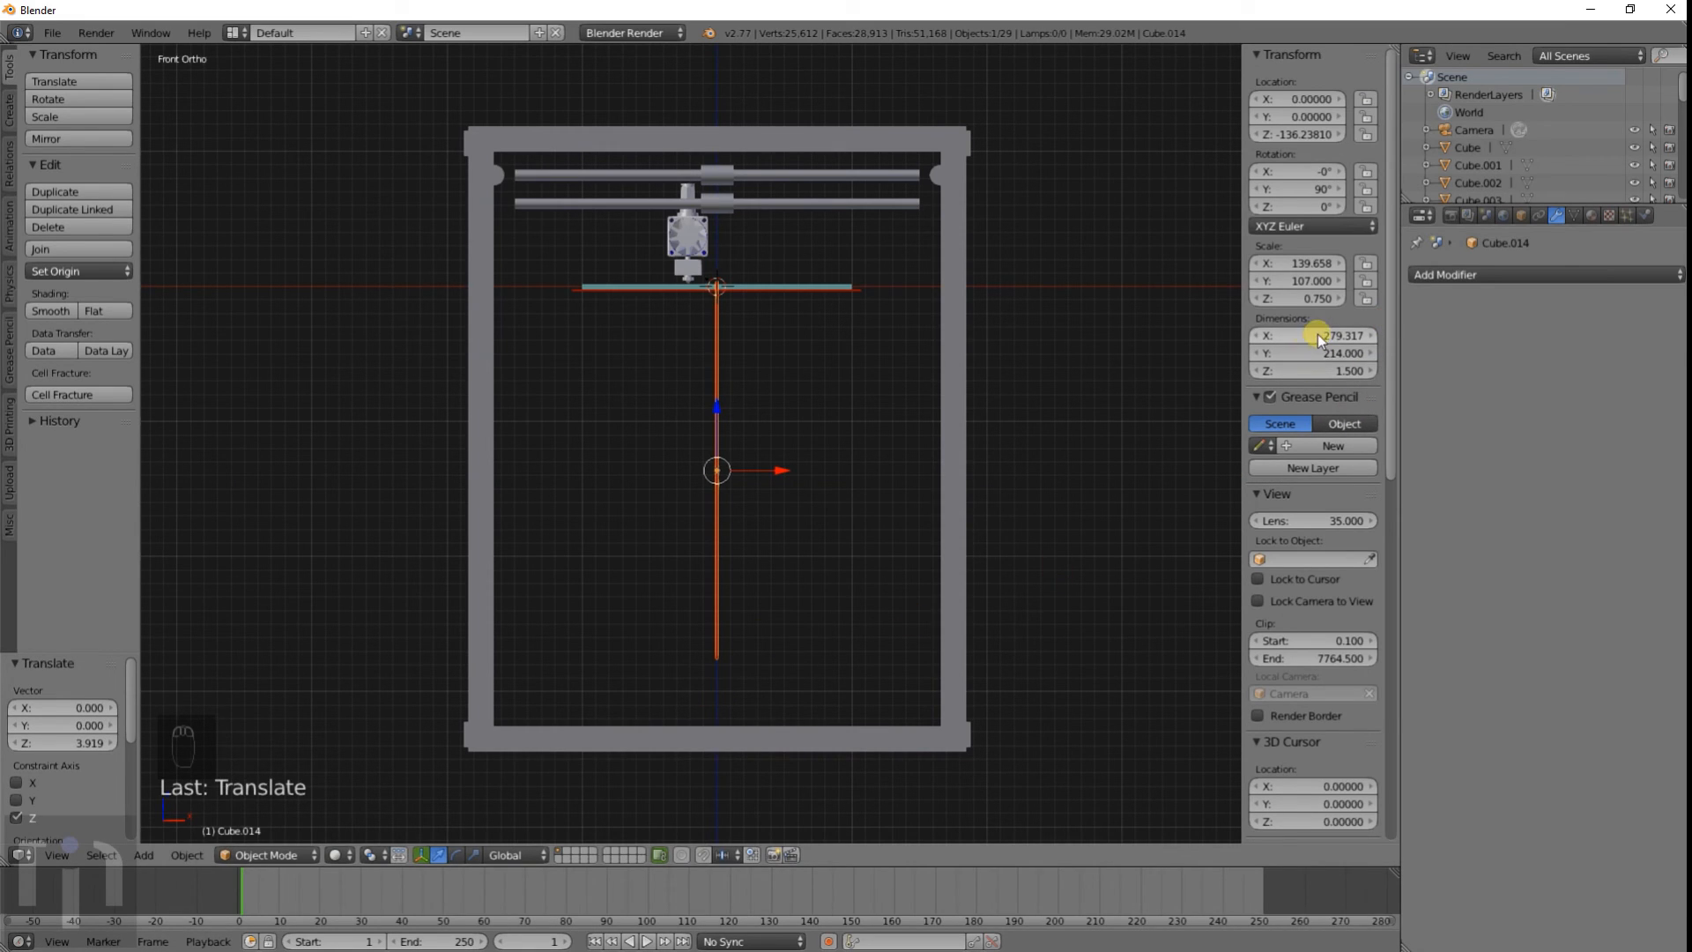
key("x")
left_click(742, 402)
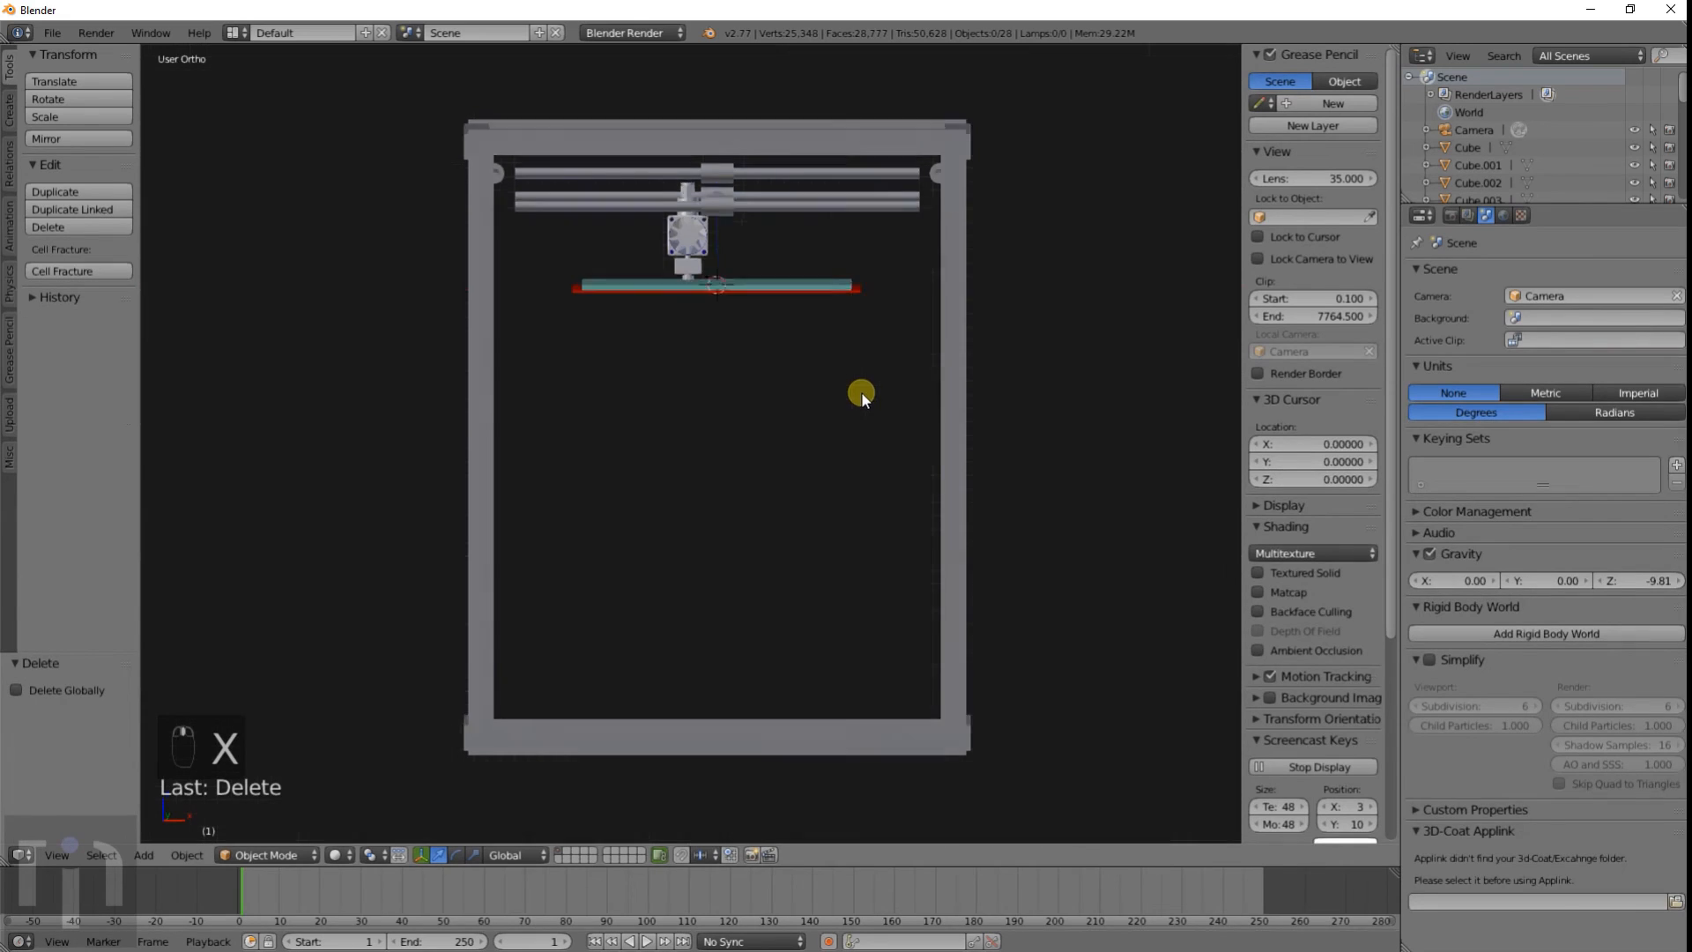
Step: Examine the gantry, hotend and bed within the frame from several angles, selecting the build plate and the red plate beneath it
middle_click_drag(860, 391, 721, 470)
scroll(825, 468, "down", 2)
scroll(830, 460, "up", 3)
scroll(721, 470, "up", 3)
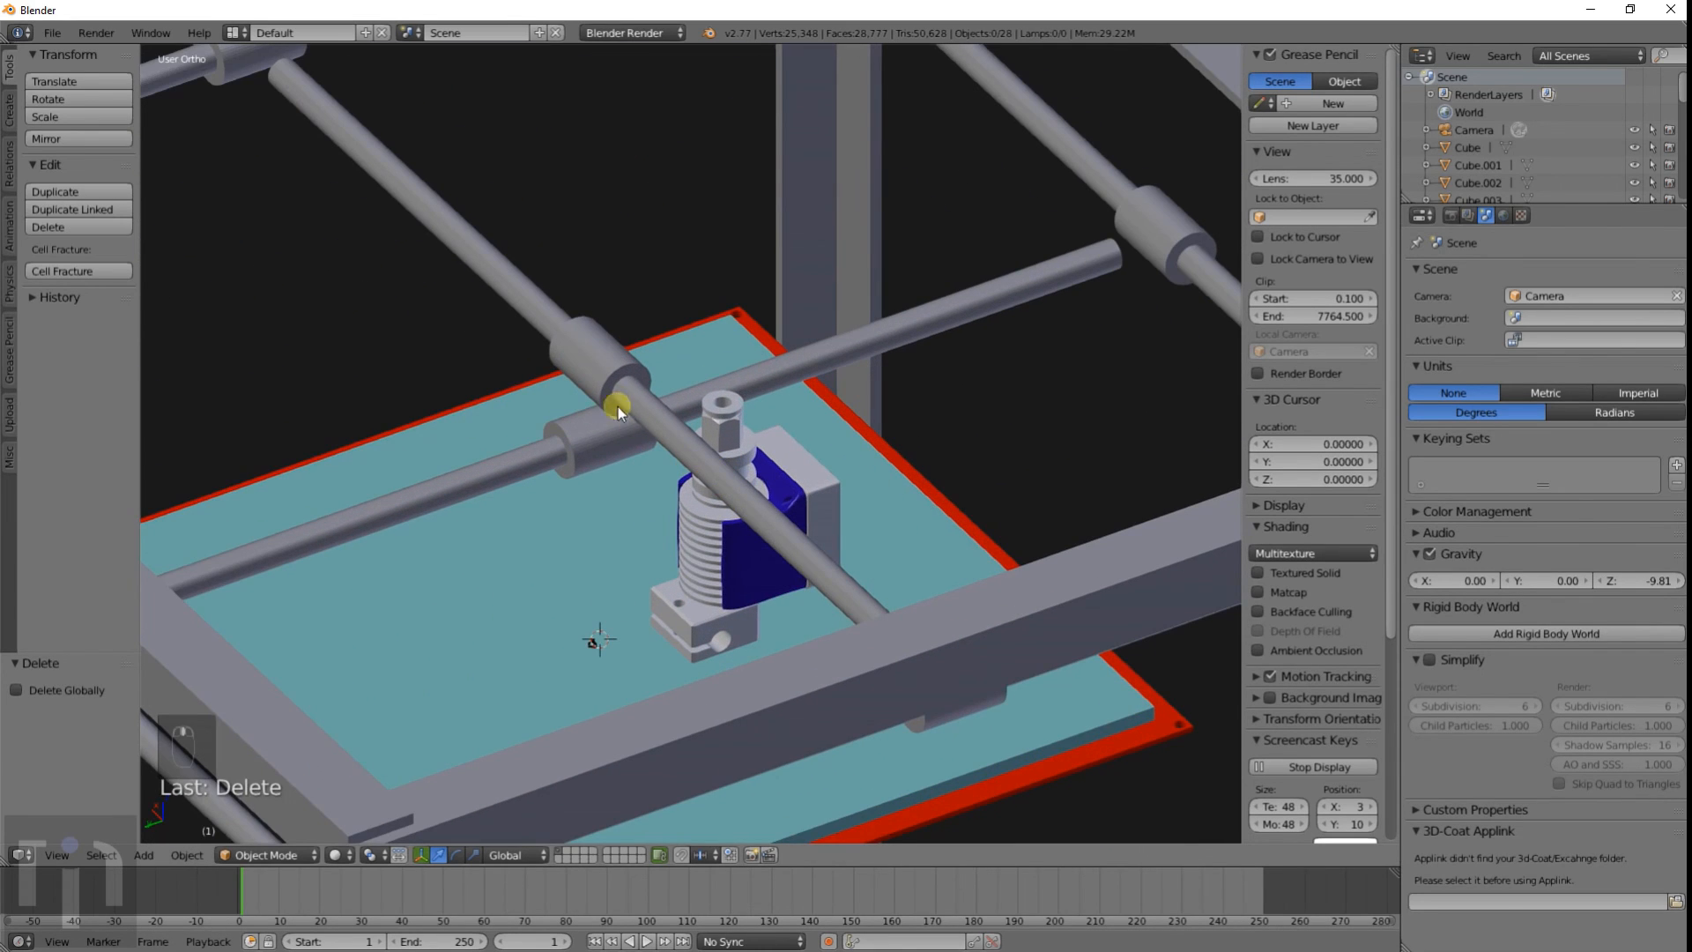
scroll(692, 448, "down", 3)
right_click(759, 672)
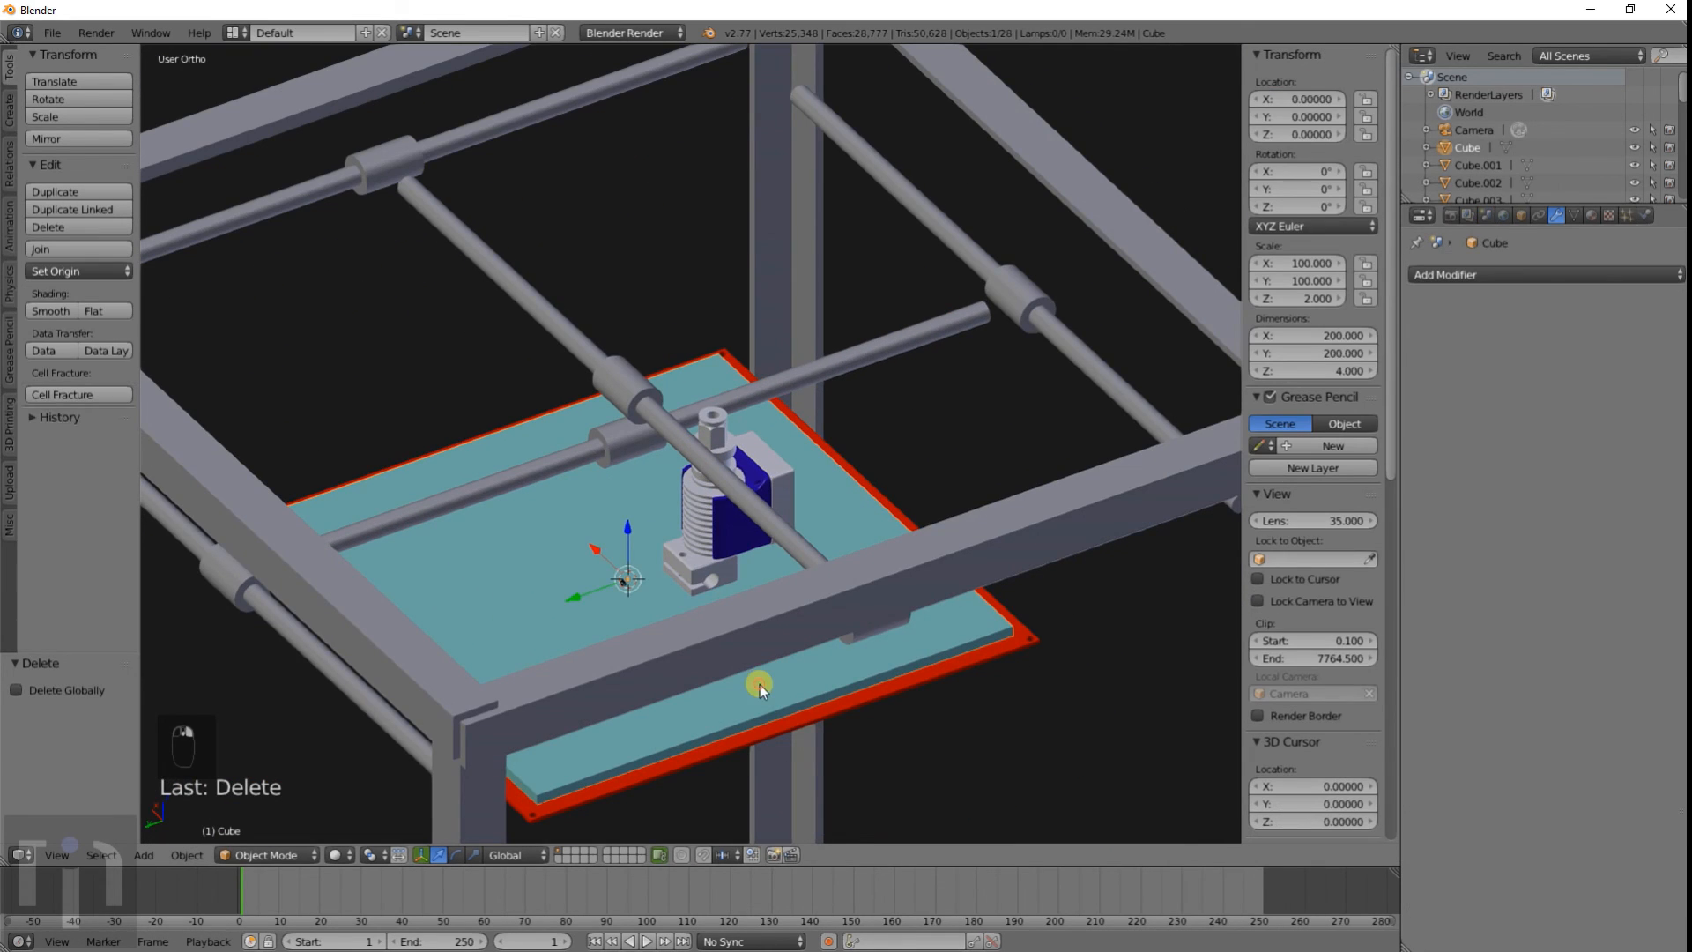
right_click(784, 729)
scroll(606, 437, "down", 4)
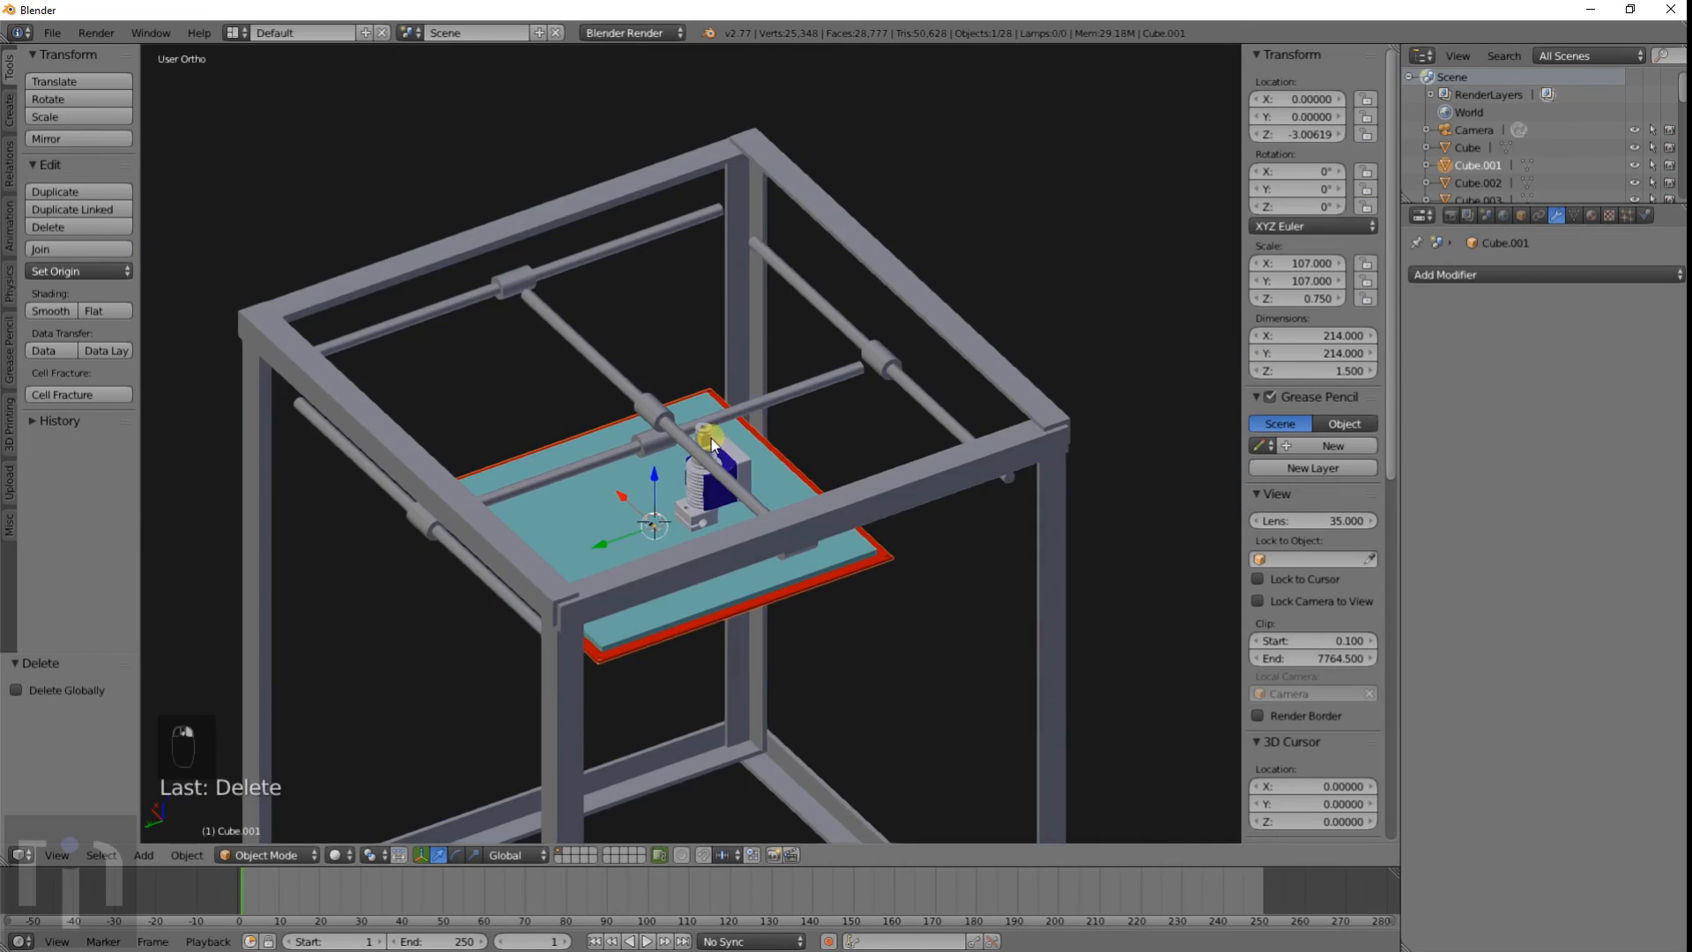
middle_click_drag(723, 463, 663, 447)
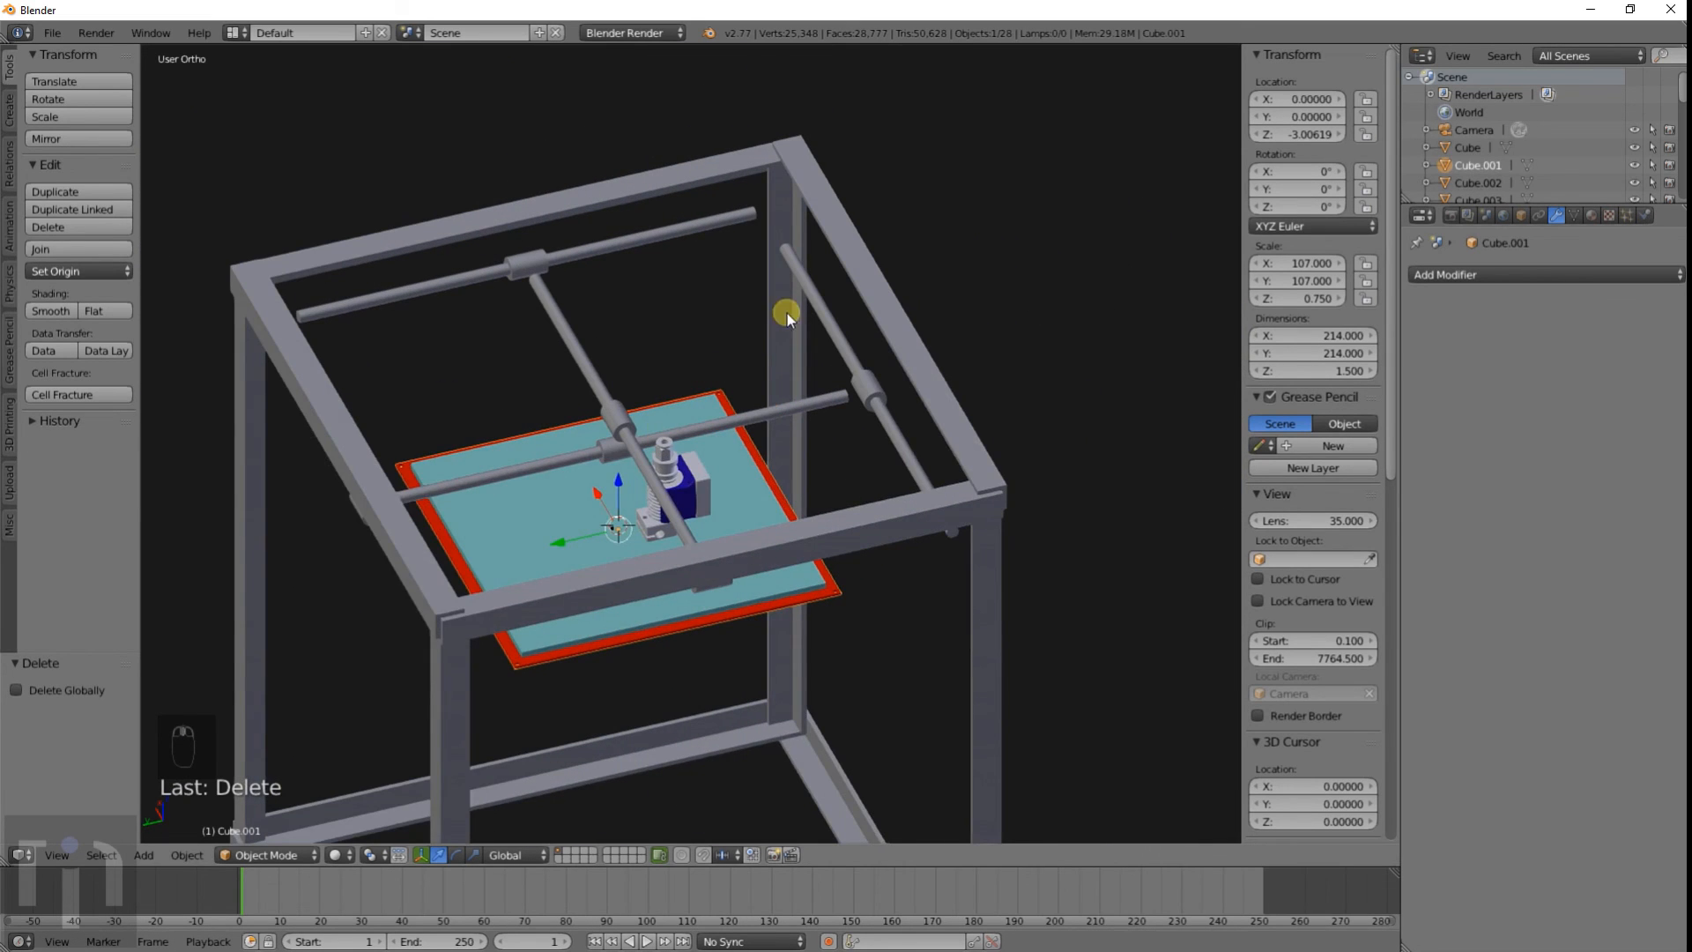
mouse_move(816, 310)
middle_mouse_down()
mouse_move(878, 251)
mouse_move(933, 230)
mouse_move(1122, 220)
mouse_move(805, 298)
middle_mouse_up()
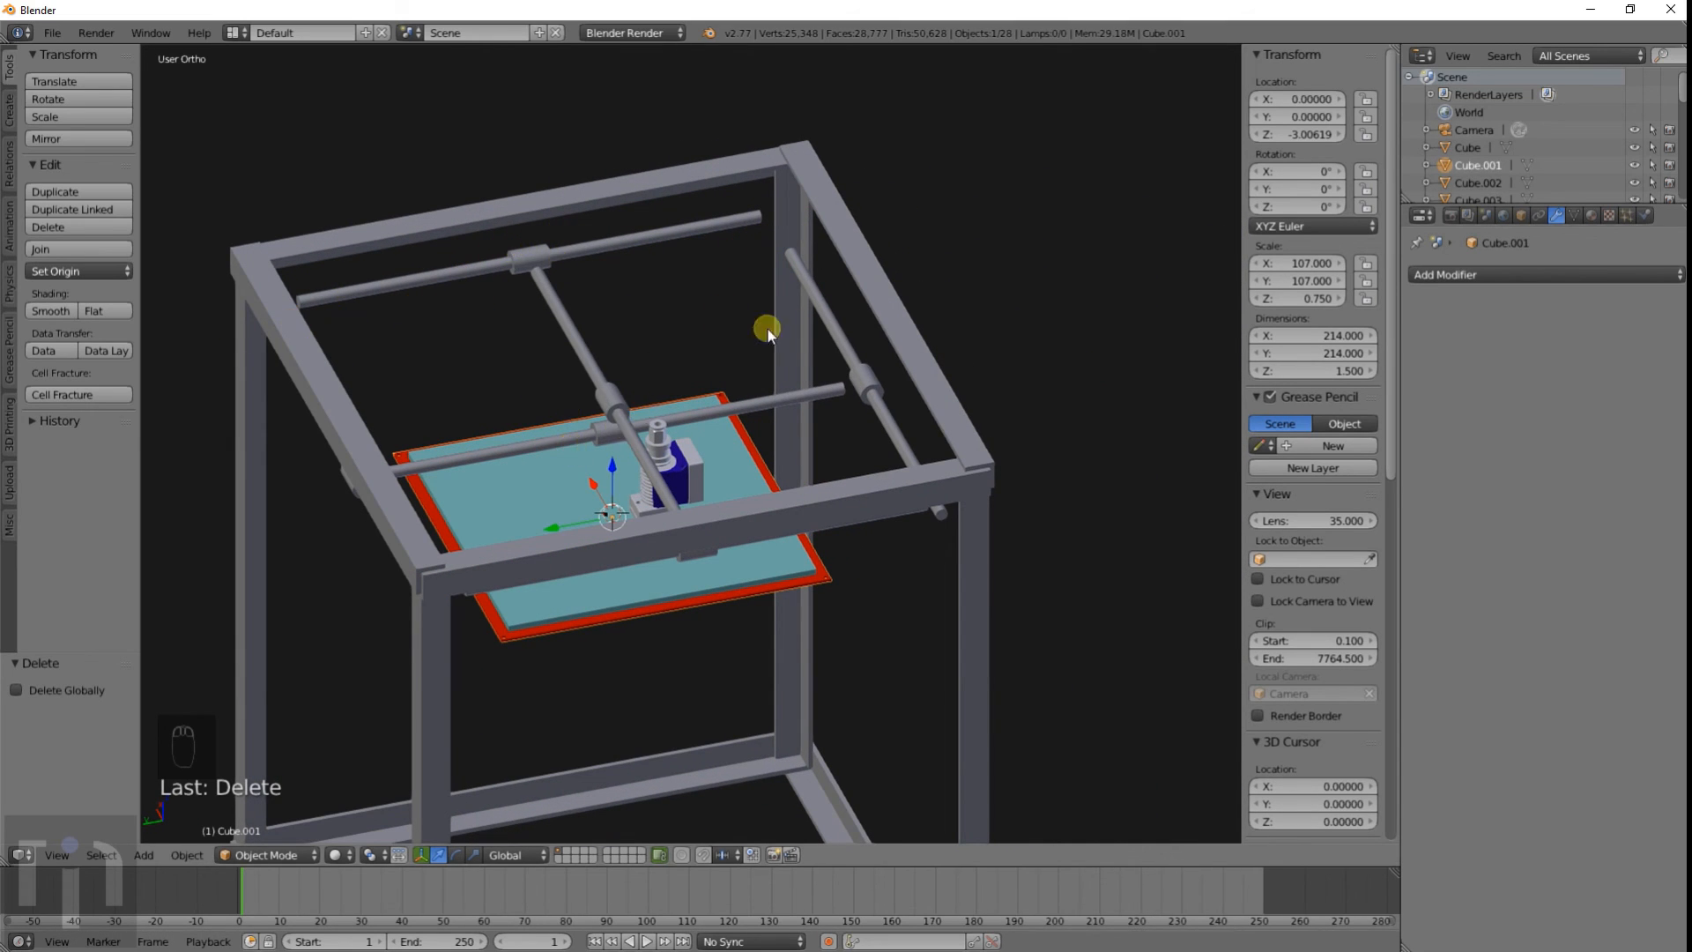
scroll(821, 541, "down", 3)
middle_click_drag(821, 541, 862, 539)
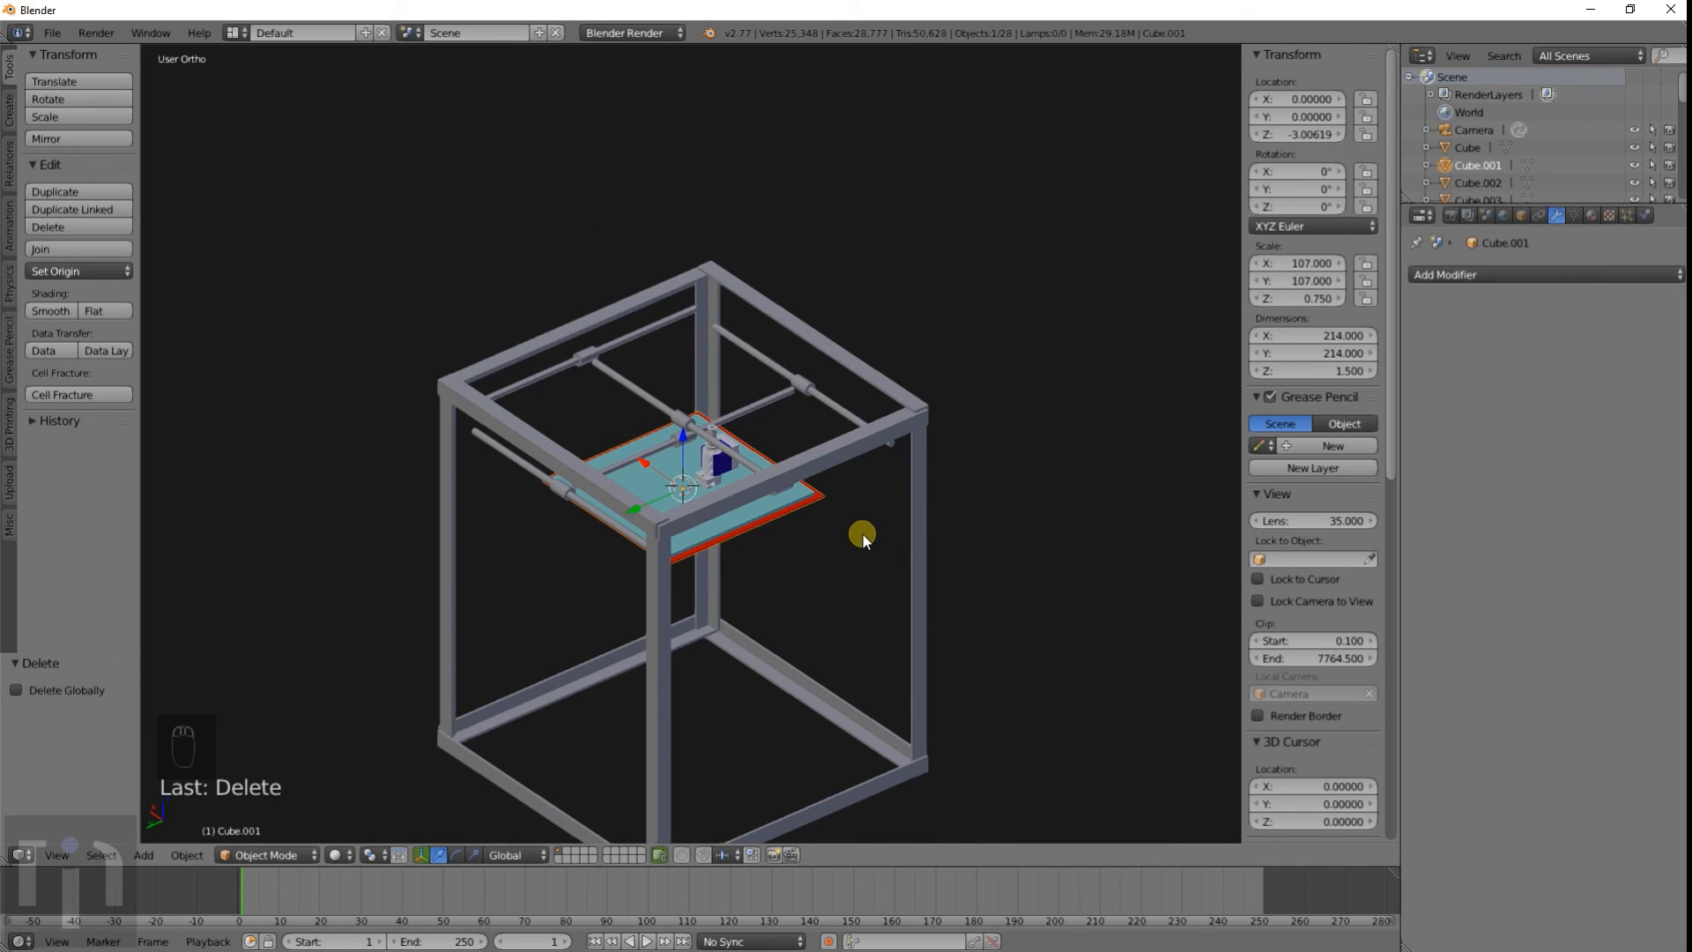
scroll(733, 536, "down", 3)
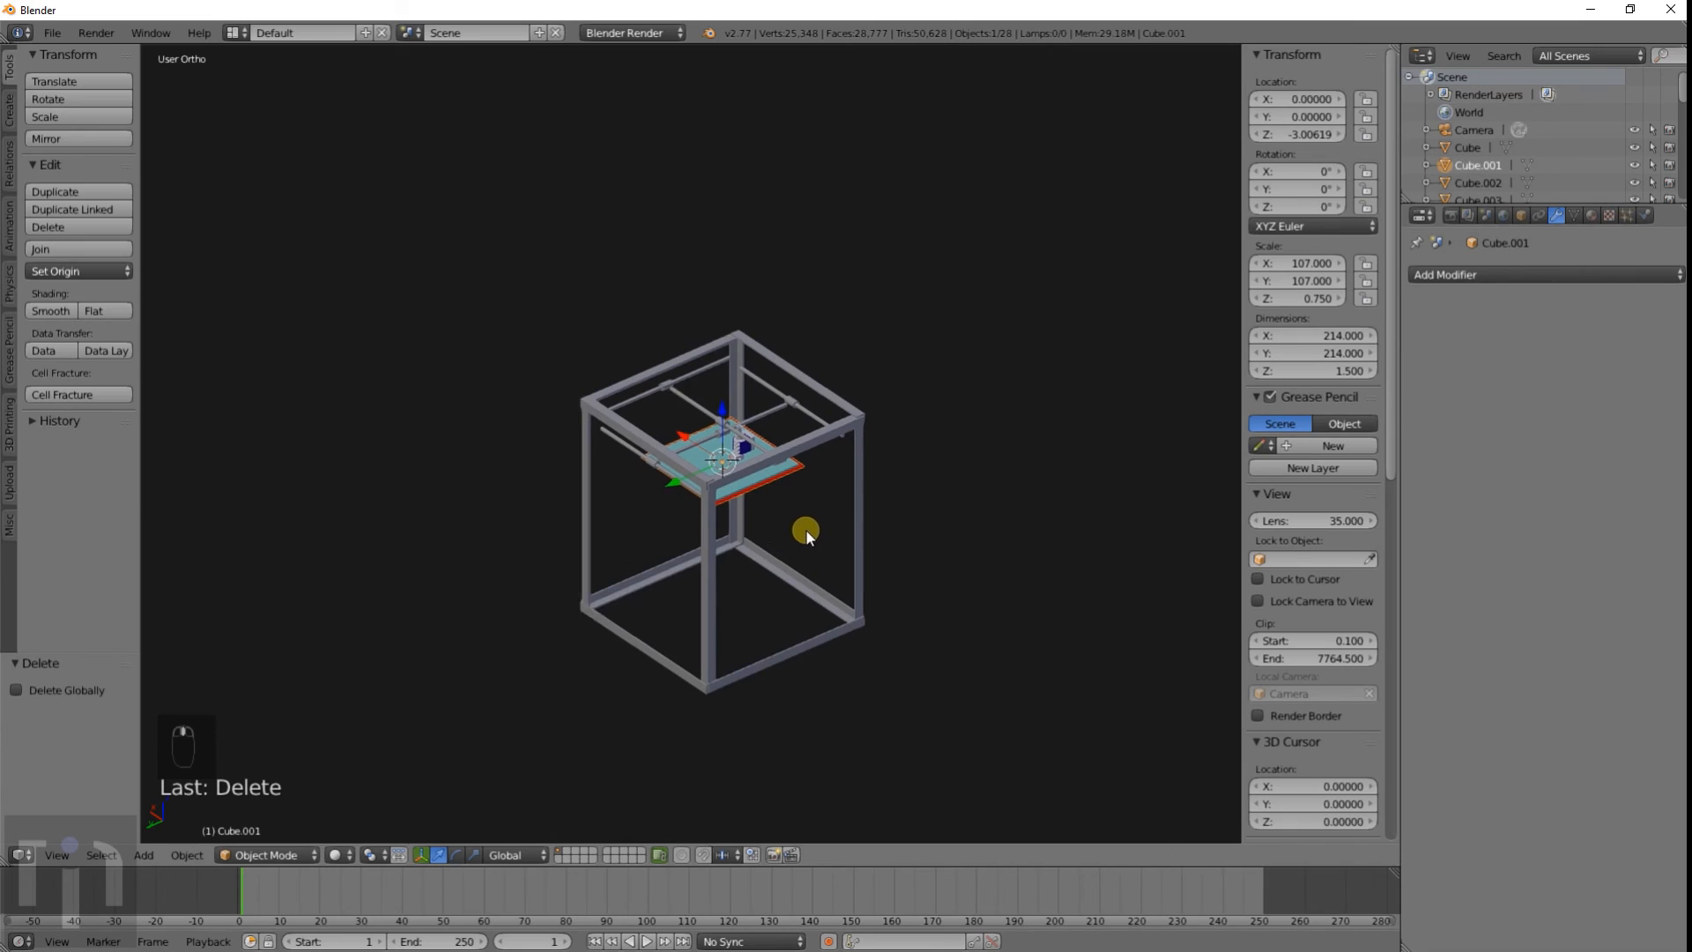
scroll(805, 534, "up", 3)
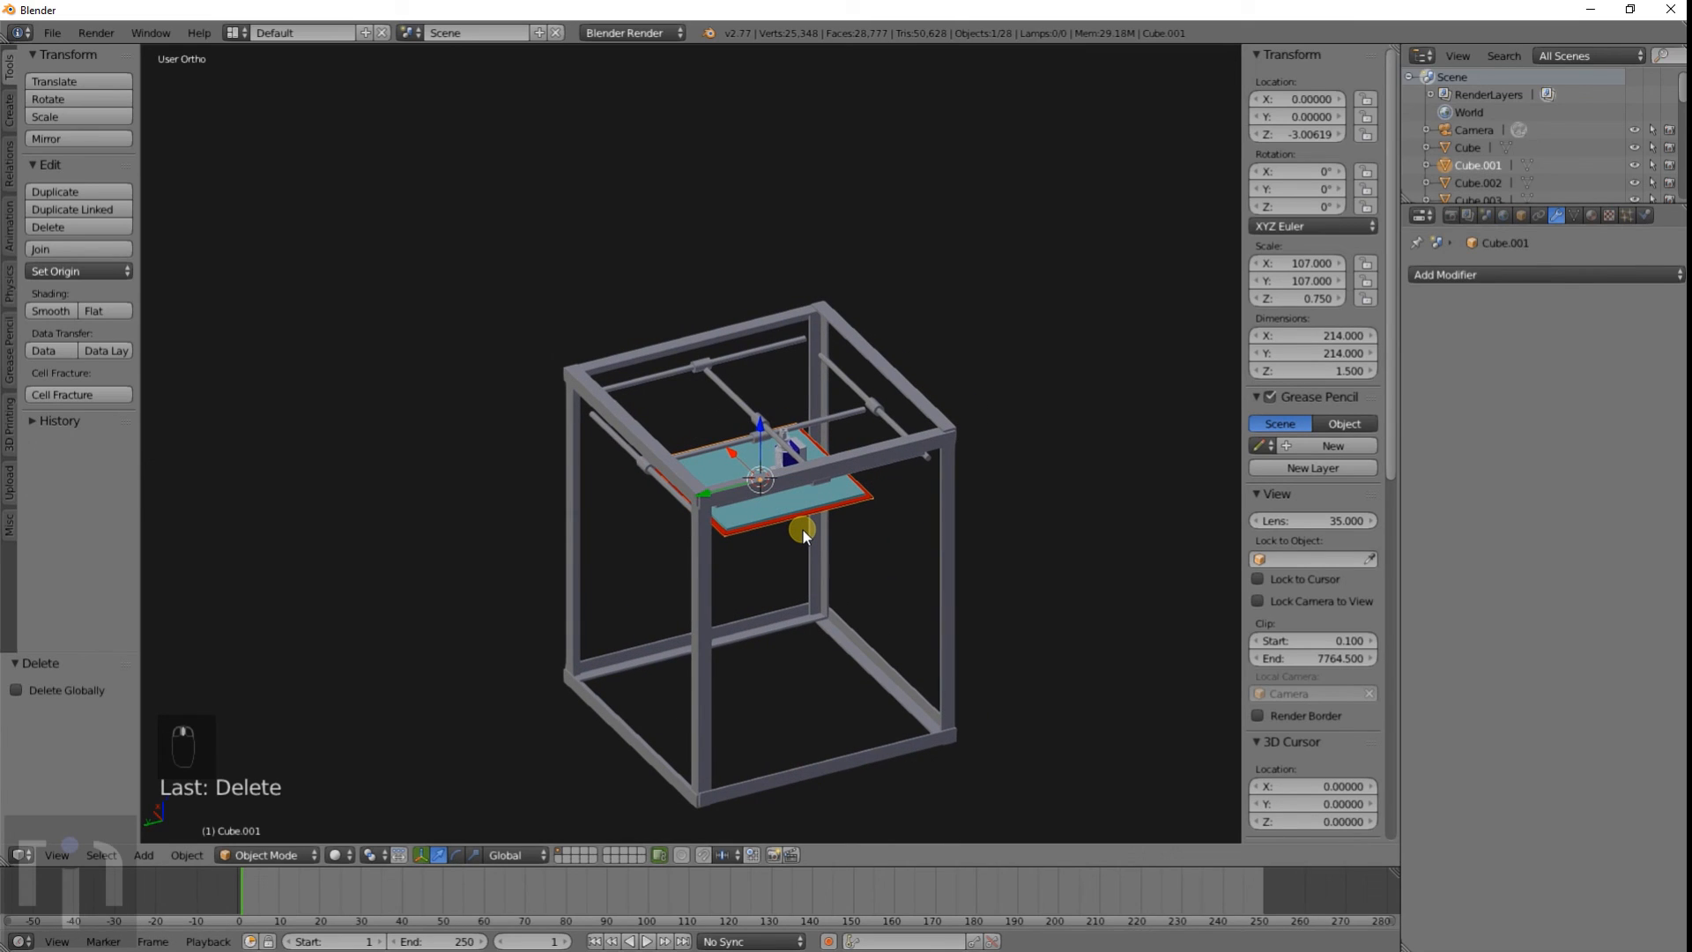